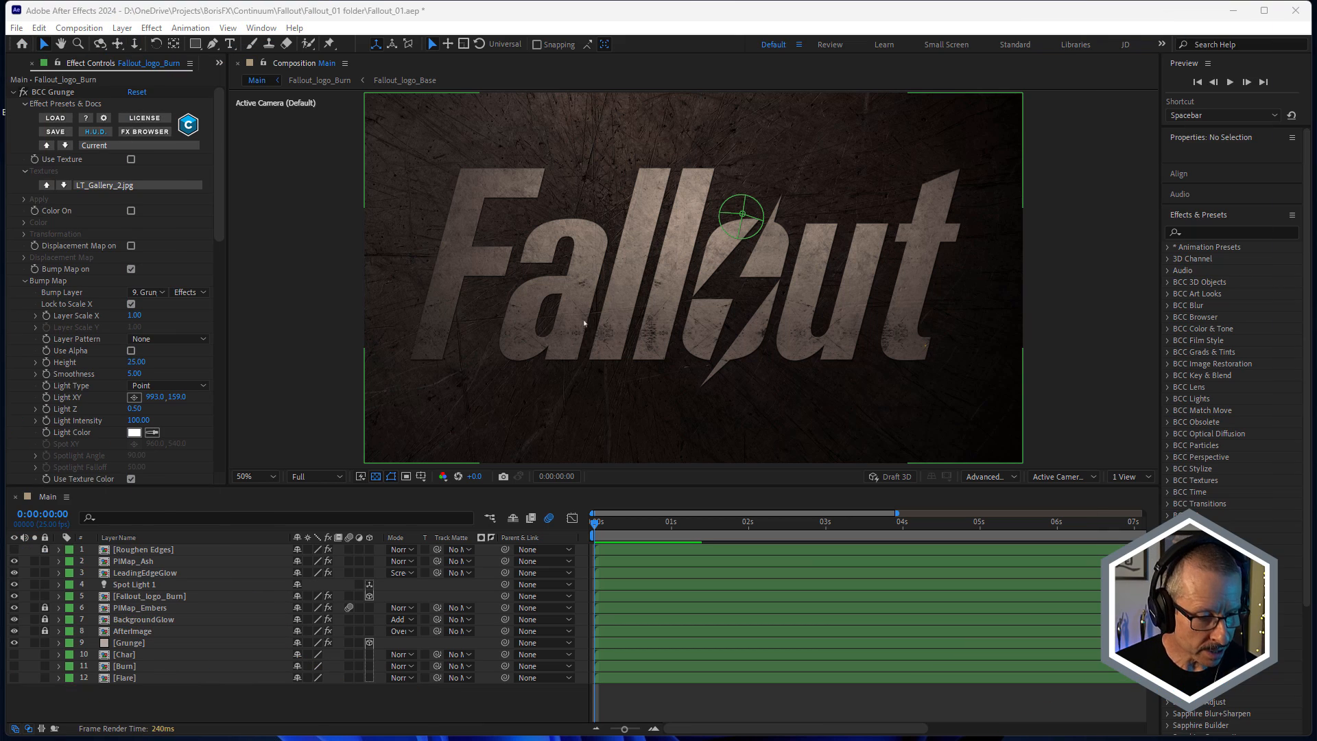
# Step: Select the Grunge layer and lock the Char, Burn and Flare layers in the Main composition
pyautogui.click(135, 645)
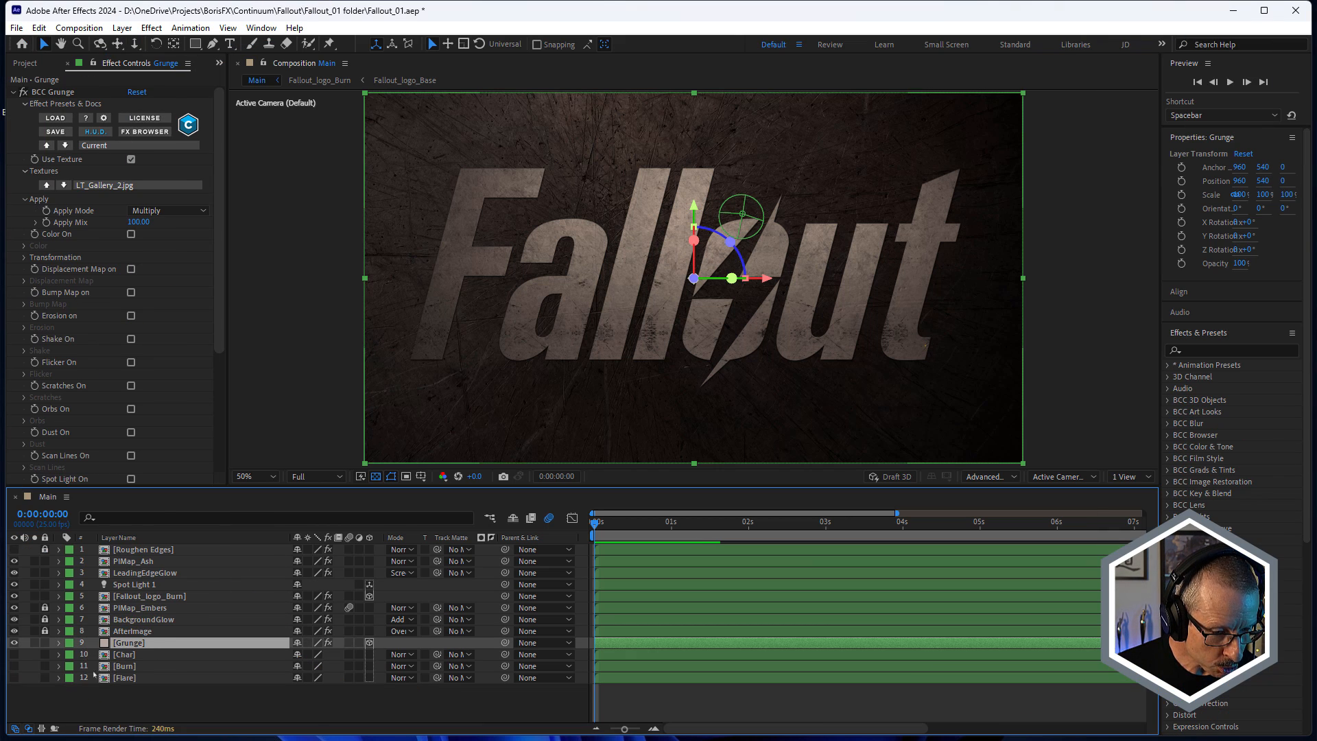
pyautogui.moveTo(47, 655); pyautogui.dragTo(45, 678)
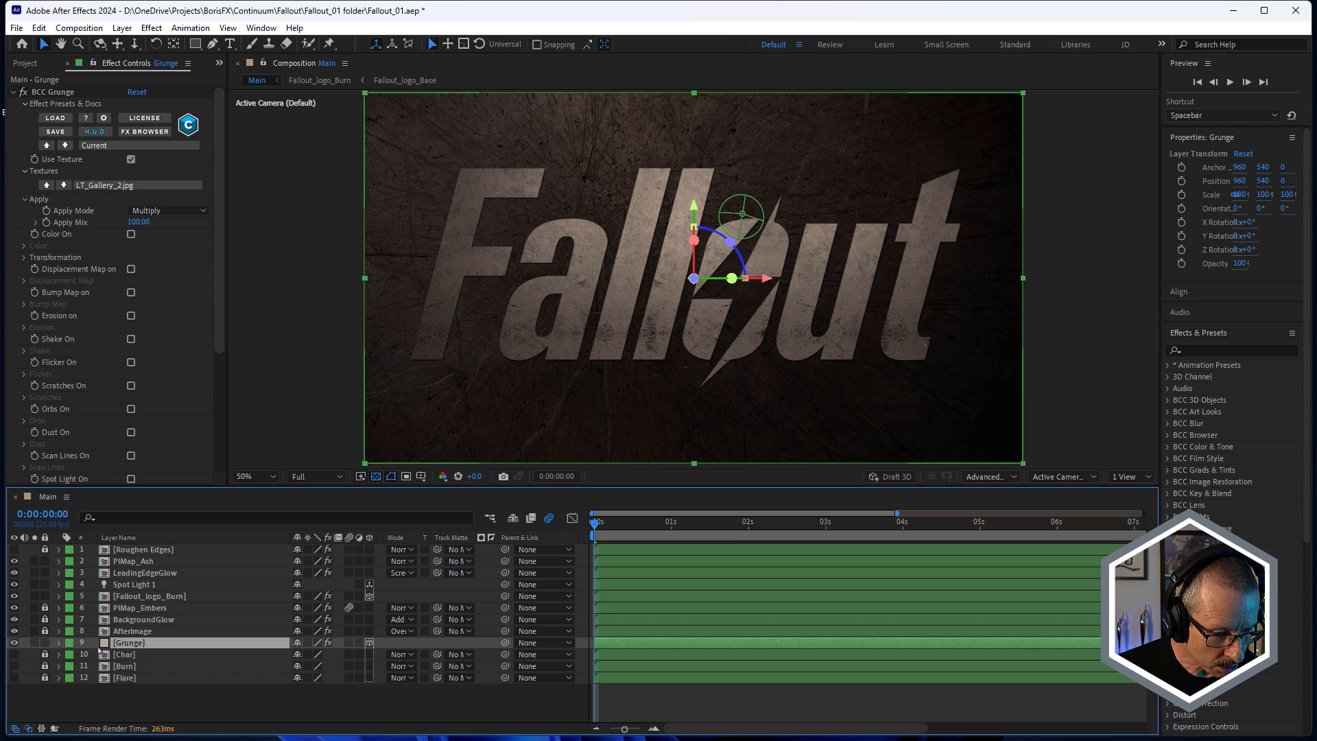
# Step: View the Grunge layer soloed, and check its solid settings and colour without changing them
pyautogui.click(35, 643)
pyautogui.click(34, 643)
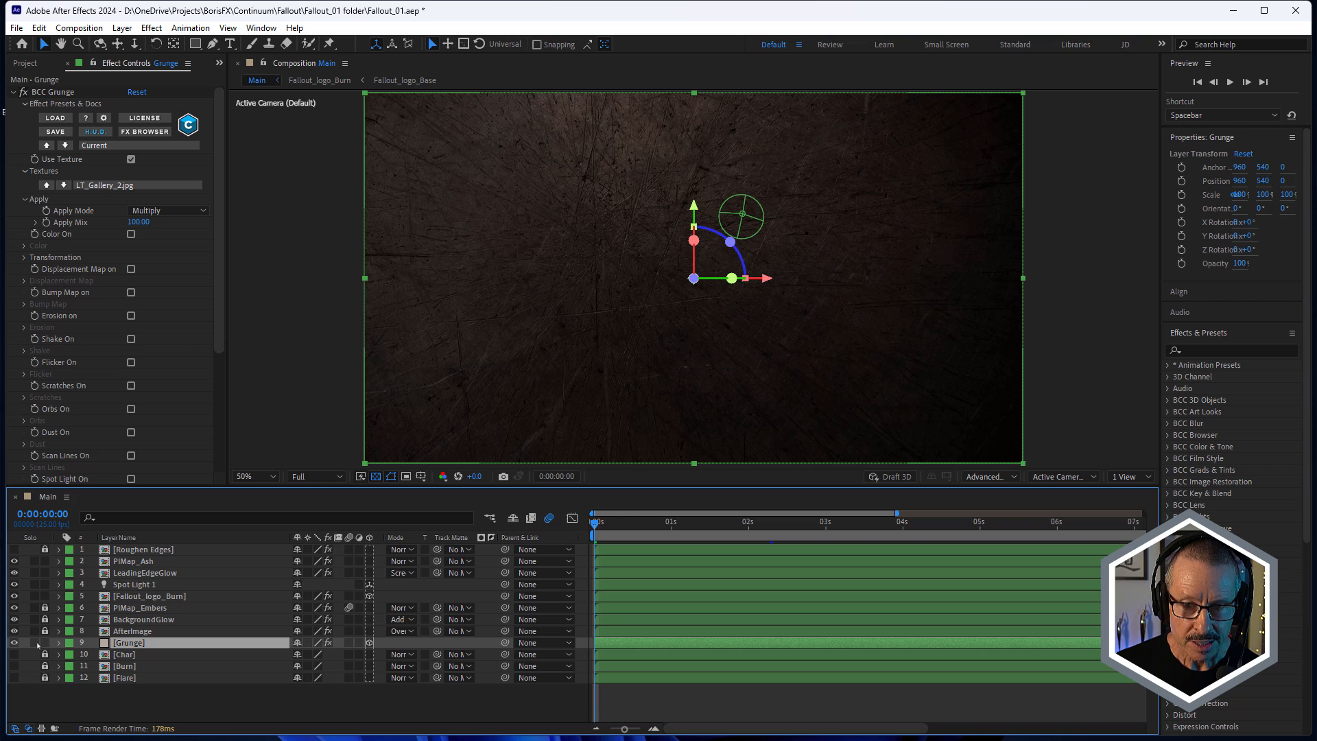
pyautogui.hotkey('ctrl', 'shift', 'y')
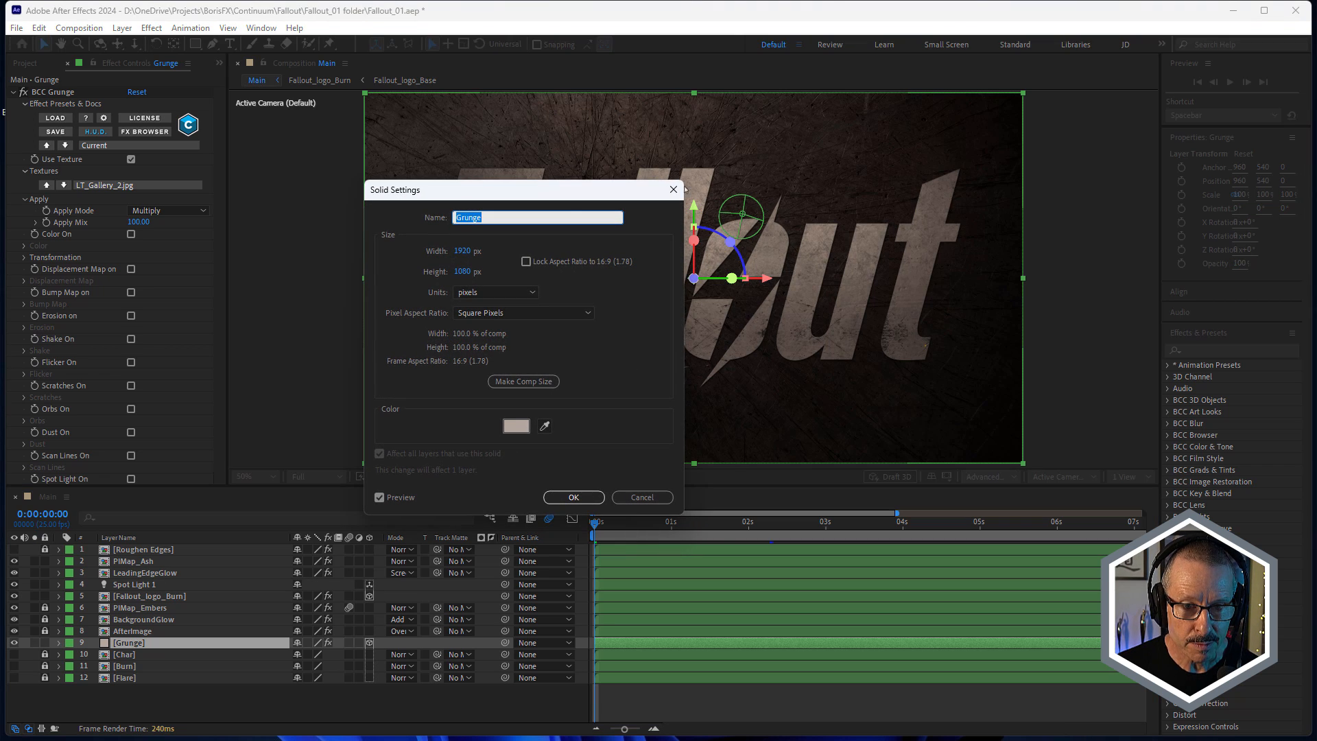
pyautogui.click(515, 428)
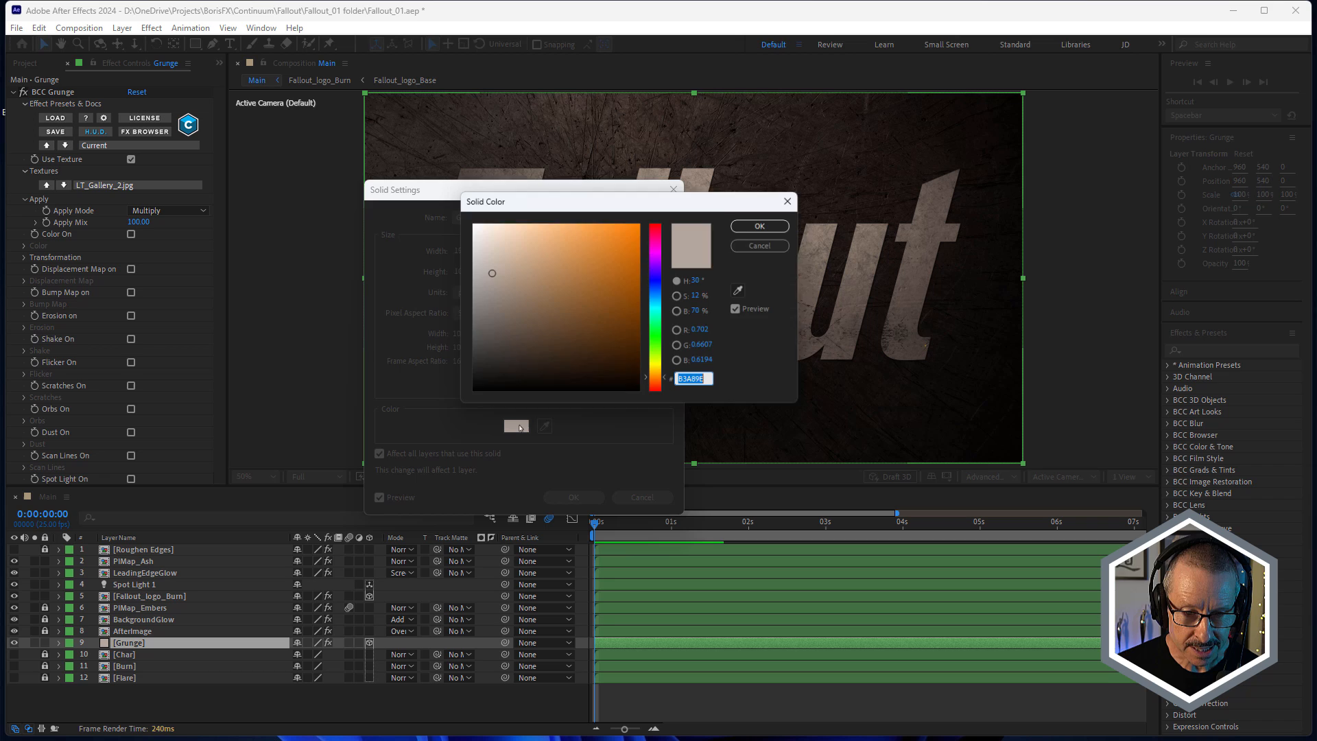
pyautogui.click(768, 244)
pyautogui.click(642, 497)
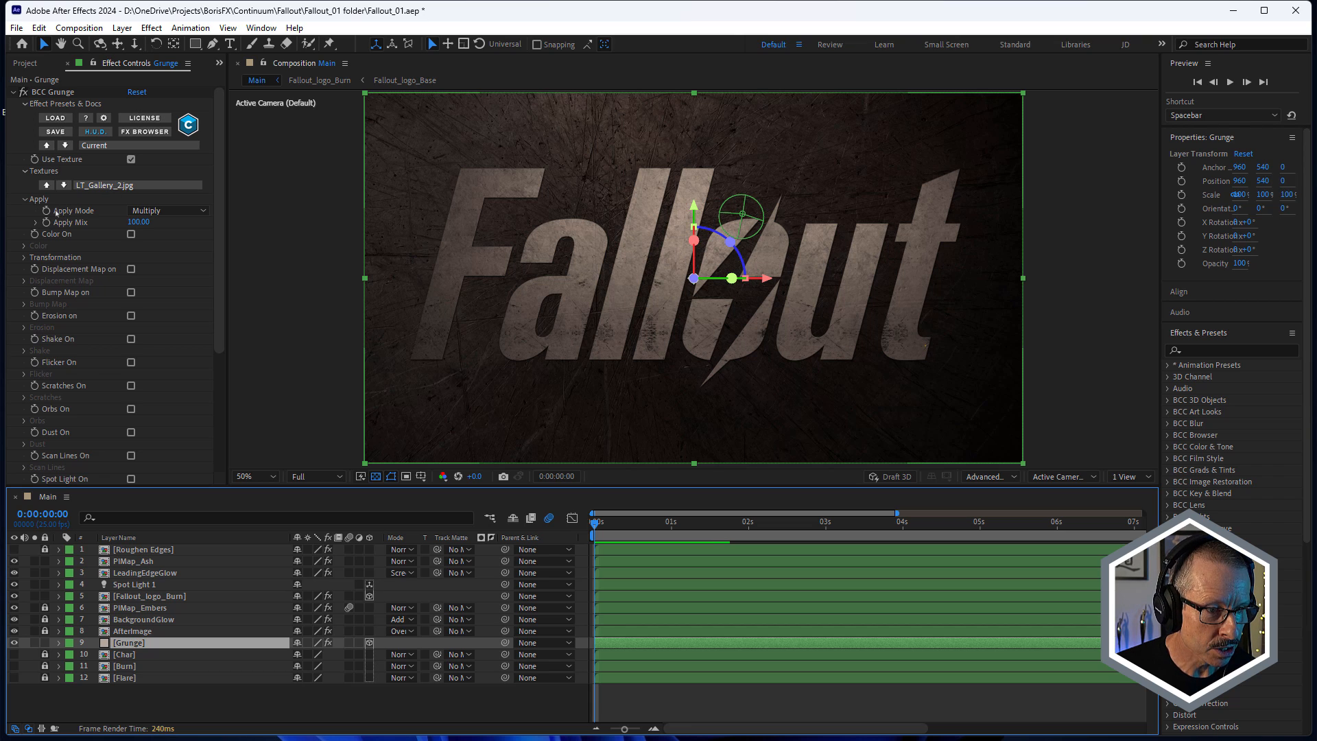
# Step: Try the Lighten apply mode for the Grunge layer's BCC Grunge texture, undo it, and inspect the original texture up close
pyautogui.click(154, 213)
pyautogui.click(161, 271)
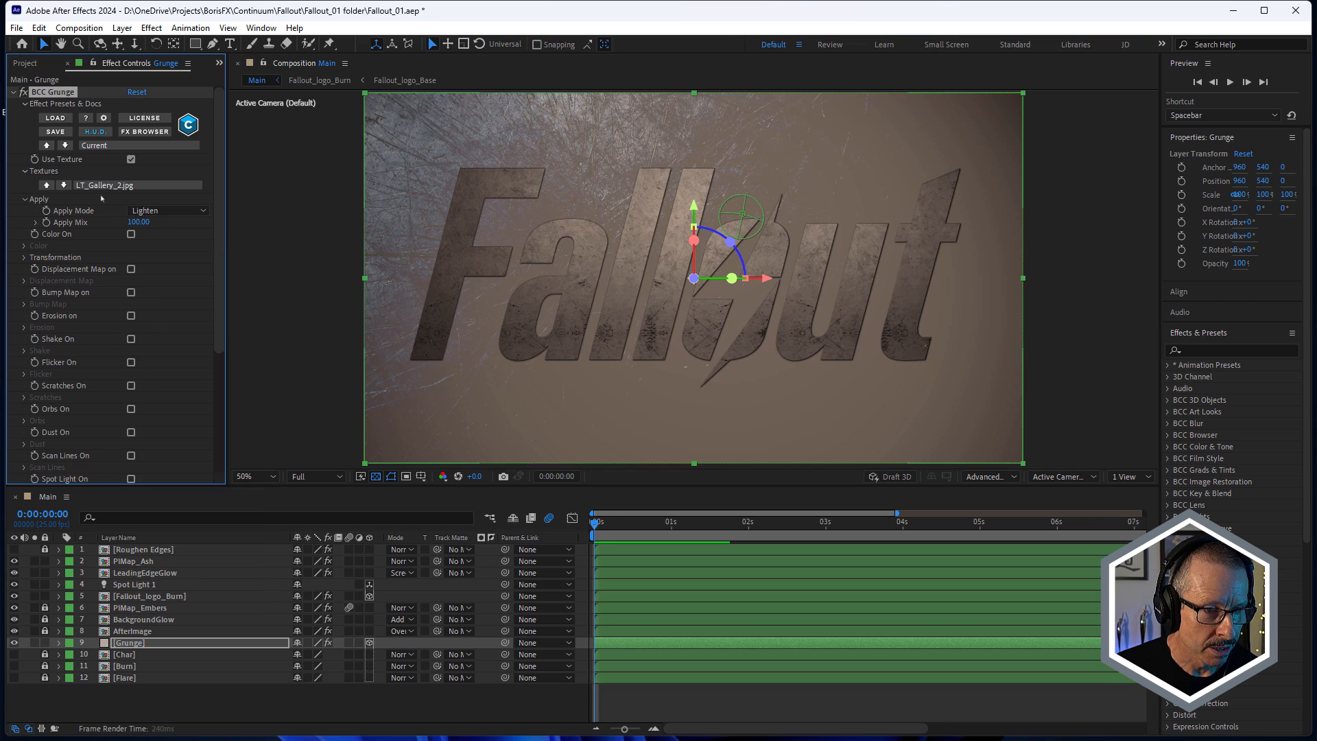
pyautogui.hotkey('ctrl', 'z')
pyautogui.scroll(2, 618, 150)
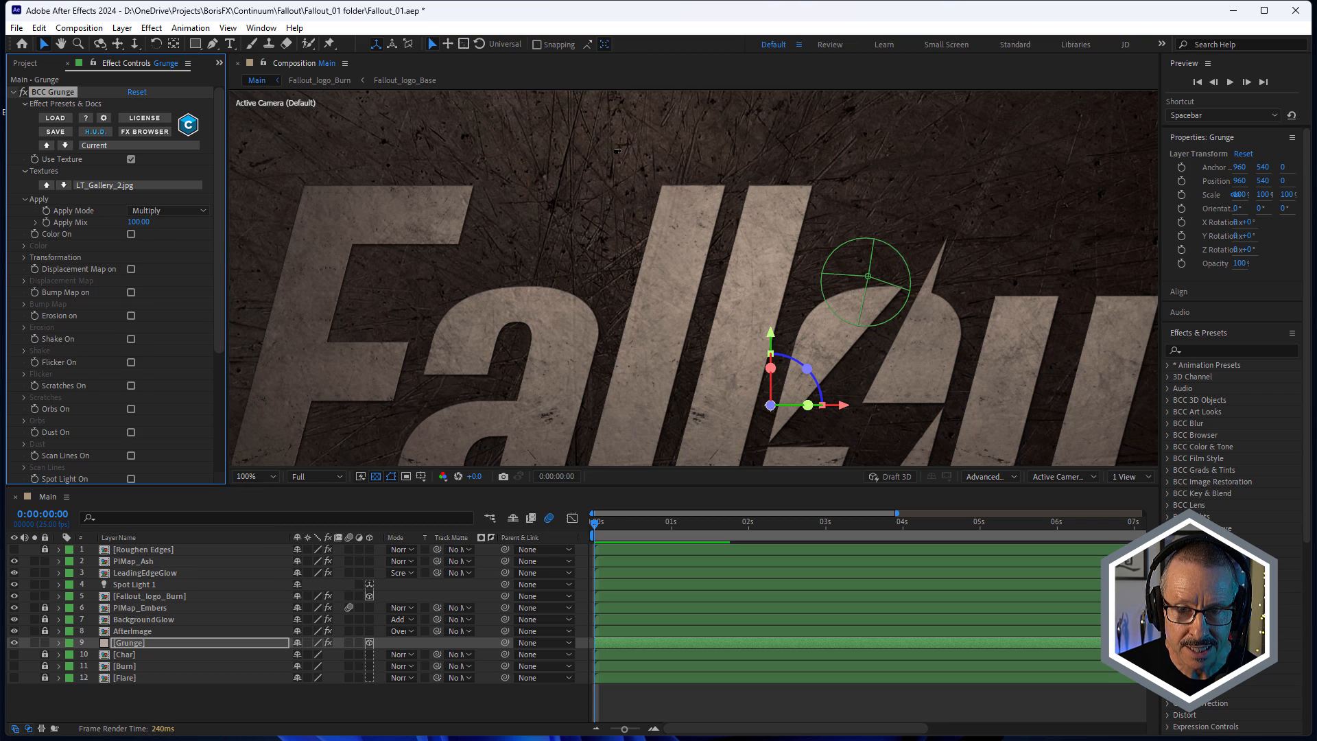
pyautogui.scroll(-2, 609, 171)
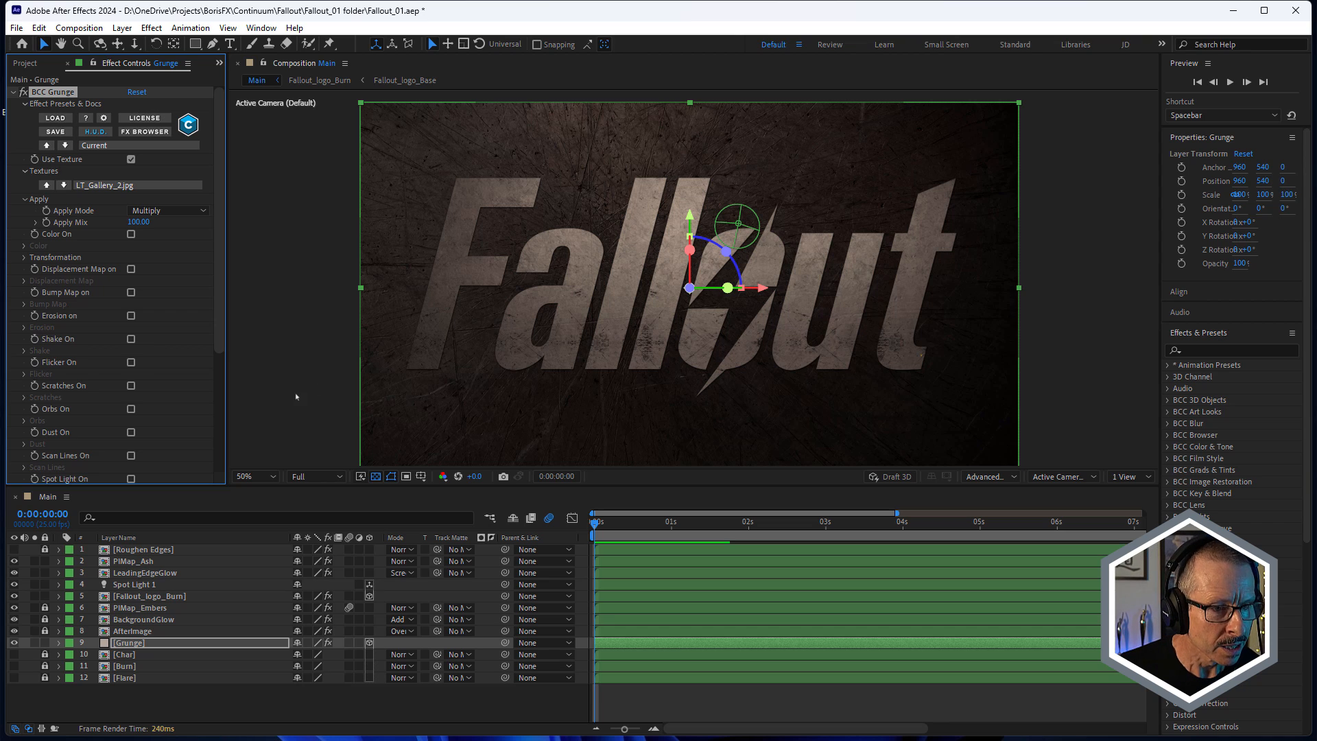
# Step: Try the Grunge layer with its 3D switch off and undo the change
pyautogui.click(246, 644)
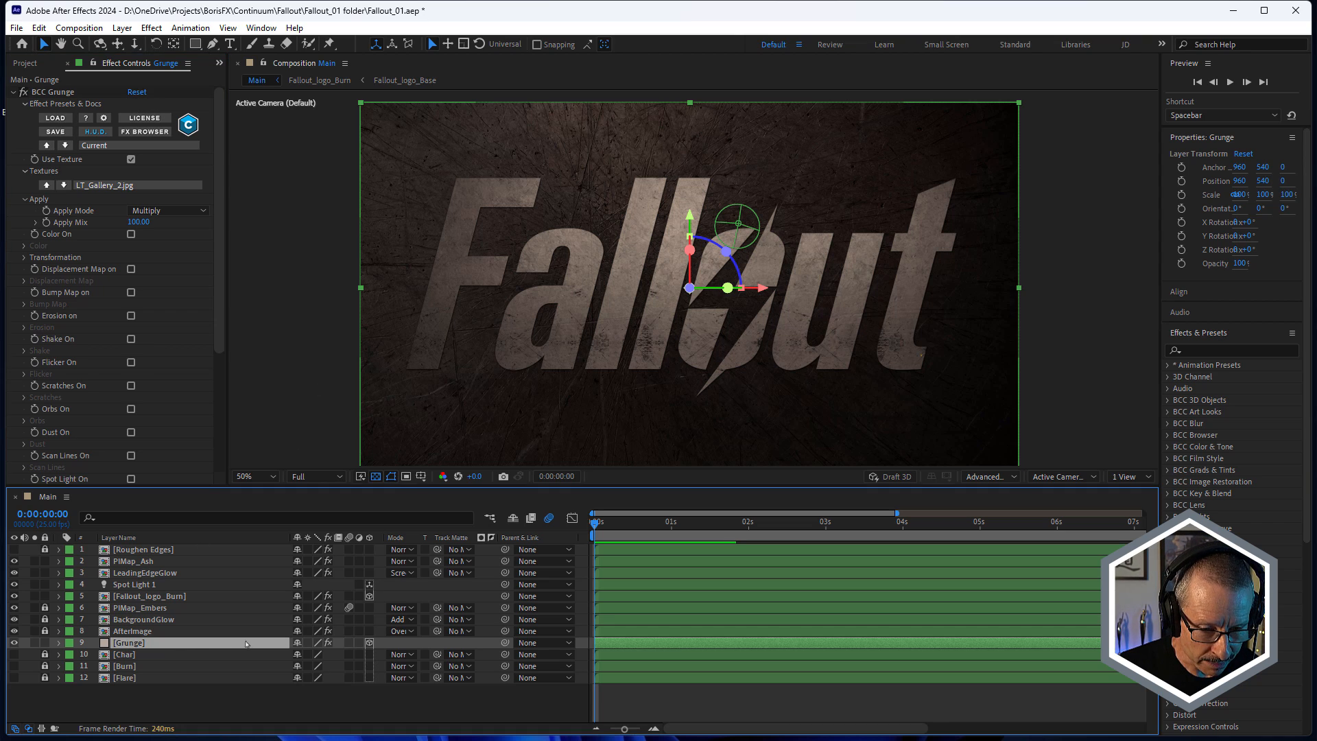
pyautogui.click(369, 643)
pyautogui.hotkey('ctrl', 'z')
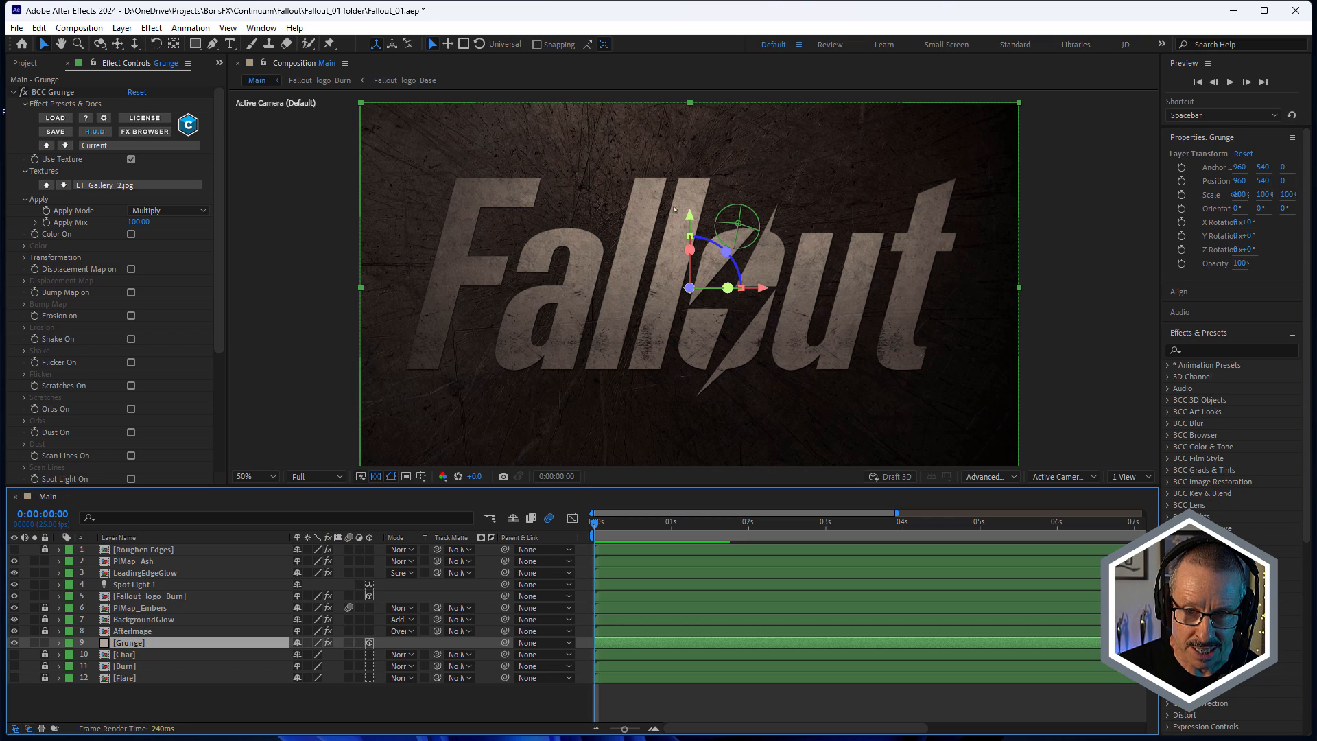
# Step: Review the light settings of Spot Light 1 and the 3D renderers available for the Main composition
pyautogui.doubleClick(136, 586)
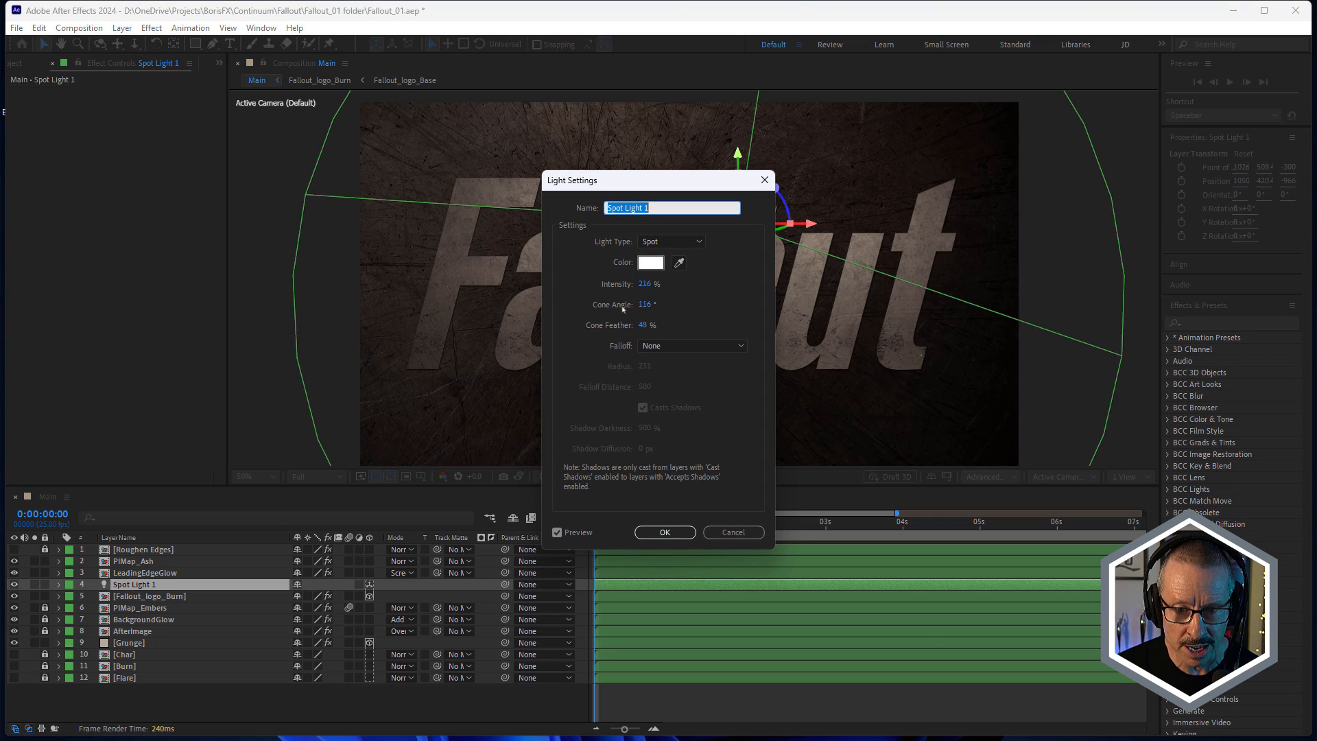
pyautogui.click(734, 533)
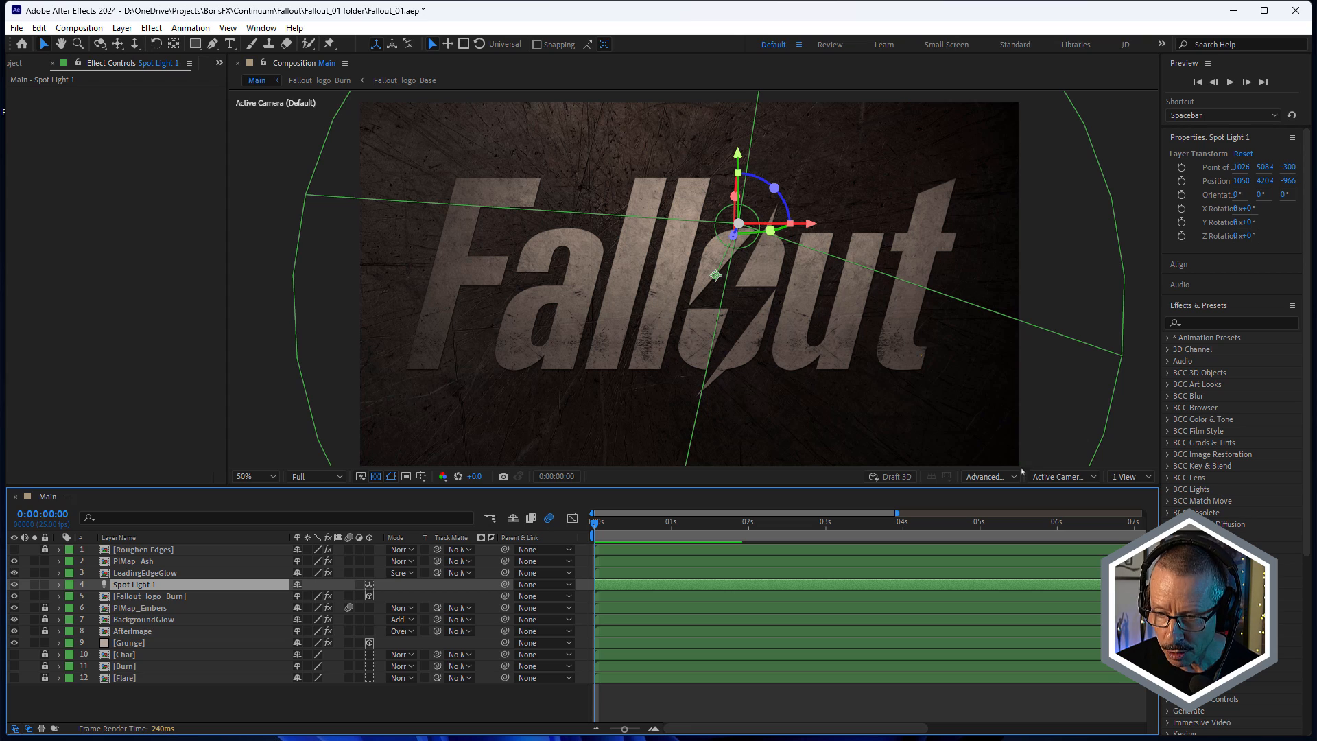
pyautogui.click(1004, 481)
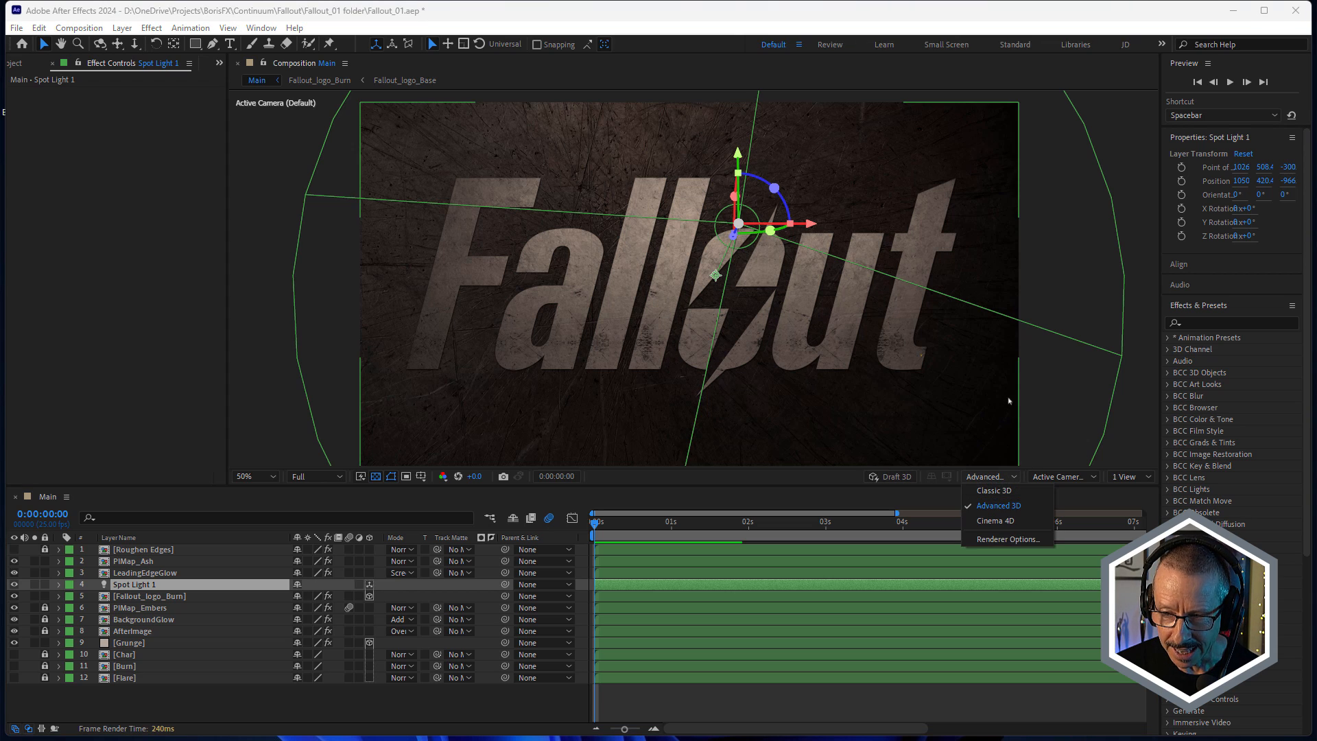
pyautogui.click(1038, 365)
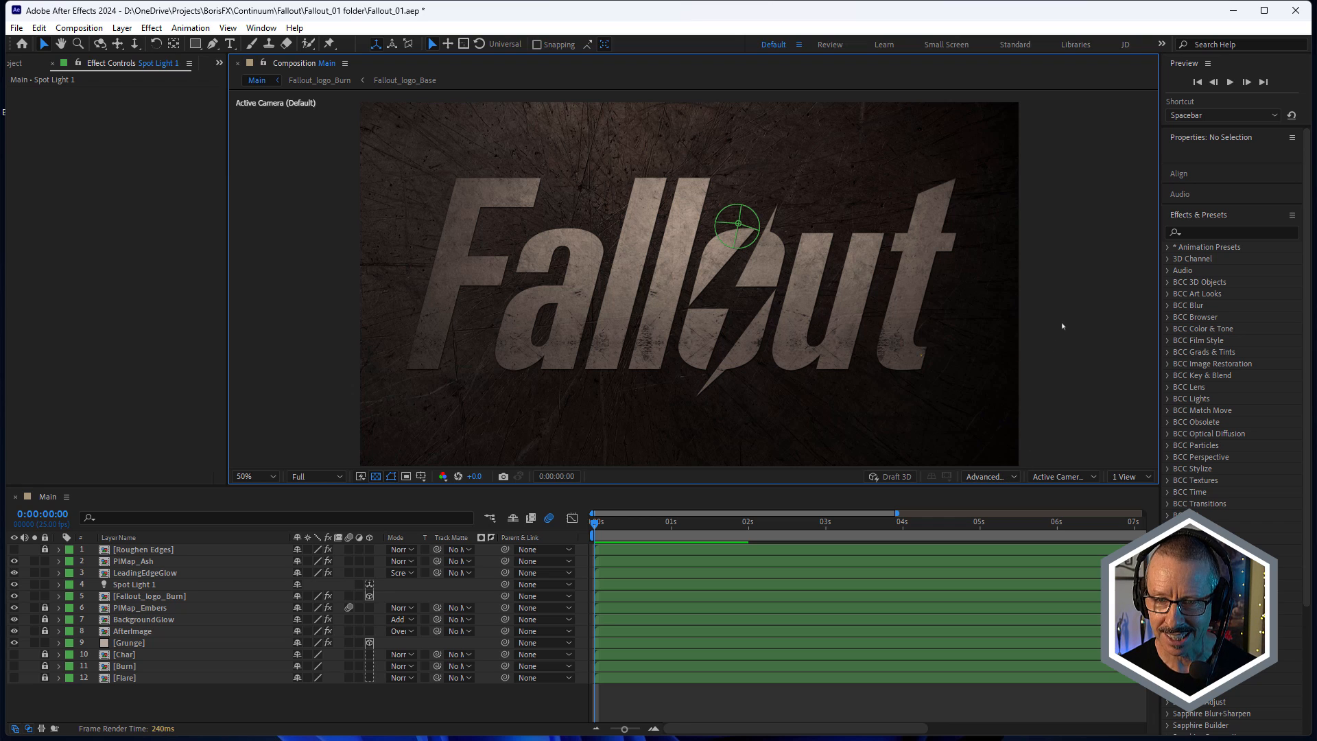
# Step: Try the Classic 3D renderer for the Main composition and undo the change
pyautogui.click(988, 476)
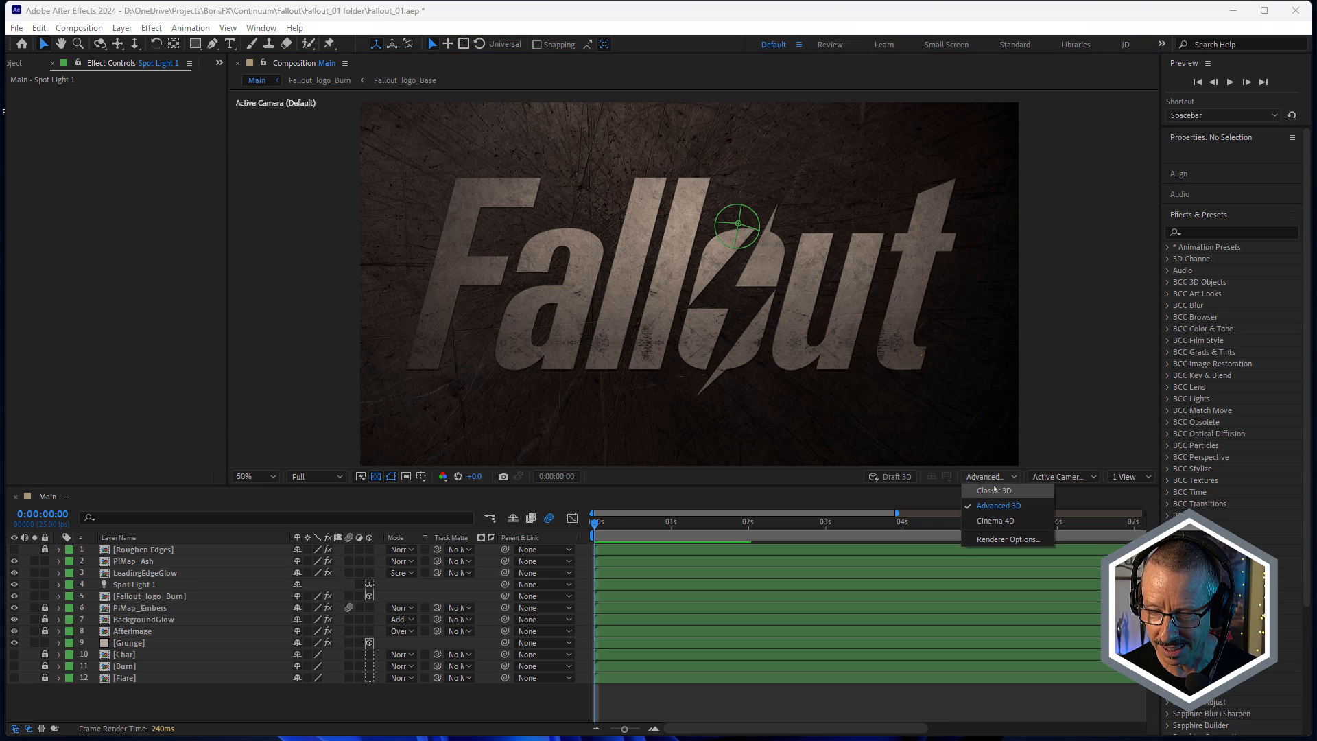
pyautogui.click(998, 503)
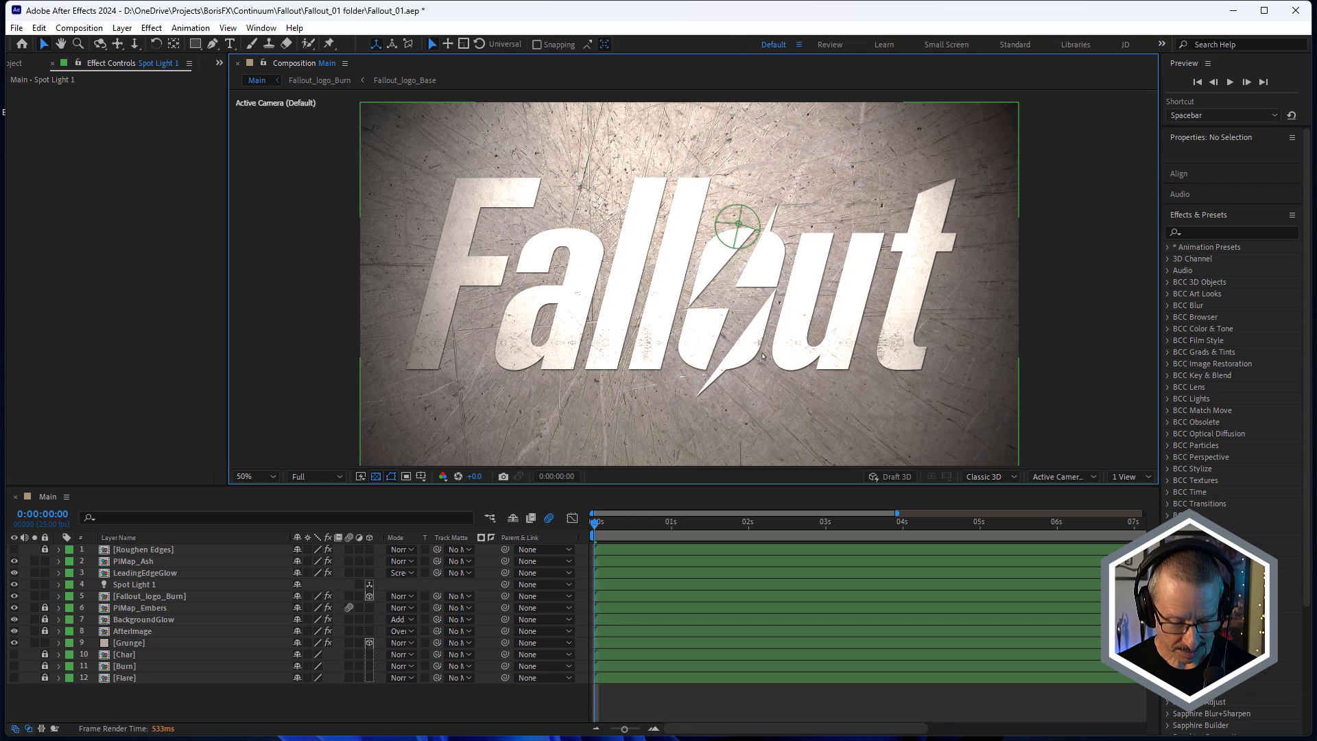
pyautogui.hotkey('ctrl', 'z')
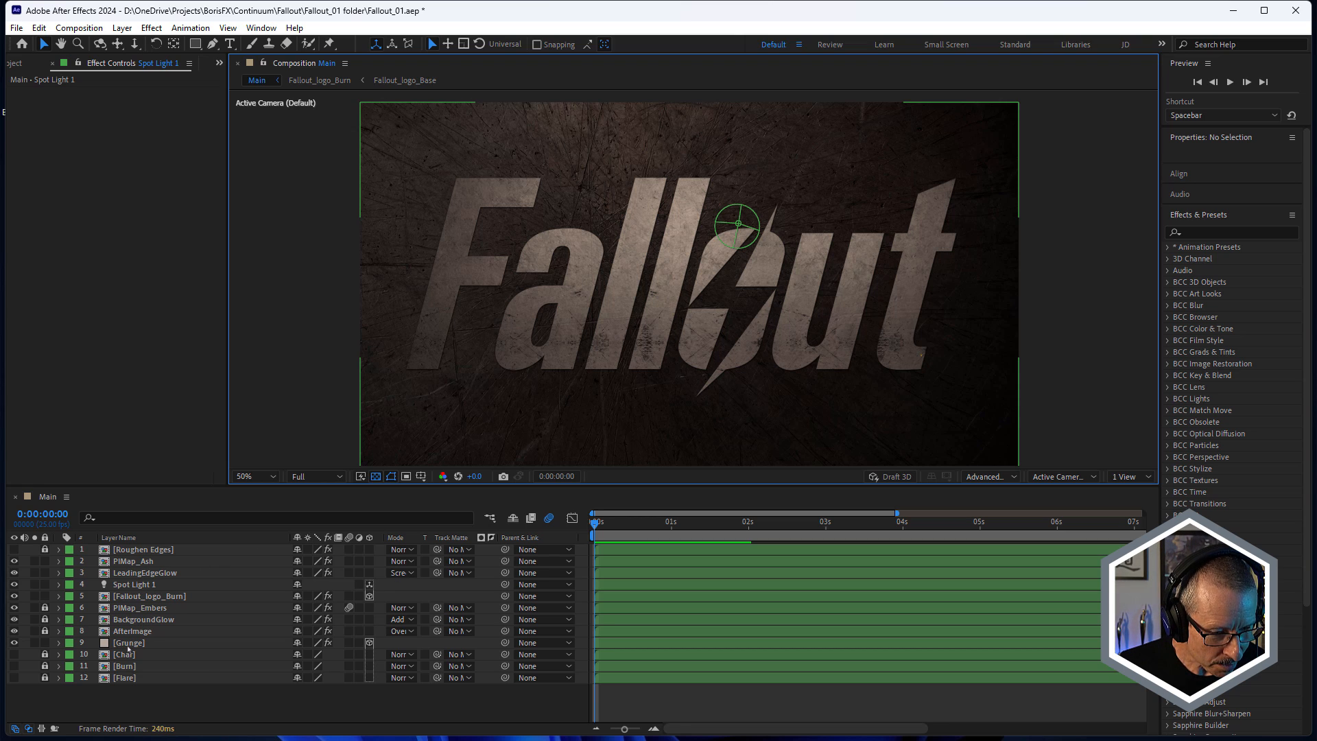
# Step: Solo the Fallout_logo_Burn layer and preview the burn up to 0:00:01:01
pyautogui.click(129, 644)
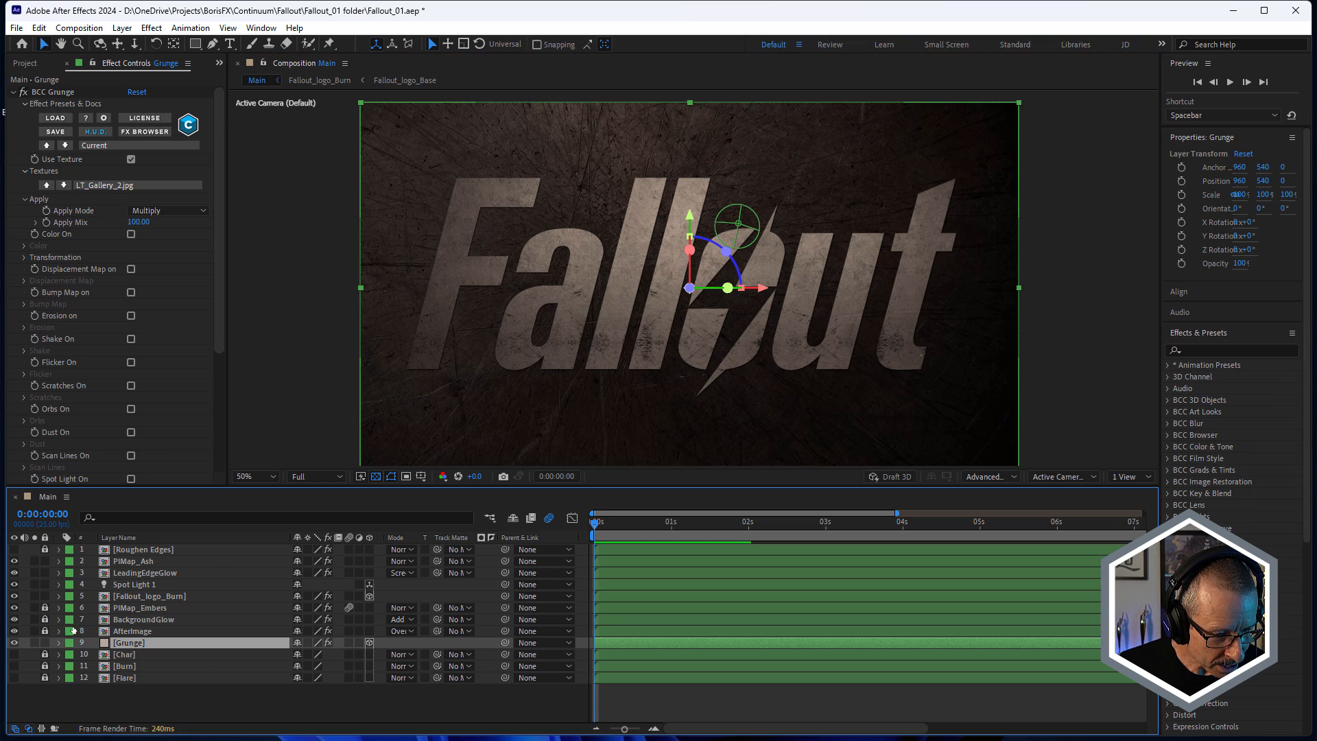
pyautogui.click(153, 597)
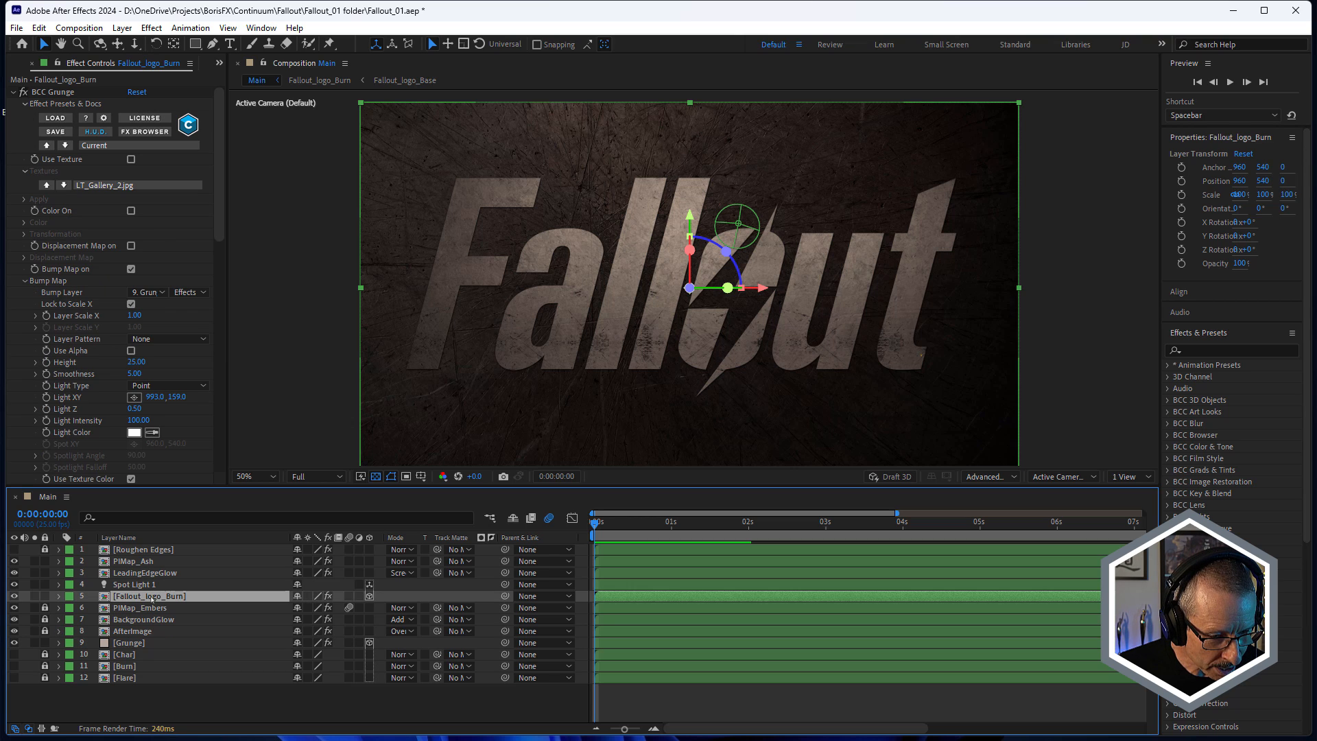
pyautogui.click(35, 596)
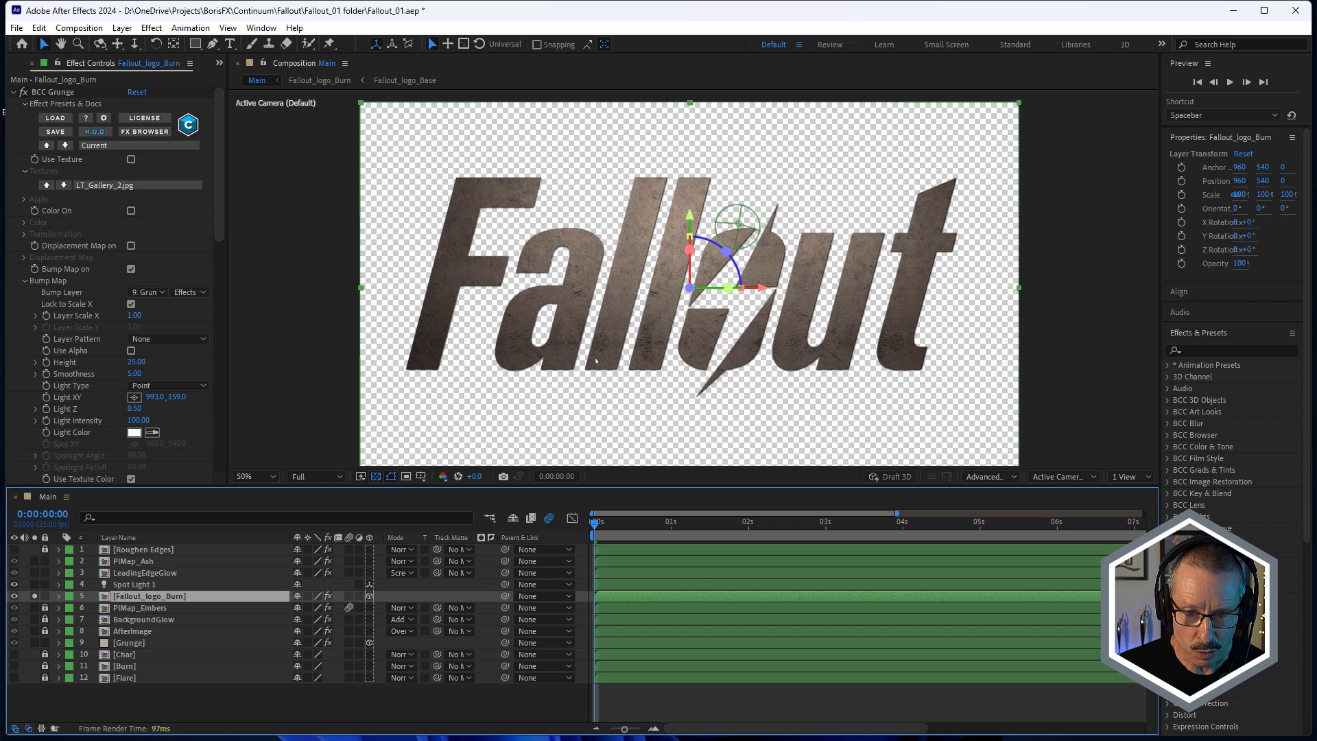
pyautogui.click(652, 528)
pyautogui.moveTo(656, 524)
pyautogui.mouseDown()
pyautogui.moveTo(748, 525)
pyautogui.moveTo(670, 538)
pyautogui.moveTo(696, 524)
pyautogui.moveTo(674, 525)
pyautogui.mouseUp()
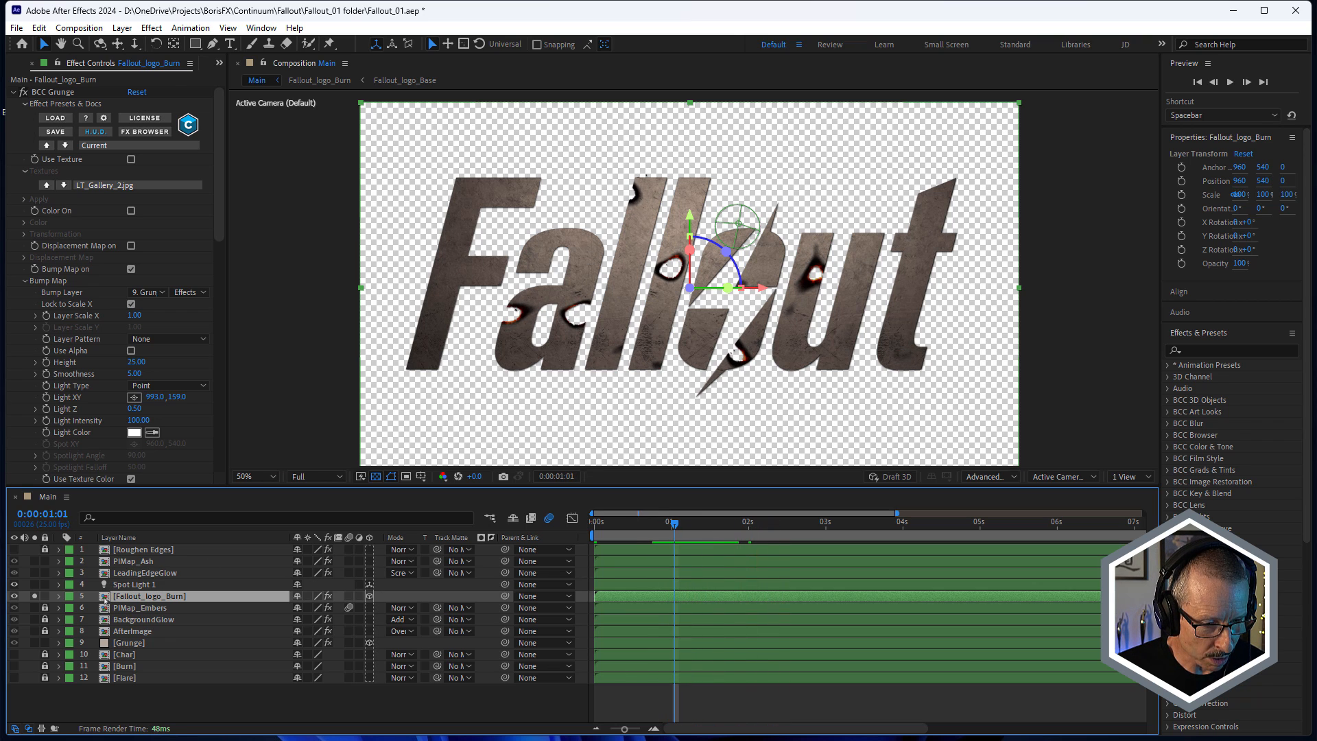
# Step: Open the nested Fallout_logo_Base composition through Fallout_logo_Burn and move the current time to 0:00:05:05
pyautogui.doubleClick(105, 596)
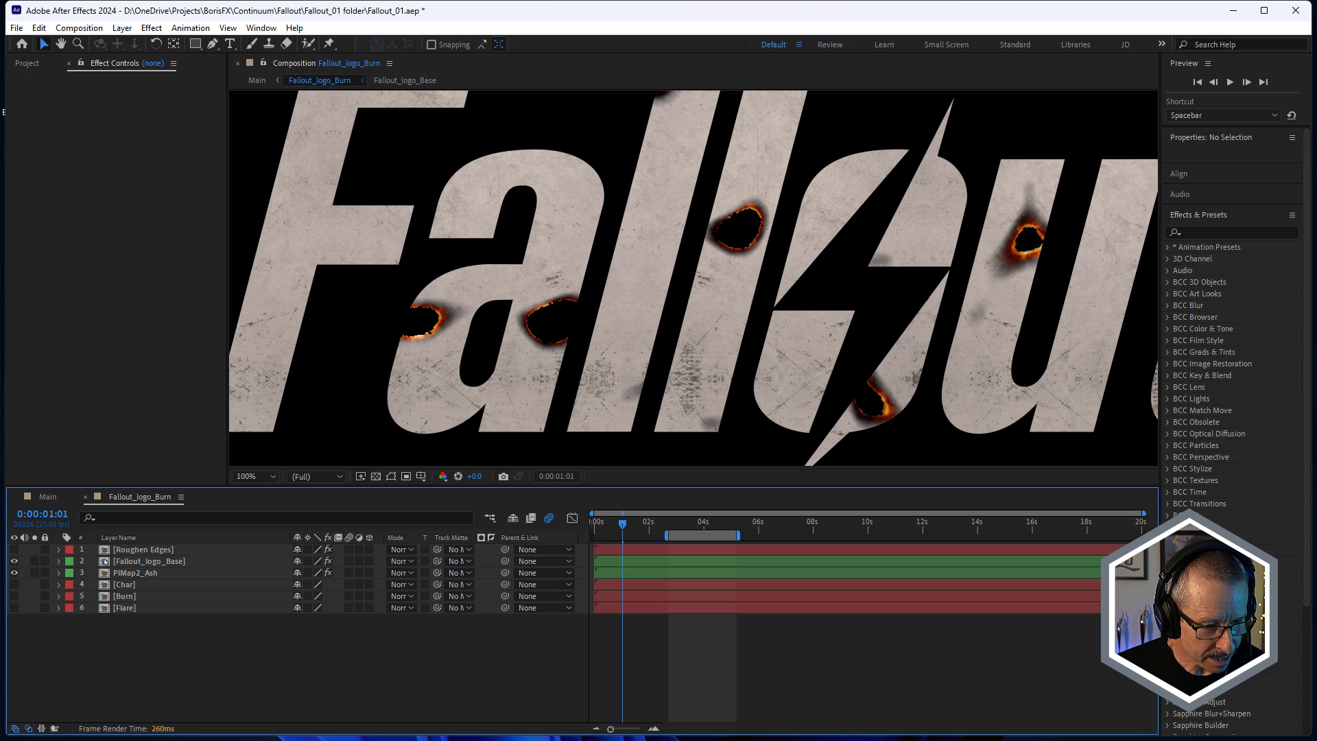
pyautogui.doubleClick(105, 561)
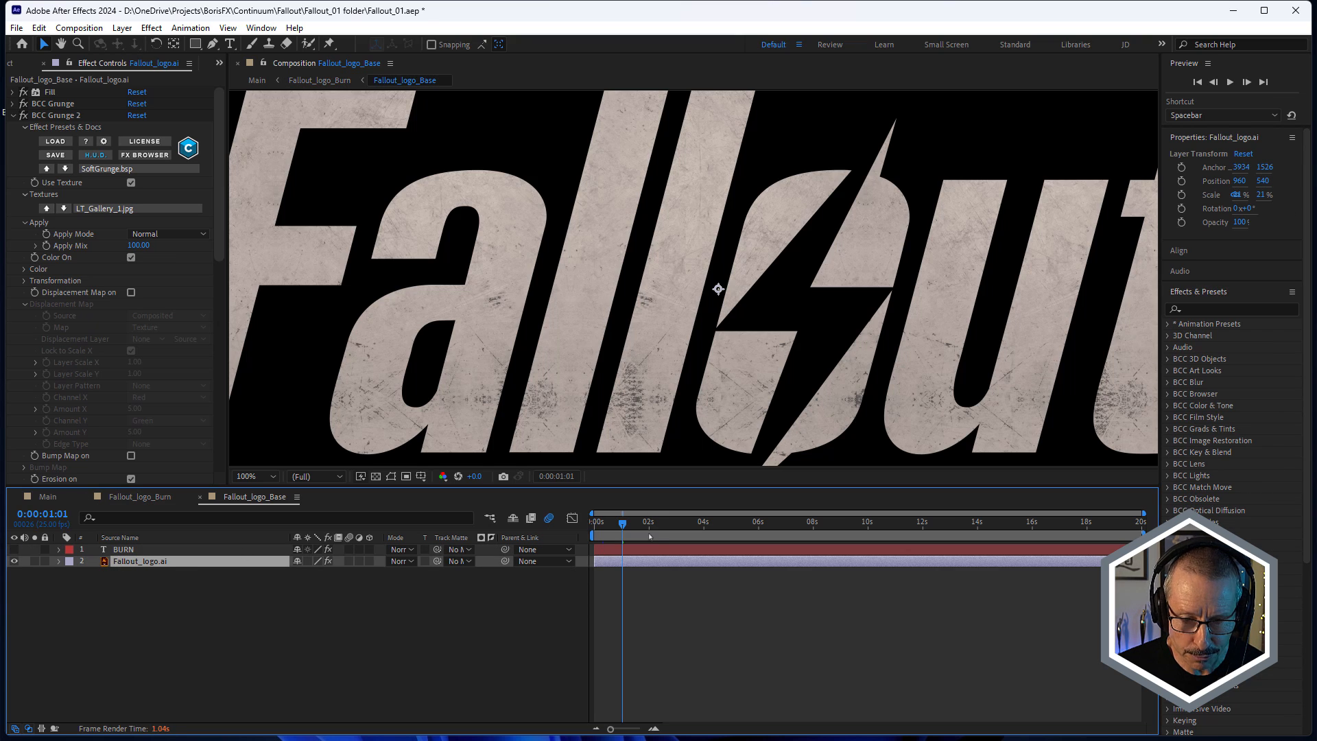
pyautogui.moveTo(649, 536); pyautogui.dragTo(735, 525)
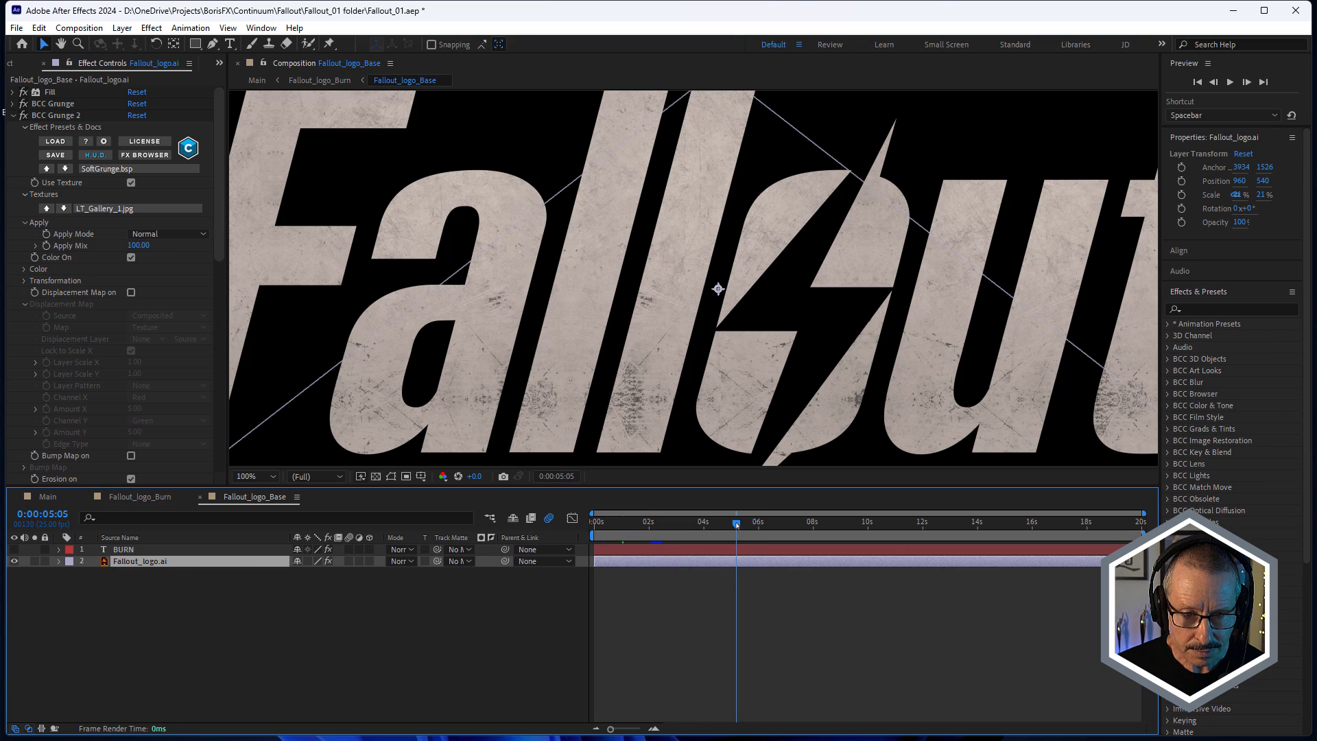
pyautogui.click(35, 562)
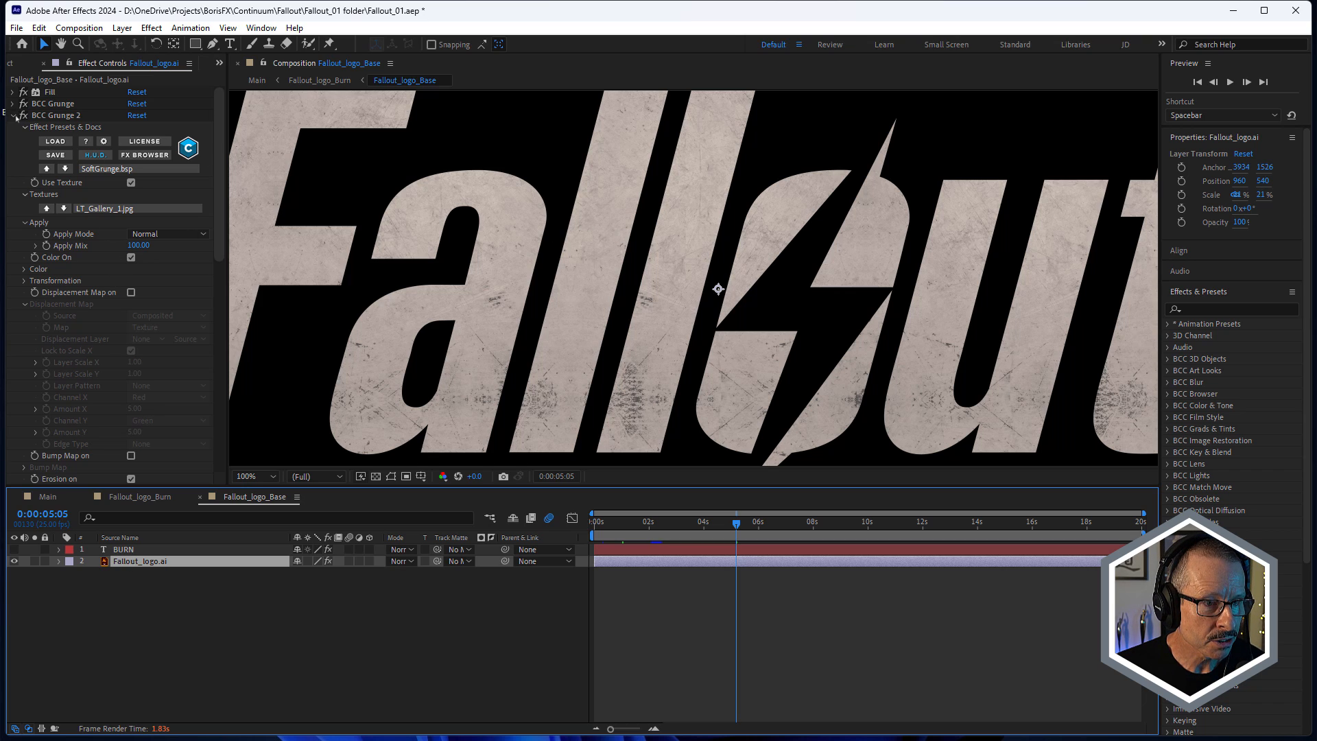
# Step: Disable both BCC Grunge effects on the Fallout_logo.ai layer, leaving only the Fill effect enabled
pyautogui.click(13, 116)
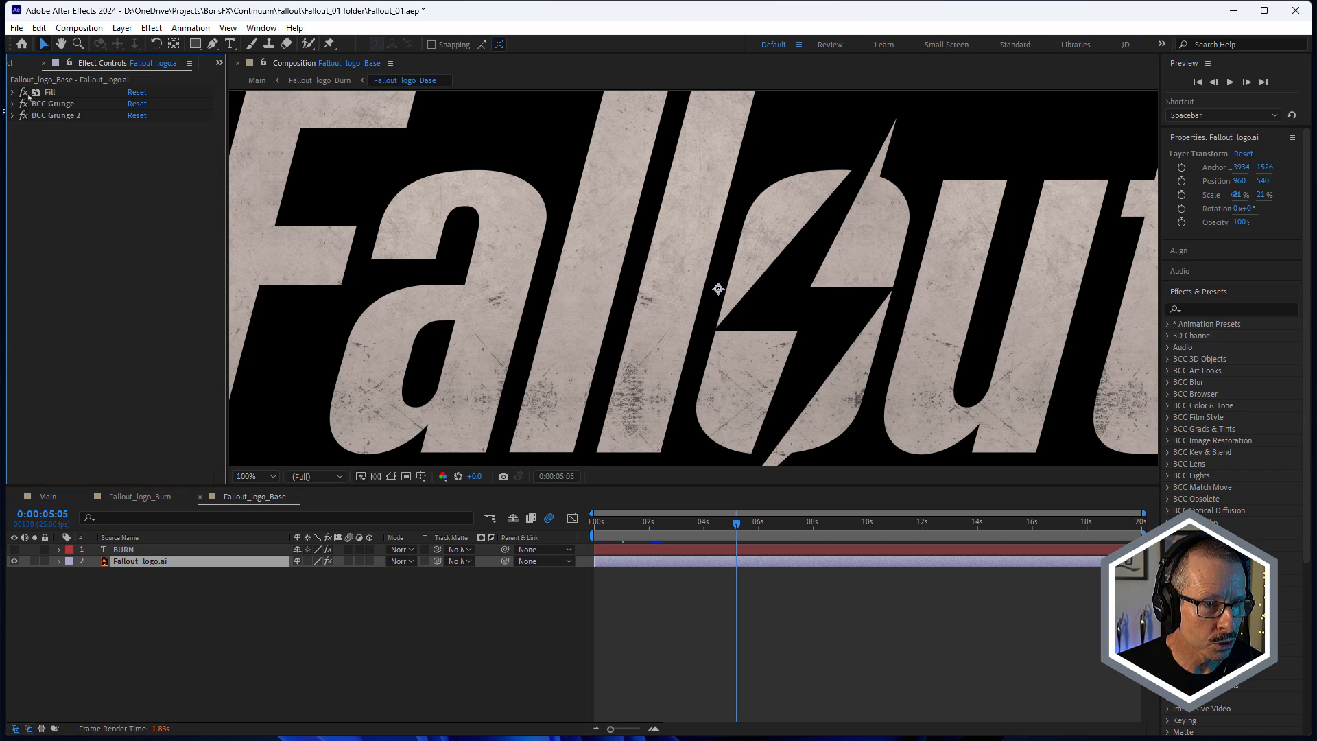
pyautogui.moveTo(23, 92); pyautogui.dragTo(23, 115)
pyautogui.click(45, 96)
pyautogui.click(23, 92)
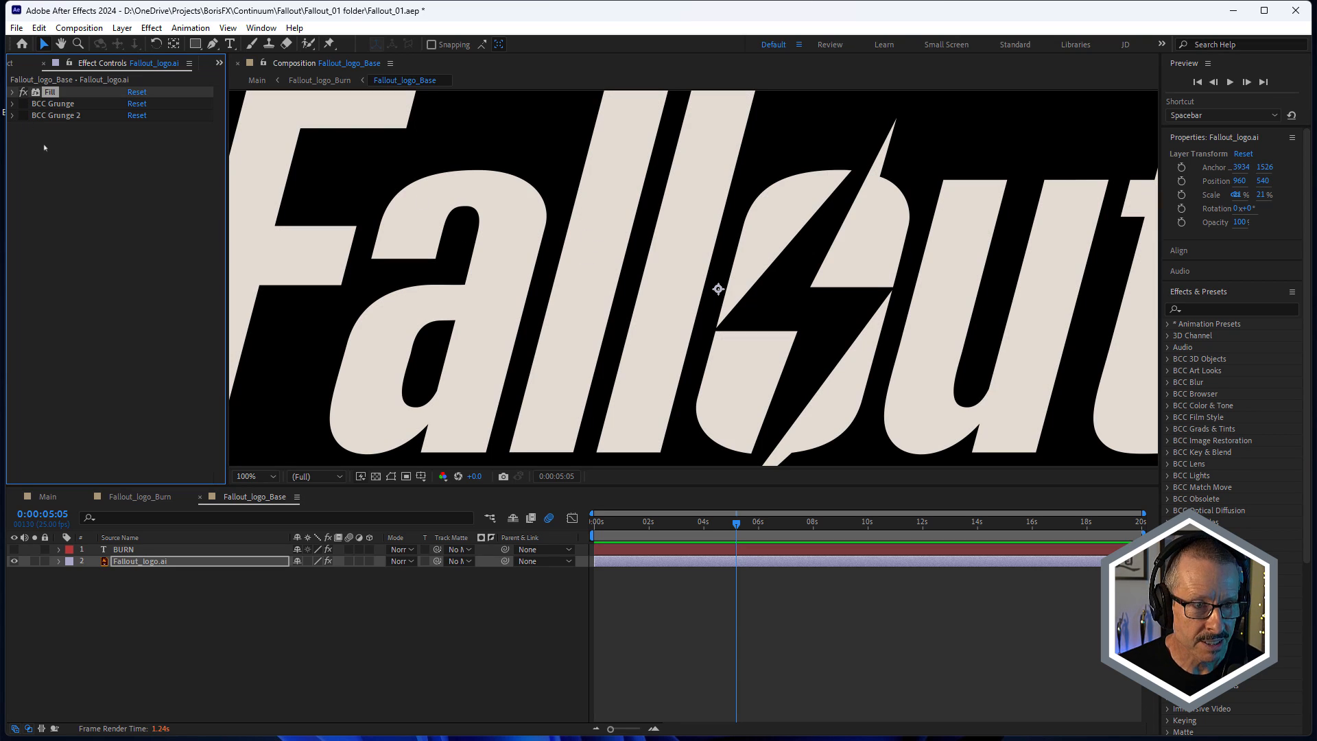
# Step: Re-enable the first BCC Grunge effect on the logo layer, expand its settings, and inspect the texture
pyautogui.click(59, 106)
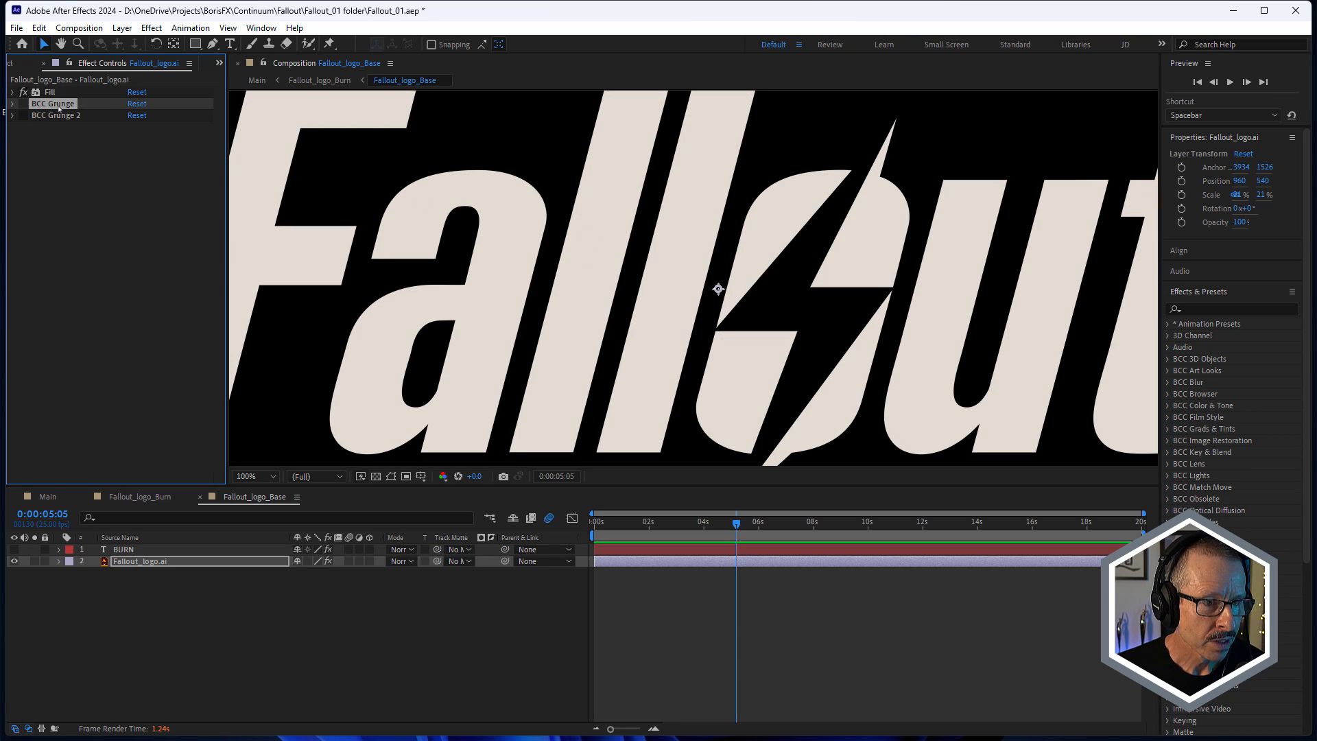
pyautogui.click(12, 104)
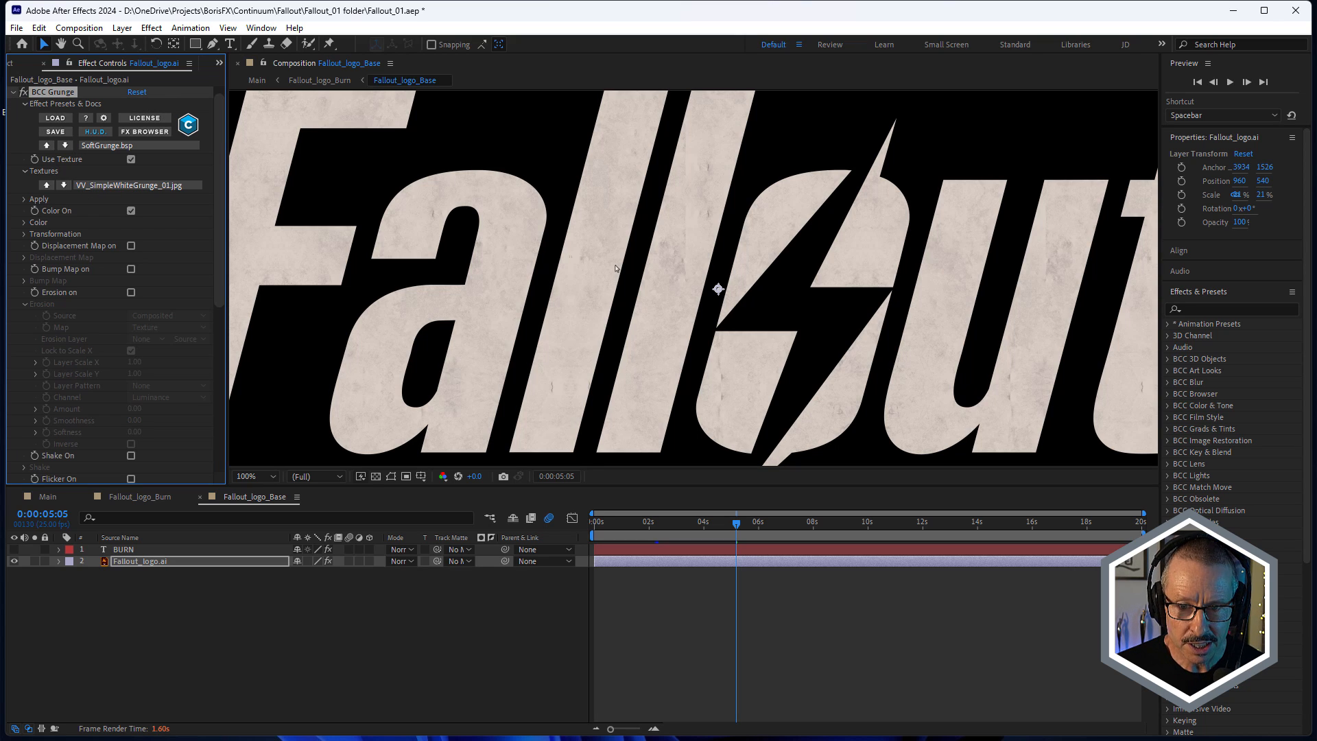
pyautogui.scroll(1, 645, 267)
pyautogui.scroll(-1, 669, 258)
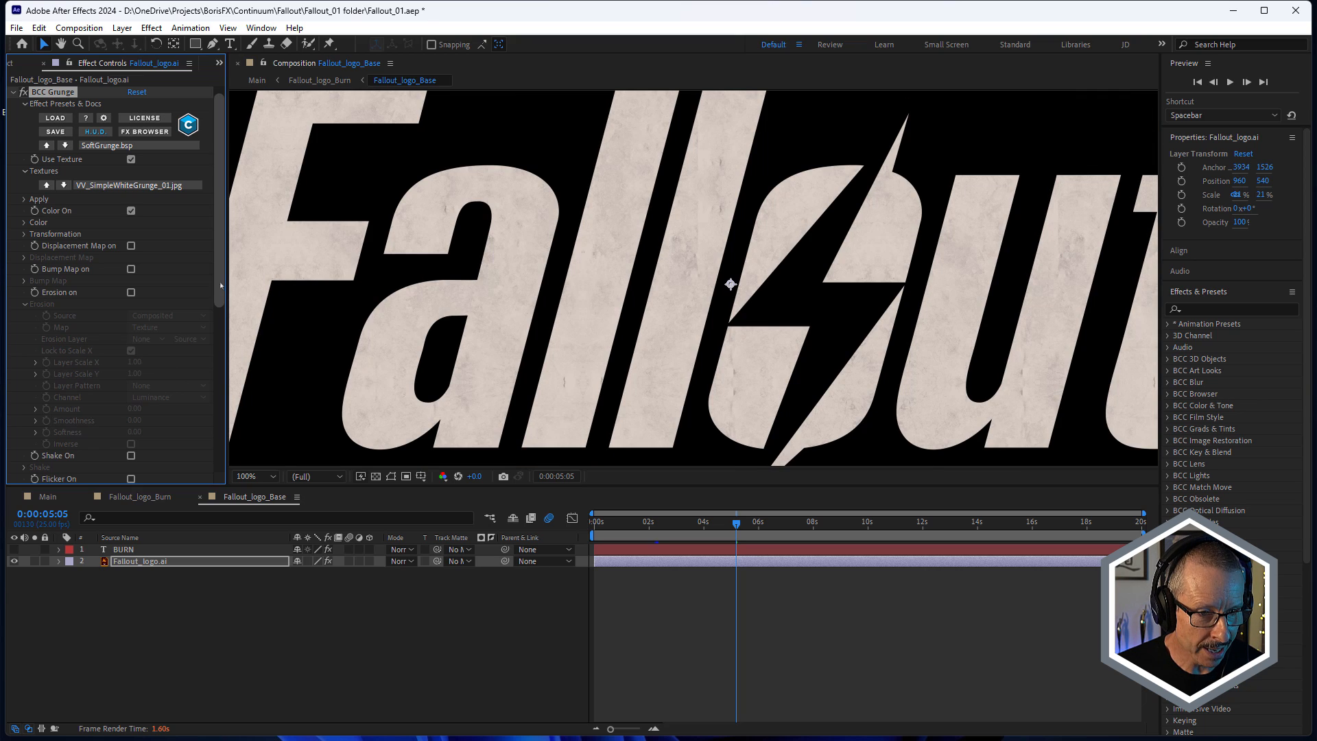
# Step: Try a Mix With Original value of 0 on the first BCC Grunge effect, inspect the logo, and undo the change
pyautogui.moveTo(220, 288); pyautogui.dragTo(228, 450)
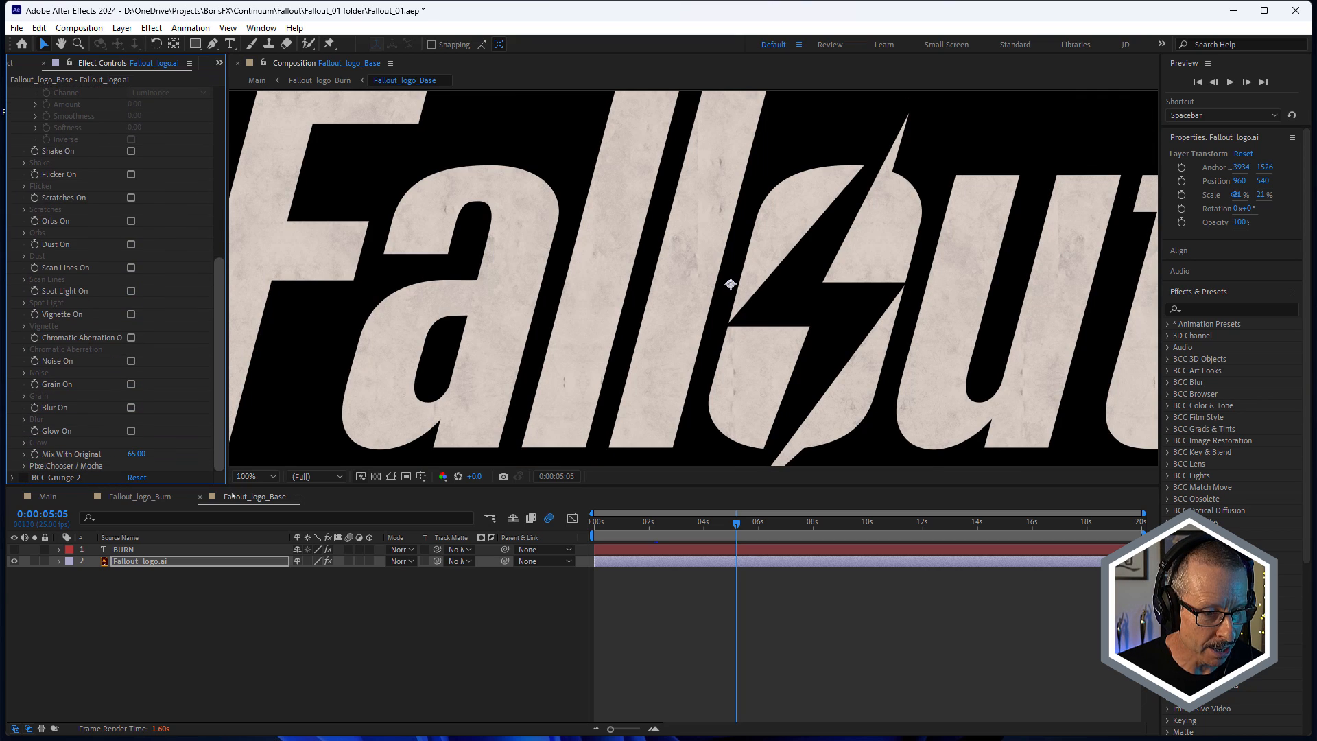
pyautogui.click(136, 453)
pyautogui.write('0')
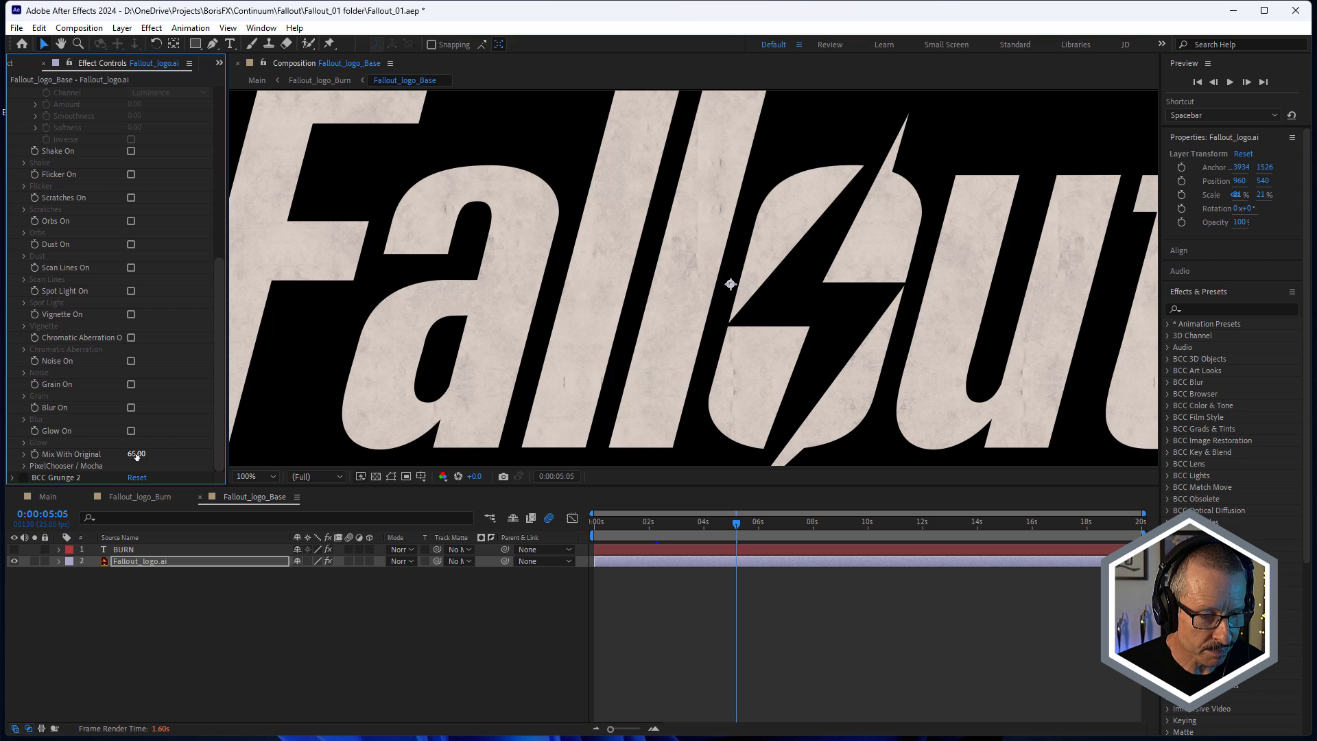
pyautogui.press('Return')
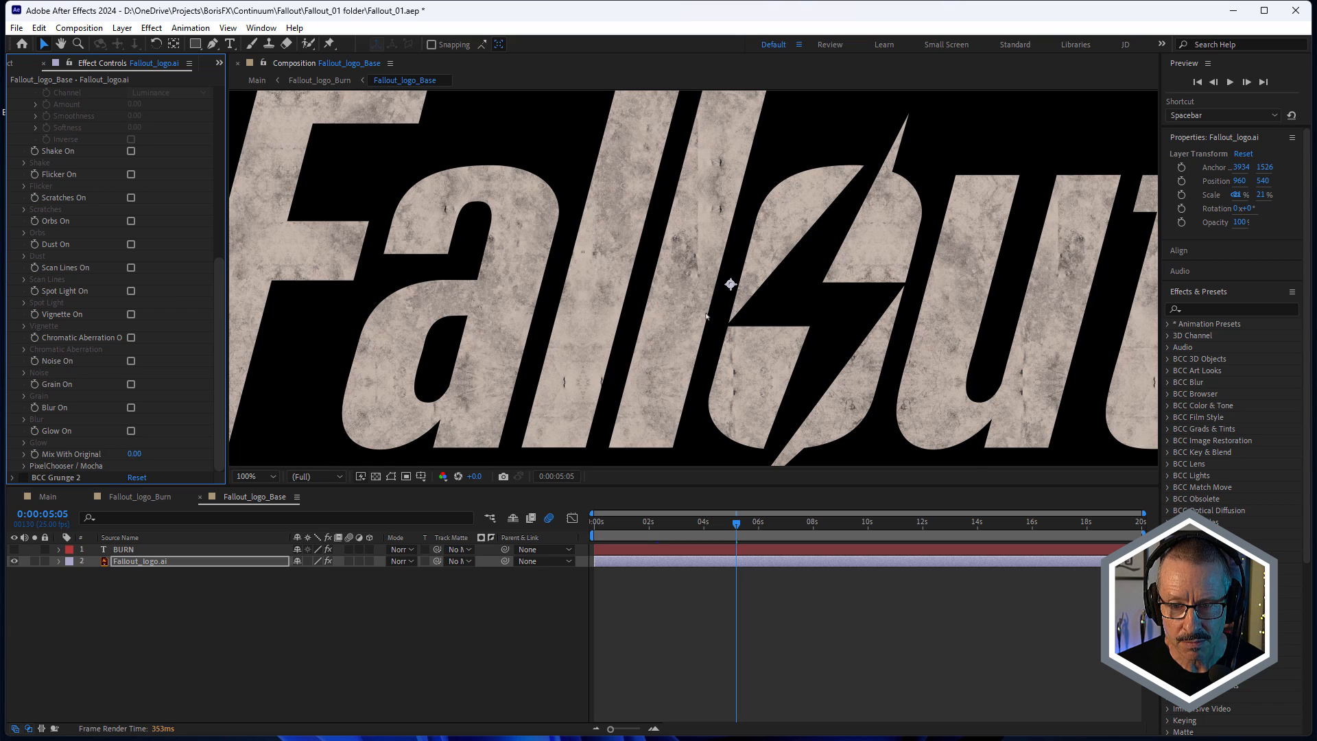
pyautogui.scroll(-1, 707, 316)
pyautogui.scroll(1, 707, 316)
pyautogui.hotkey('ctrl', 'z')
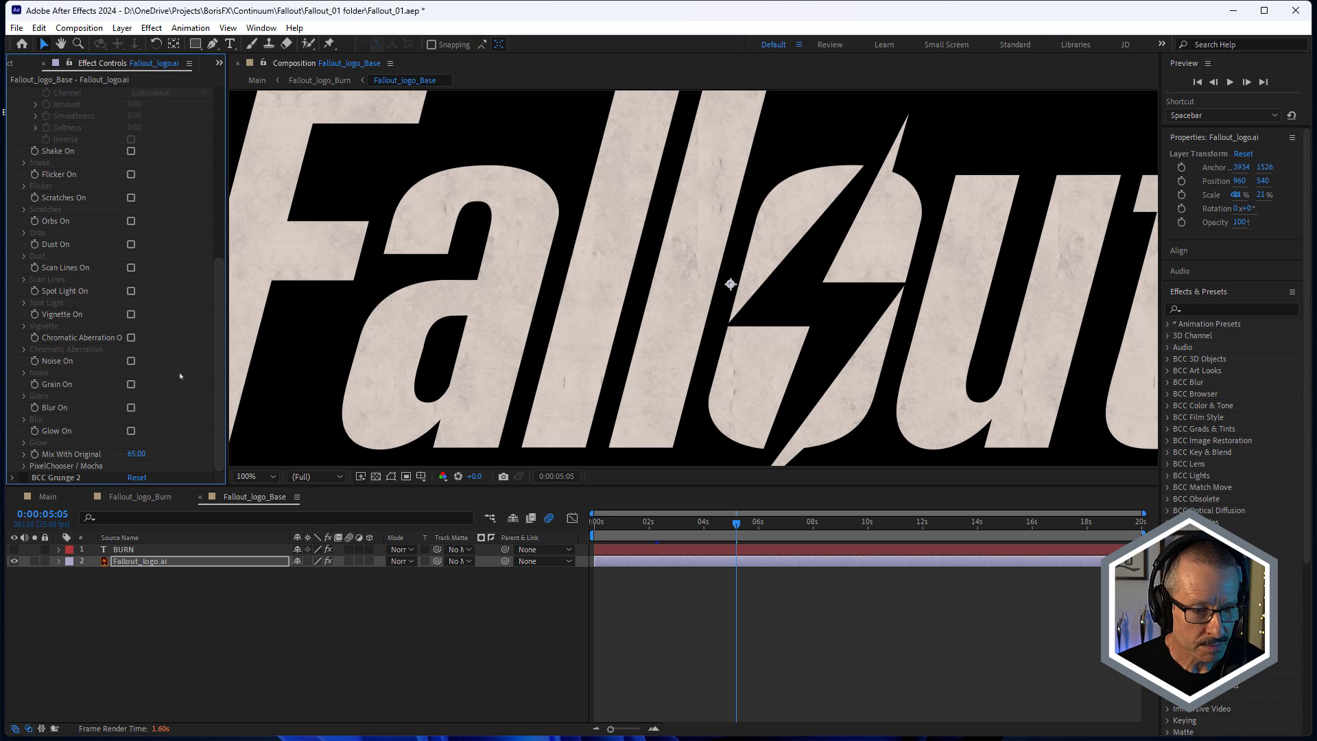
# Step: Collapse the first BCC Grunge effect on the logo layer, enable BCC Grunge 2, and expand its settings
pyautogui.scroll(8, 212, 283)
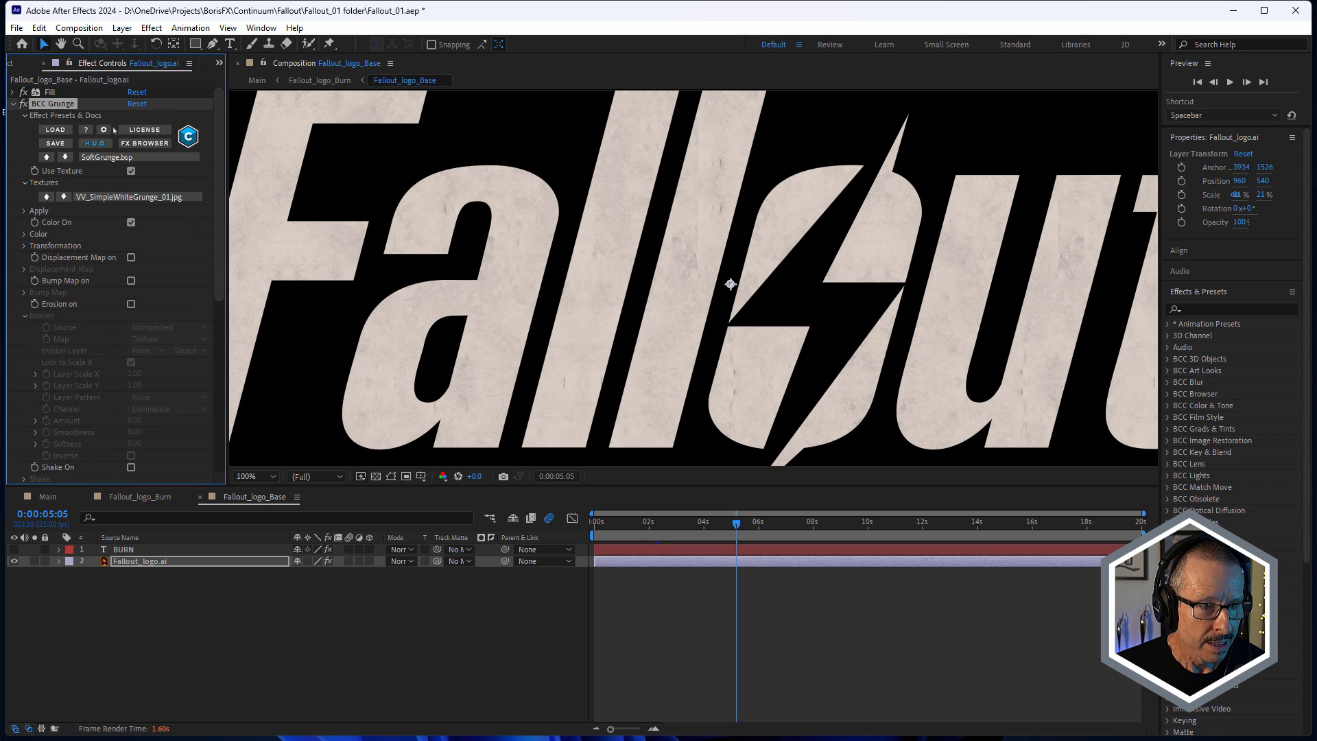
pyautogui.click(13, 104)
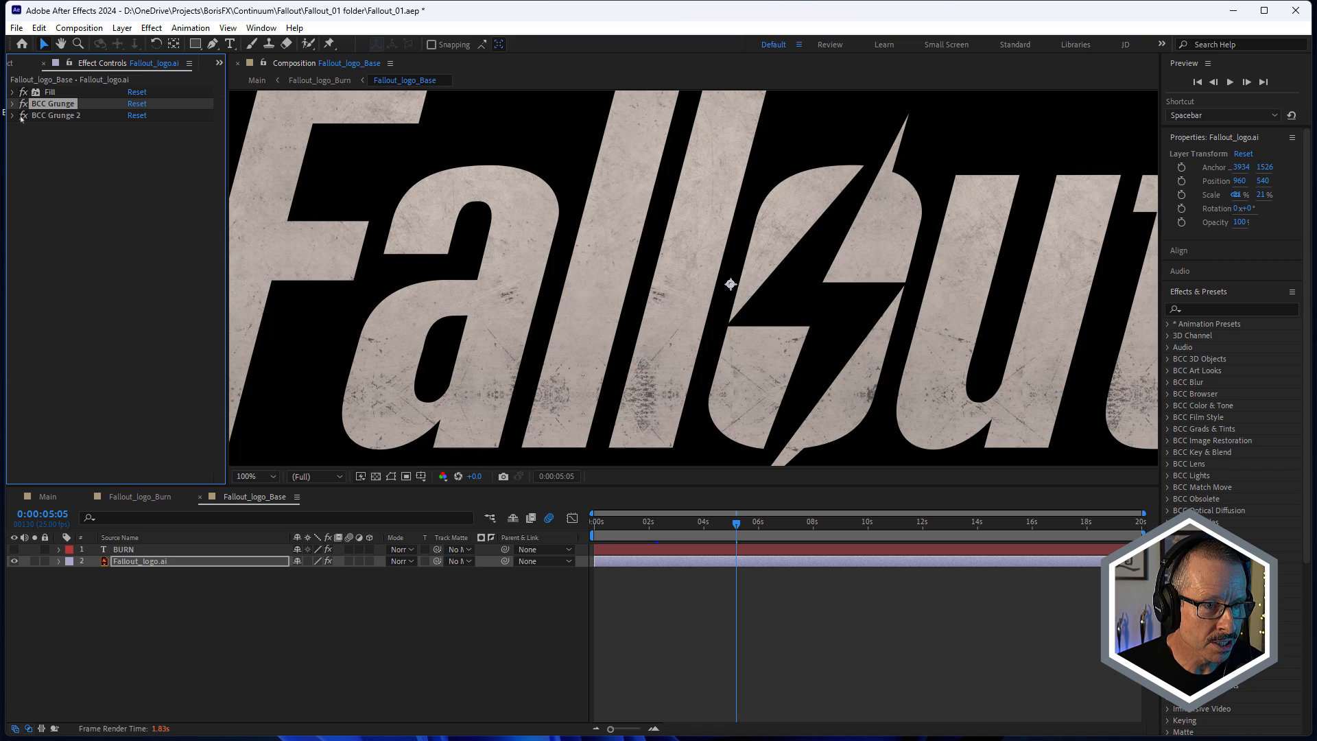
pyautogui.click(13, 116)
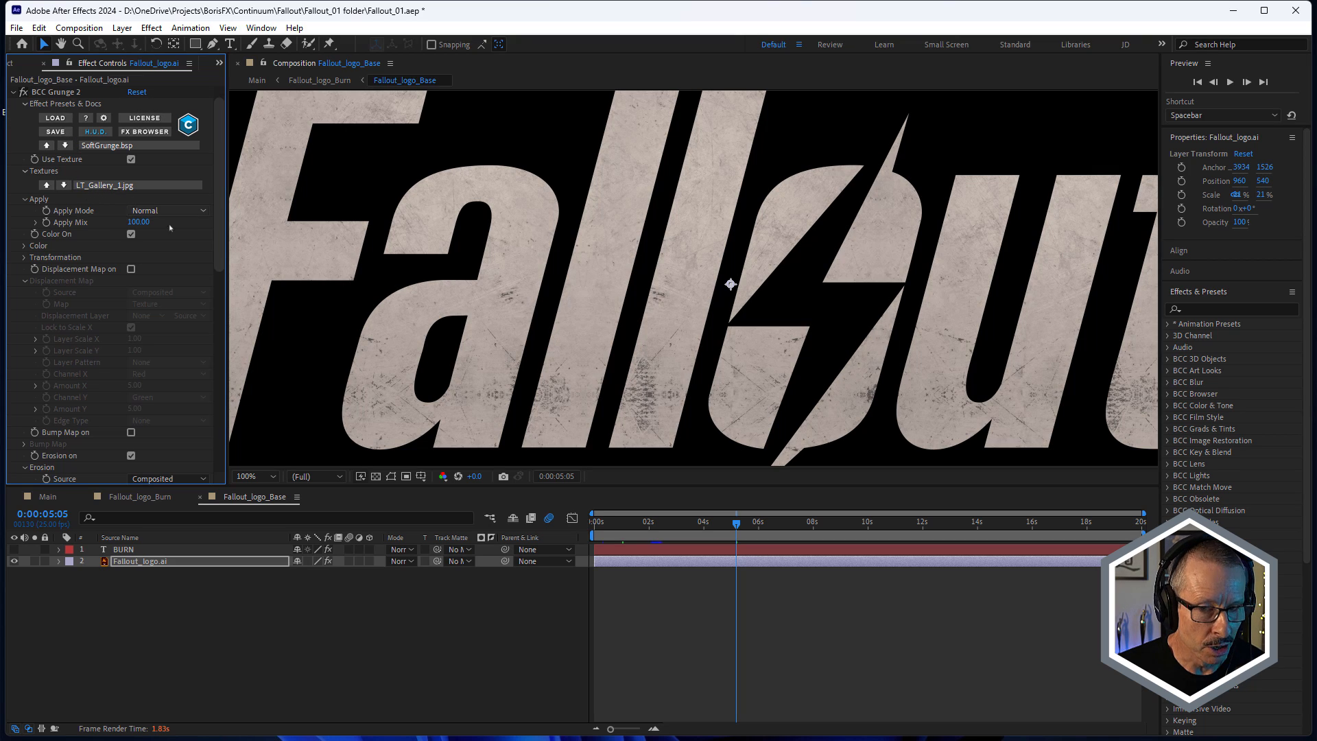
pyautogui.scroll(1, 683, 353)
pyautogui.scroll(-1, 659, 343)
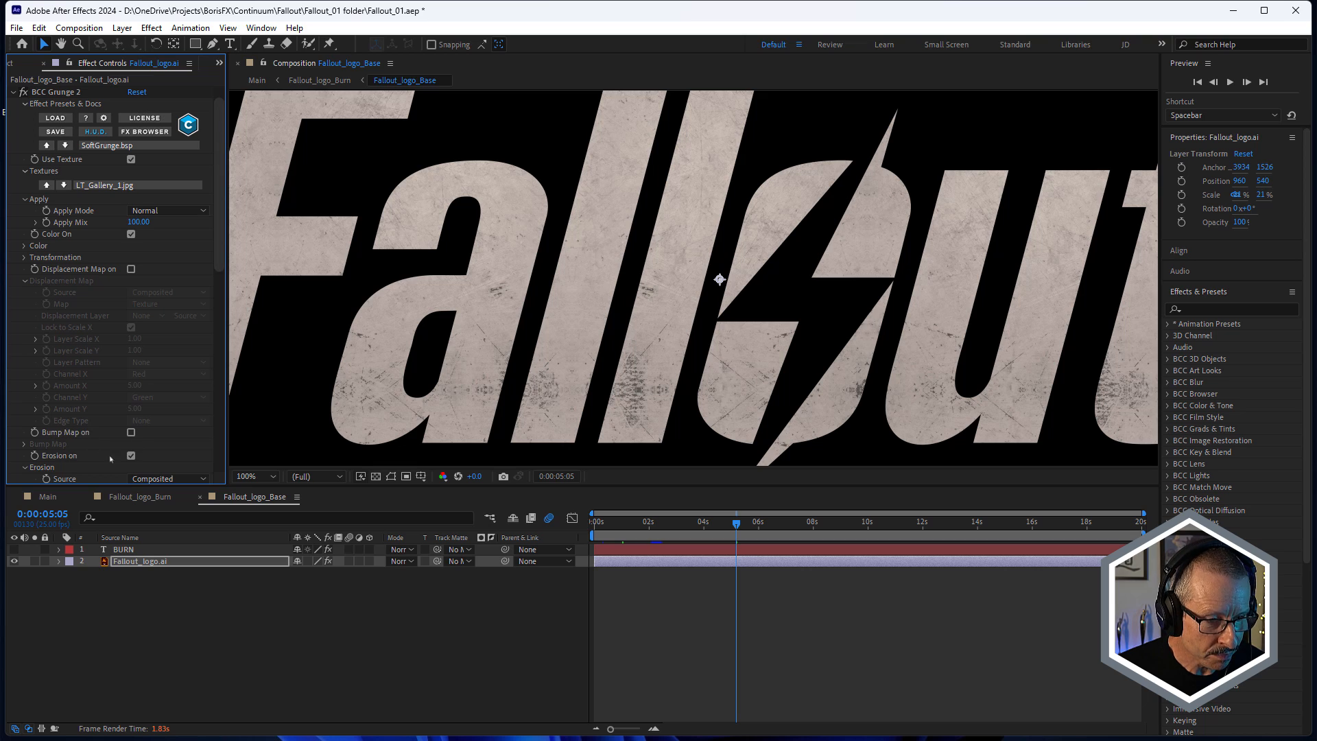
# Step: Try an Erosion Amount of 43 on BCC Grunge 2, undo the change, and inspect the eroded letters
pyautogui.scroll(-4, 69, 453)
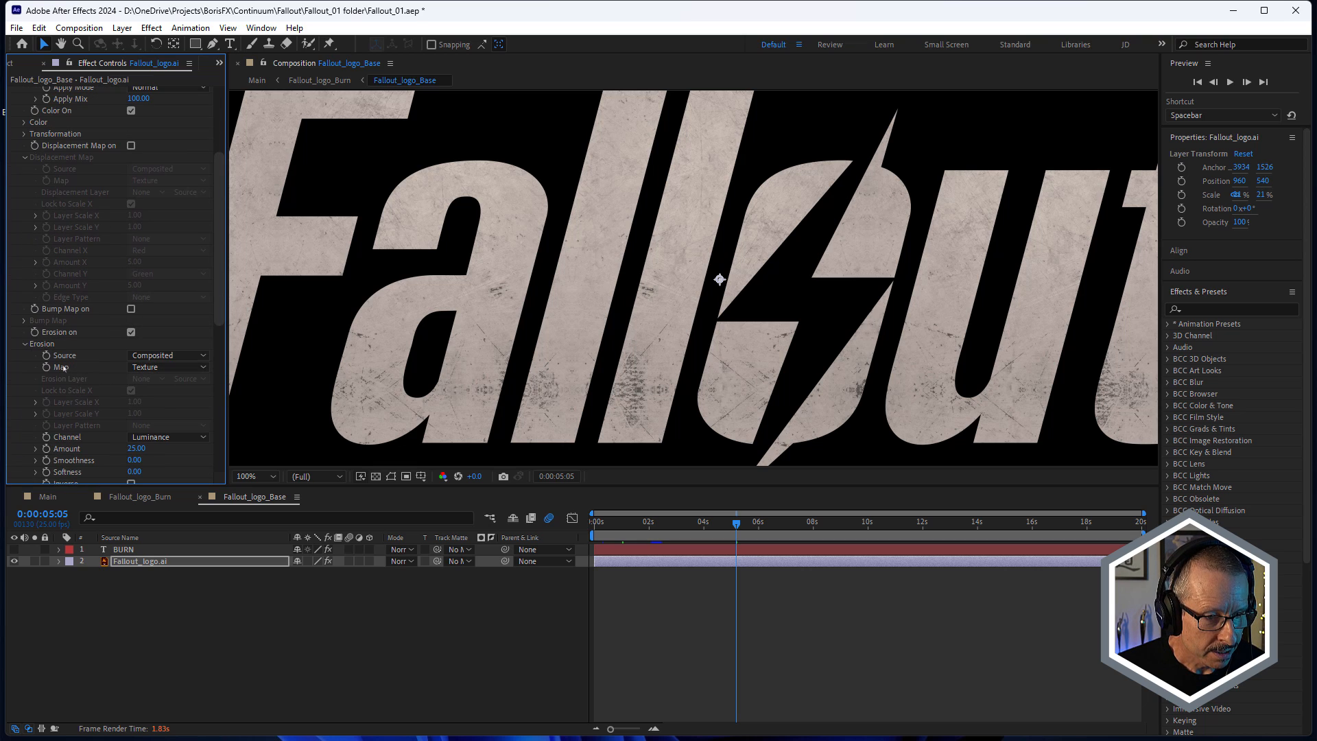
pyautogui.scroll(-2, 58, 359)
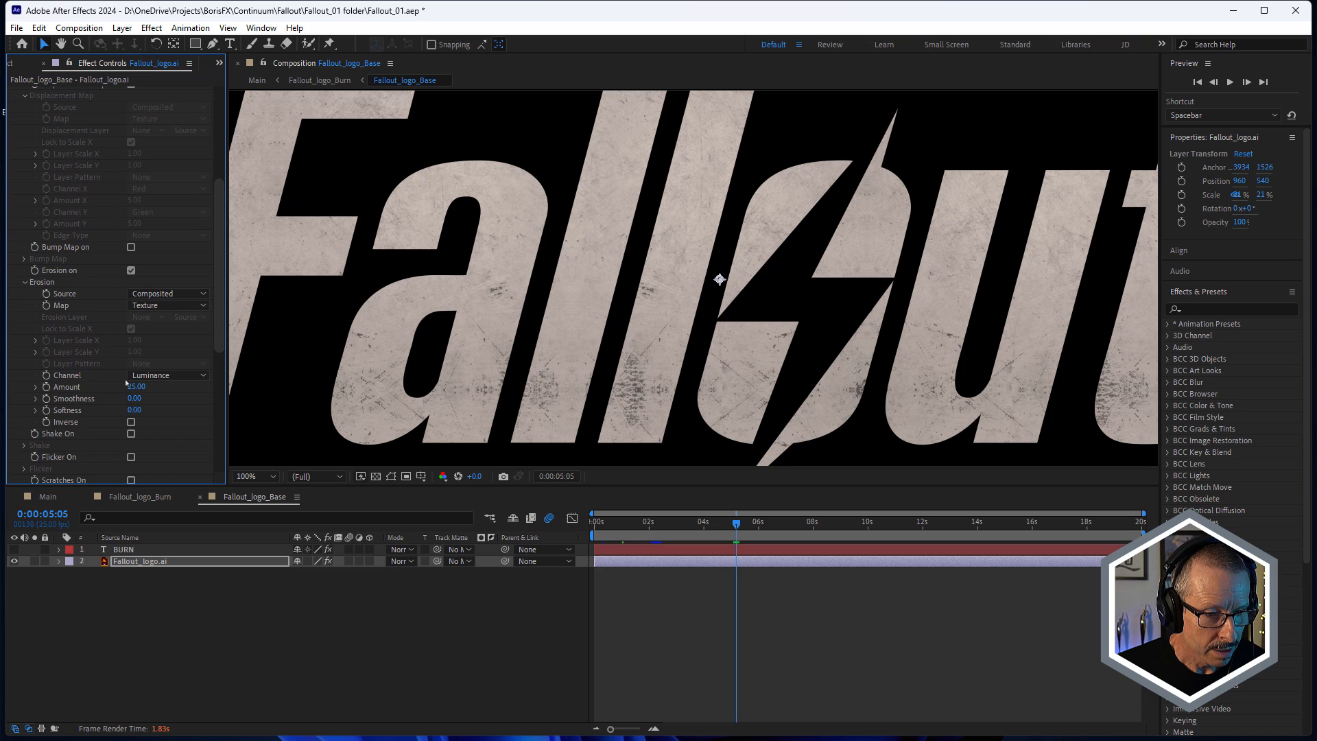
pyautogui.moveTo(137, 386)
pyautogui.mouseDown()
pyautogui.moveTo(168, 385)
pyautogui.moveTo(150, 387)
pyautogui.mouseUp()
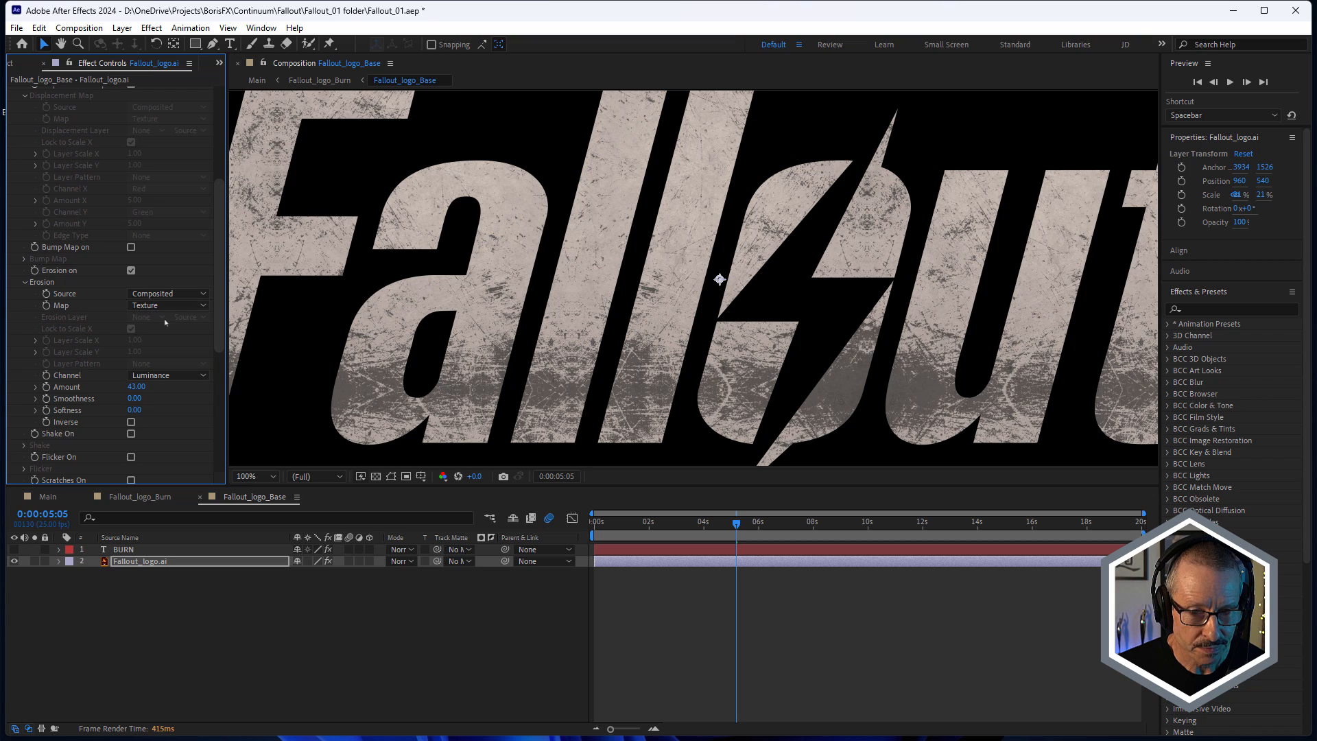
pyautogui.hotkey('ctrl', 'z')
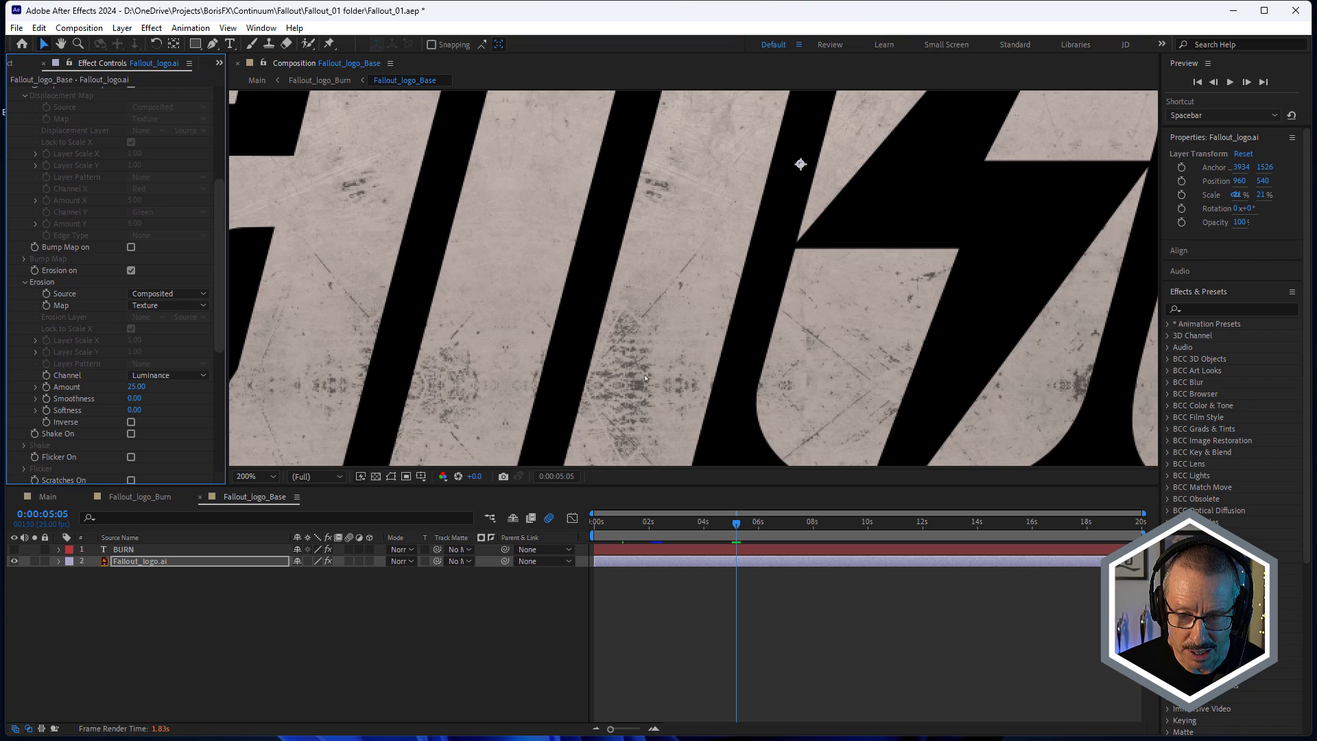
pyautogui.scroll(-1, 657, 373)
pyautogui.scroll(-1, 669, 340)
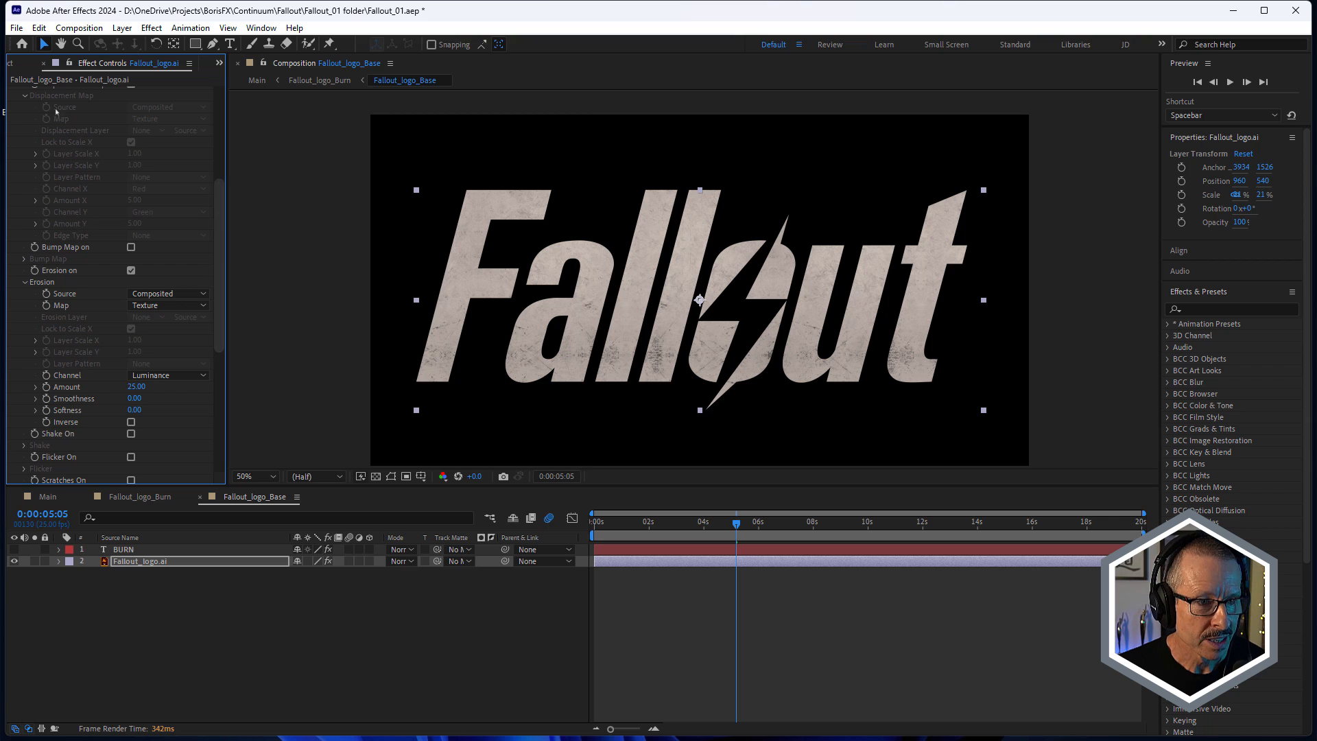
# Step: Collapse the BCC Grunge 2 settings and examine the combined grunge texture on the logo letters up close
pyautogui.scroll(5, 137, 178)
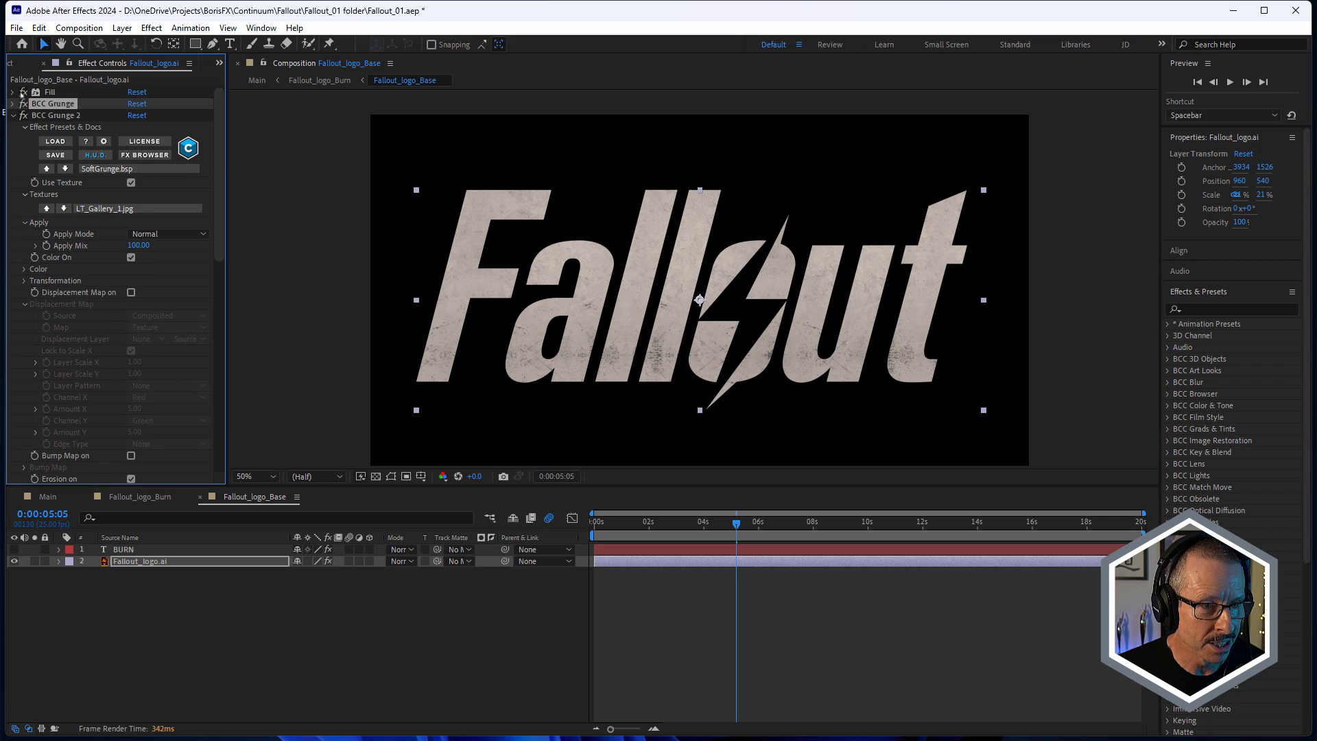
pyautogui.click(13, 116)
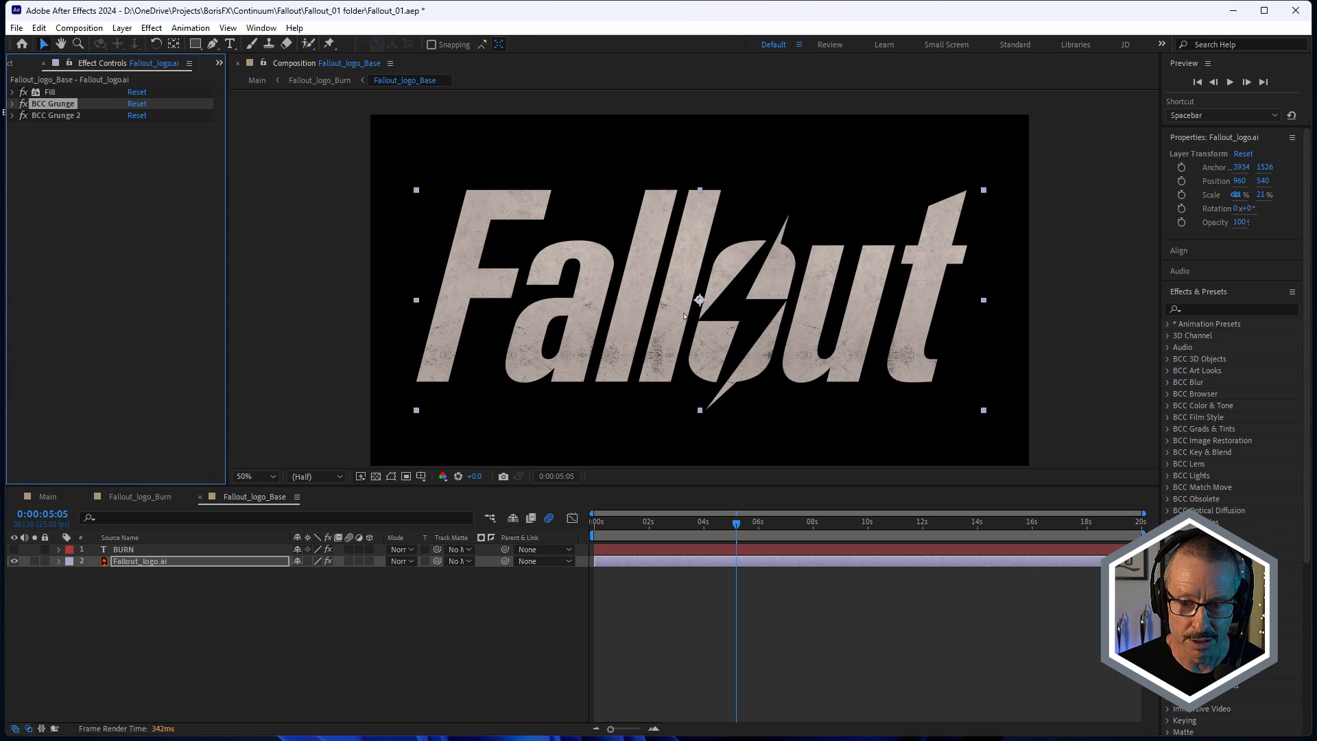
pyautogui.scroll(1, 685, 316)
pyautogui.scroll(-1, 675, 305)
pyautogui.scroll(1, 671, 304)
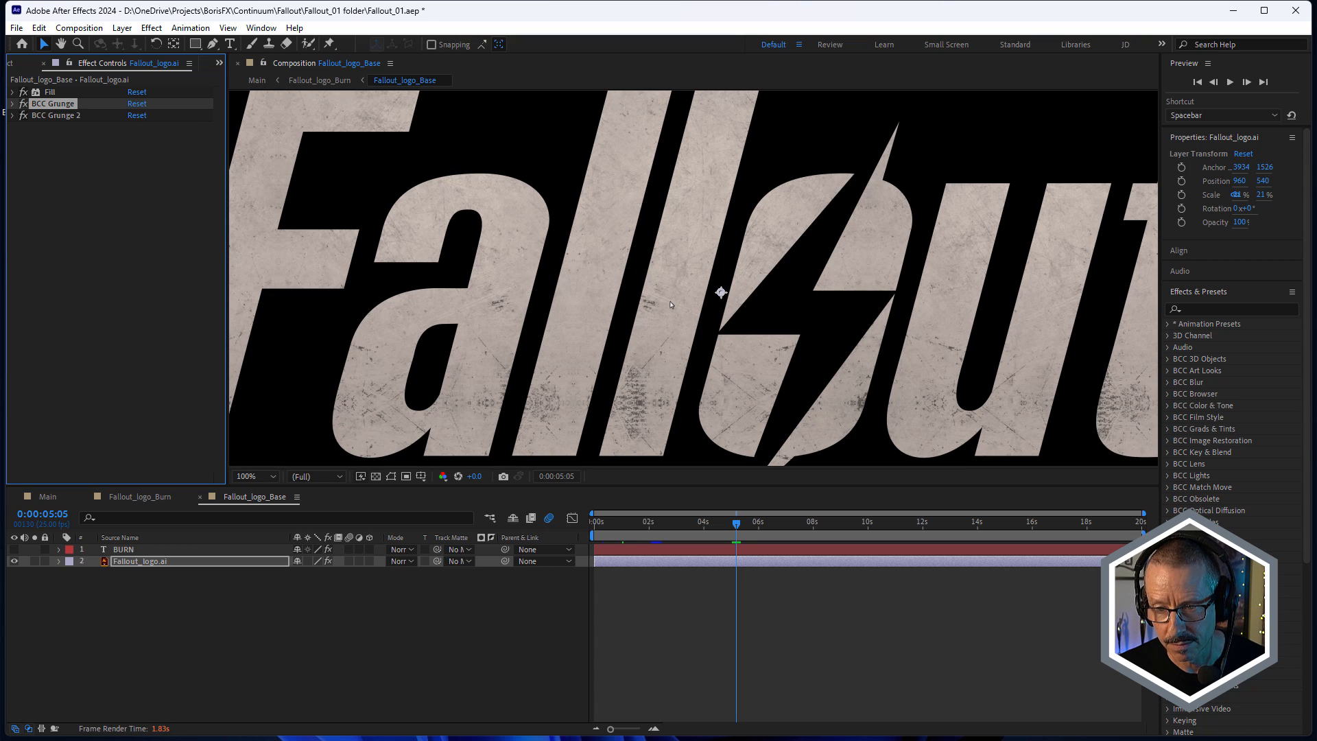
pyautogui.scroll(-1, 671, 304)
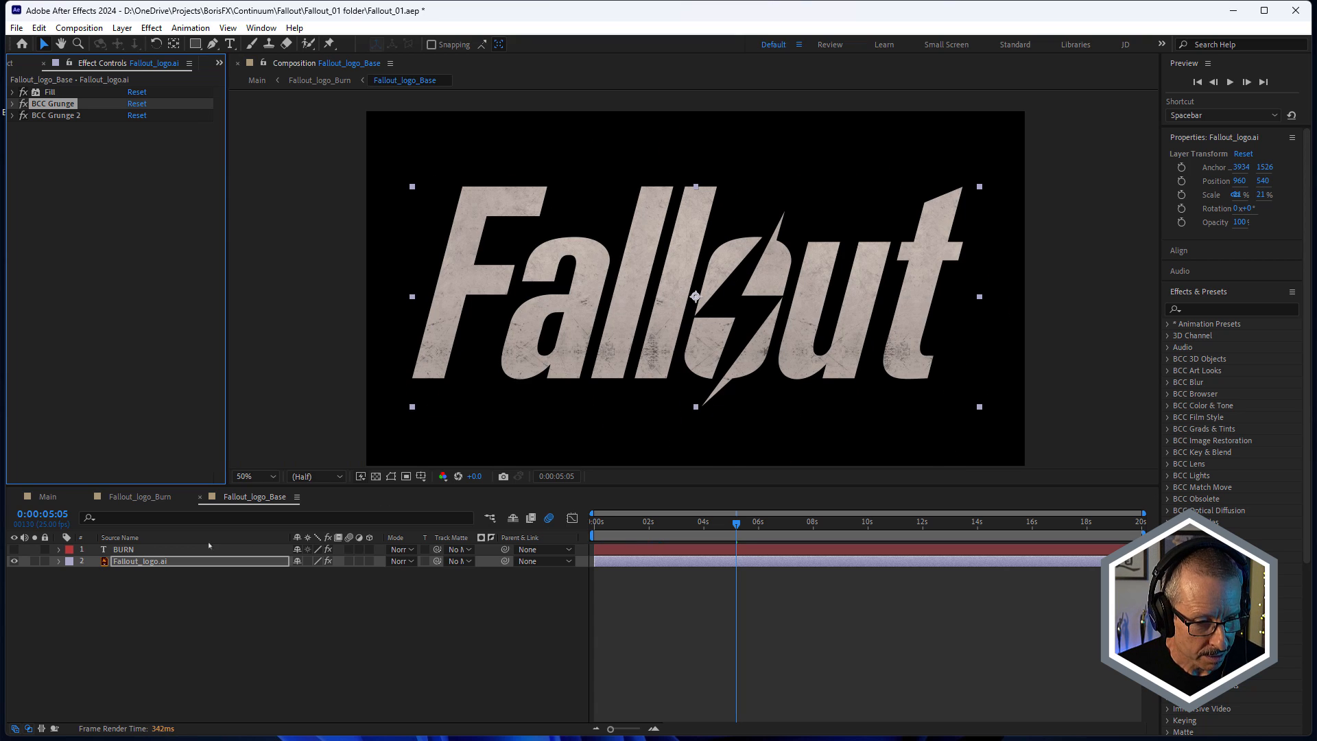
# Step: Close Fallout_logo_Base, disable both effects on its layer in Fallout_logo_Burn, and expand the BCC Burnt Film settings
pyautogui.click(200, 497)
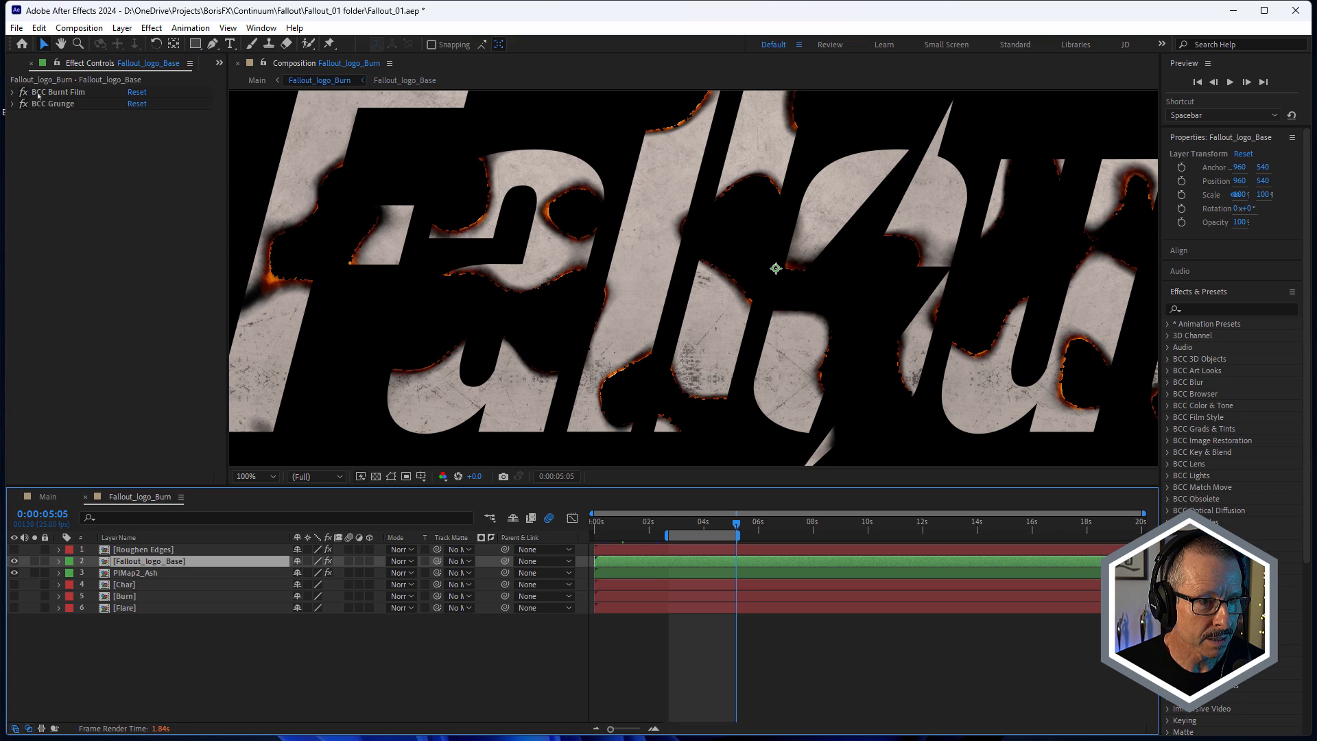
pyautogui.moveTo(23, 92); pyautogui.dragTo(23, 104)
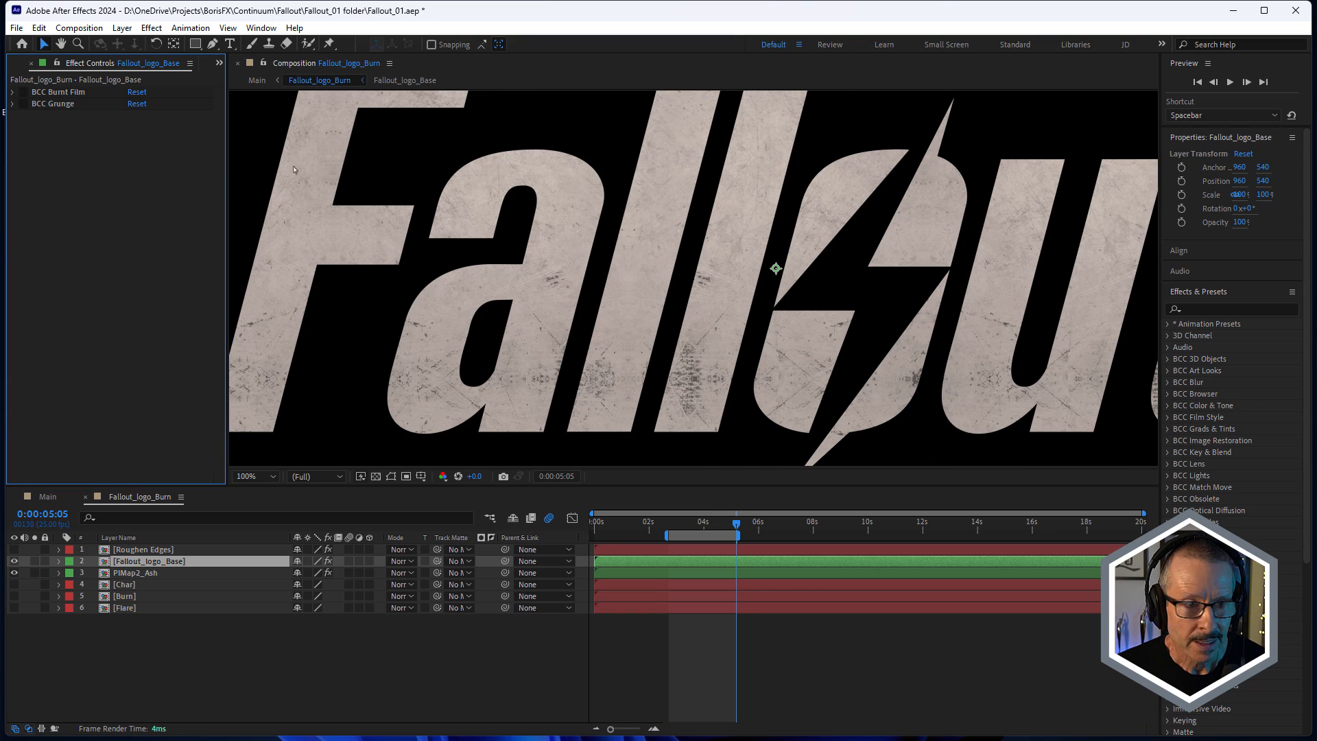
pyautogui.click(25, 94)
pyautogui.click(12, 93)
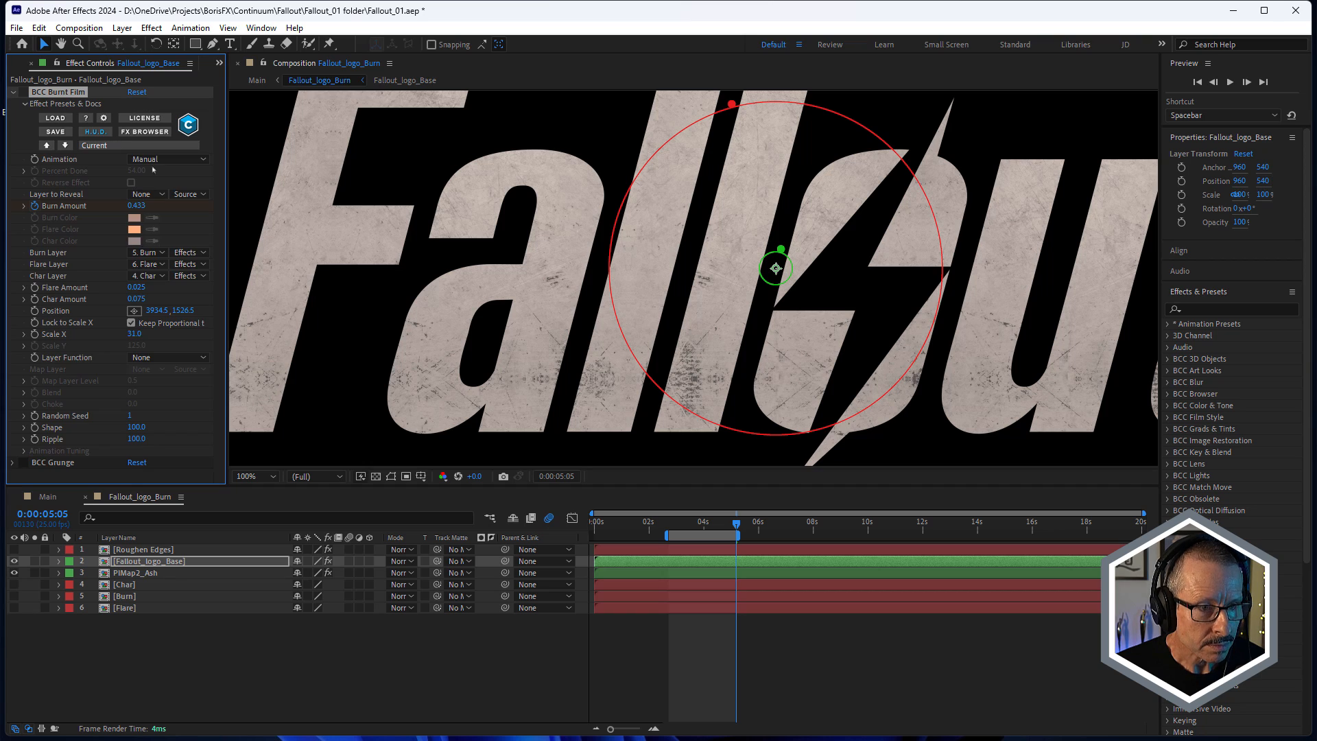
# Step: Hide the PIMap2_Ash layer, re-enable BCC Burnt Film with the current time at 0:00:08:12, and inspect the burning edges
pyautogui.click(14, 573)
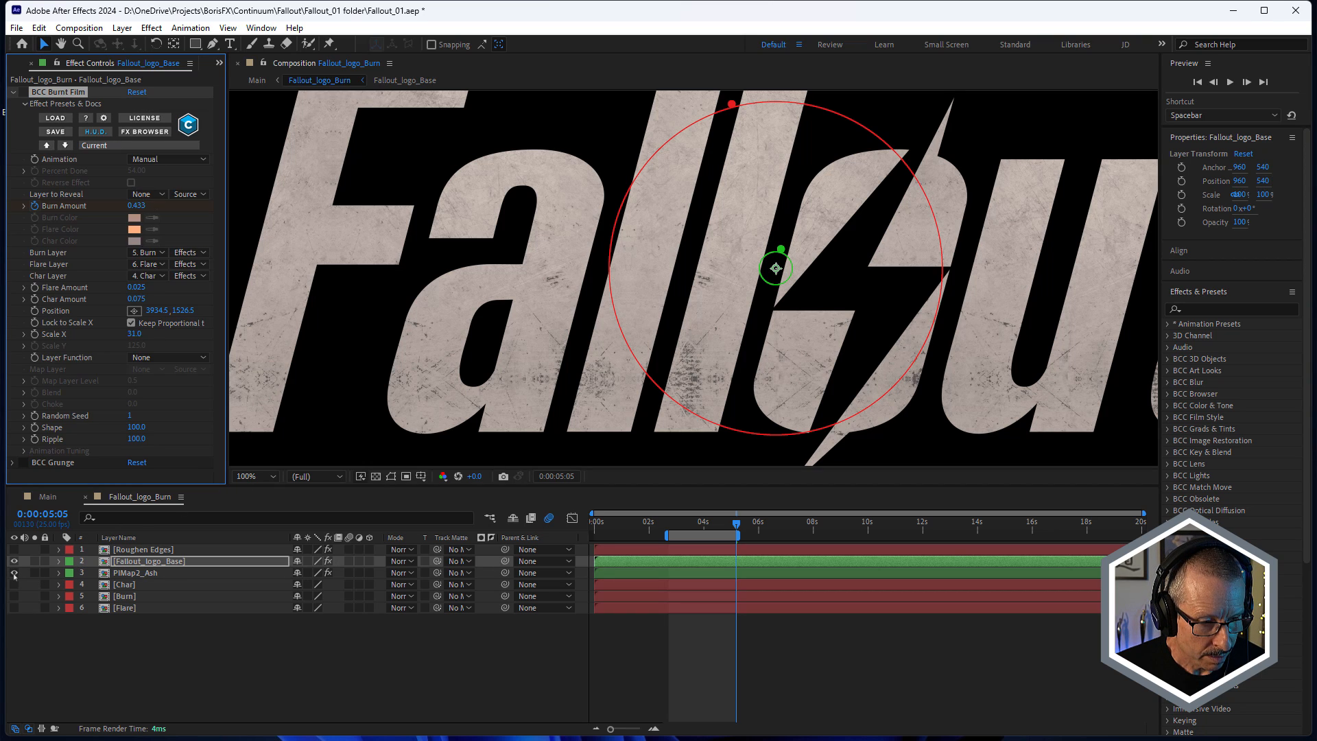
pyautogui.moveTo(755, 541); pyautogui.dragTo(828, 538)
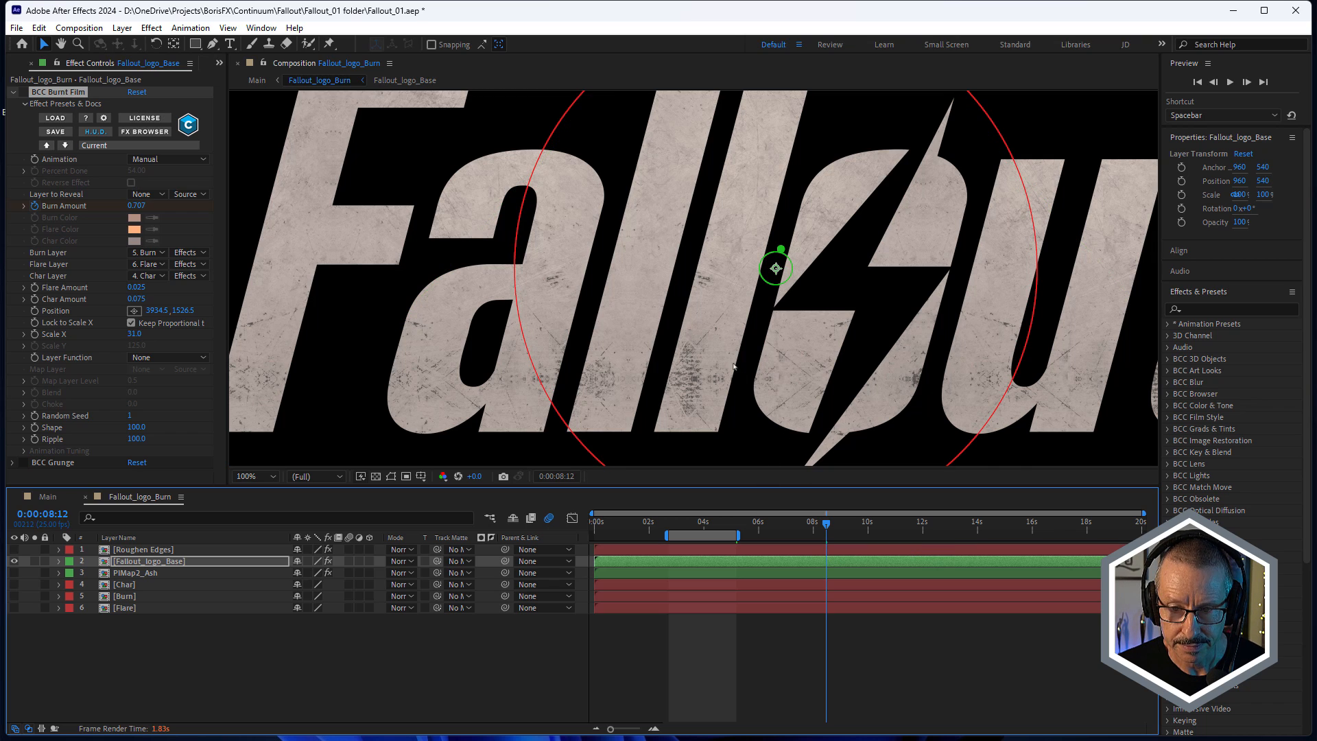
pyautogui.scroll(-2, 726, 358)
pyautogui.click(24, 92)
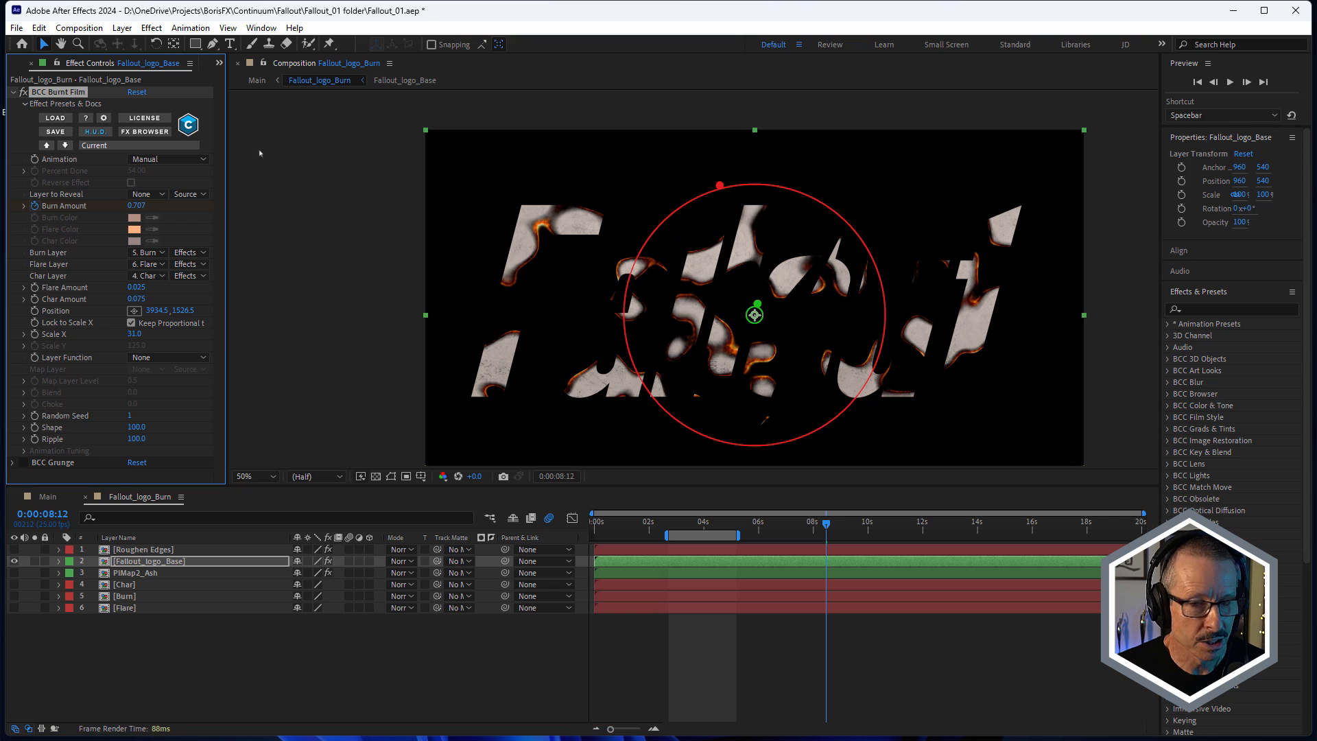
pyautogui.scroll(2, 723, 285)
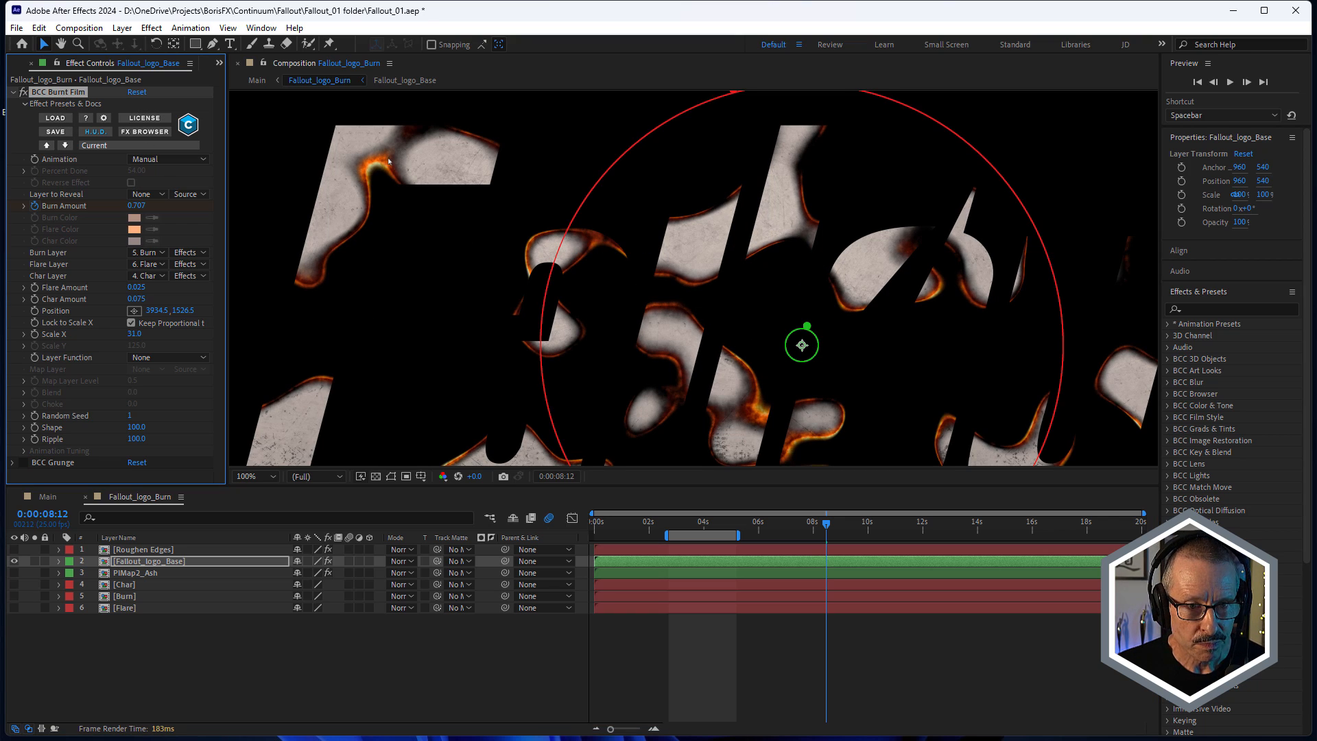
pyautogui.scroll(2, 368, 160)
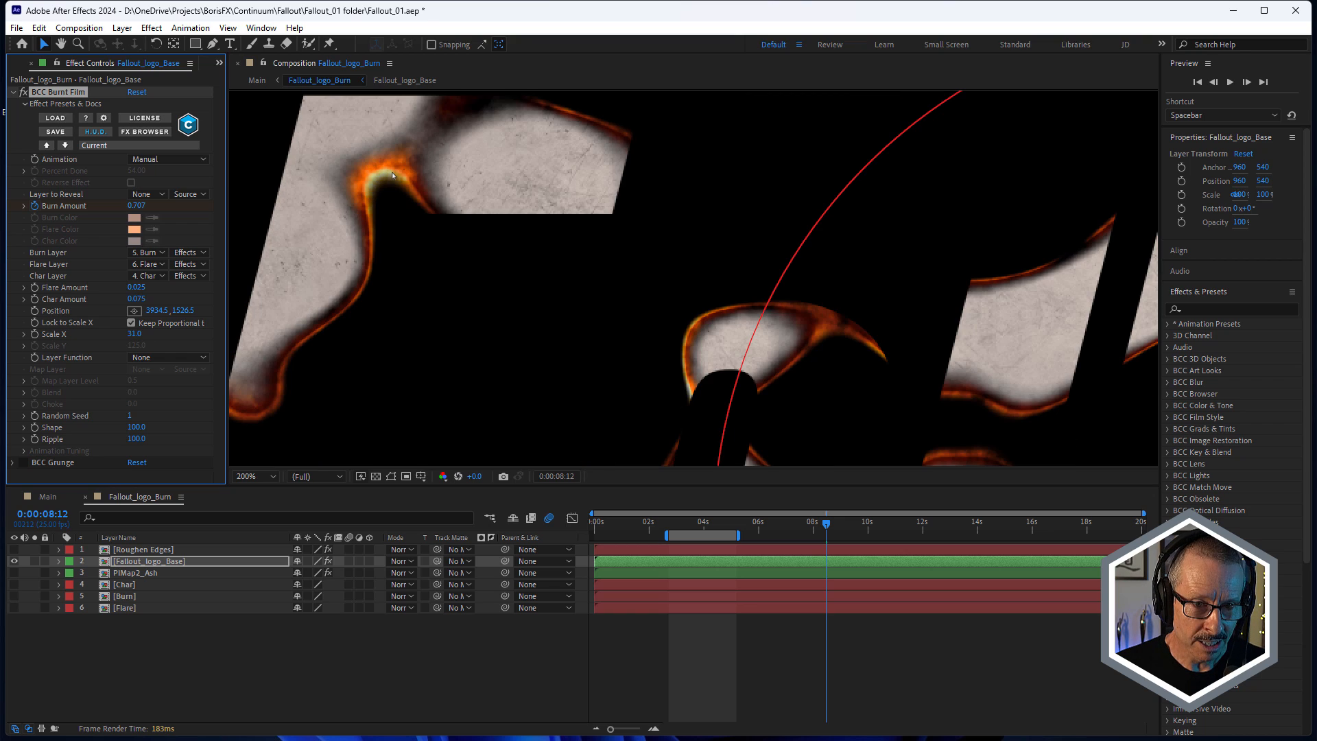
pyautogui.scroll(-2, 393, 177)
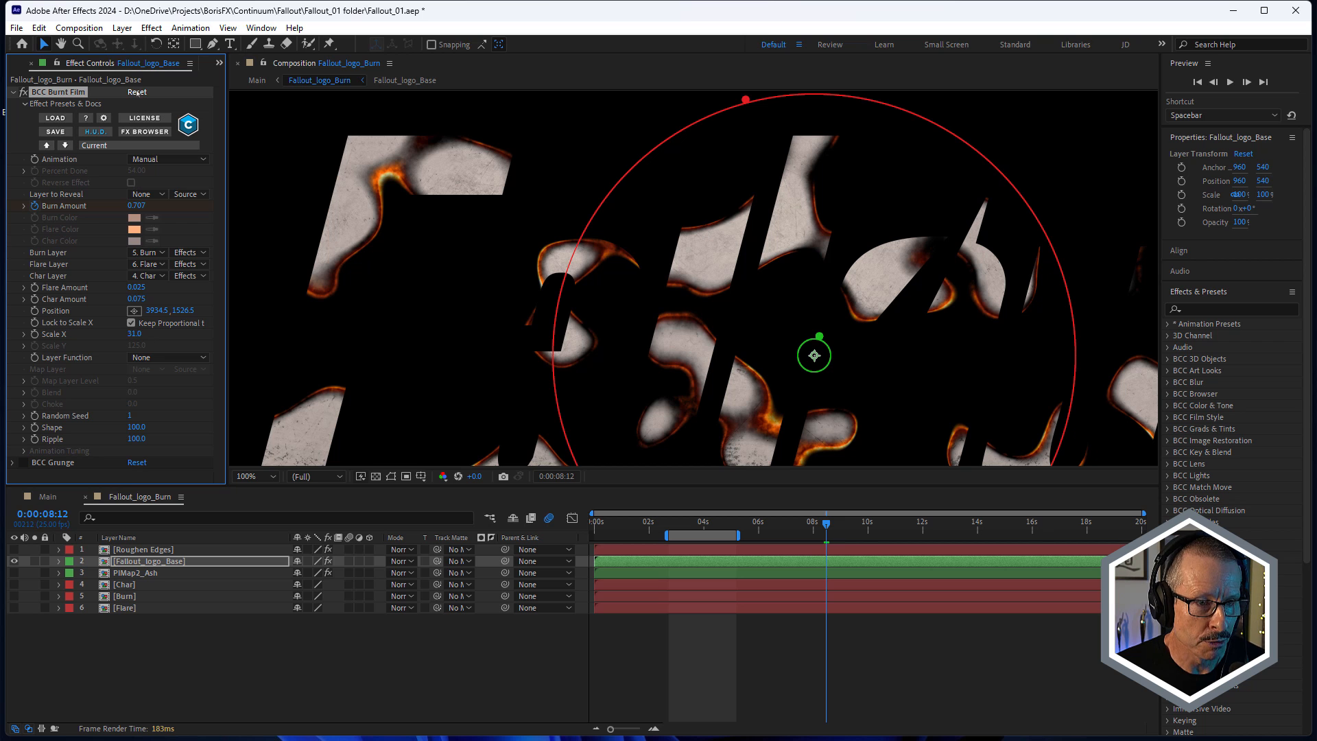
# Step: Try BCC Burnt Film with its default settings, undo the reset, and inspect the customized burn
pyautogui.click(136, 92)
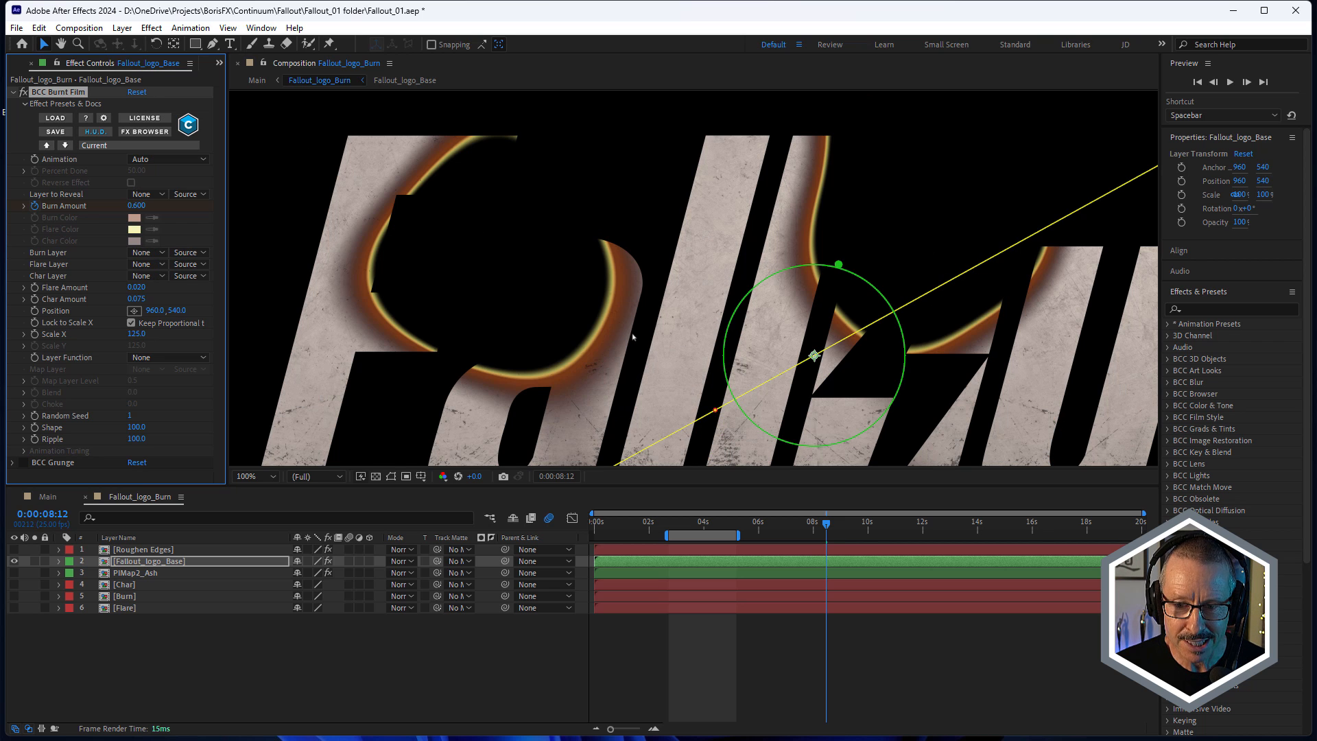
pyautogui.scroll(-2, 628, 334)
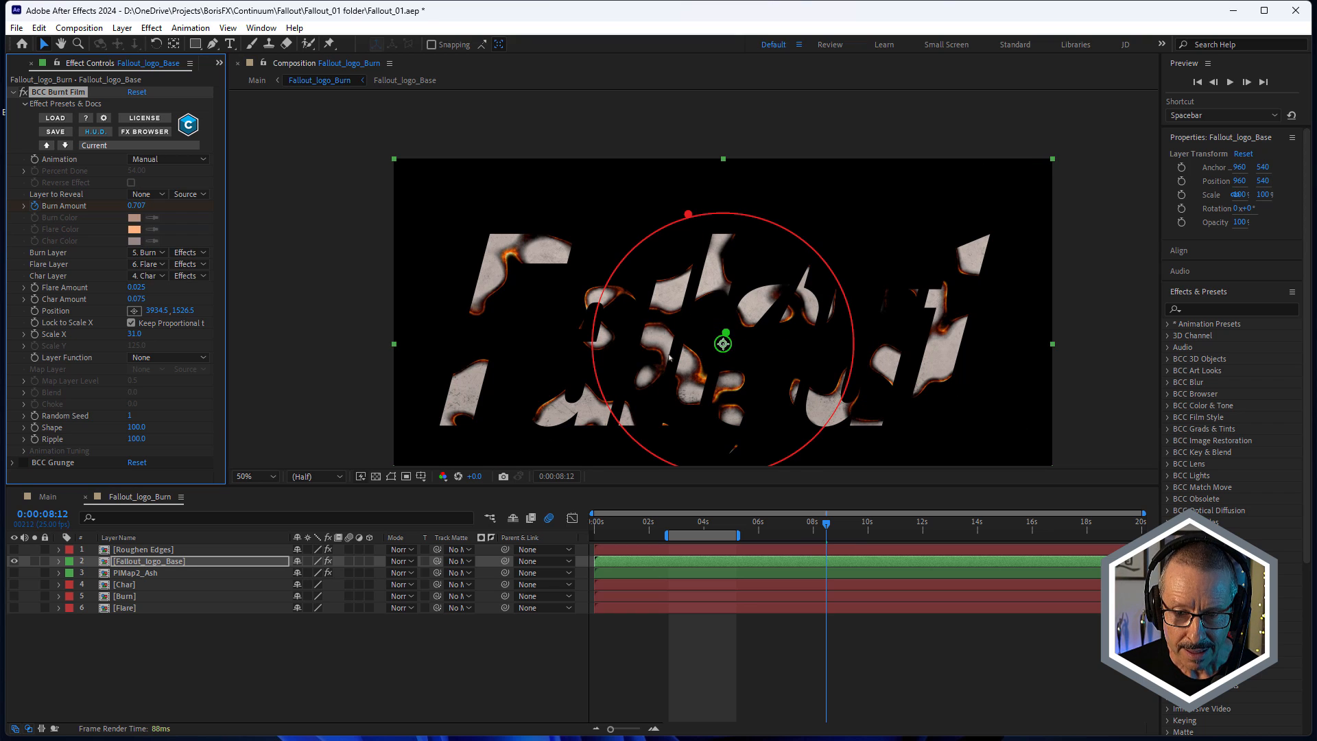
pyautogui.scroll(2, 664, 347)
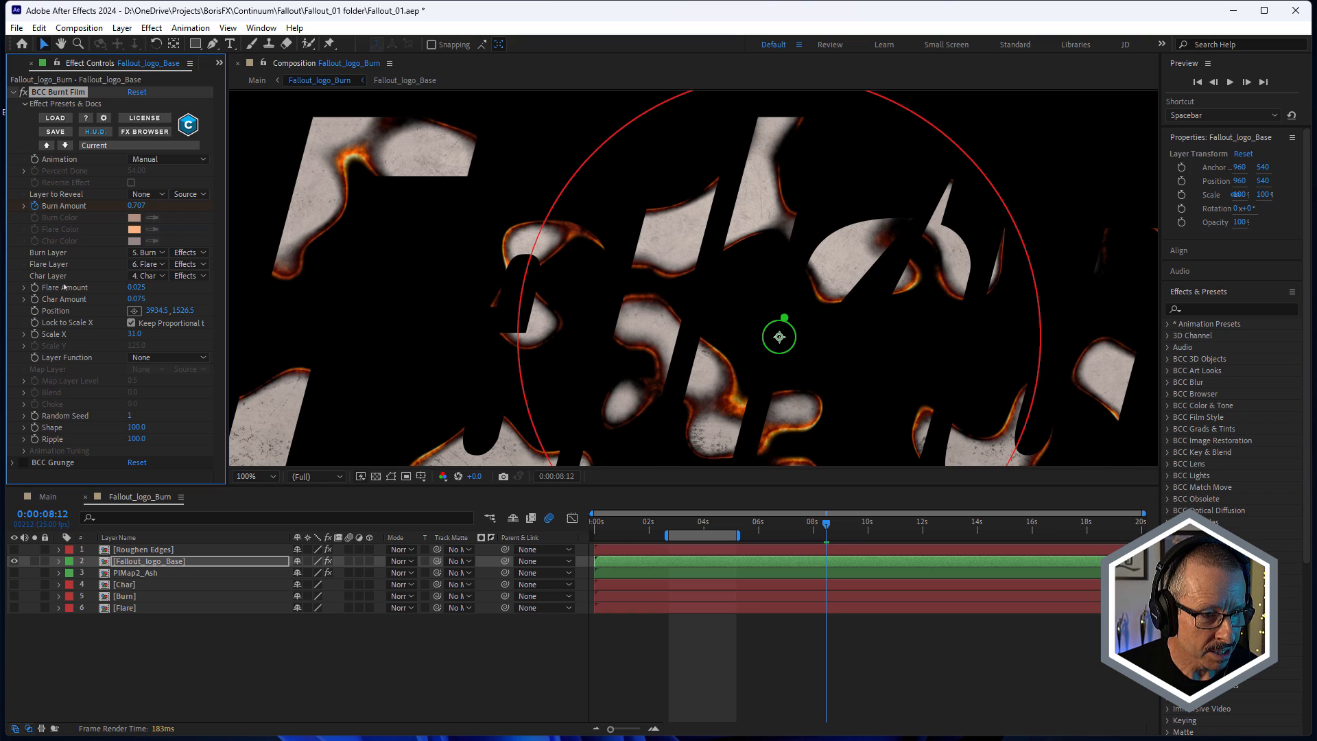
# Step: Open the nested Char composition, examine its Turbulent Noise texture while moving the current time to 0:00:03:17, and close the composition
pyautogui.click(127, 586)
pyautogui.doubleClick(127, 586)
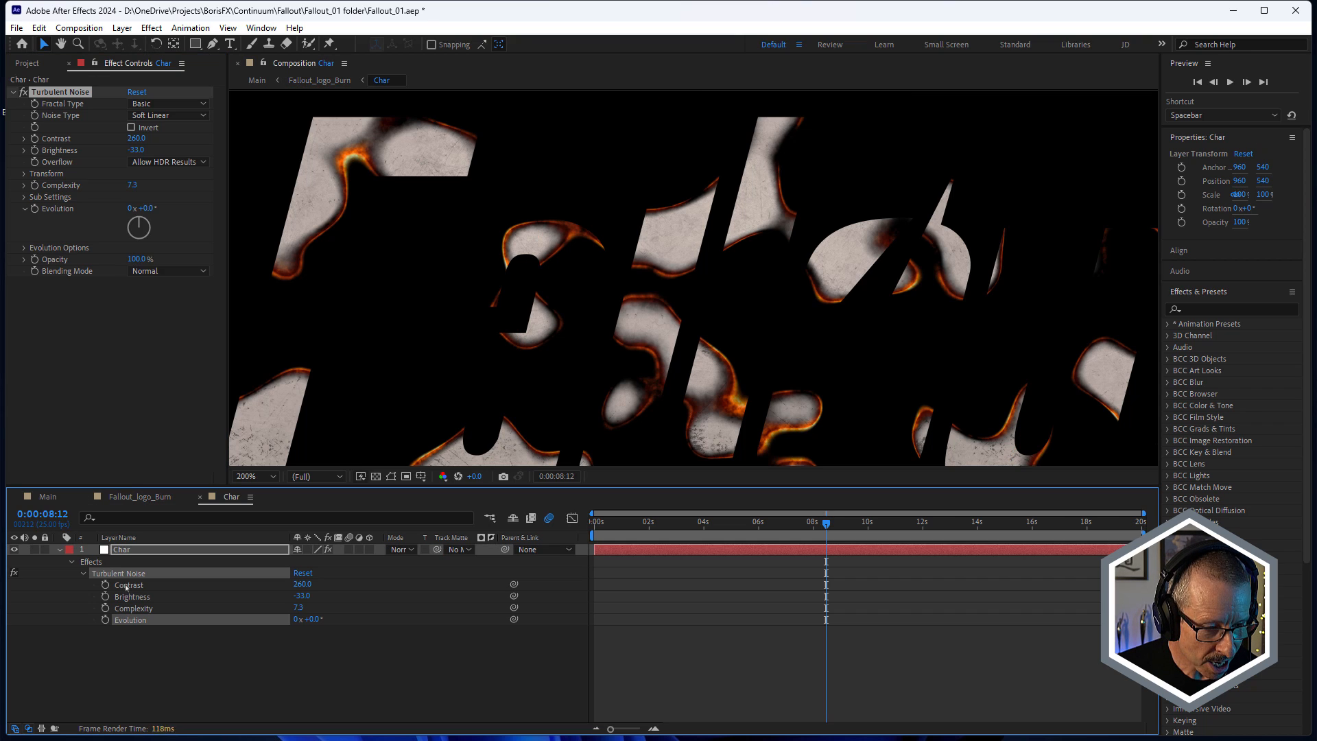
pyautogui.moveTo(782, 521); pyautogui.dragTo(734, 522)
pyautogui.click(66, 93)
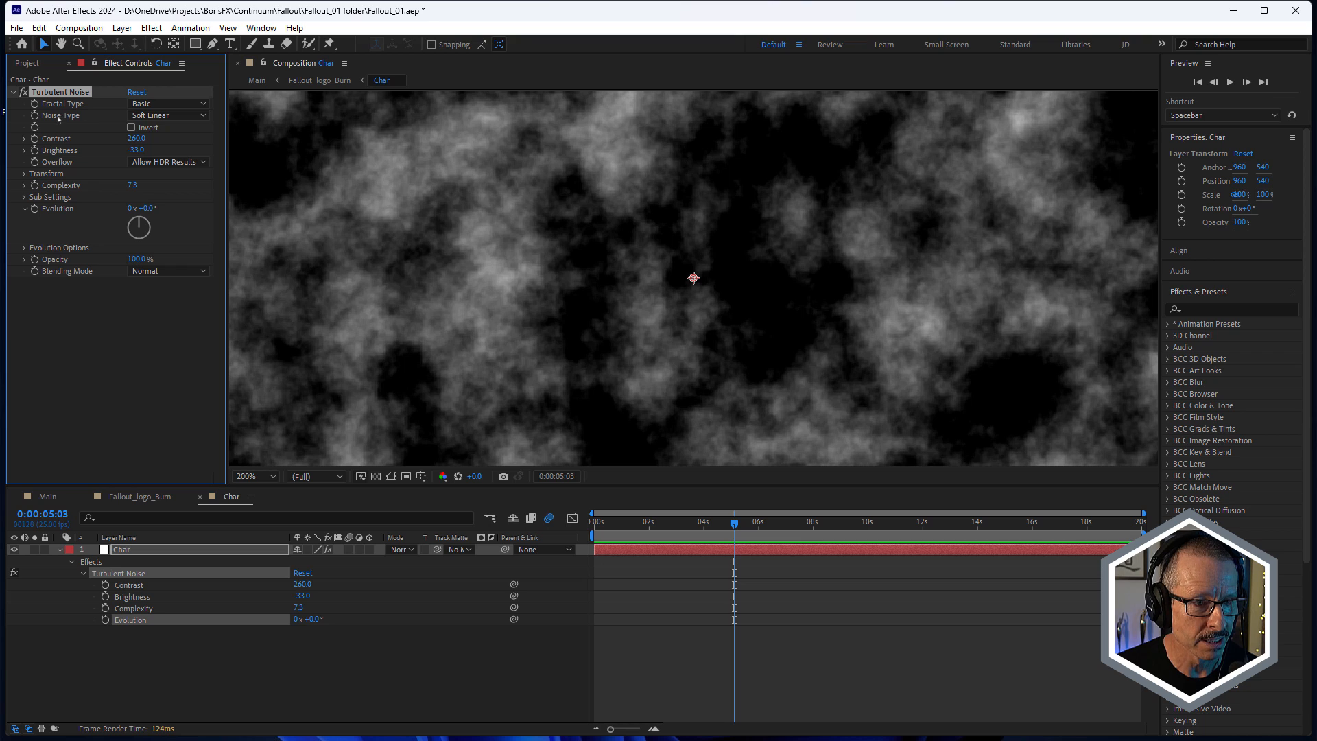
pyautogui.moveTo(734, 521); pyautogui.dragTo(666, 542)
pyautogui.press('space')
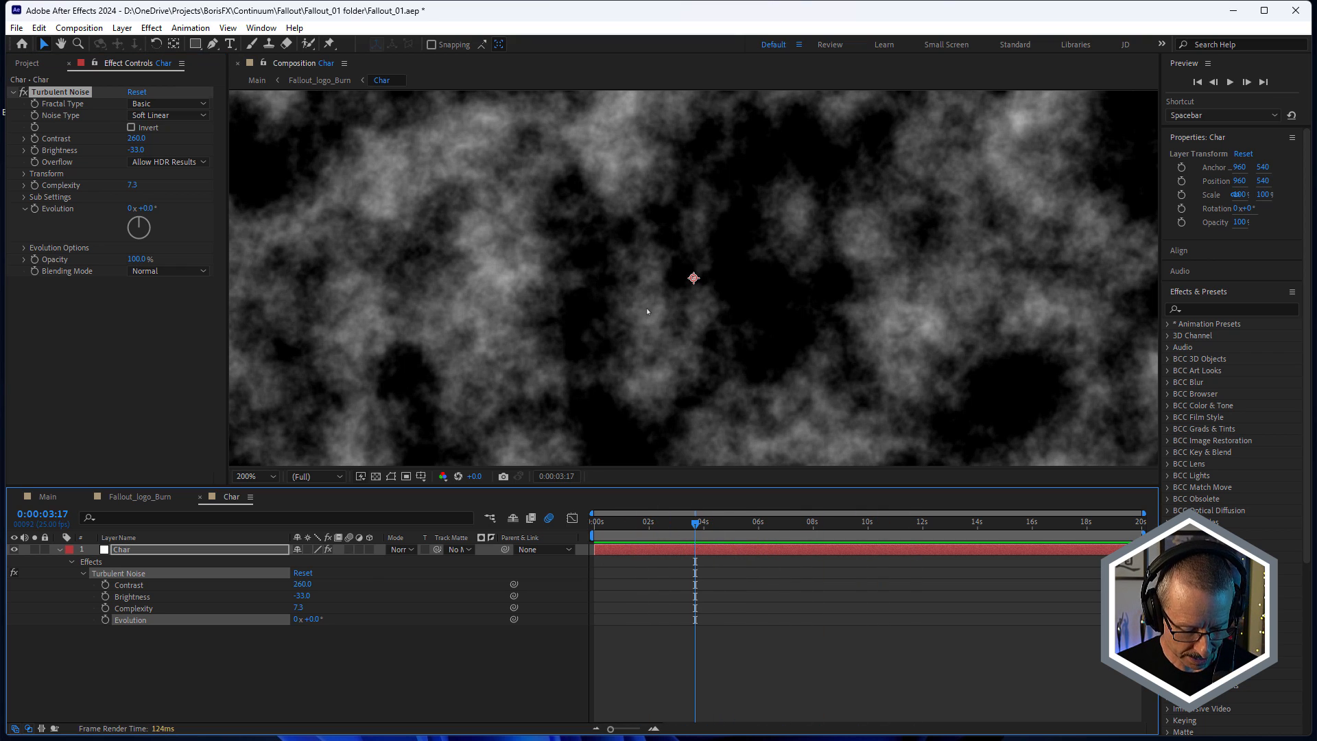
pyautogui.hotkey('ctrl', 'w')
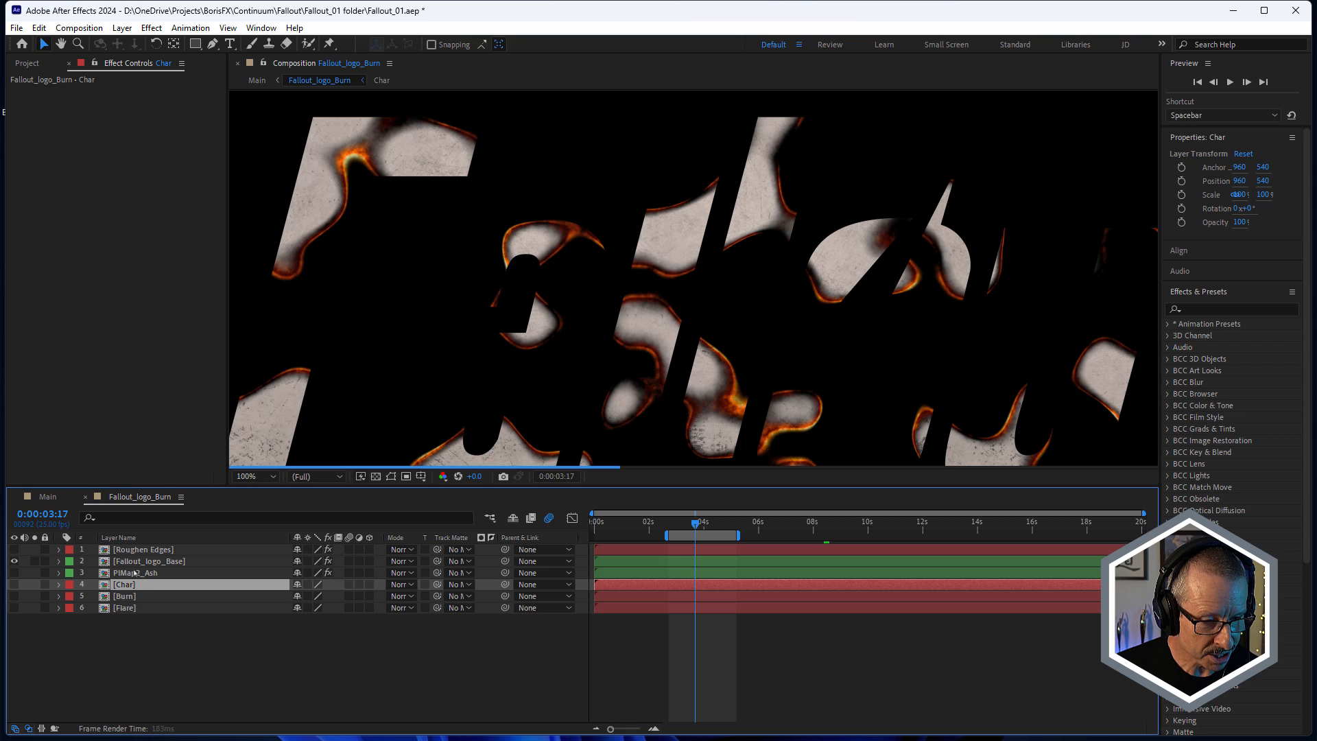
# Step: Try BCC Burnt Film on the Fallout_logo_Base layer with Char Layer set to None, undo it, and inspect the charred edges
pyautogui.click(136, 562)
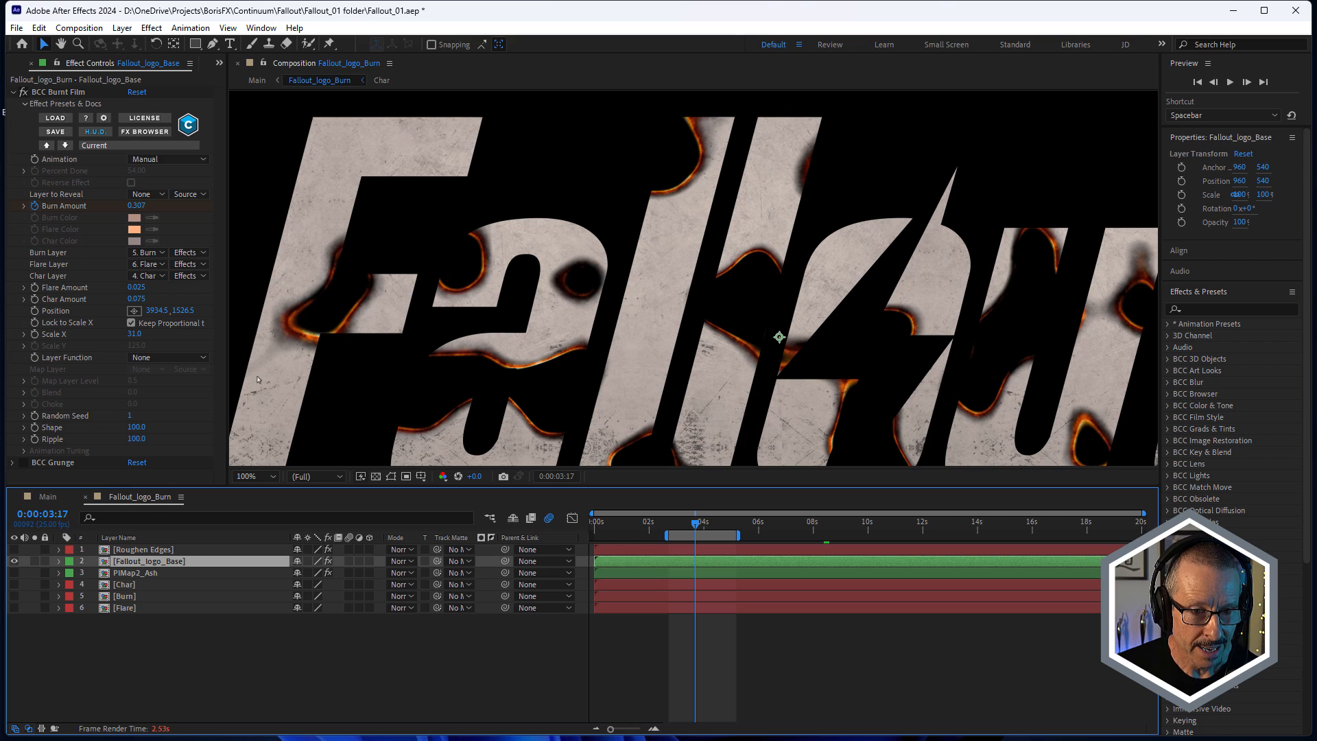
pyautogui.scroll(1, 264, 329)
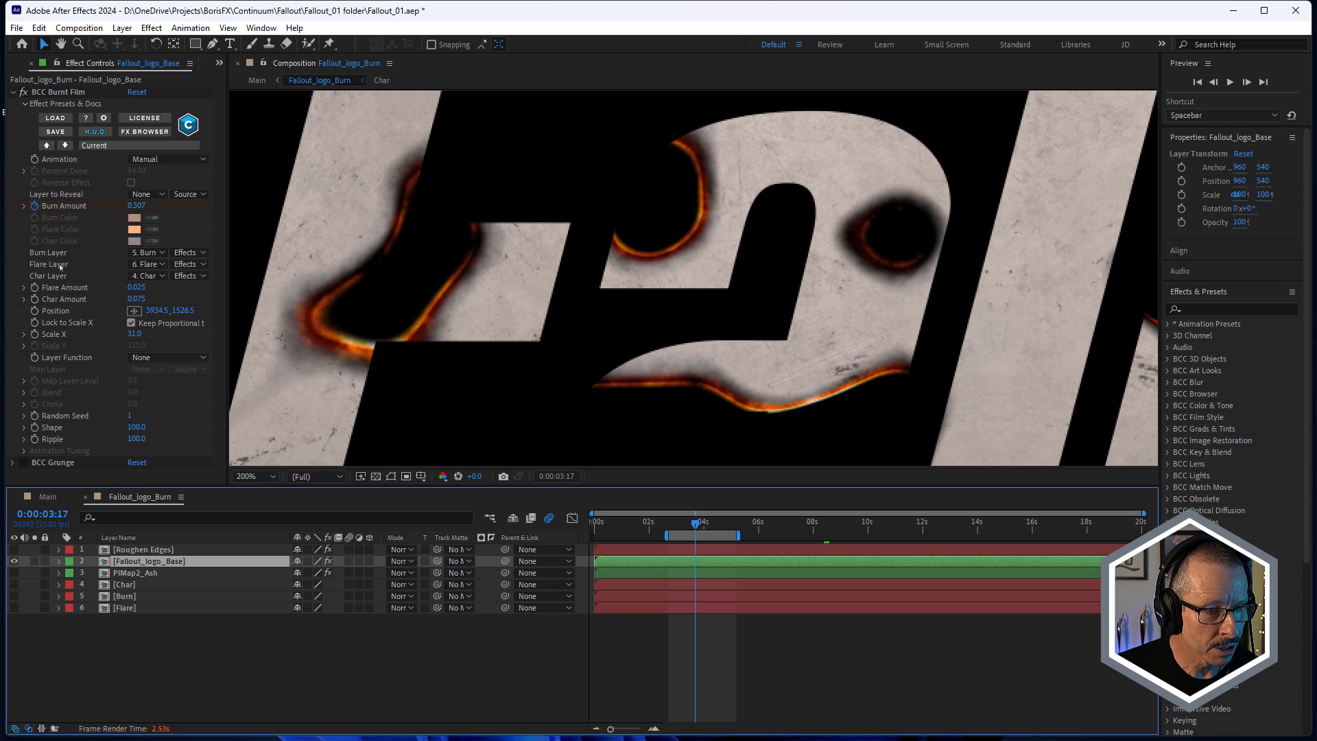
pyautogui.click(132, 277)
pyautogui.click(156, 289)
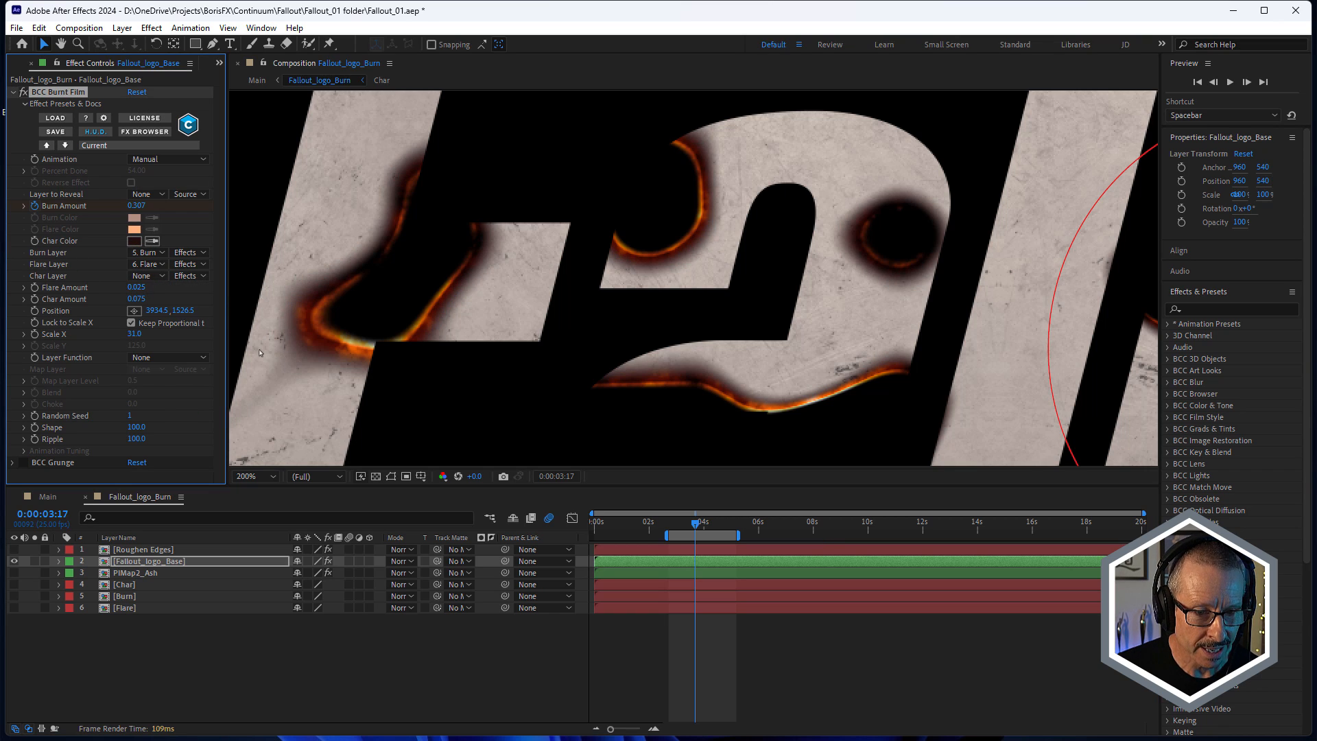
pyautogui.hotkey('ctrl', 'z')
pyautogui.scroll(1, 278, 351)
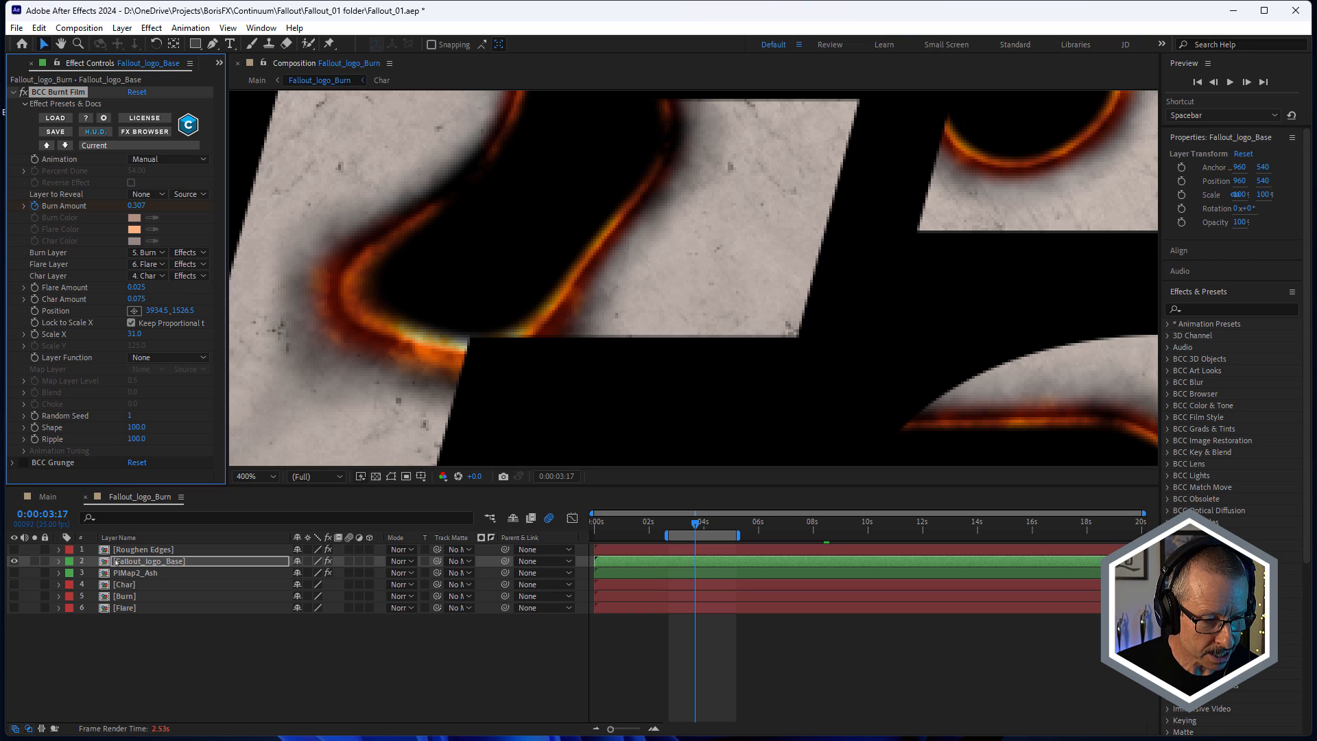
# Step: Open the nested Burn composition and examine its fiery texture while moving the current time to 0:00:04:02
pyautogui.click(130, 588)
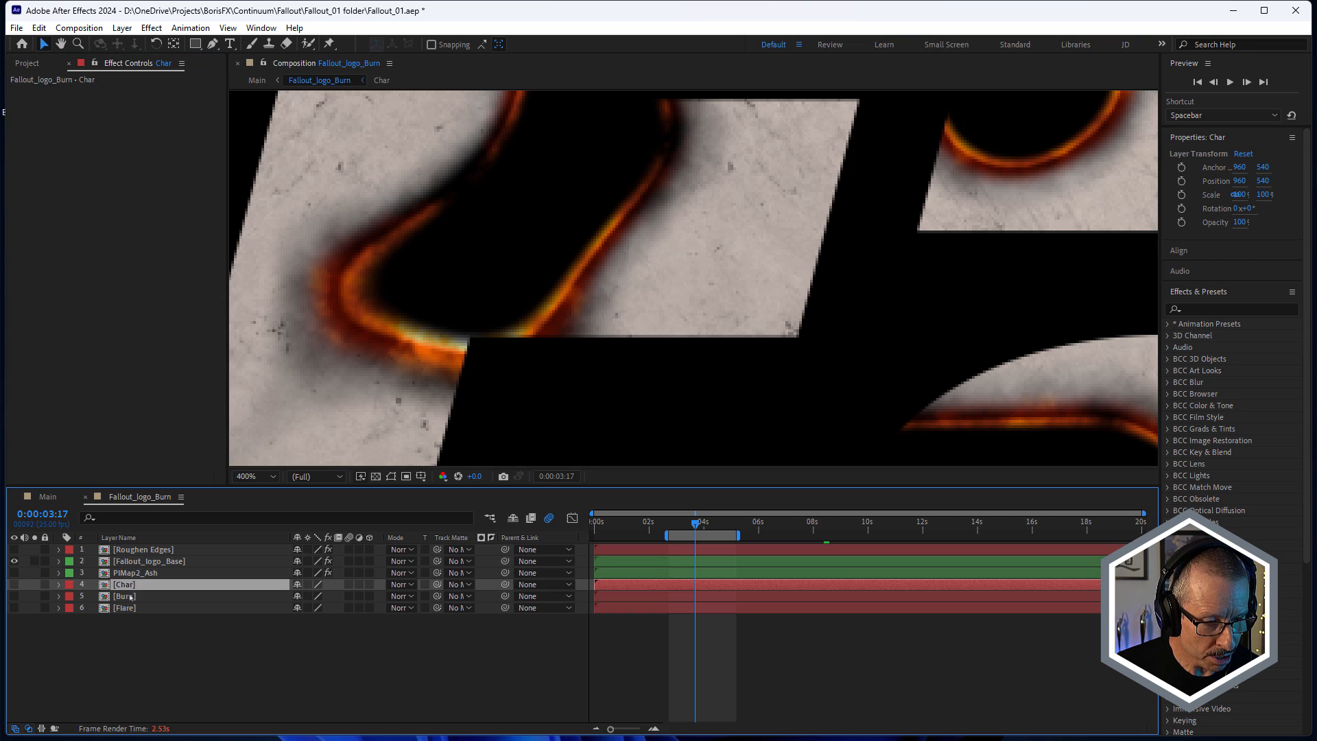
pyautogui.doubleClick(130, 596)
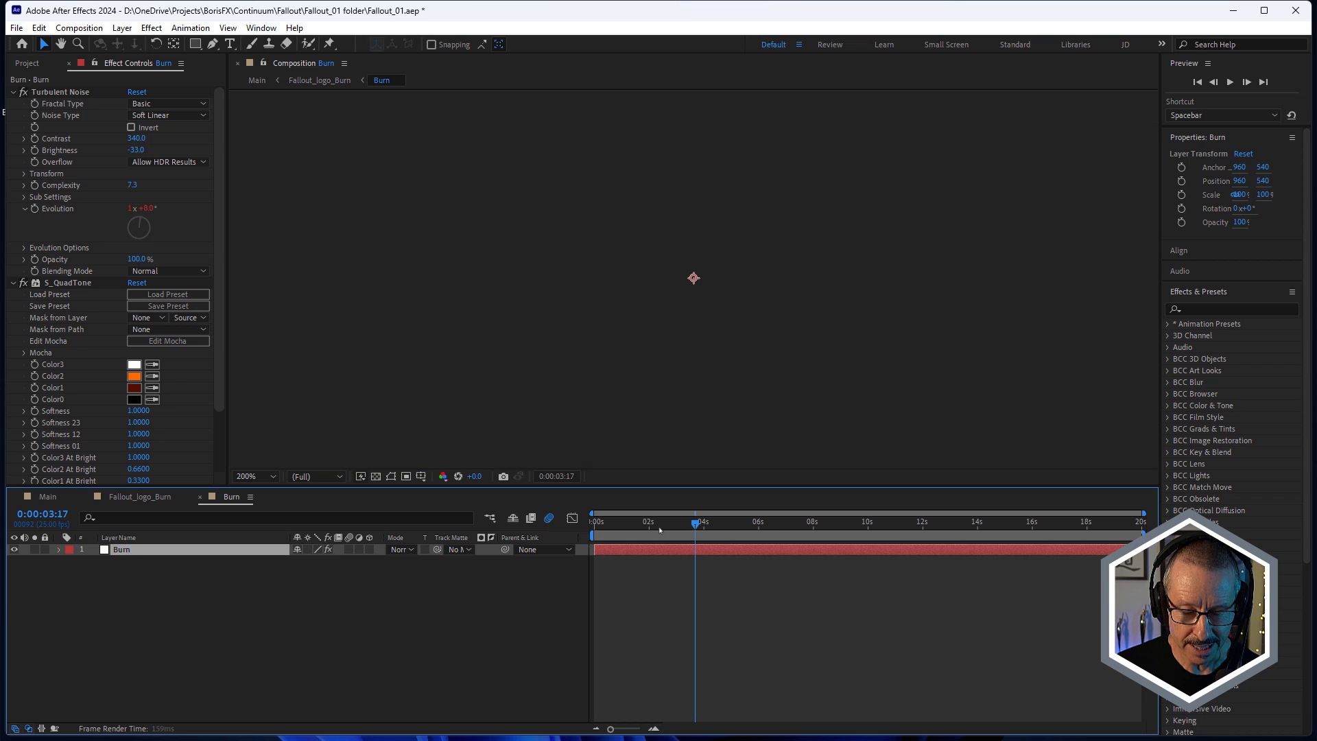
pyautogui.click(657, 527)
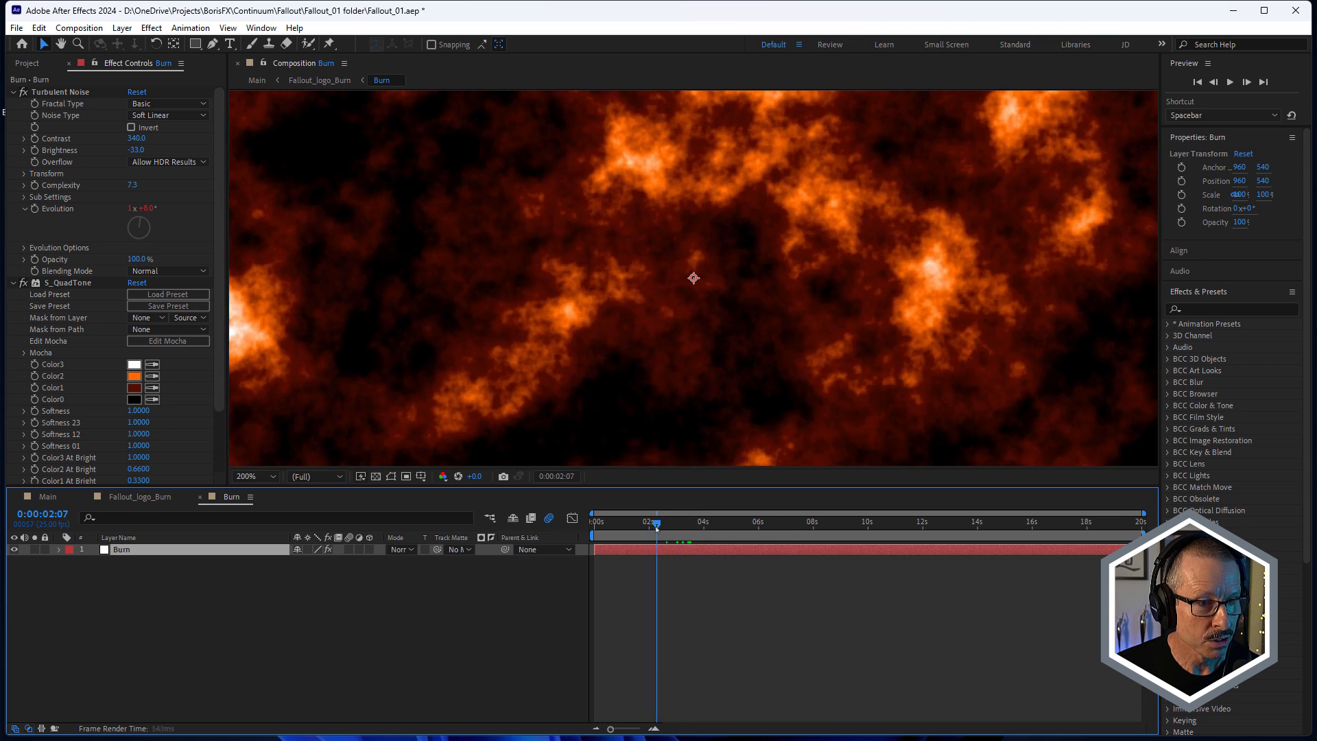
pyautogui.moveTo(656, 527); pyautogui.dragTo(703, 542)
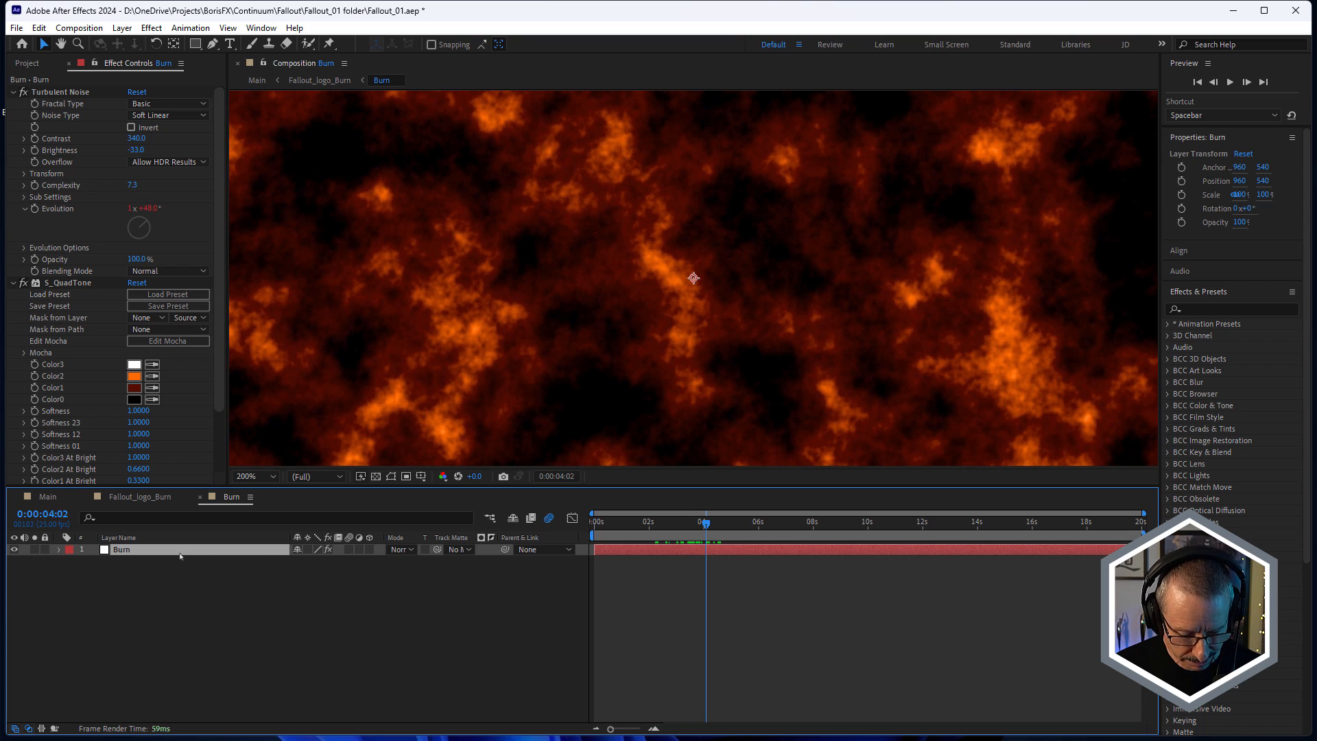
# Step: Reveal the Turbulent Noise Evolution expression on the Burn layer and examine the animated texture while moving the current time to 0:00:04:24
pyautogui.press('e')
pyautogui.press('e')
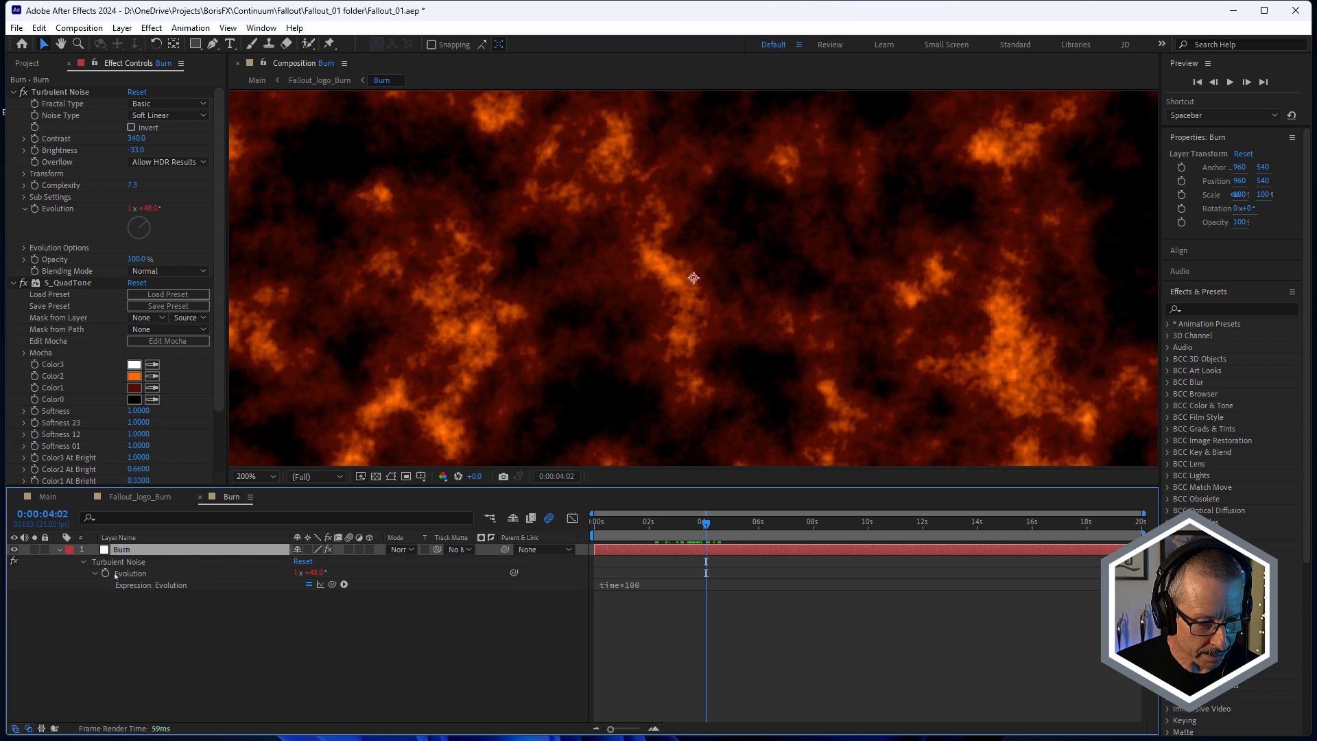
pyautogui.click(636, 588)
pyautogui.moveTo(706, 525); pyautogui.dragTo(730, 536)
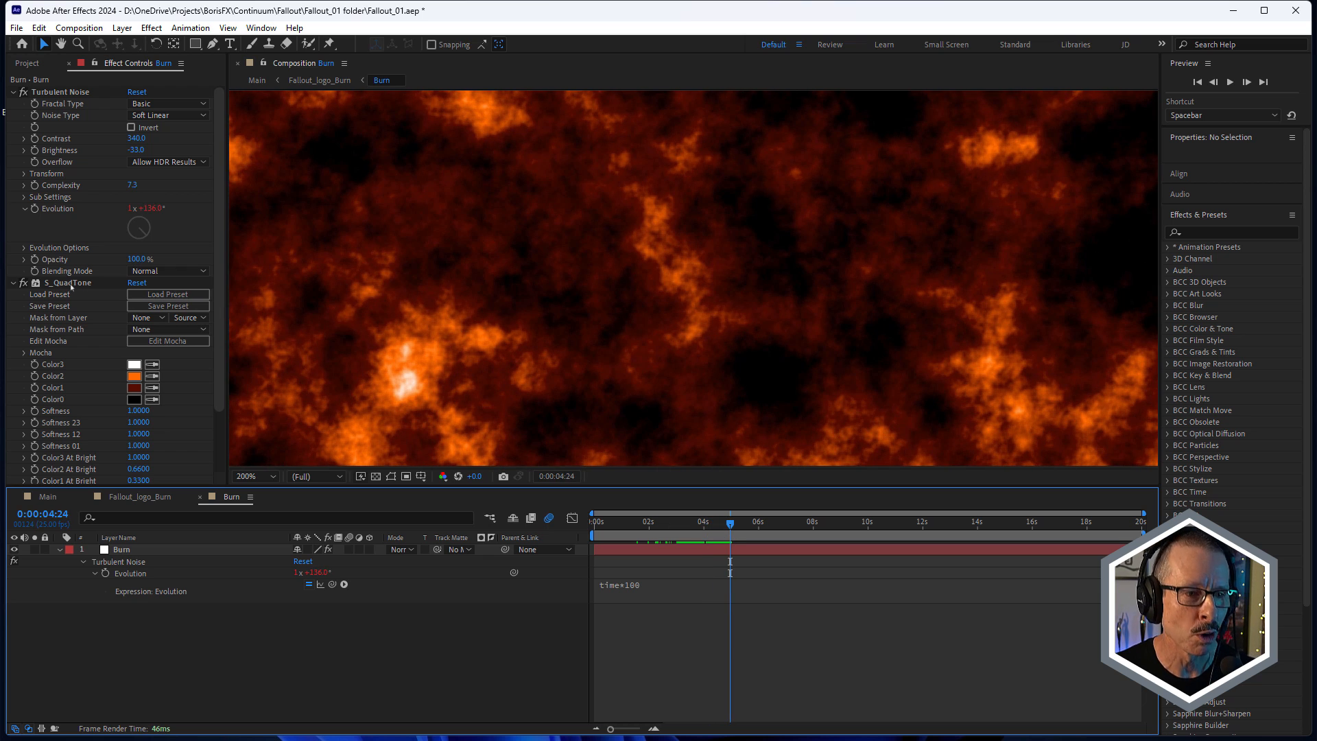
# Step: Compare the Burn texture with S_QuadTone disabled and re-enabled, and return to the Fallout_logo_Burn composition
pyautogui.click(24, 283)
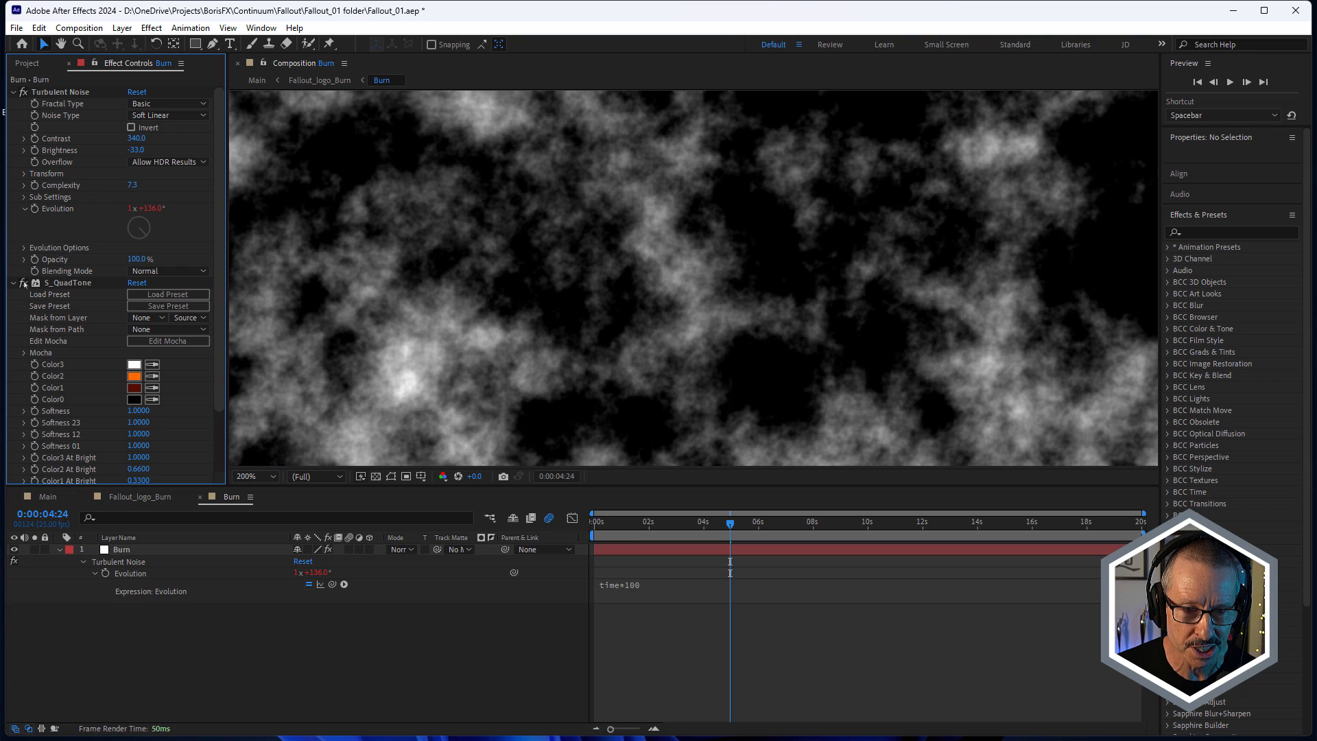
pyautogui.click(24, 283)
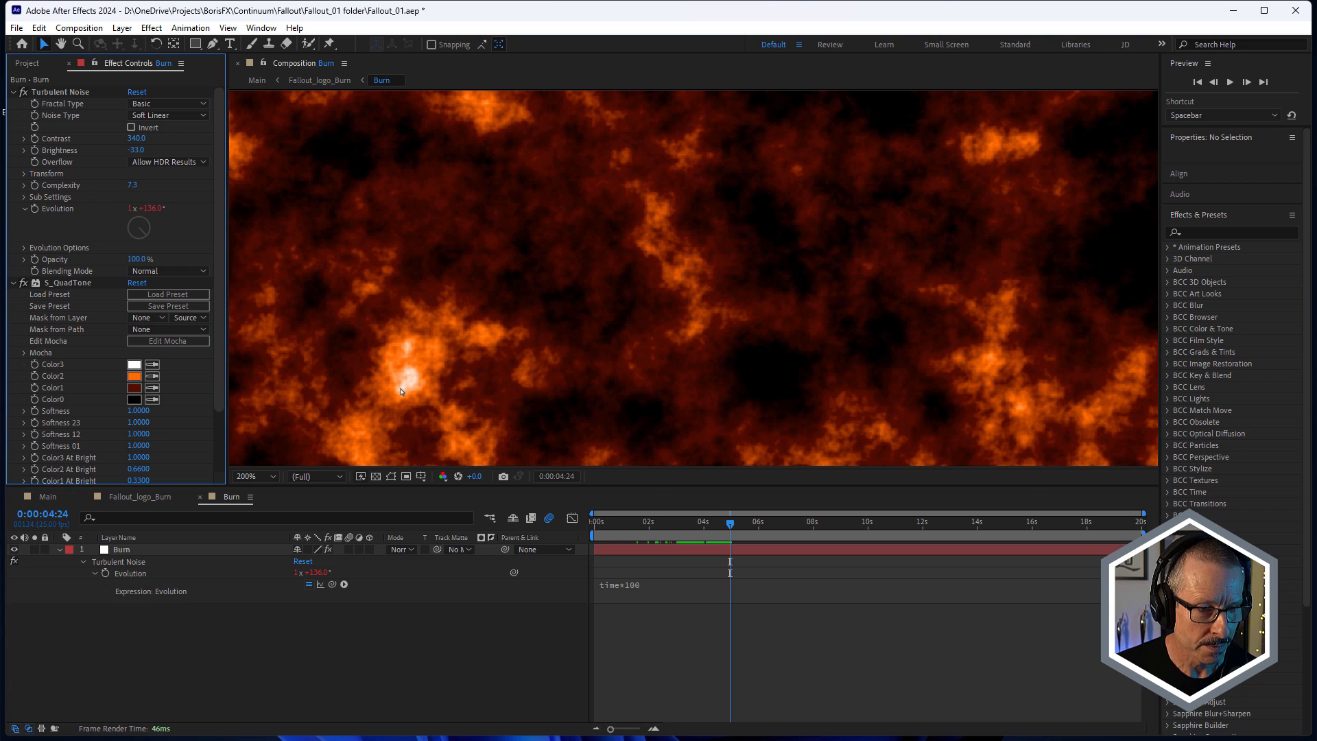
pyautogui.click(146, 497)
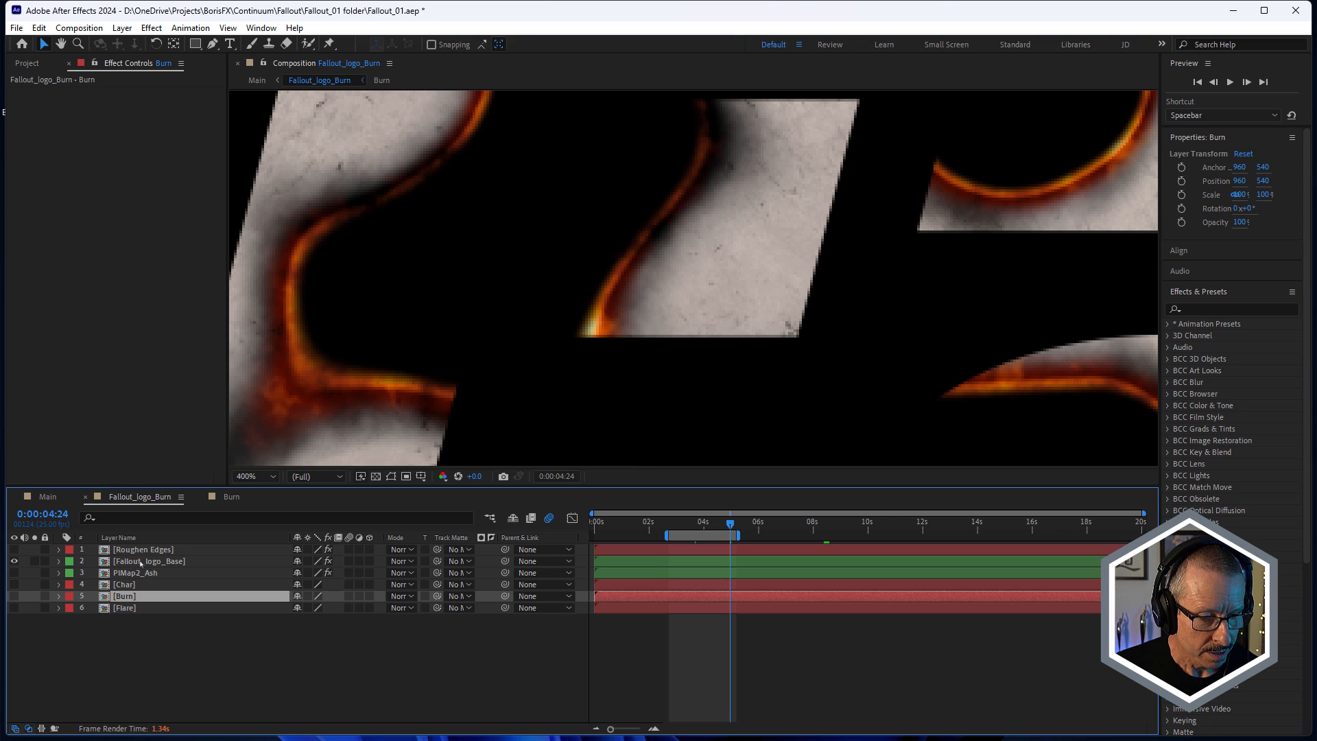
# Step: Try BCC Burnt Film on the Fallout_logo_Base layer with Burn Layer set to None, and undo it
pyautogui.click(141, 562)
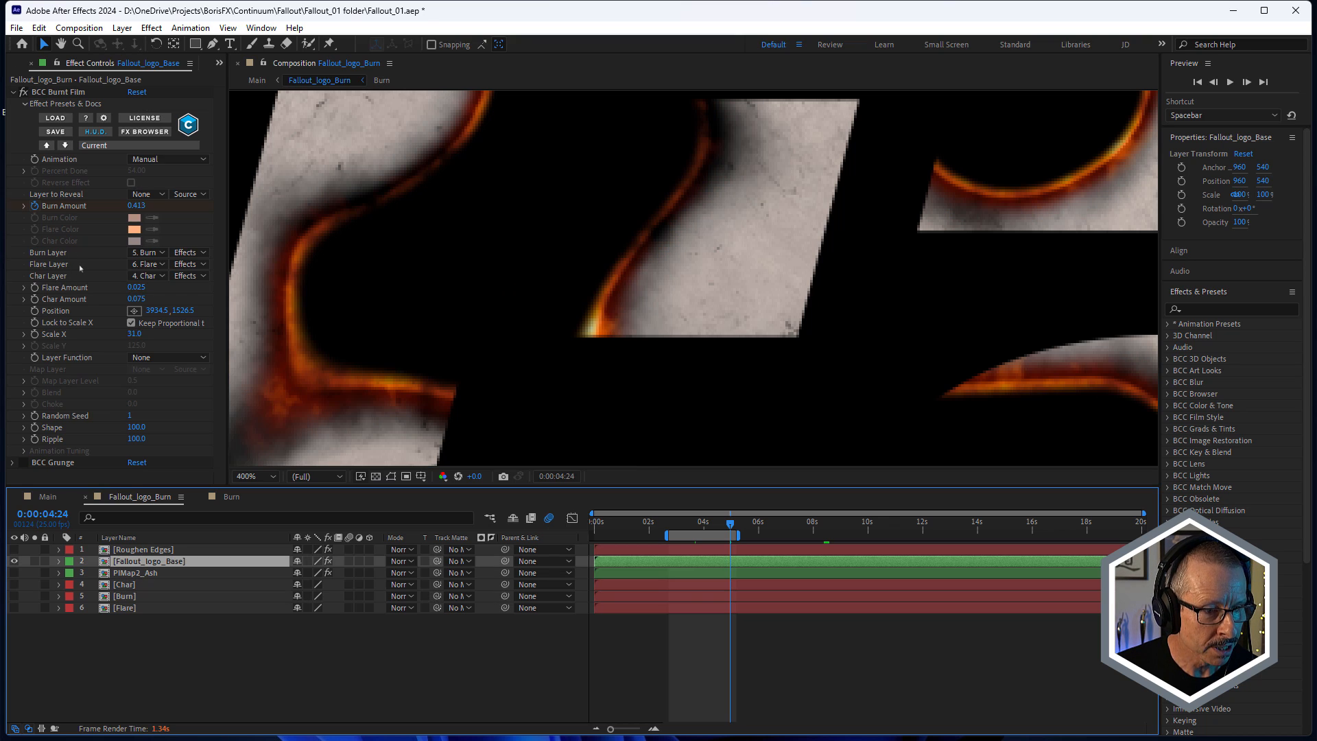
pyautogui.click(155, 254)
pyautogui.click(159, 267)
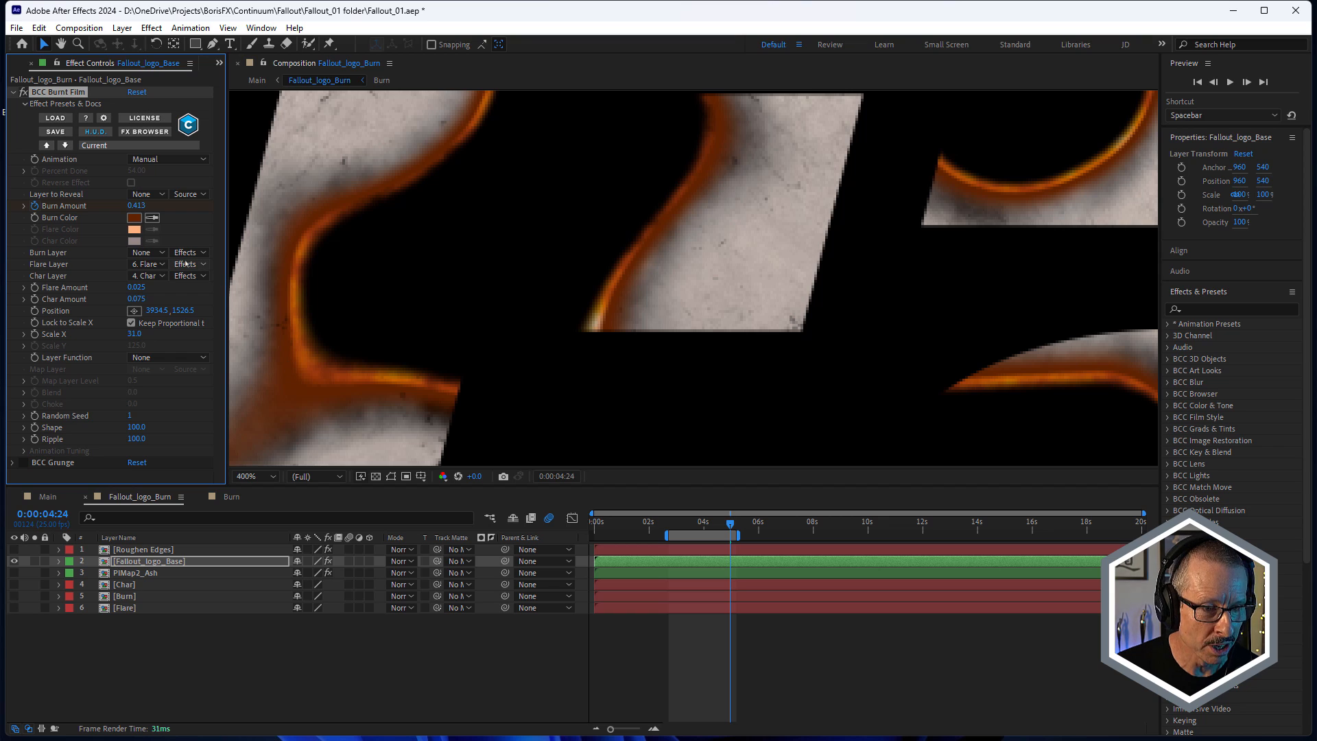
pyautogui.hotkey('ctrl', 'z')
pyautogui.scroll(1, 282, 389)
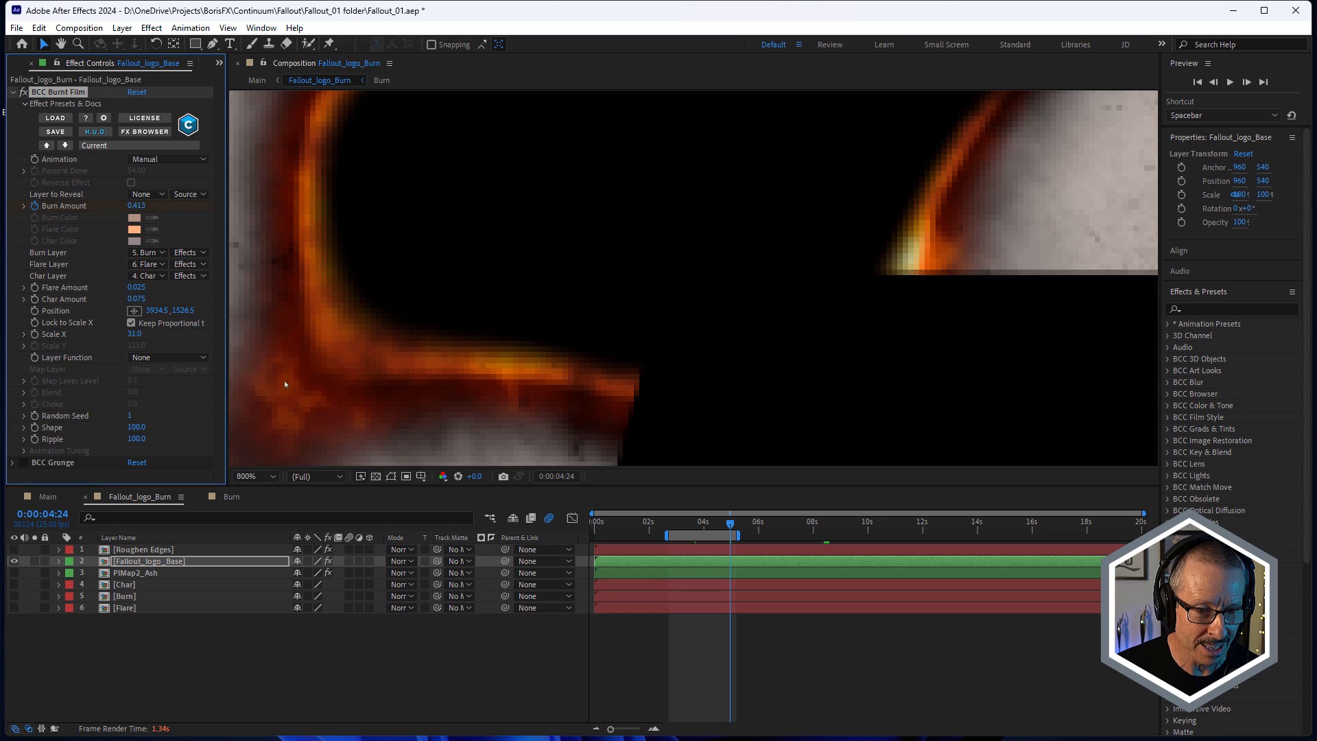
# Step: Inspect the textured burn along the logo's edges while moving the current time to 0:00:04:20
pyautogui.moveTo(680, 536); pyautogui.dragTo(732, 533)
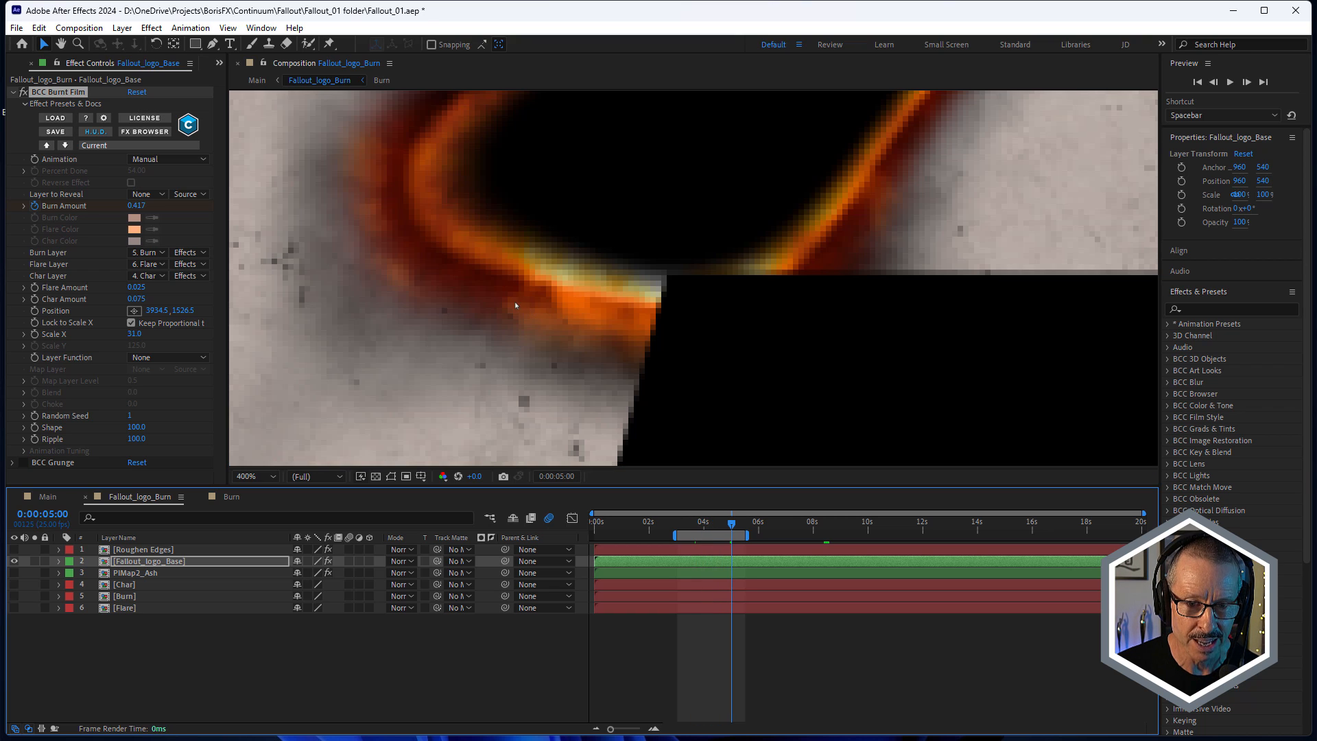
pyautogui.scroll(-2, 514, 302)
pyautogui.moveTo(728, 523)
pyautogui.mouseDown()
pyautogui.moveTo(715, 526)
pyautogui.moveTo(726, 526)
pyautogui.mouseUp()
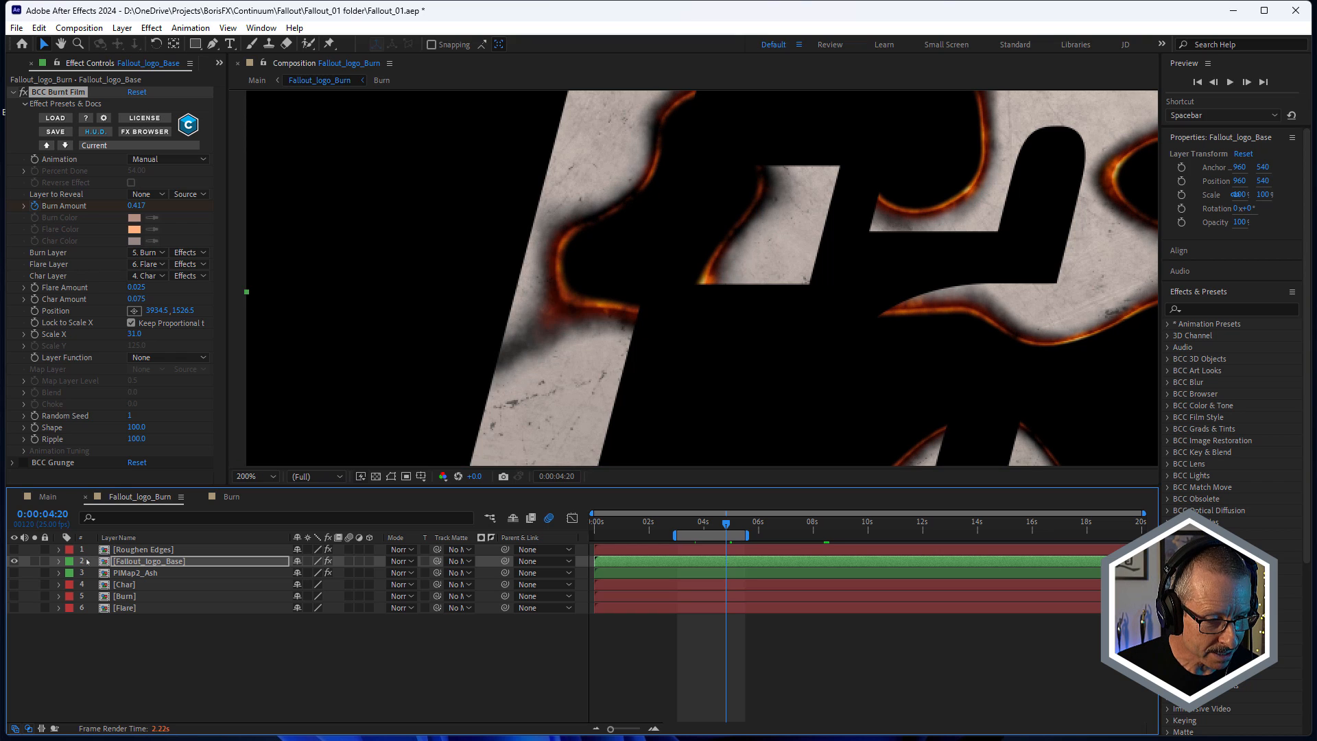
# Step: Open the nested Flare composition, examine its brighter texture while moving the current time to 0:00:03:18, and close the composition
pyautogui.doubleClick(122, 608)
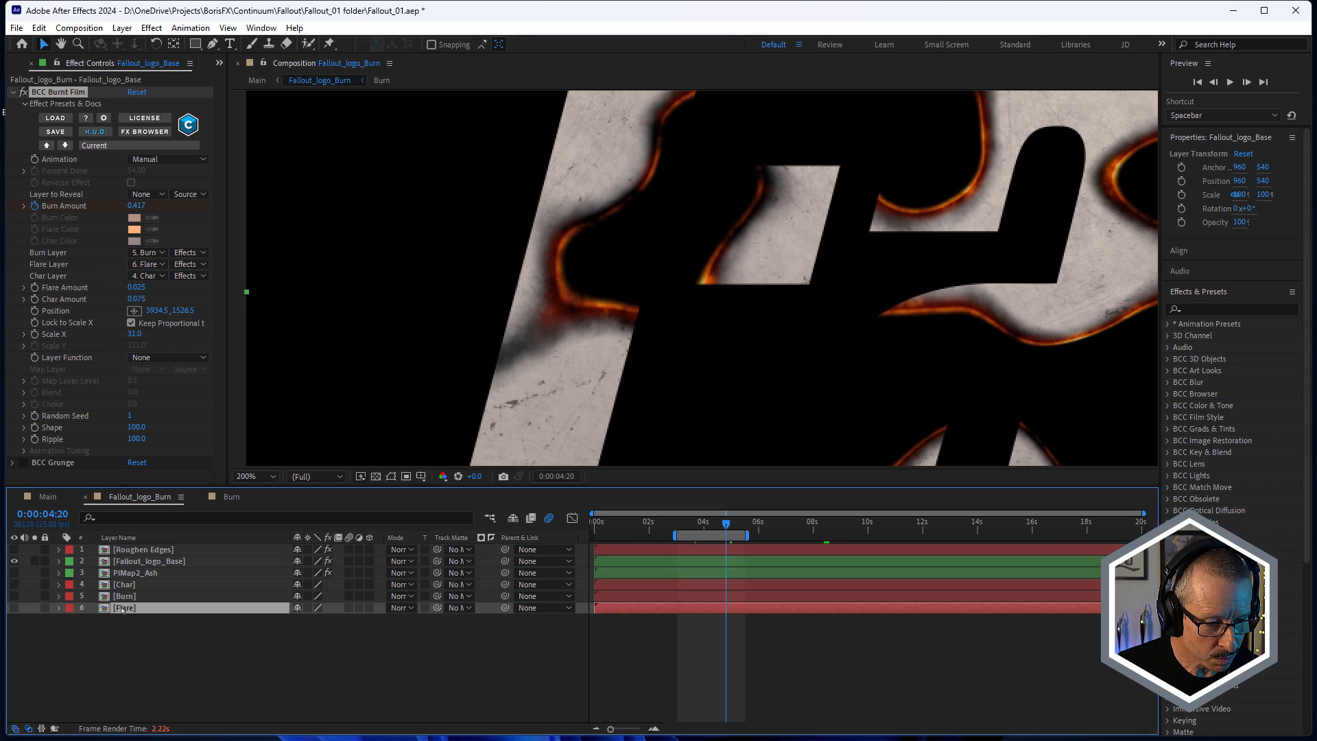
pyautogui.click(123, 550)
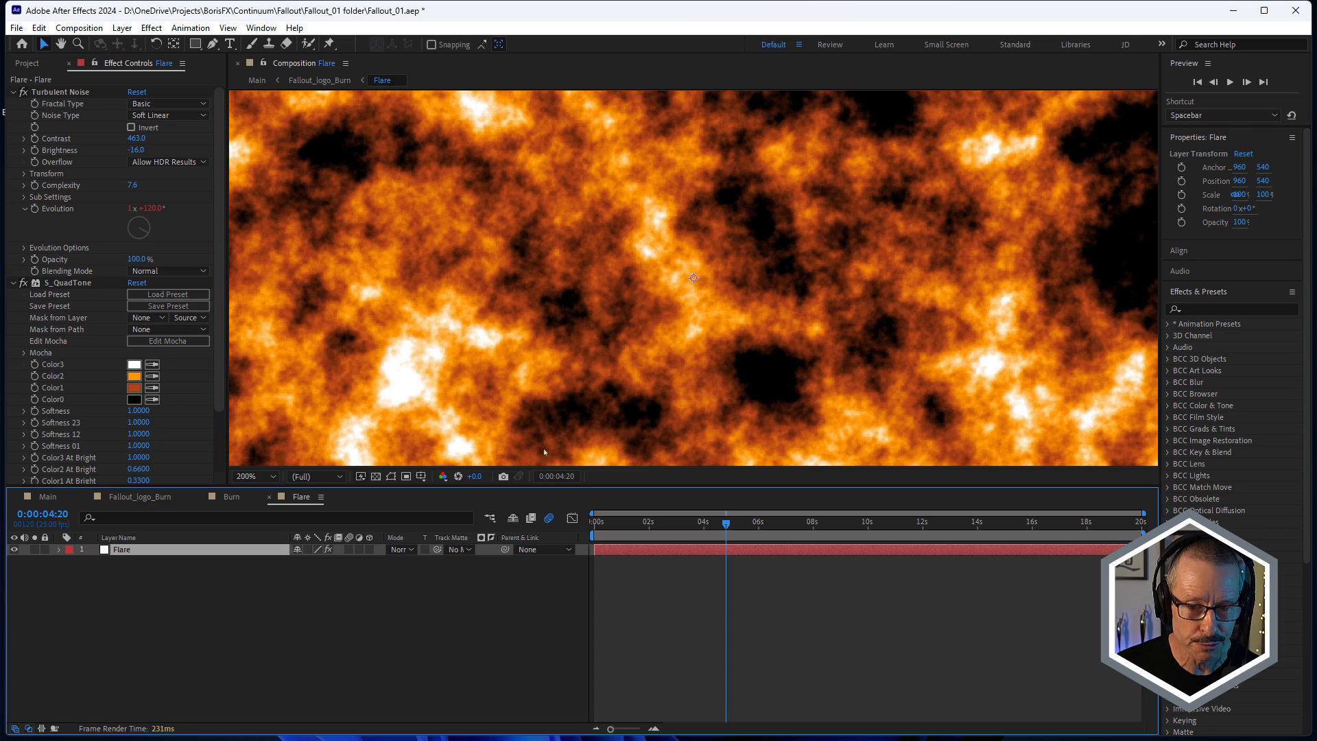
pyautogui.moveTo(706, 526)
pyautogui.mouseDown()
pyautogui.moveTo(653, 531)
pyautogui.moveTo(697, 535)
pyautogui.mouseUp()
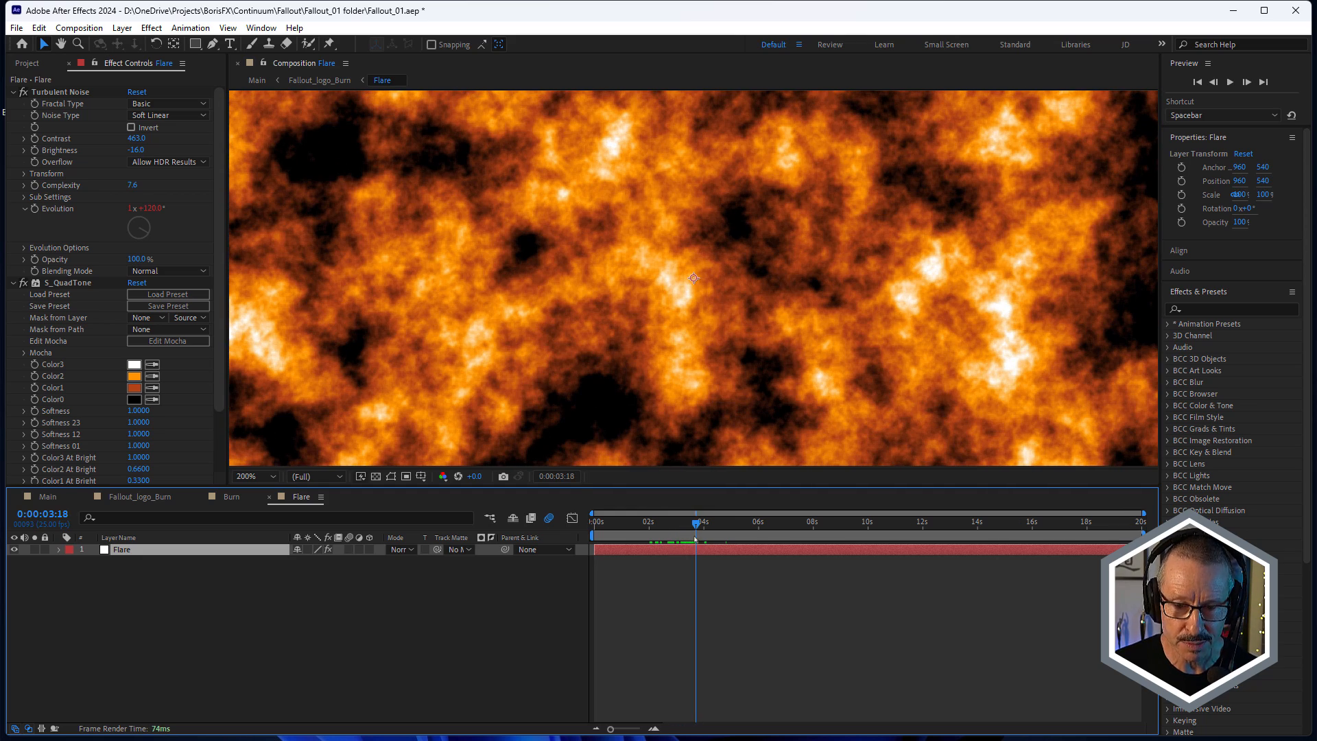
pyautogui.click(269, 497)
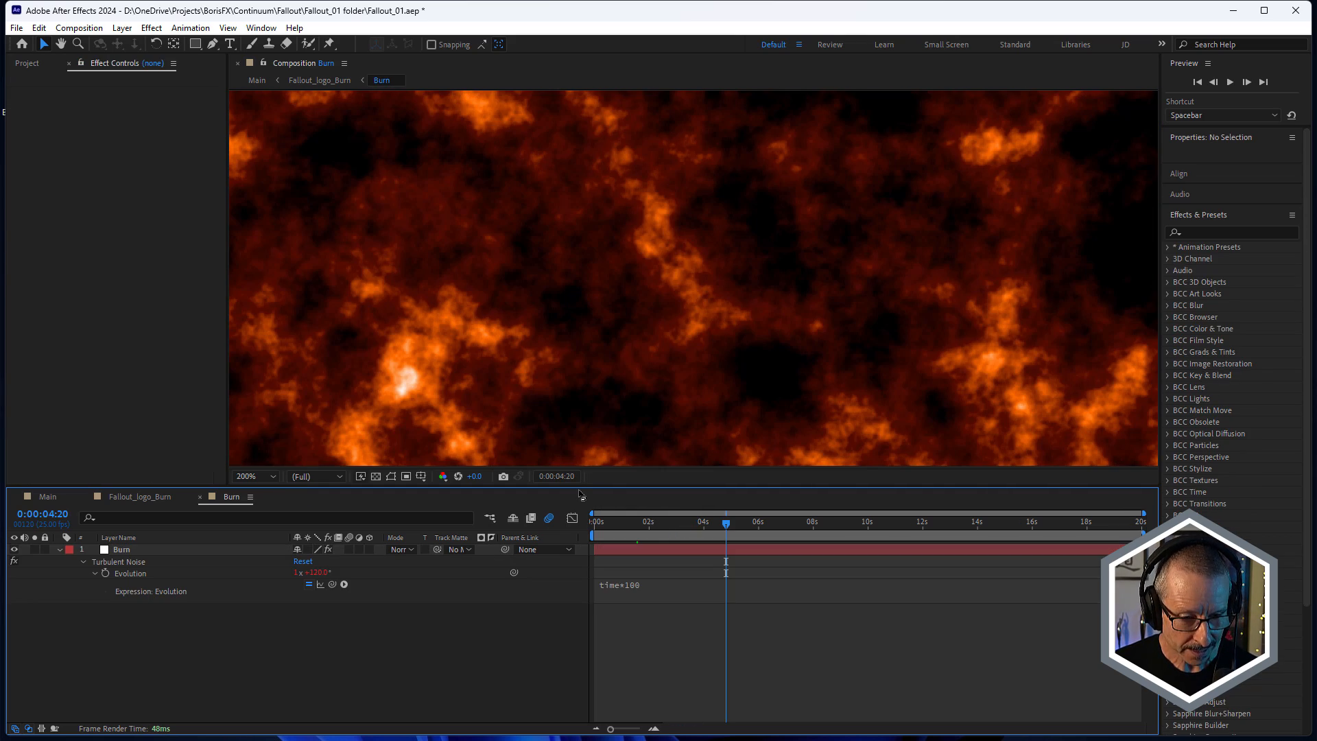
# Step: Try BCC Burnt Film on the Fallout_logo_Base layer with Flare Layer set to None, and undo it
pyautogui.click(156, 500)
pyautogui.click(138, 562)
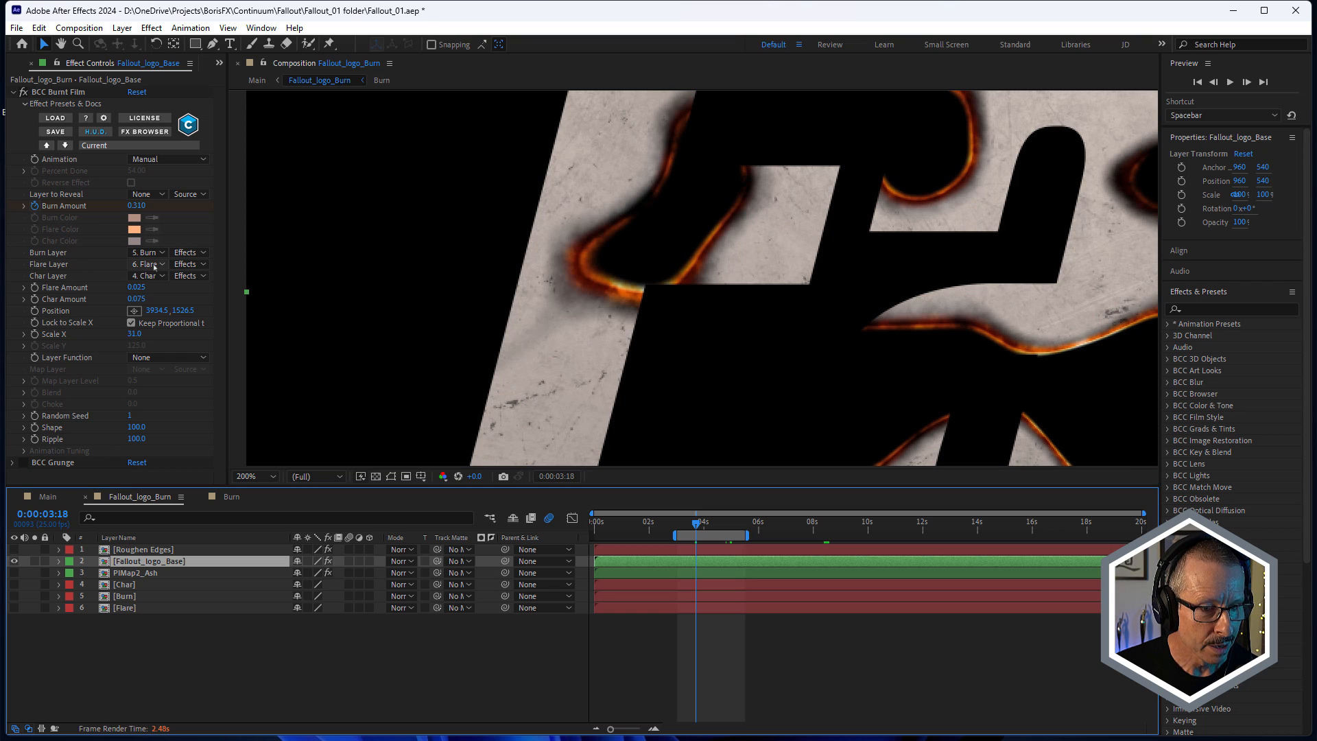
pyautogui.scroll(2, 641, 295)
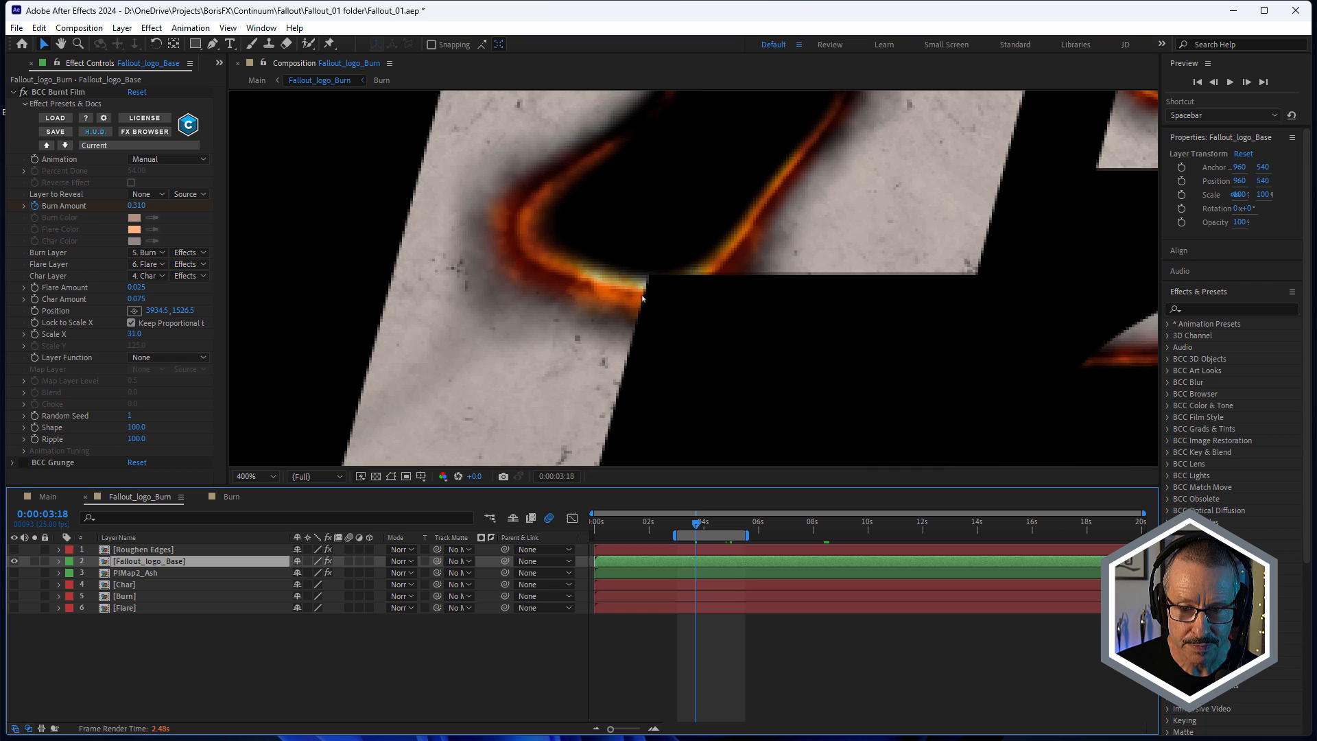
pyautogui.click(141, 266)
pyautogui.click(160, 279)
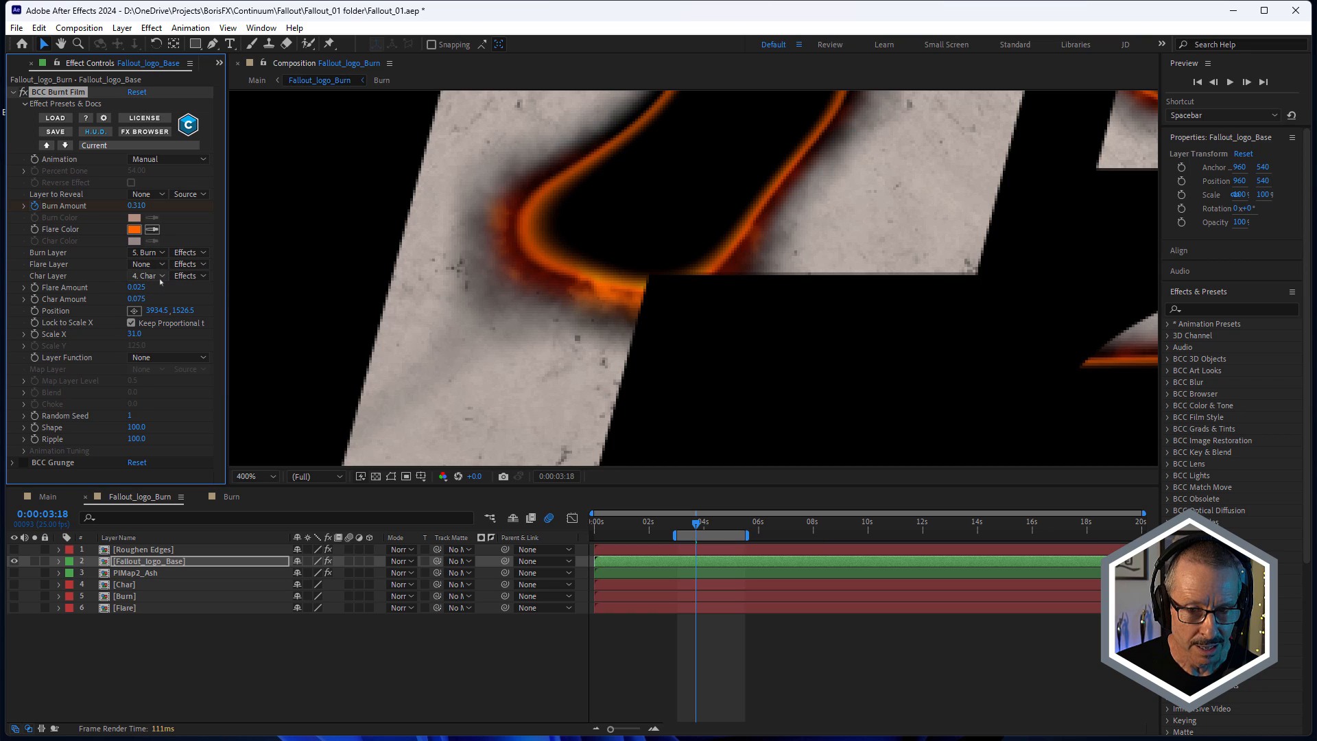
pyautogui.hotkey('ctrl', 'z')
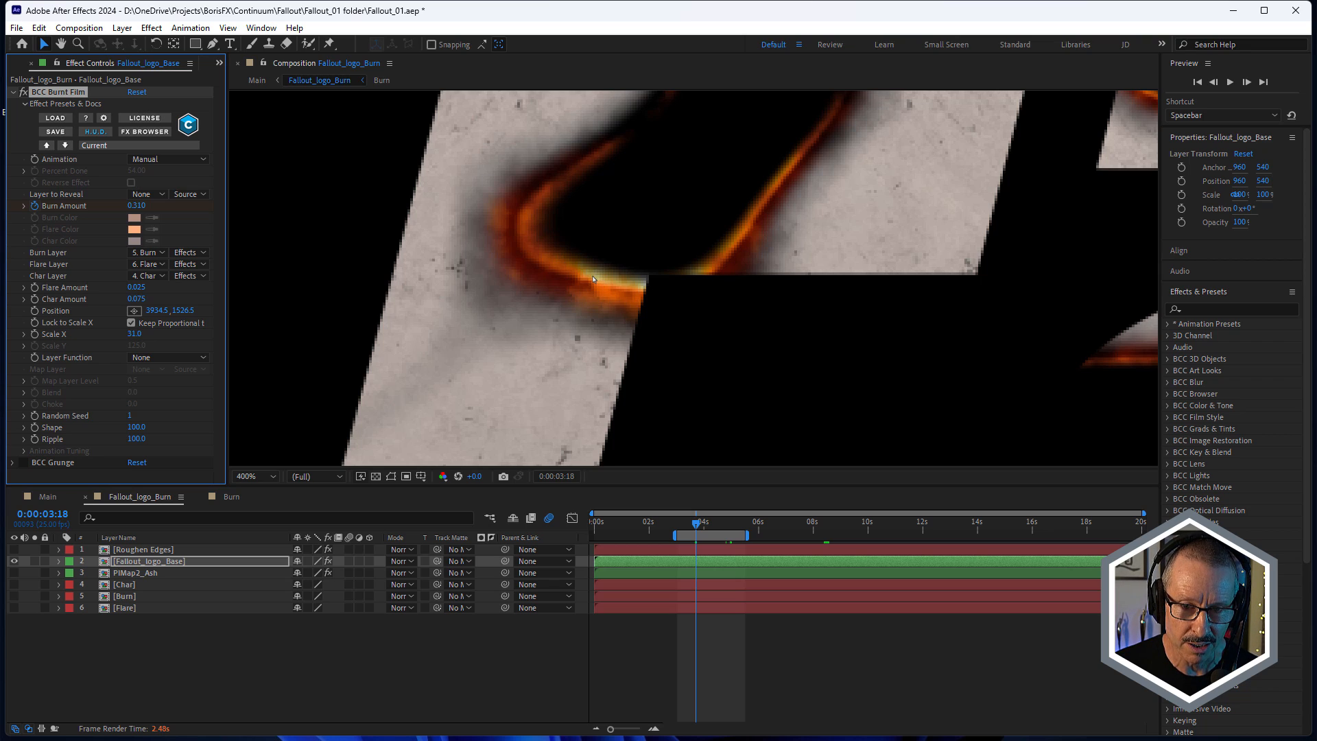
# Step: Inspect the combined char, burn and flare edges across the logo while moving the current time to 0:00:04:12
pyautogui.moveTo(699, 527); pyautogui.dragTo(707, 526)
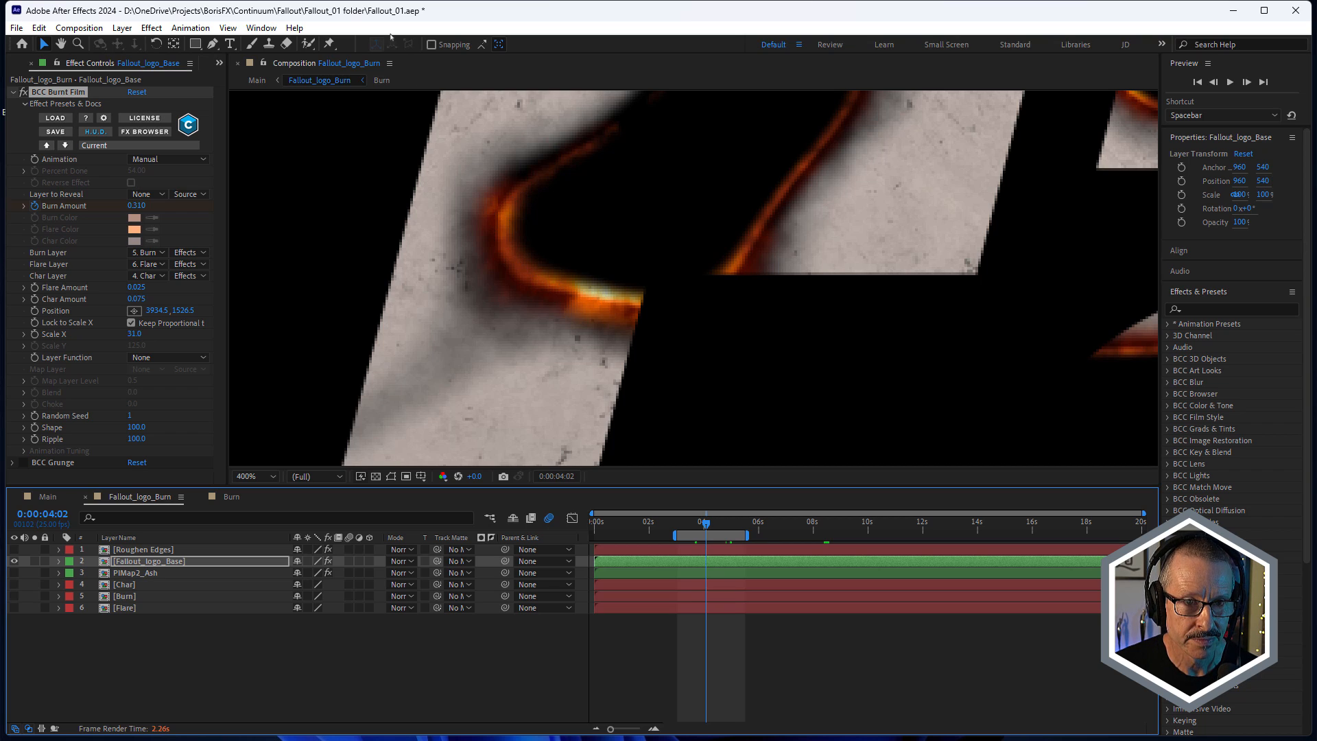
pyautogui.click(695, 526)
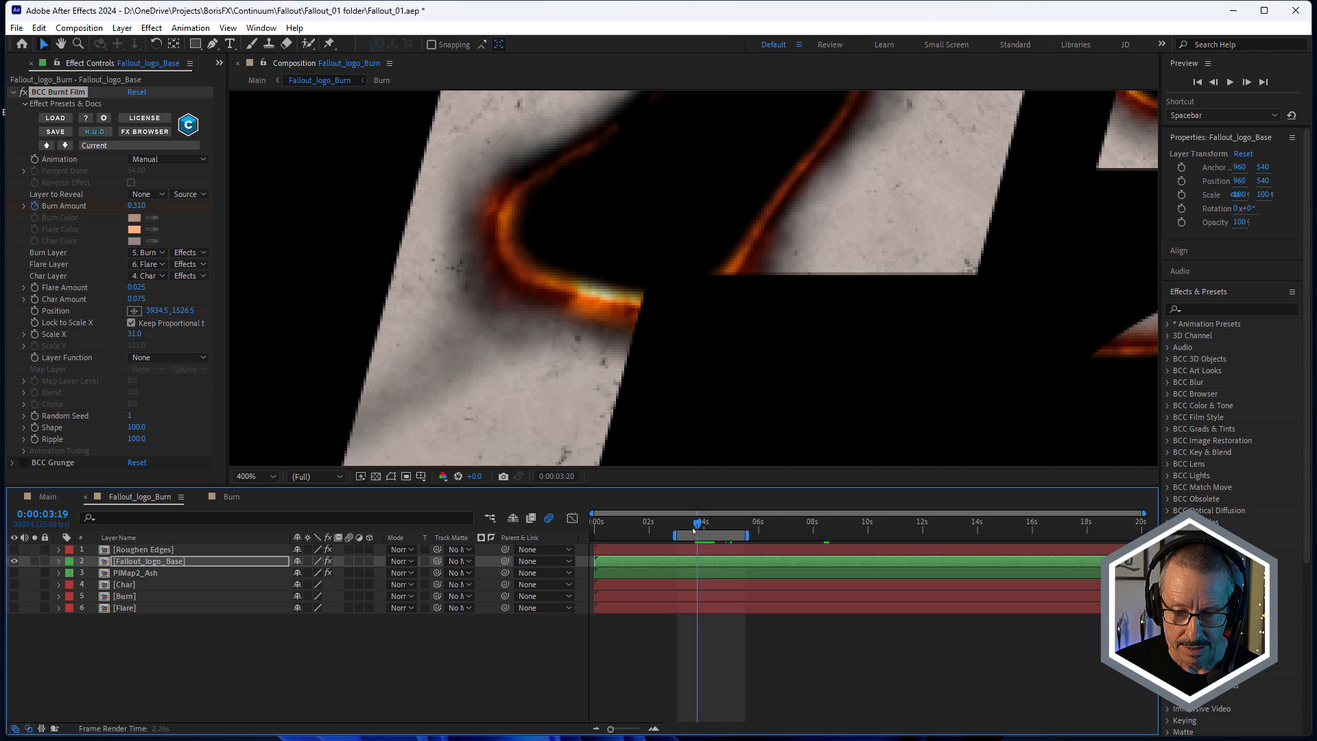
pyautogui.moveTo(693, 530); pyautogui.dragTo(717, 536)
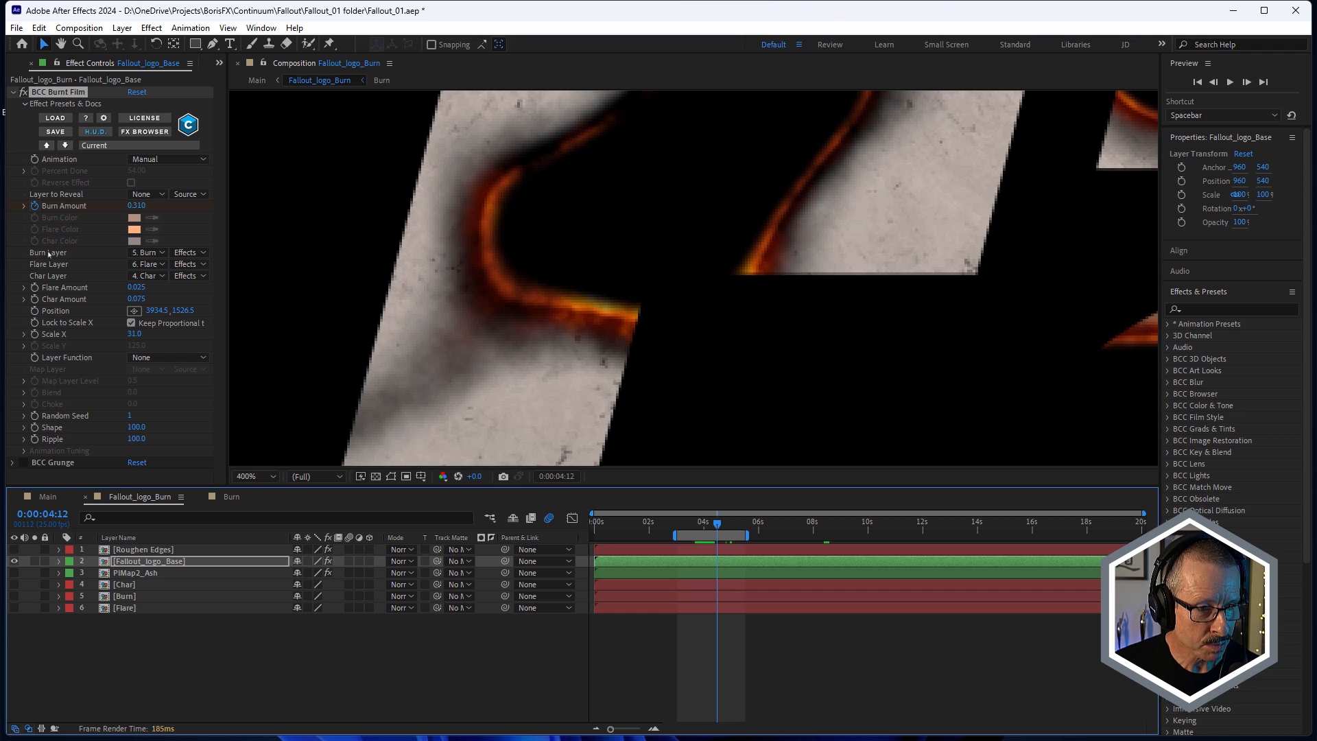
pyautogui.scroll(-1, 631, 307)
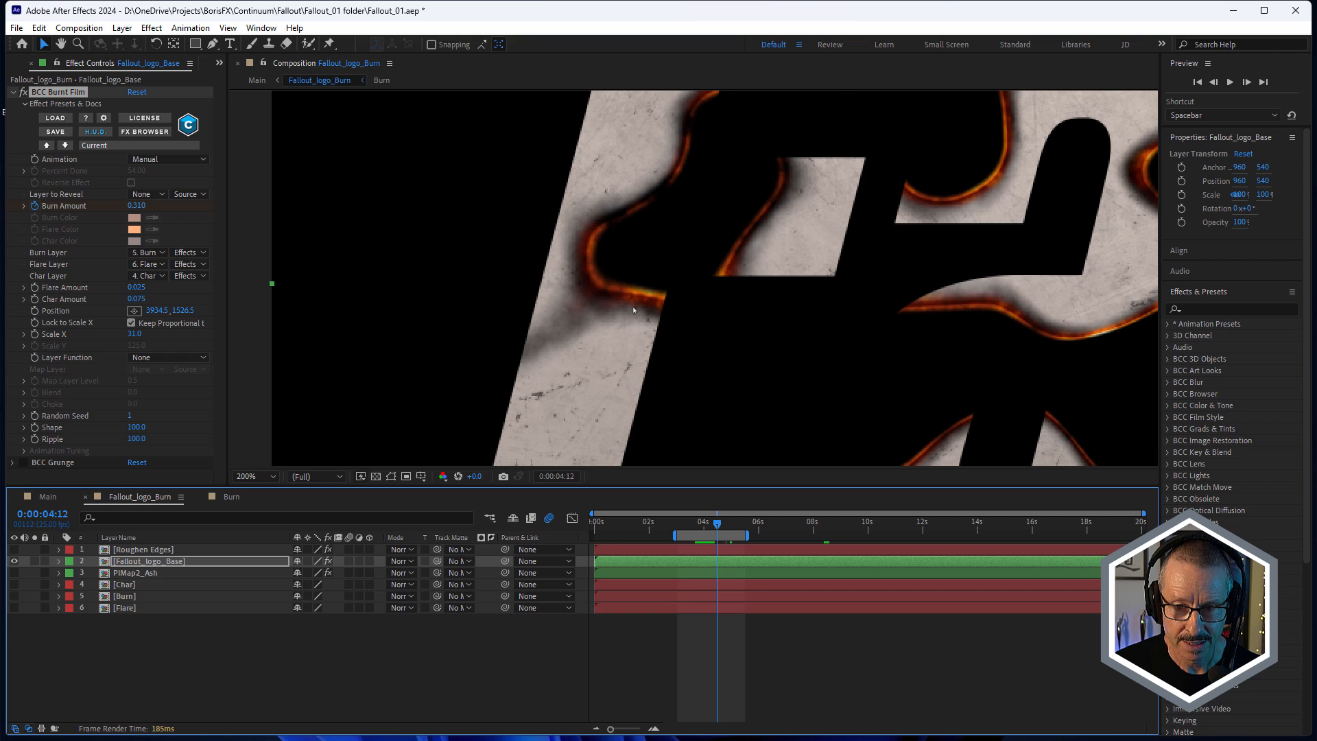
pyautogui.scroll(-1, 632, 306)
pyautogui.scroll(1, 638, 305)
pyautogui.scroll(-1, 634, 306)
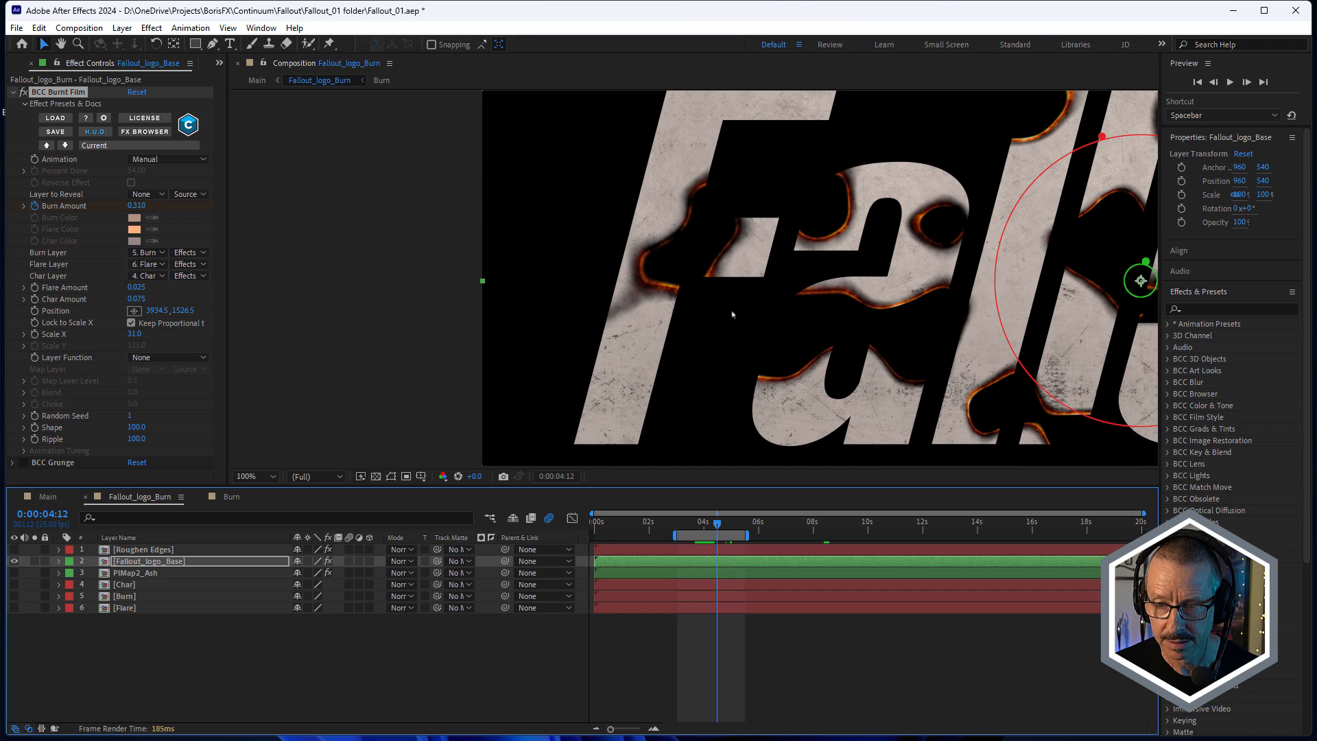
pyautogui.moveTo(732, 314); pyautogui.dragTo(430, 274)
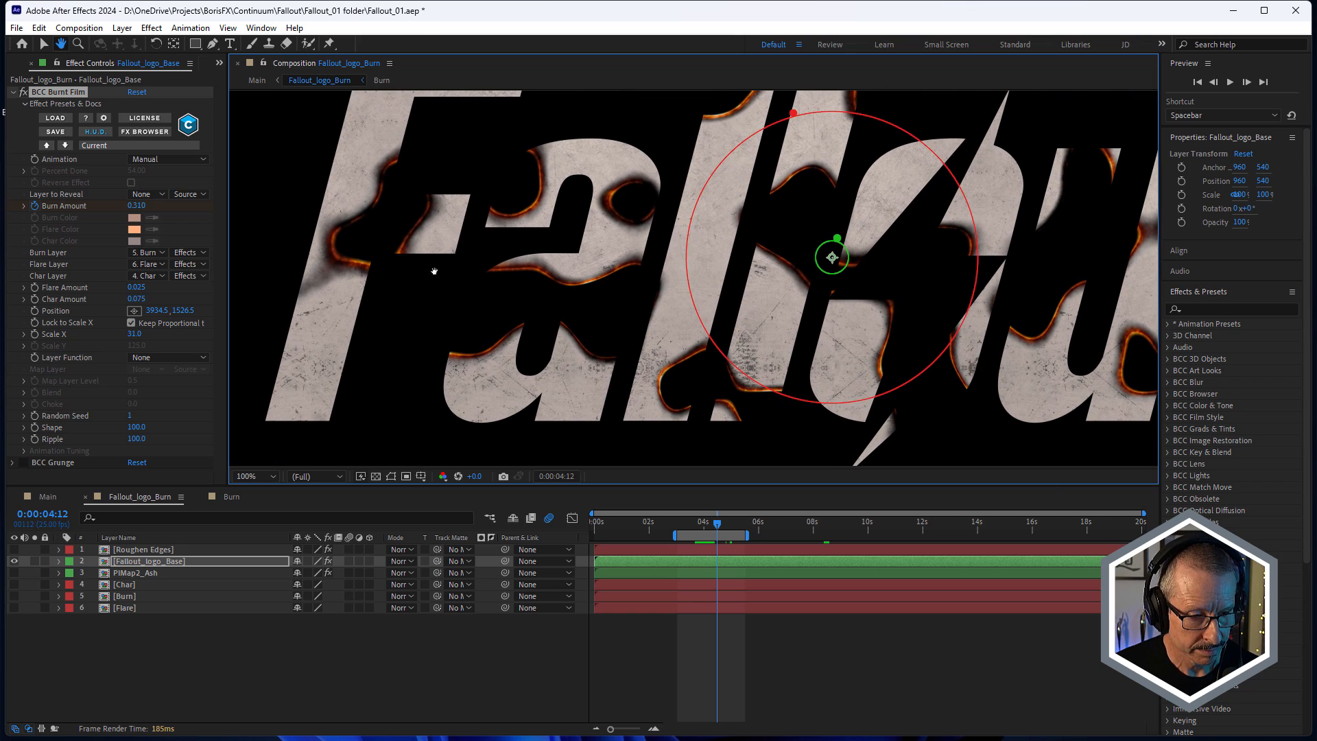
# Step: Examine the alpha channel of the Fallout_logo_Base layer's burnt edge up close, and return the view to RGB
pyautogui.press('v')
pyautogui.click(141, 561)
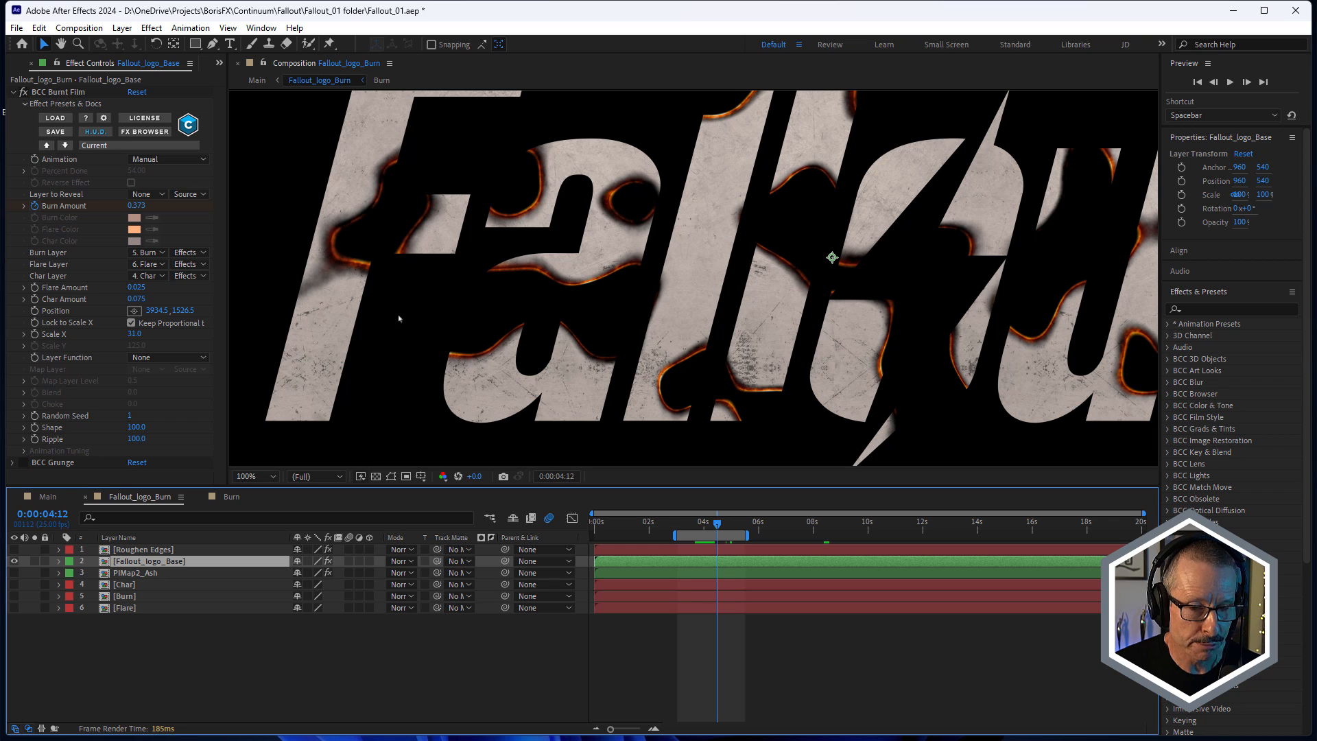
pyautogui.scroll(4, 494, 265)
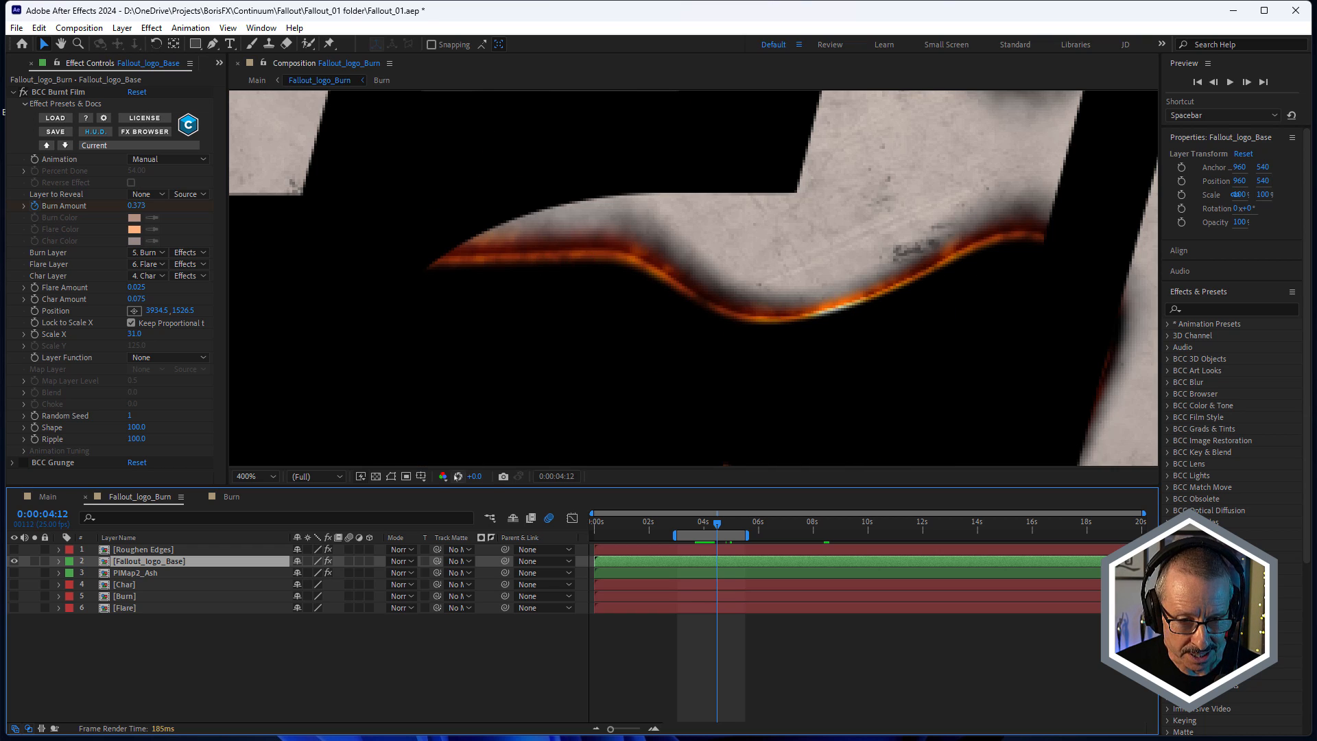
pyautogui.click(443, 476)
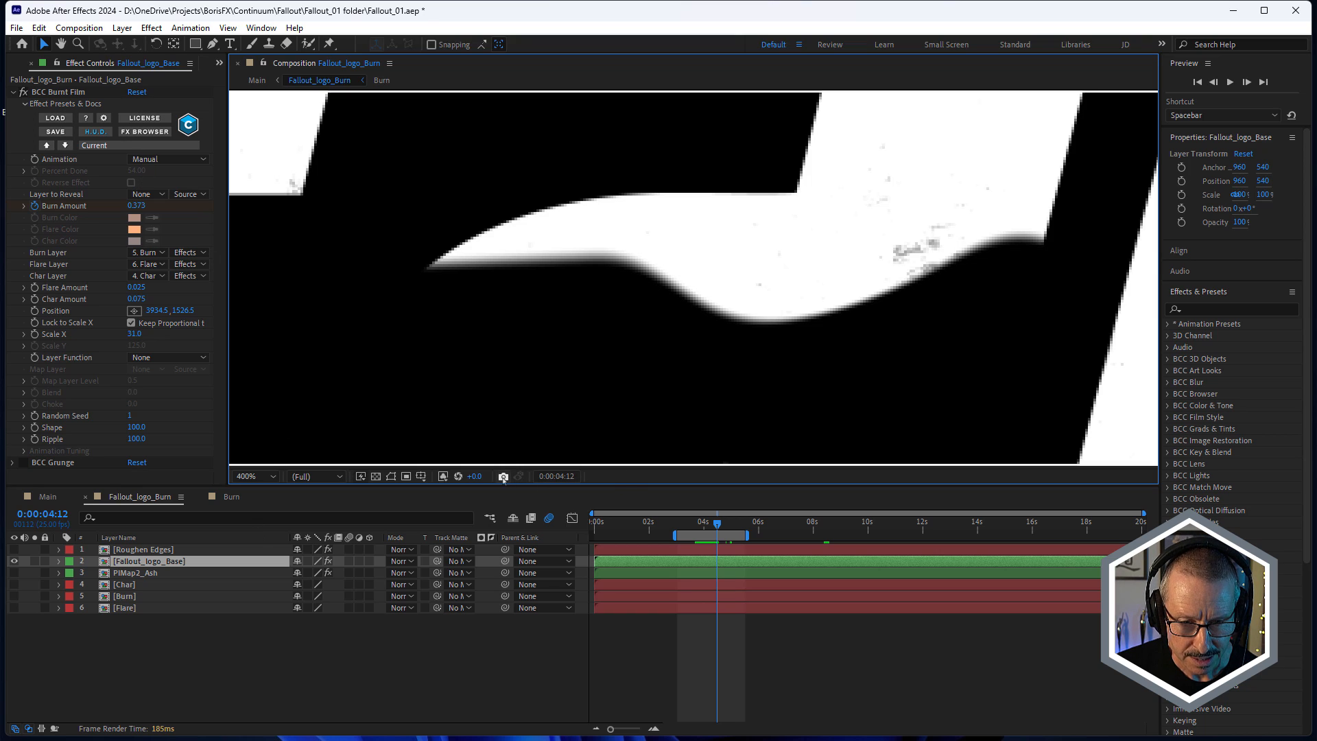
pyautogui.click(447, 478)
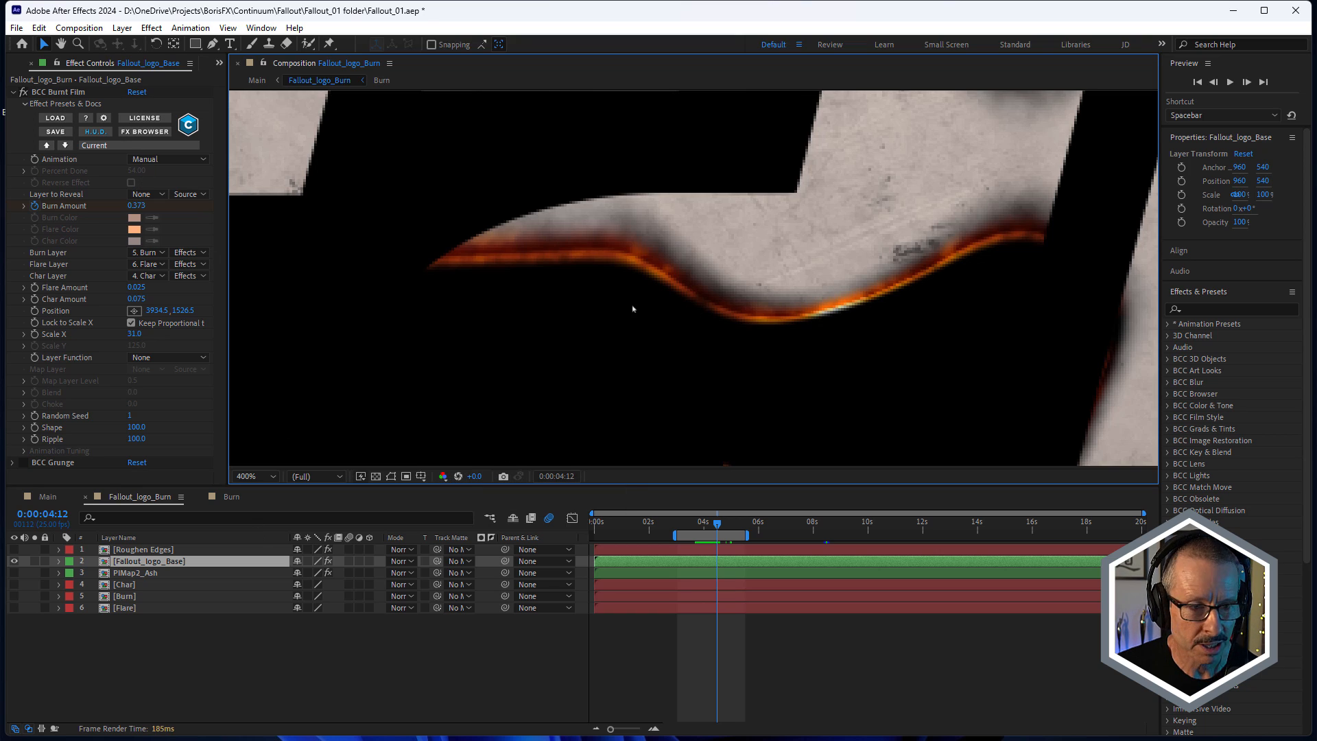
# Step: Collapse the BCC Burnt Film settings and enable BCC Grunge on the Fallout_logo_Base layer
pyautogui.click(14, 92)
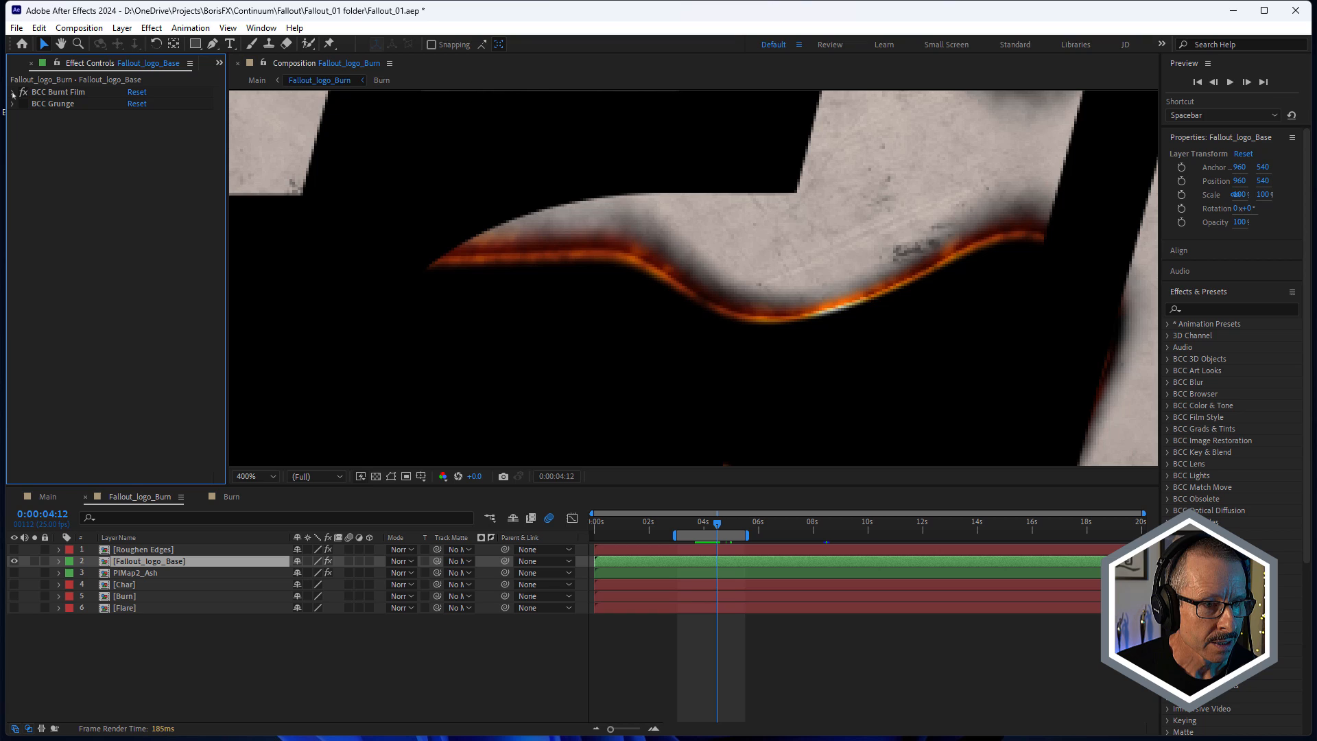
pyautogui.click(56, 105)
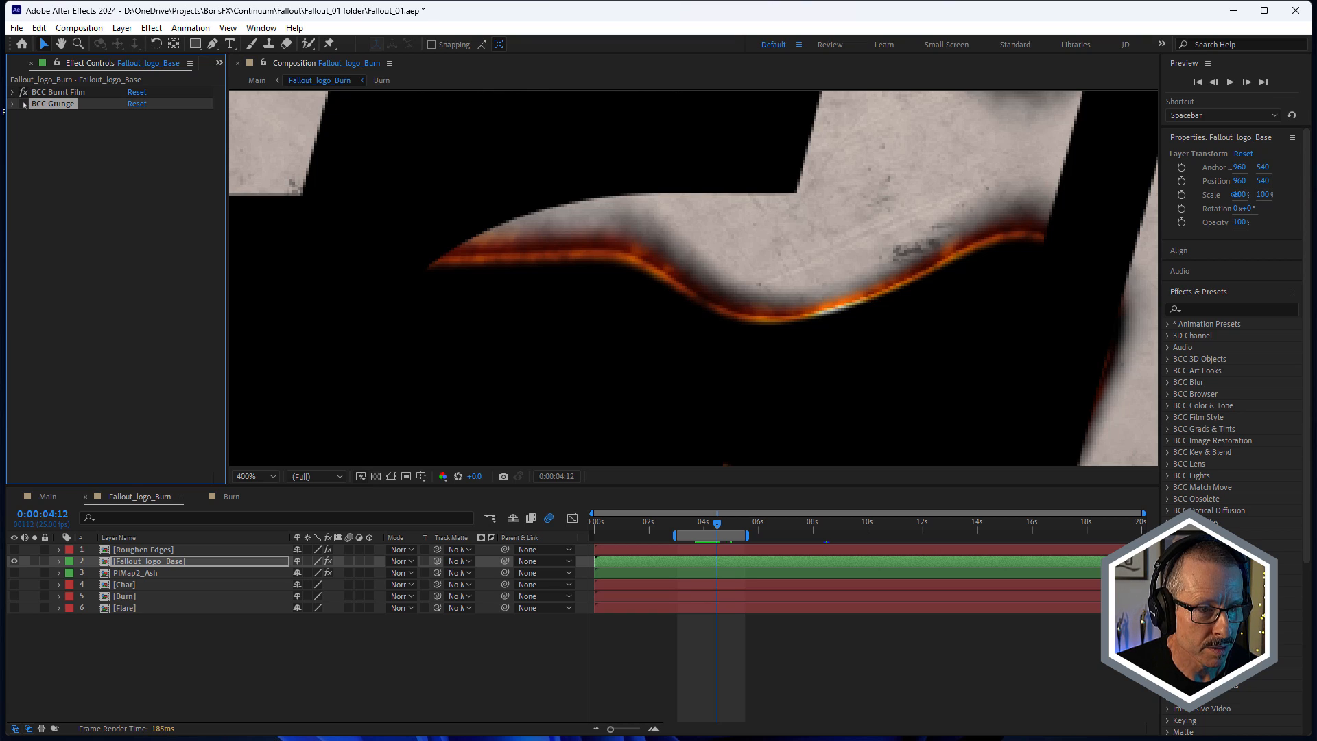
pyautogui.click(24, 105)
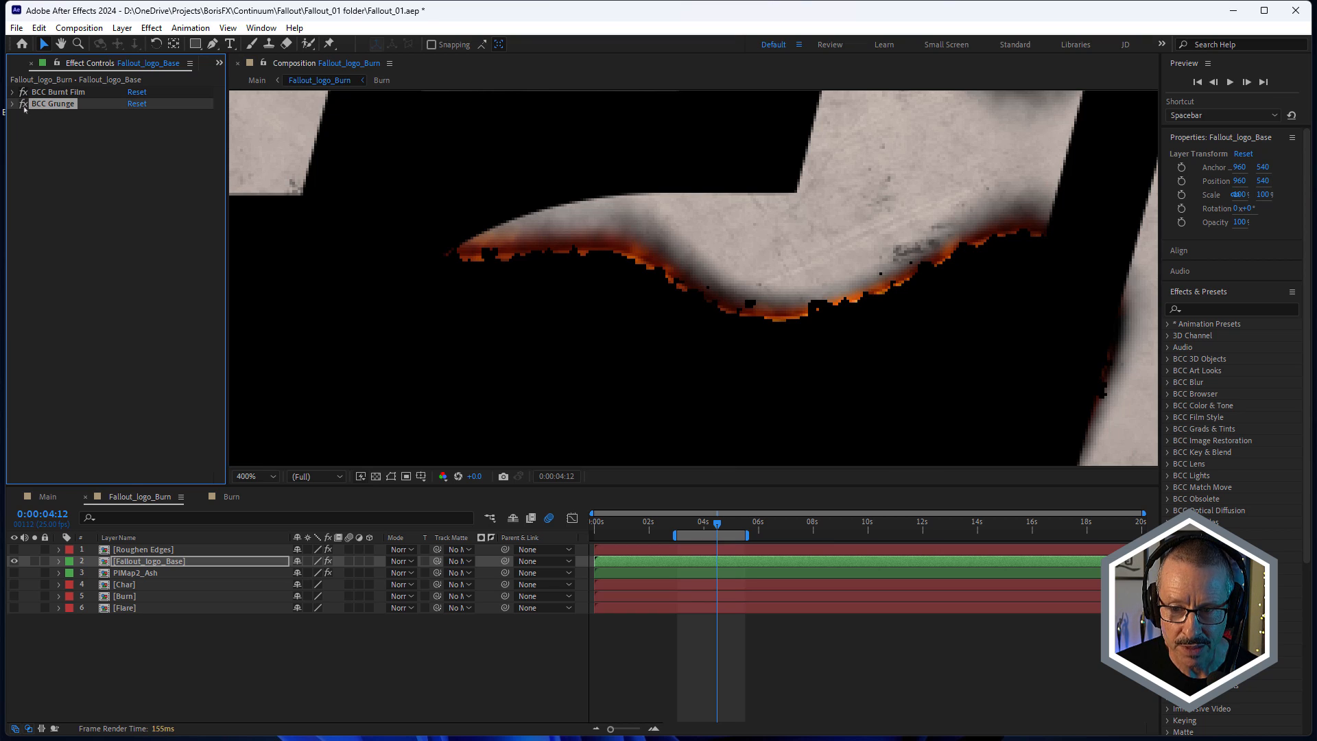
# Step: Examine the eroded burnt edges on the logo, and check the Erosion Layer choices in the BCC Grunge settings of Fallout_logo_Base
pyautogui.scroll(-1, 826, 309)
pyautogui.scroll(-2, 823, 304)
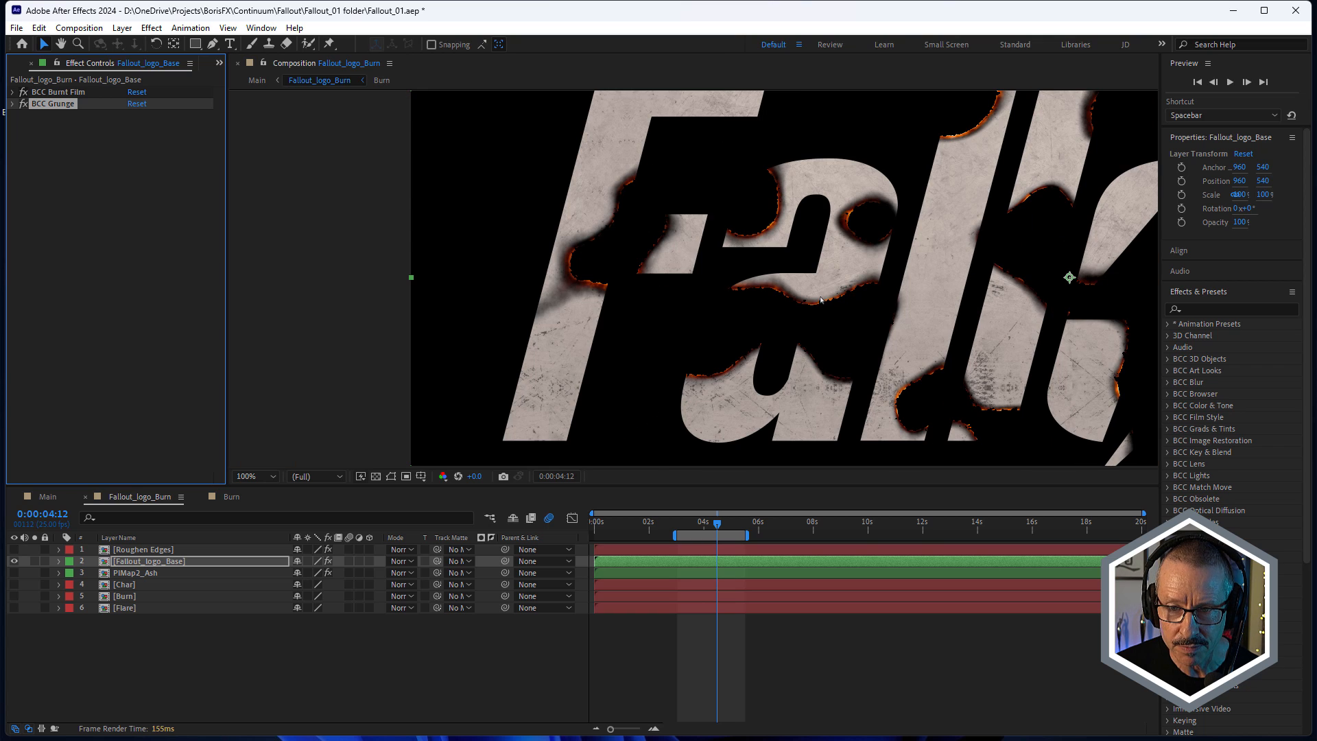
pyautogui.scroll(2, 823, 304)
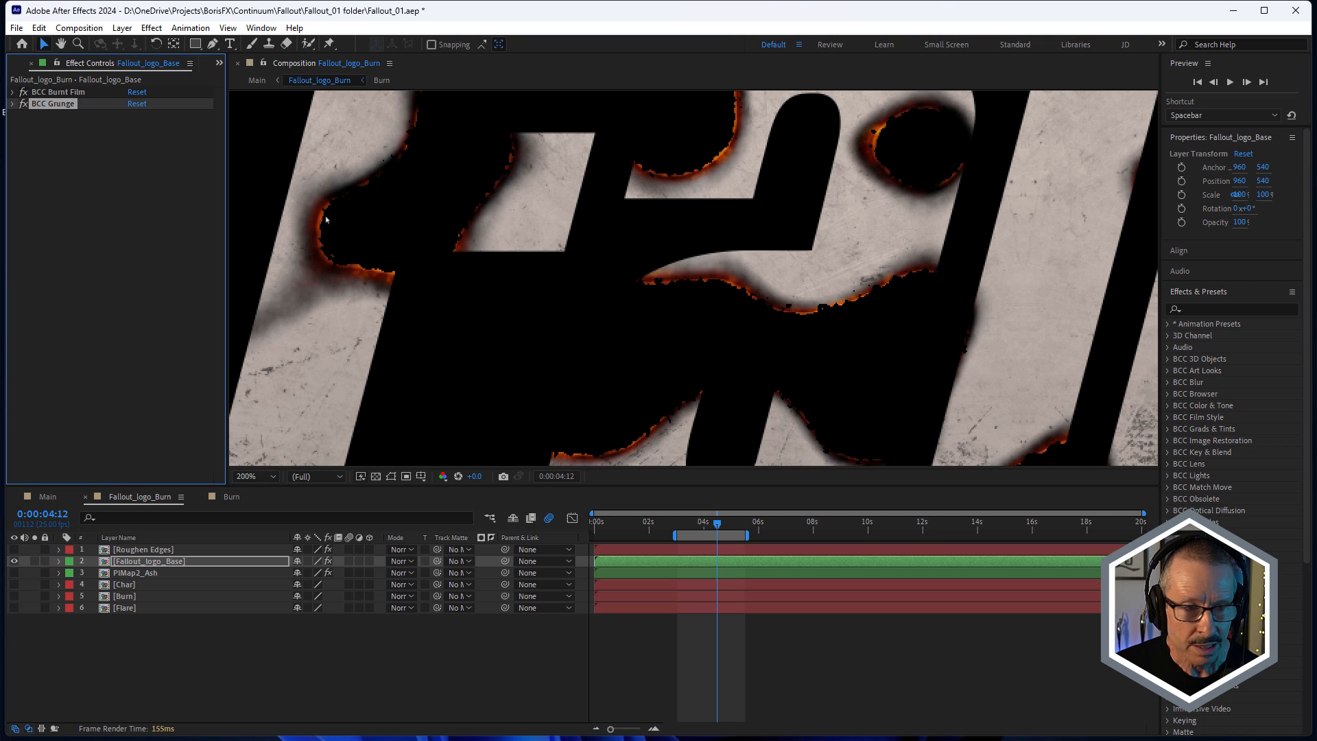
pyautogui.click(13, 104)
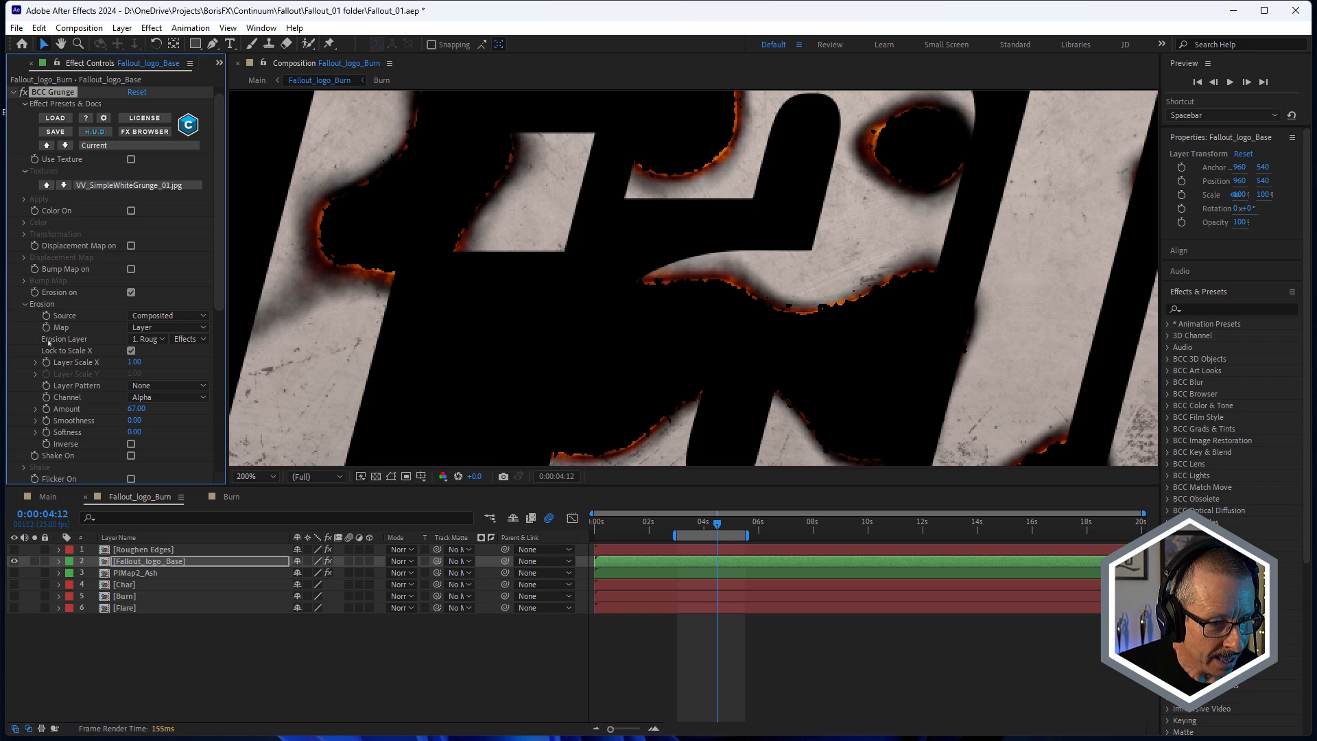
pyautogui.click(155, 341)
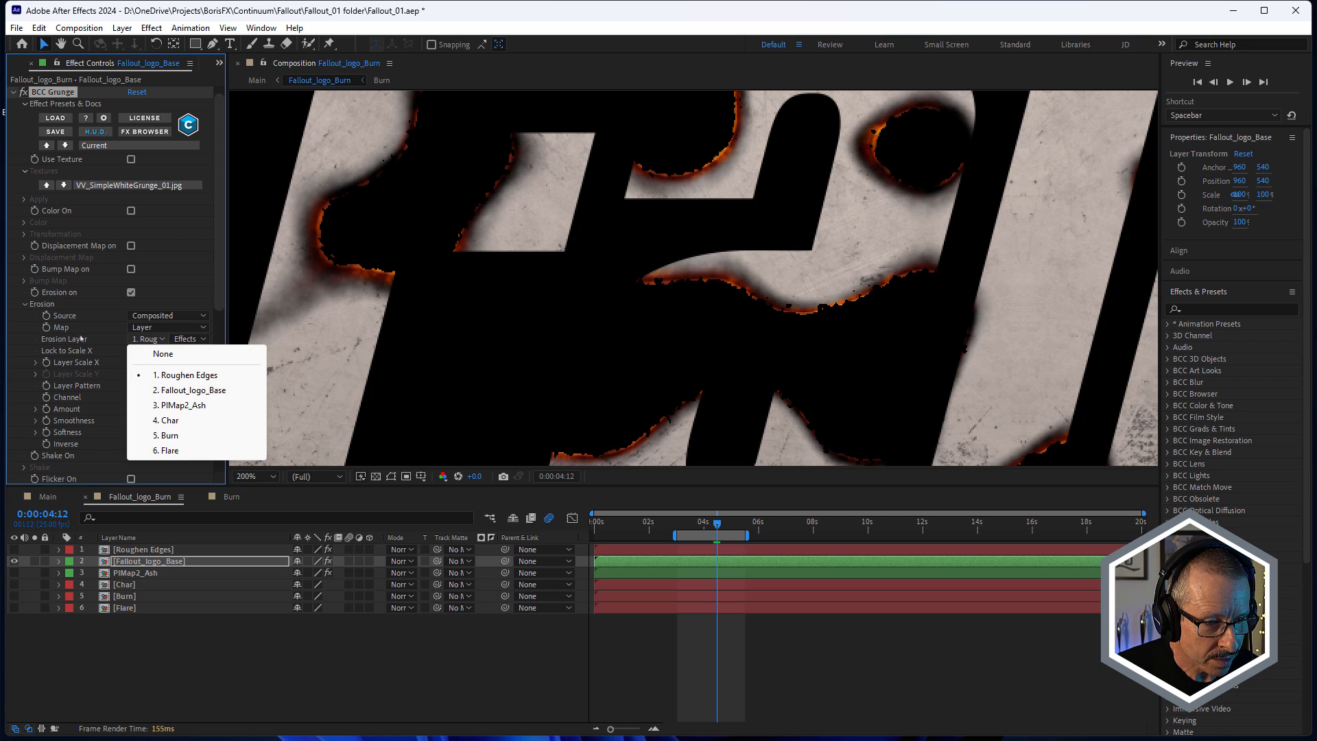
pyautogui.click(81, 338)
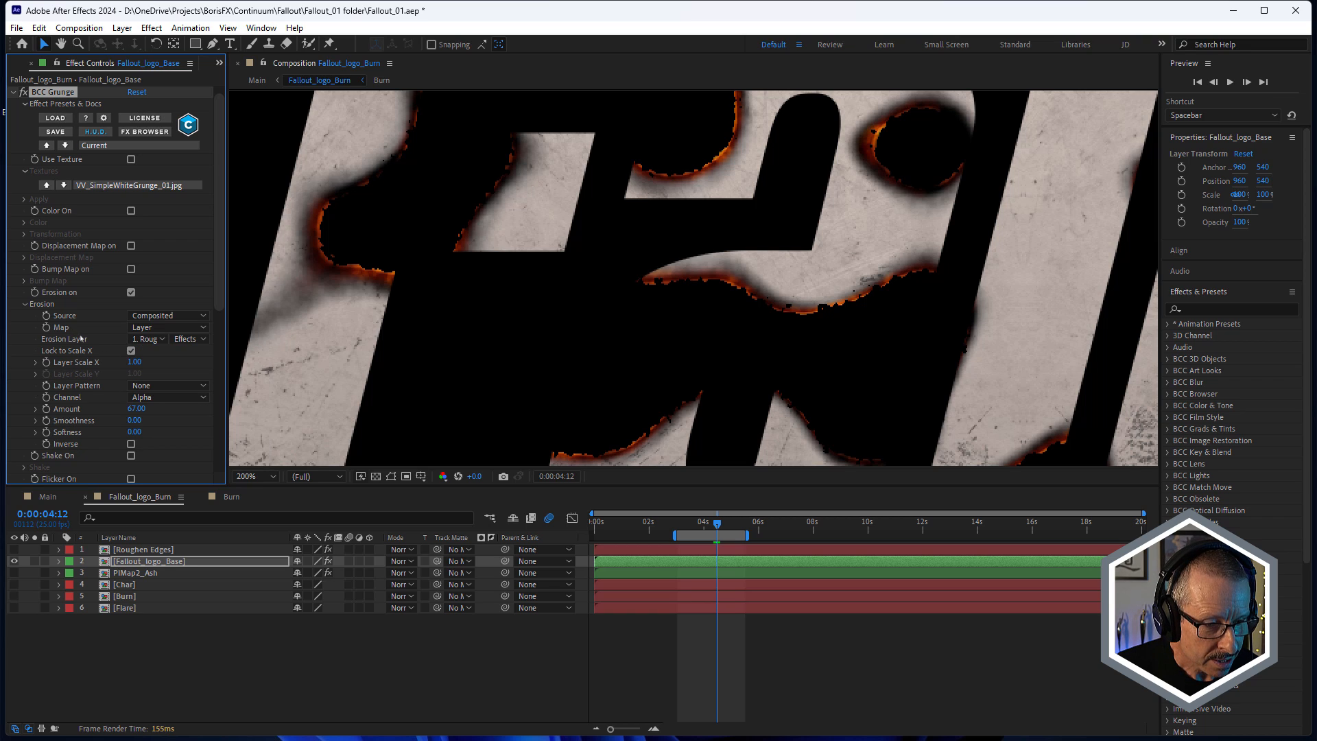
# Step: Open the Roughen Edges precomp to check its solid, and close the Roughen Edges and Burn compositions to return to Fallout_logo_Burn
pyautogui.click(133, 551)
pyautogui.doubleClick(133, 550)
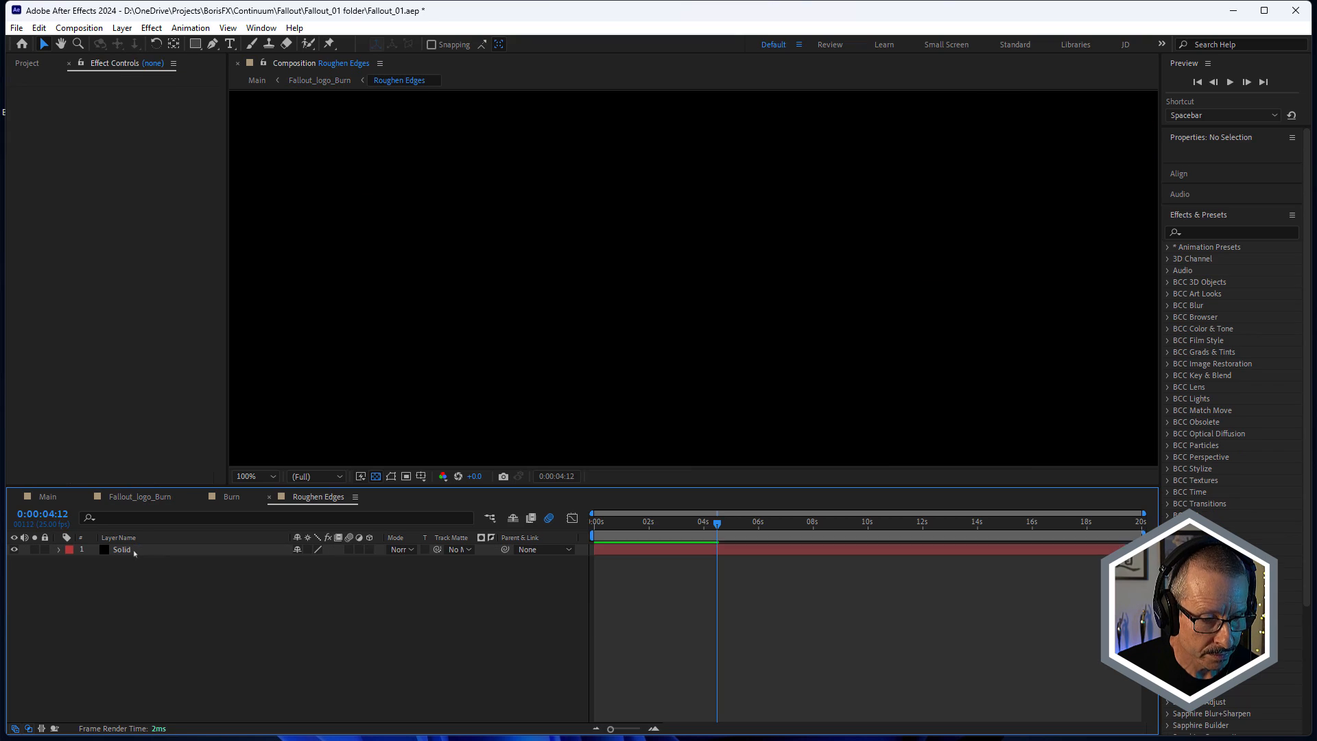
pyautogui.click(125, 550)
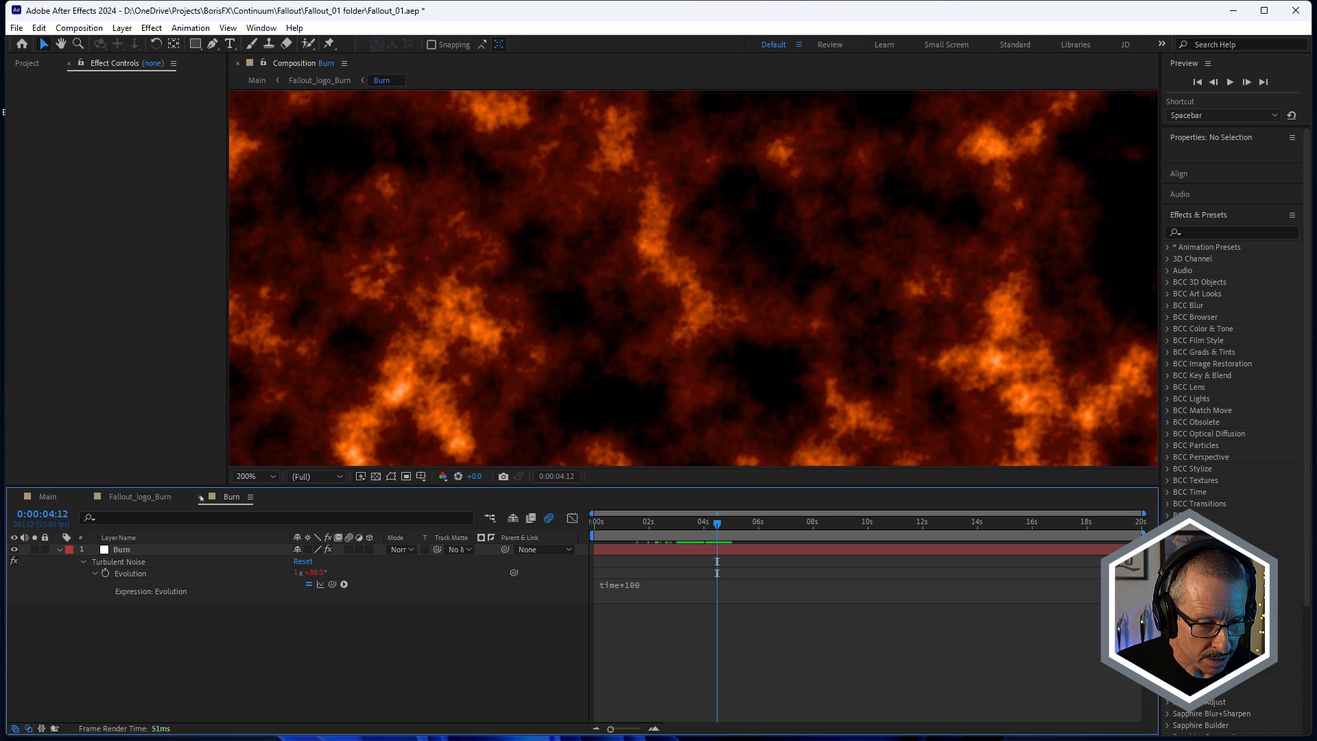
pyautogui.click(199, 497)
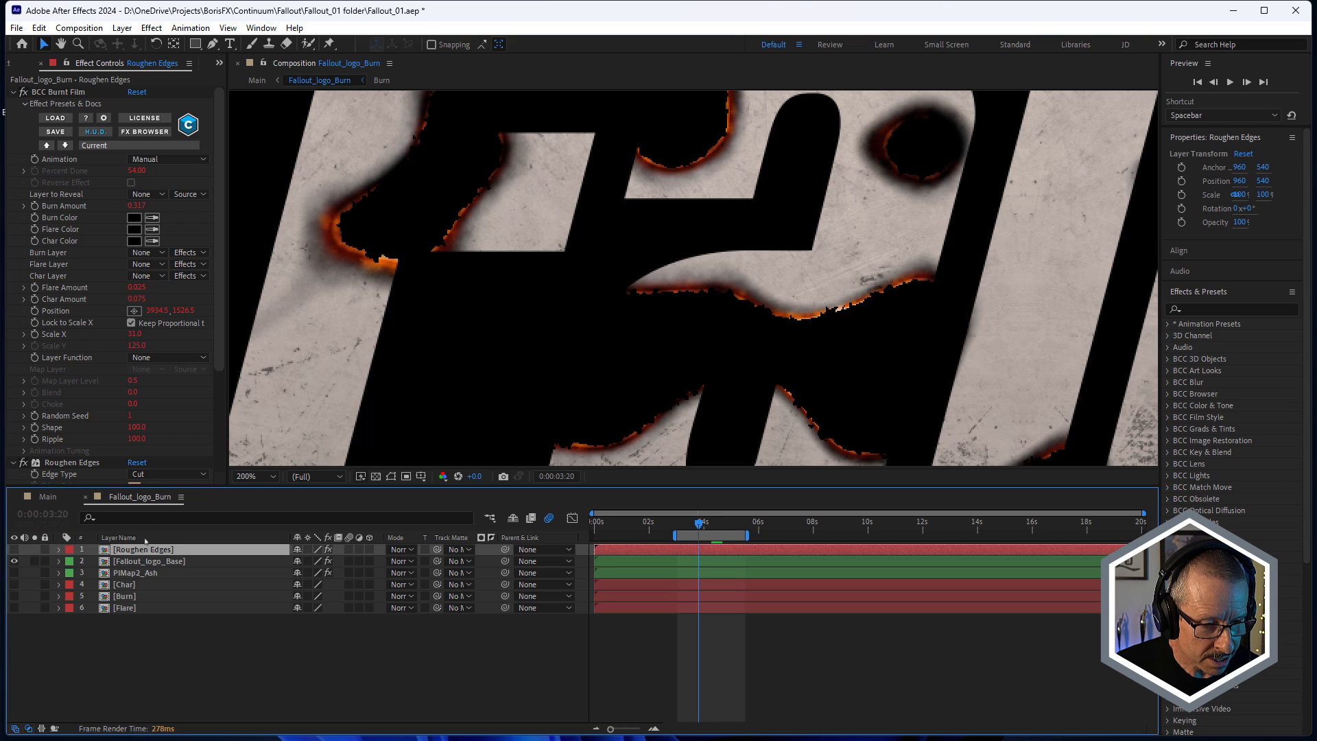
# Step: Show and solo the Roughen Edges layer over the transparency grid with the current time at 0:00:04:13
pyautogui.click(14, 549)
pyautogui.click(34, 549)
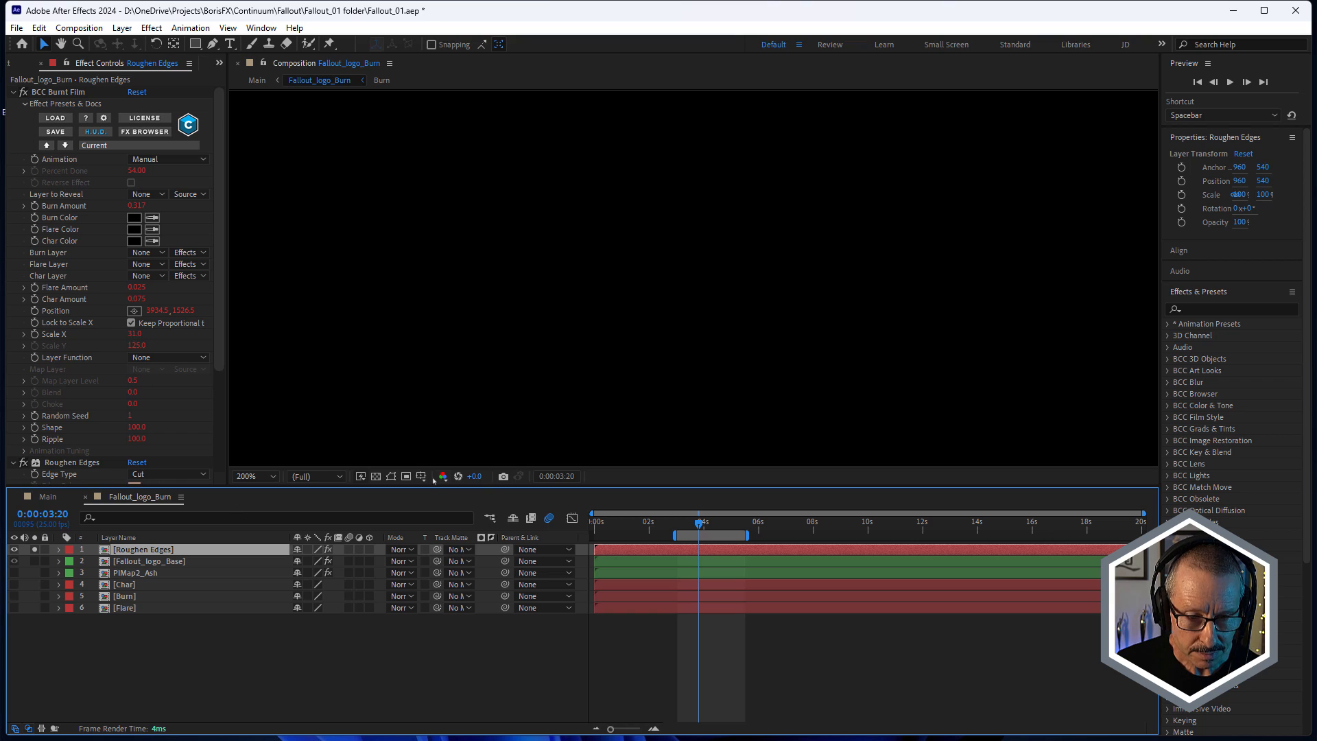
pyautogui.moveTo(714, 532); pyautogui.dragTo(718, 528)
pyautogui.click(377, 476)
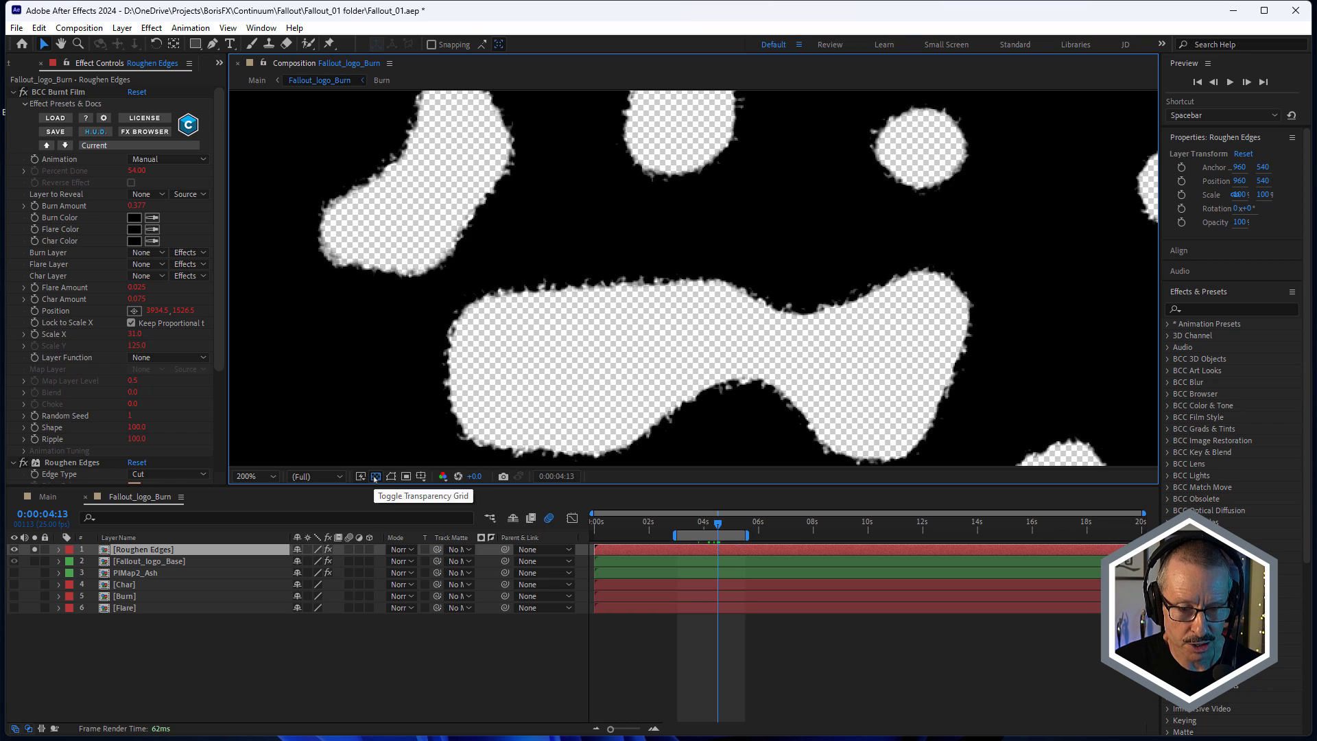
pyautogui.scroll(-1, 703, 315)
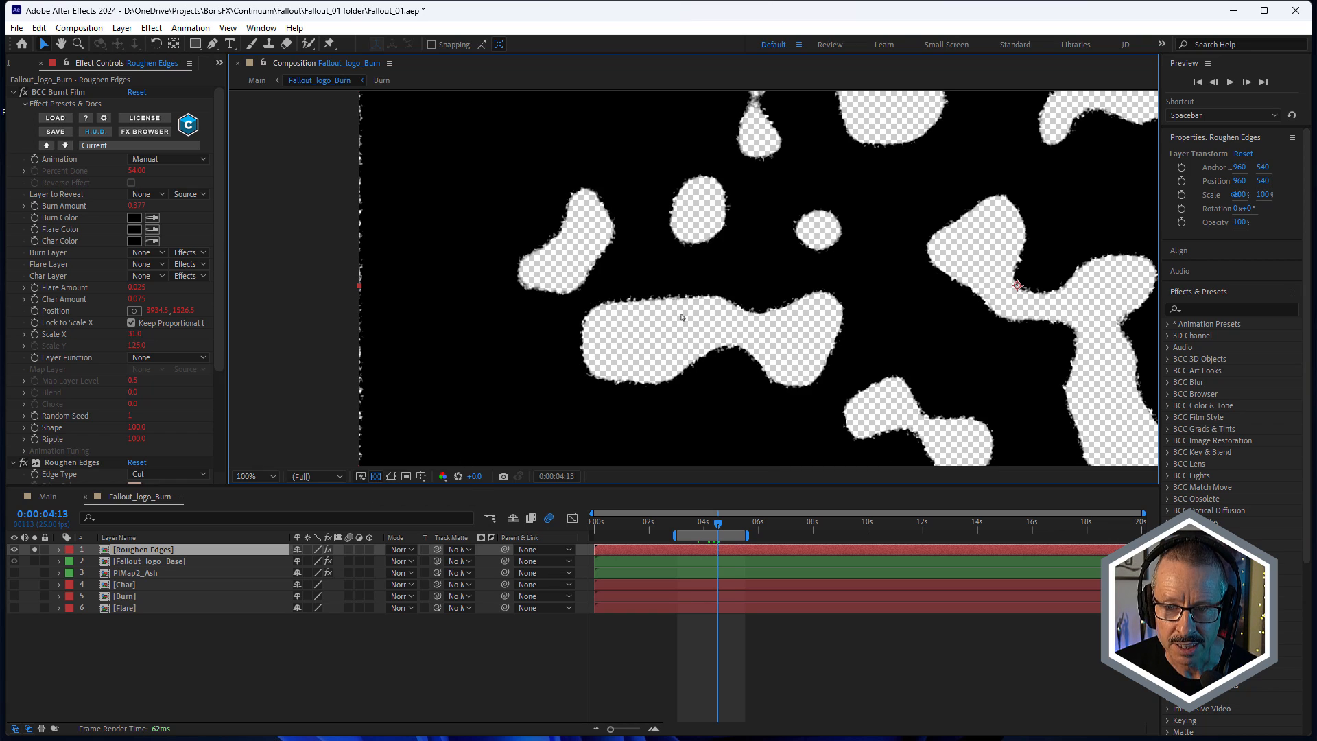
# Step: Turn off the Roughen Edges effect on the Roughen Edges layer and view its BCC Burnt Film settings
pyautogui.click(13, 94)
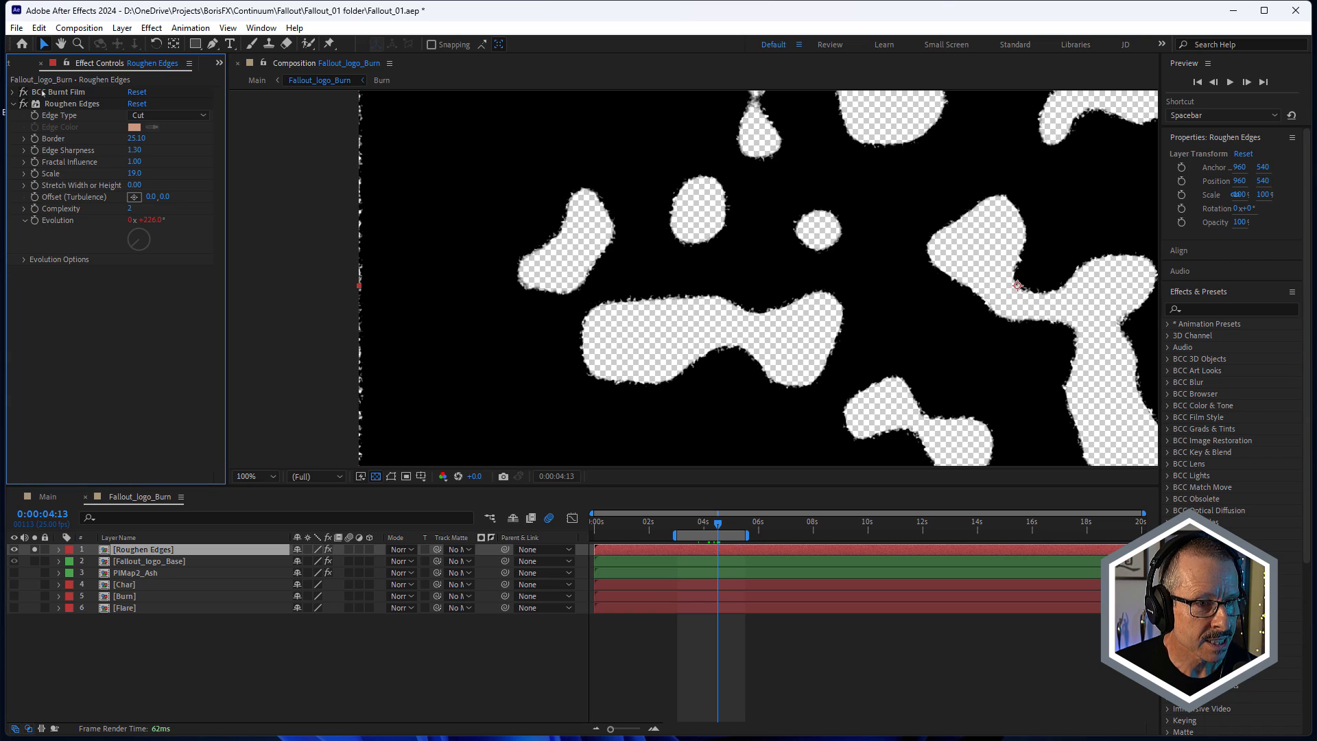
pyautogui.click(24, 104)
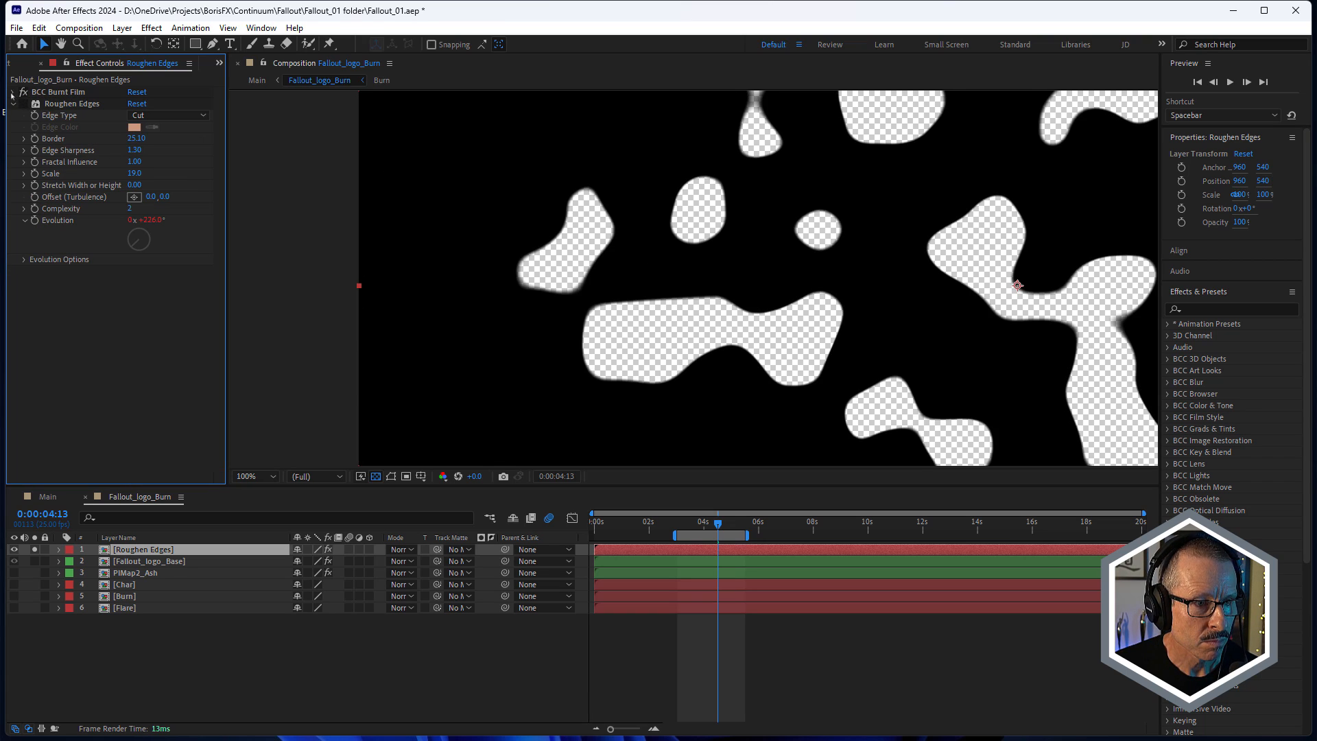
pyautogui.click(13, 93)
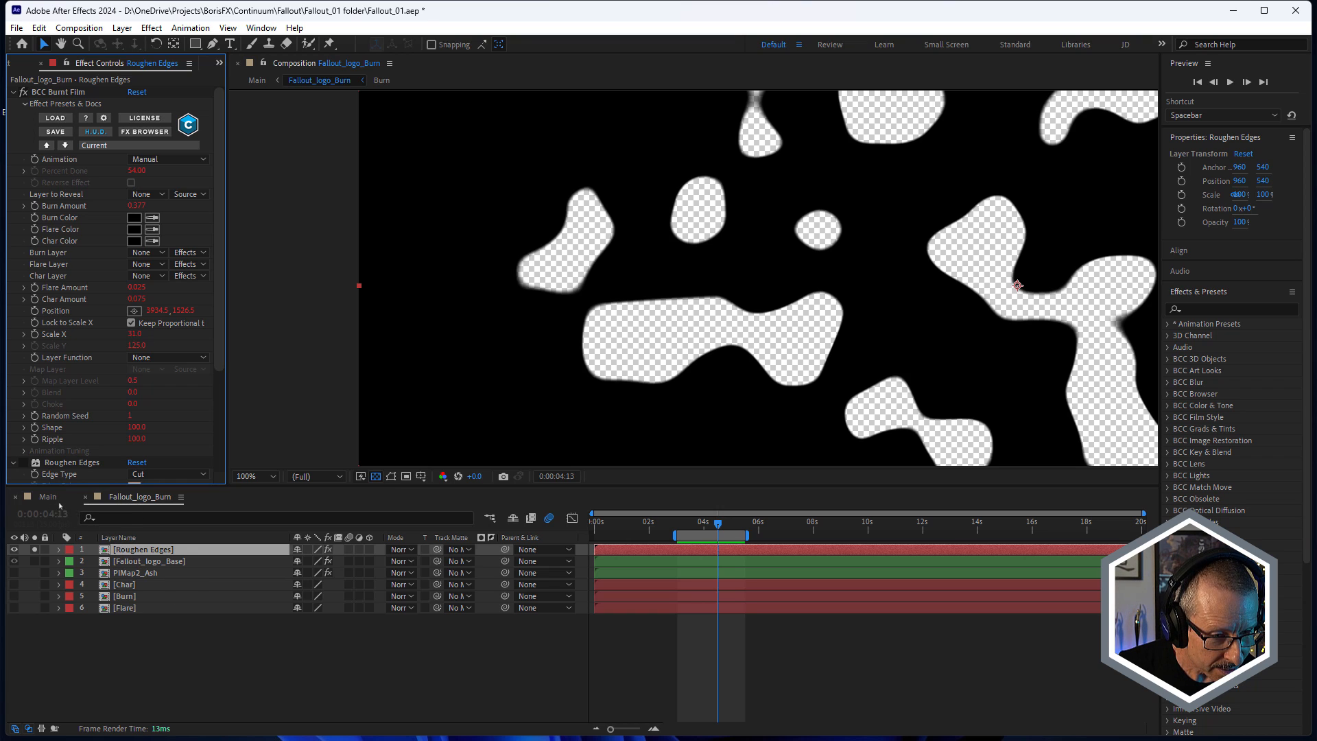
# Step: Compare the BCC Burnt Film settings of Fallout_logo_Base and the Roughen Edges layer, and look up the Copy with Property Links command
pyautogui.click(139, 561)
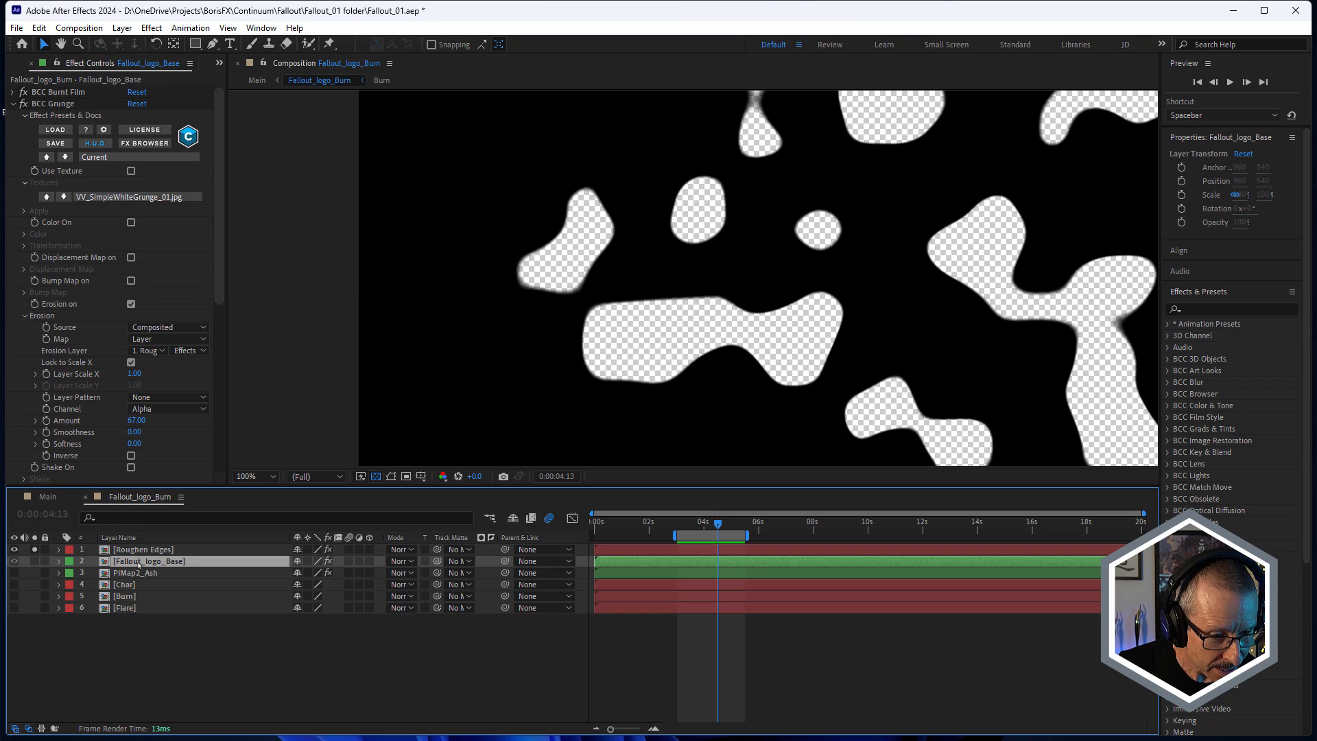
pyautogui.click(39, 92)
pyautogui.click(13, 92)
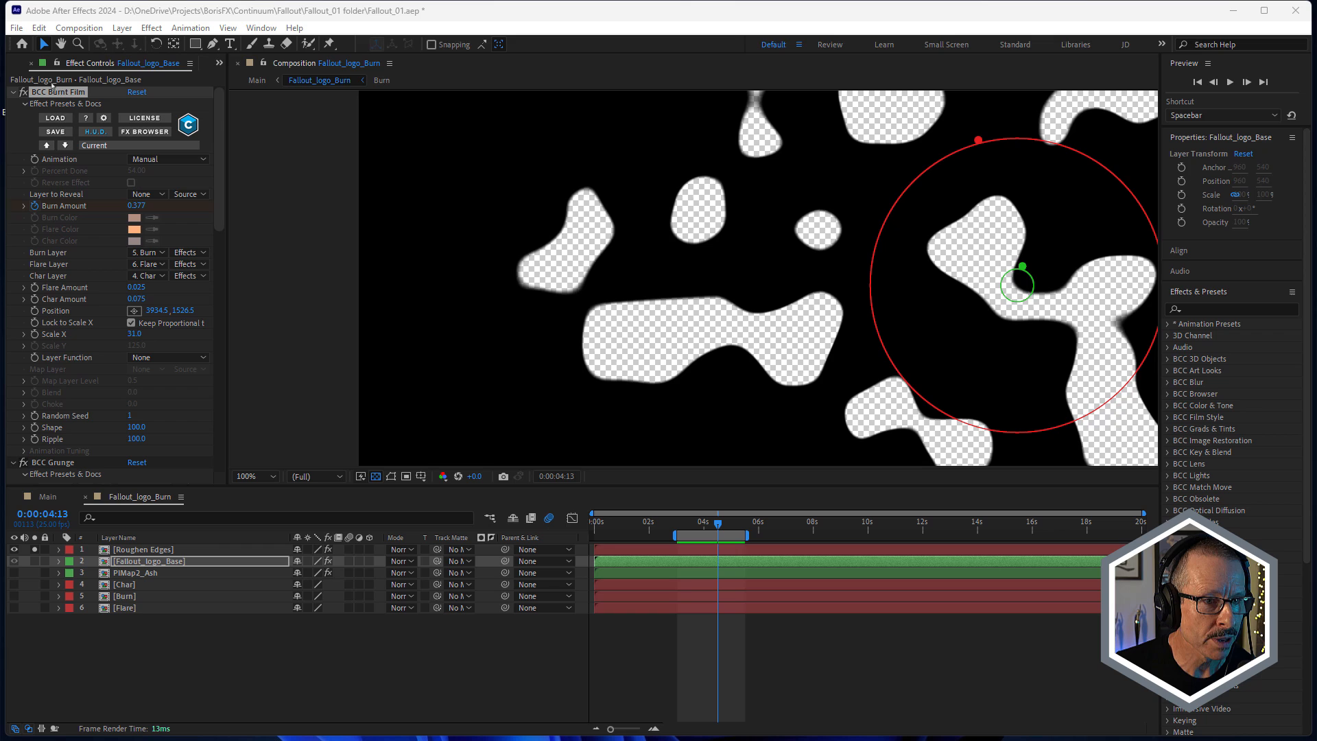
pyautogui.click(39, 29)
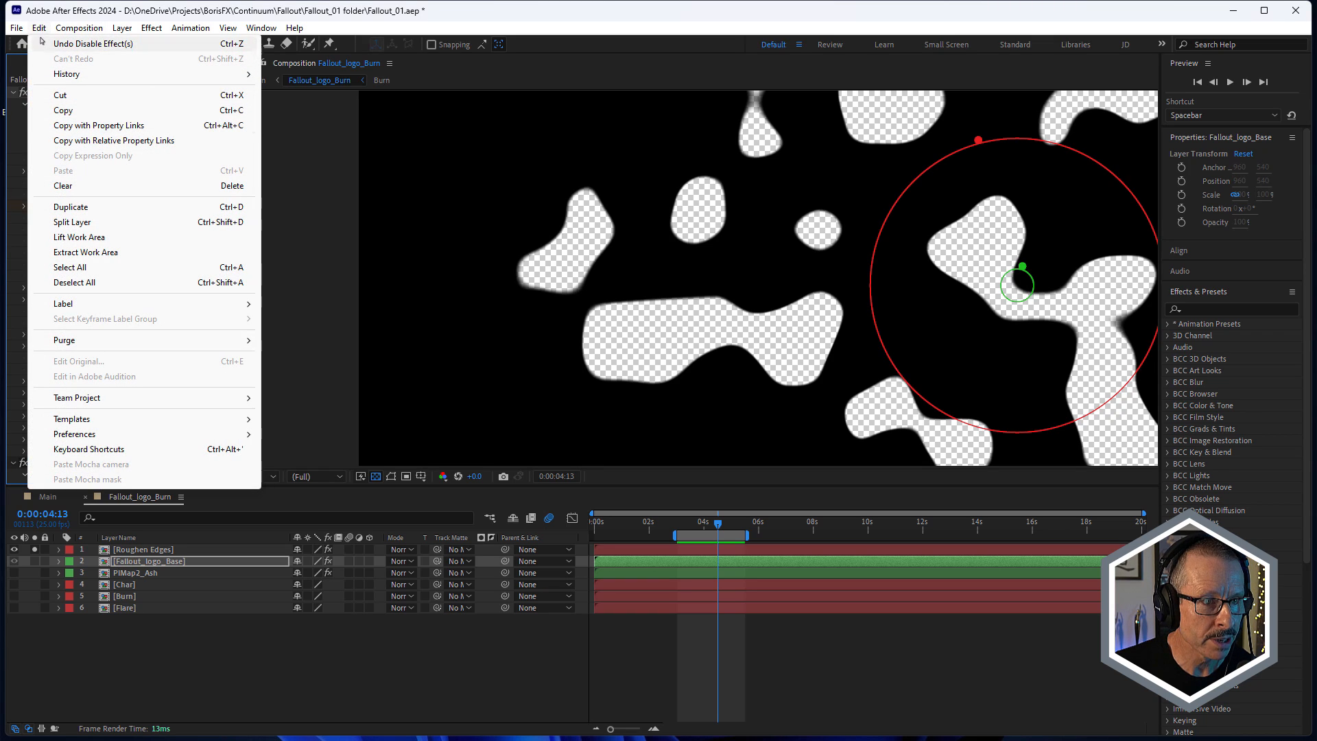
pyautogui.click(55, 19)
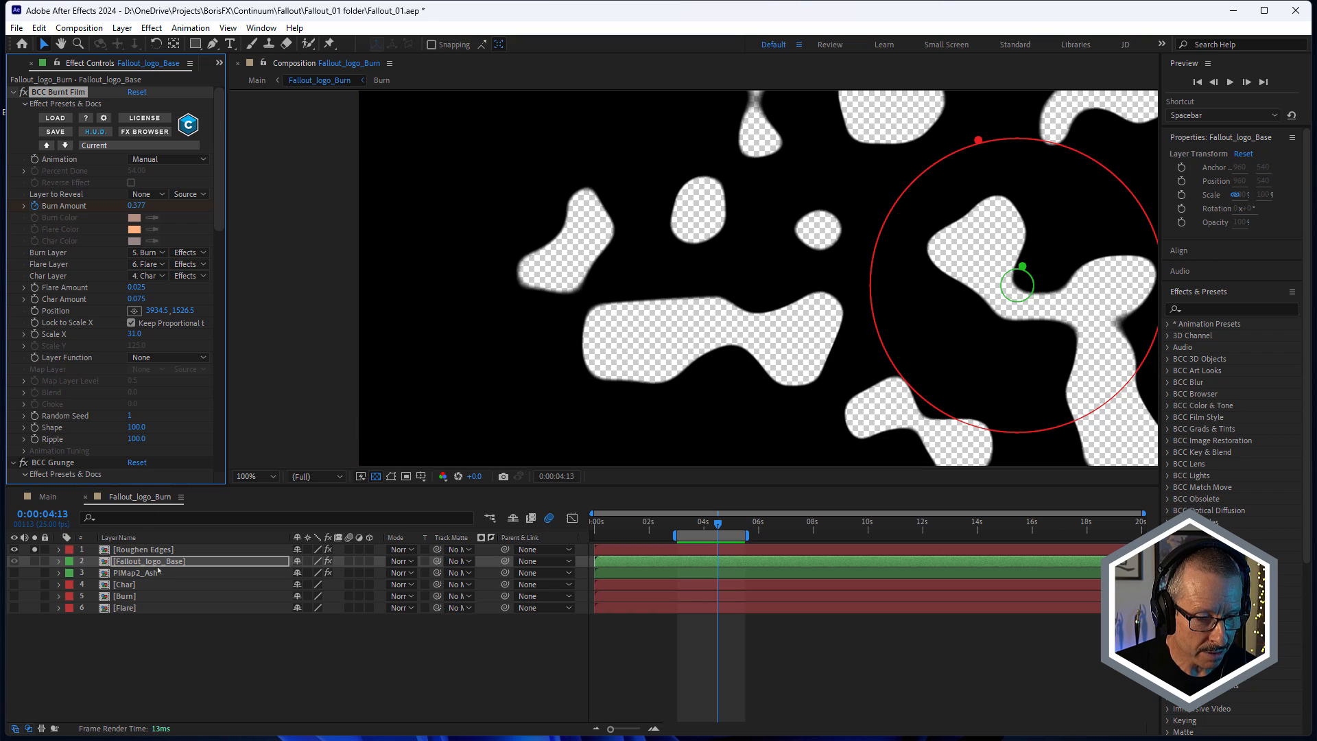
pyautogui.click(144, 549)
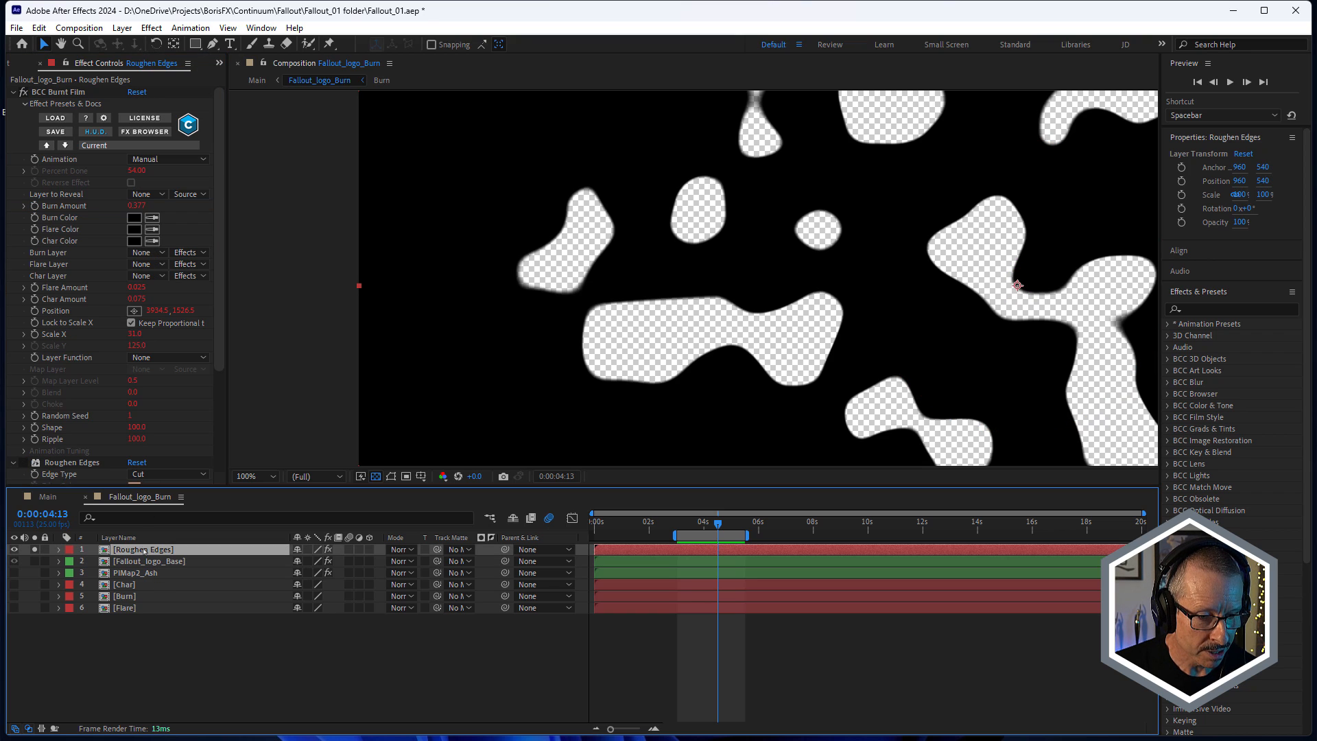
pyautogui.click(40, 28)
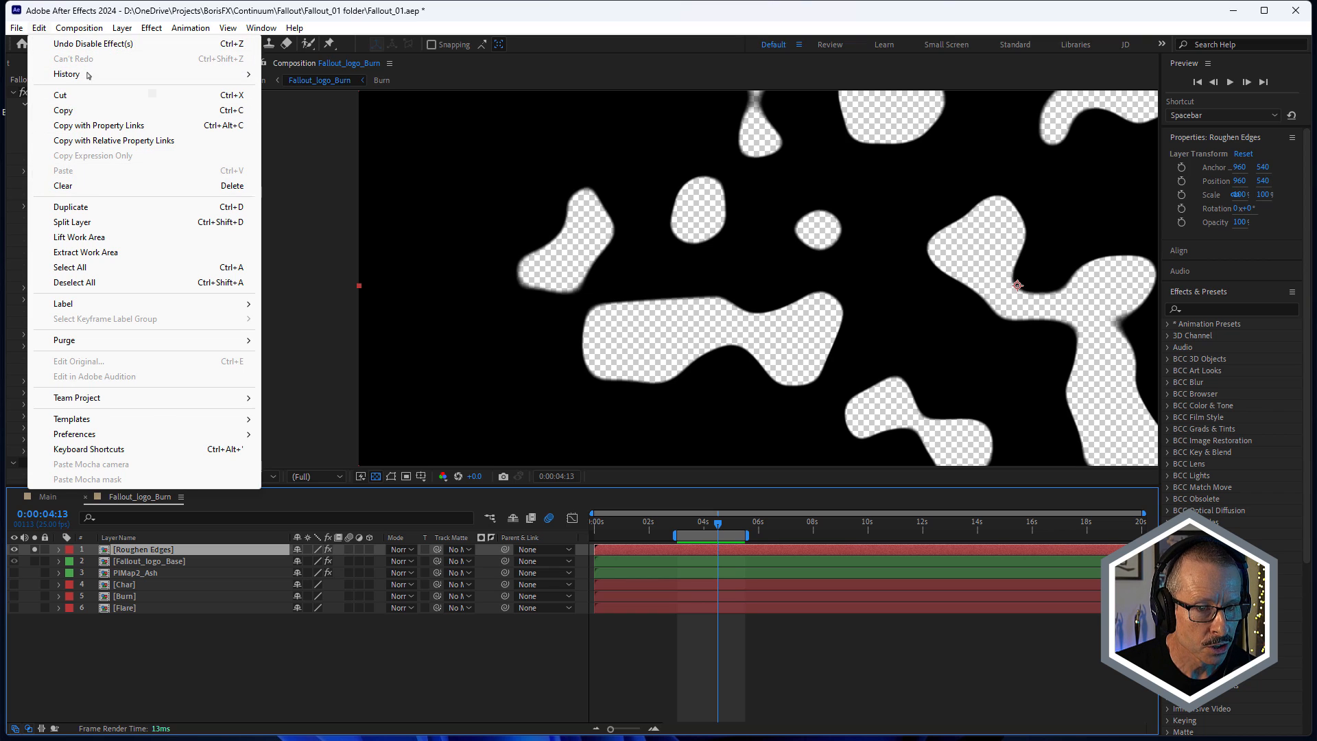
pyautogui.click(61, 3)
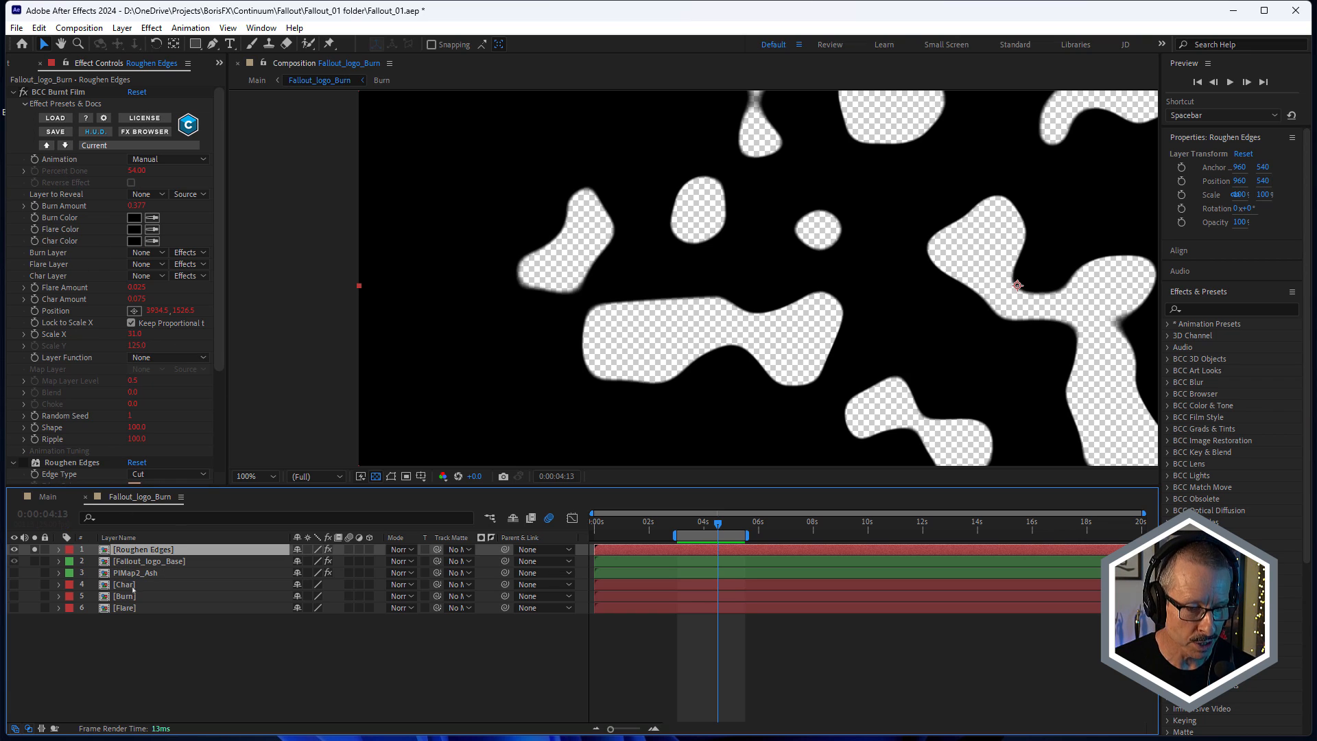
# Step: Reveal the Burn Amount keyframes of Fallout_logo_Base, and check the linked BCC Burnt Film values on the Roughen Edges layer
pyautogui.click(151, 561)
pyautogui.press('u')
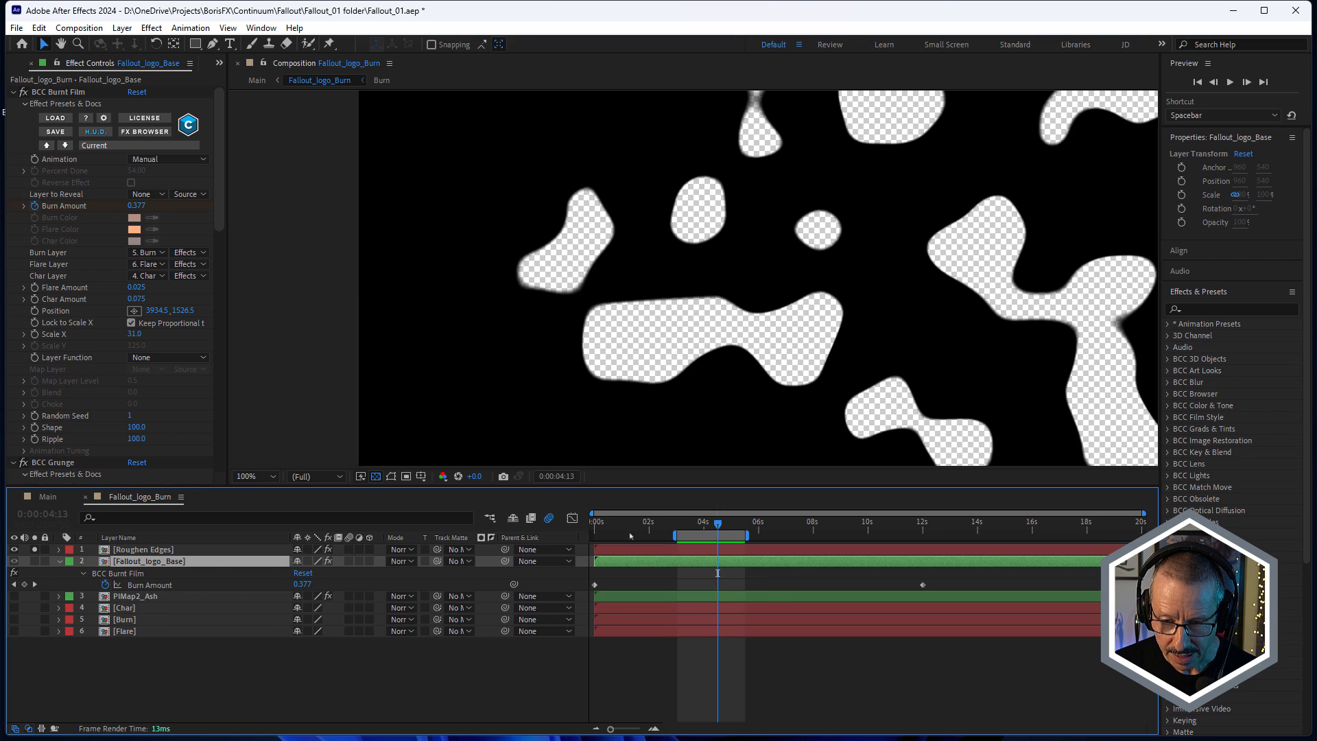
pyautogui.click(148, 551)
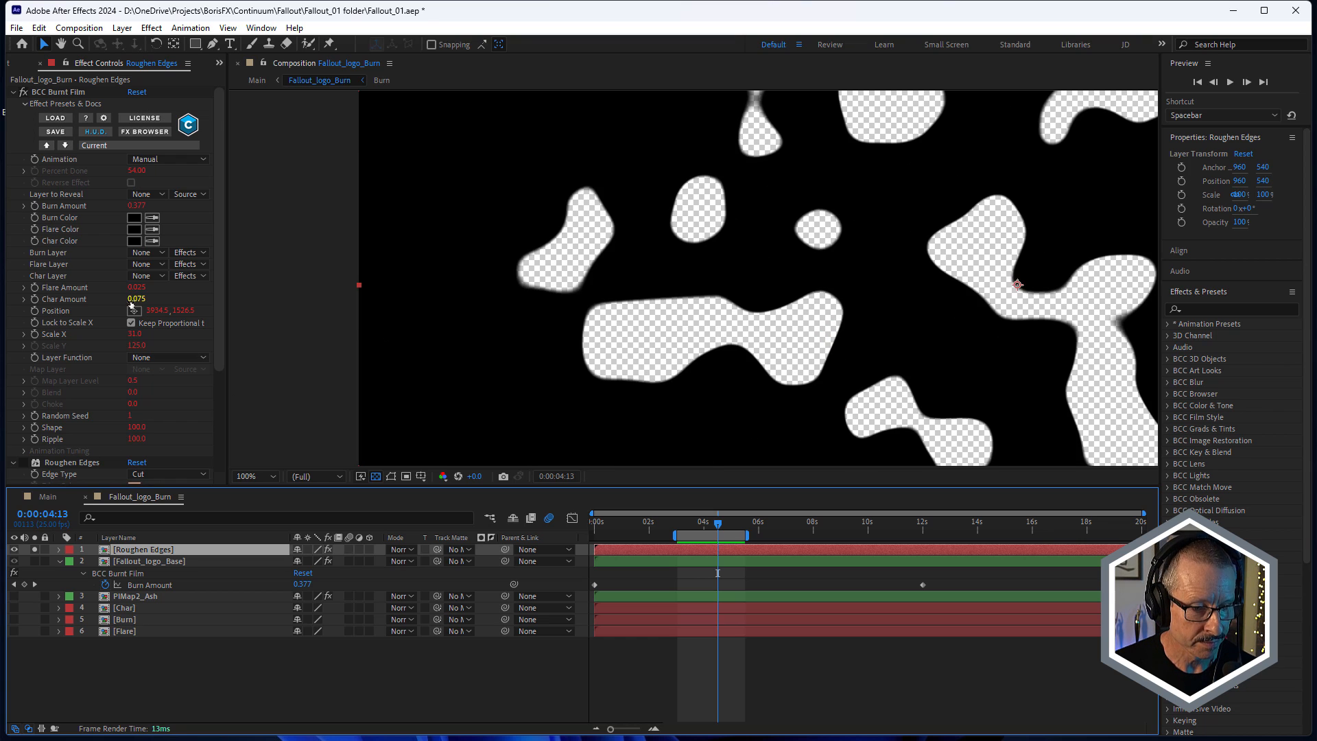
# Step: Turn the Roughen Edges effect back on for the Roughen Edges layer and examine the holes' edges up close and across the frame
pyautogui.click(13, 91)
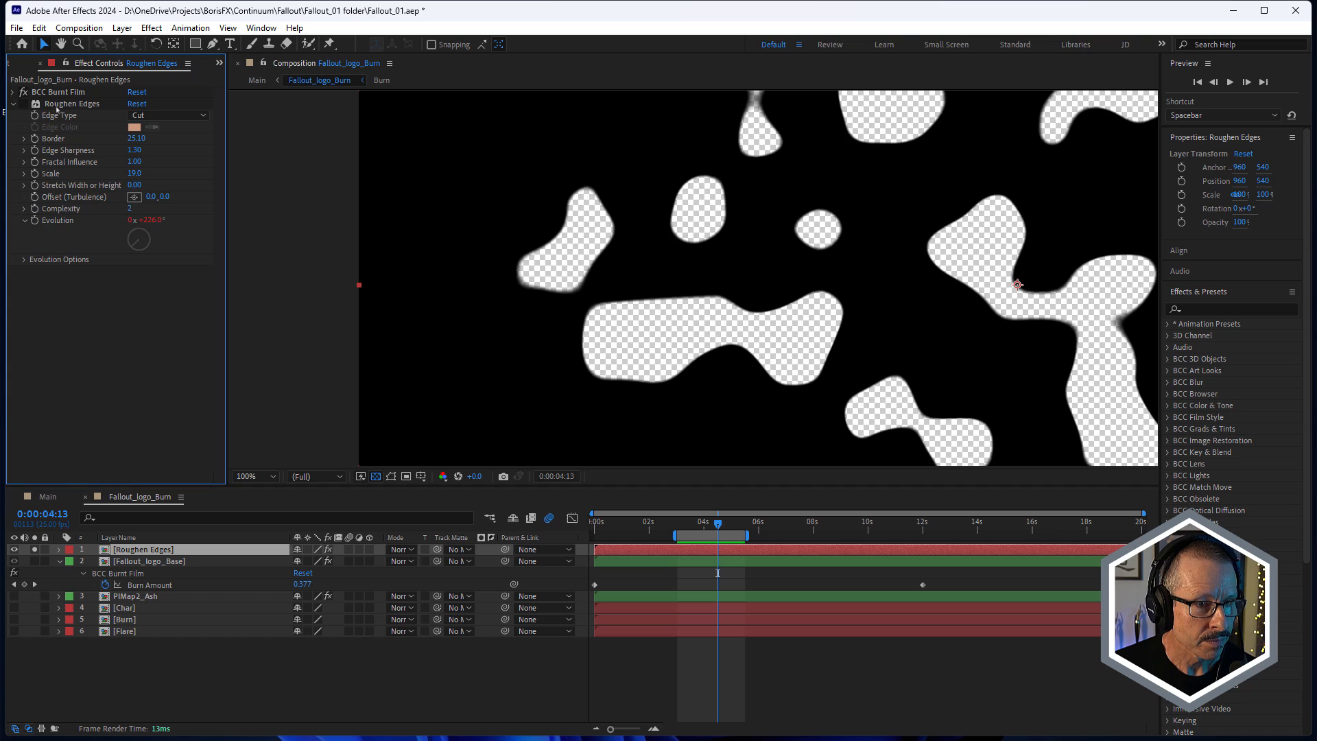
pyautogui.click(21, 104)
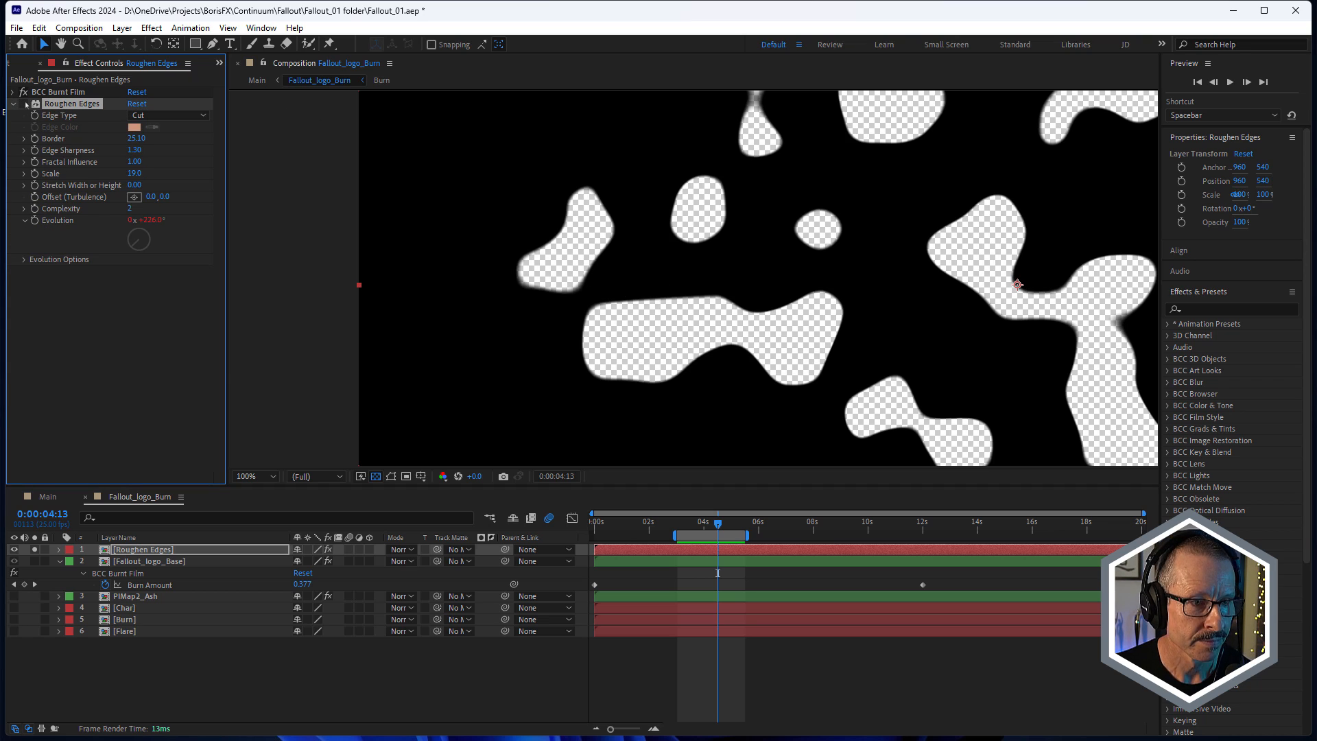
pyautogui.click(25, 103)
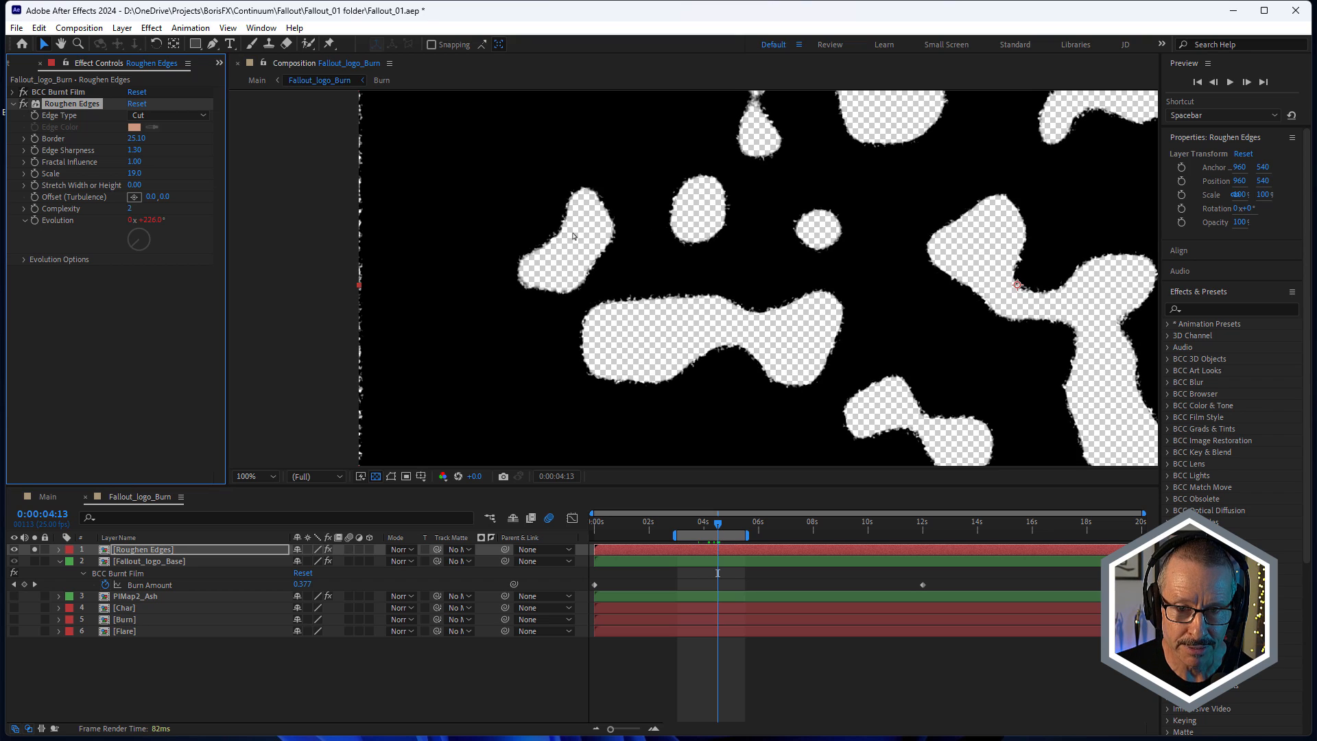
pyautogui.scroll(1, 593, 225)
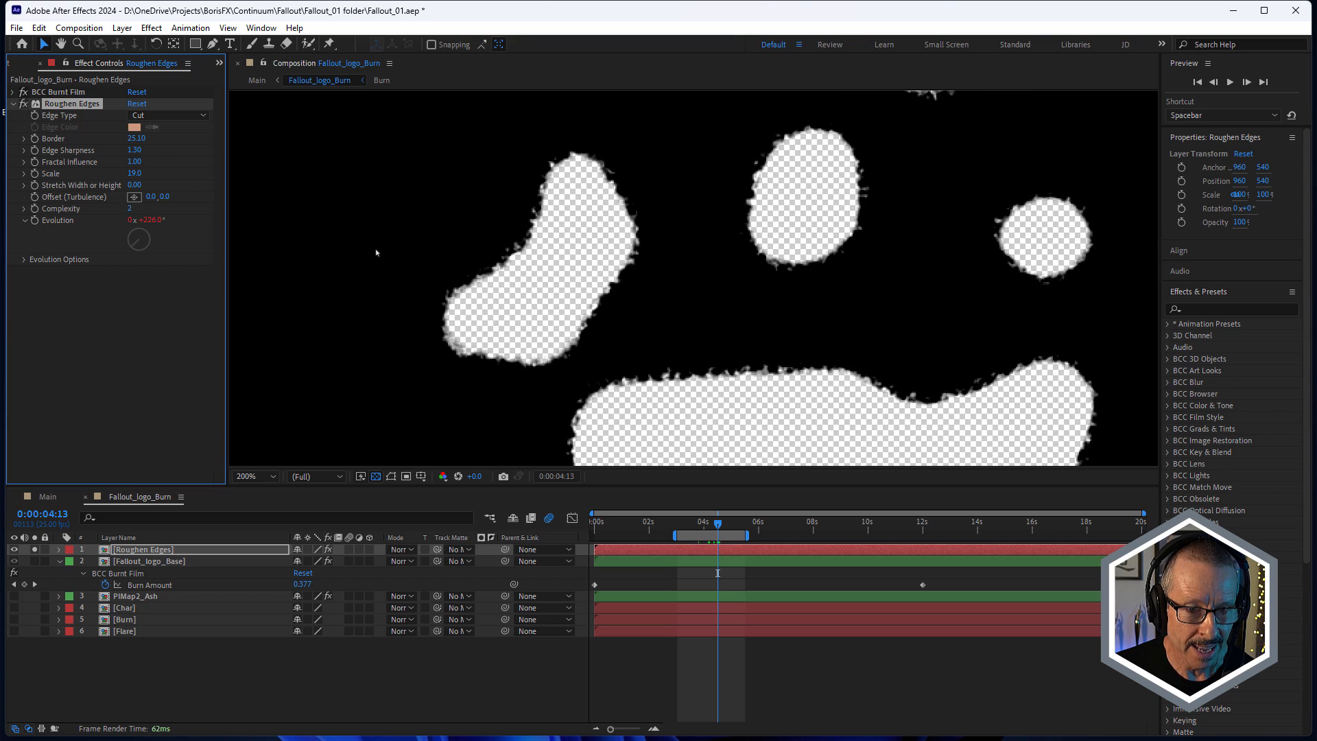
pyautogui.scroll(-1, 376, 253)
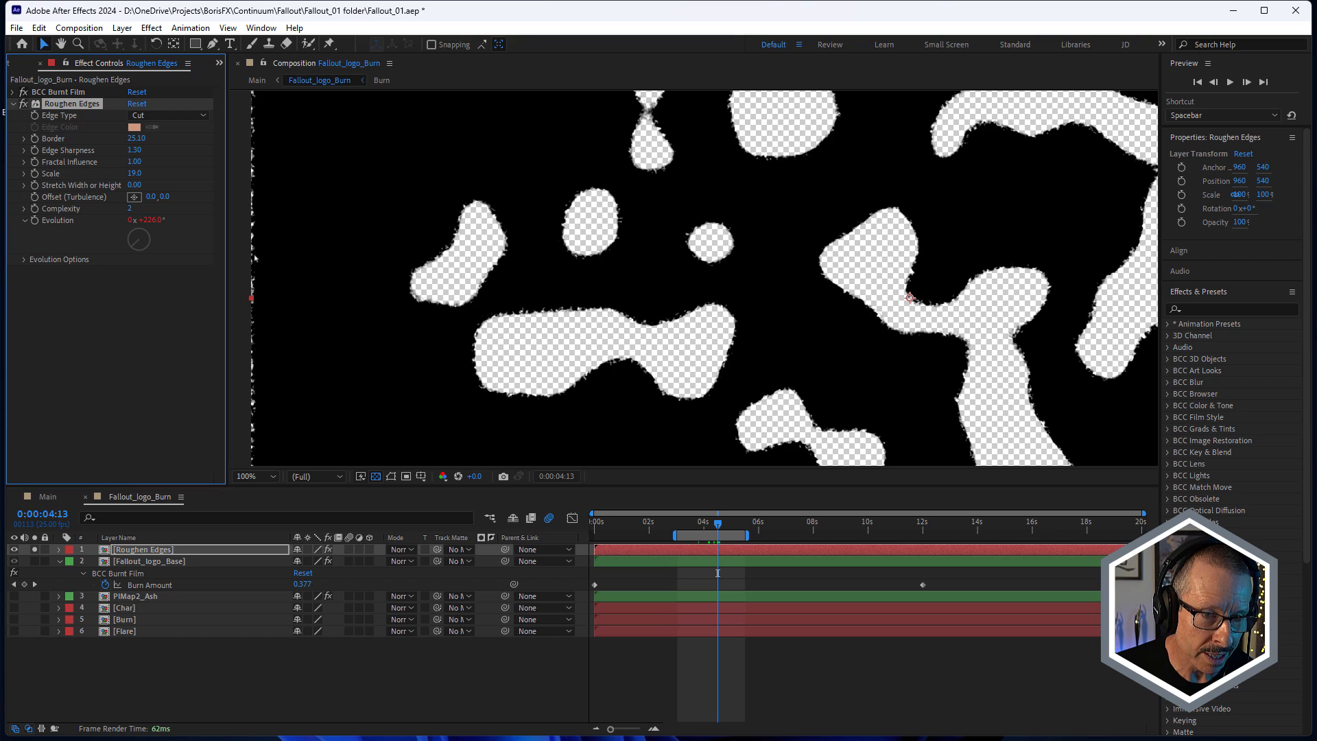
pyautogui.scroll(-4, 287, 322)
pyautogui.press('.')
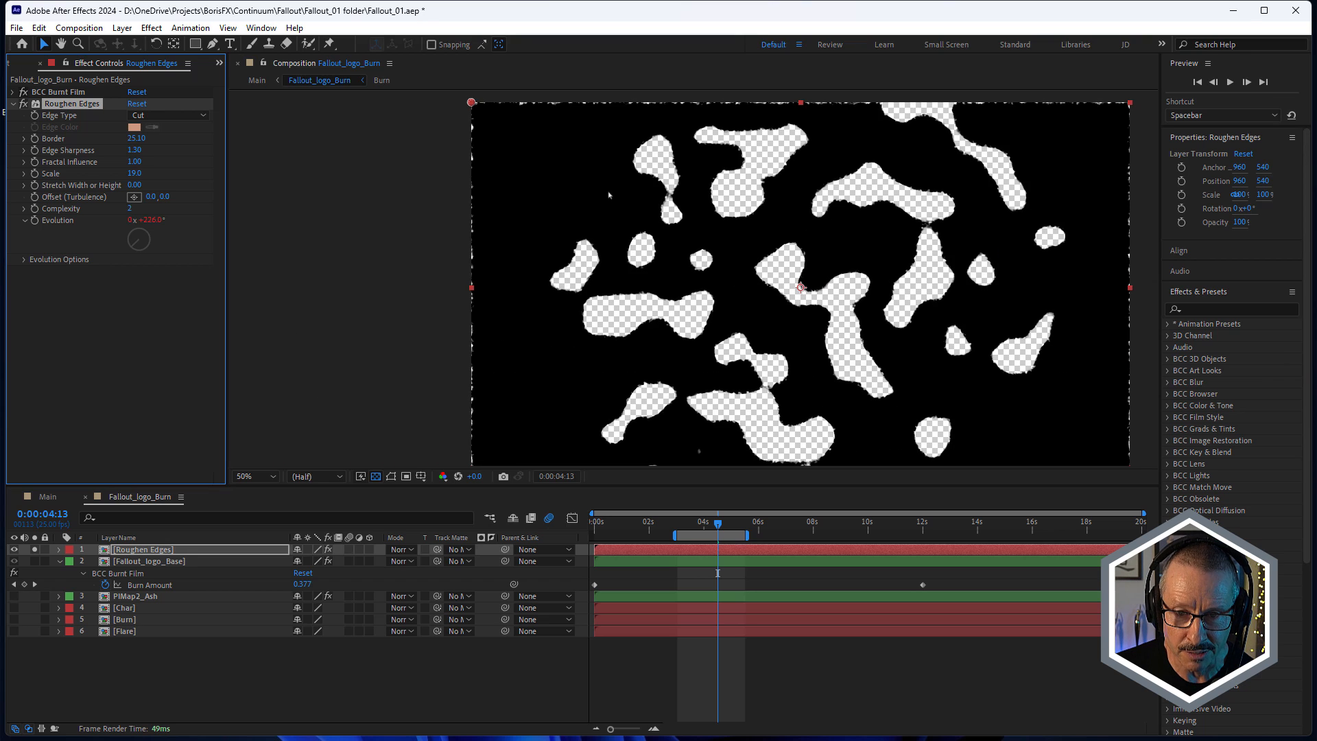
pyautogui.scroll(1, 692, 195)
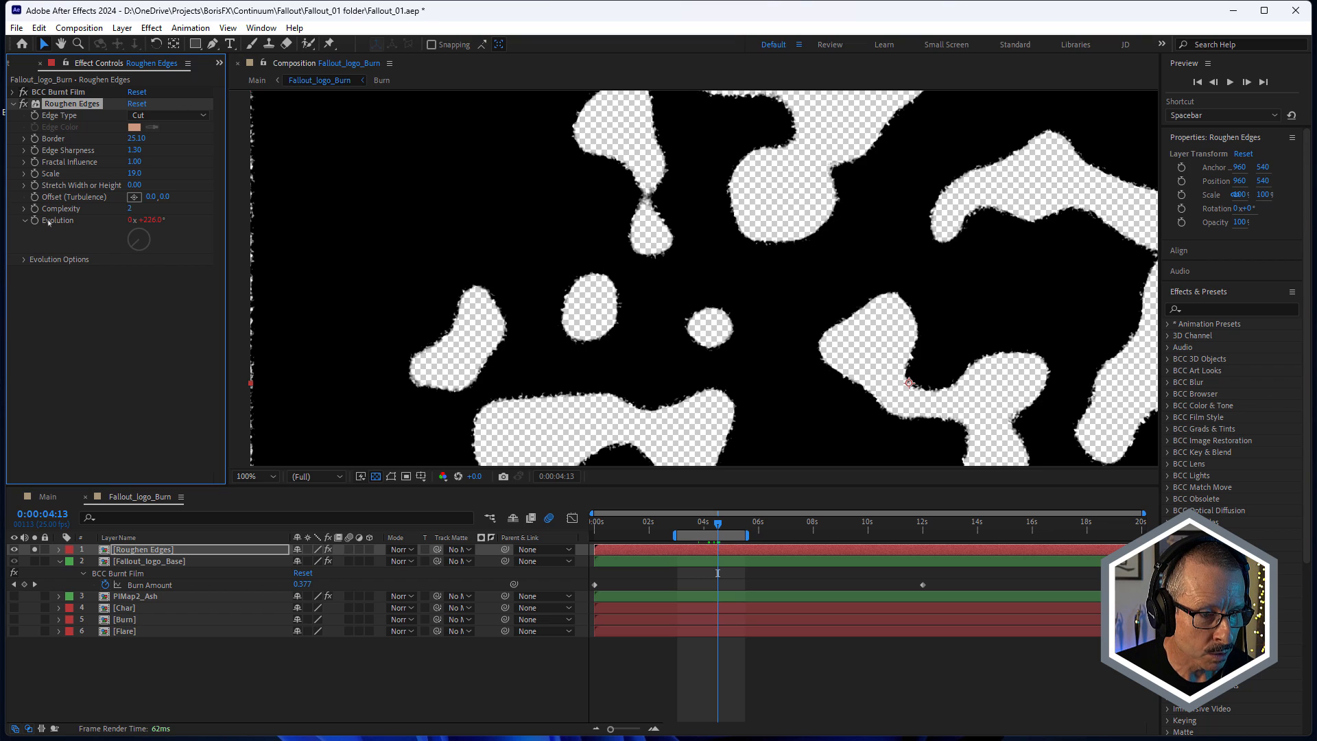
# Step: Reveal the Roughen Edges layer's expressions and review the property links and Evolution expression, moving the current time to 0:00:04:12
pyautogui.click(145, 551)
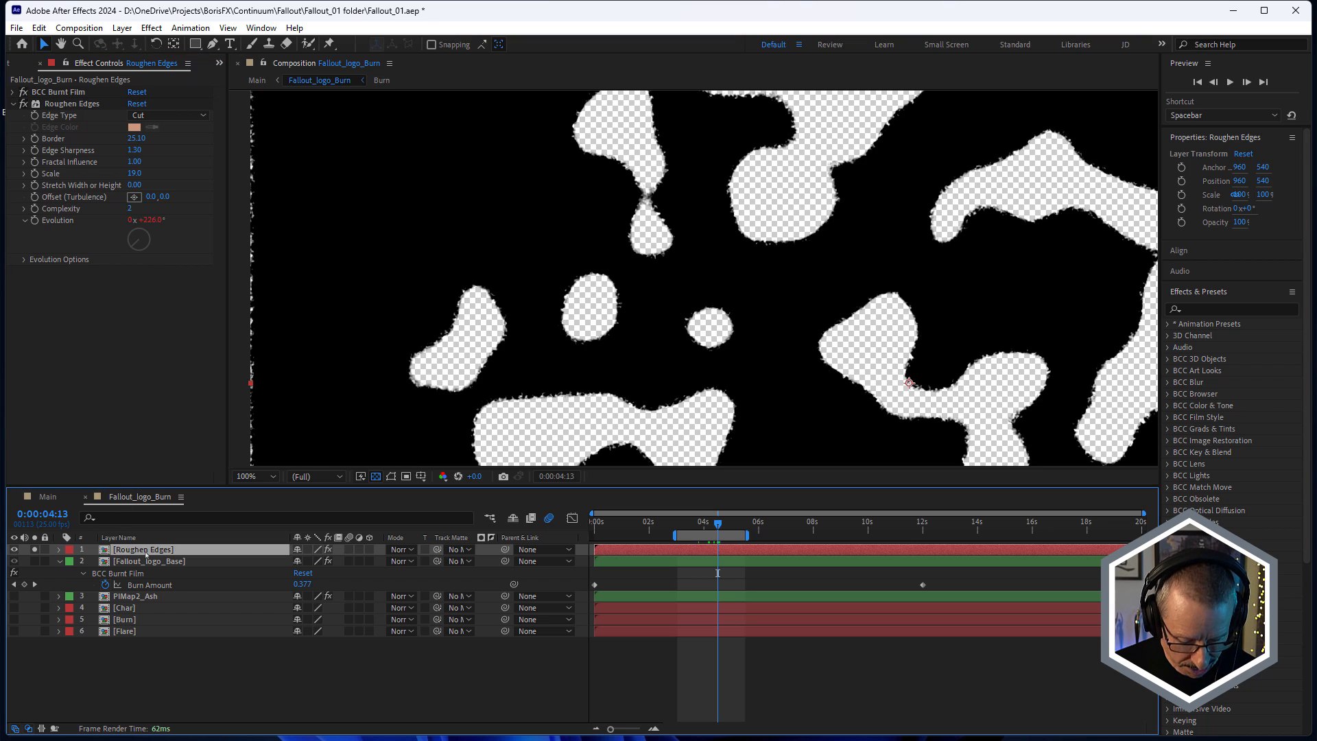
pyautogui.press('e')
pyautogui.press('e')
pyautogui.scroll(-15, 221, 593)
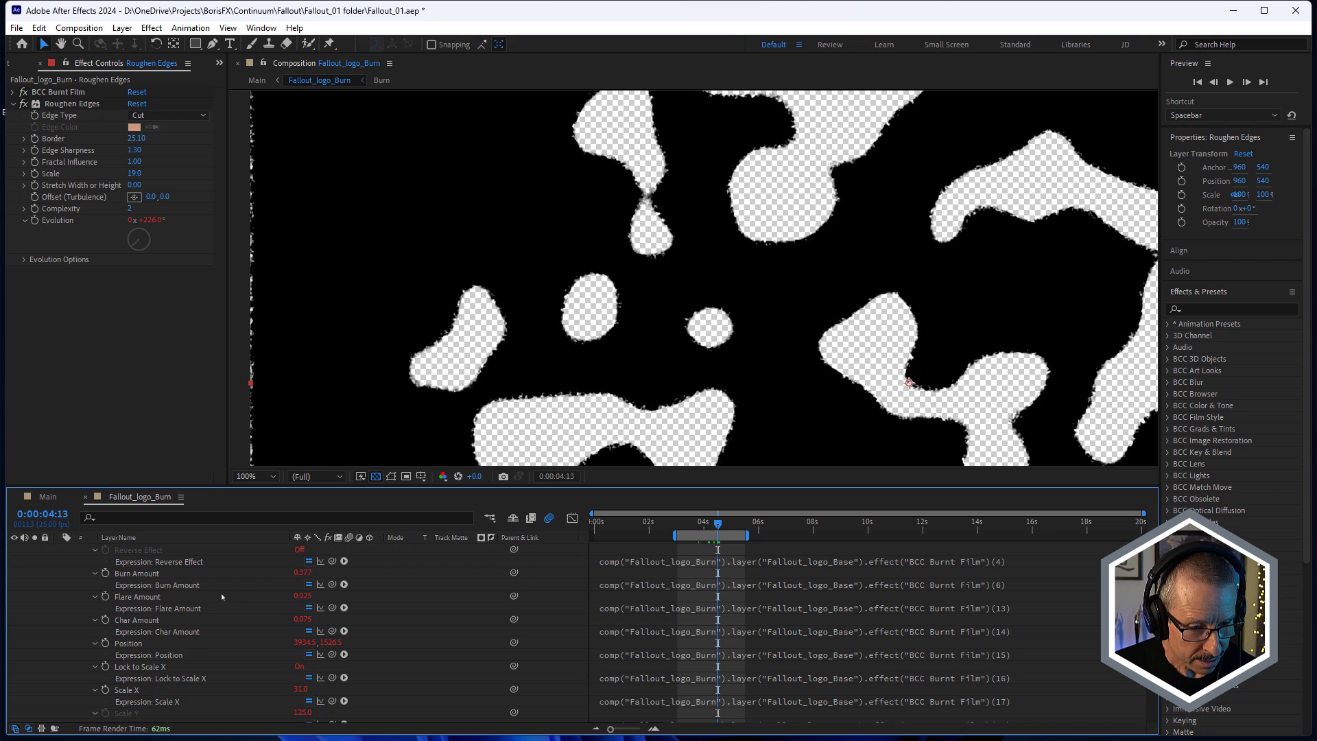
pyautogui.scroll(-3, 220, 586)
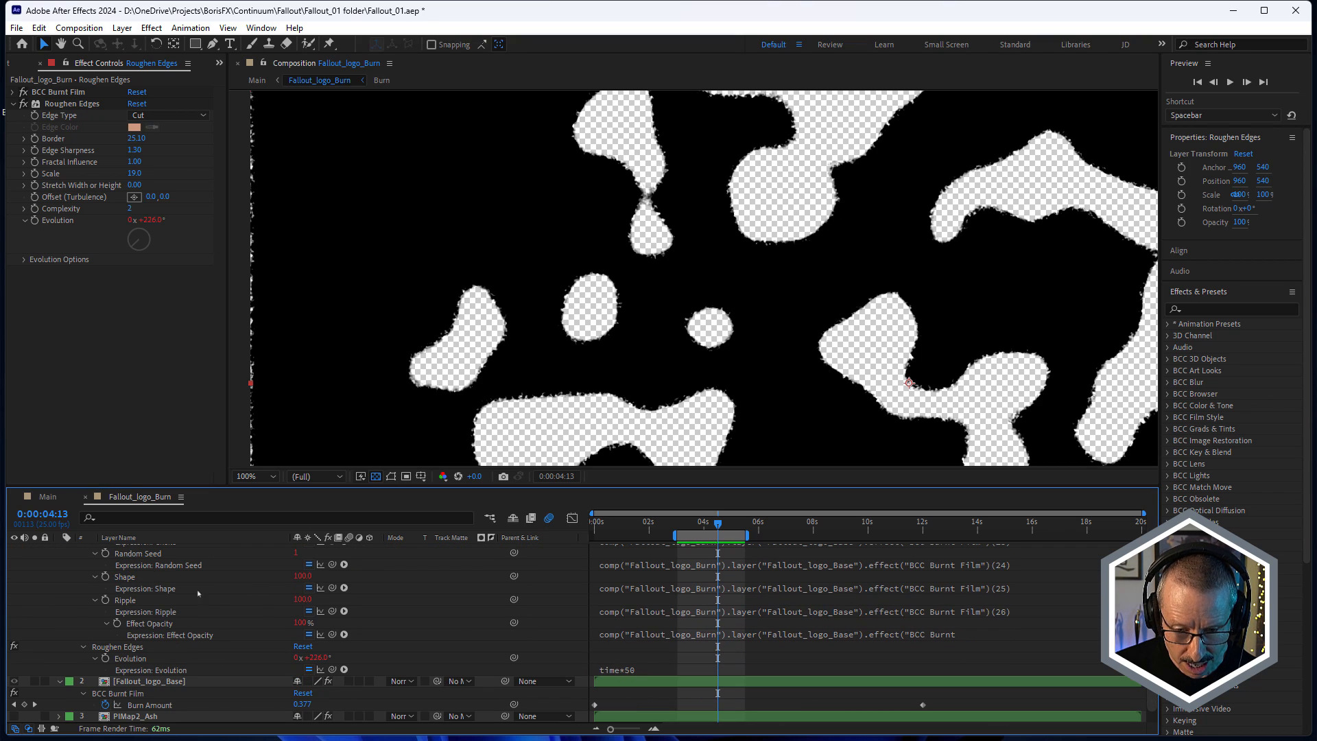
pyautogui.scroll(8, 198, 592)
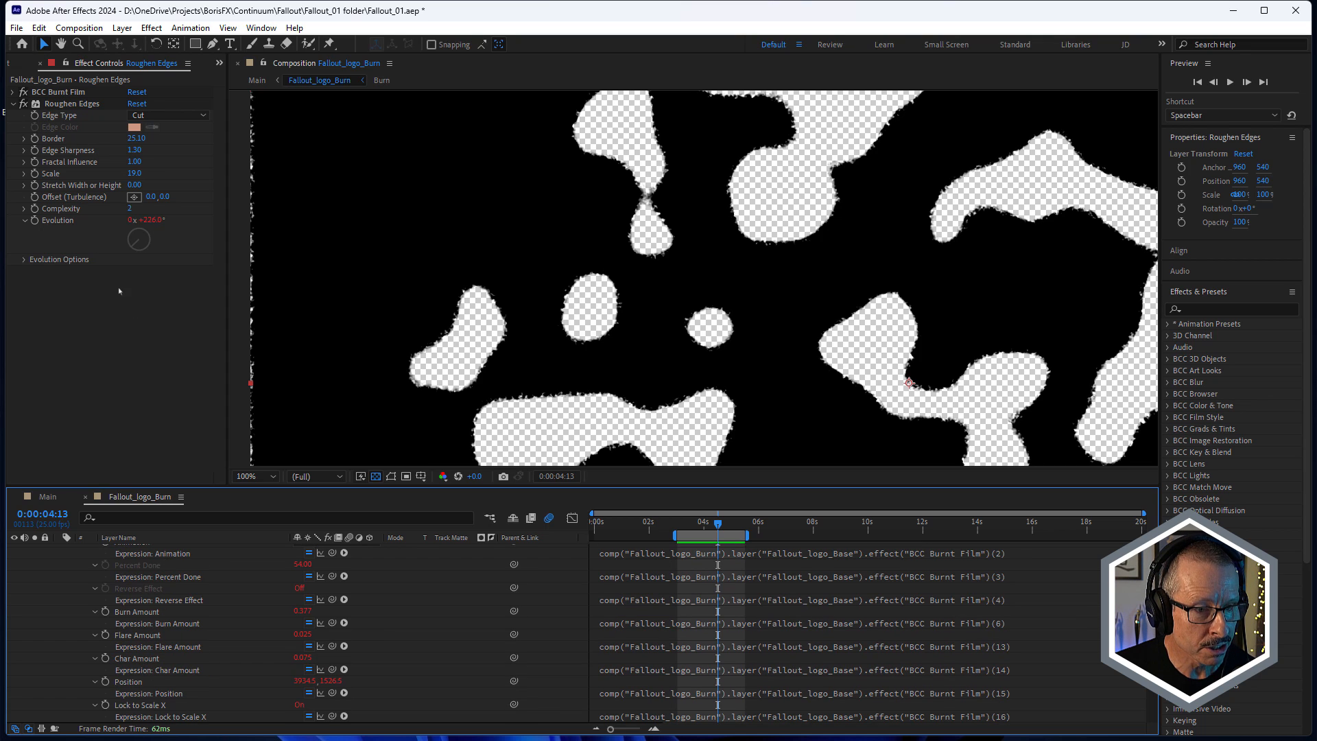
pyautogui.moveTo(717, 523)
pyautogui.mouseDown()
pyautogui.moveTo(694, 526)
pyautogui.moveTo(712, 541)
pyautogui.mouseUp()
pyautogui.scroll(2, 90, 607)
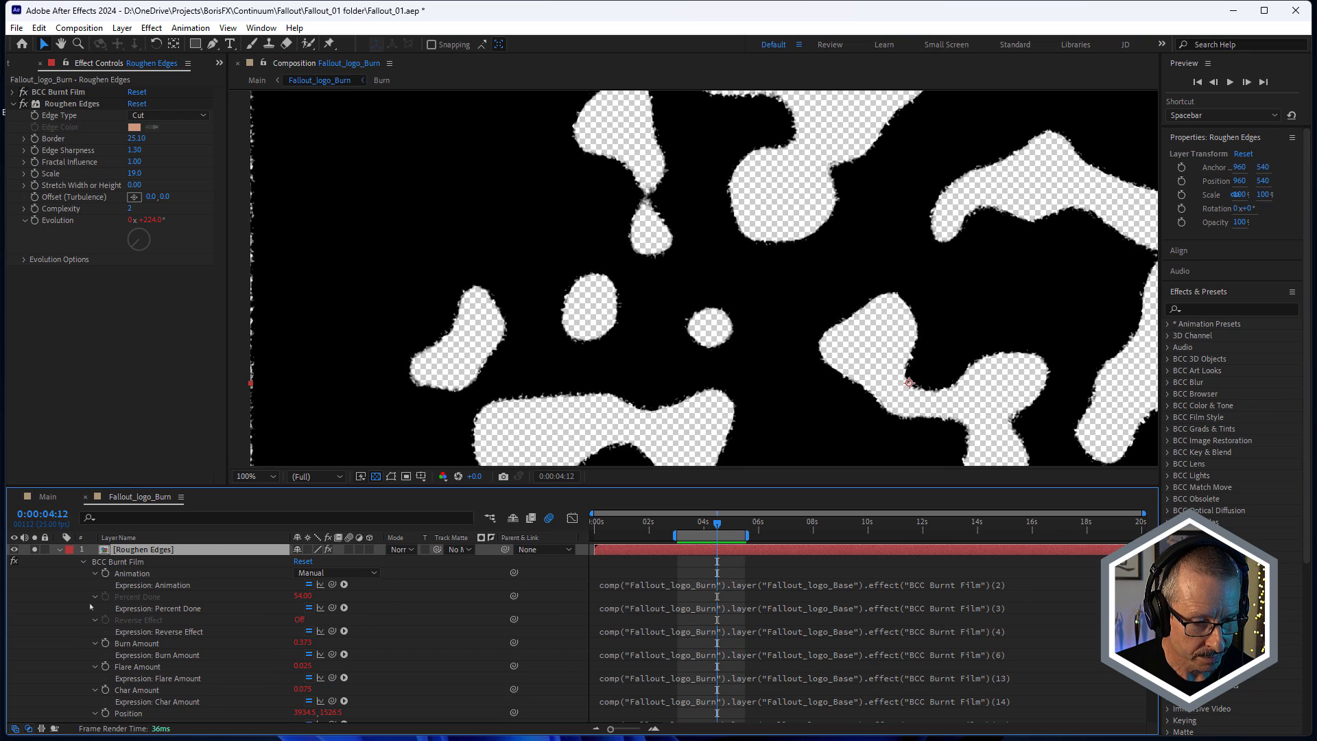
# Step: Collapse the Roughen Edges layer, select Fallout_logo_Base, and unsolo and hide Roughen Edges to show the burnt logo
pyautogui.click(60, 550)
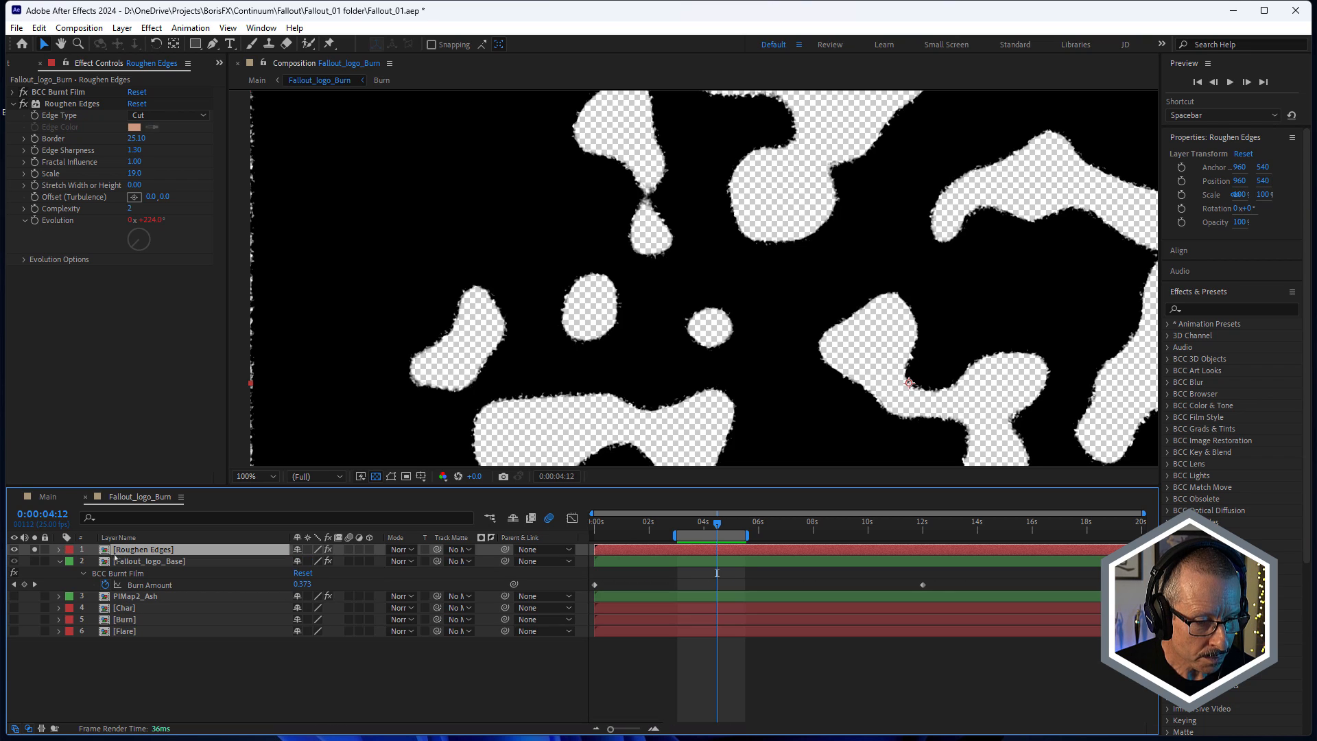
pyautogui.click(131, 563)
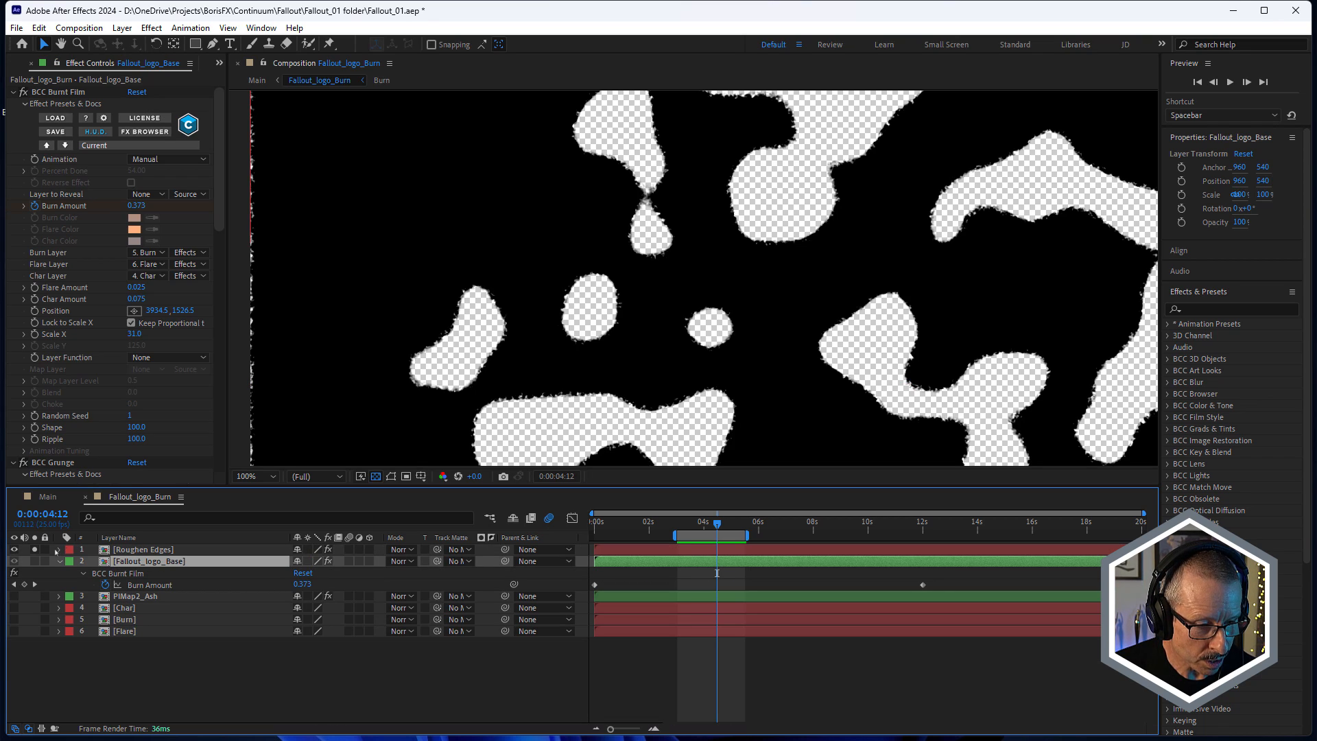
pyautogui.click(34, 550)
pyautogui.click(14, 549)
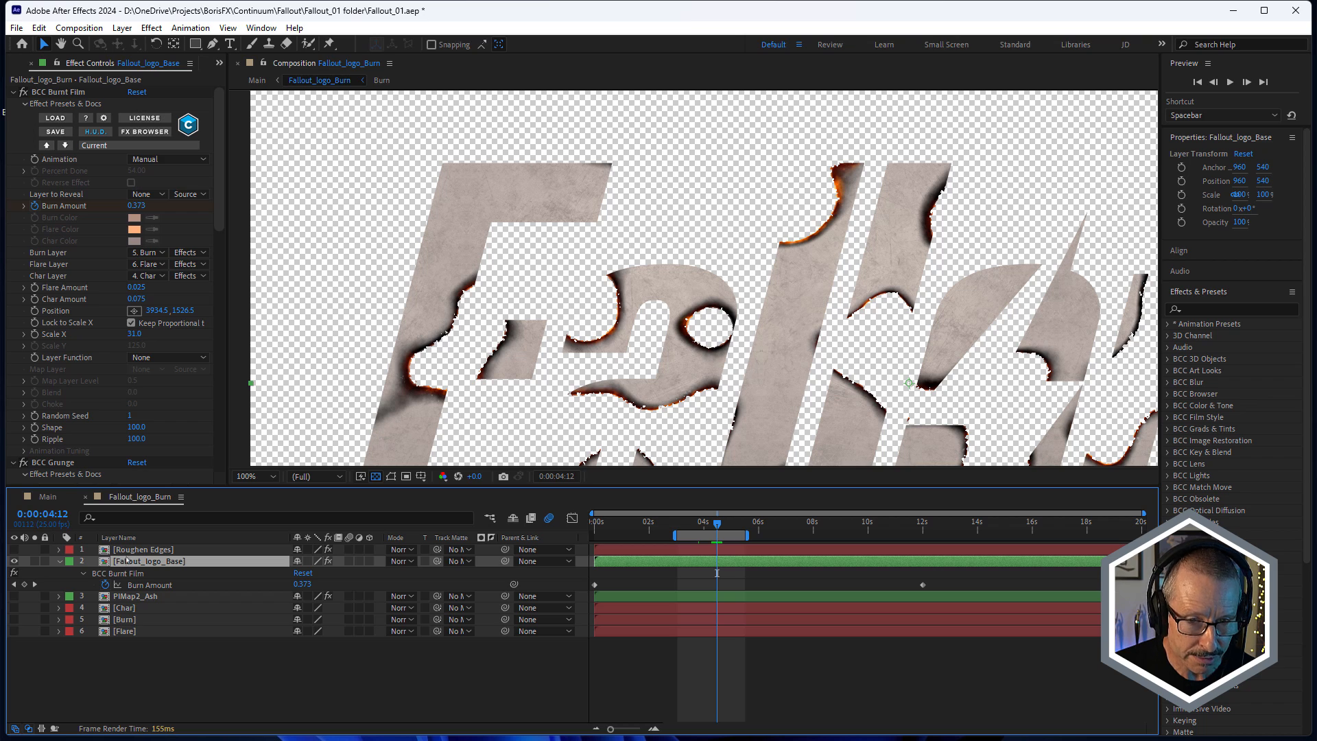
# Step: Review the BCC Grunge erosion settings of Fallout_logo_Base, checking the Erosion Layer choice and its Effects & Masks source option
pyautogui.scroll(2, 443, 317)
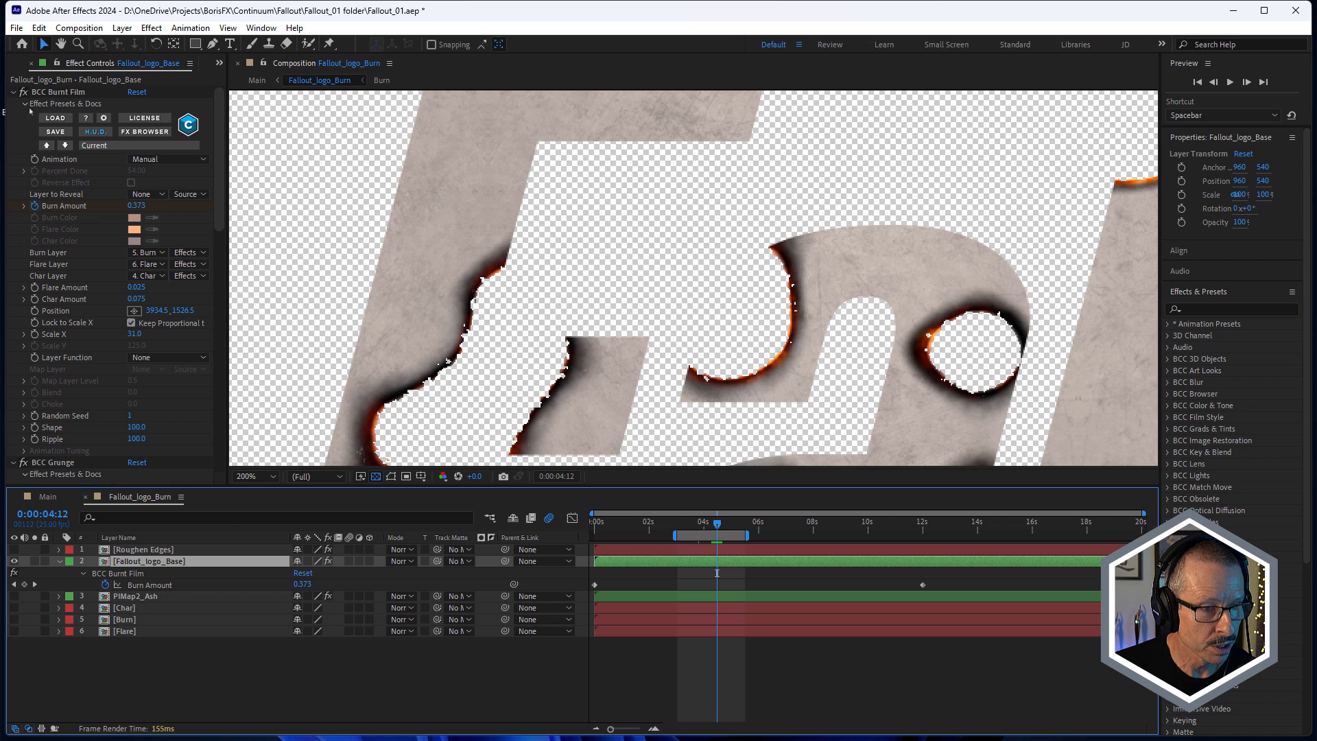
pyautogui.click(13, 92)
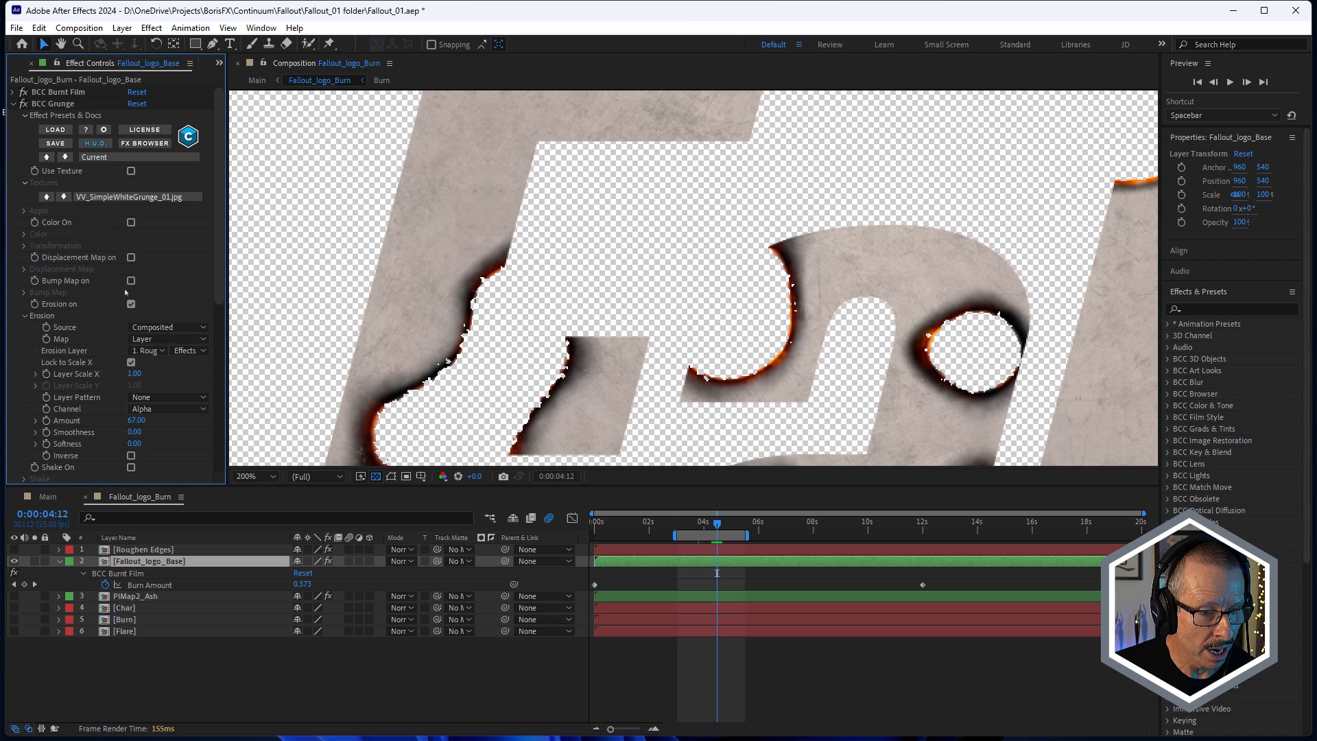
pyautogui.click(145, 351)
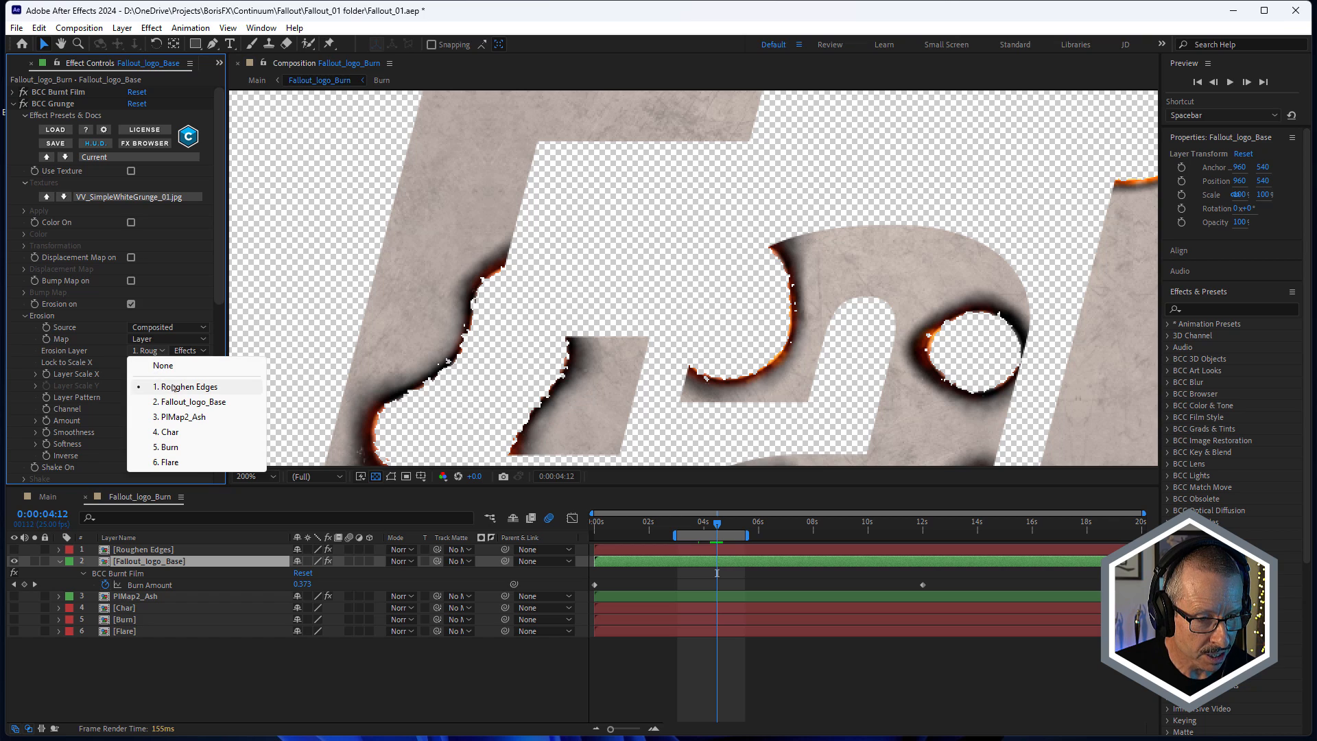
pyautogui.click(93, 327)
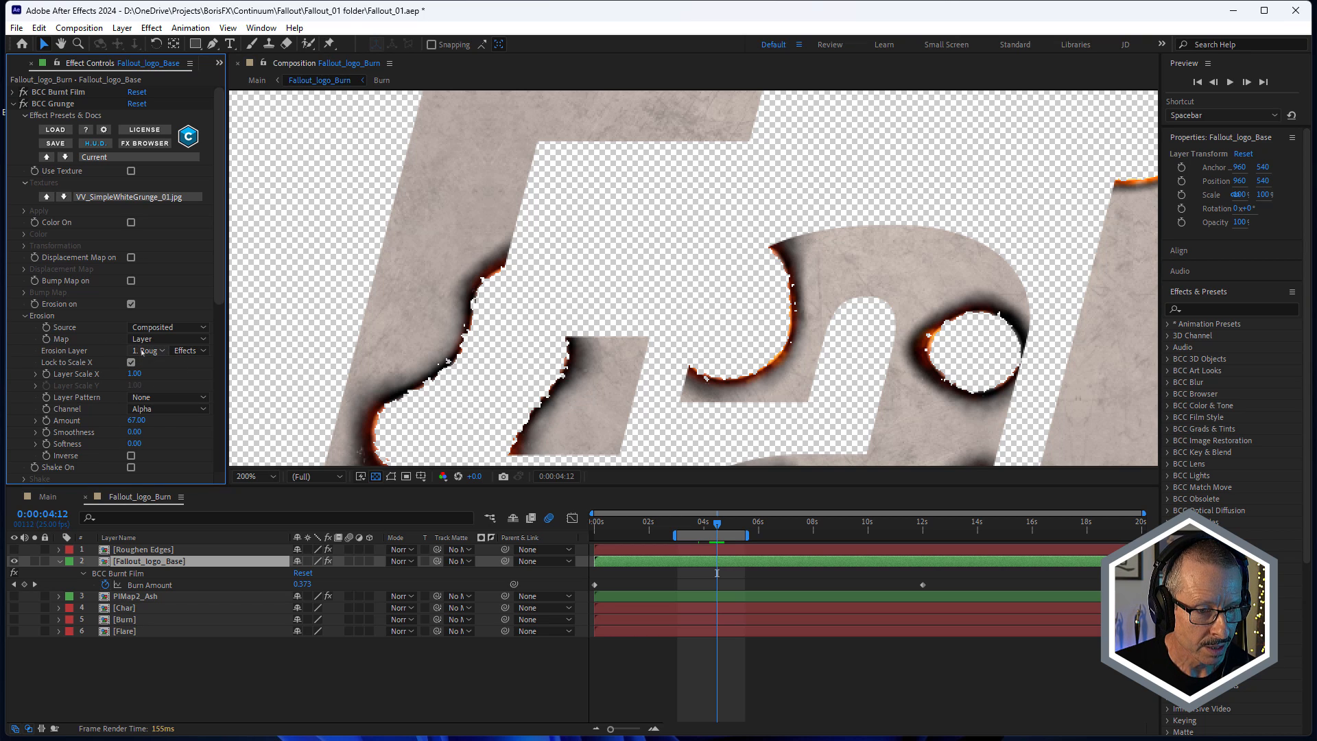
pyautogui.click(189, 352)
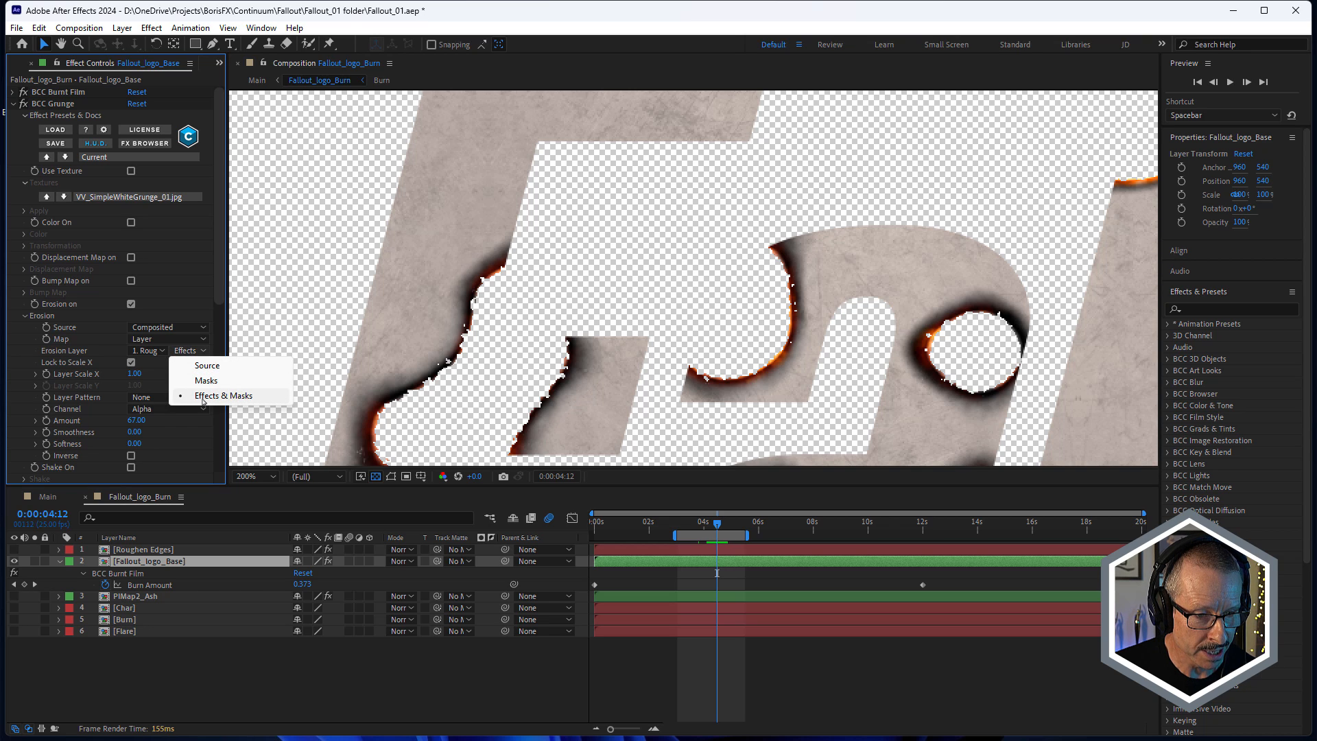
pyautogui.click(105, 323)
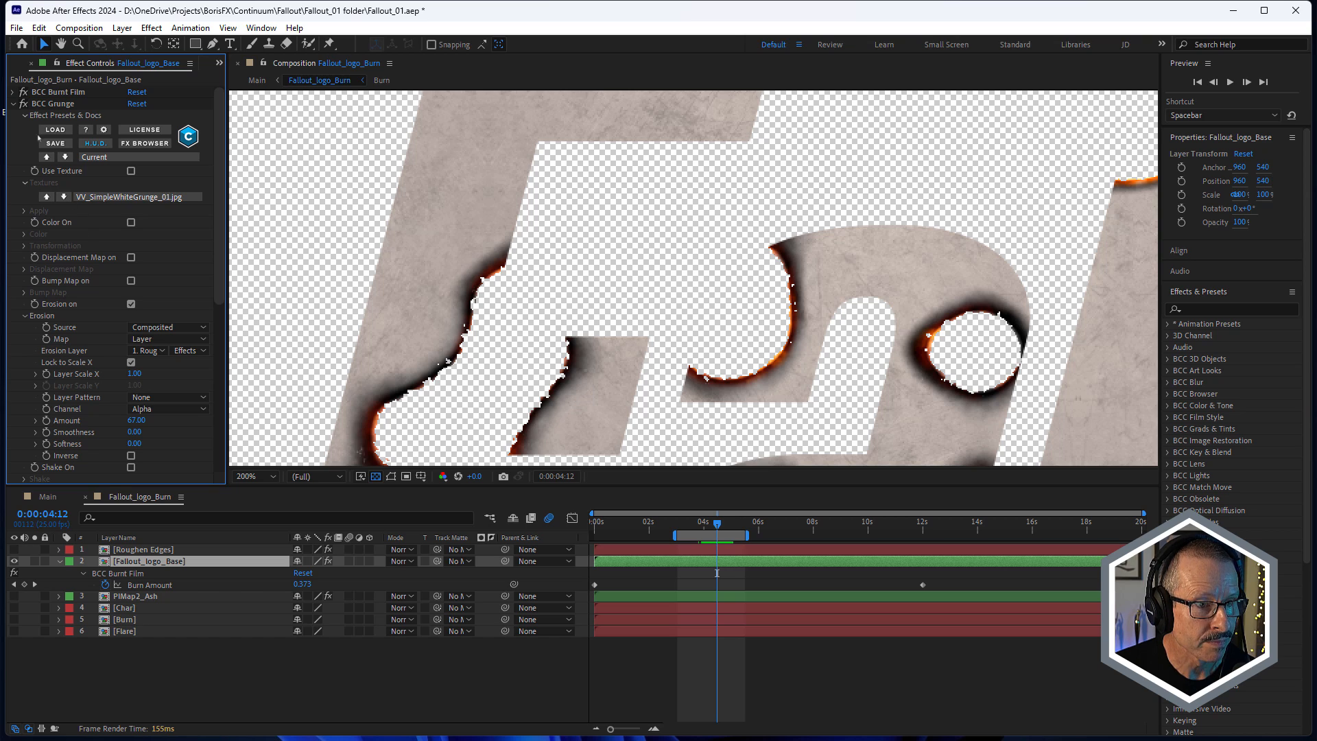
# Step: Compare the burnt hole edges up close with BCC Grunge turned off and on
pyautogui.click(23, 104)
pyautogui.click(23, 103)
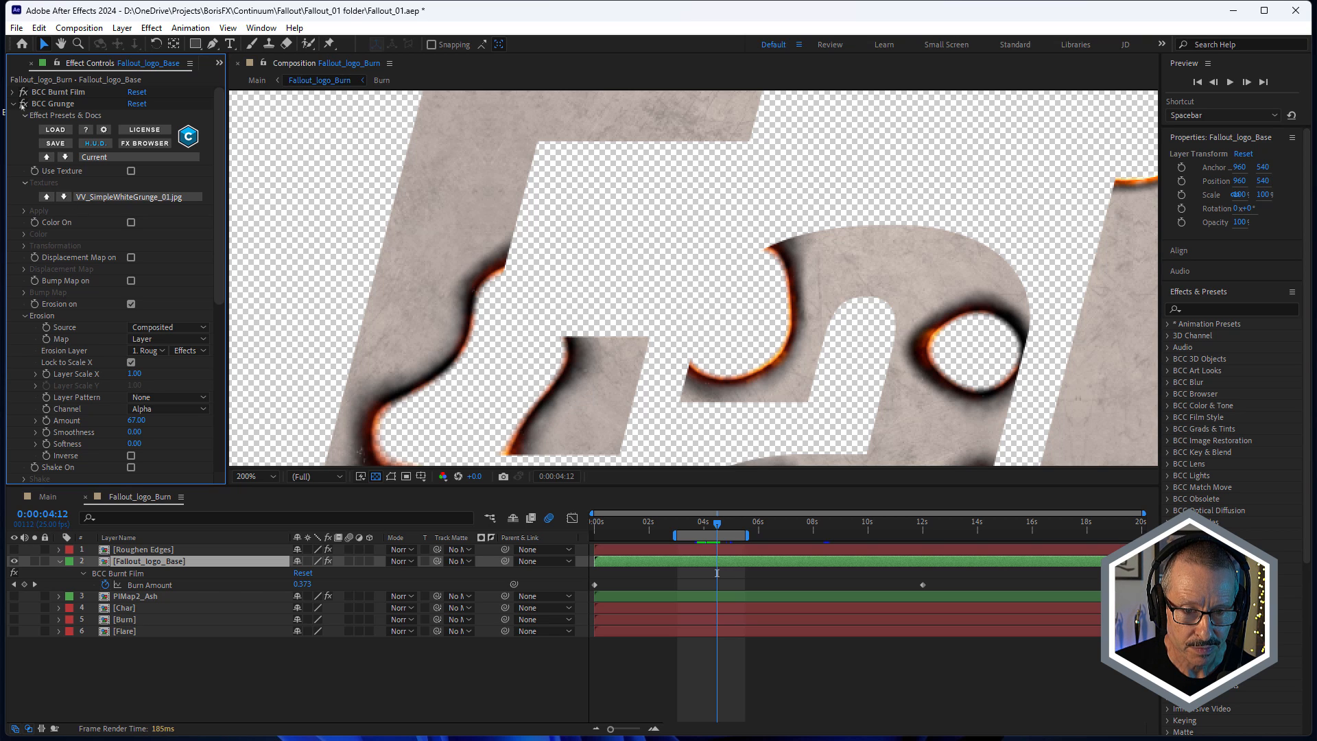
pyautogui.scroll(2, 363, 434)
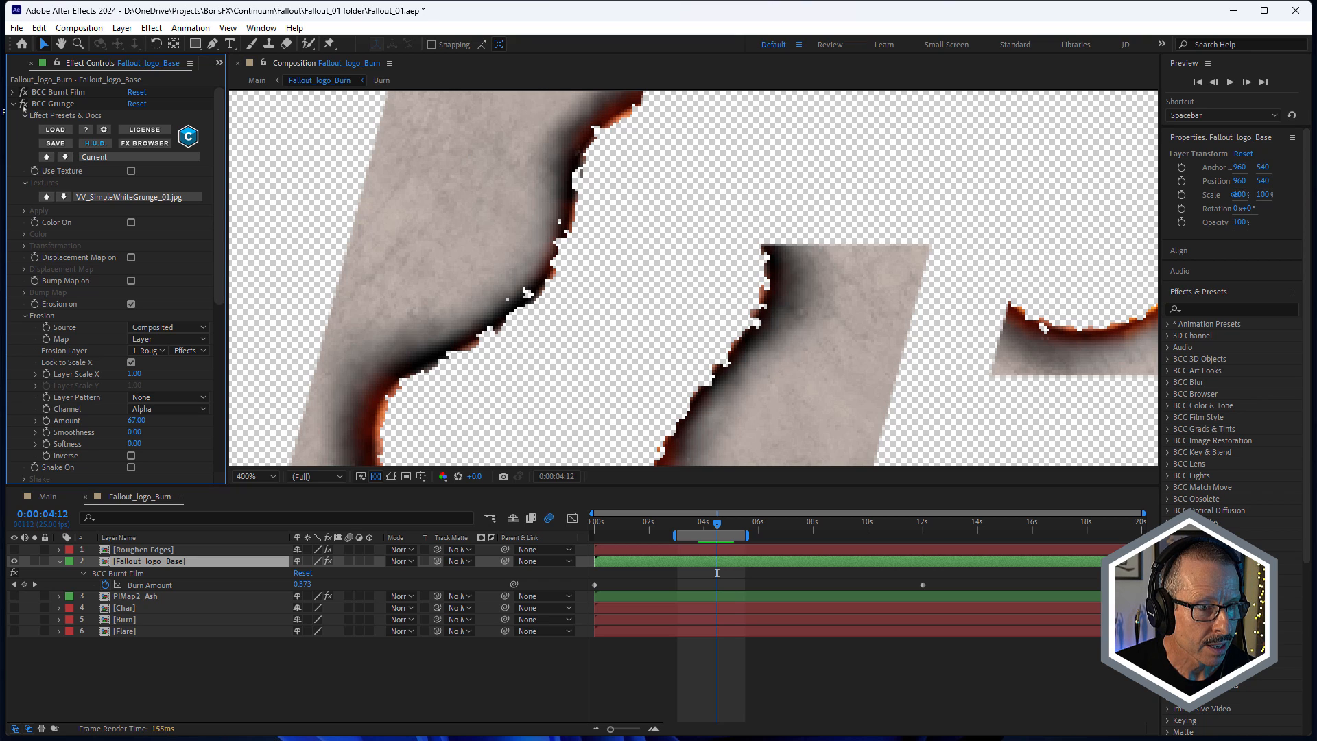
pyautogui.click(23, 104)
pyautogui.click(23, 103)
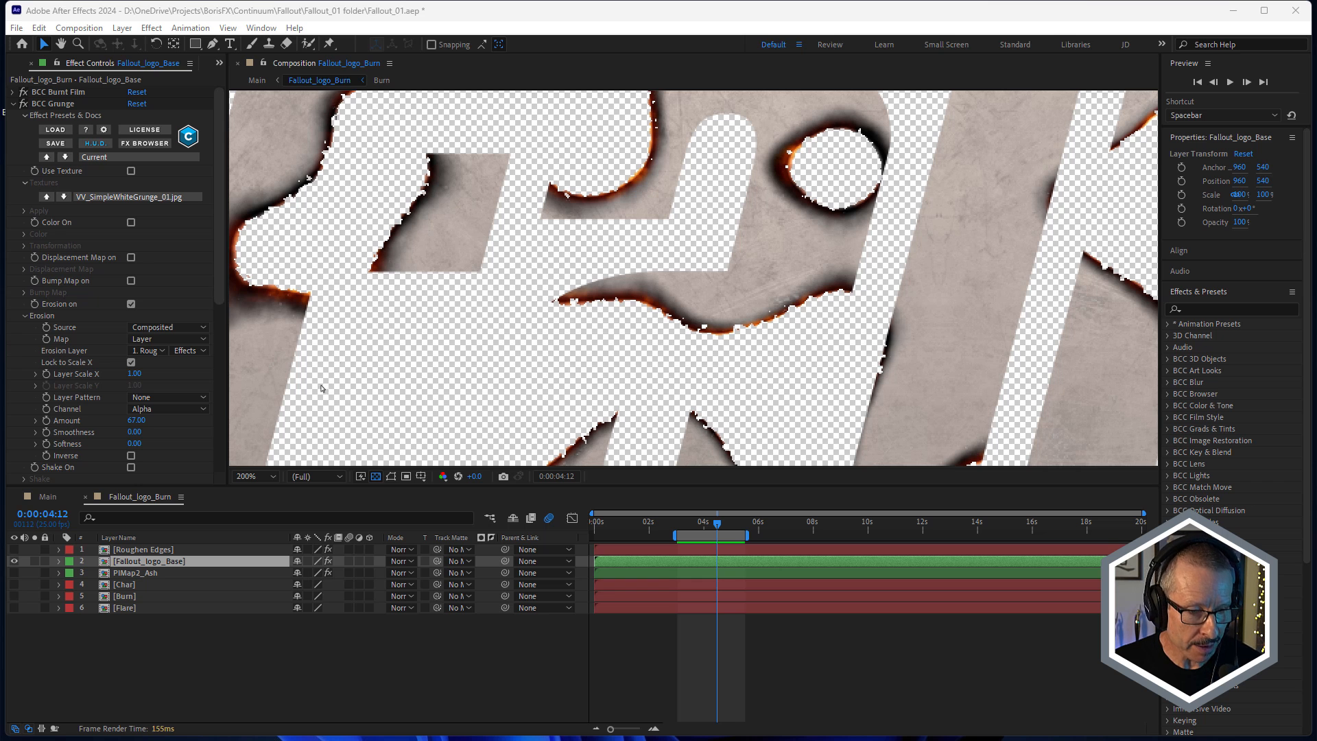
# Step: Make the PIMap2_Ash layer visible, preview its ash particles over the burning logo, and solo the layer
pyautogui.click(133, 574)
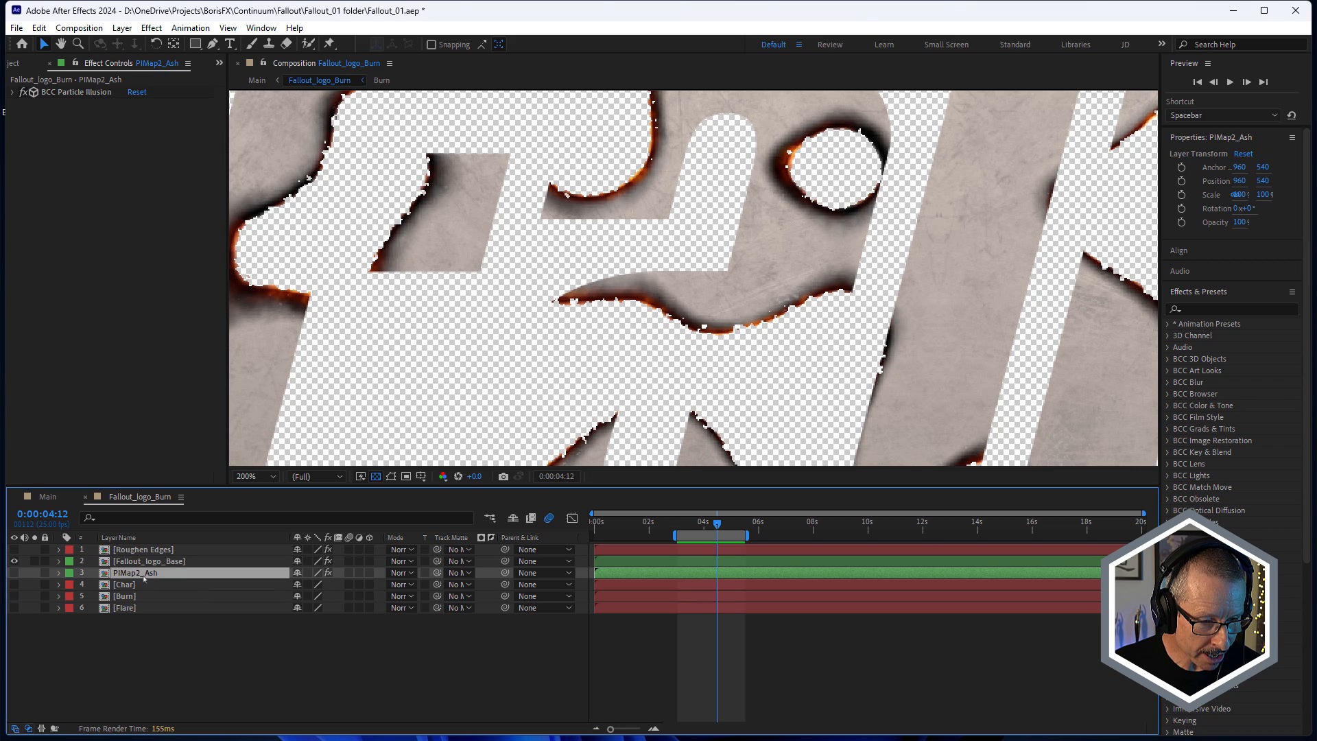
pyautogui.click(15, 573)
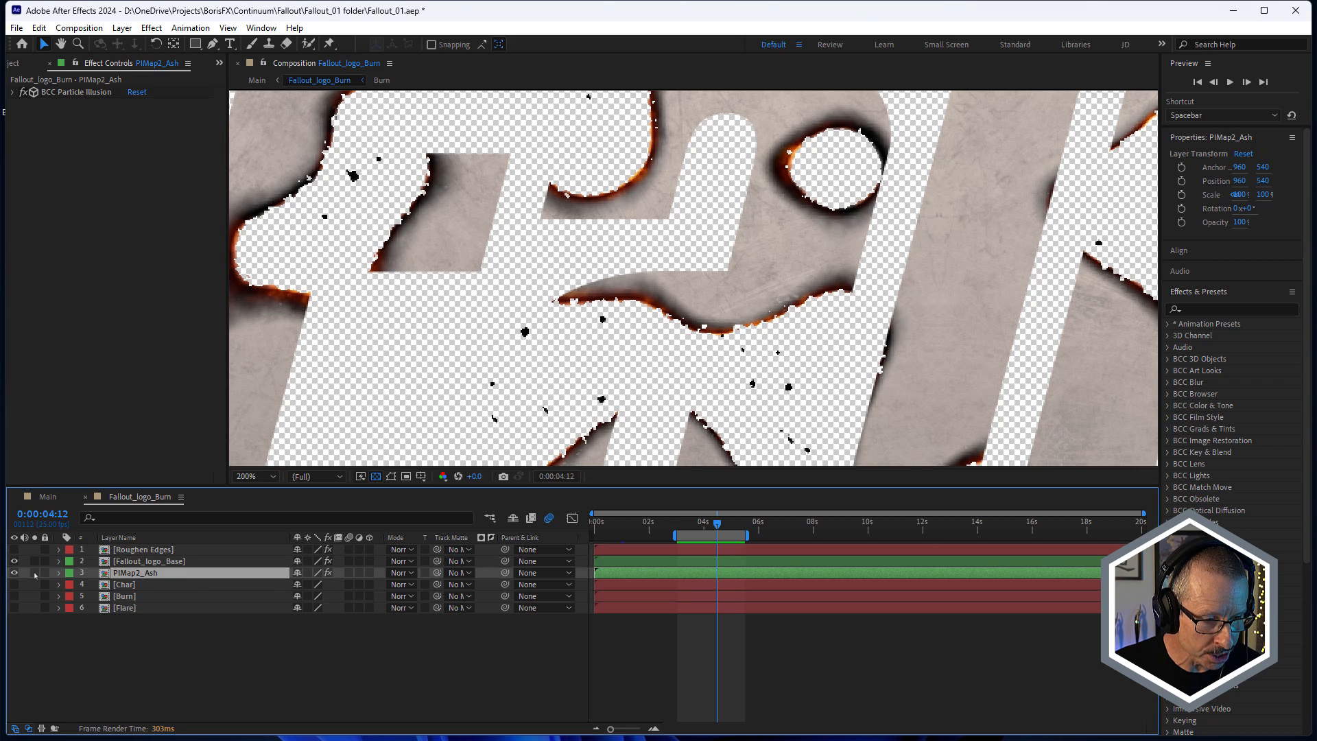
pyautogui.moveTo(691, 530); pyautogui.dragTo(702, 537)
pyautogui.press('space')
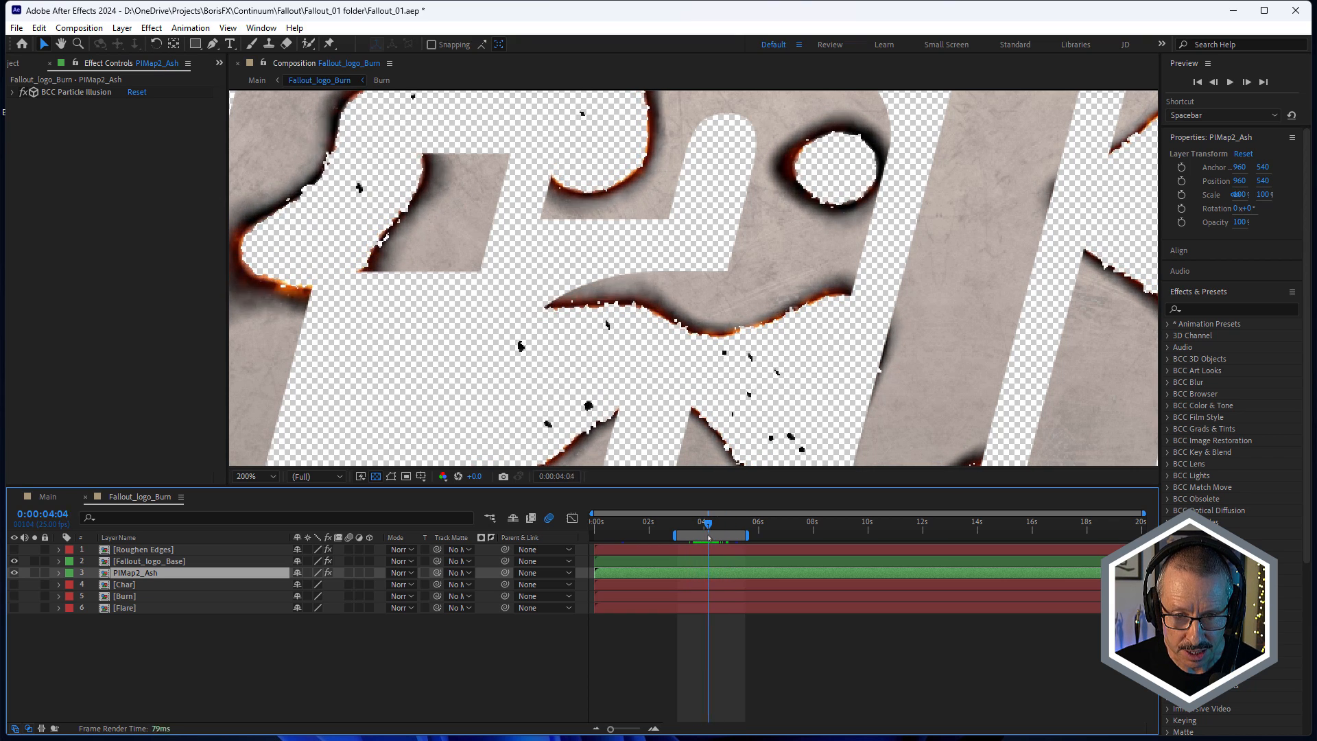
pyautogui.scroll(-2, 577, 328)
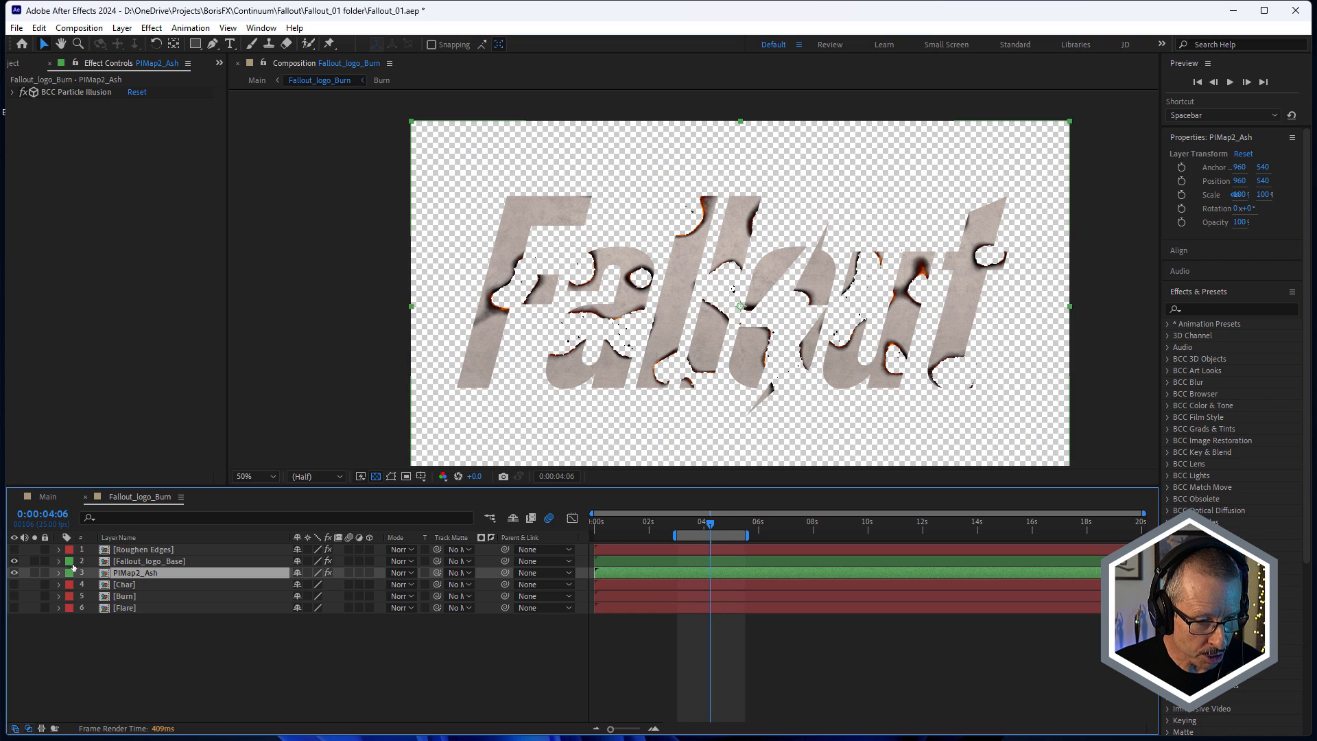
pyautogui.click(35, 573)
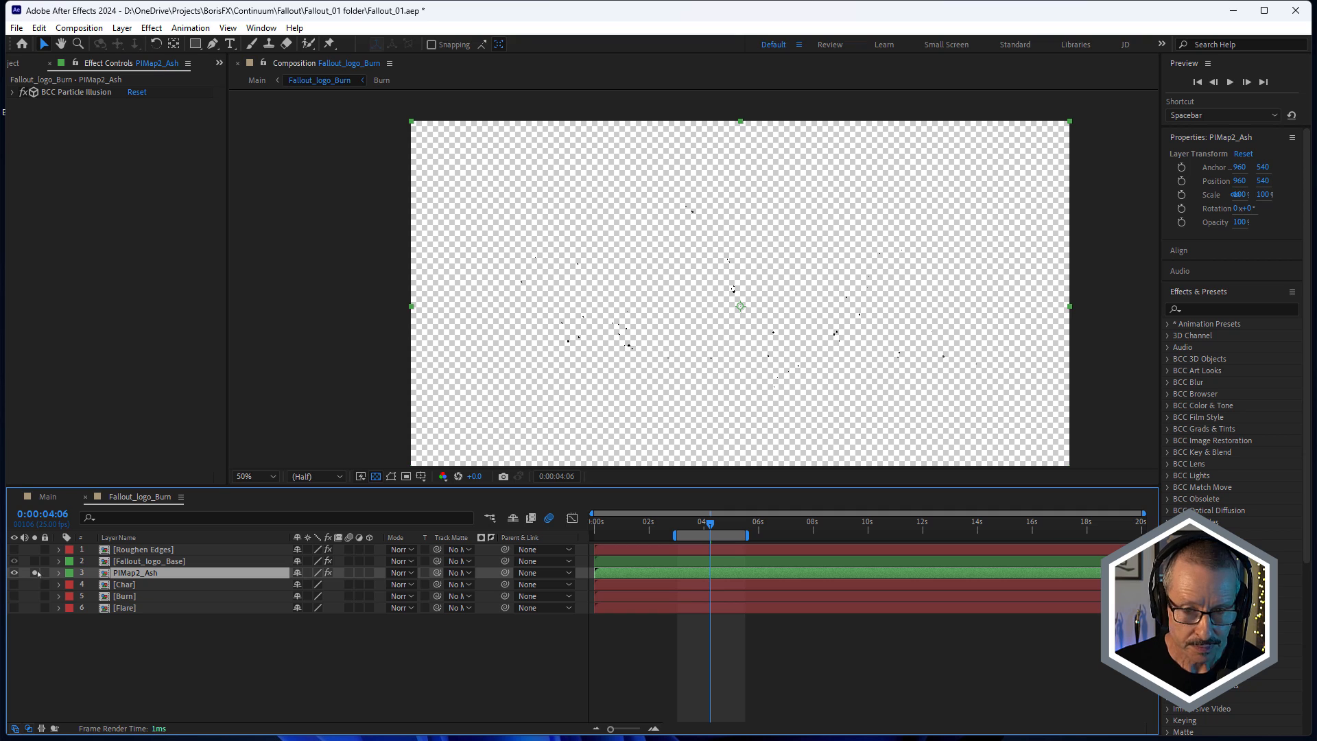
# Step: Open the PIMap 2 composition and examine the source of its Fallout_logo_Base layer and that layer's Set Matte settings
pyautogui.doubleClick(117, 573)
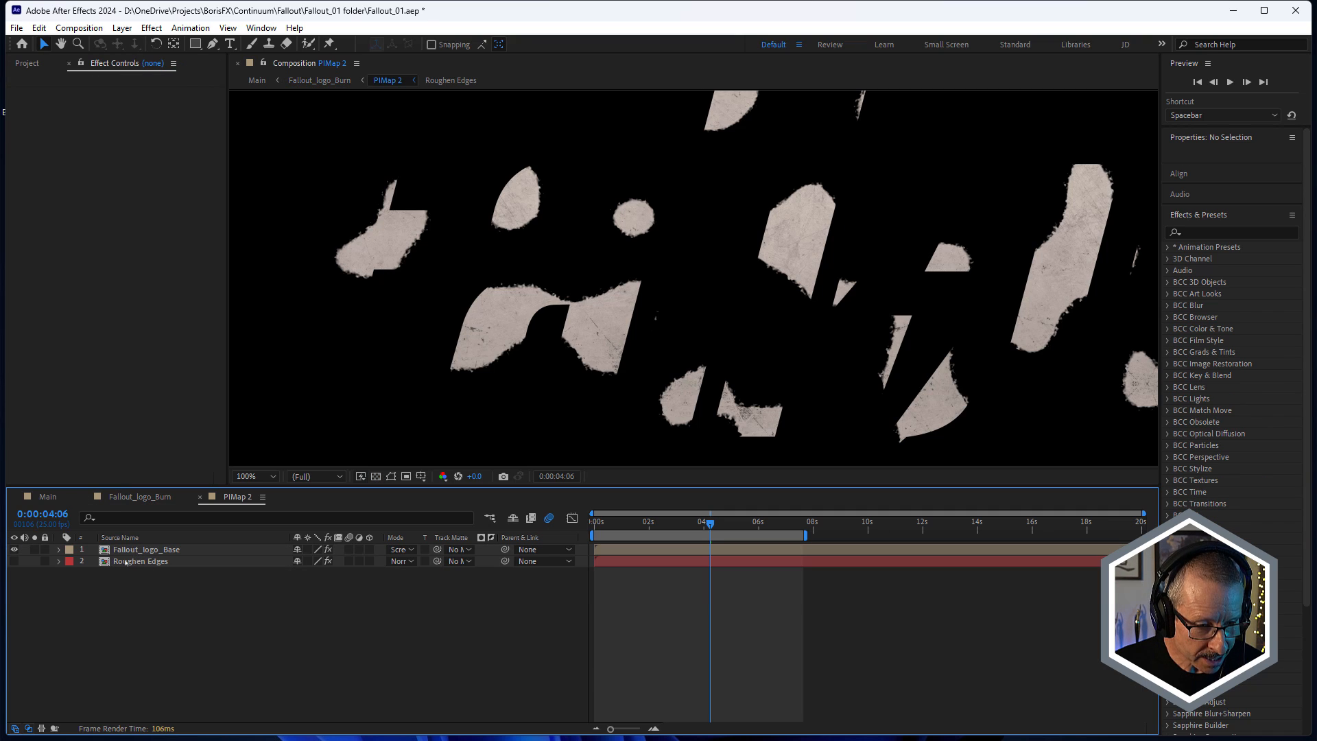
pyautogui.click(131, 549)
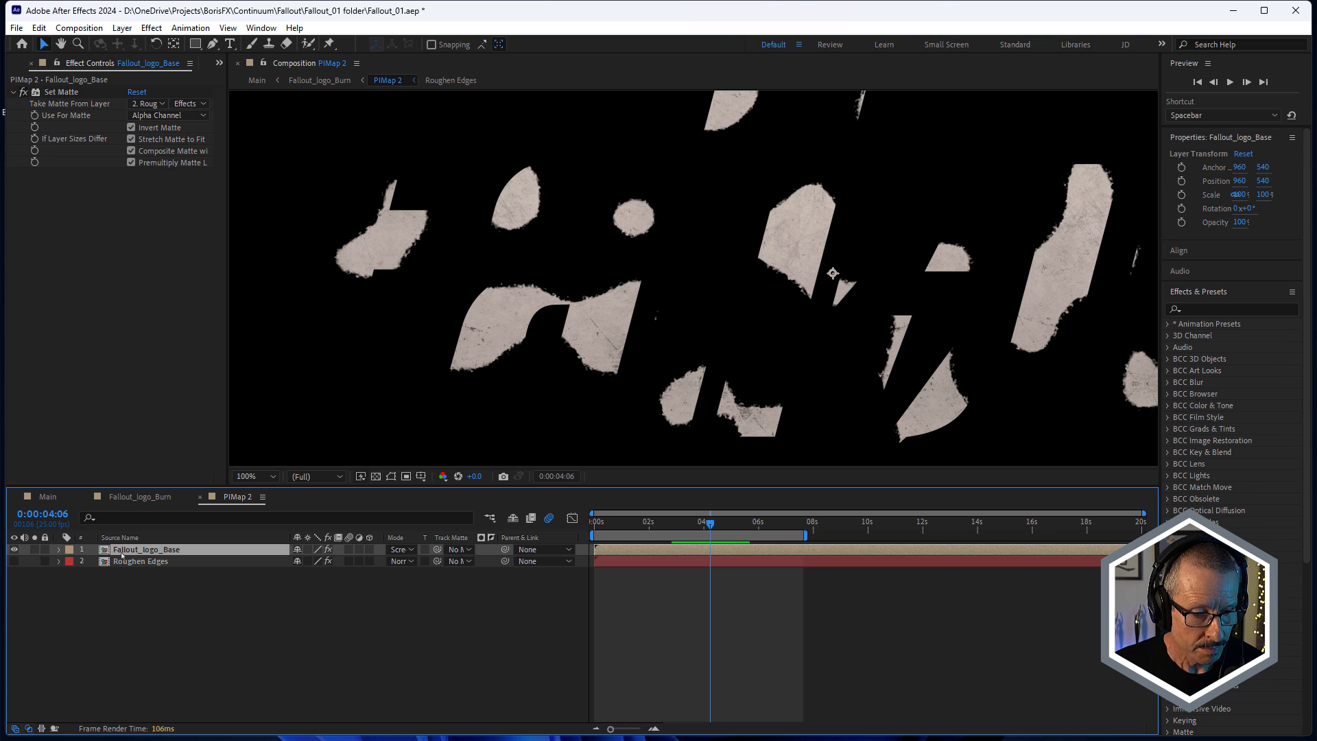
pyautogui.doubleClick(122, 550)
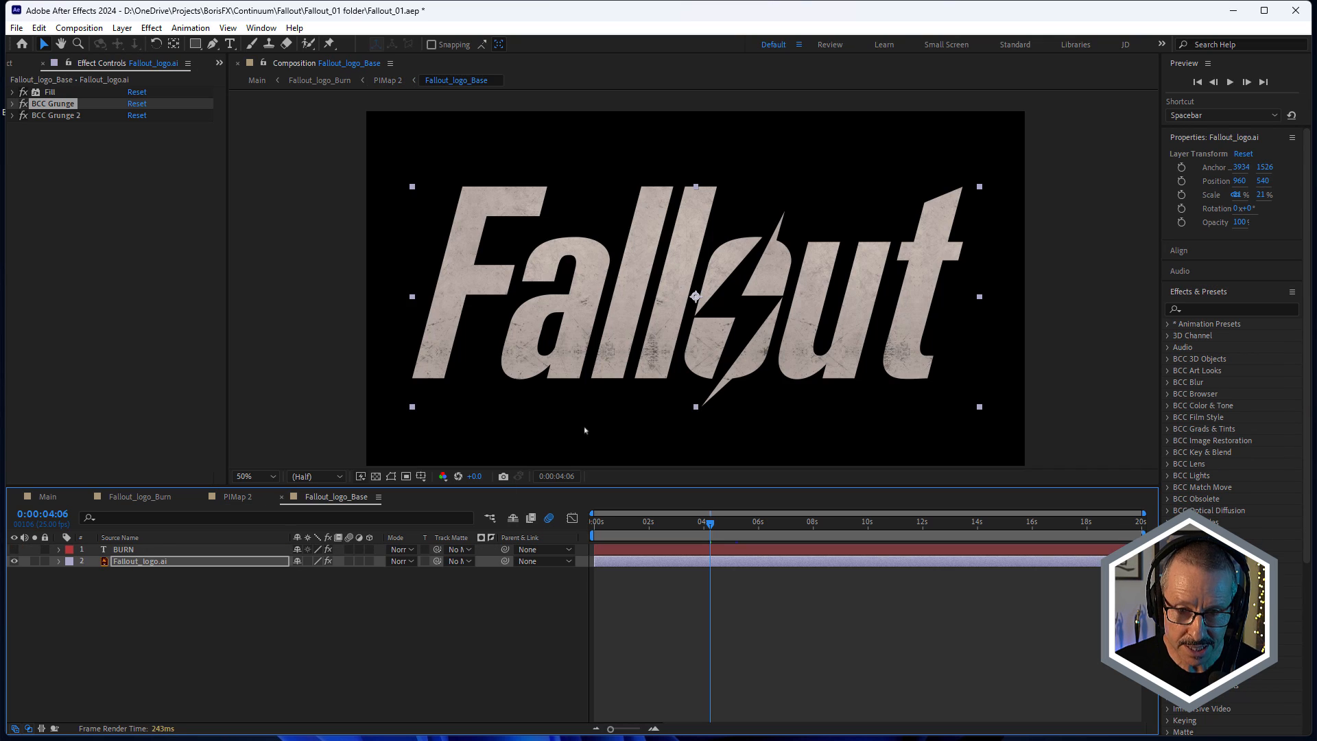
pyautogui.click(282, 496)
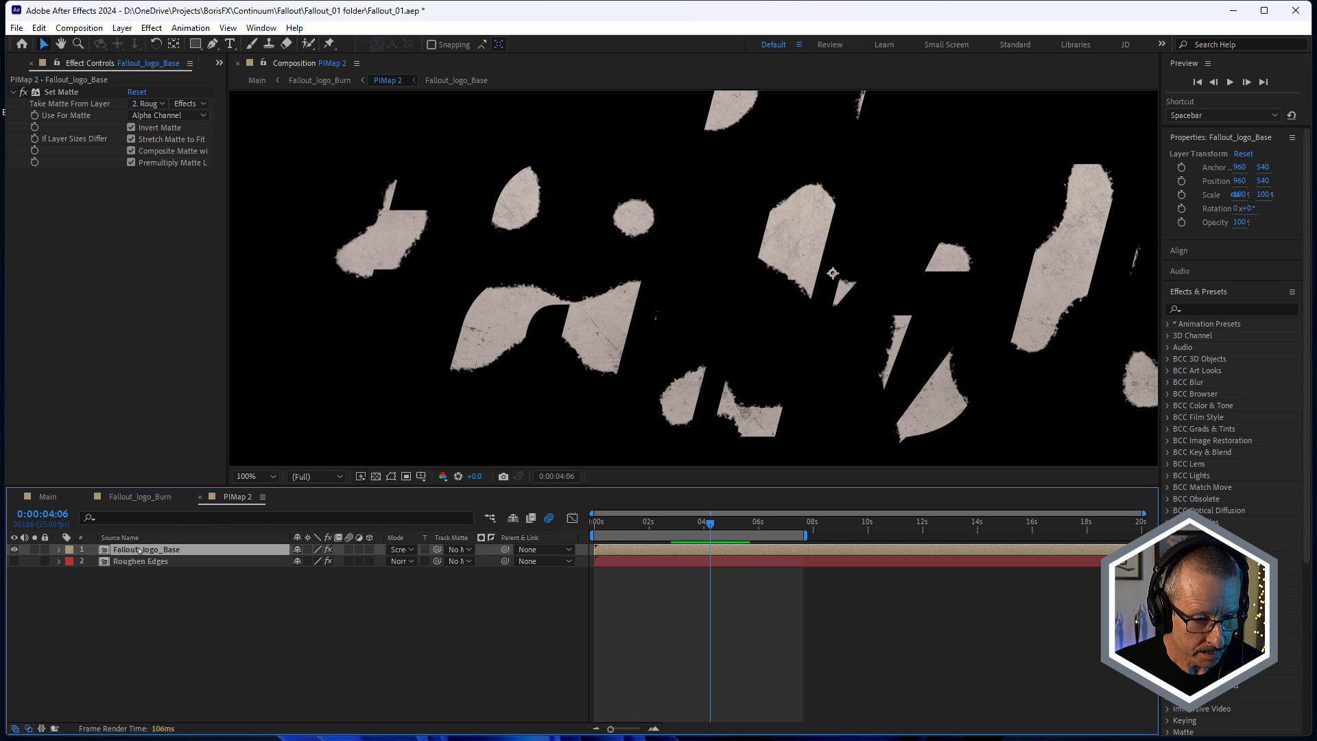
pyautogui.click(24, 93)
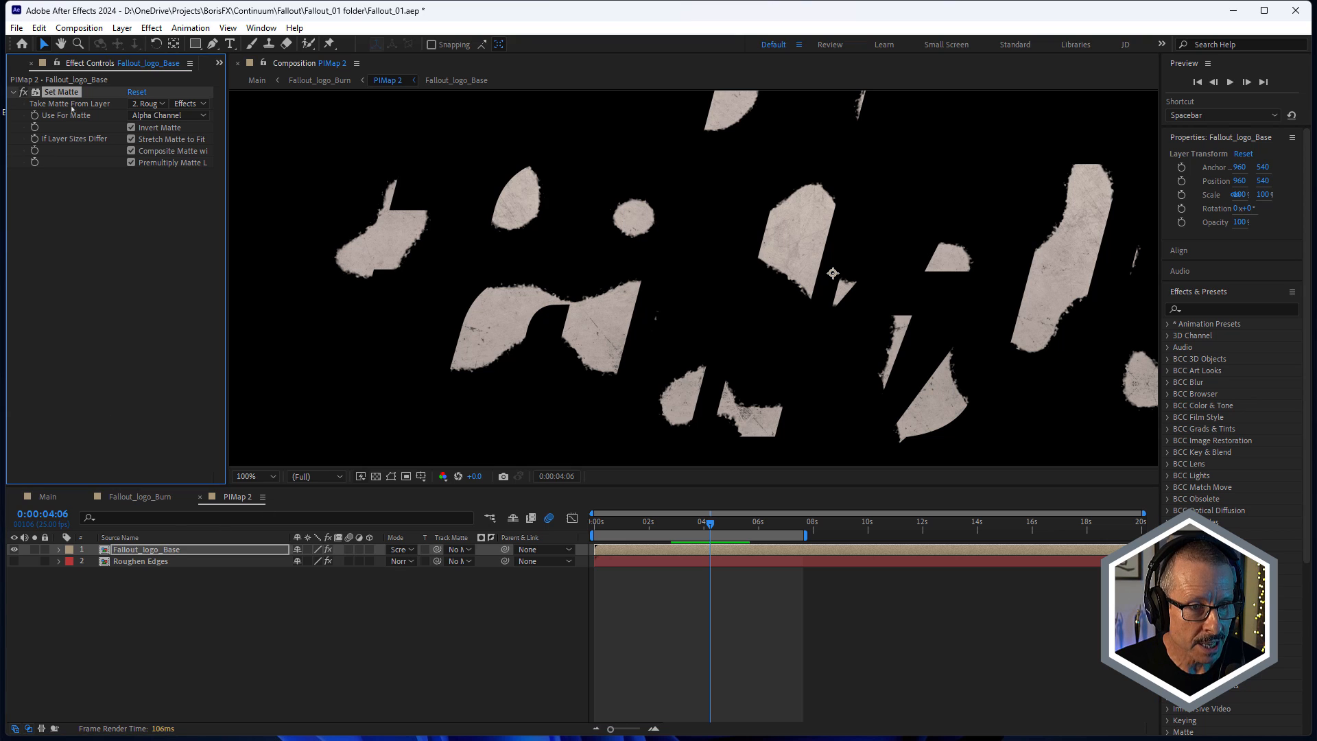
pyautogui.click(147, 104)
pyautogui.click(92, 224)
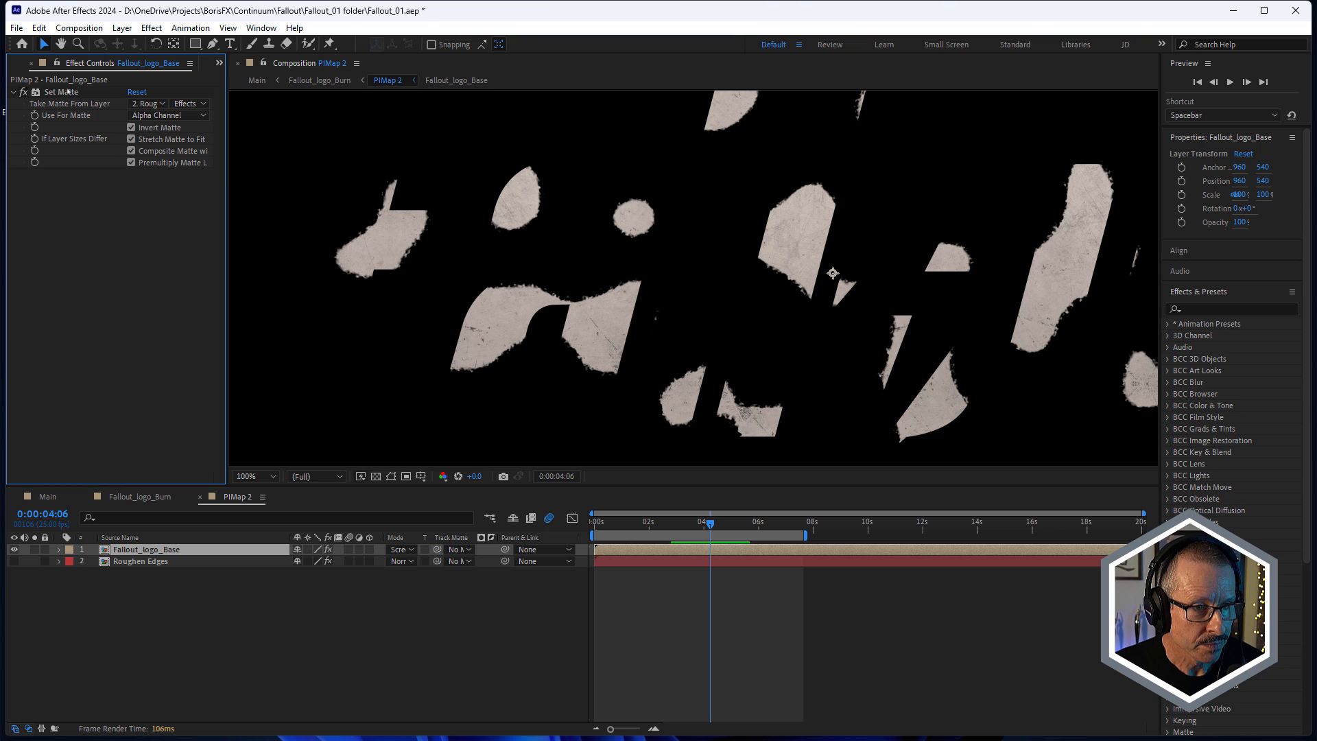
# Step: Compare the Set Matte result on Fallout_logo_Base with Invert Matte off and on, with the current time at 0:00:04:12
pyautogui.click(130, 128)
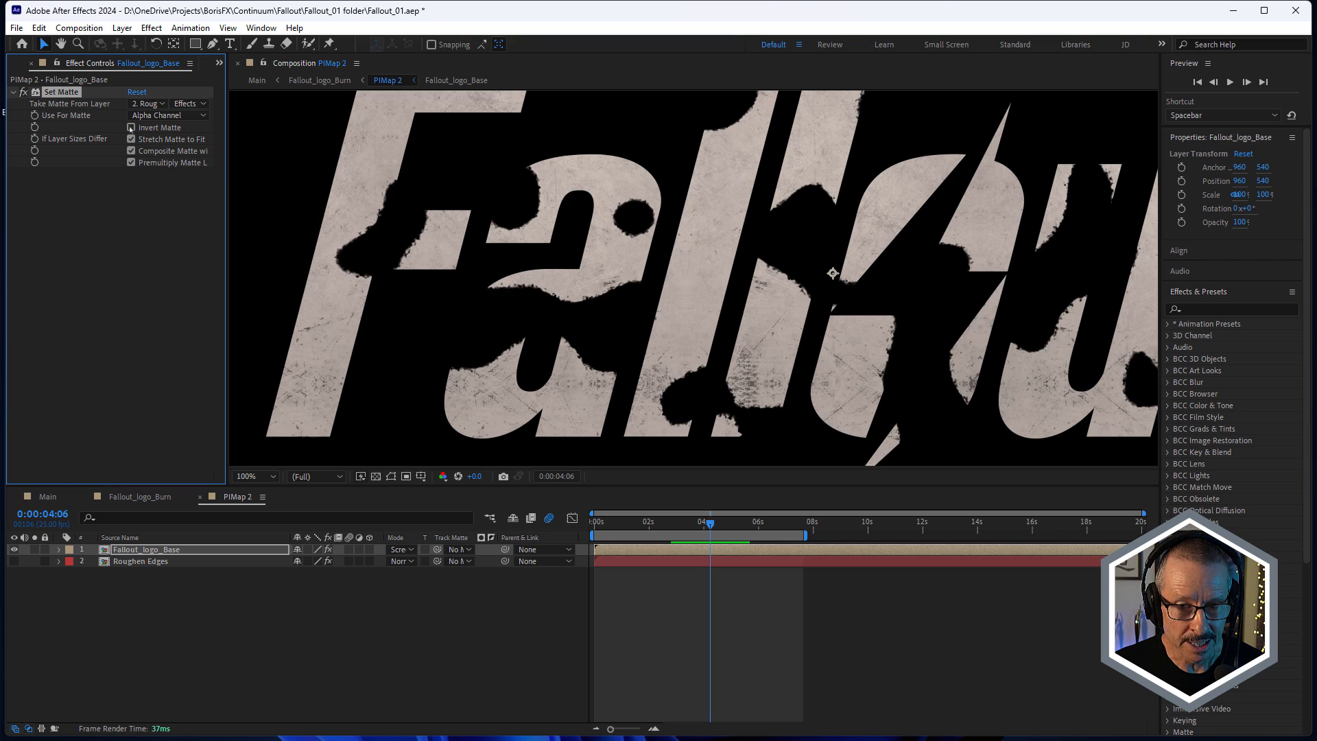
pyautogui.moveTo(716, 524)
pyautogui.mouseDown()
pyautogui.moveTo(758, 526)
pyautogui.moveTo(697, 526)
pyautogui.moveTo(758, 526)
pyautogui.moveTo(719, 547)
pyautogui.mouseUp()
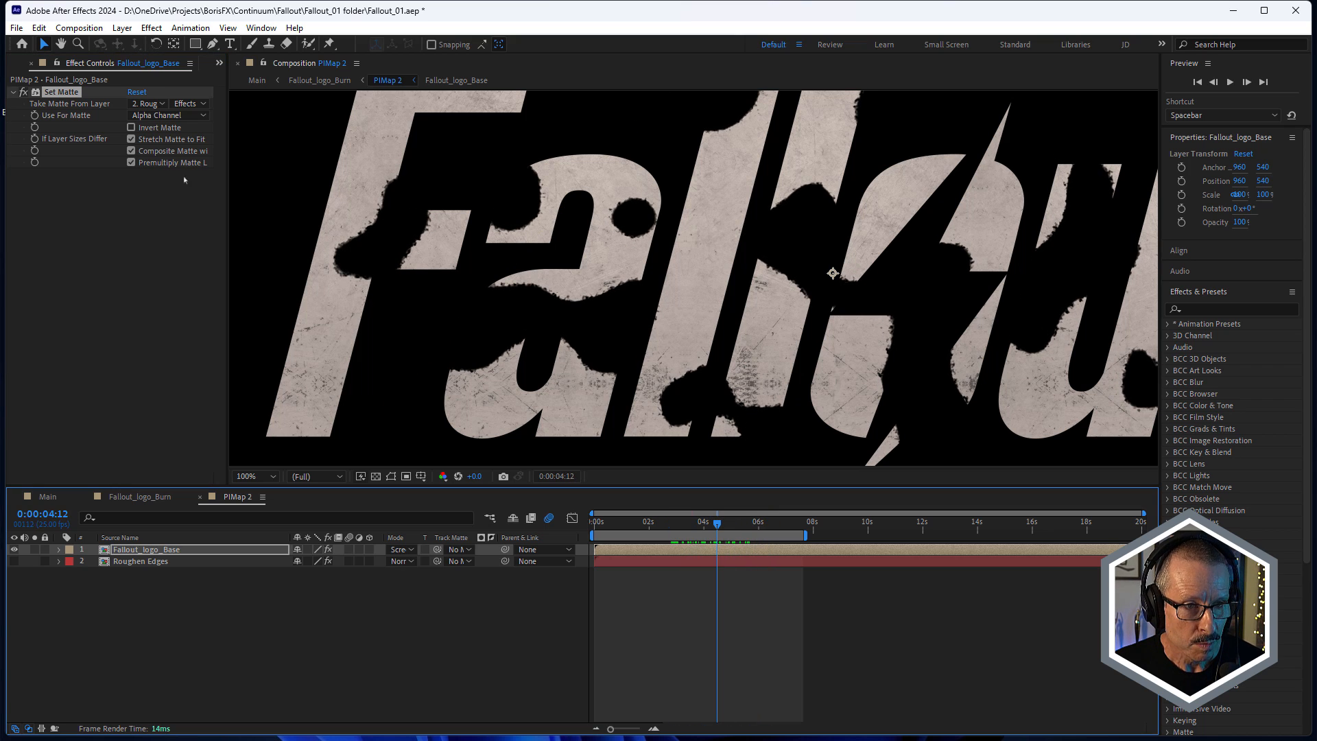
pyautogui.click(132, 127)
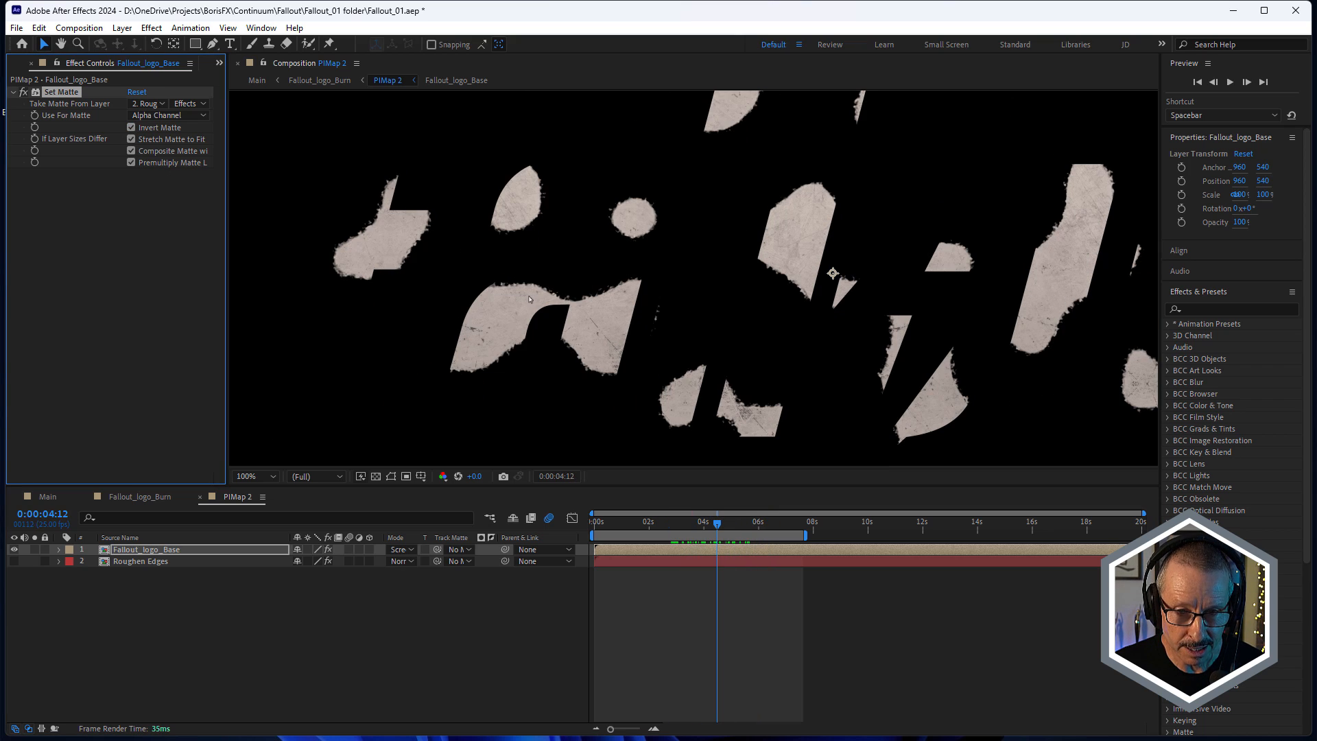
# Step: Scrub PIMap 2 forward to 0:00:05:13 to watch the matted pieces change, and inspect the Roughen Edges layer's effects
pyautogui.moveTo(717, 539)
pyautogui.mouseDown()
pyautogui.moveTo(692, 540)
pyautogui.moveTo(748, 551)
pyautogui.moveTo(722, 550)
pyautogui.mouseUp()
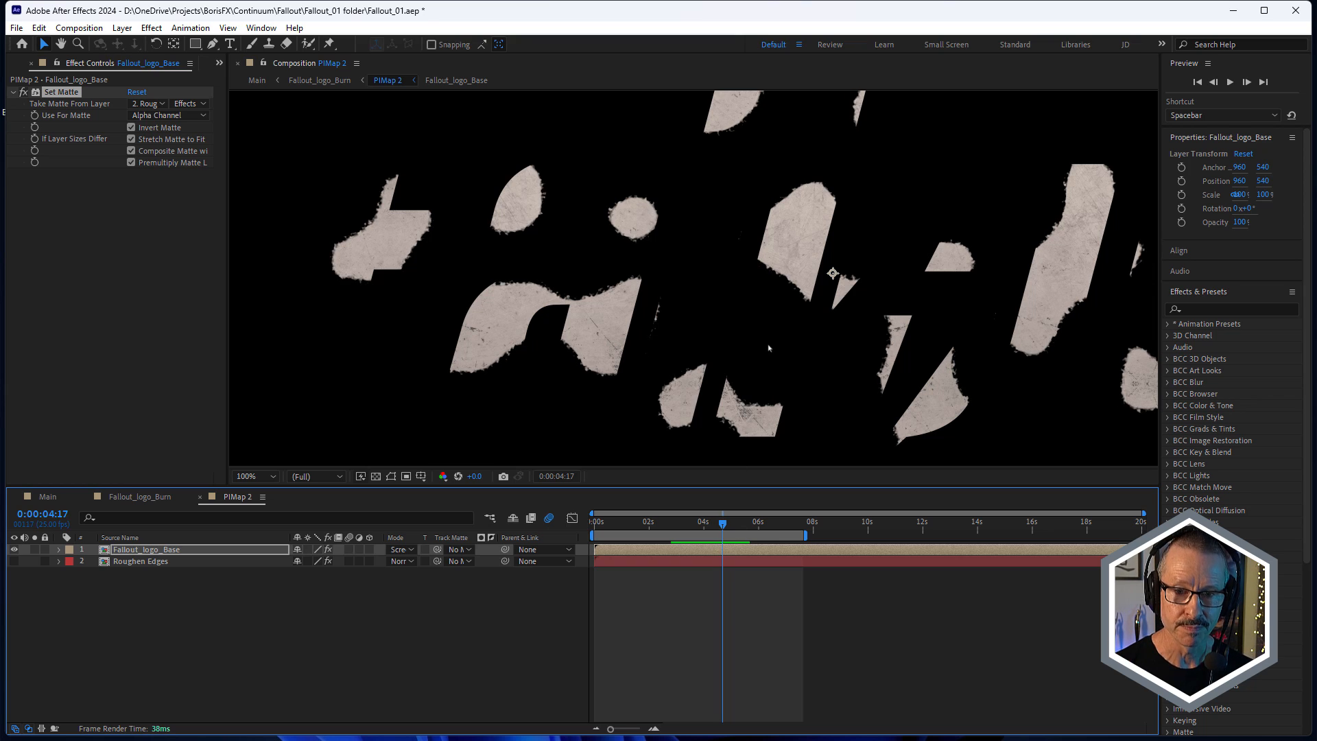
pyautogui.moveTo(697, 526); pyautogui.dragTo(745, 542)
pyautogui.click(141, 561)
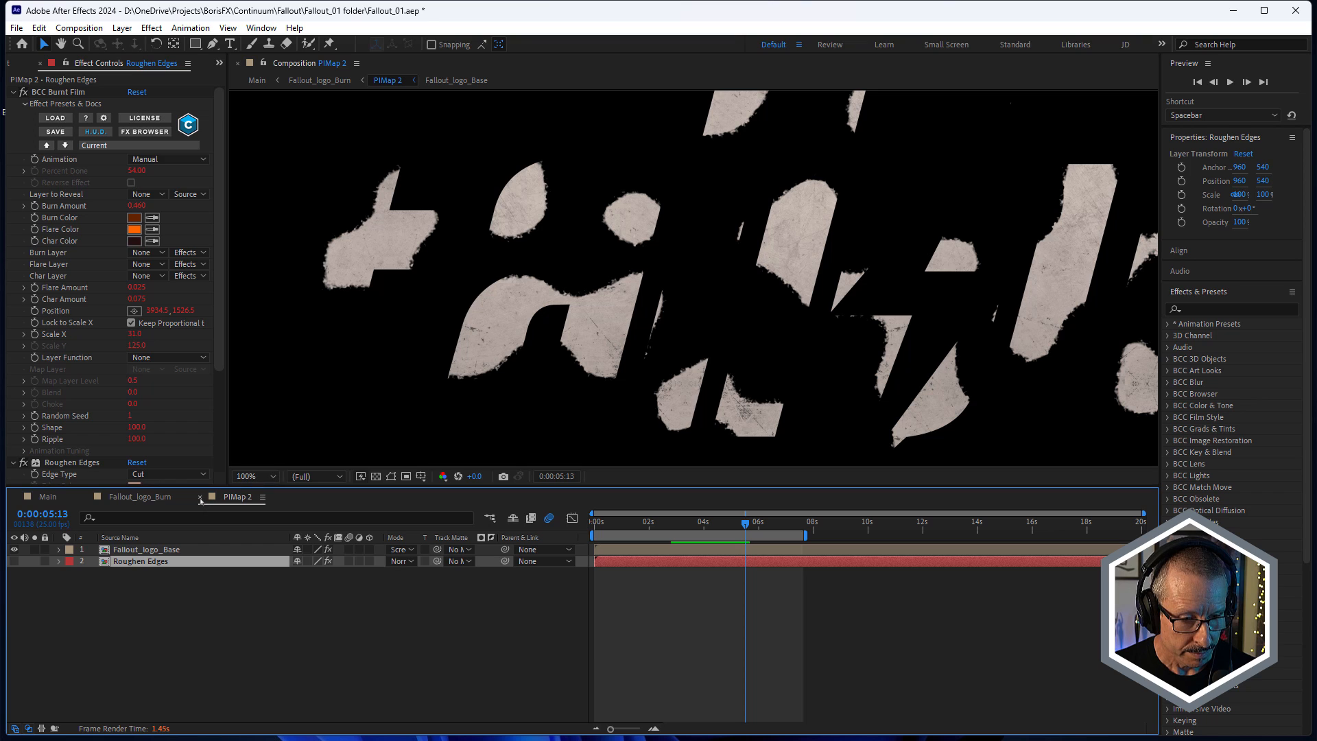
# Step: Return to the Fallout_logo_Burn composition and examine the BCC Particle Illusion ash on PIMap2_Ash up close and across the frame
pyautogui.click(147, 497)
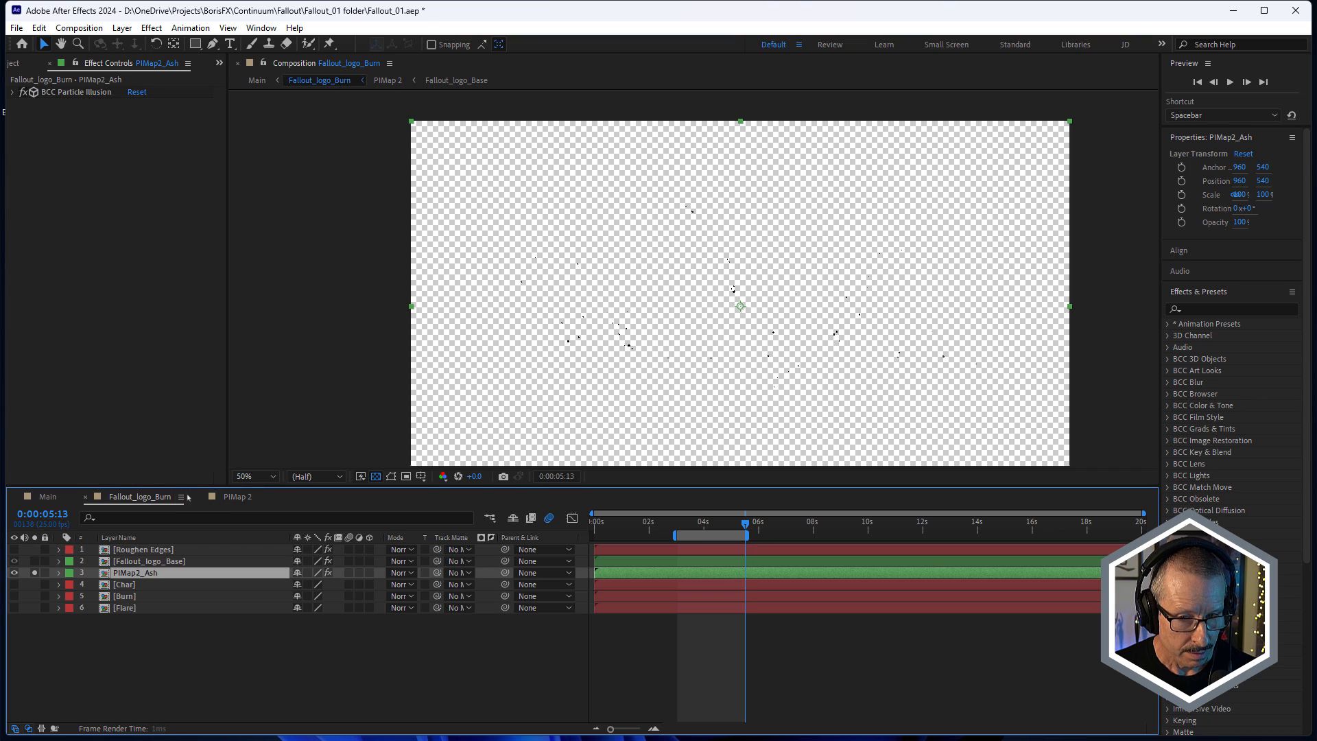
pyautogui.click(72, 92)
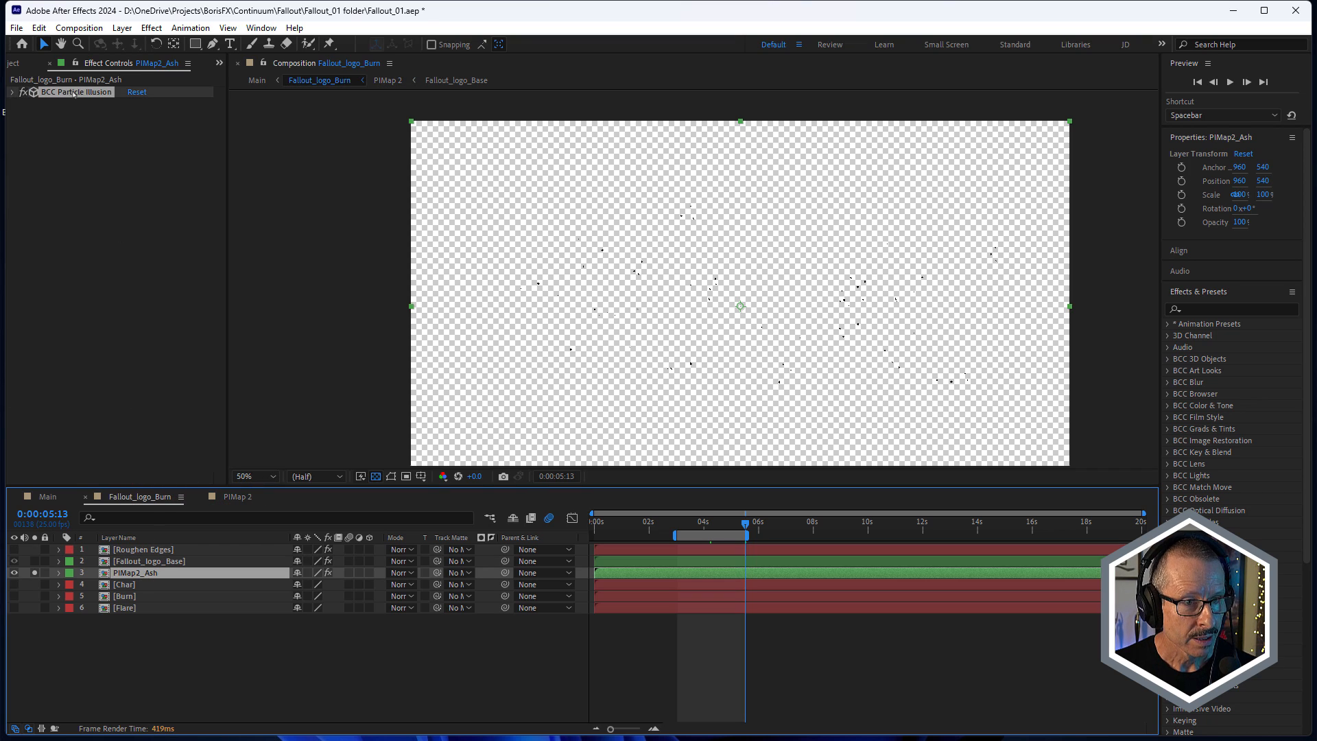
pyautogui.scroll(1, 676, 295)
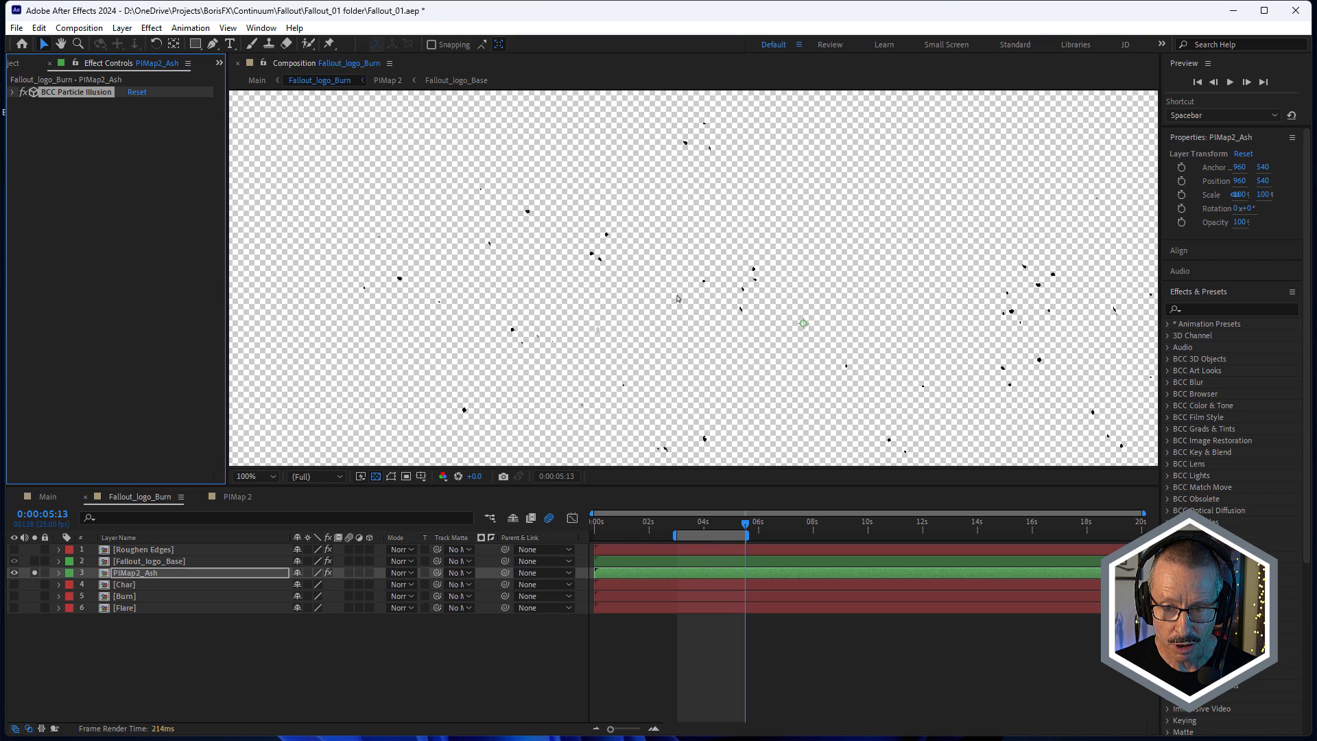
pyautogui.scroll(-1, 677, 299)
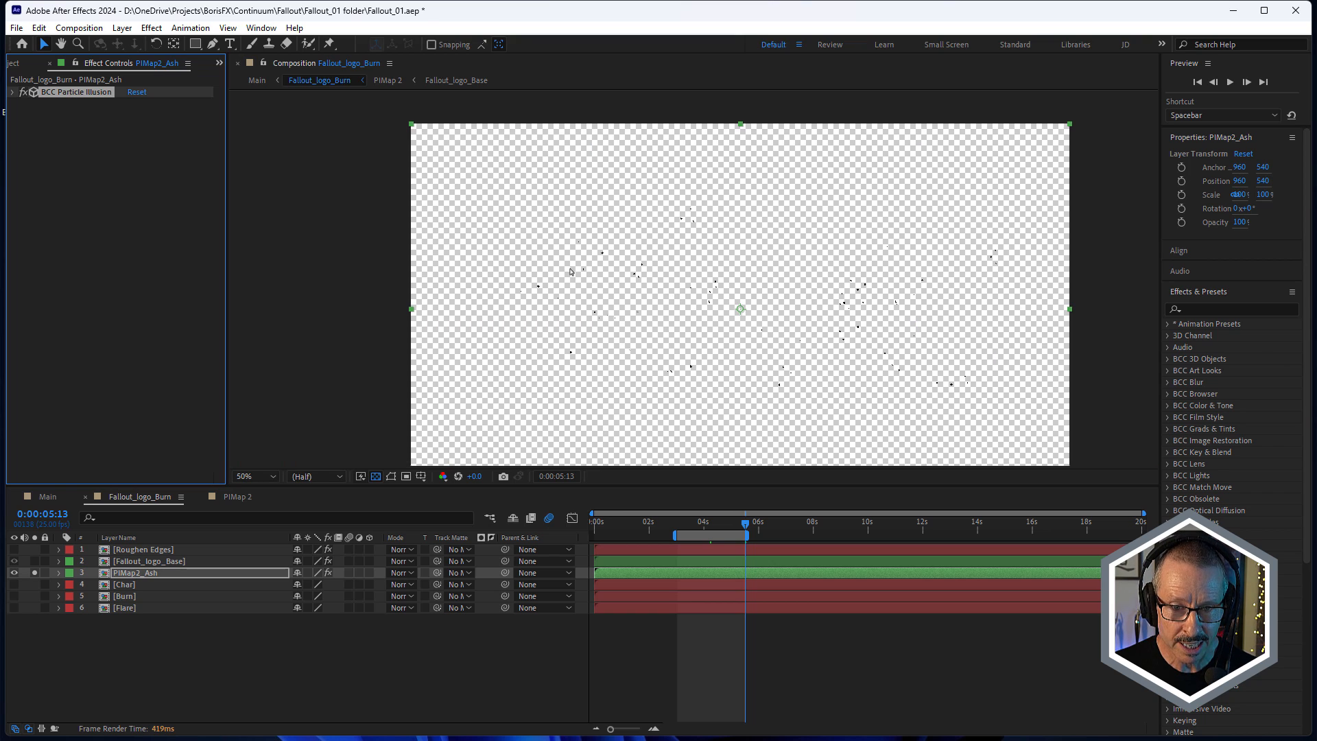
# Step: Solo Fallout_logo_Base alongside PIMap2_Ash and select it to show the ash together with the burnt logo
pyautogui.scroll(1, 572, 268)
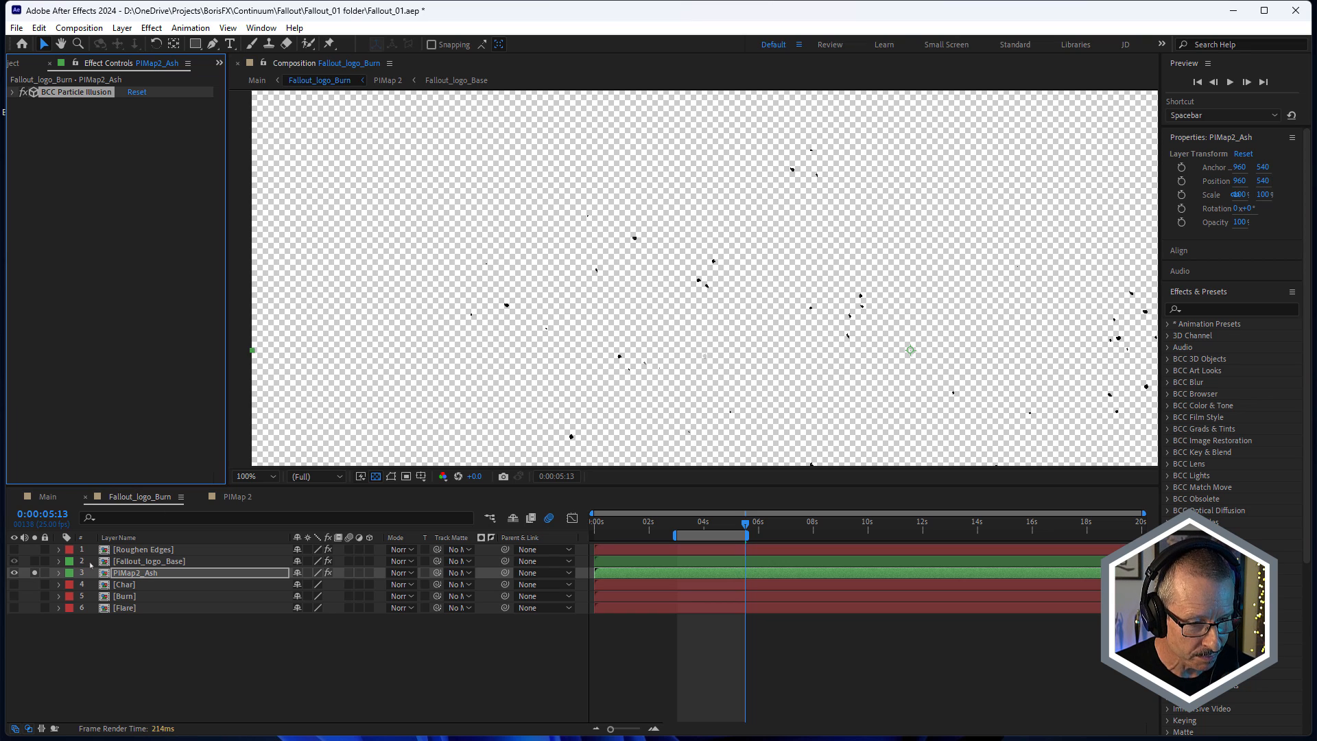
pyautogui.click(34, 561)
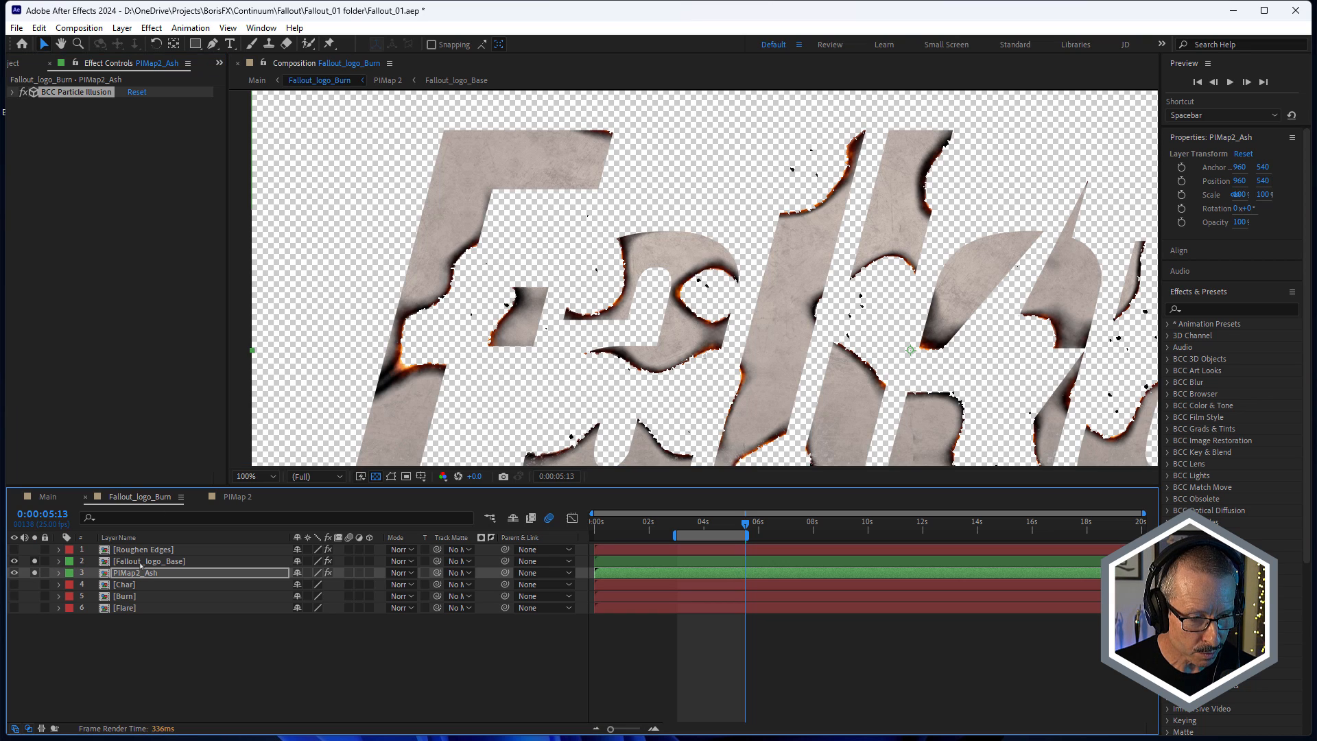
pyautogui.click(140, 561)
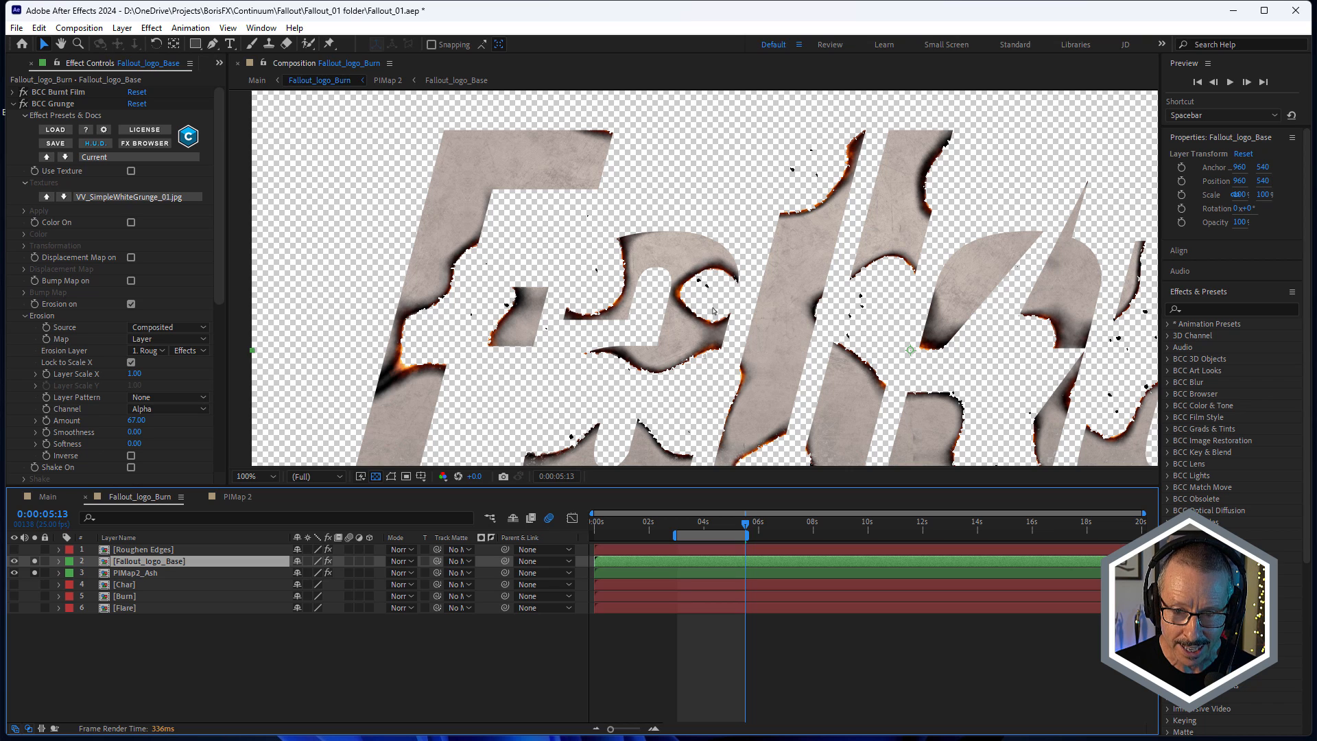
# Step: Check the ash around the burnt edges up close at 0:00:05:08, and open PIMap2_Ash's particle setup in Particle Illusion
pyautogui.scroll(1, 714, 311)
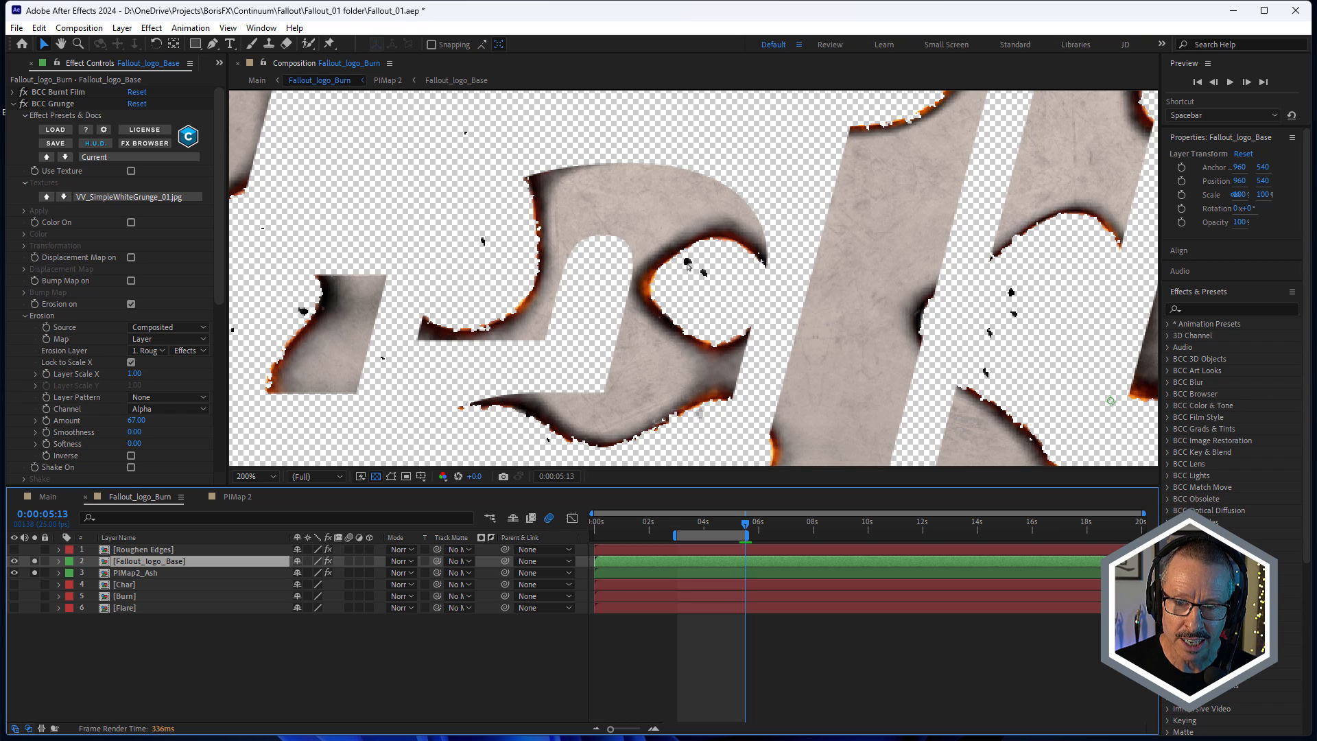
pyautogui.moveTo(726, 530)
pyautogui.mouseDown()
pyautogui.moveTo(706, 528)
pyautogui.moveTo(740, 529)
pyautogui.mouseUp()
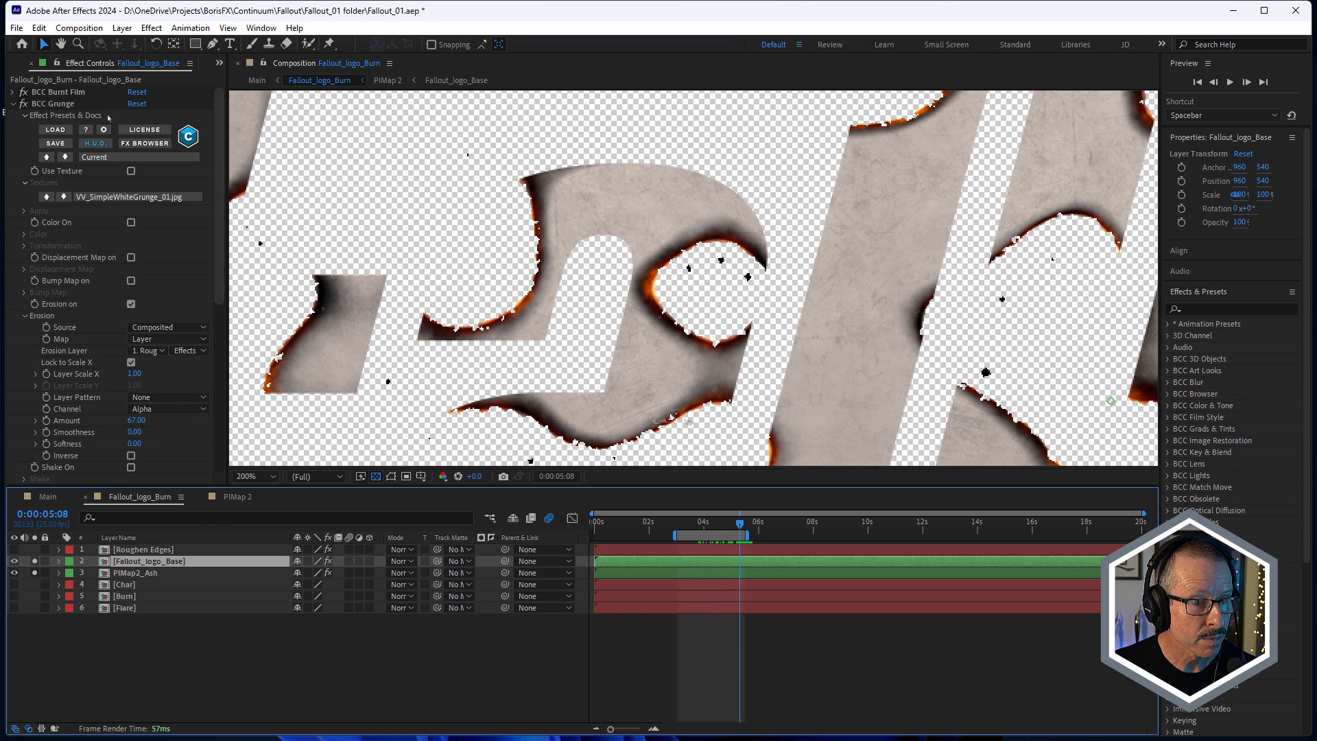
pyautogui.click(144, 573)
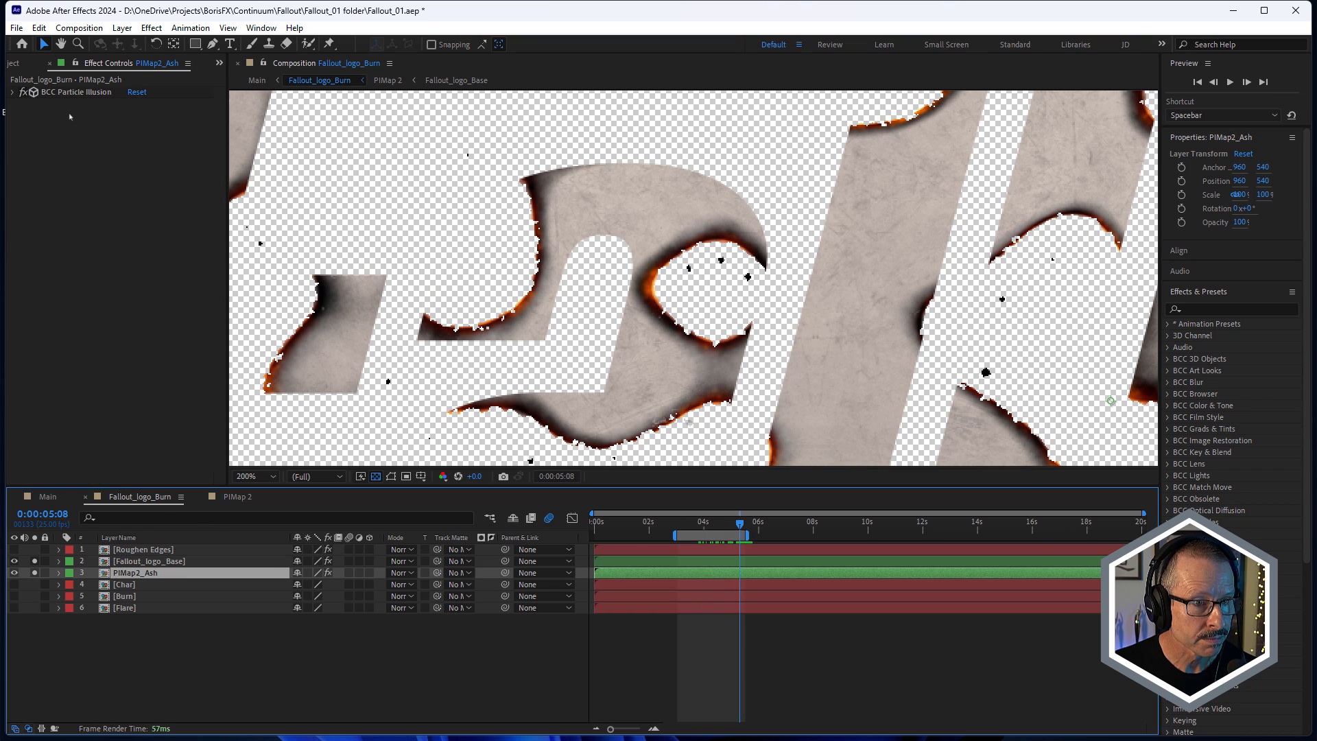
pyautogui.click(14, 92)
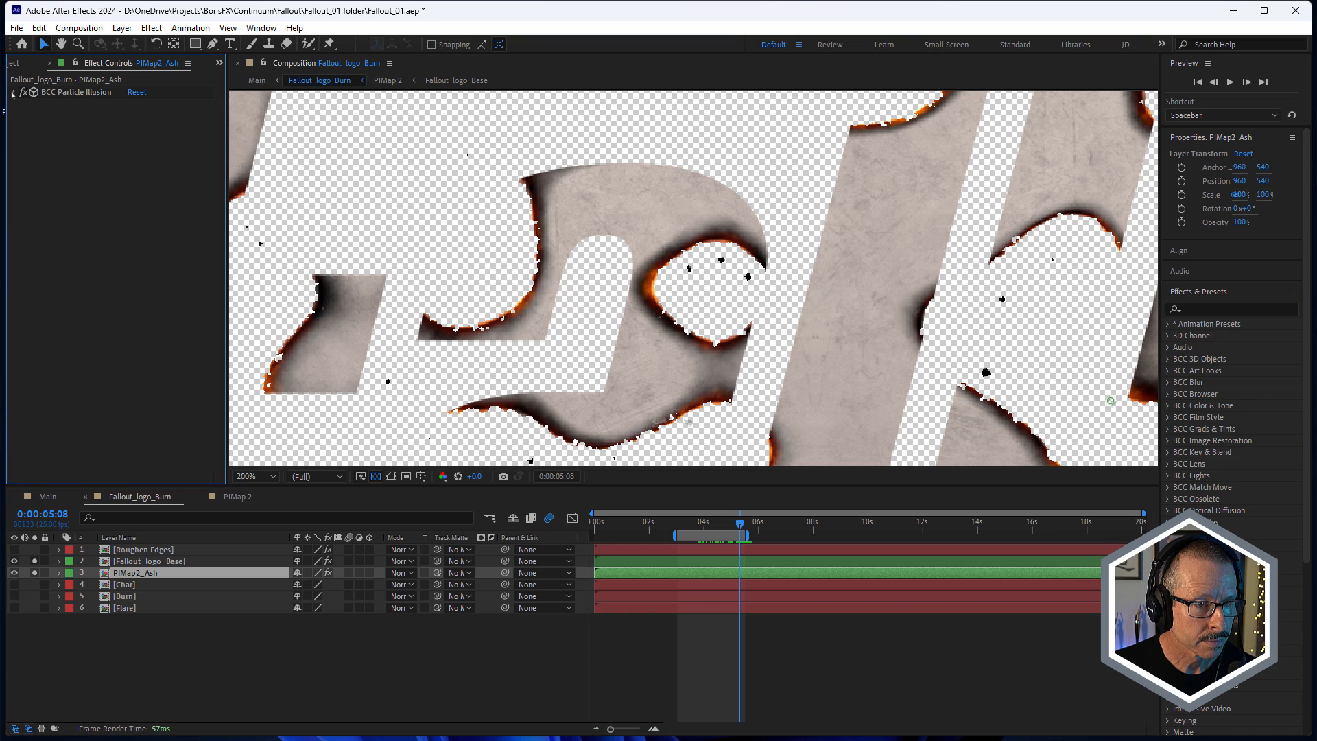
pyautogui.click(93, 174)
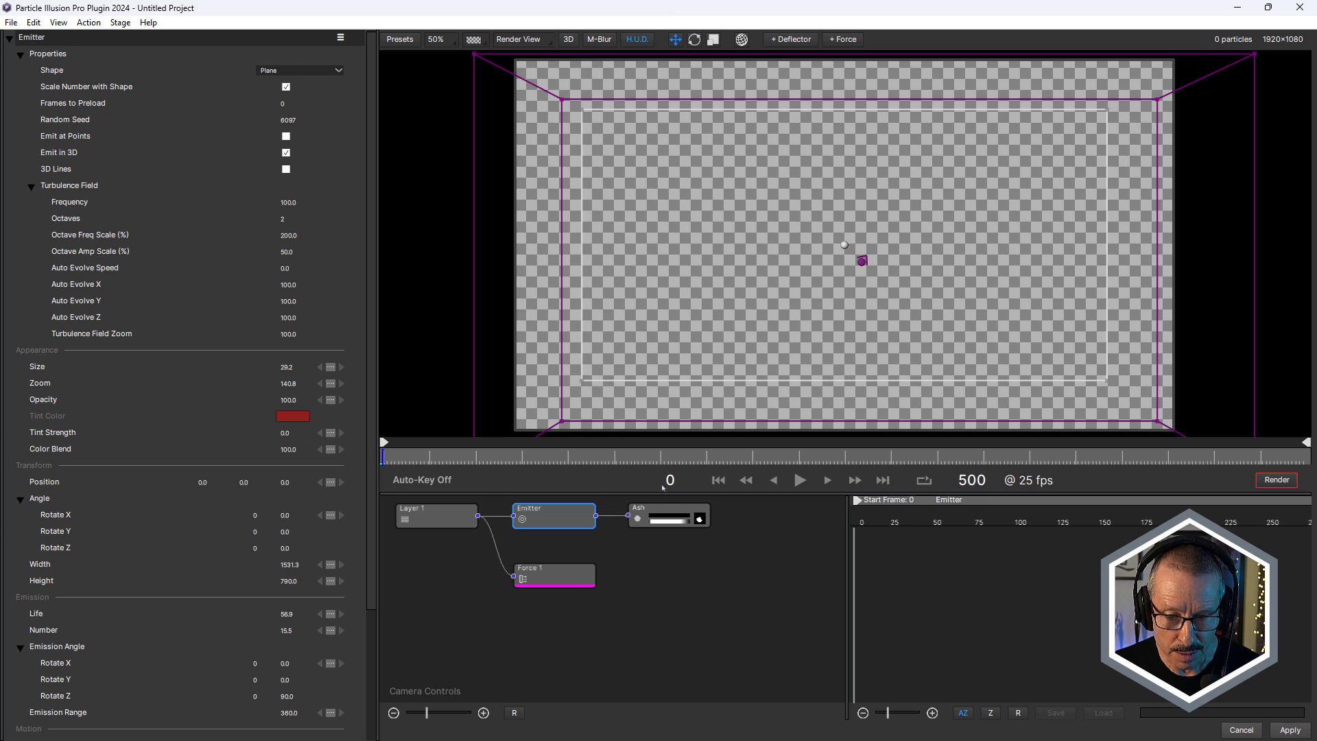
# Step: Review the Ash particle and Force 1 settings, and scrub to frame 110 to view the emitted particles
pyautogui.click(660, 510)
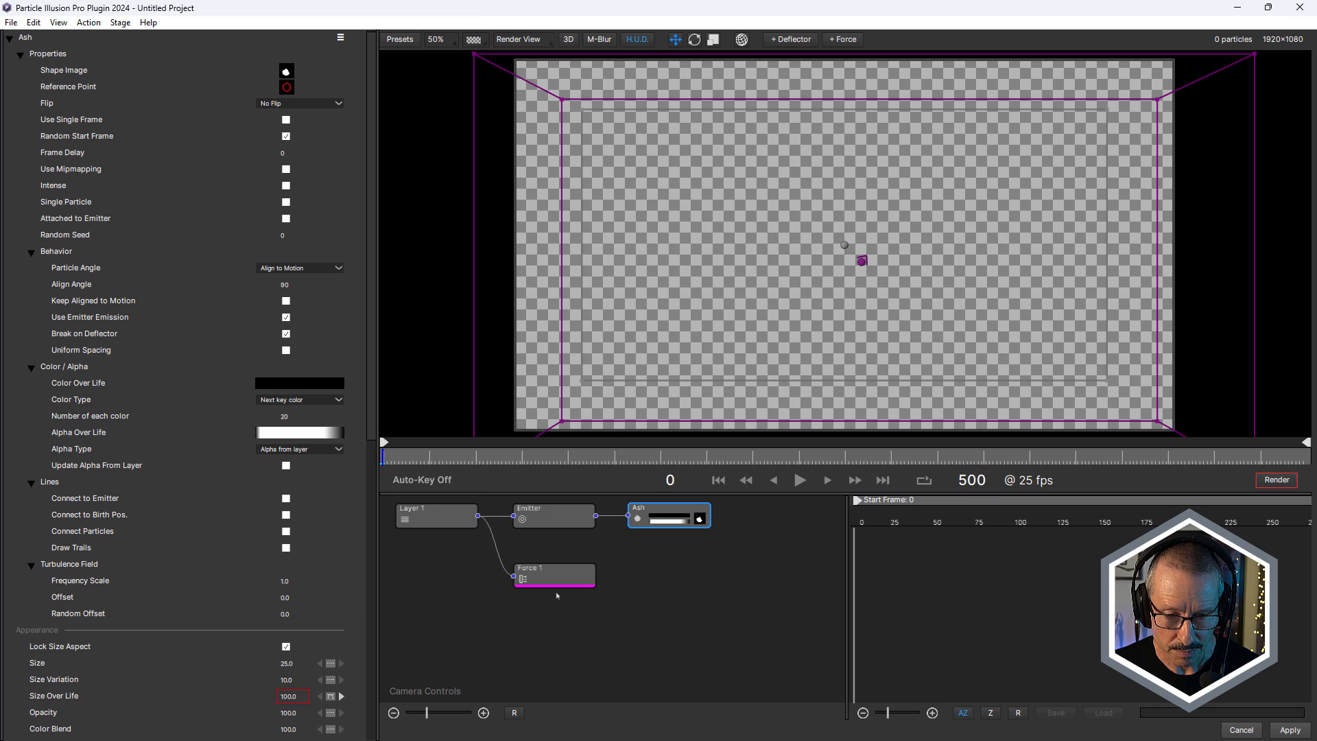
pyautogui.click(567, 573)
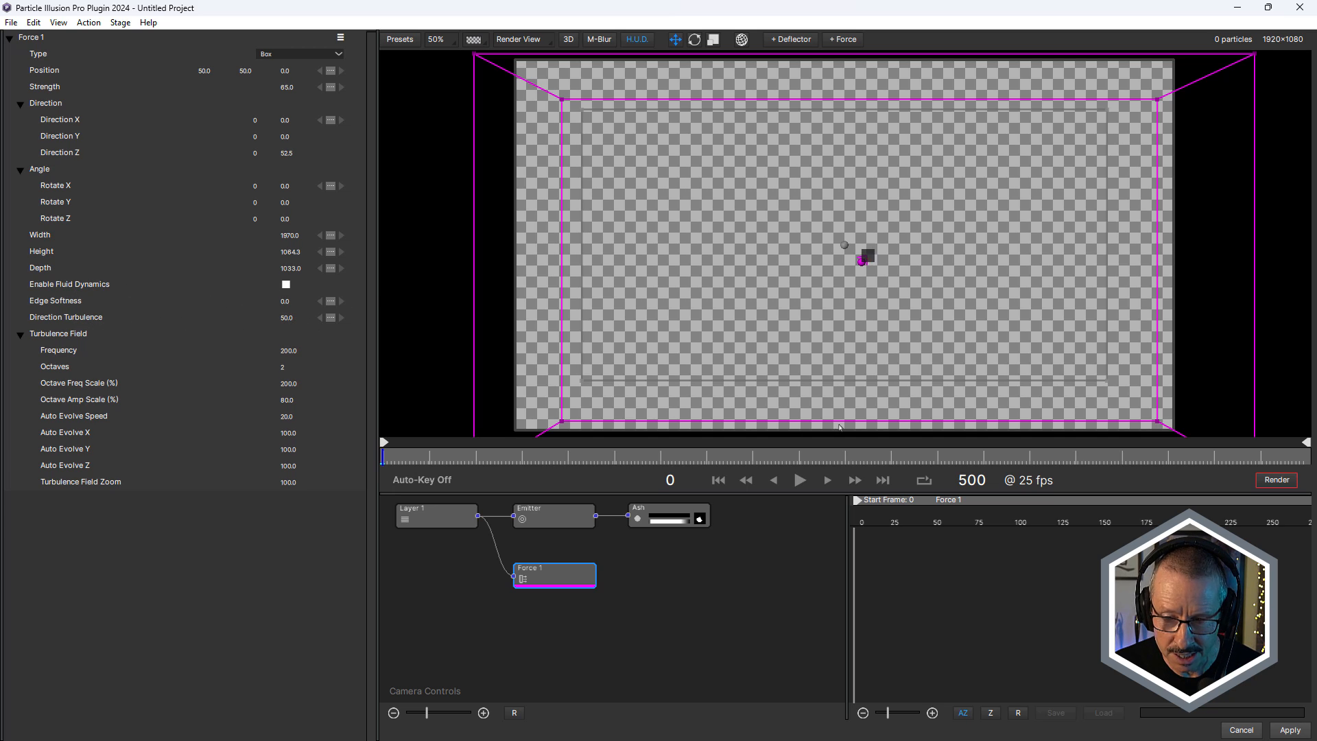
pyautogui.moveTo(526, 458); pyautogui.dragTo(585, 458)
# Step: Inspect the Ash particle's animated leaf shape in the Particle Shape Editor, and leave it without changes
pyautogui.click(659, 512)
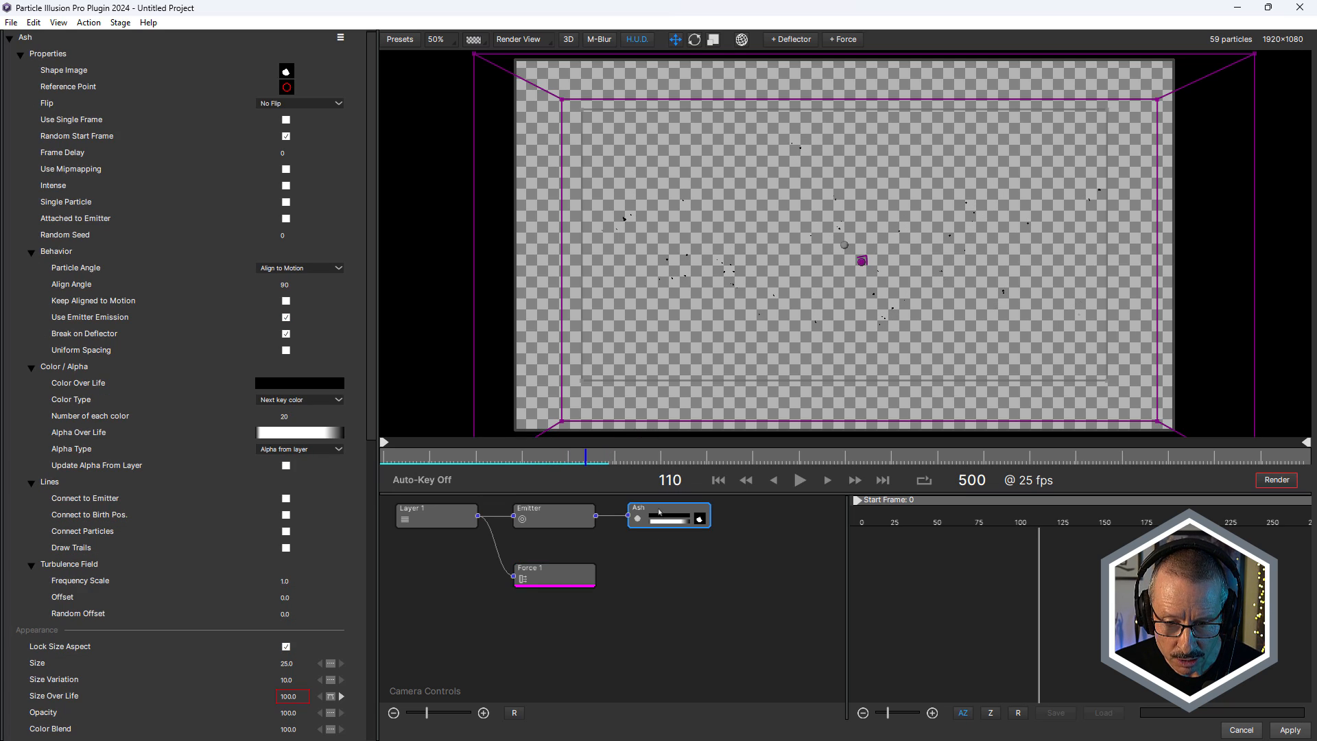
pyautogui.click(700, 520)
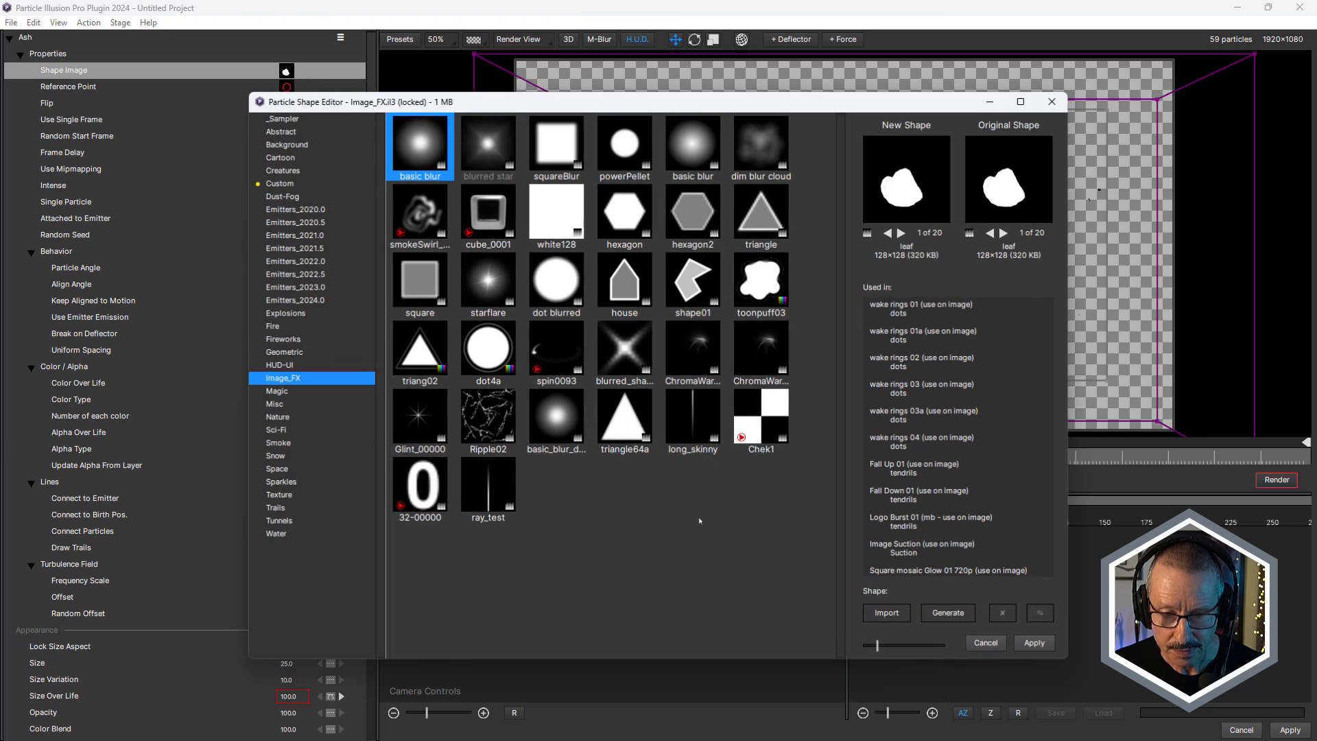
pyautogui.moveTo(745, 103); pyautogui.dragTo(725, 150)
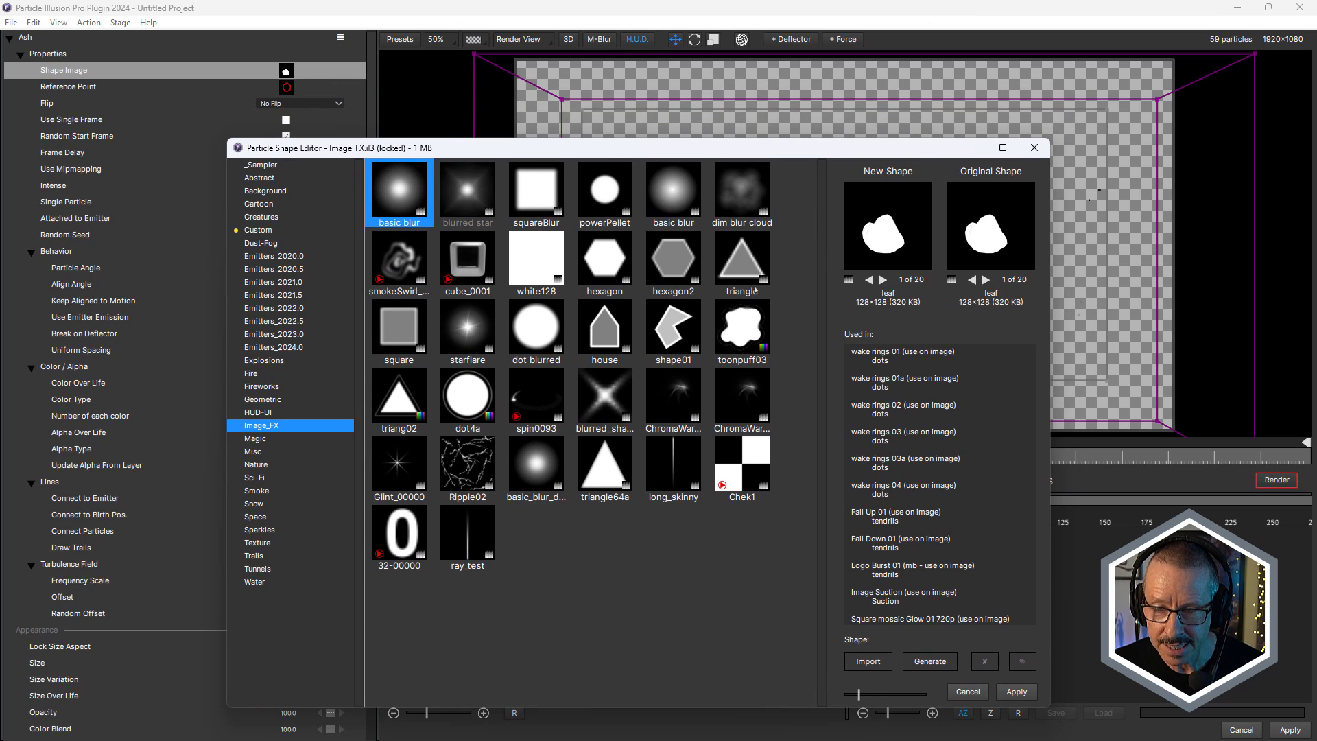
pyautogui.click(883, 280)
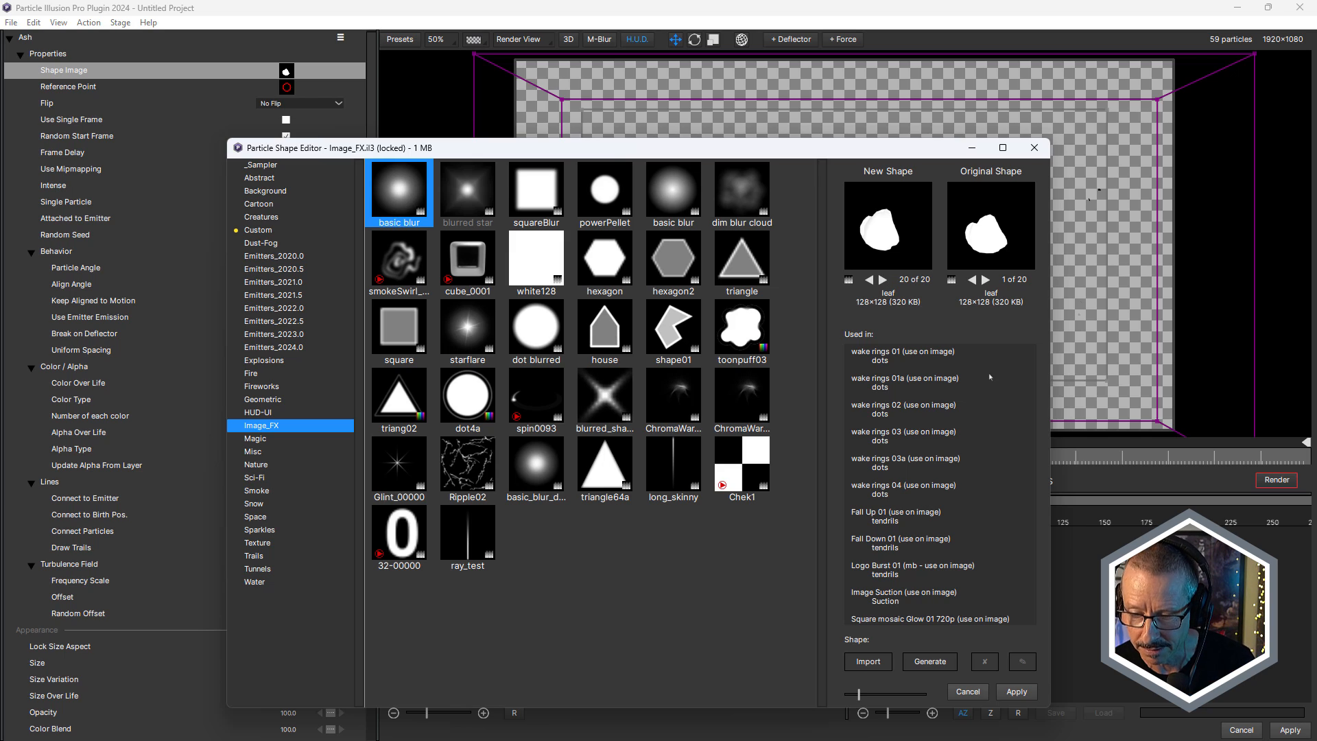
pyautogui.click(975, 685)
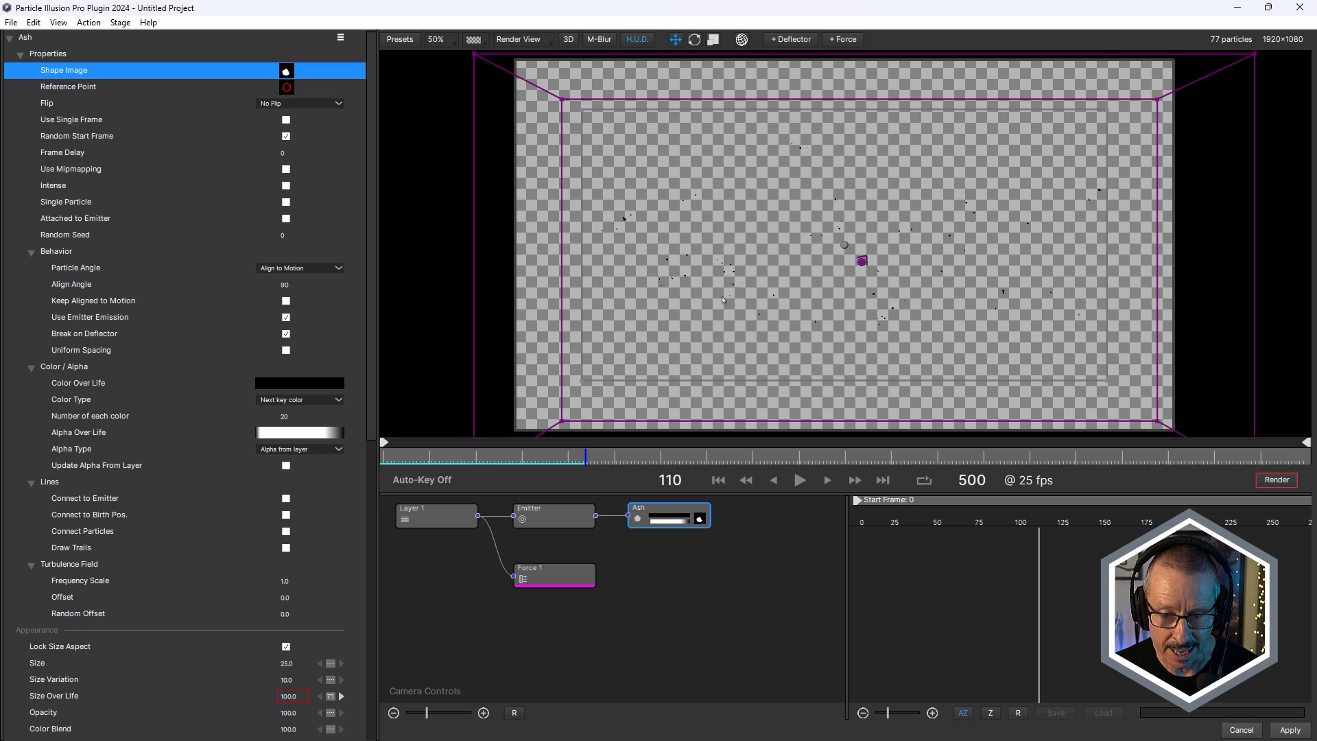
# Step: Review the Emitter's settings with the particles at frame 53, and close Particle Illusion to return to After Effects
pyautogui.click(565, 516)
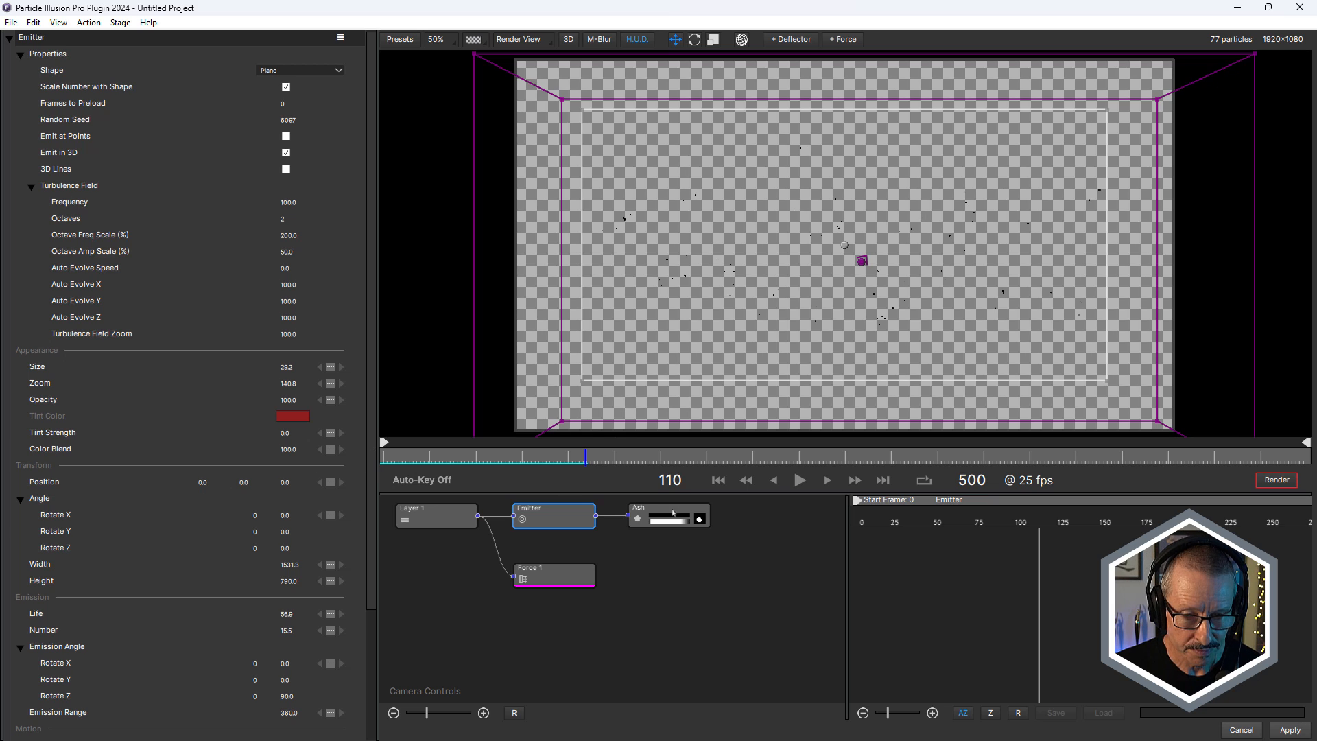
pyautogui.moveTo(481, 458)
pyautogui.mouseDown()
pyautogui.moveTo(450, 459)
pyautogui.moveTo(520, 458)
pyautogui.moveTo(419, 458)
pyautogui.moveTo(481, 461)
pyautogui.mouseUp()
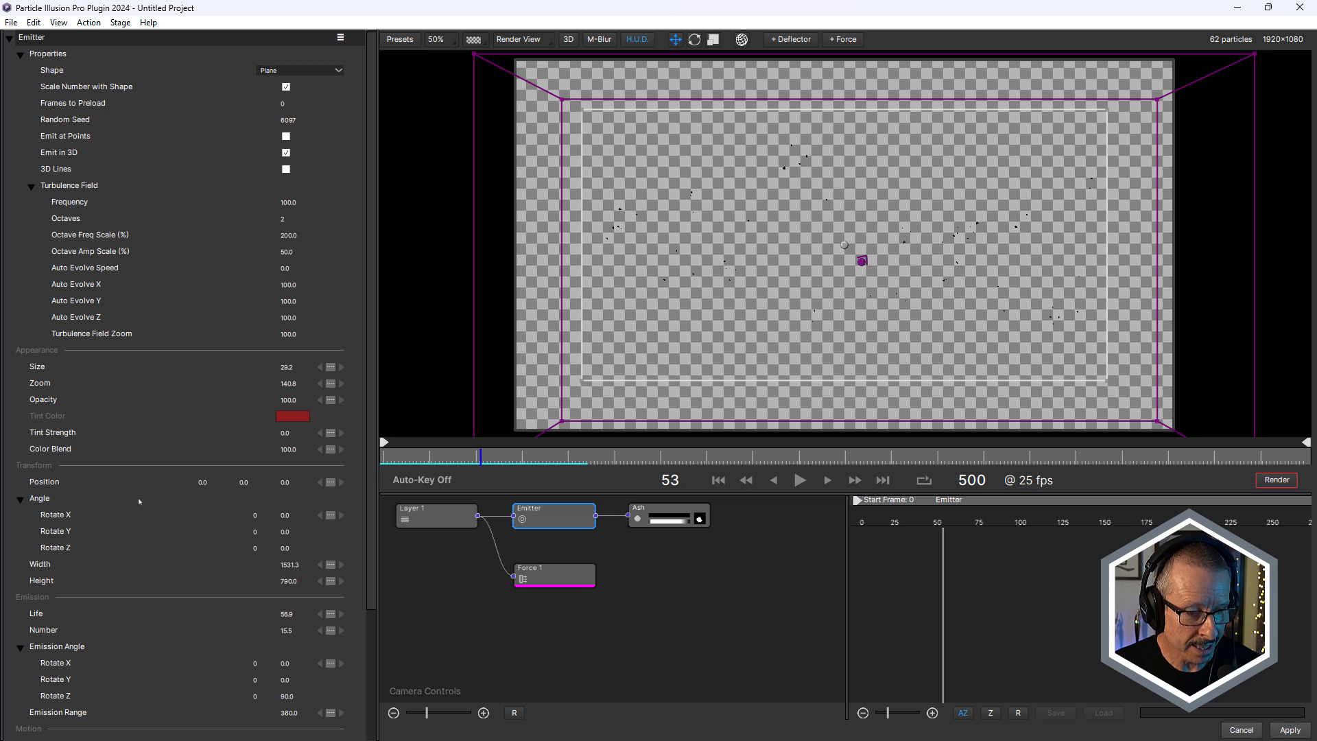
pyautogui.click(1300, 8)
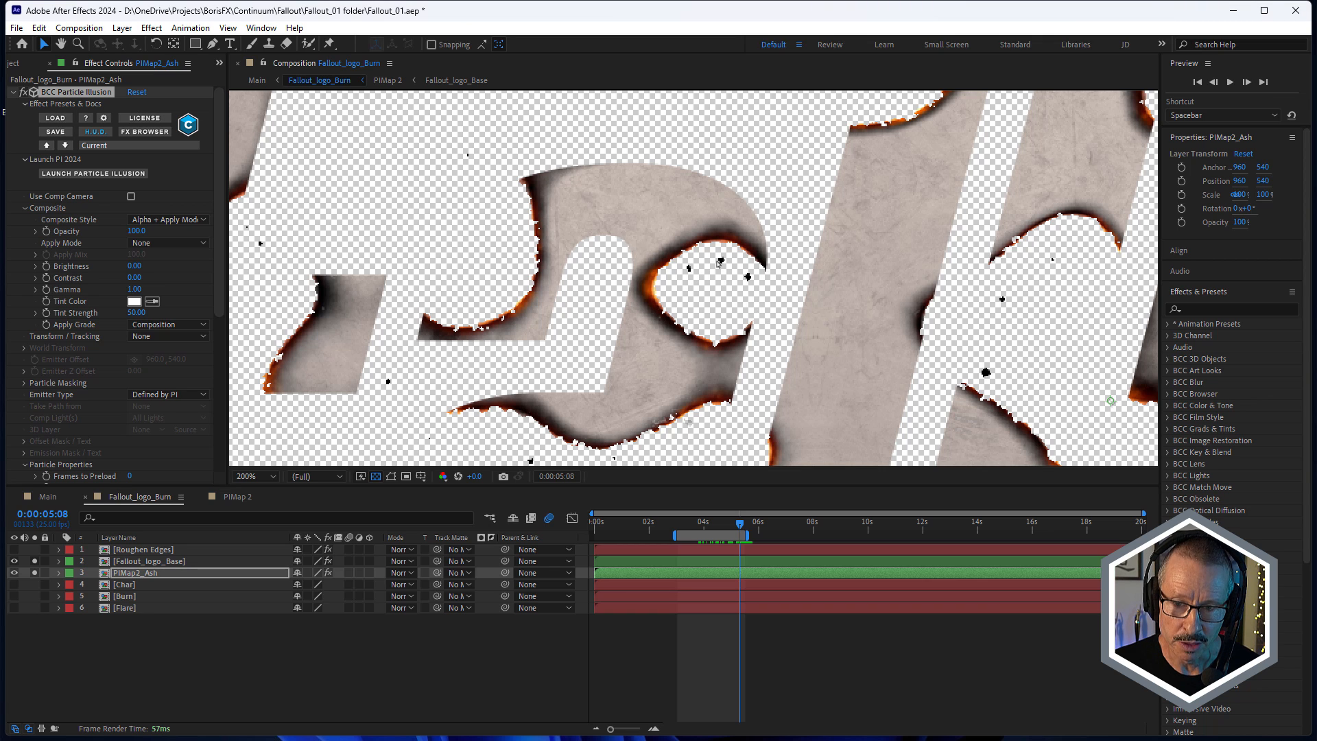
# Step: Scrub and preview Fallout_logo_Burn forward from 0:00:05:08 to 0:00:07:24 to watch the ash follow the burning edges
pyautogui.moveTo(705, 520); pyautogui.dragTo(749, 367)
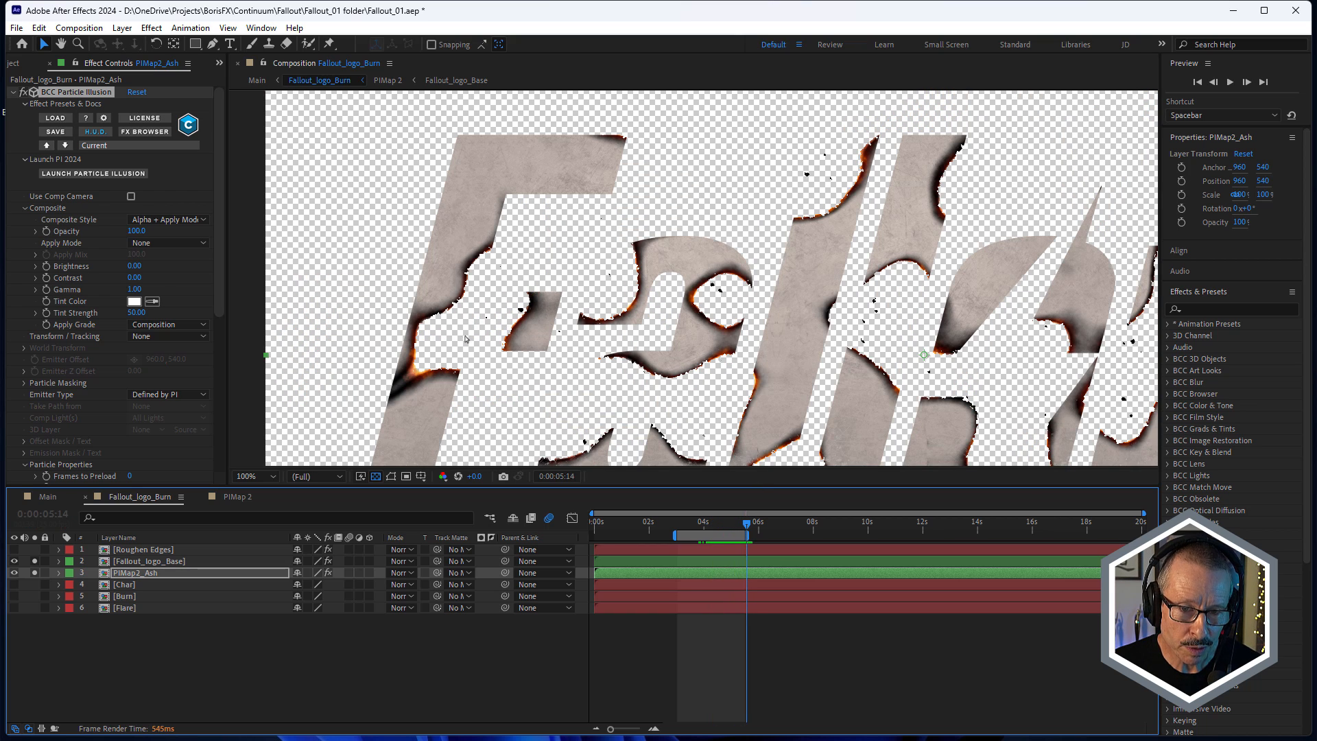
pyautogui.moveTo(736, 527); pyautogui.dragTo(788, 536)
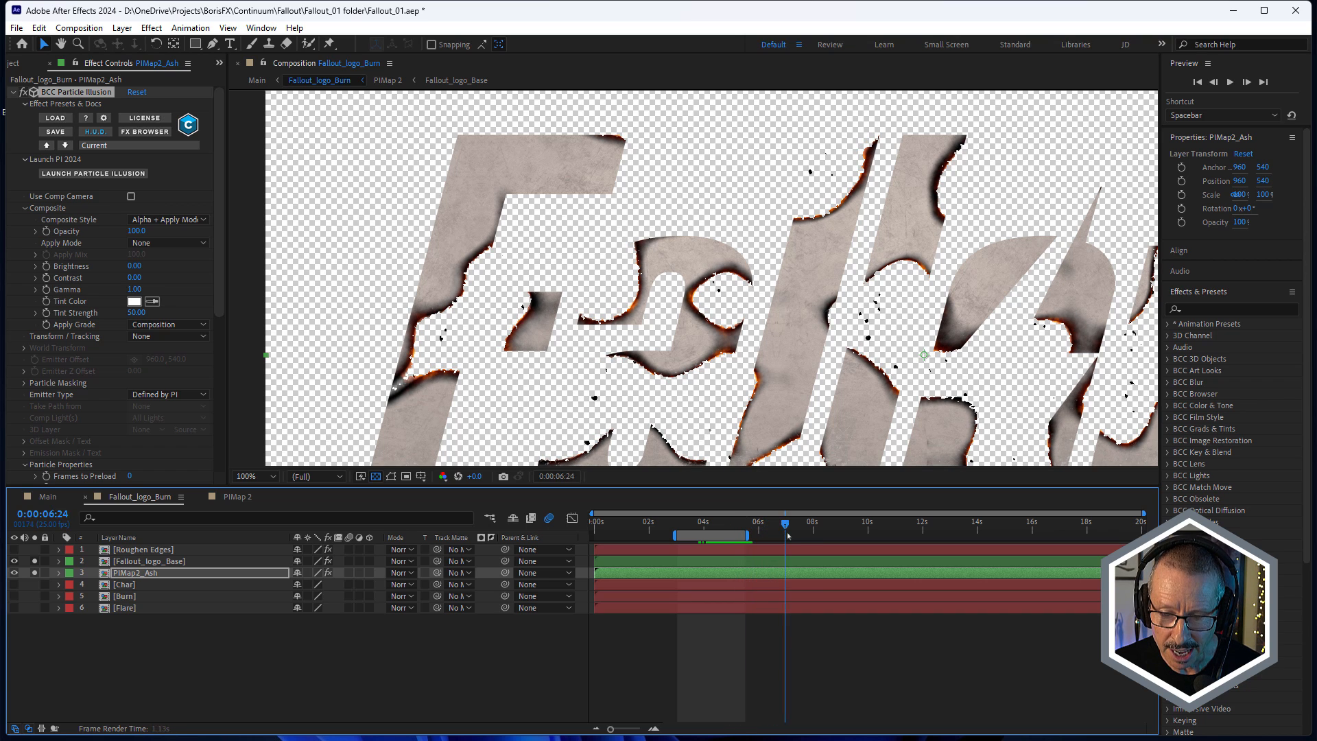
pyautogui.press('space')
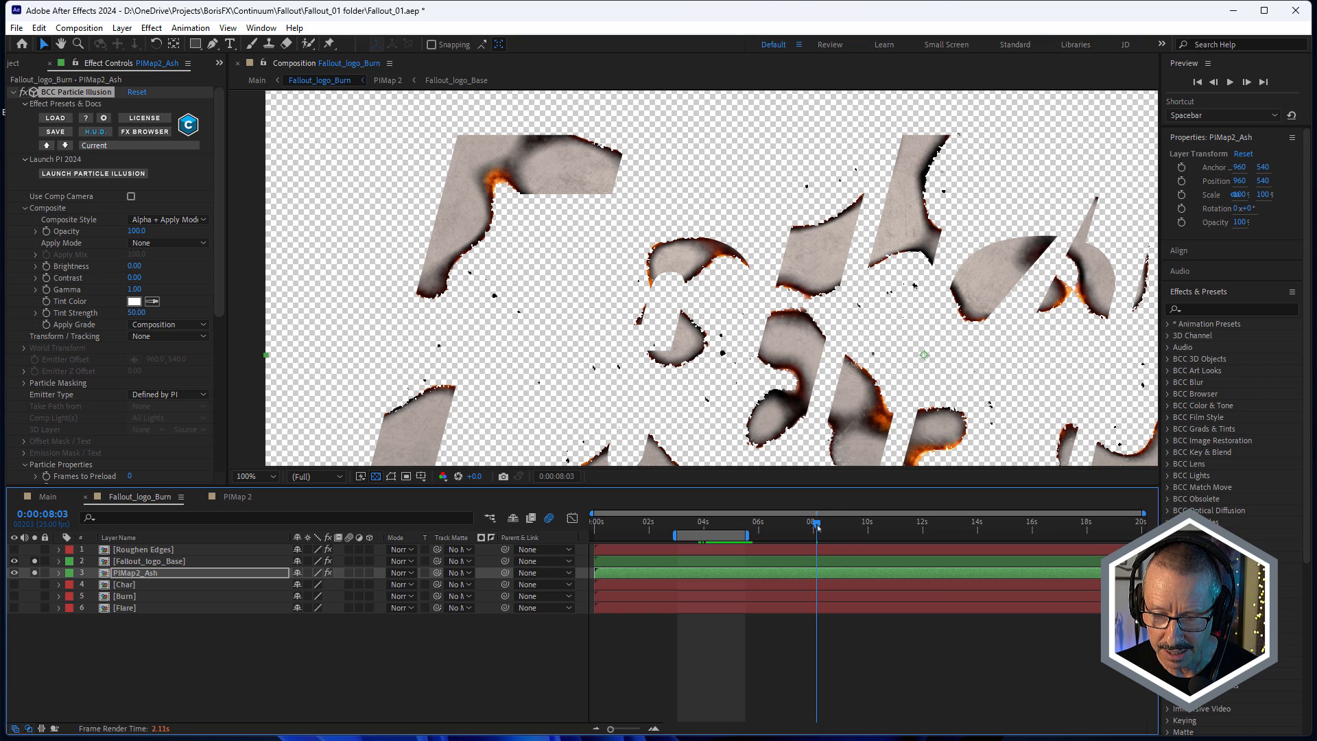
pyautogui.moveTo(817, 527); pyautogui.dragTo(843, 527)
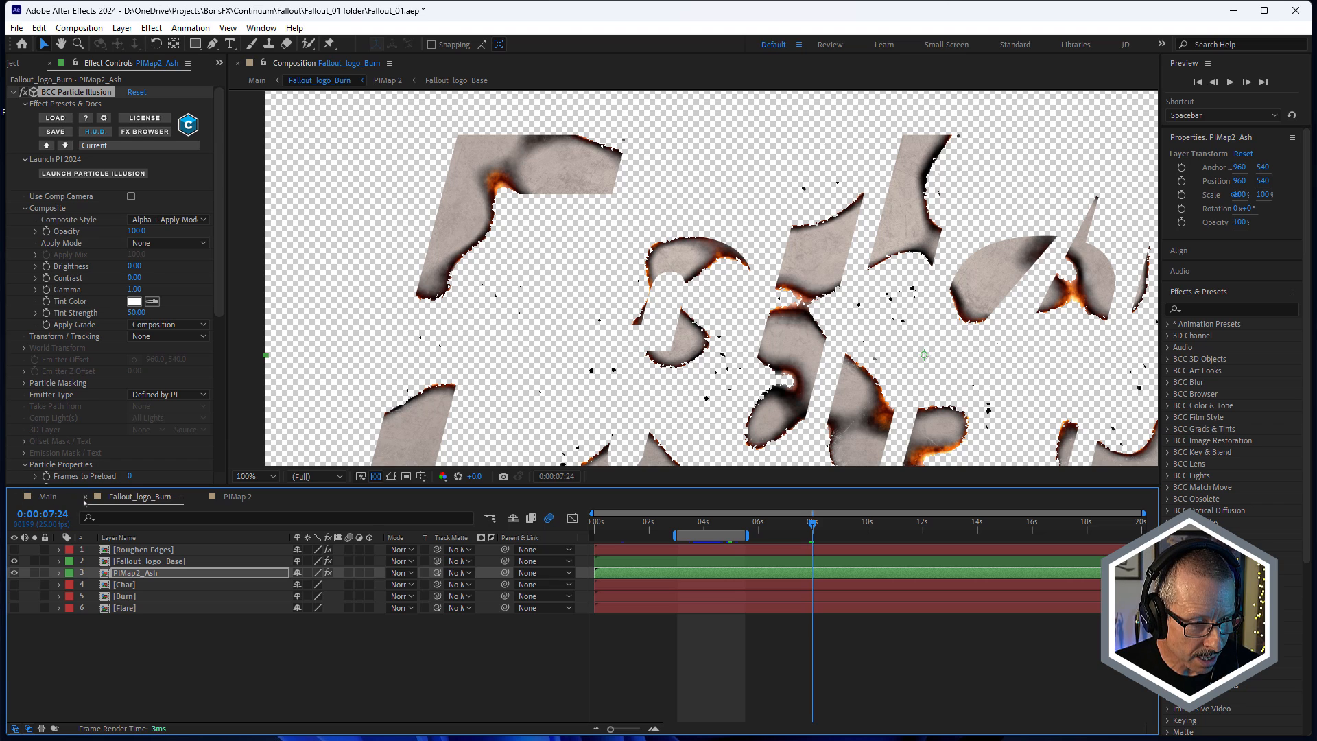
# Step: Close the precomp timelines to return to the Main composition, and solo the Grunge layer alongside Fallout_logo_Burn
pyautogui.click(85, 499)
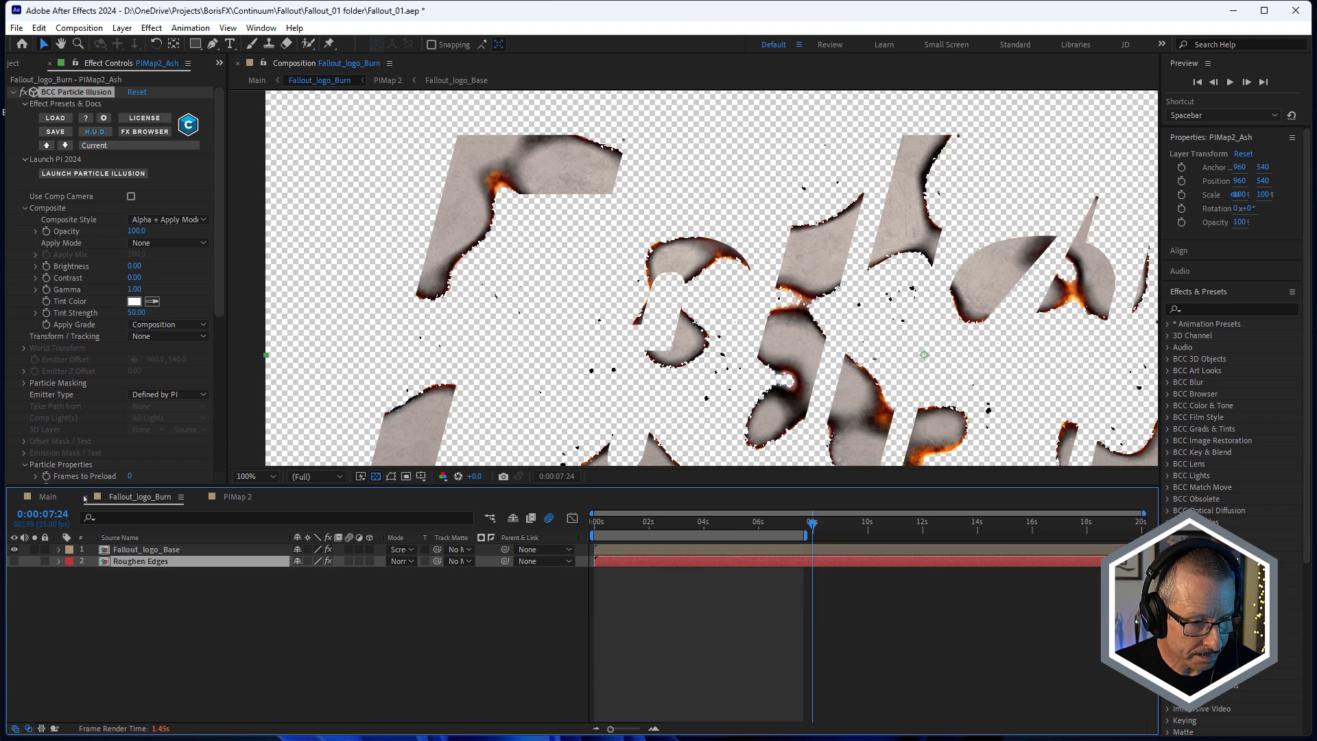
pyautogui.click(84, 497)
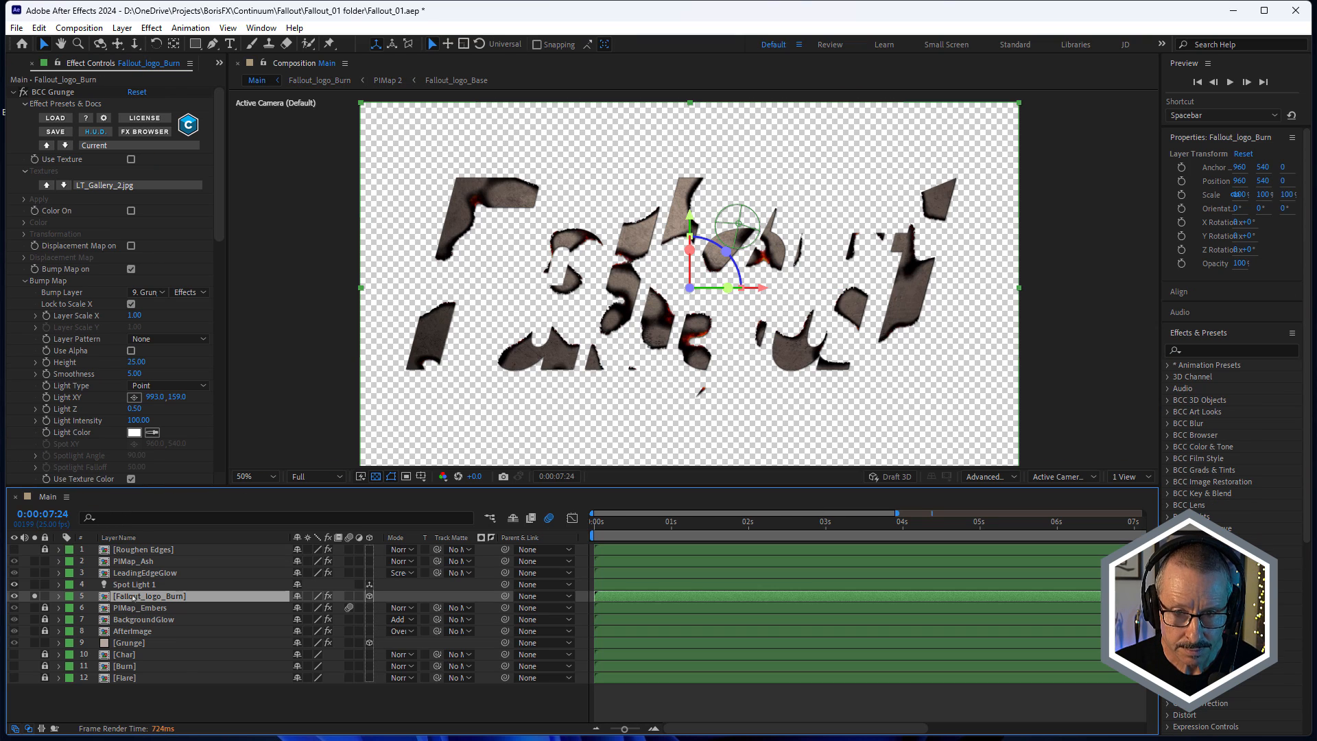
pyautogui.click(34, 643)
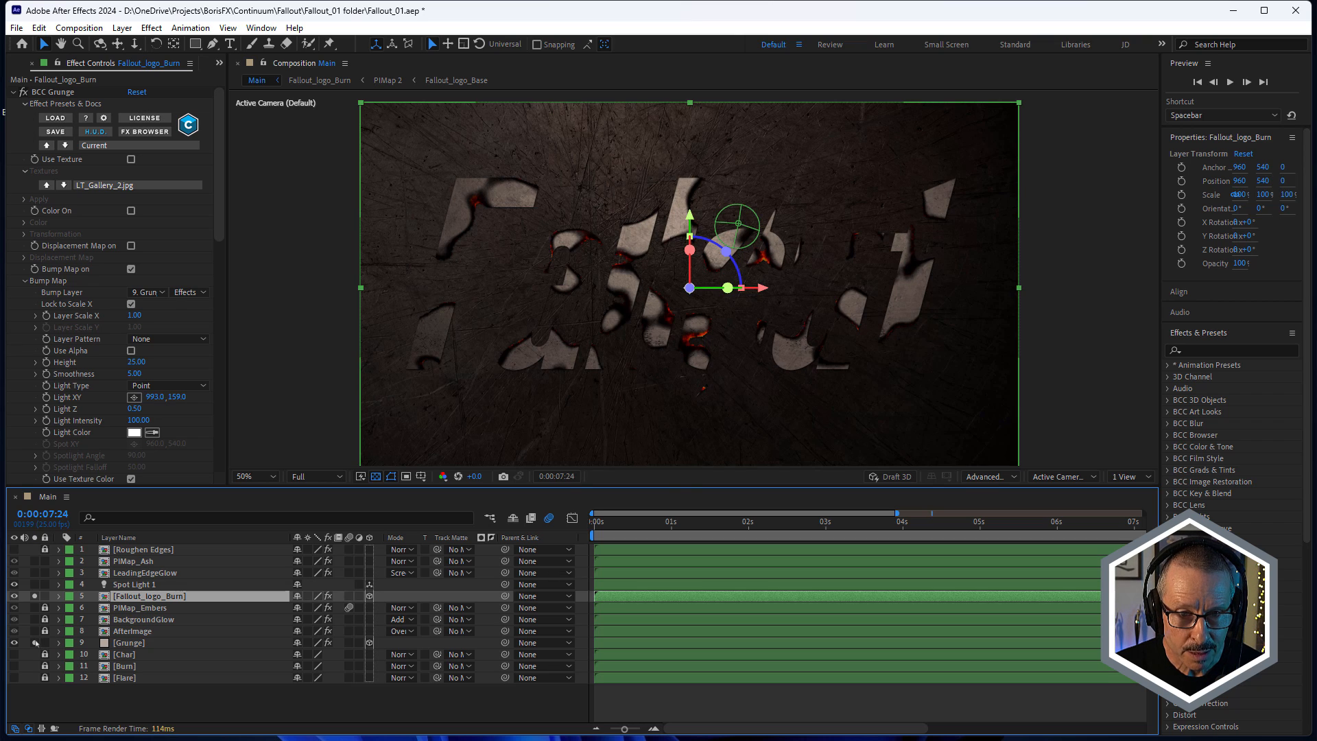
# Step: Examine the burnt logo pieces against the scratched grunge background, up close and across the whole frame
pyautogui.scroll(2, 602, 281)
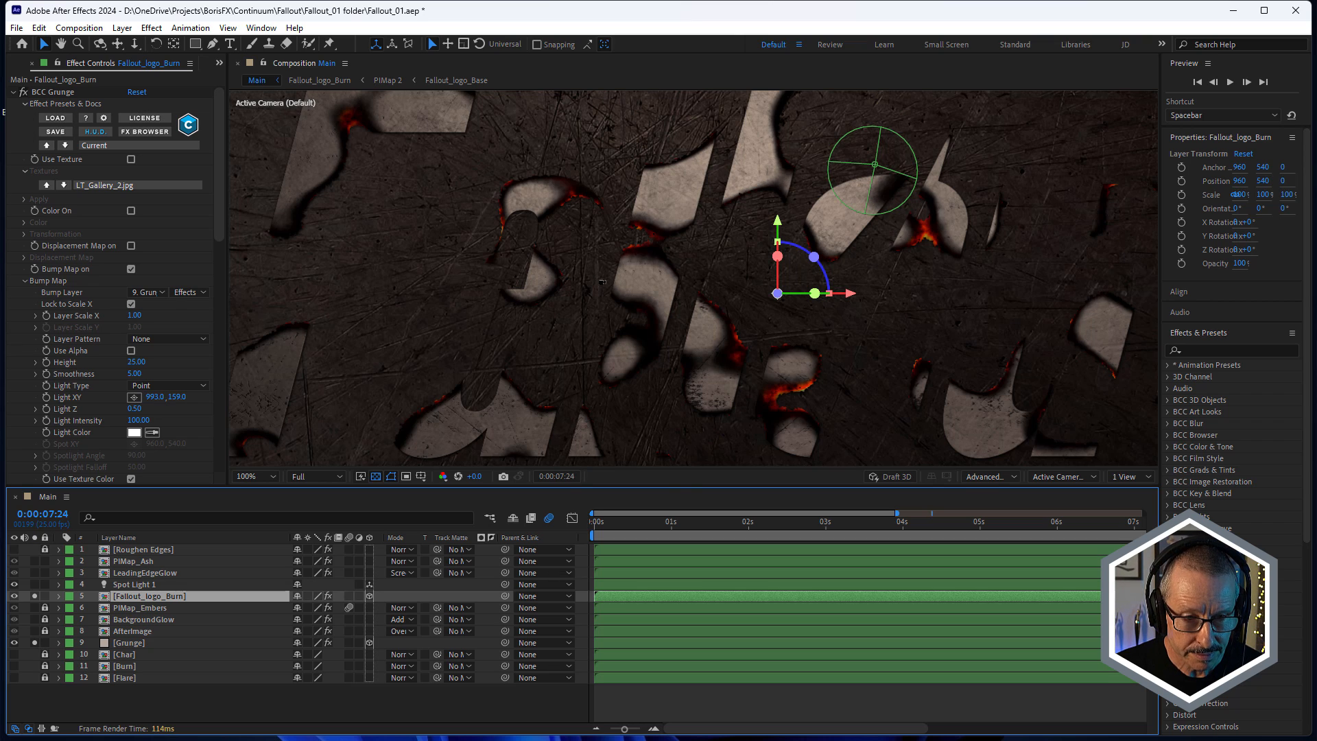
pyautogui.scroll(-2, 603, 281)
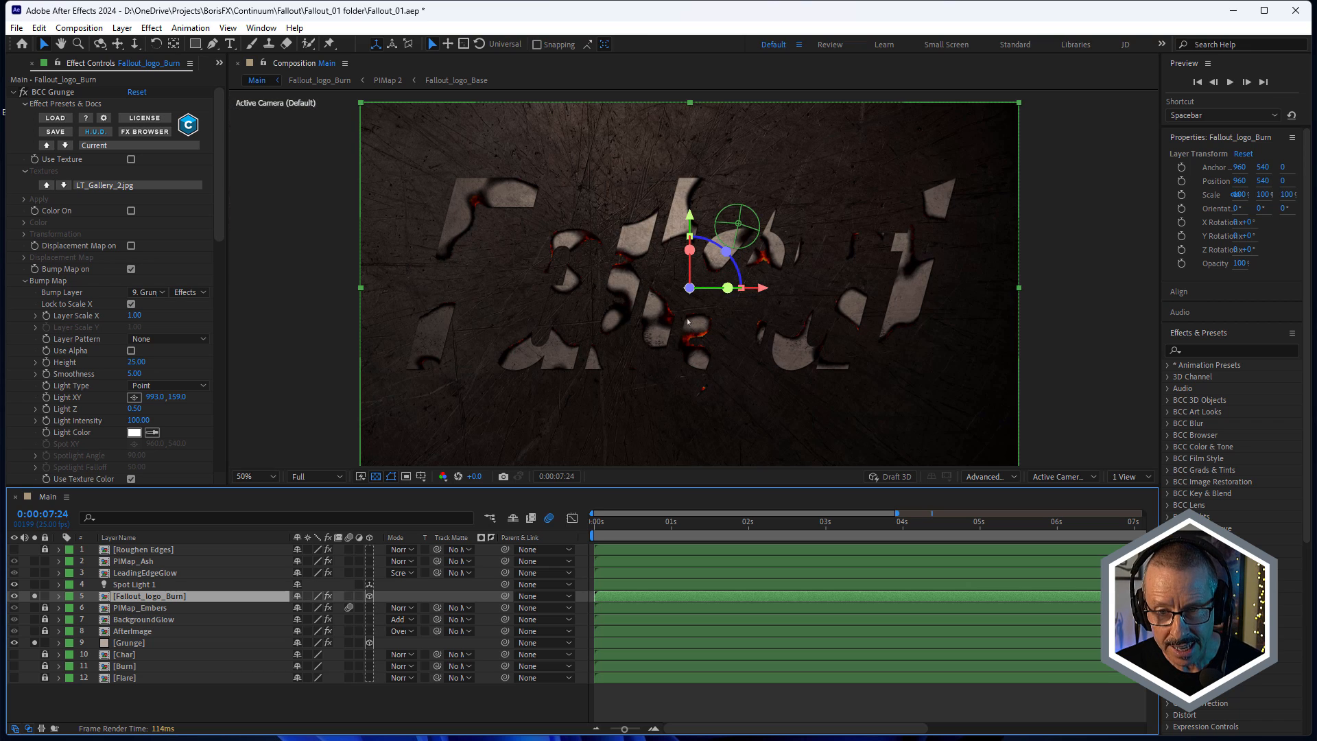
pyautogui.scroll(1, 626, 263)
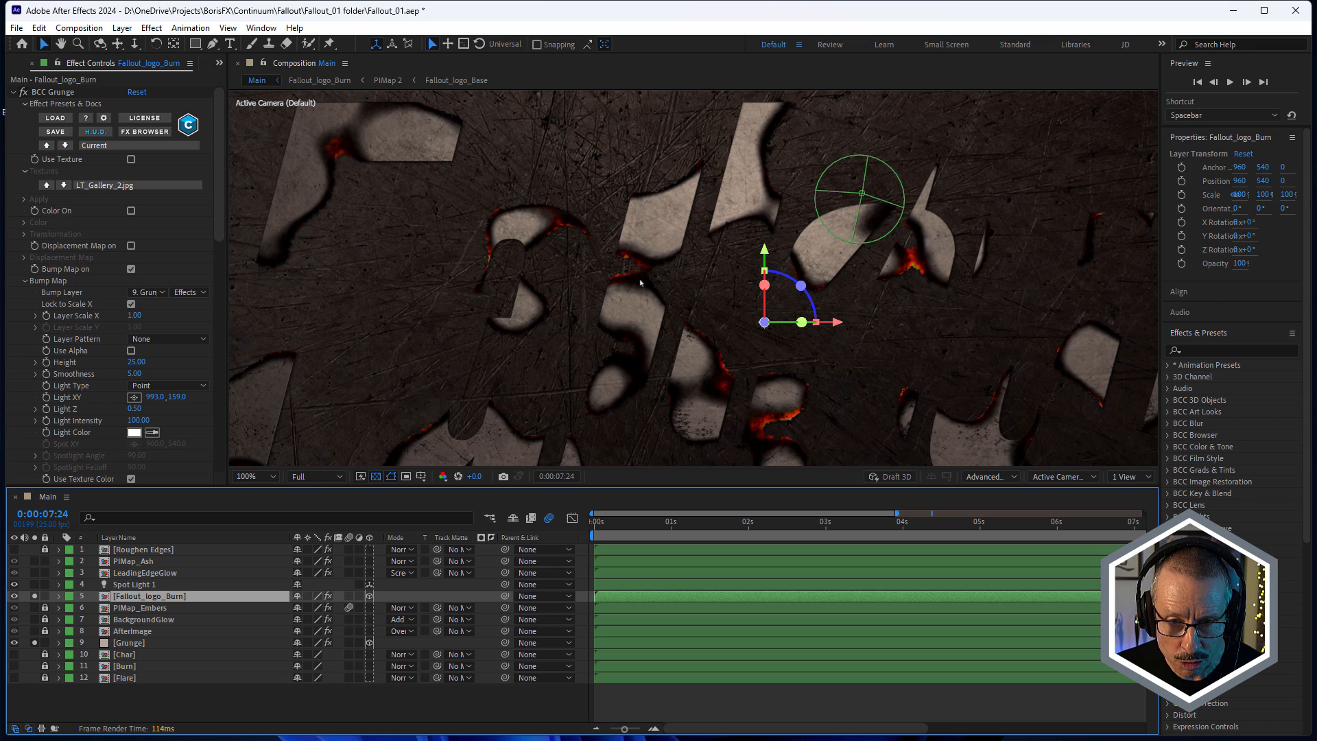
pyautogui.scroll(-2, 654, 299)
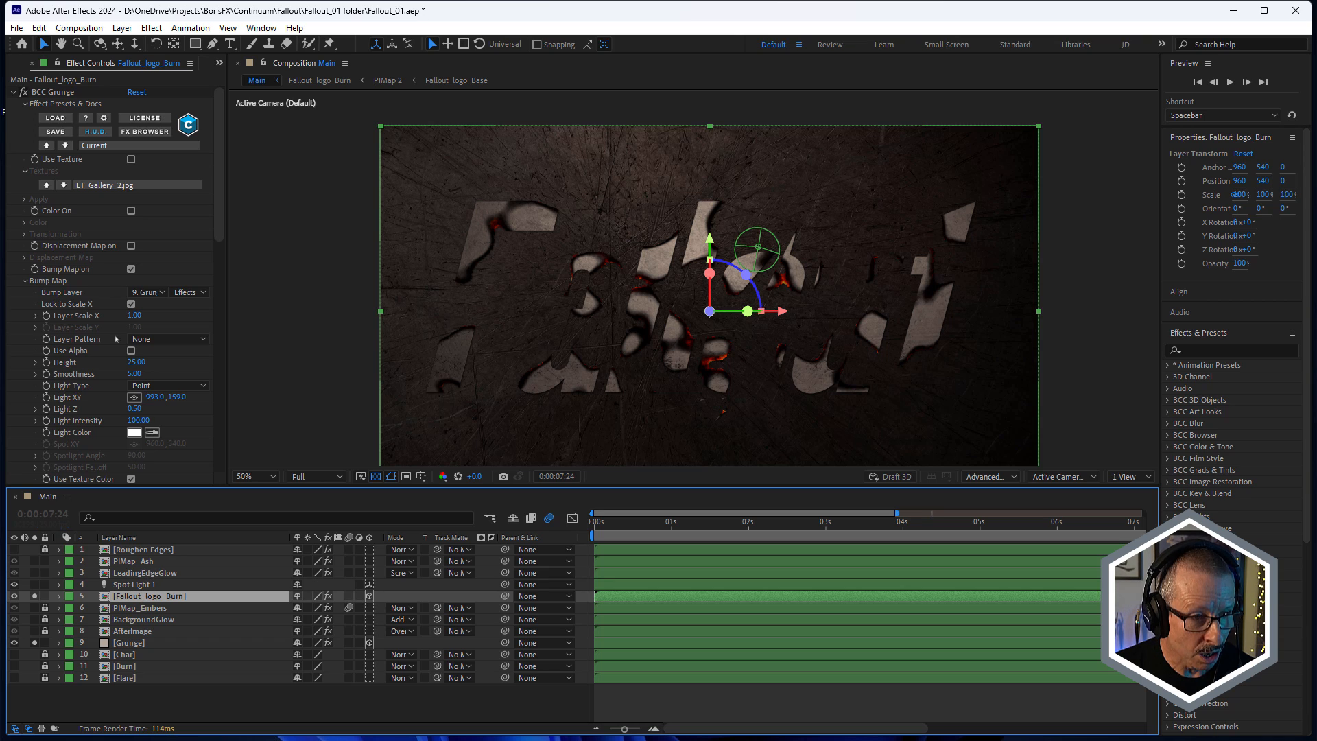
# Step: Compare the burnt logo with Fallout_logo_Burn's BCC Drop Shadow off and on, looking closely at the edges of the F
pyautogui.click(13, 92)
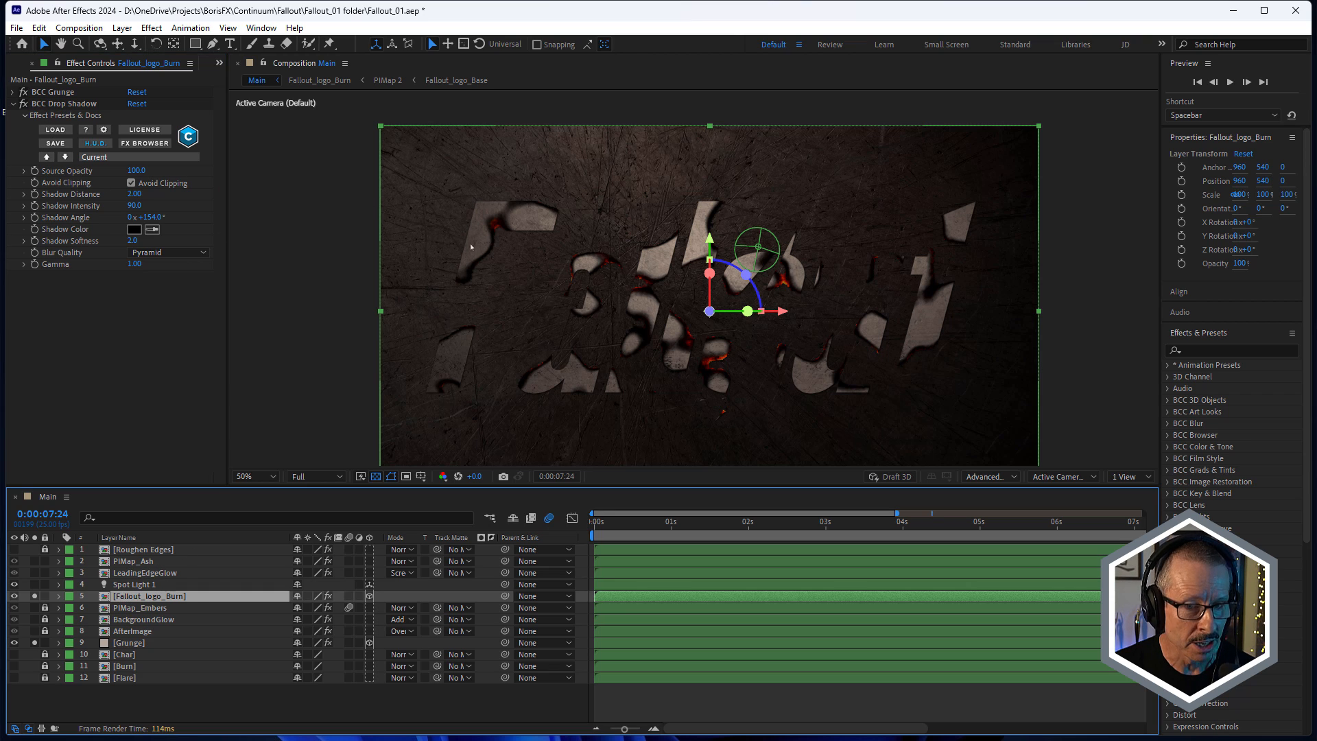
pyautogui.scroll(2, 471, 245)
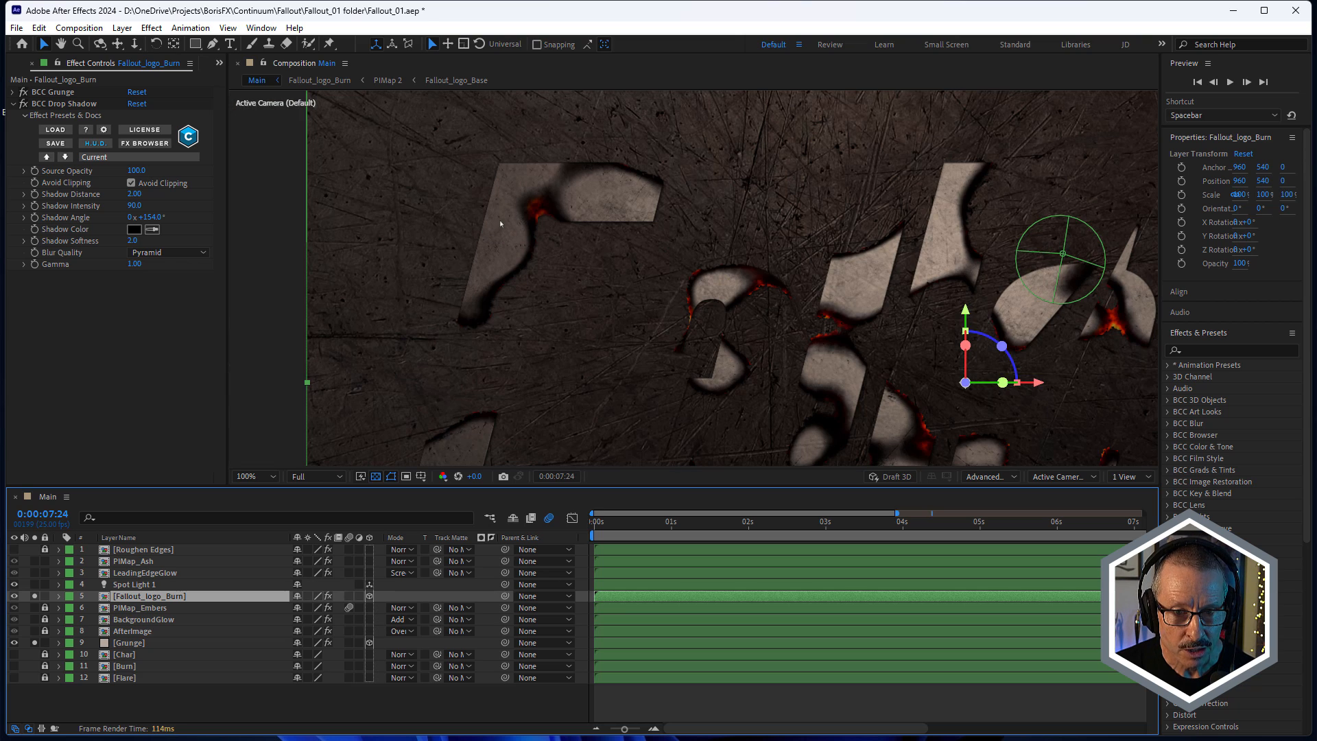
pyautogui.click(23, 103)
pyautogui.click(23, 104)
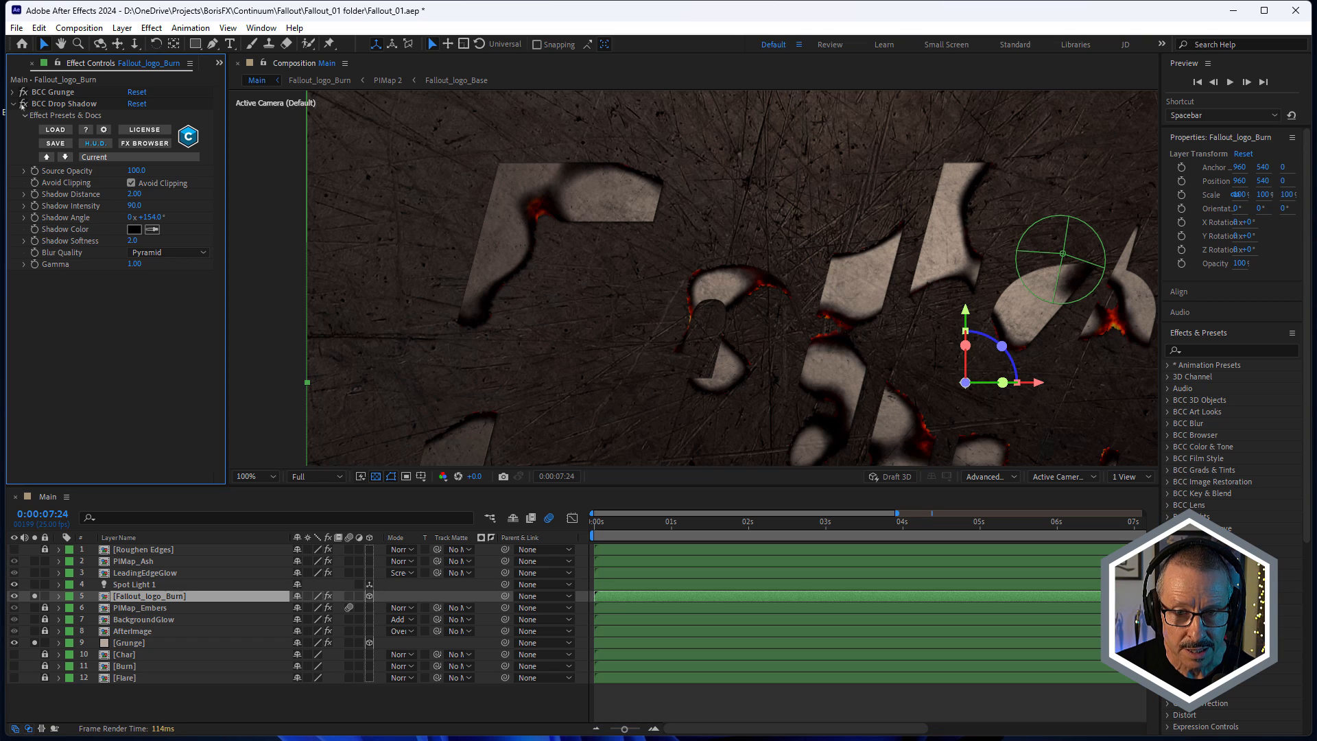
pyautogui.click(23, 104)
pyautogui.click(23, 103)
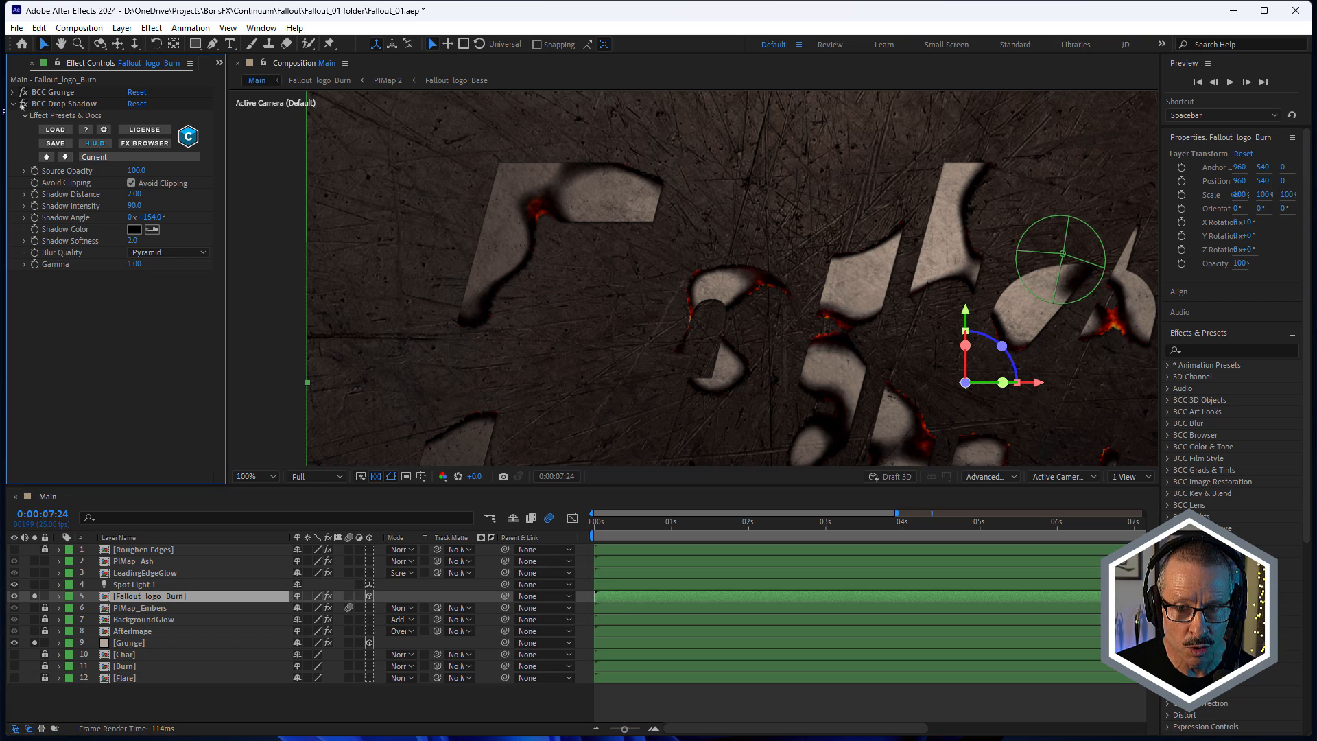
pyautogui.click(23, 104)
pyautogui.click(23, 104)
pyautogui.click(23, 104)
pyautogui.click(23, 104)
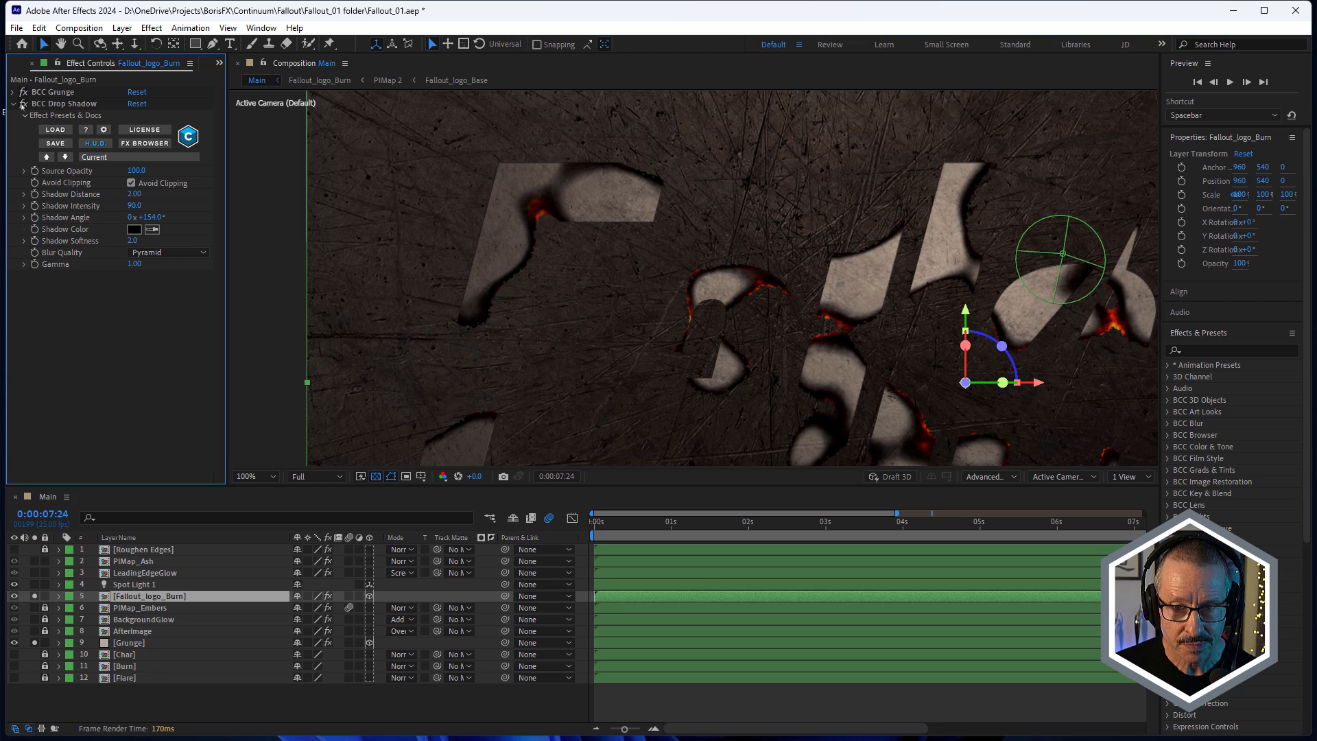
pyautogui.click(23, 103)
pyautogui.click(23, 103)
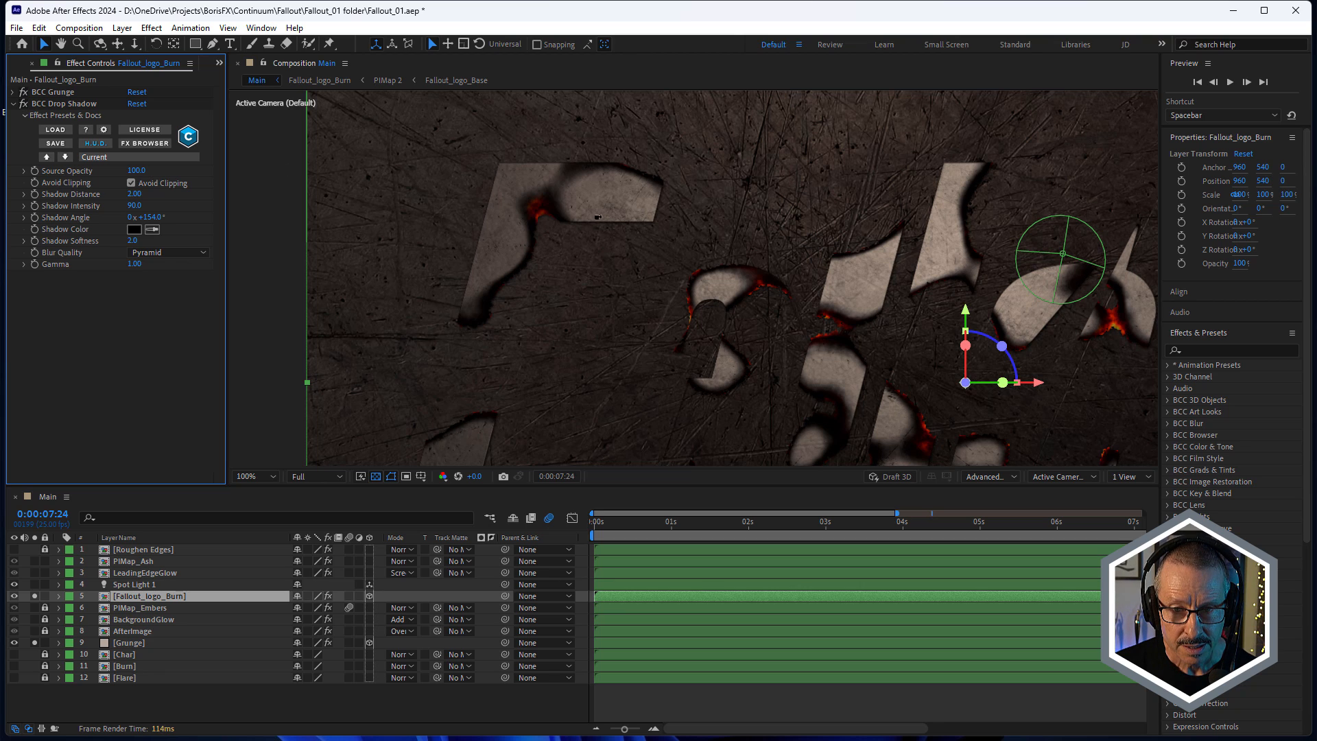
pyautogui.scroll(2, 610, 217)
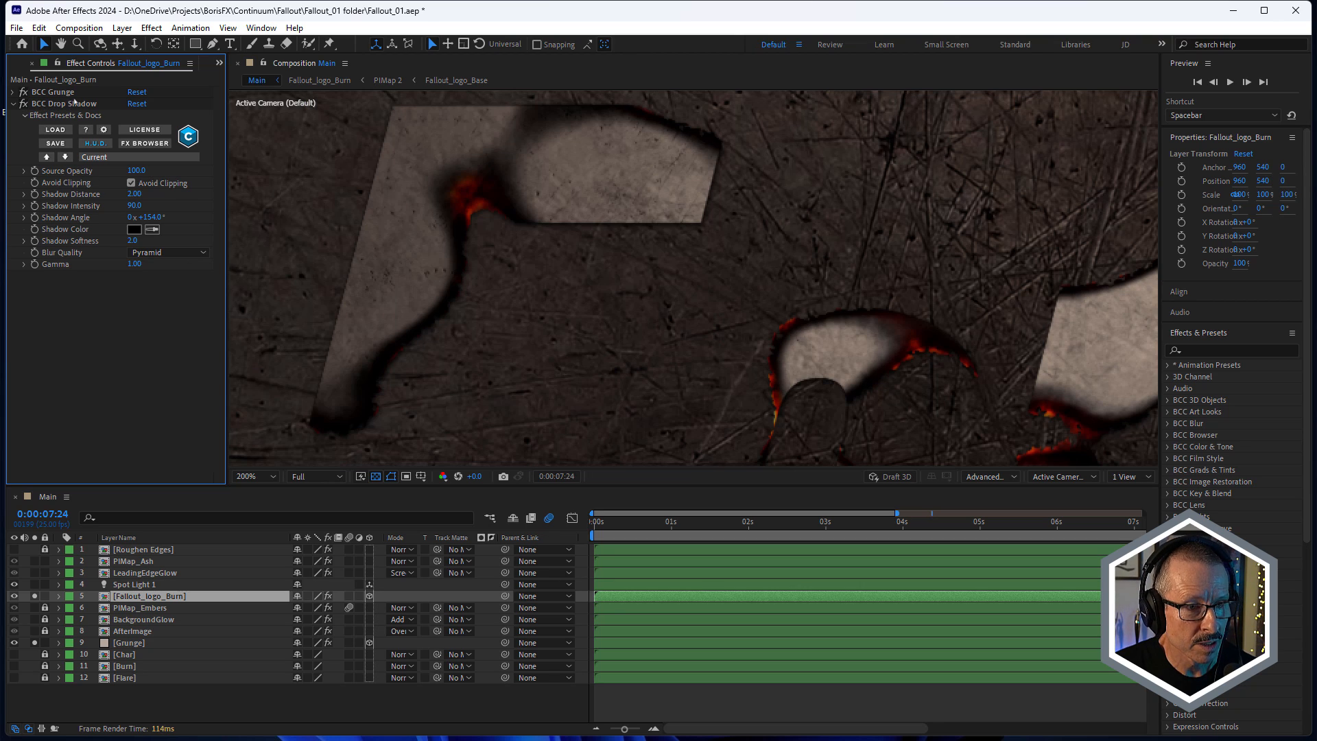
# Step: Collapse the effects on Fallout_logo_Burn and disable both BCC Grunge and BCC Drop Shadow
pyautogui.hotkey('ctrl', '`')
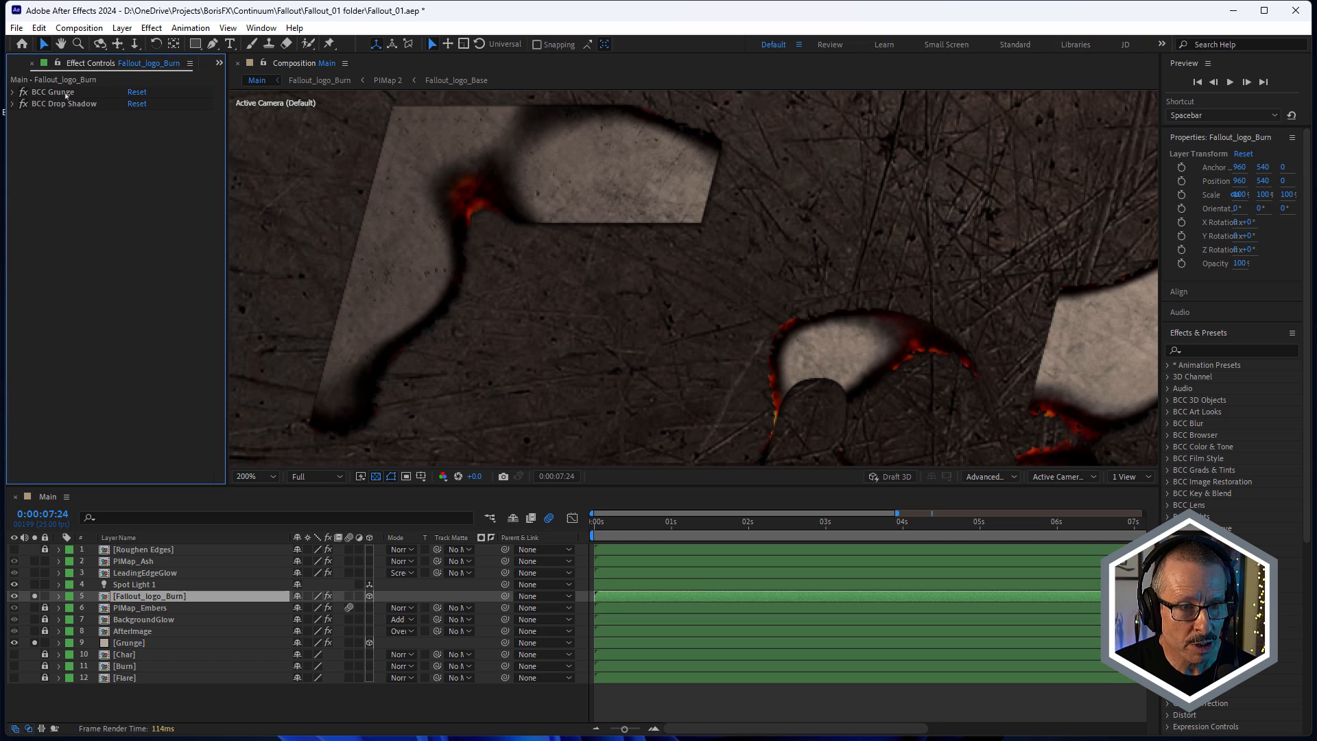
pyautogui.moveTo(24, 92); pyautogui.dragTo(24, 103)
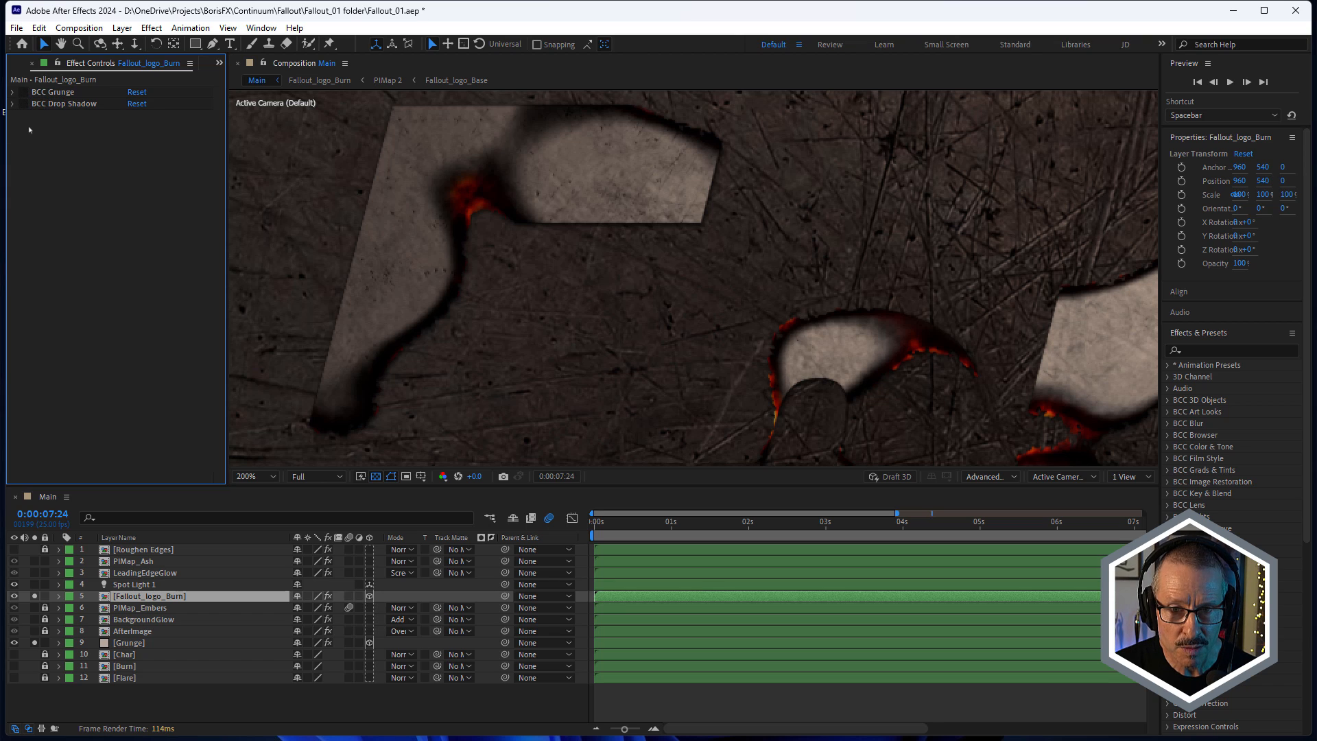
# Step: Re-enable BCC Drop Shadow and then BCC Grunge on Fallout_logo_Burn, checking the burnt letters around each change
pyautogui.scroll(-1, 685, 269)
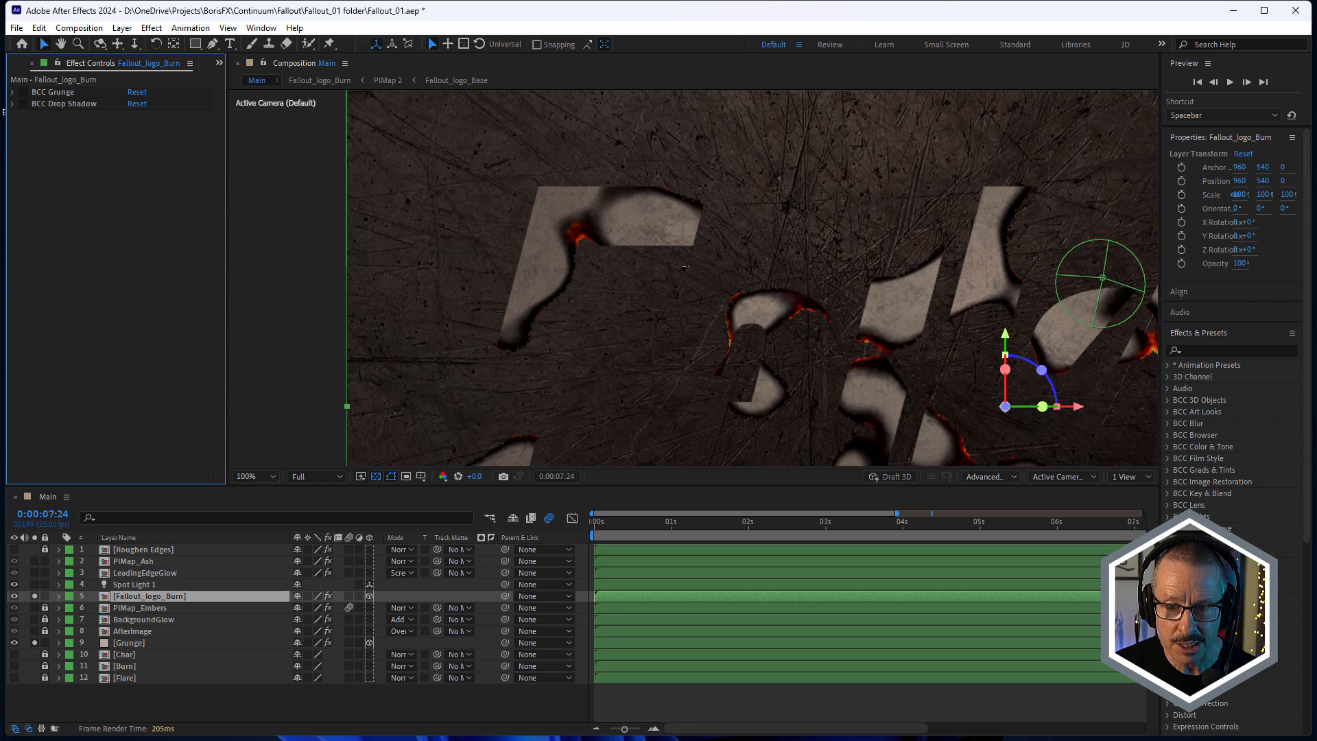
pyautogui.scroll(1, 684, 265)
pyautogui.click(51, 92)
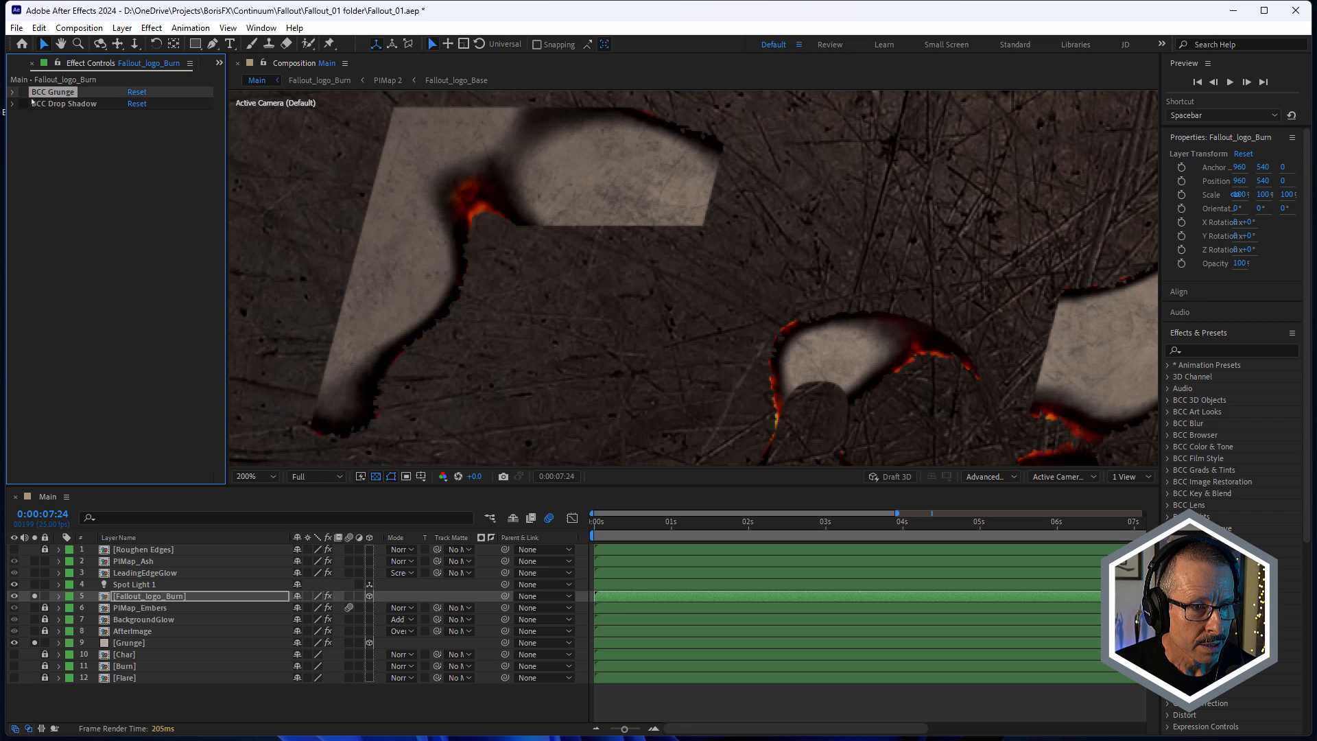
pyautogui.click(24, 104)
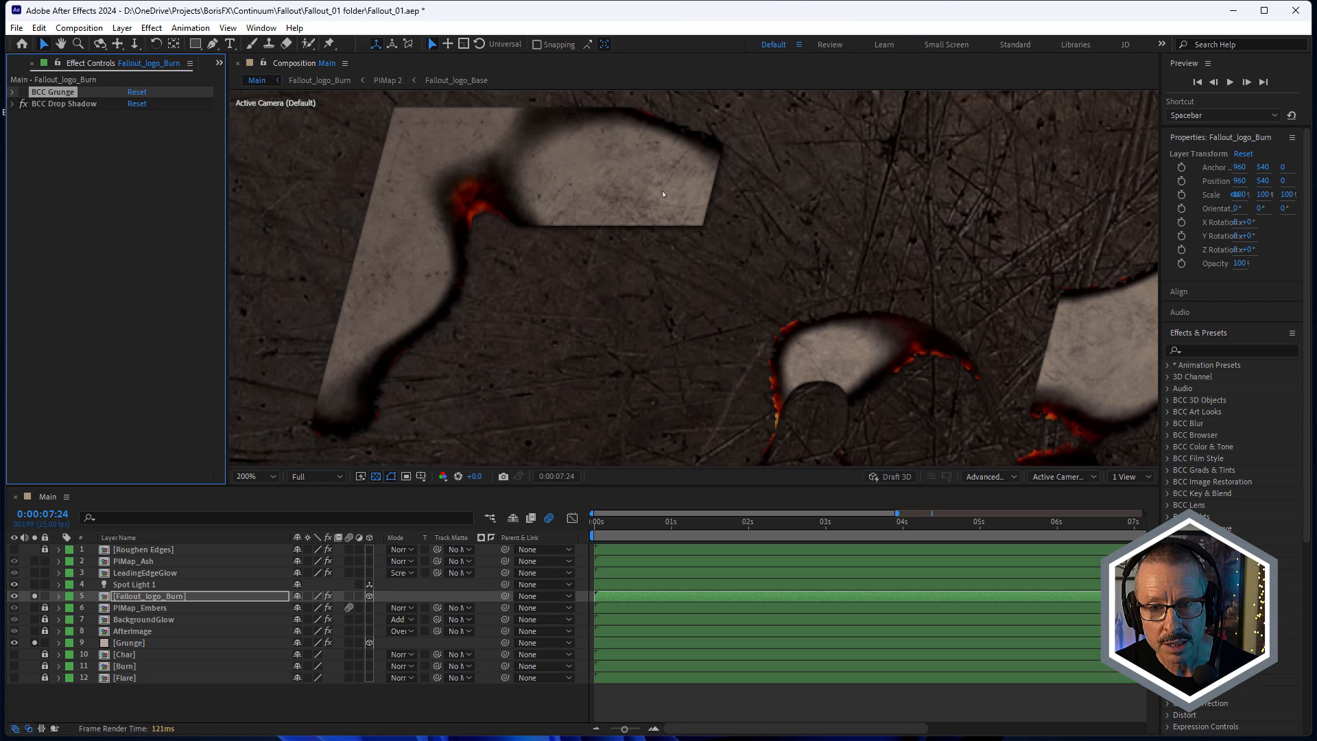
pyautogui.scroll(-1, 665, 192)
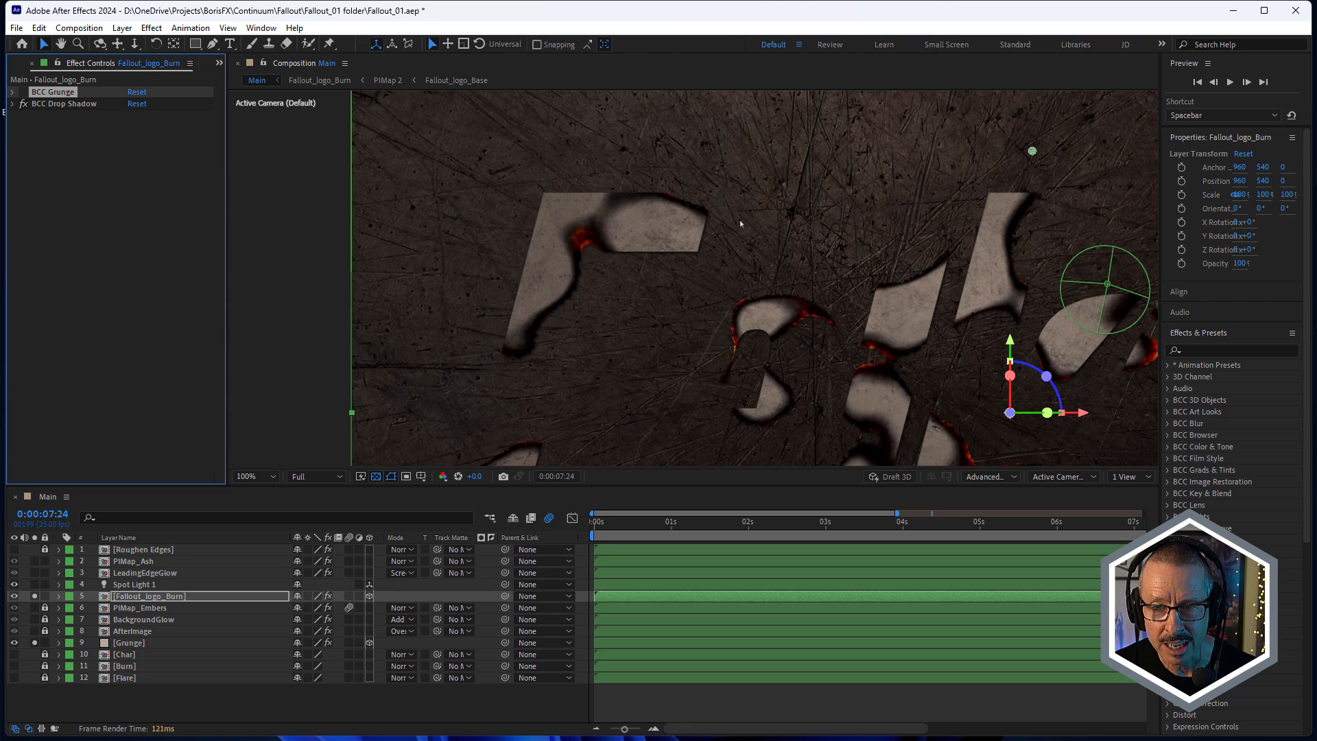
pyautogui.scroll(1, 739, 219)
pyautogui.scroll(-1, 802, 245)
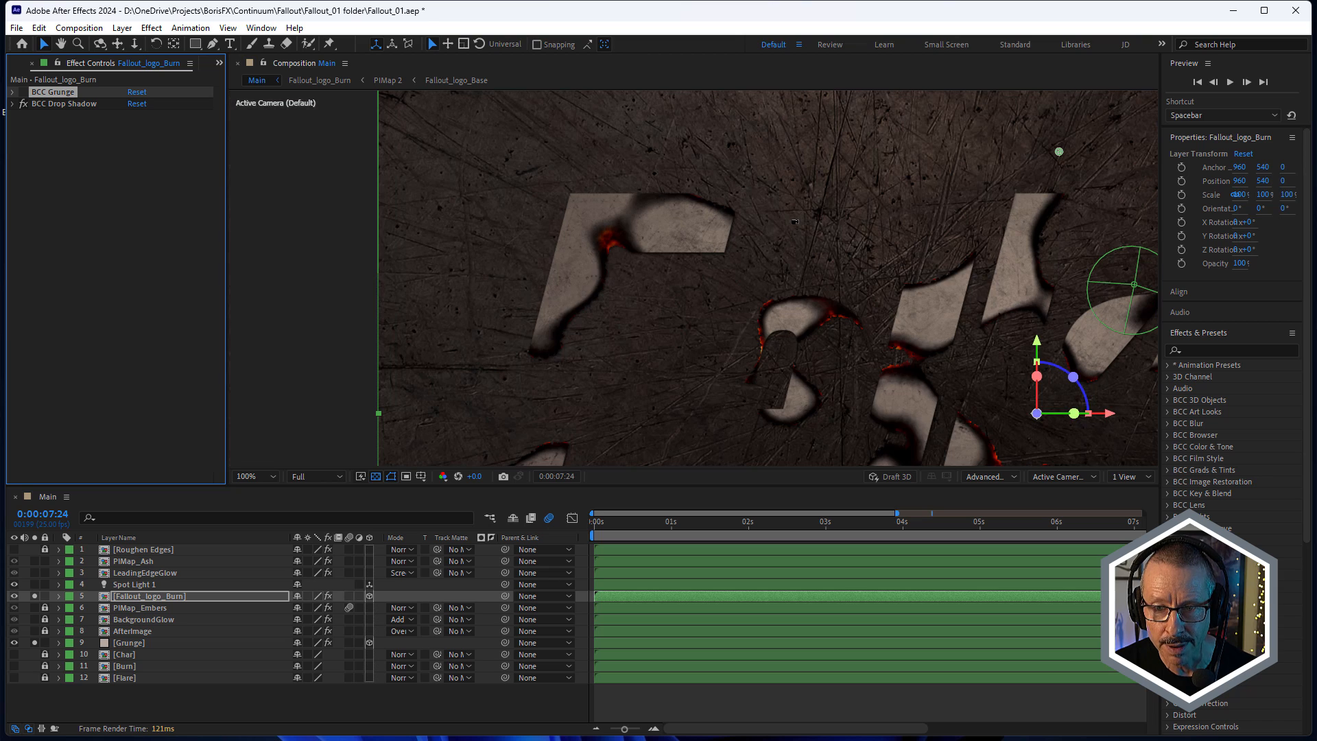
pyautogui.click(24, 92)
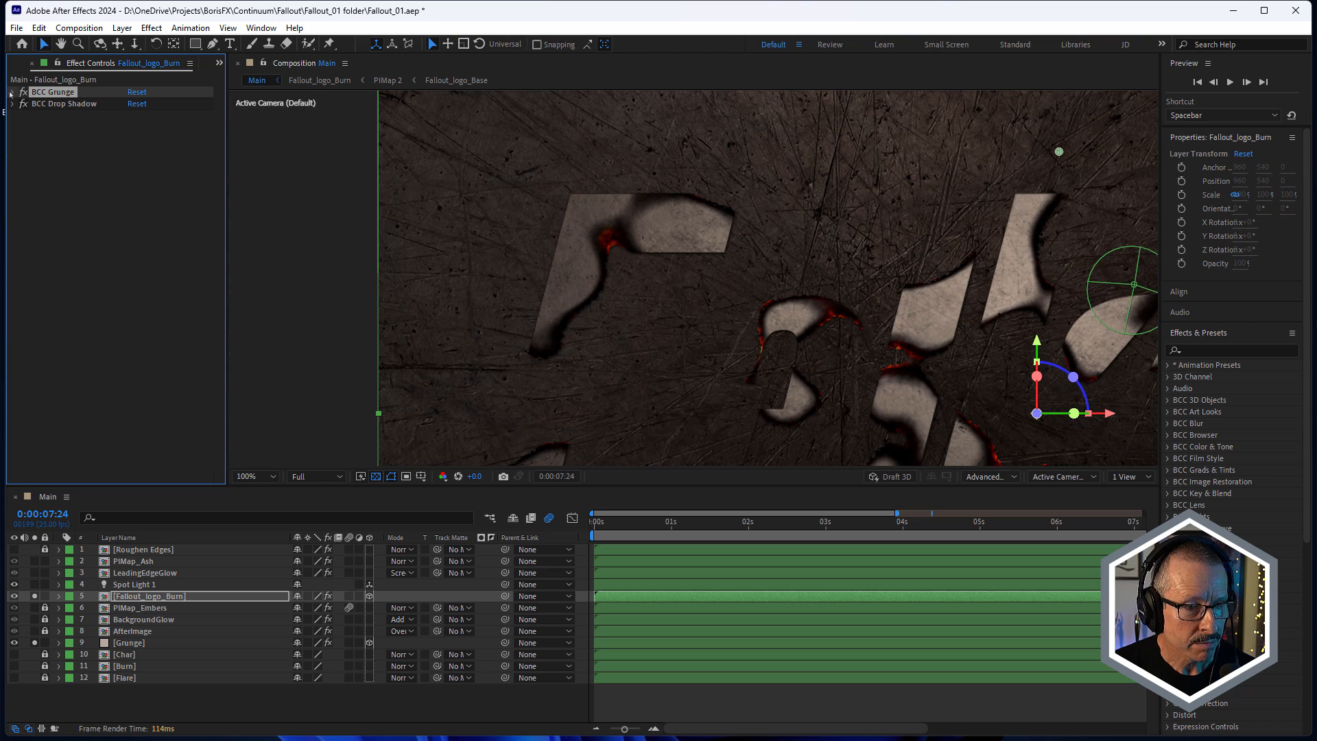
# Step: Expand BCC Grunge on Fallout_logo_Burn and check which layer its Bump Map uses as the Bump Layer
pyautogui.click(13, 92)
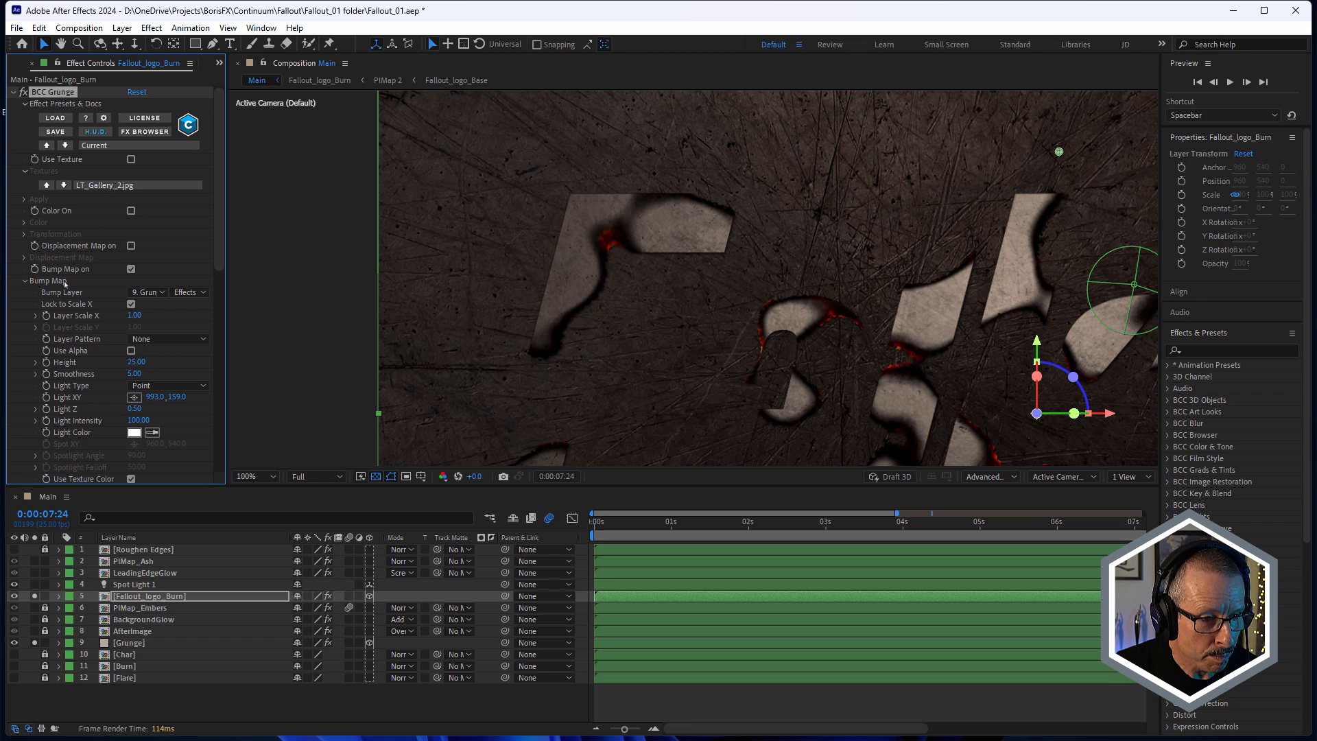
pyautogui.click(147, 293)
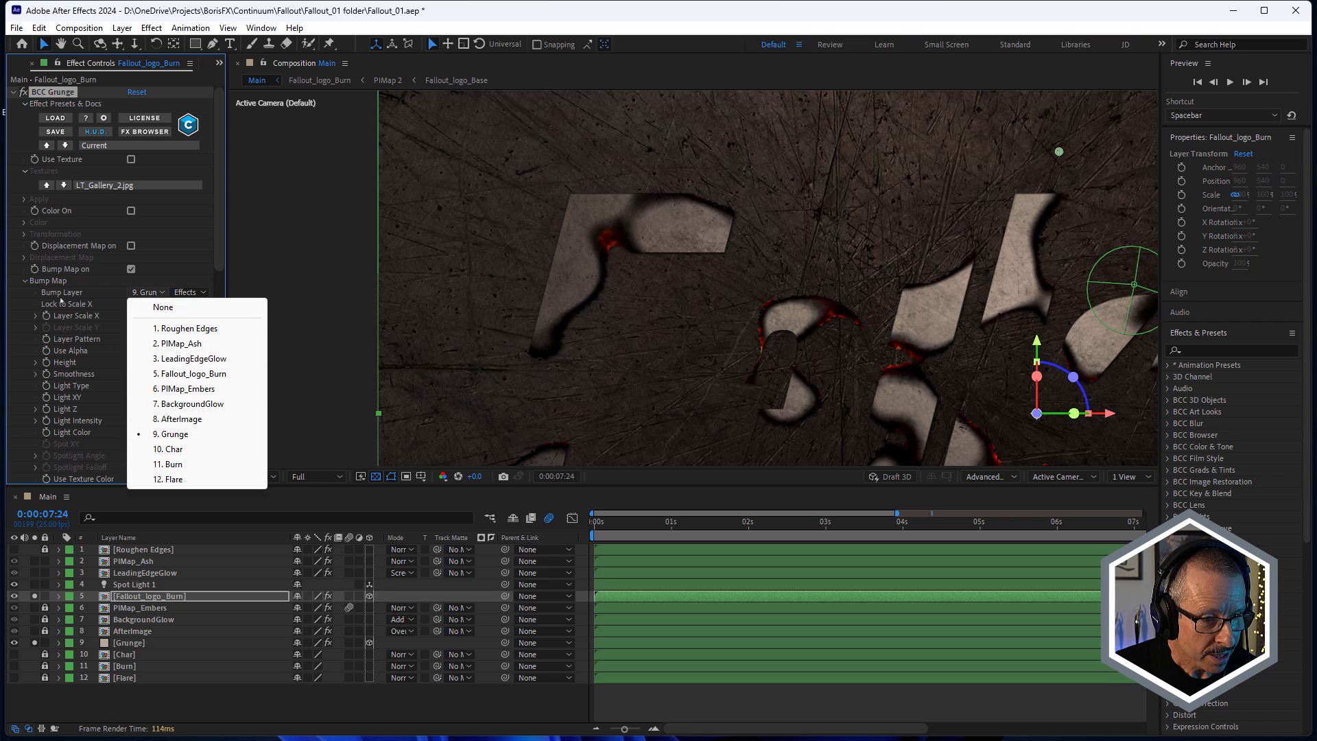
pyautogui.click(88, 300)
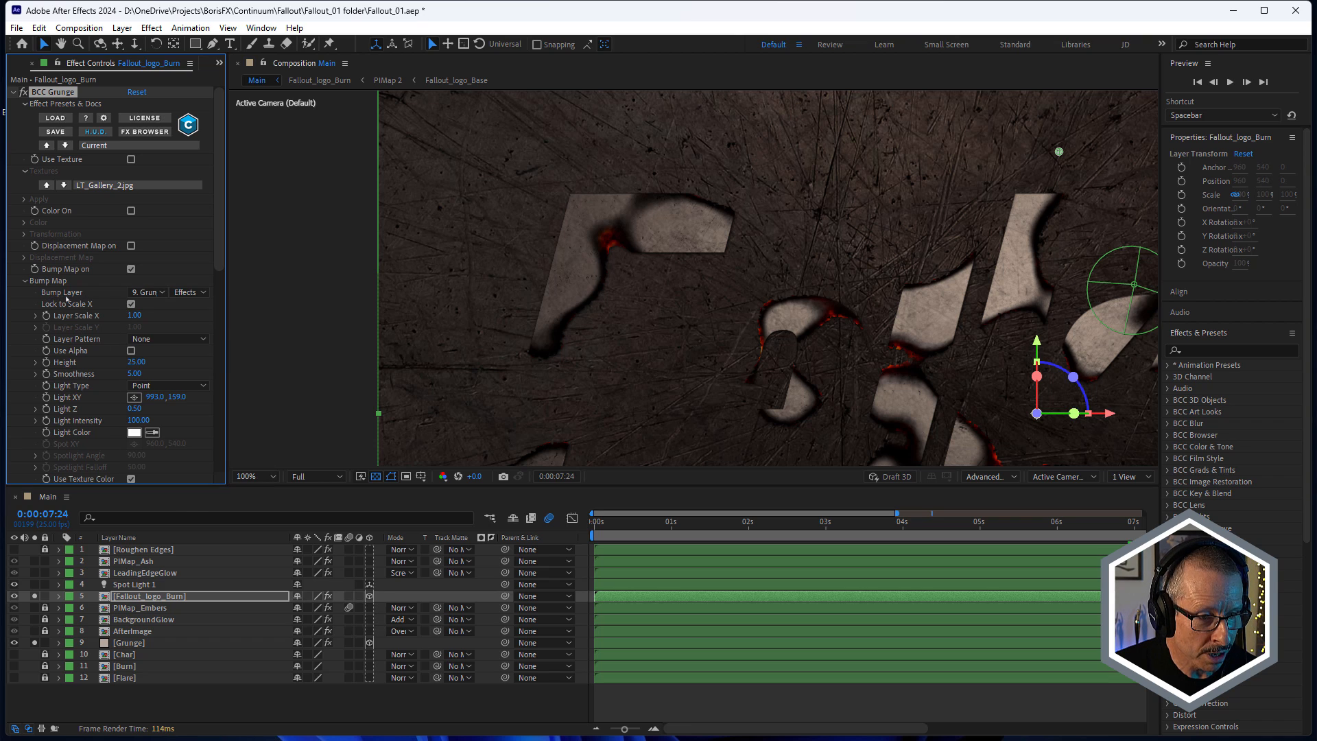
# Step: Try BCC Grunge's bump map Smoothness at 0 and 8 on the burnt logo and undo the changes
pyautogui.scroll(2, 542, 274)
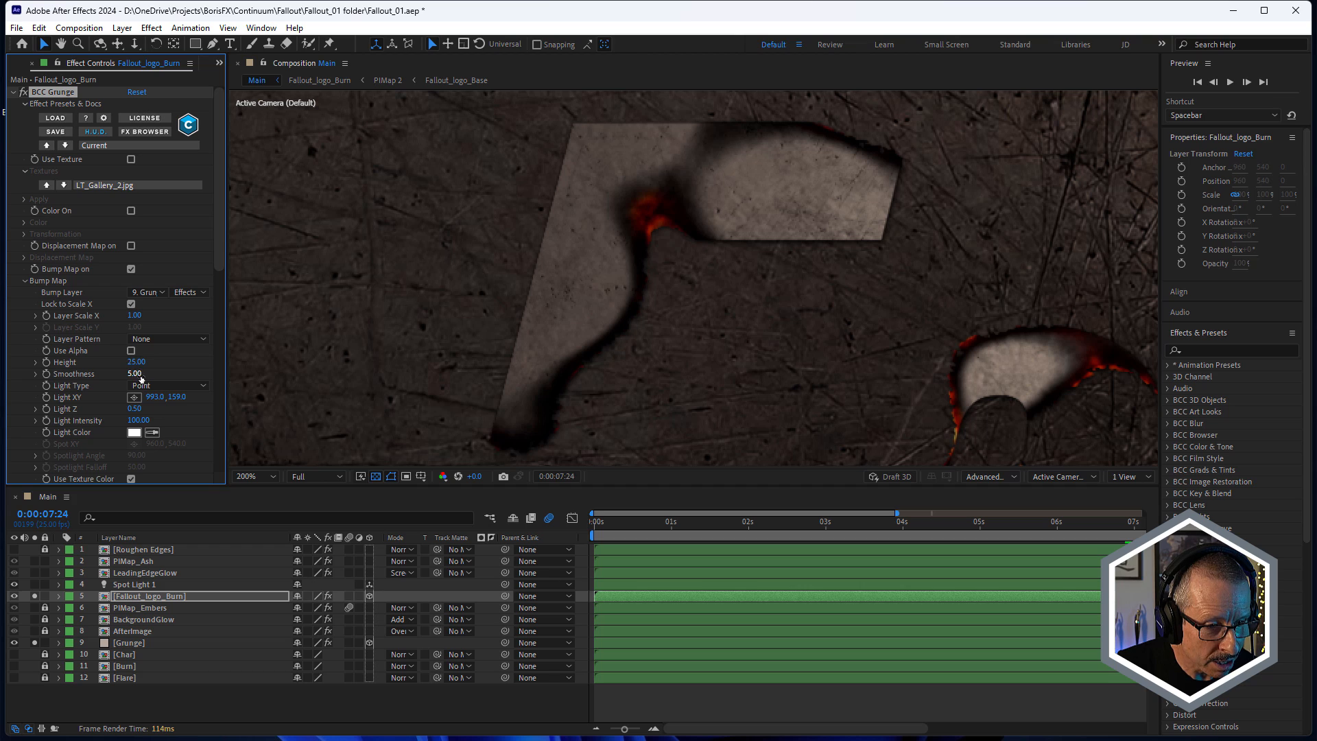
pyautogui.click(134, 374)
pyautogui.write('16')
pyautogui.press('Return')
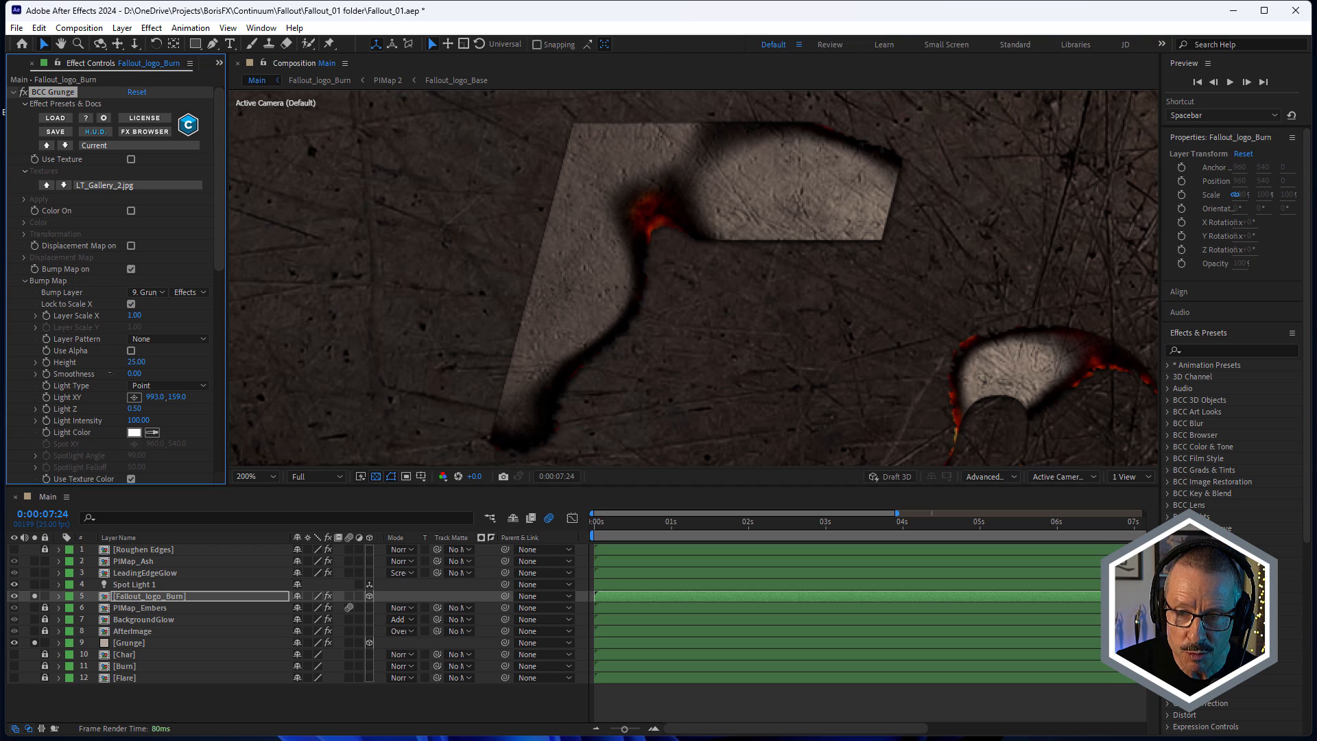
pyautogui.click(135, 374)
pyautogui.write('8')
pyautogui.press('Return')
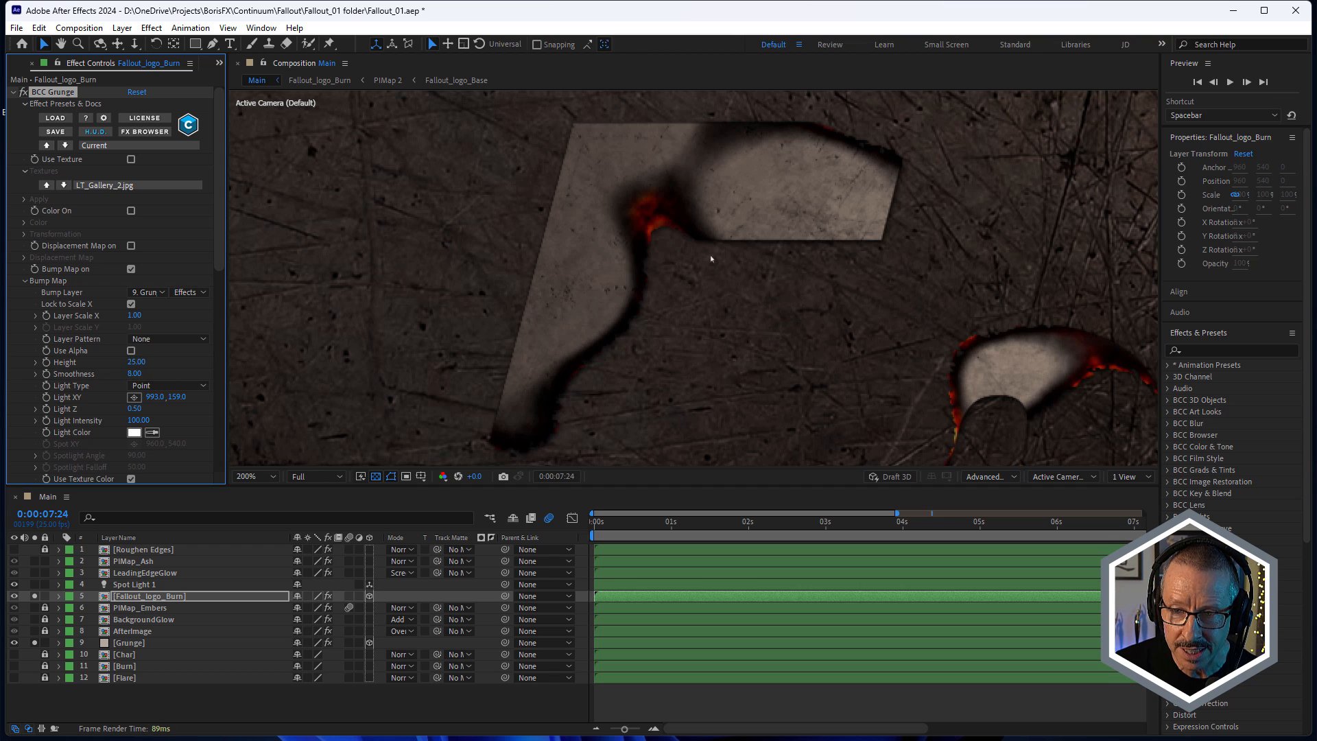
pyautogui.moveTo(134, 373); pyautogui.dragTo(106, 375)
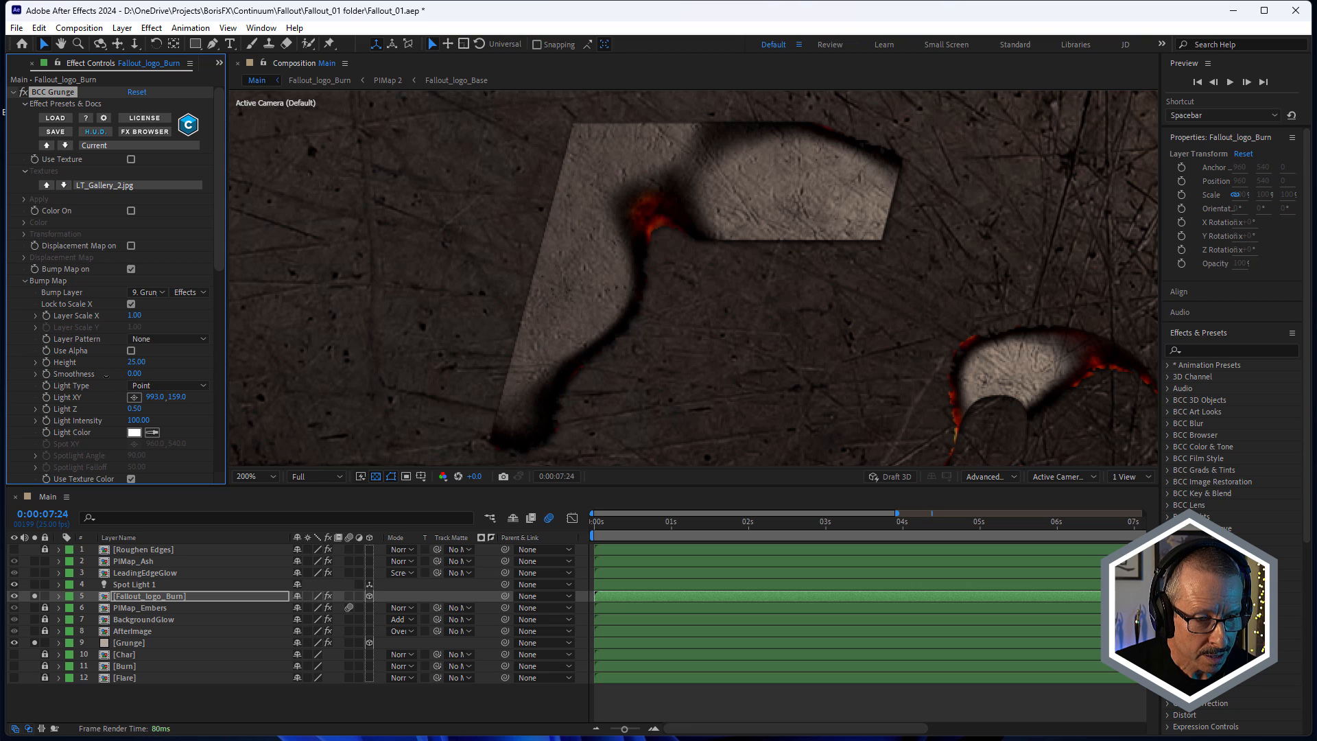
pyautogui.scroll(-4, 652, 233)
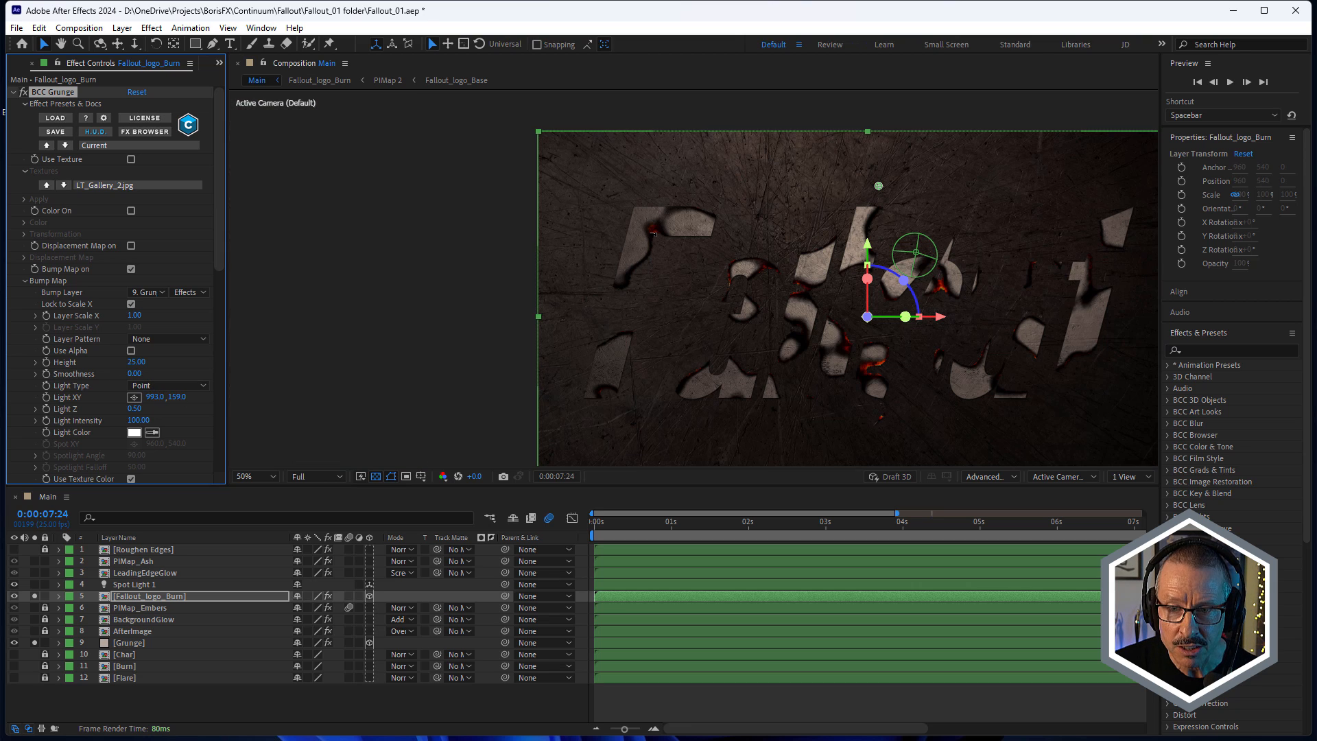
pyautogui.scroll(4, 784, 278)
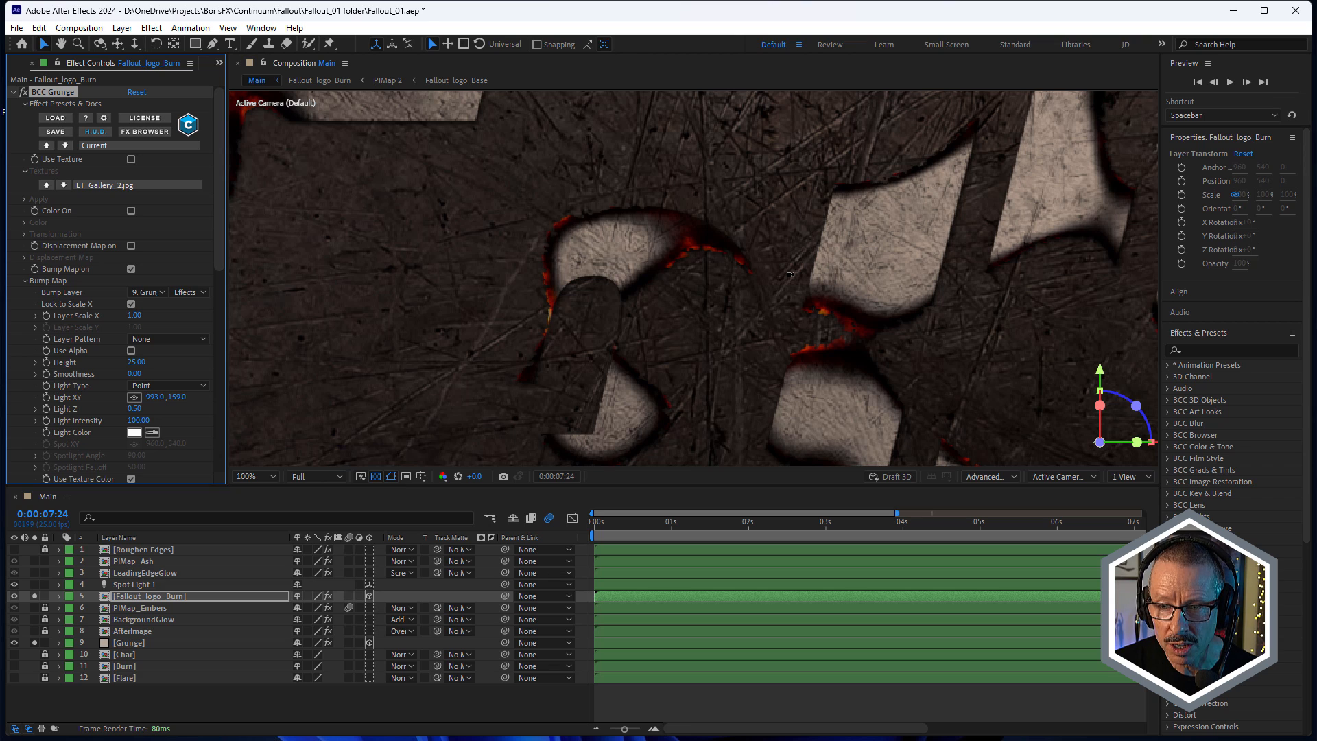
pyautogui.scroll(-2, 790, 275)
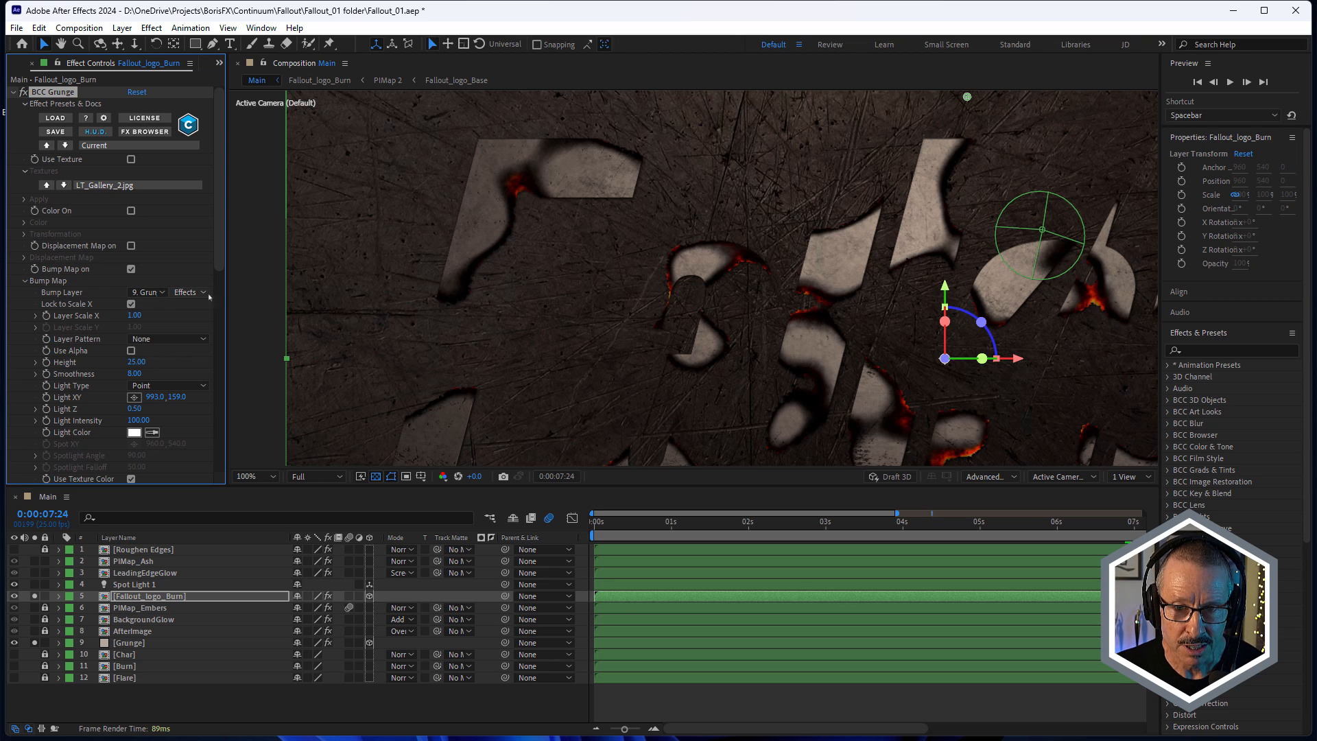
pyautogui.hotkey('ctrl', 'z')
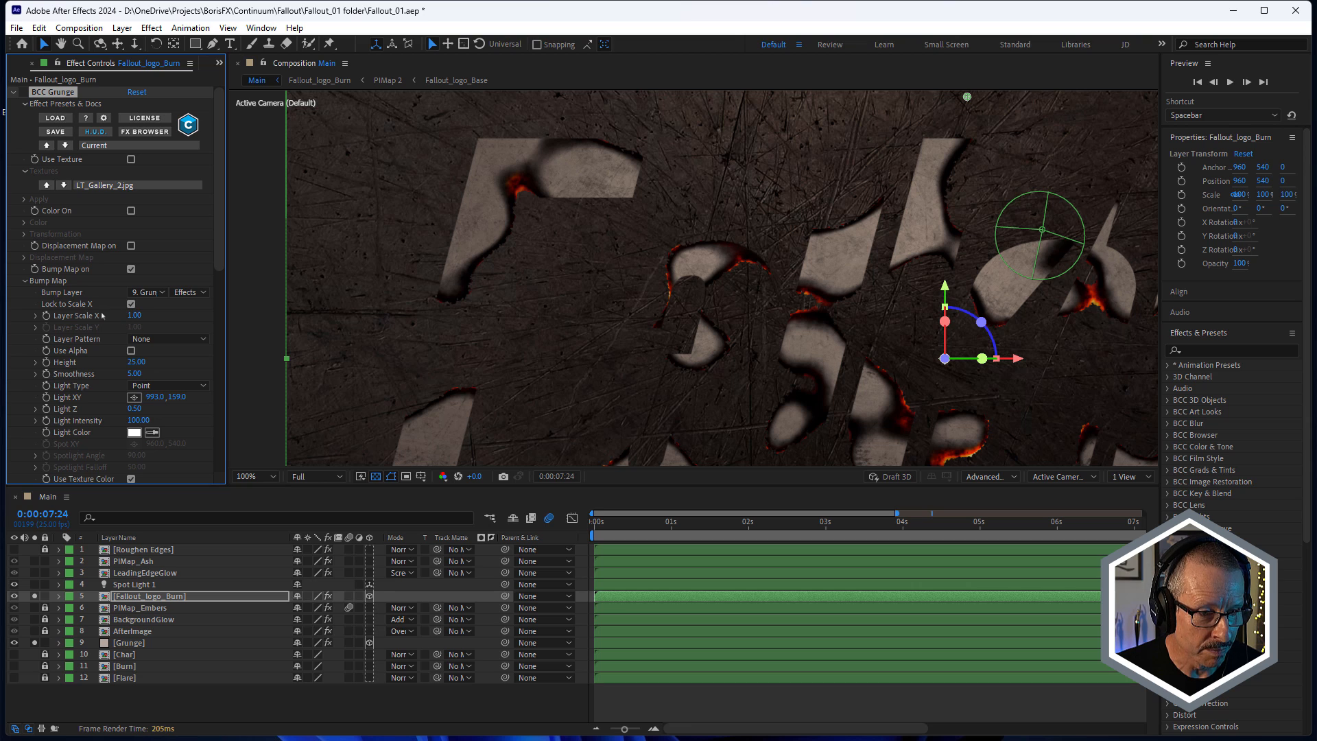
# Step: Collapse BCC Grunge's settings on Fallout_logo_Burn and turn BCC Drop Shadow back on
pyautogui.scroll(-2, 805, 267)
pyautogui.scroll(6, 805, 268)
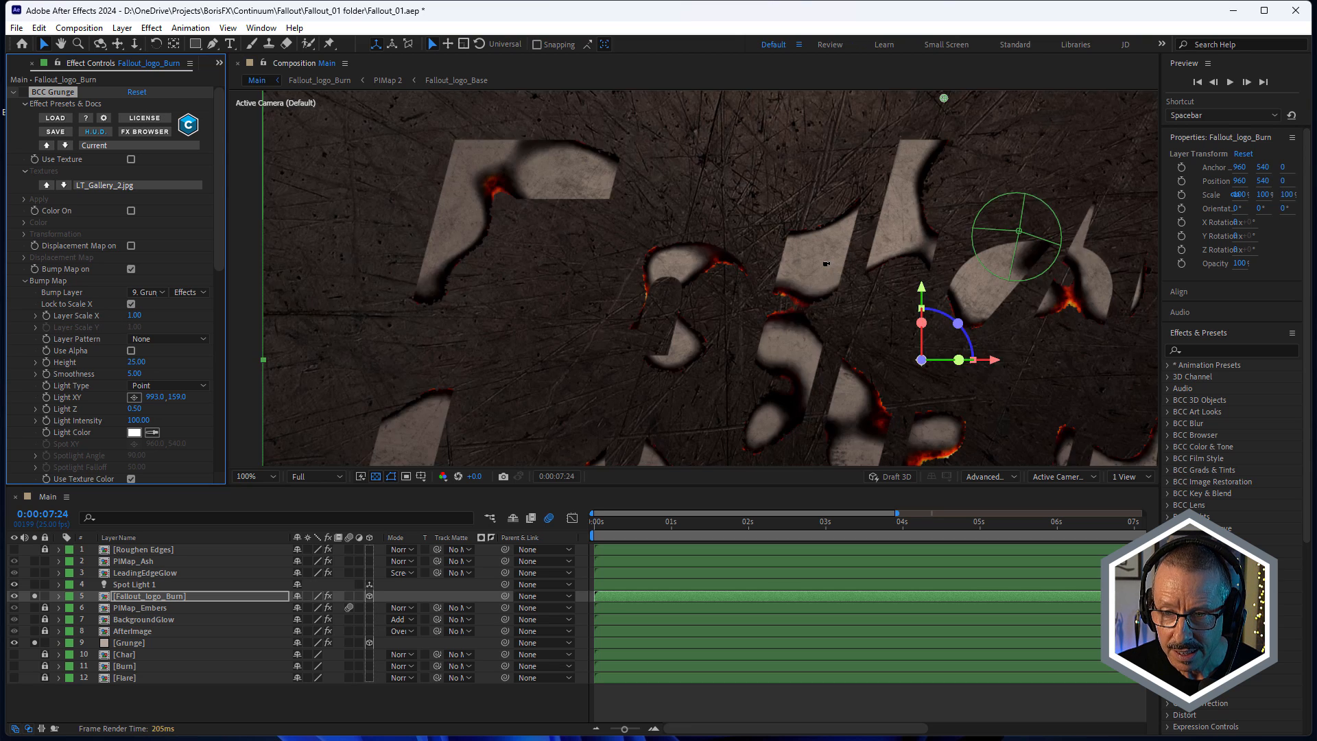
pyautogui.scroll(-4, 791, 265)
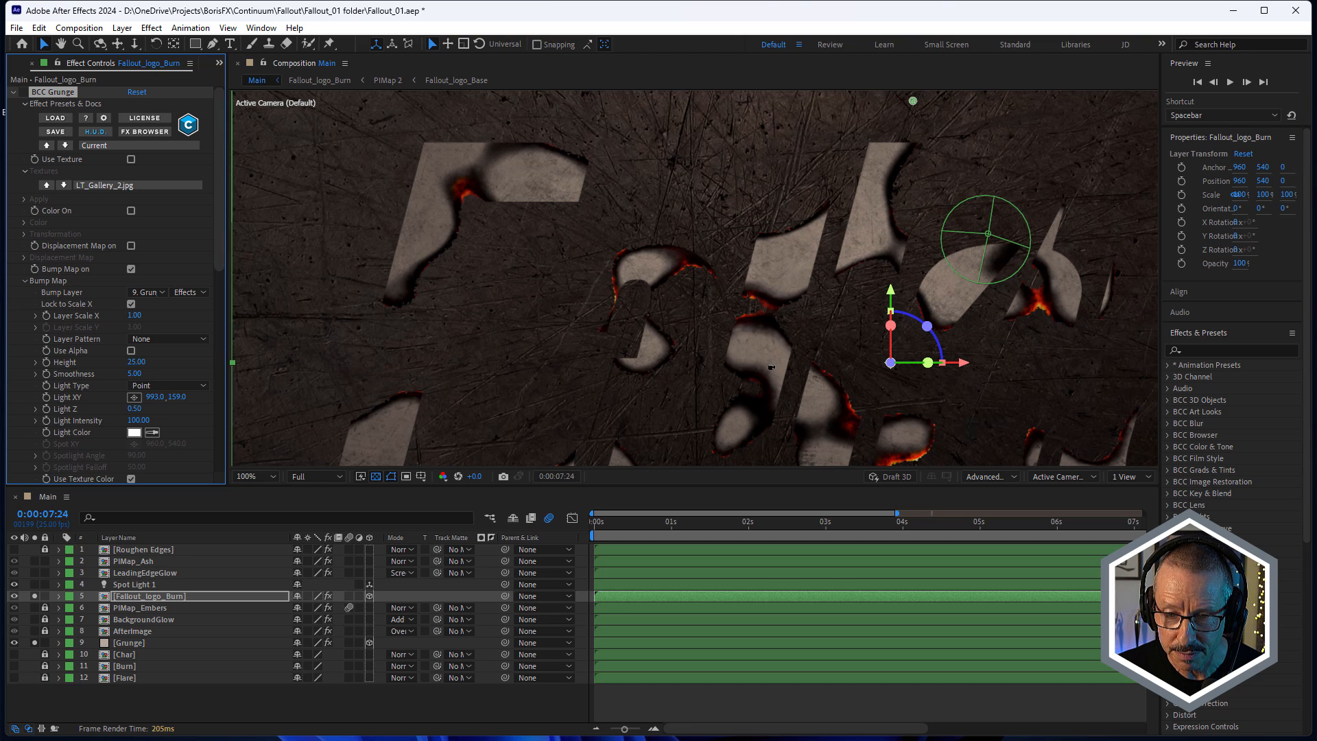
pyautogui.click(14, 93)
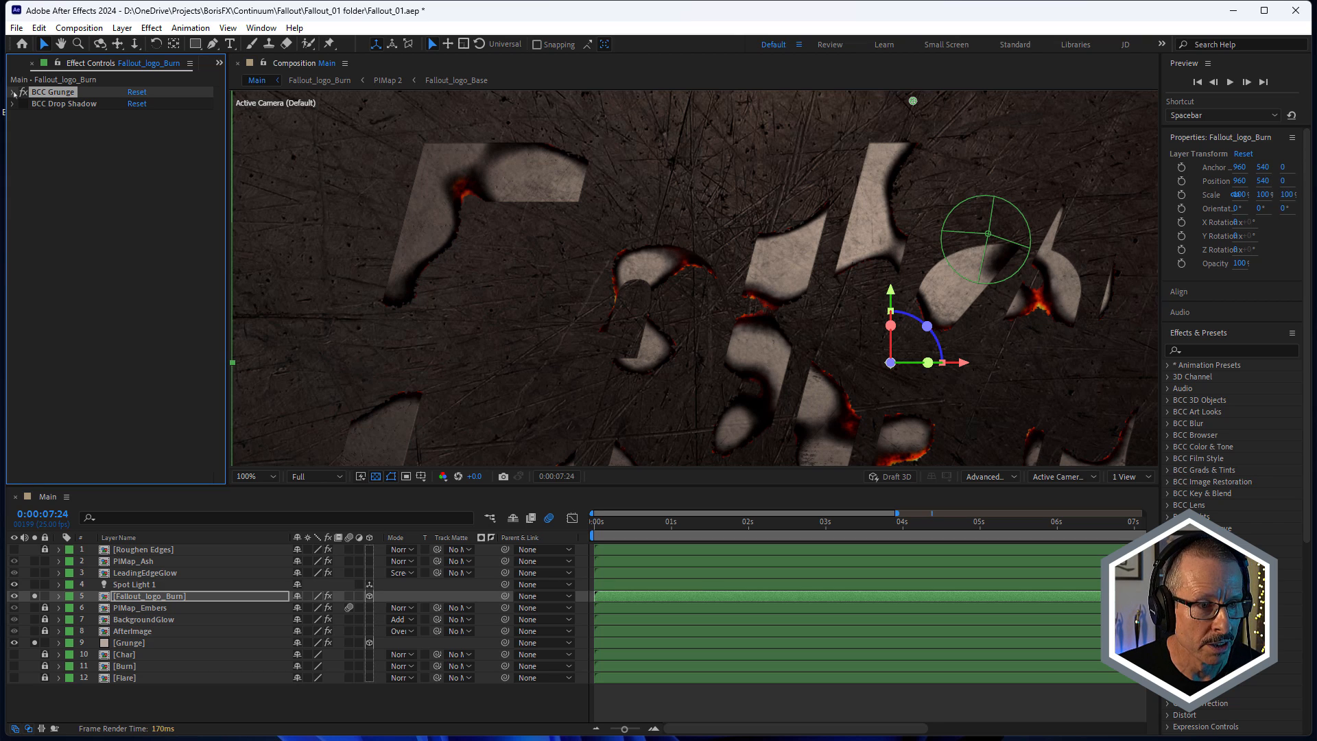
pyautogui.click(14, 93)
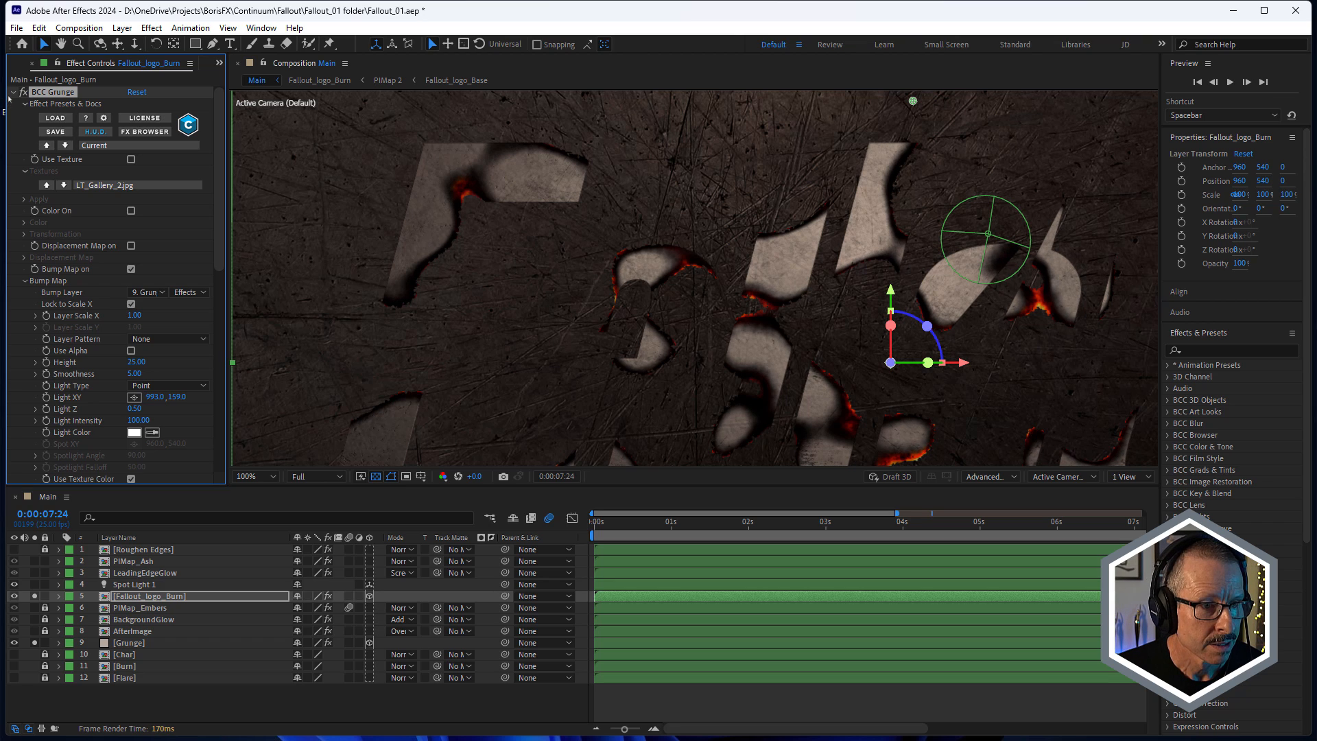
pyautogui.click(12, 92)
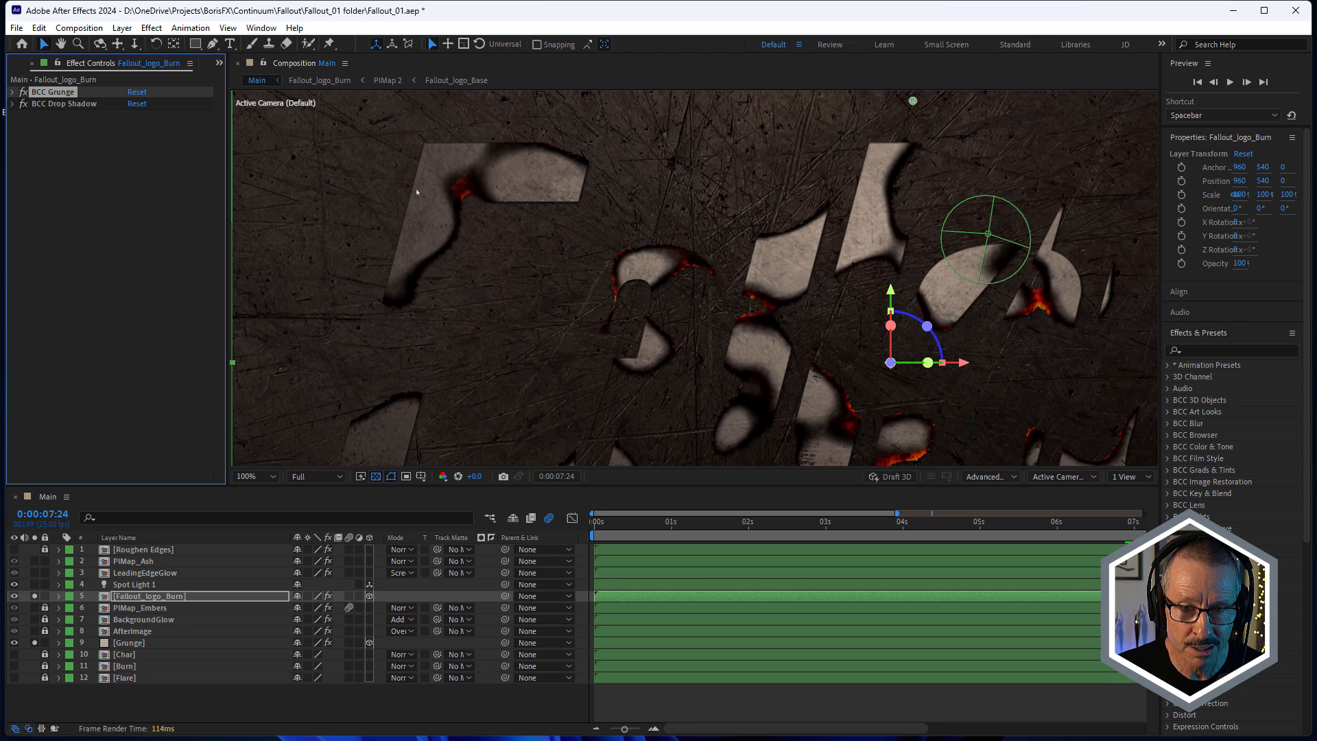
# Step: Examine Fallout_logo_Burn with both effects applied, up close and across the whole frame
pyautogui.scroll(2, 525, 193)
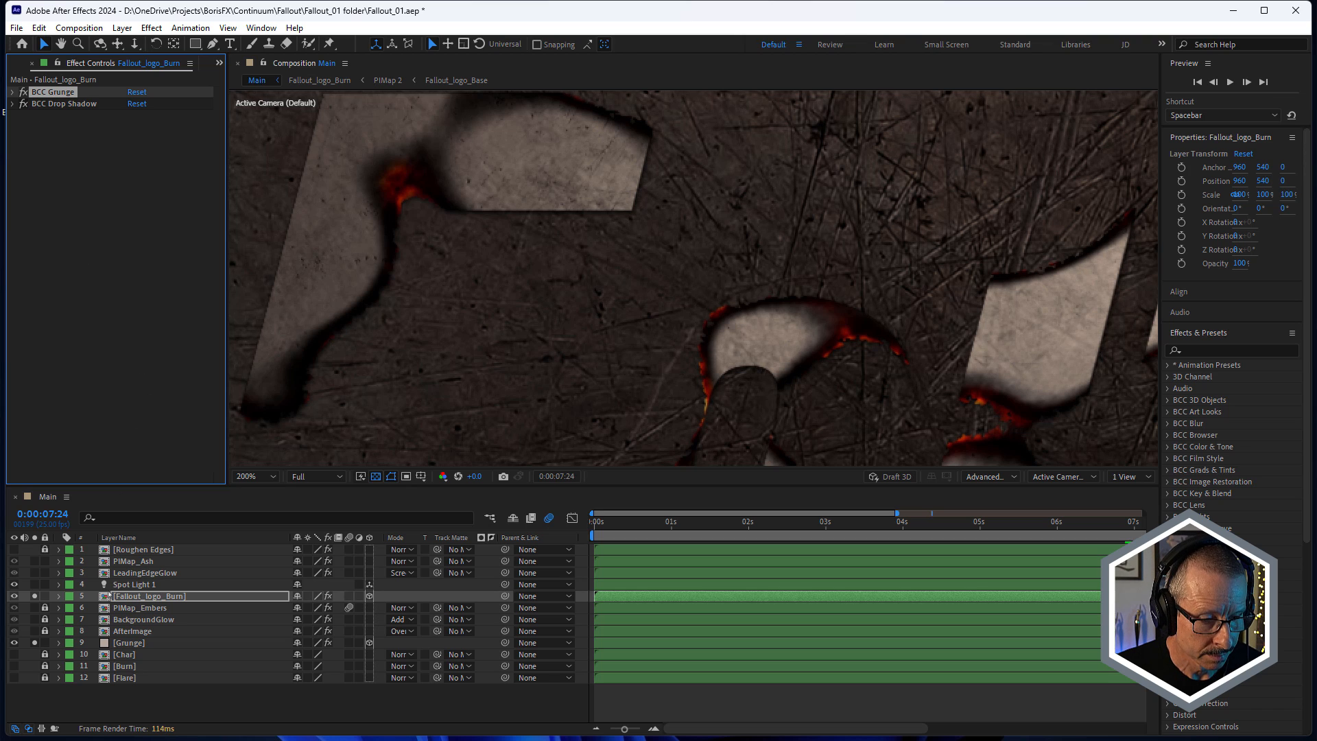
pyautogui.scroll(-4, 564, 233)
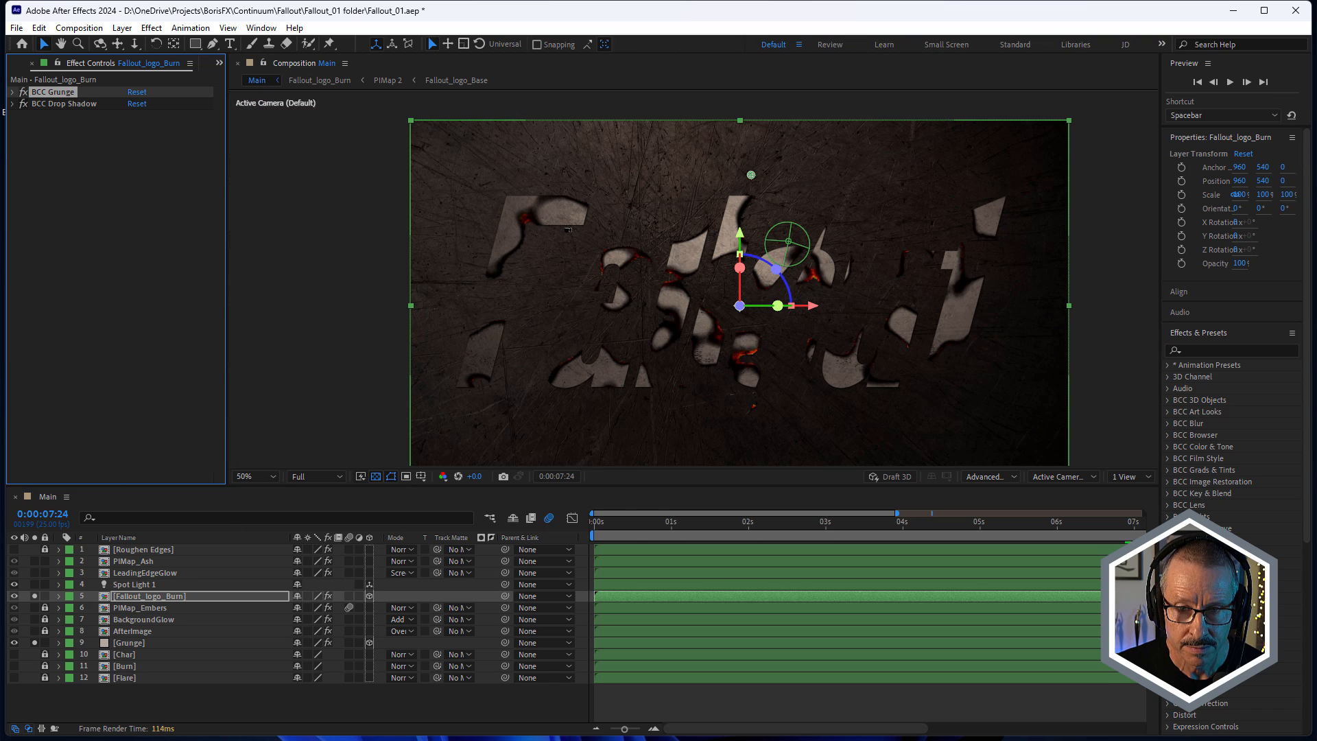
pyautogui.click(153, 596)
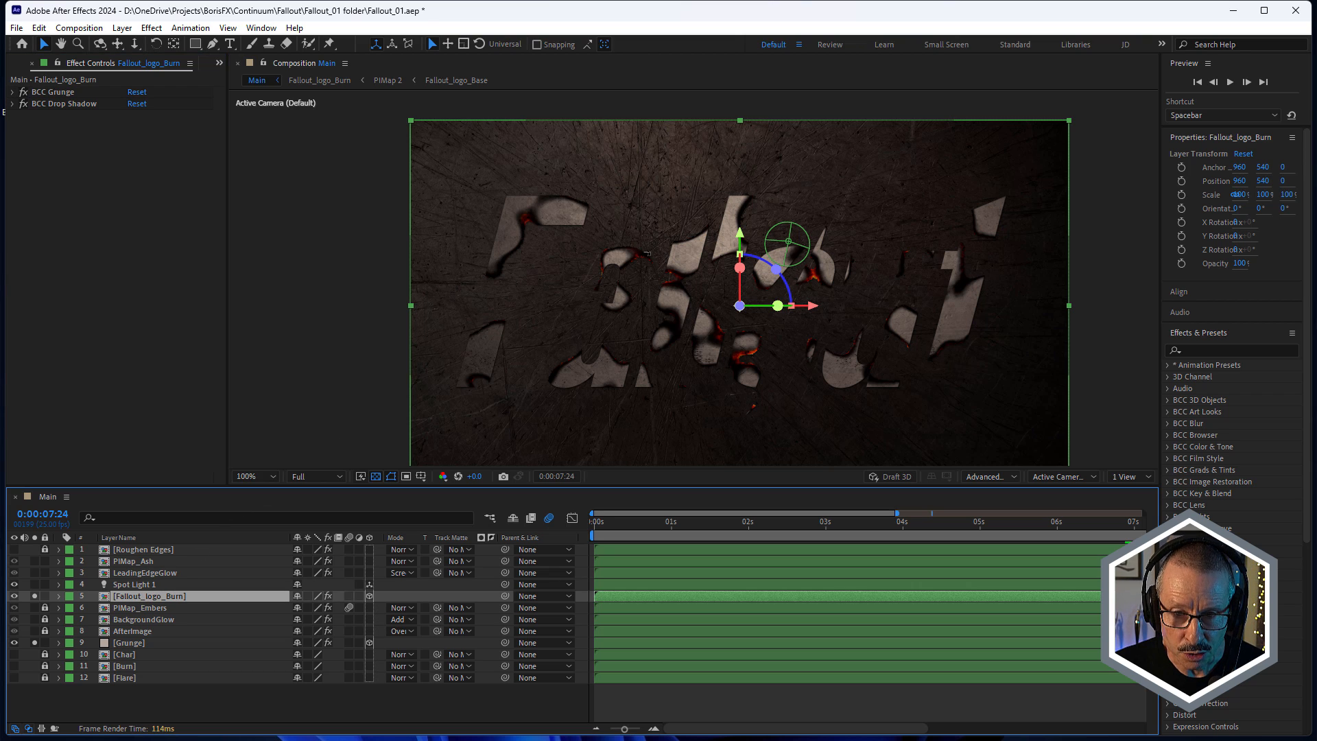
pyautogui.scroll(4, 563, 291)
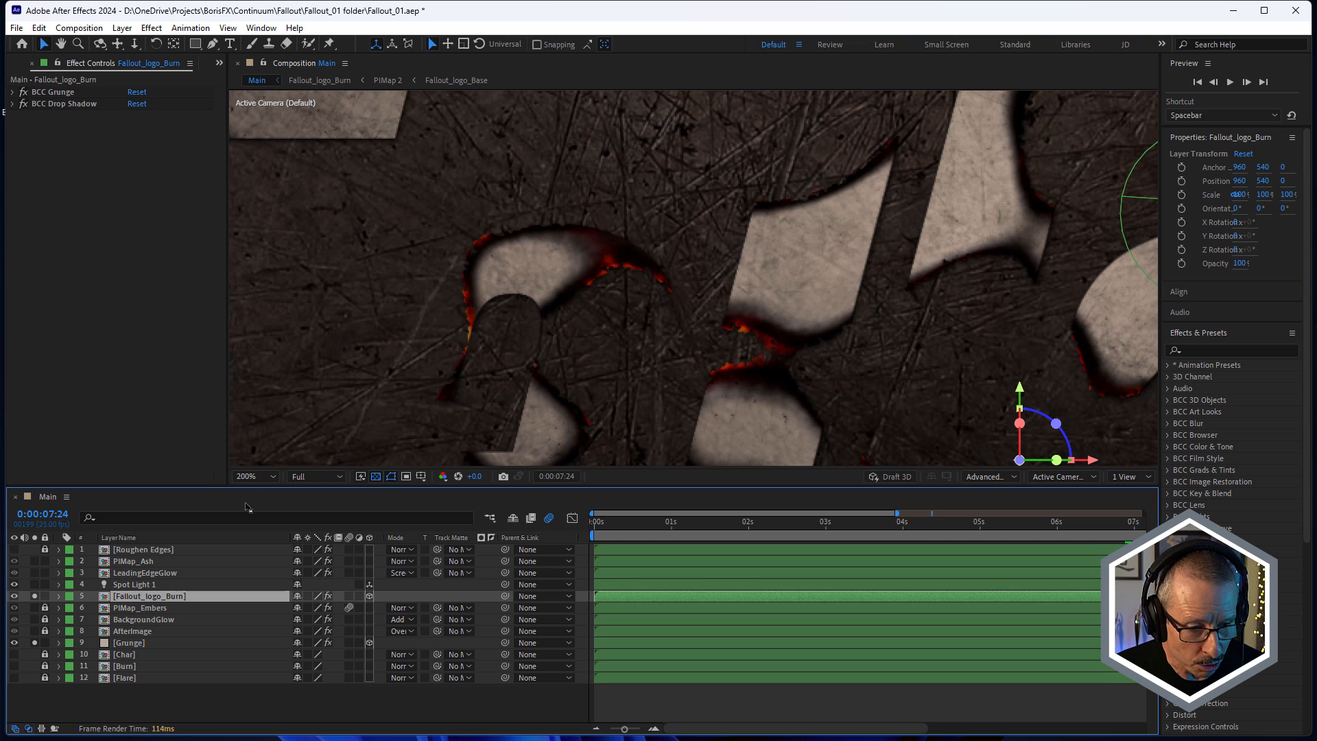
# Step: Solo the LeadingEdgeGlow layer as well, comparing the logo's burning edges with and without it
pyautogui.click(145, 574)
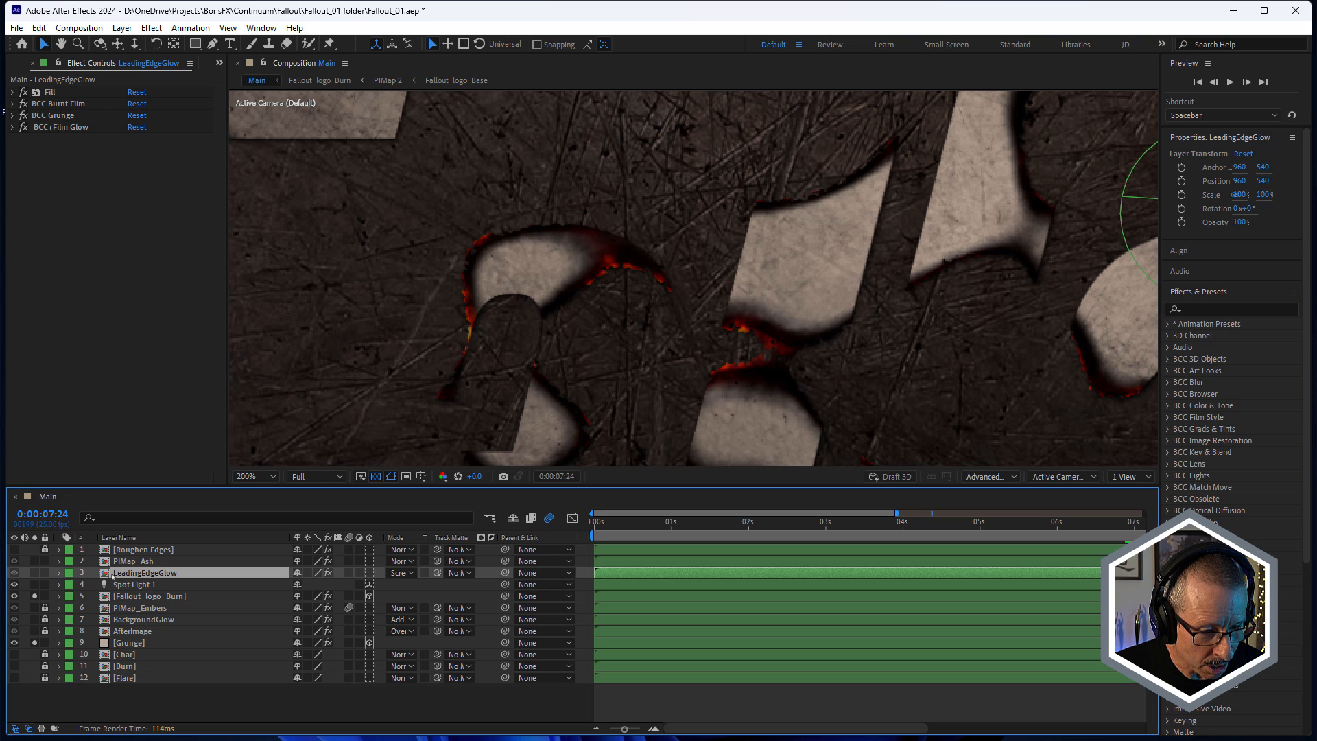
pyautogui.click(35, 573)
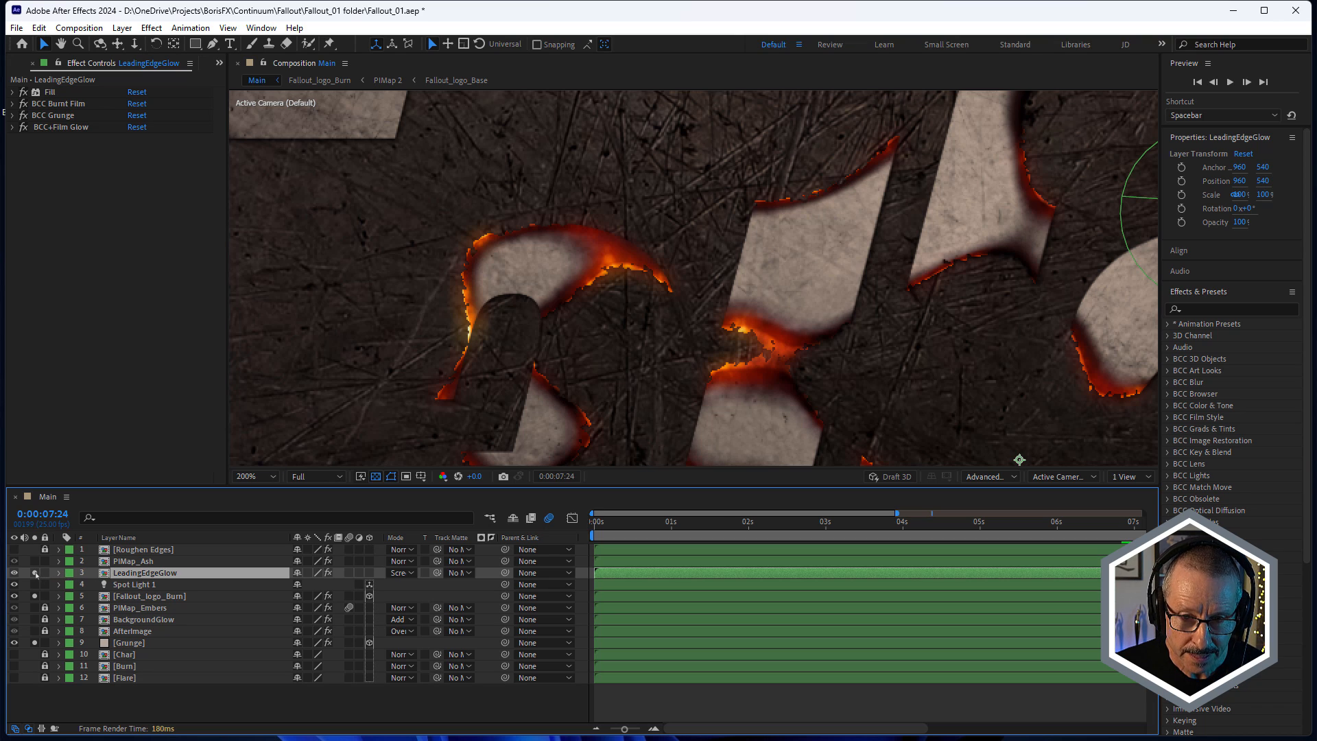
pyautogui.click(35, 574)
pyautogui.click(35, 574)
pyautogui.click(35, 573)
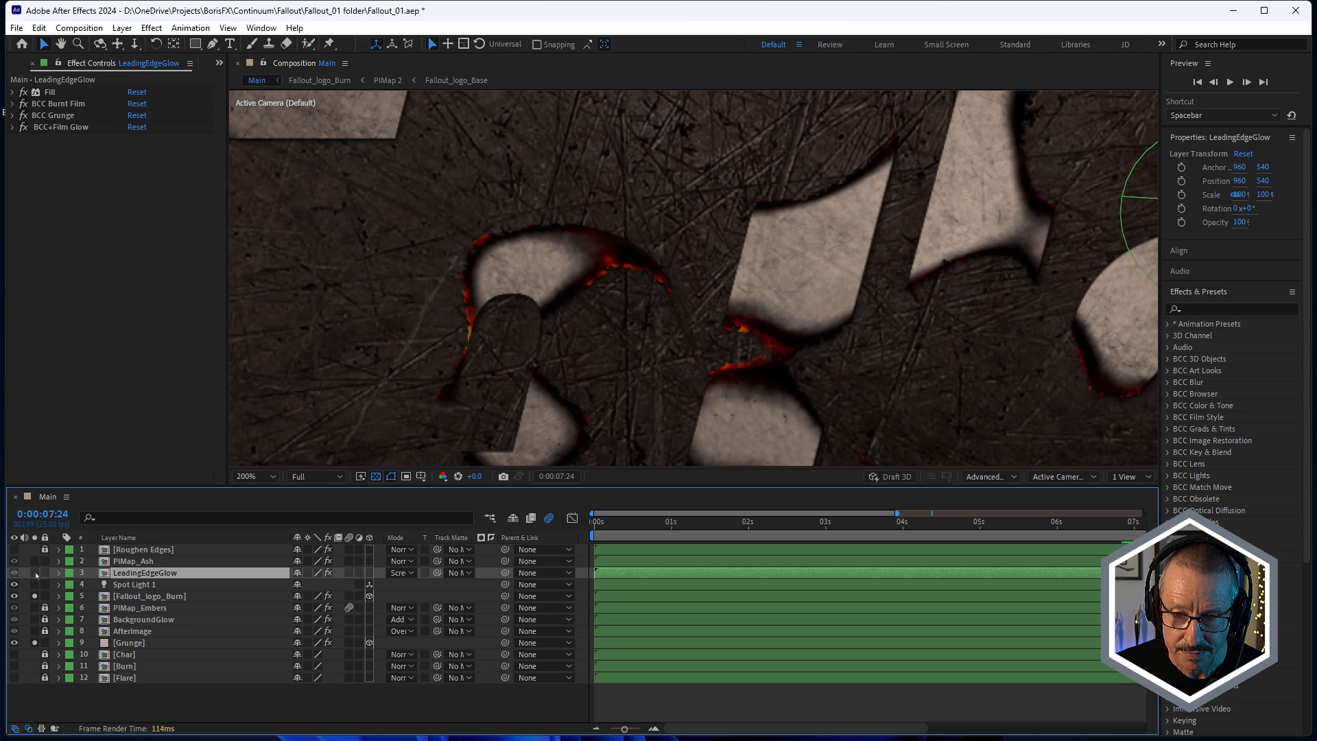
pyautogui.click(35, 574)
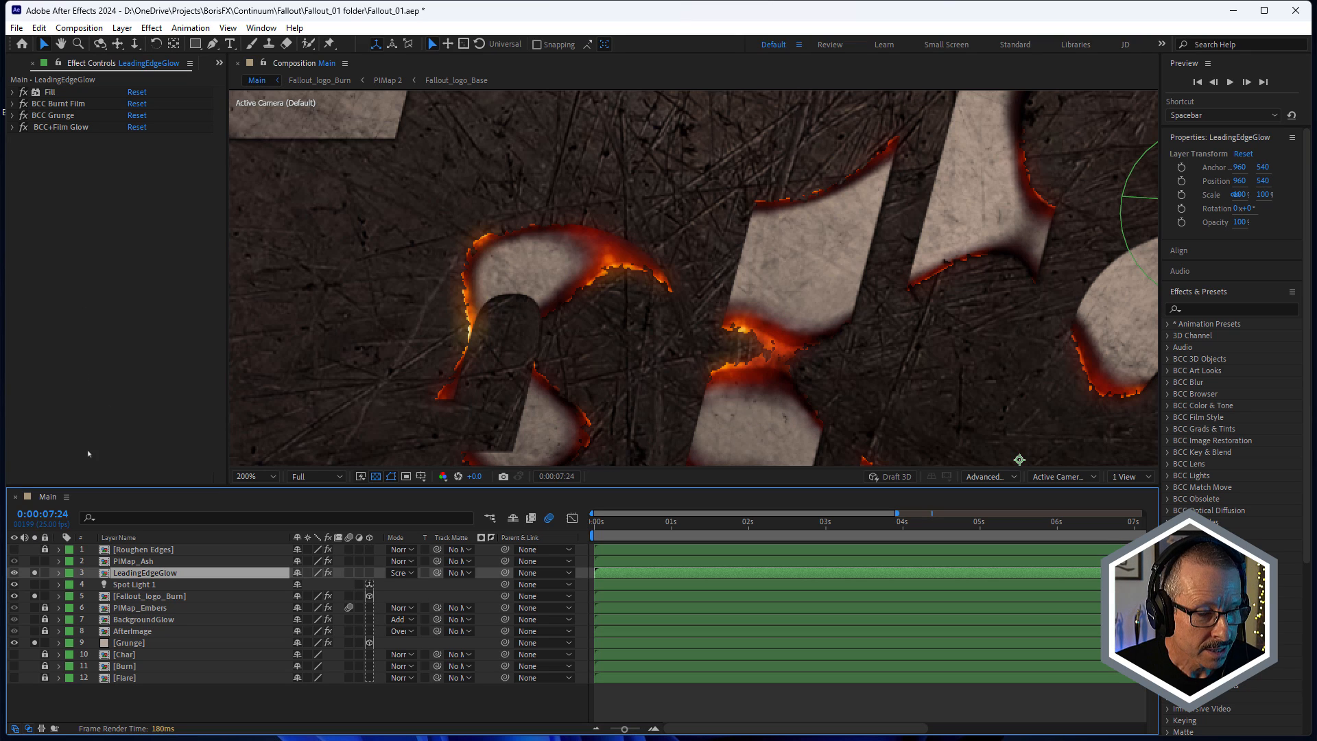
# Step: Unsolo Fallout_logo_Burn to inspect LeadingEdgeGlow alone over the Grunge background
pyautogui.click(35, 596)
pyautogui.scroll(-4, 626, 268)
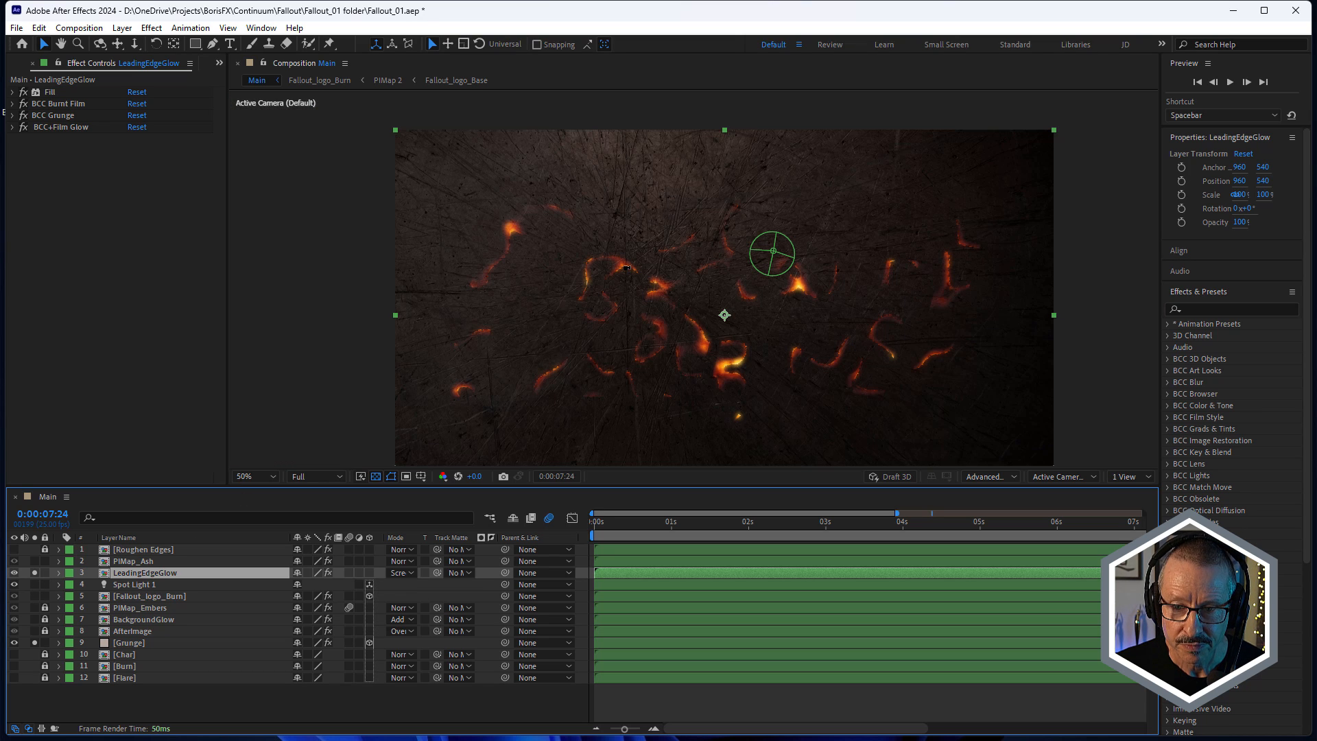
pyautogui.scroll(2, 630, 266)
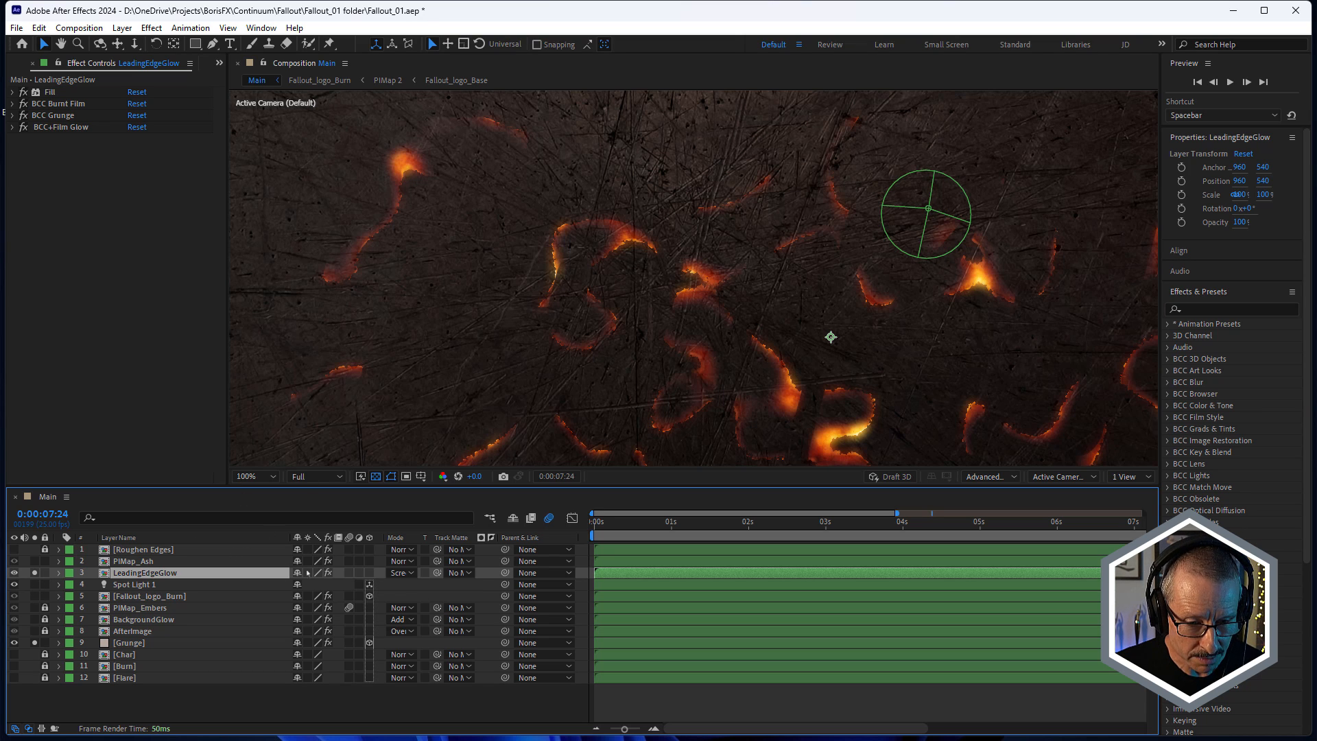
# Step: Set LeadingEdgeGlow's blending mode to Normal and inspect the glowing edges around its letters
pyautogui.click(410, 574)
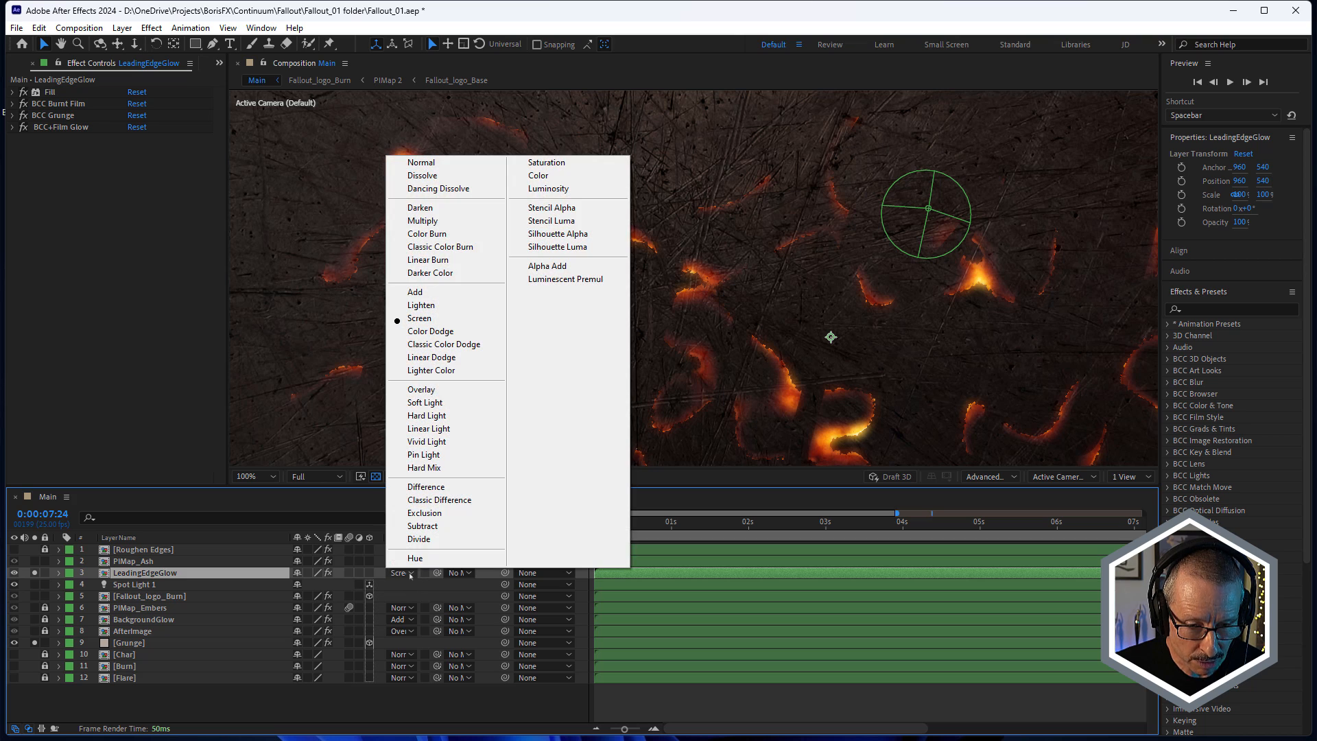
pyautogui.click(404, 162)
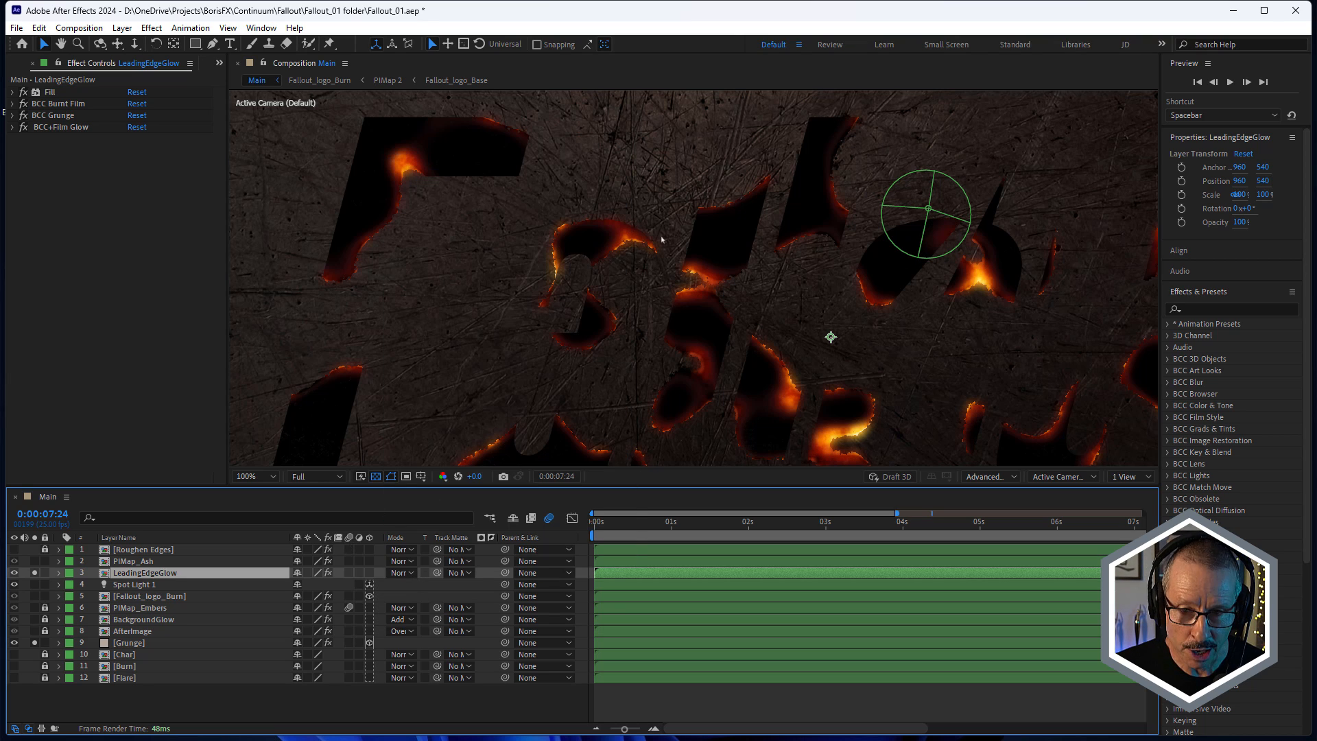
pyautogui.scroll(2, 721, 228)
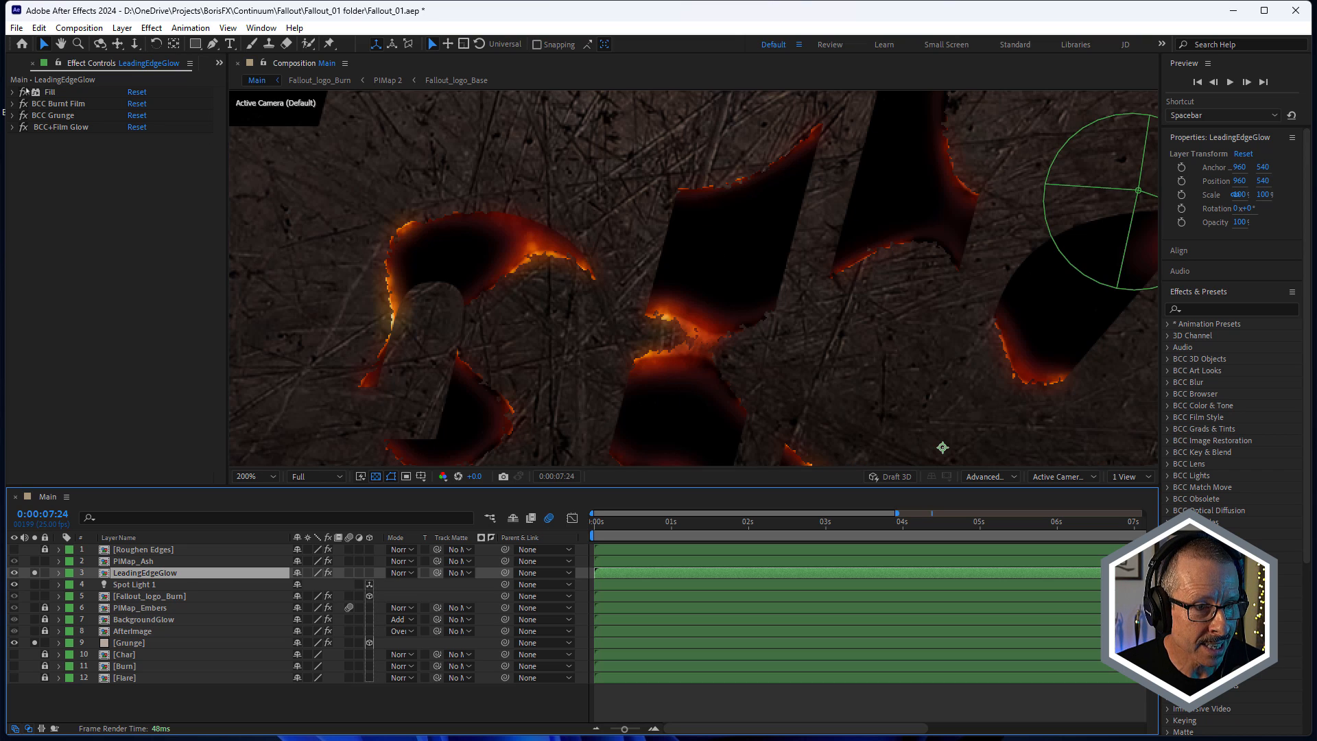
# Step: Disable all four effects on LeadingEdgeGlow to view the layer's unprocessed lettering
pyautogui.click(31, 149)
pyautogui.moveTo(28, 92); pyautogui.dragTo(31, 135)
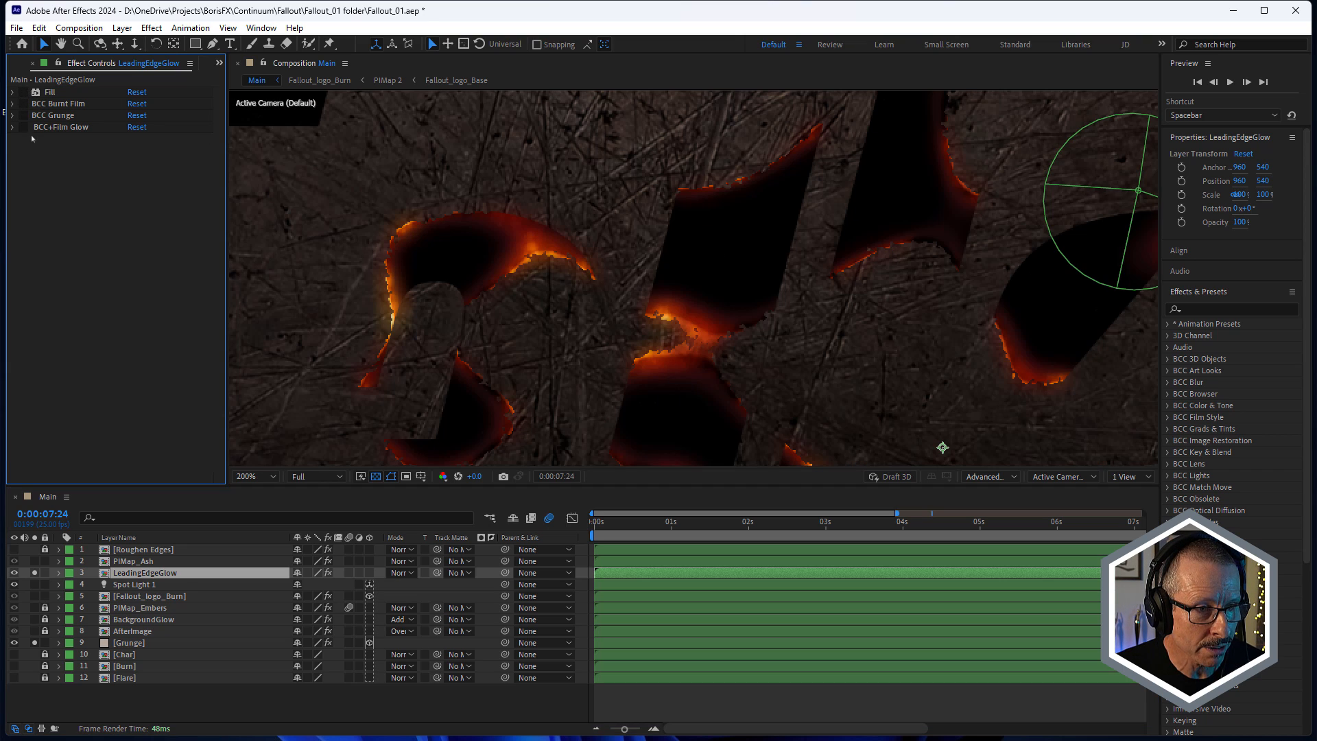
pyautogui.scroll(-4, 710, 393)
pyautogui.scroll(4, 719, 331)
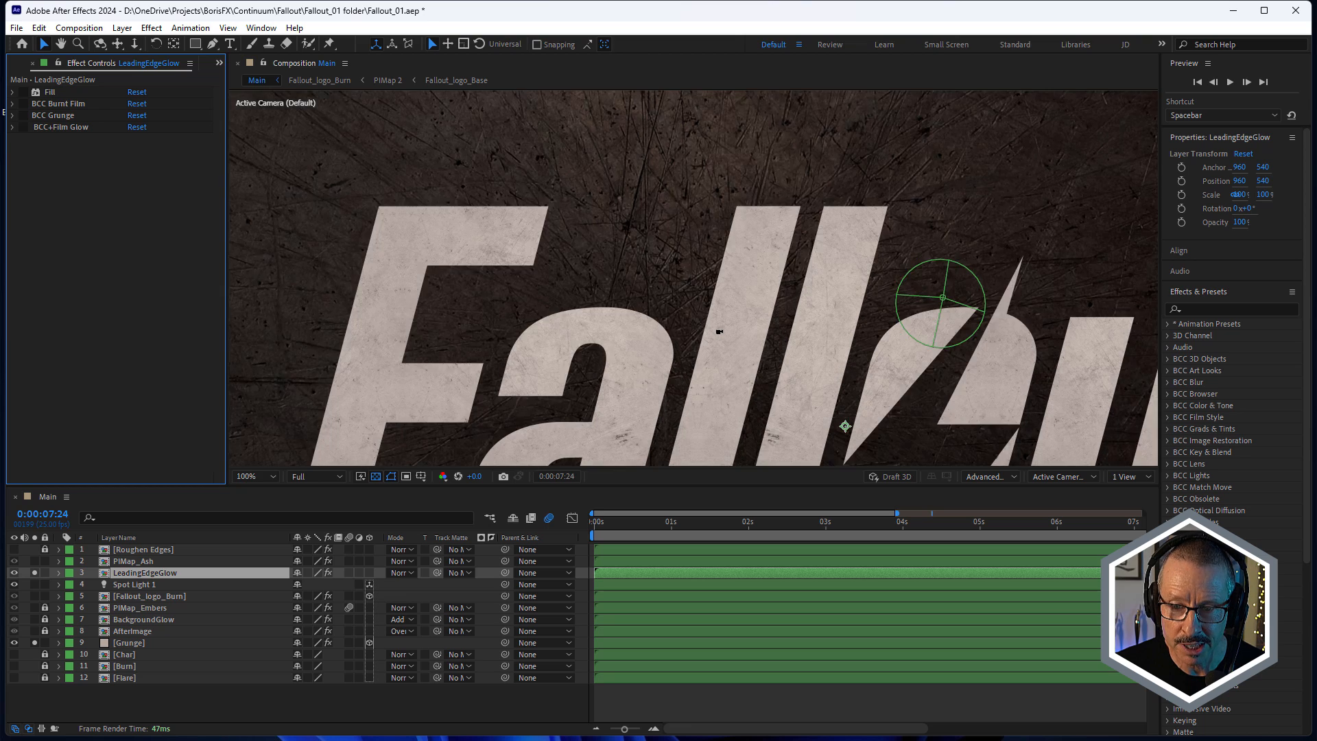
# Step: Re-enable Fill and BCC Burnt Film on LeadingEdgeGlow and look over the Burnt Film settings
pyautogui.click(39, 93)
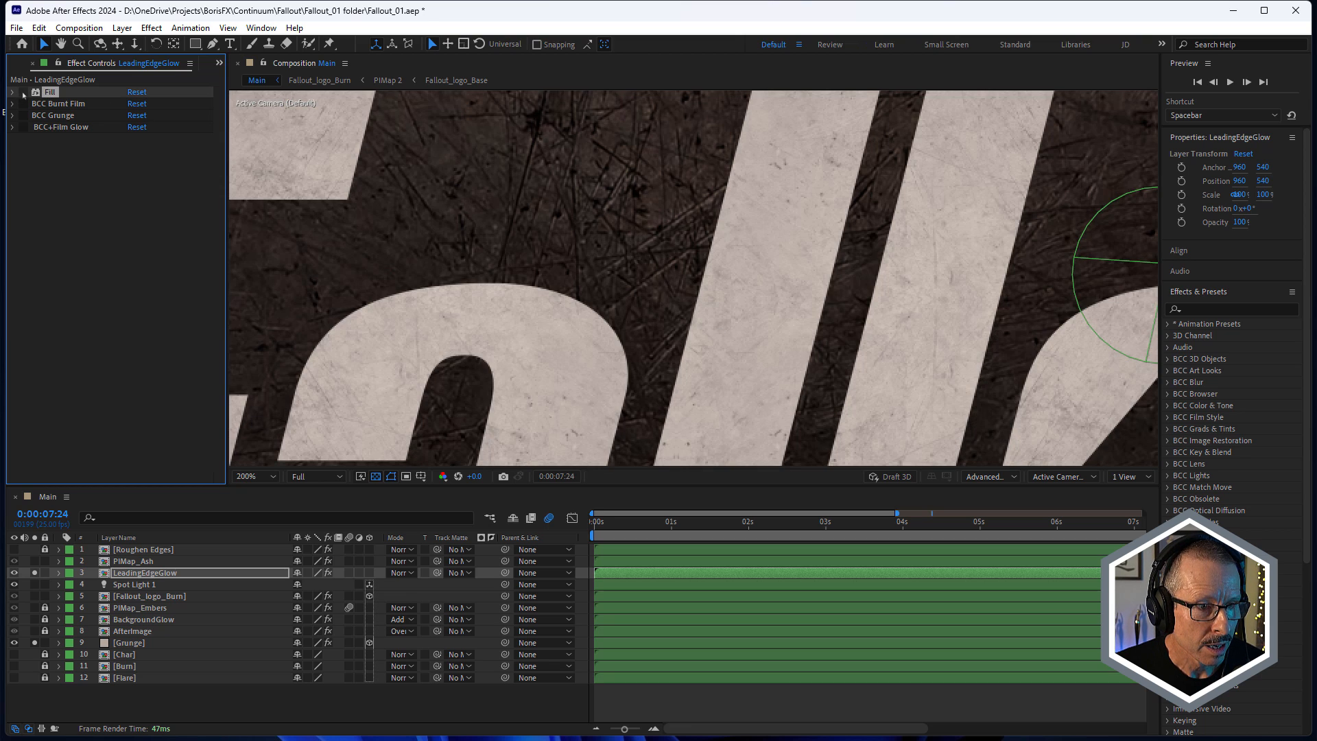
pyautogui.click(22, 92)
pyautogui.click(43, 103)
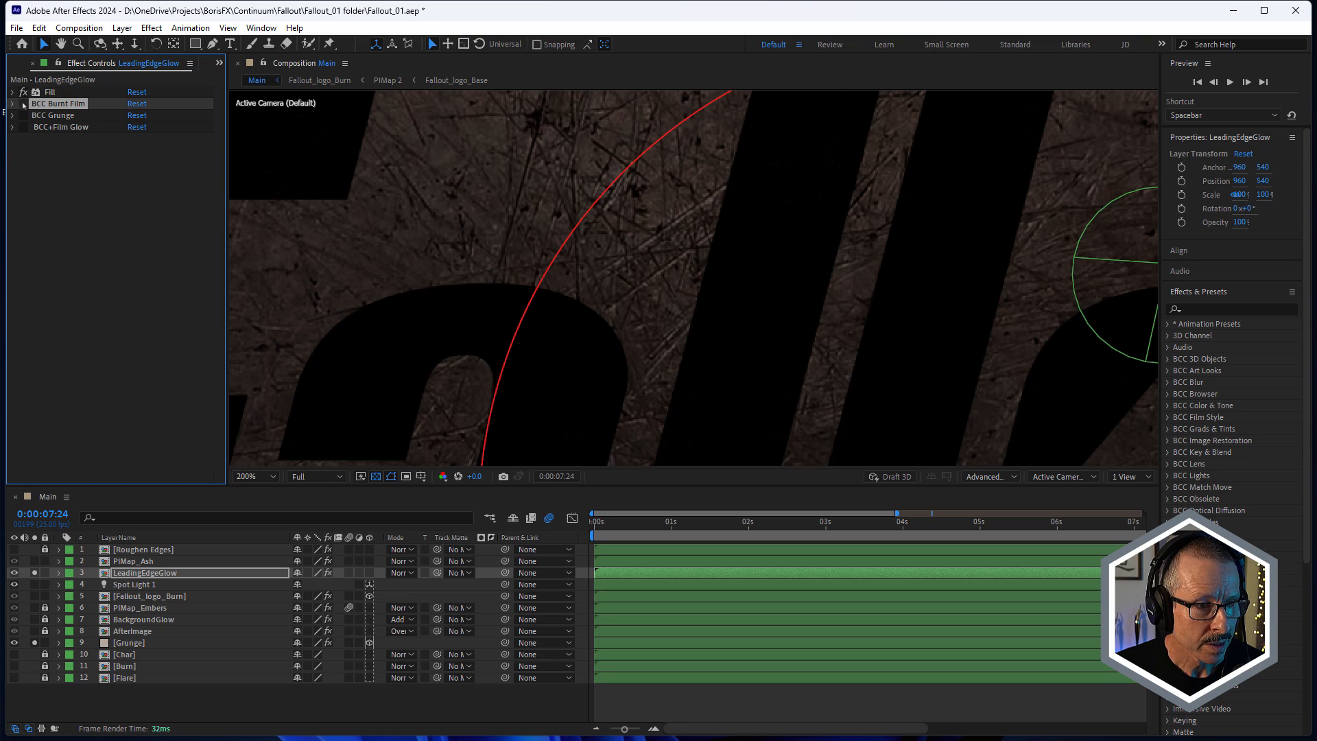
pyautogui.click(24, 104)
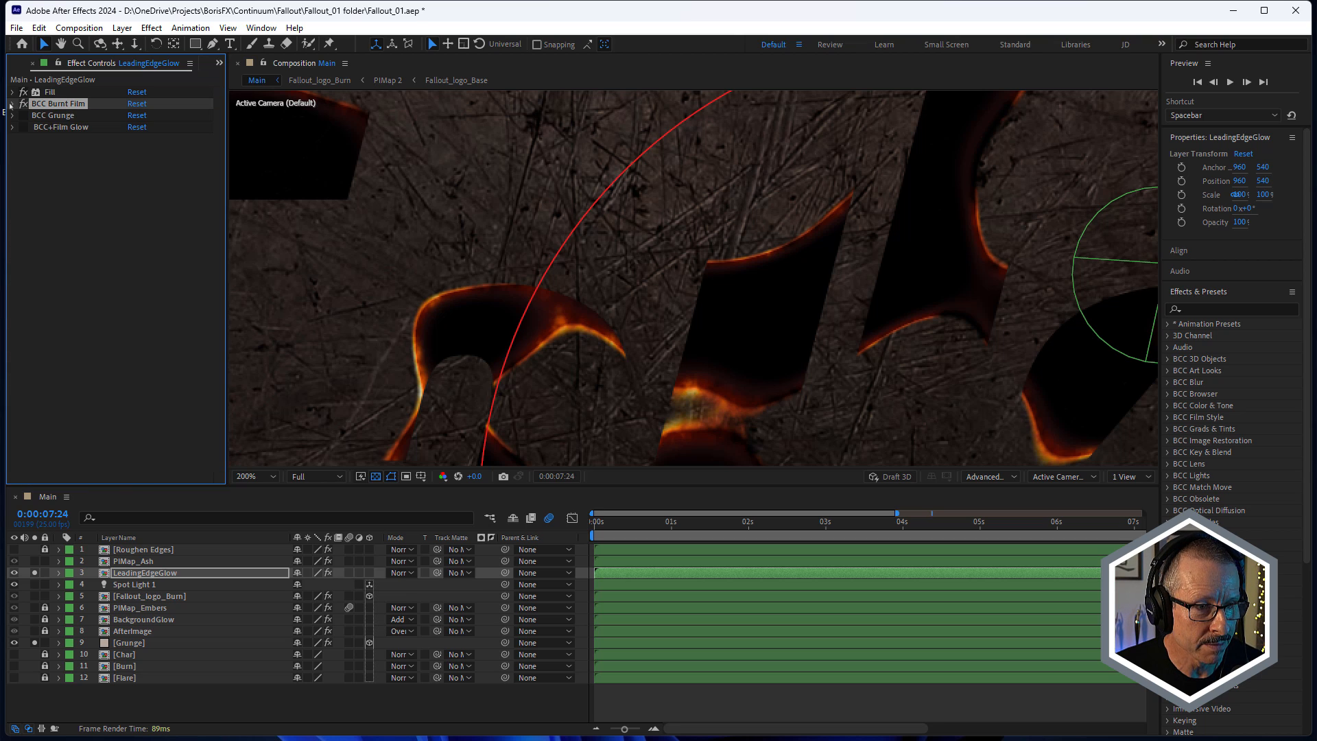
pyautogui.click(12, 104)
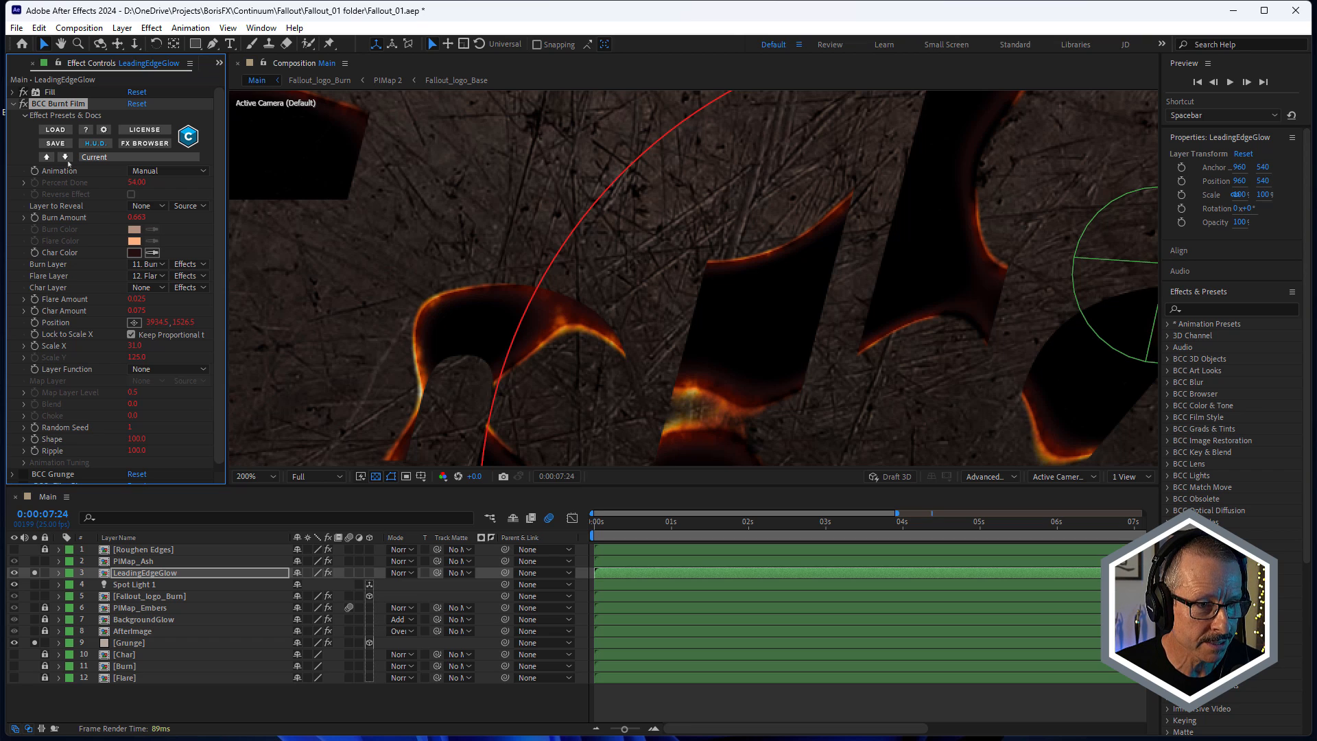
pyautogui.click(13, 103)
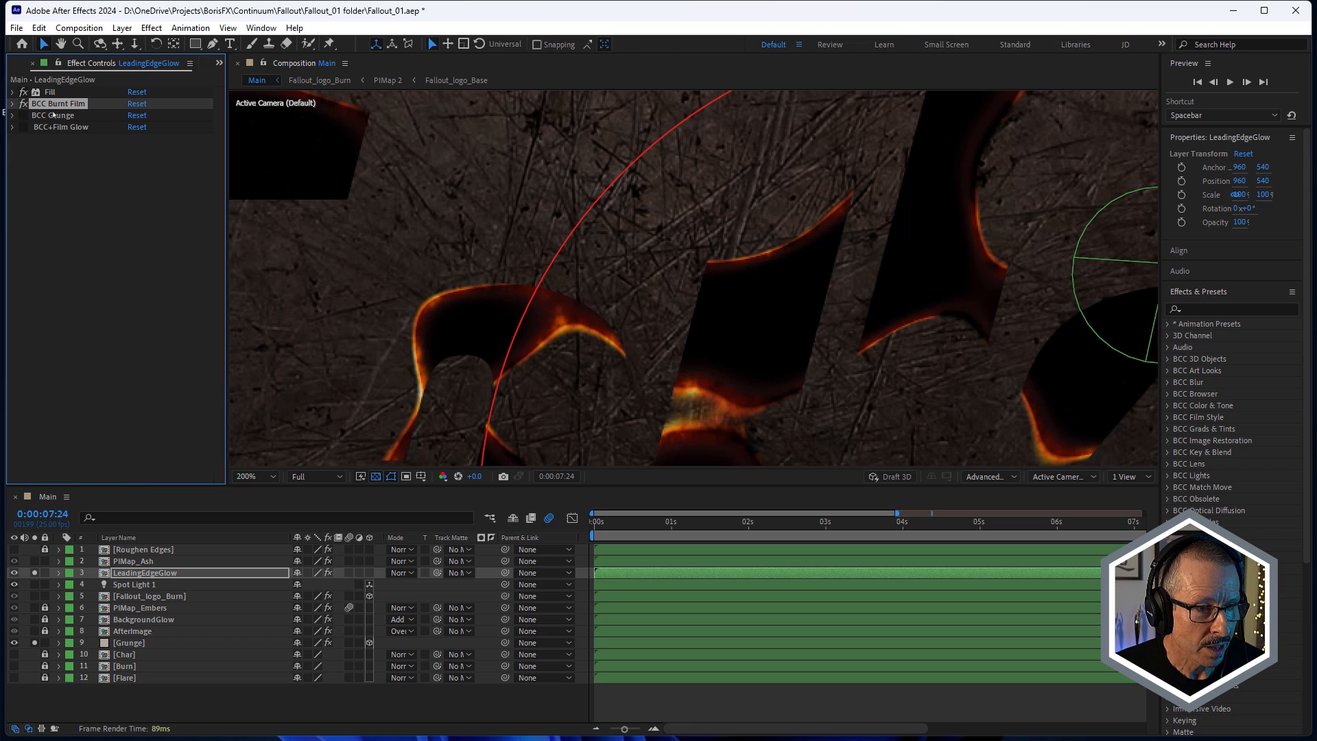
# Step: Re-enable BCC Grunge on LeadingEdgeGlow and check which layer drives its erosion
pyautogui.click(55, 116)
pyautogui.click(23, 115)
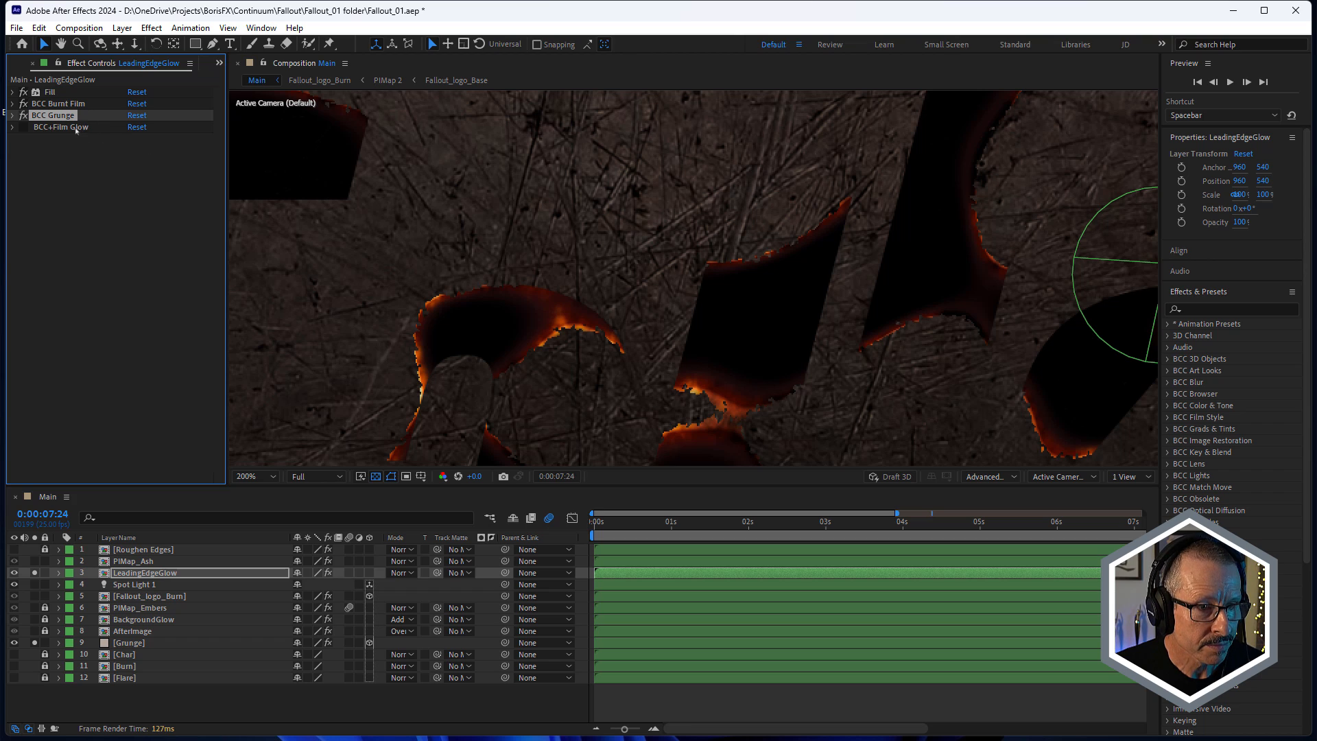
pyautogui.click(13, 116)
pyautogui.click(148, 339)
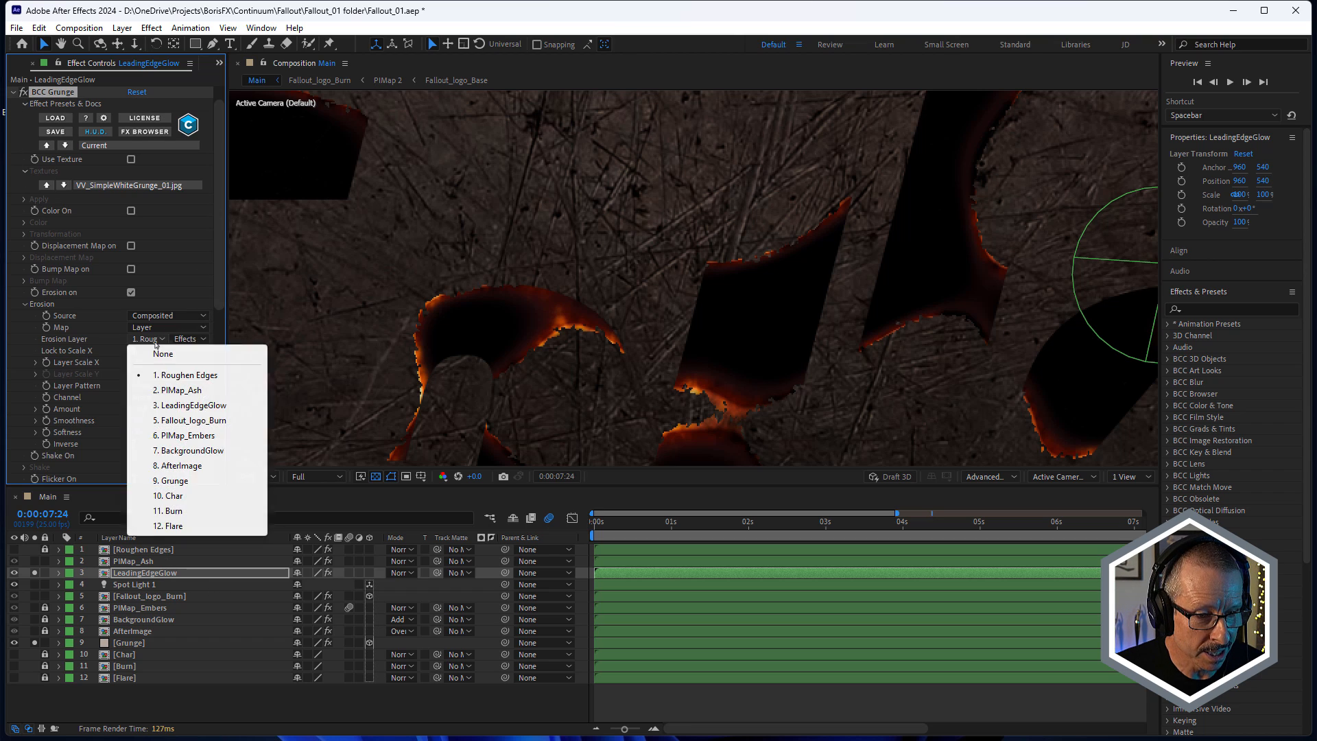
pyautogui.click(9, 105)
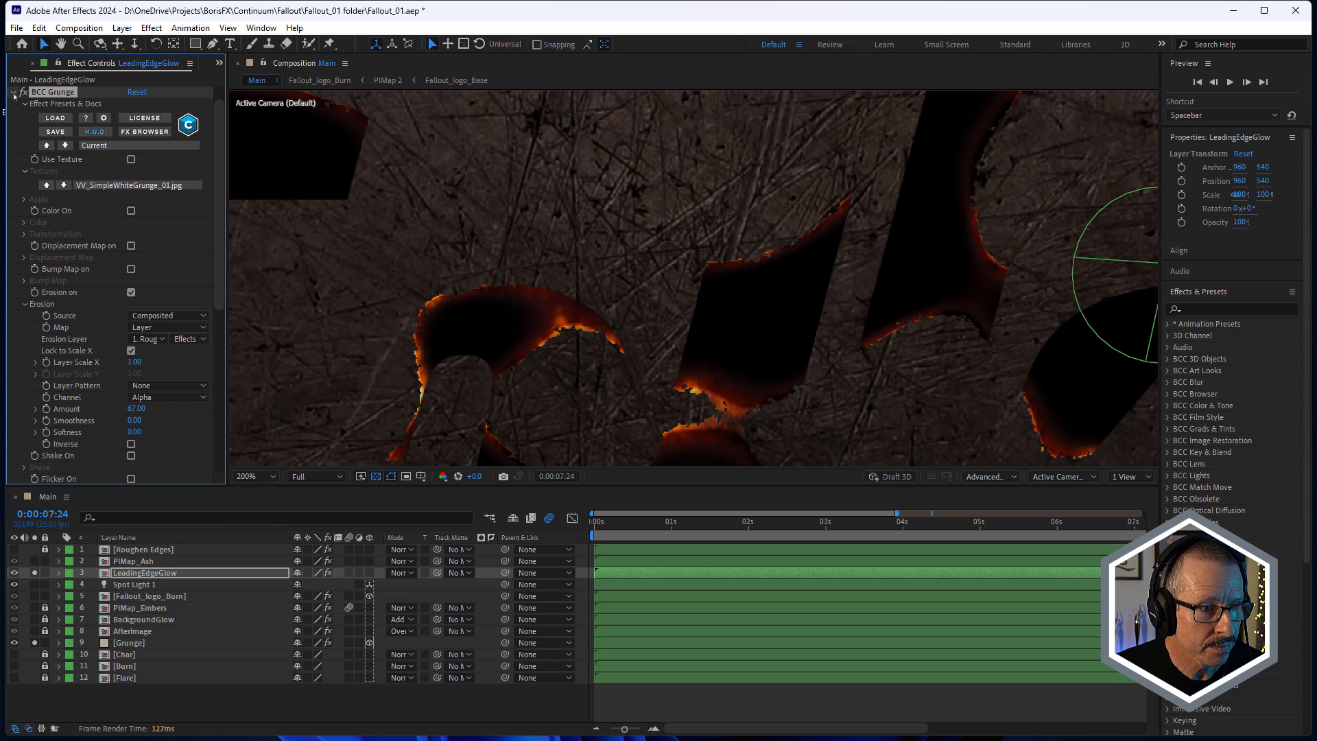
pyautogui.click(13, 92)
# Step: Re-enable BCC+Film Glow on LeadingEdgeGlow and inspect the glowing edges up close and across the frame
pyautogui.click(56, 127)
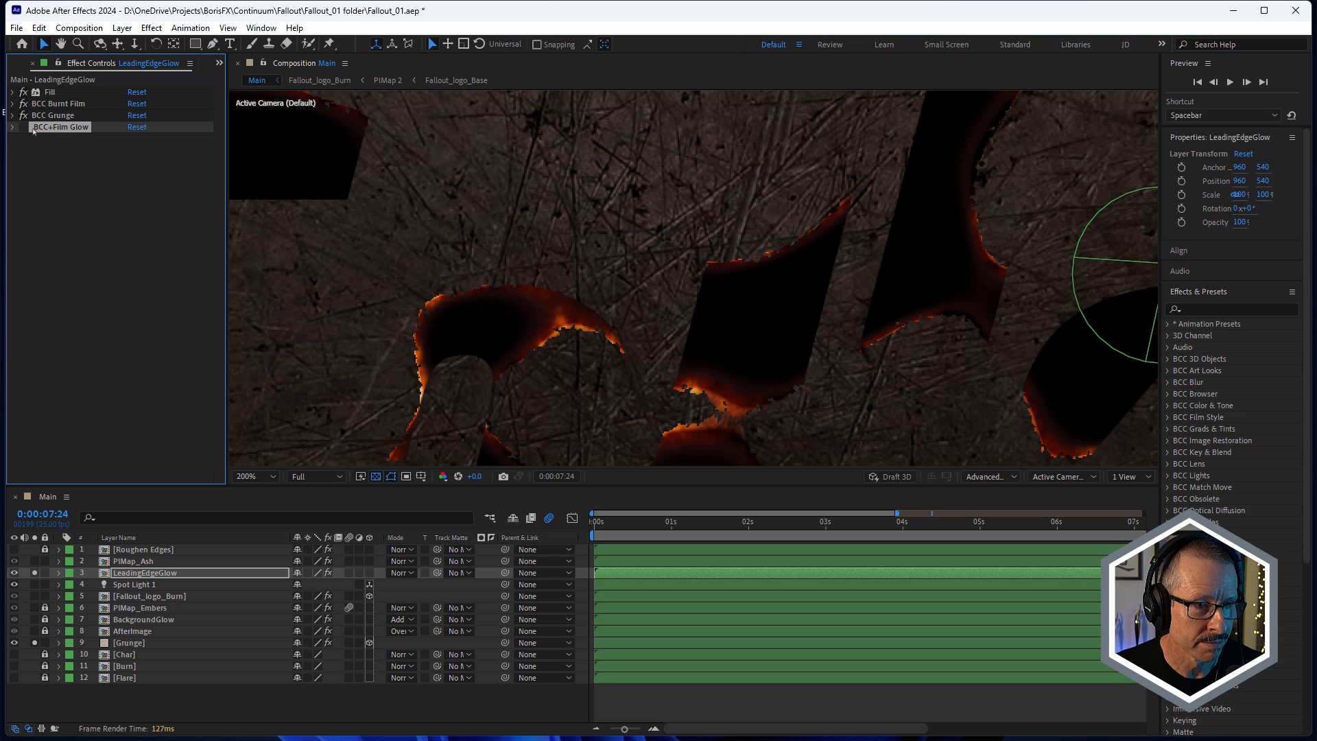
pyautogui.click(24, 128)
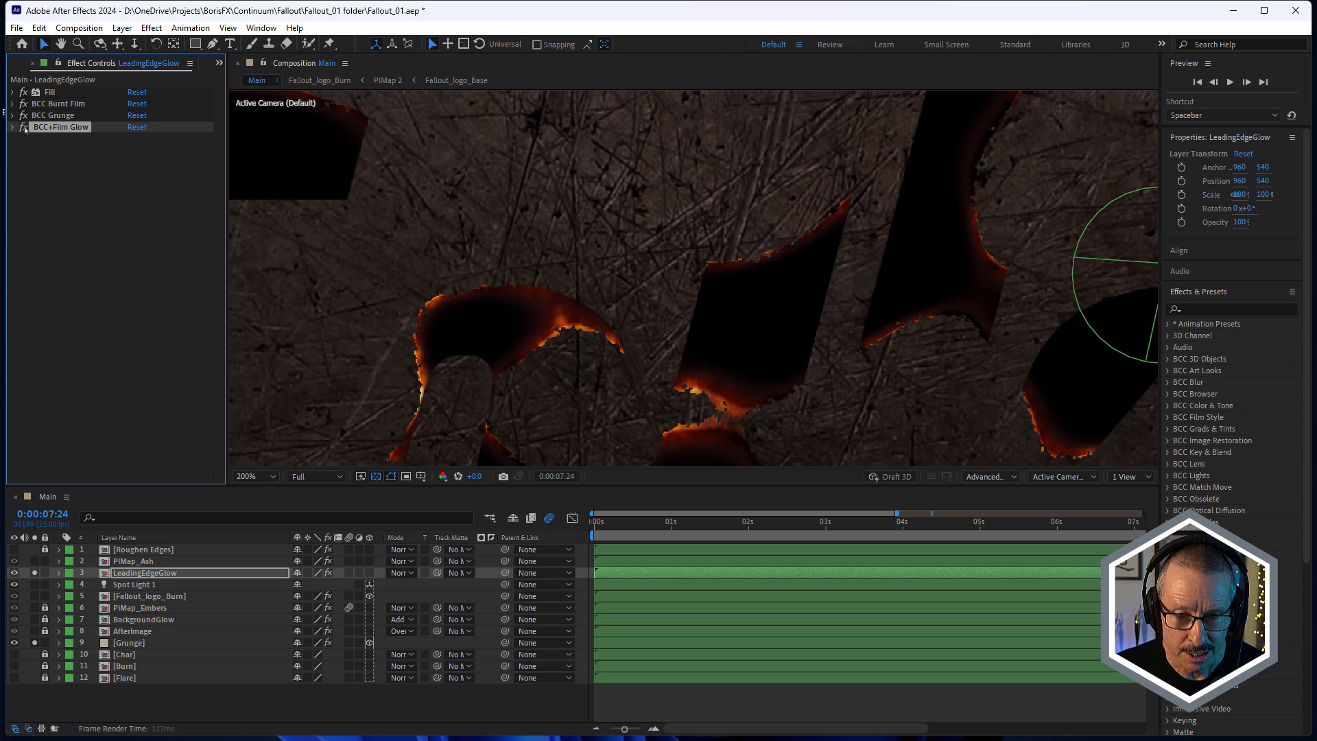
pyautogui.scroll(4, 610, 361)
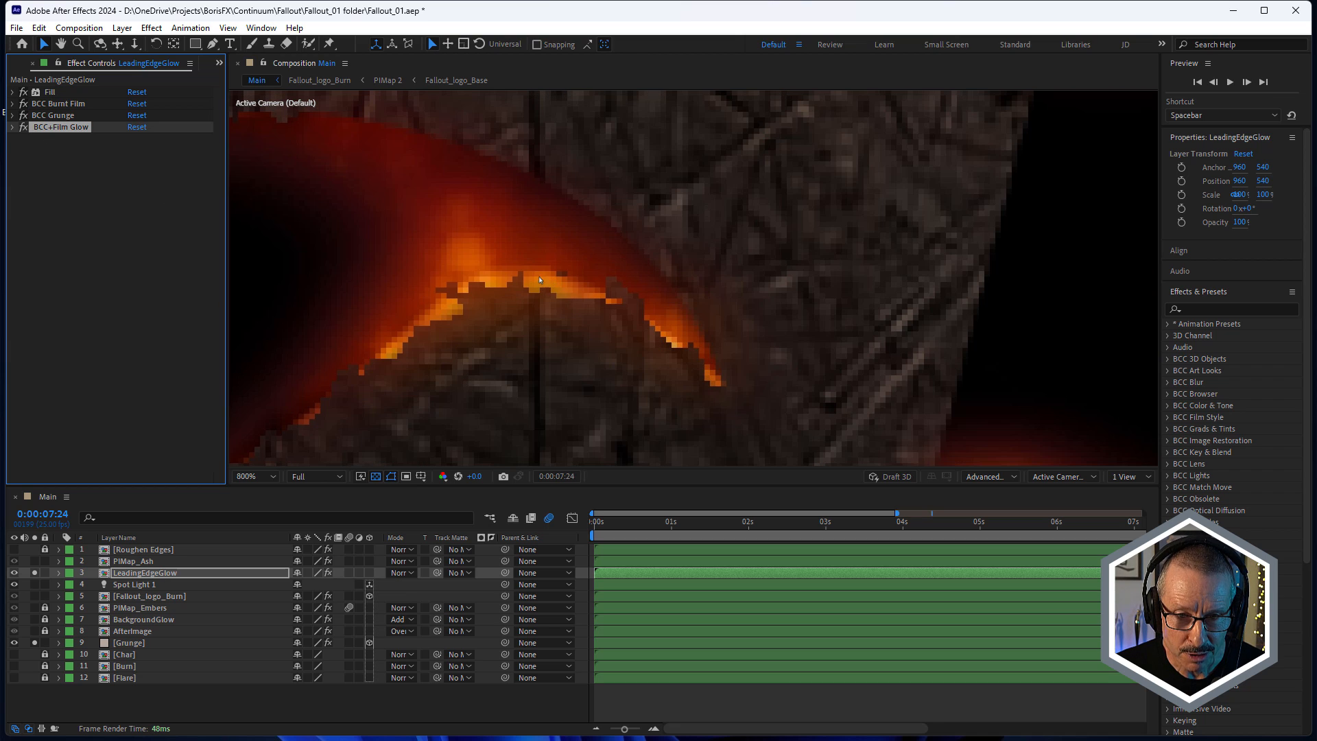
pyautogui.scroll(-8, 522, 267)
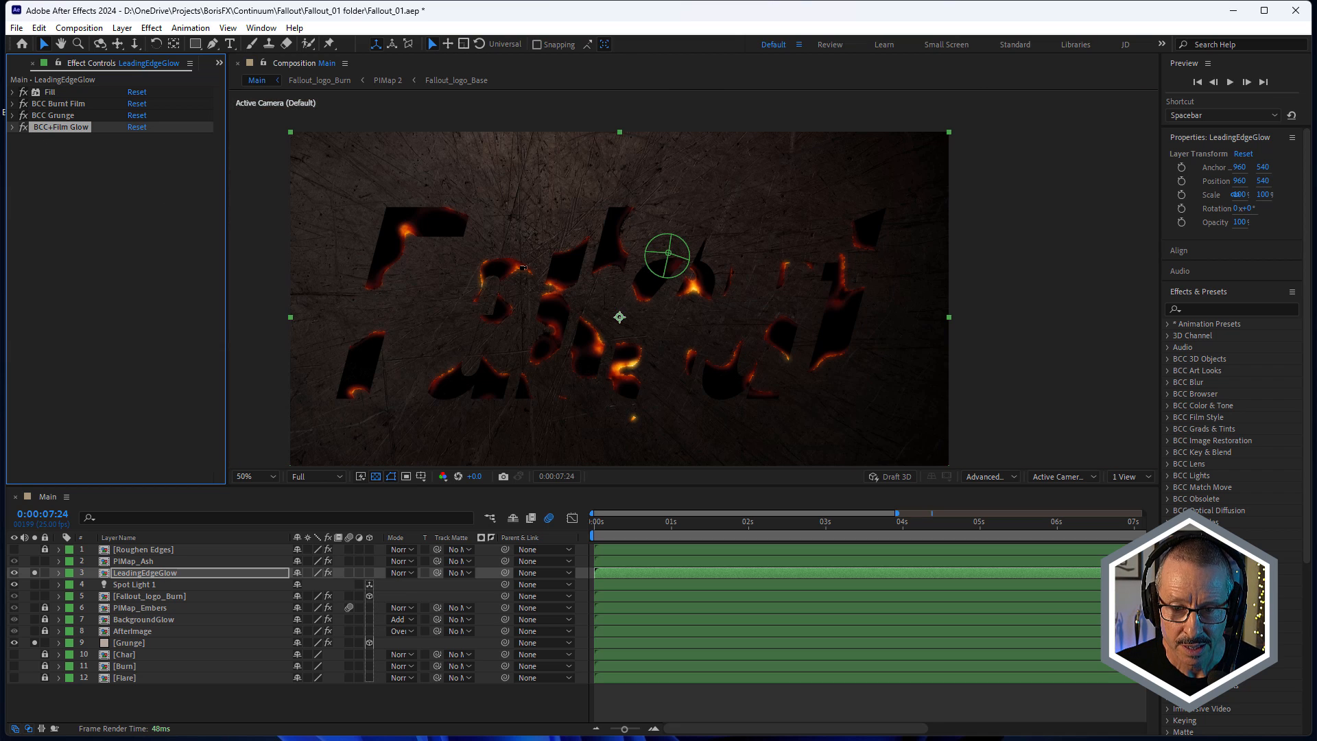
pyautogui.scroll(2, 523, 267)
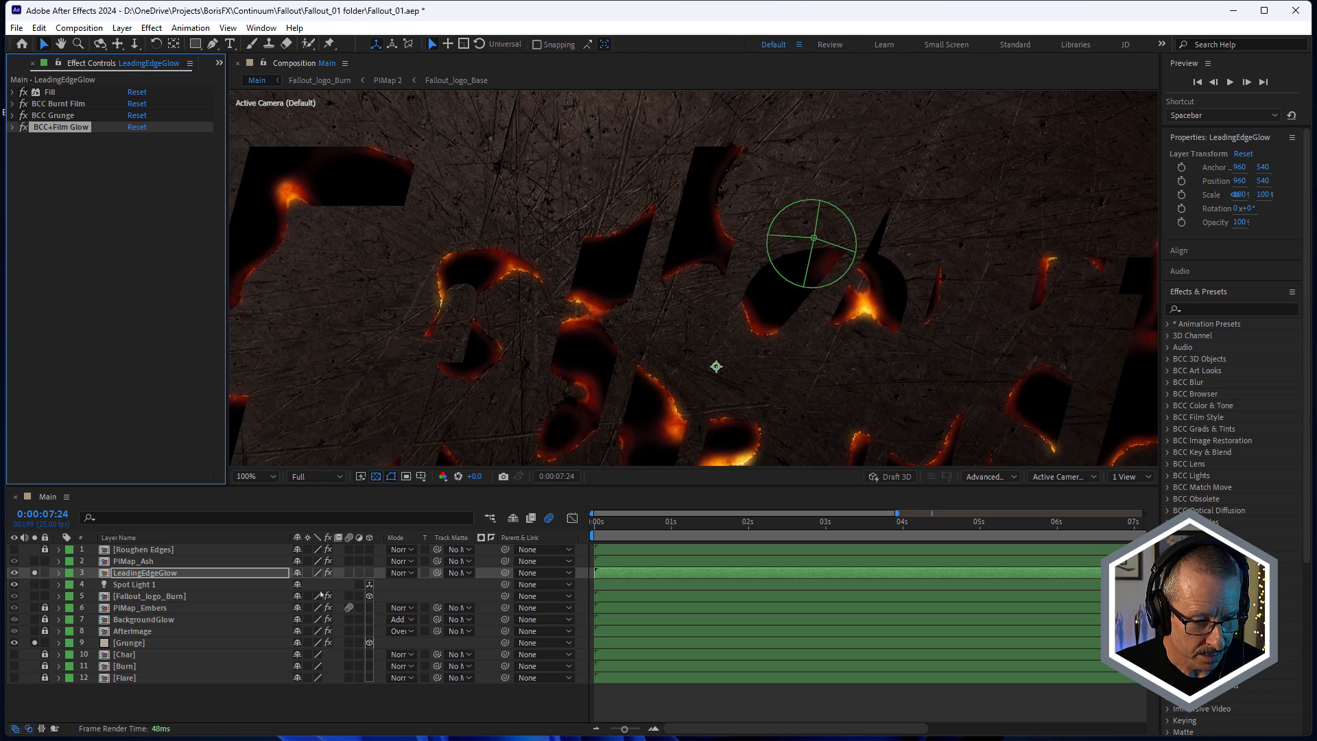
# Step: Set LeadingEdgeGlow's blending mode to Screen and solo Fallout_logo_Burn along with it
pyautogui.click(401, 573)
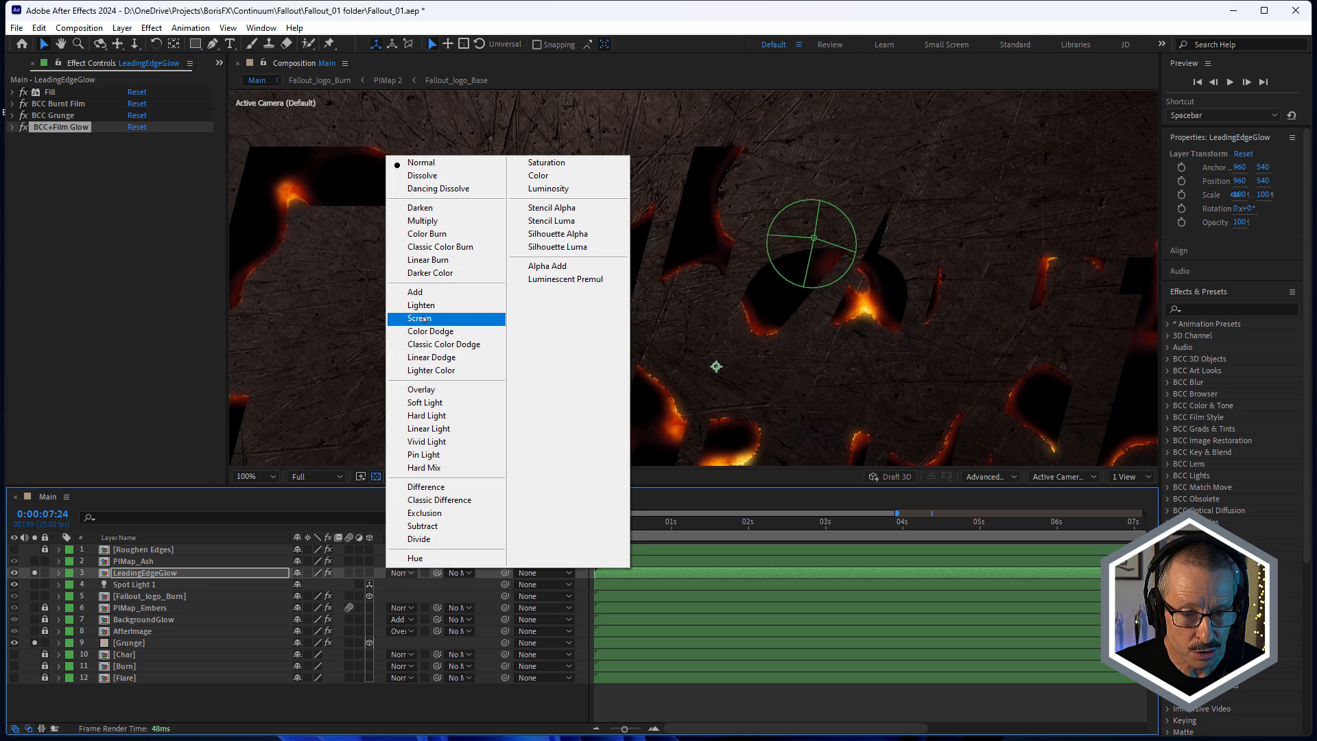
pyautogui.click(423, 319)
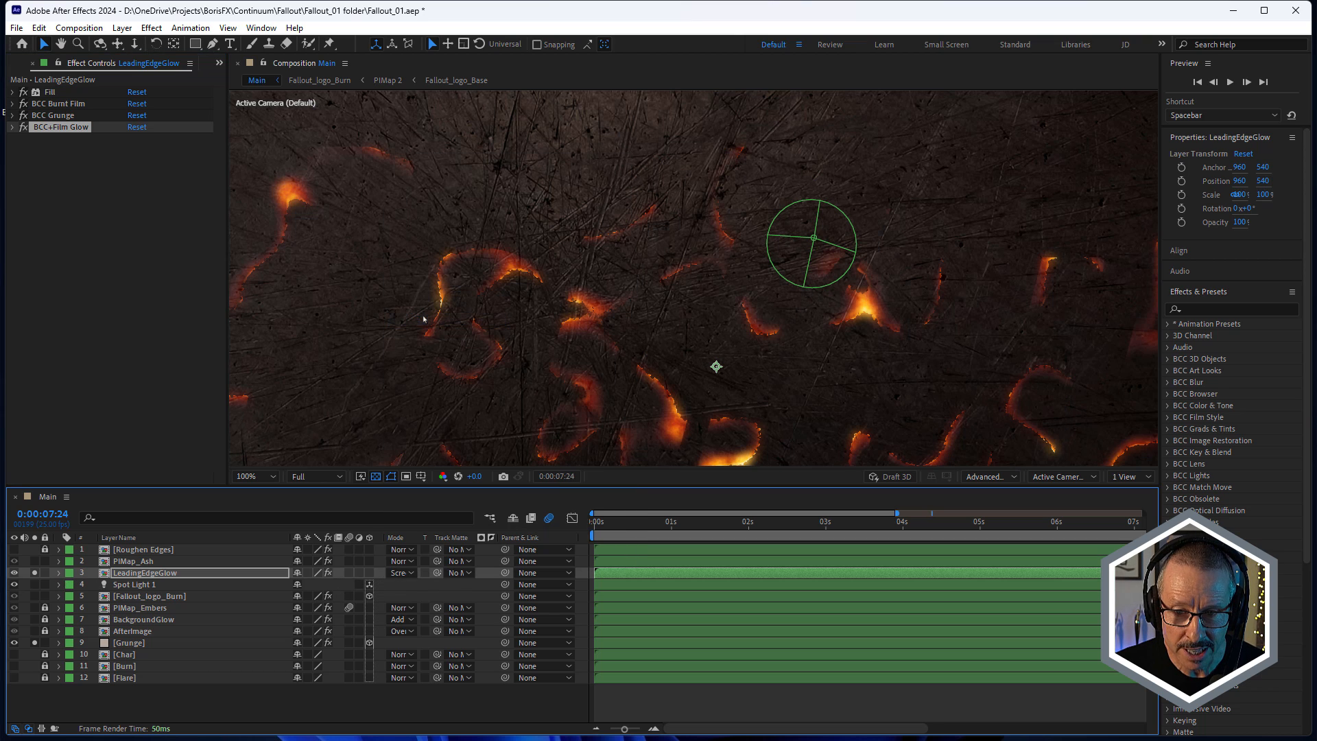
pyautogui.click(35, 597)
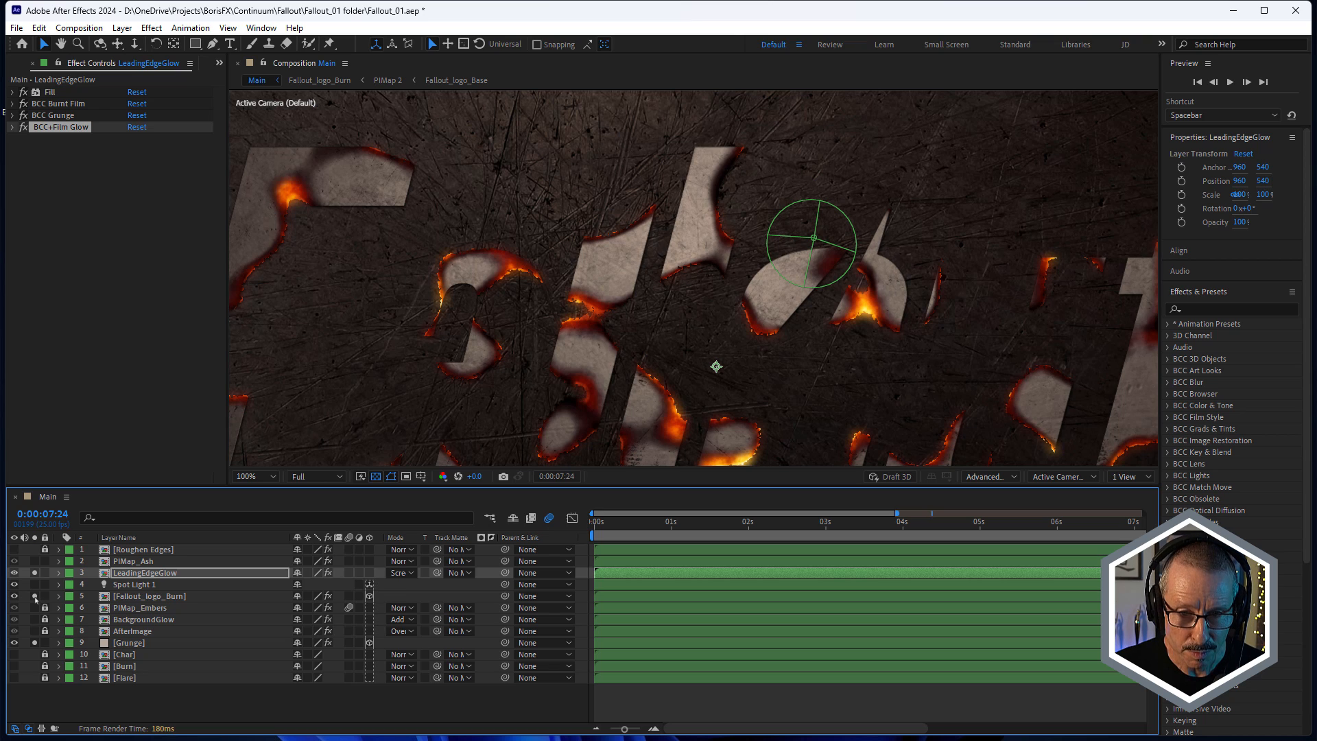
# Step: Compare the logo's burning edges with LeadingEdgeGlow unsoloed and soloed, leaving it soloed and selected
pyautogui.scroll(2, 491, 271)
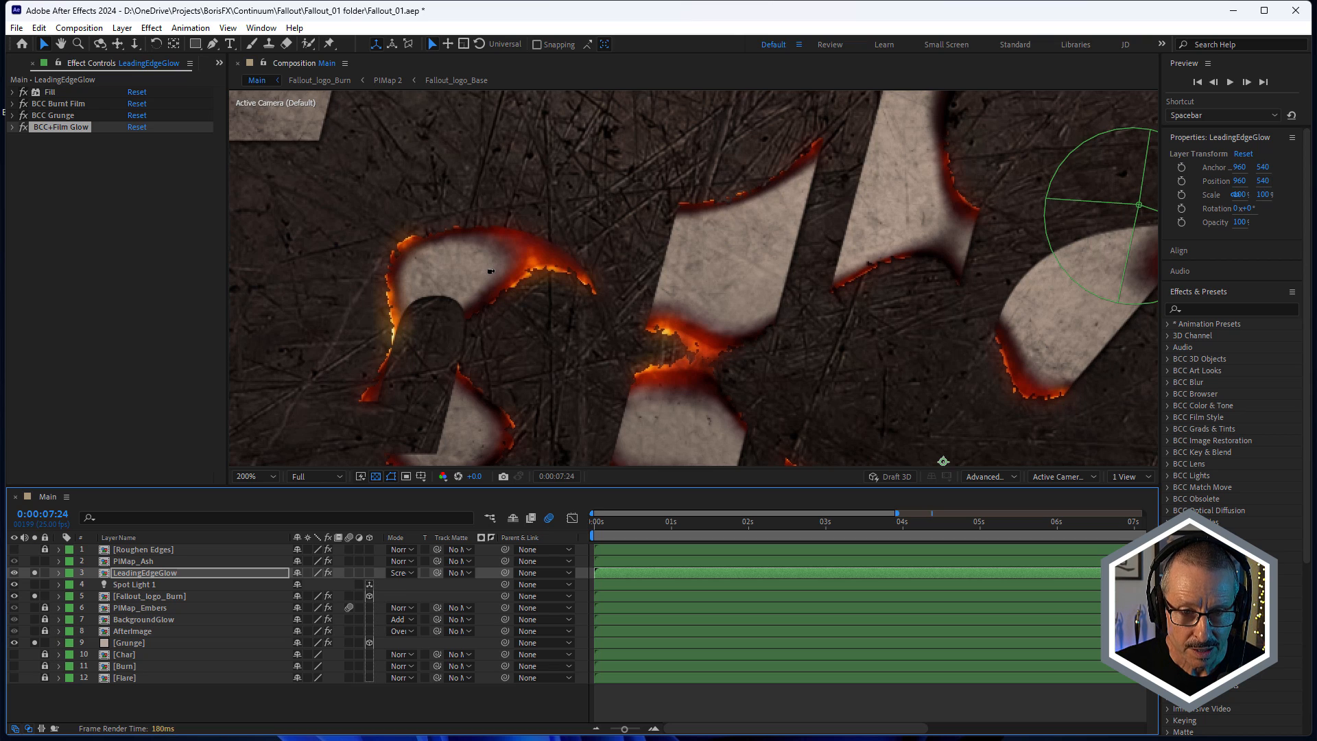
pyautogui.click(35, 573)
pyautogui.click(36, 573)
pyautogui.click(35, 572)
pyautogui.click(40, 575)
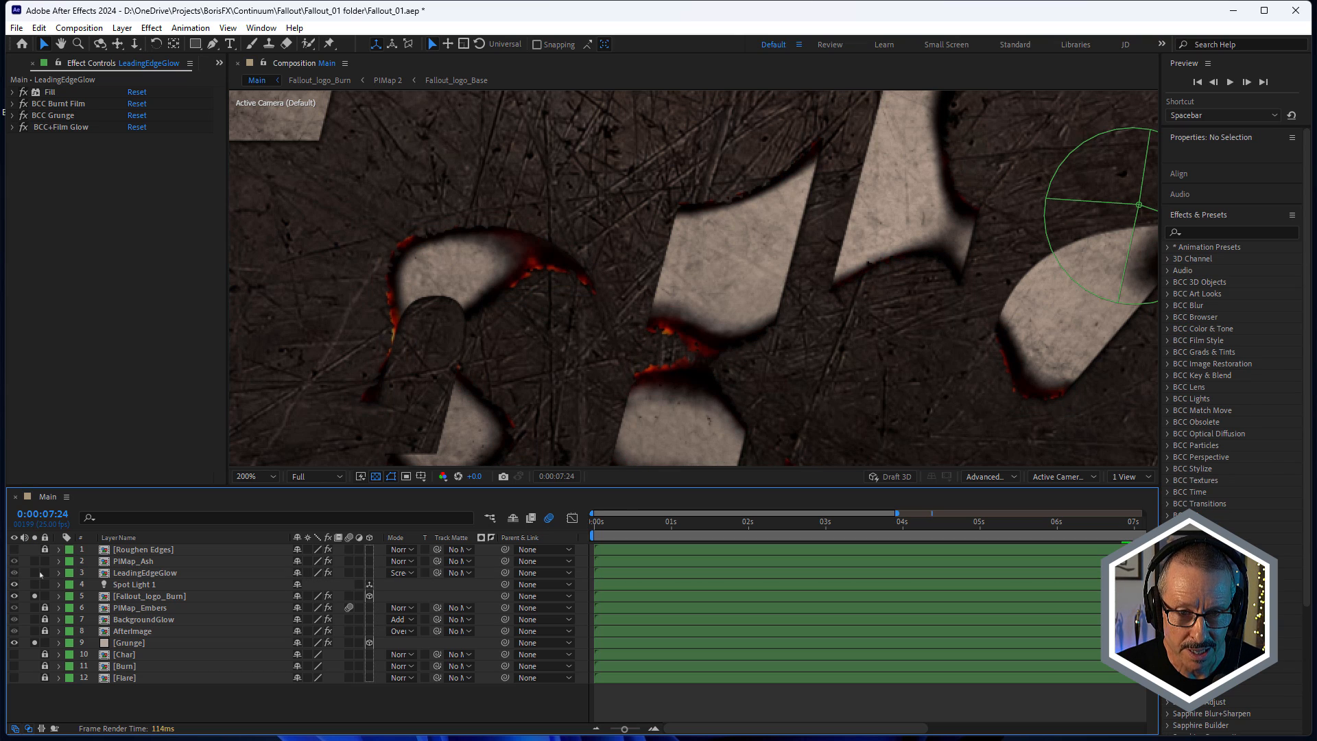
pyautogui.click(35, 573)
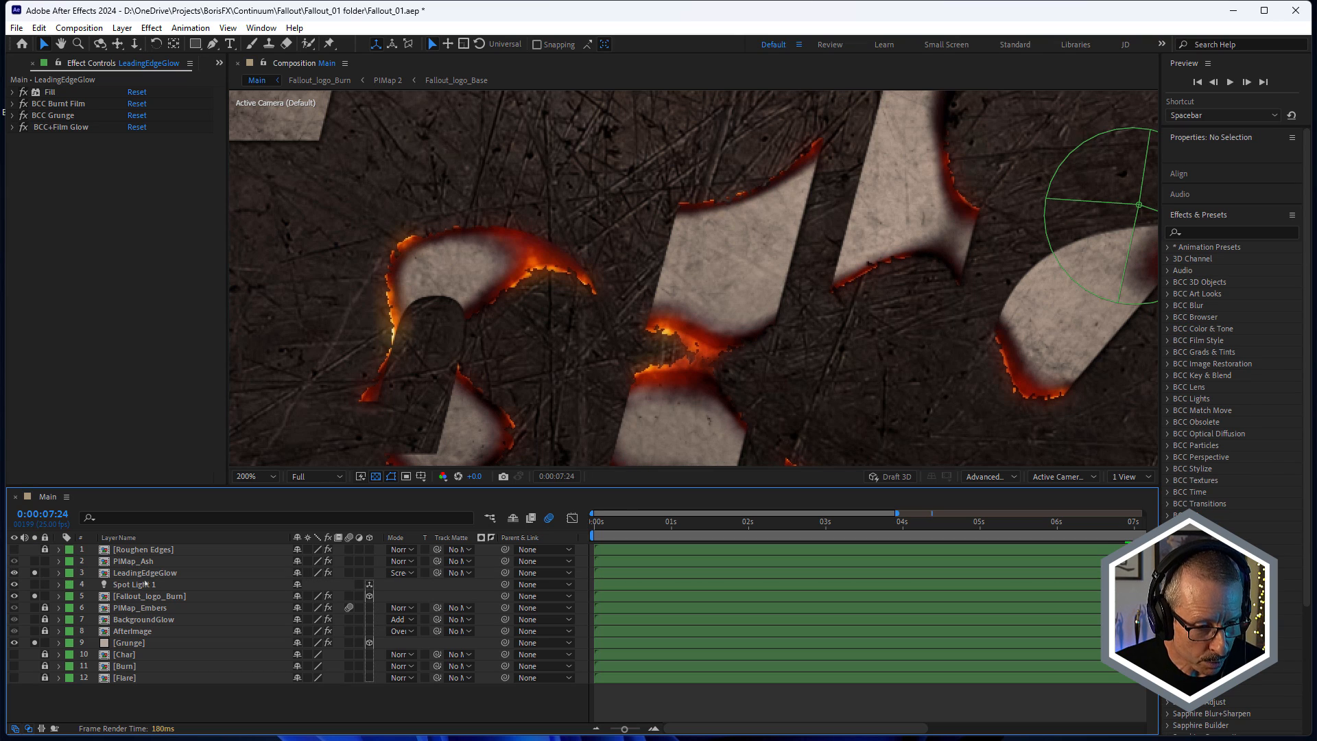
pyautogui.click(144, 574)
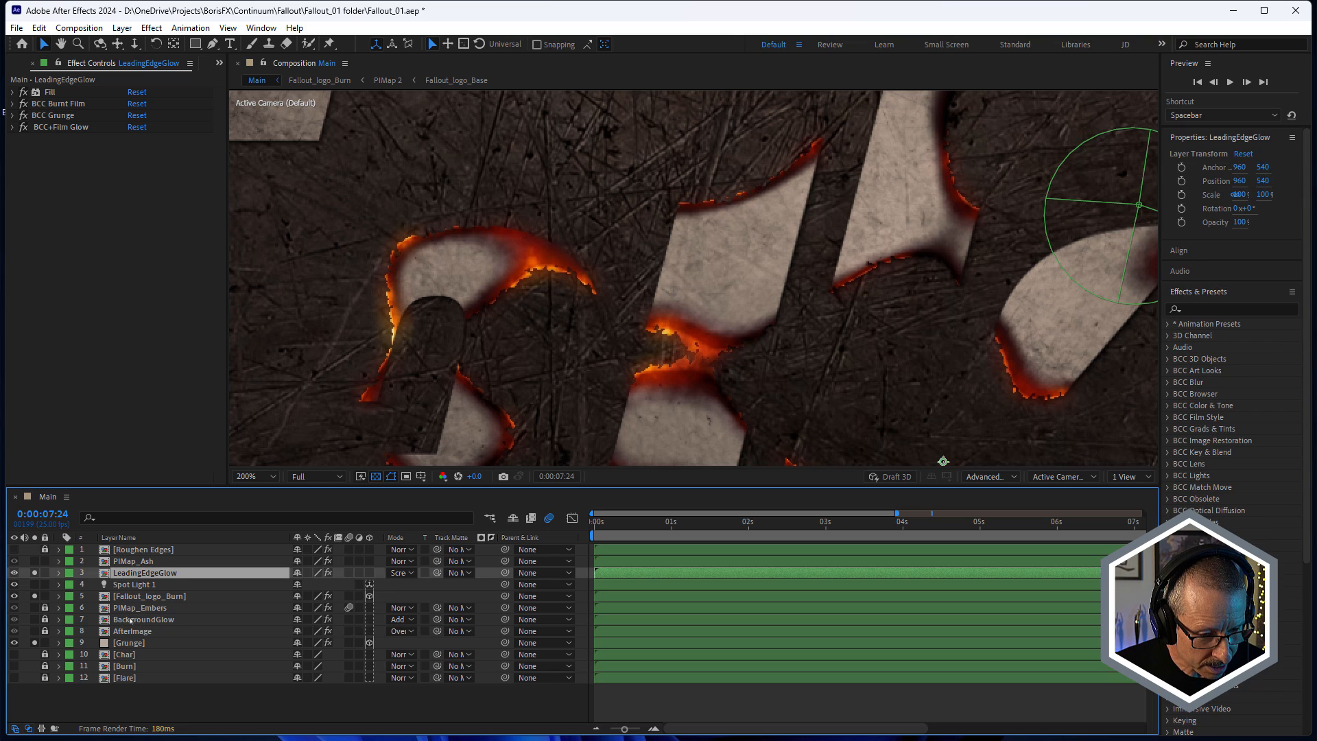
# Step: Solo the BackgroundGlow layer and compare its halo with BCC+Blur off and on, leaving the blur enabled
pyautogui.click(35, 619)
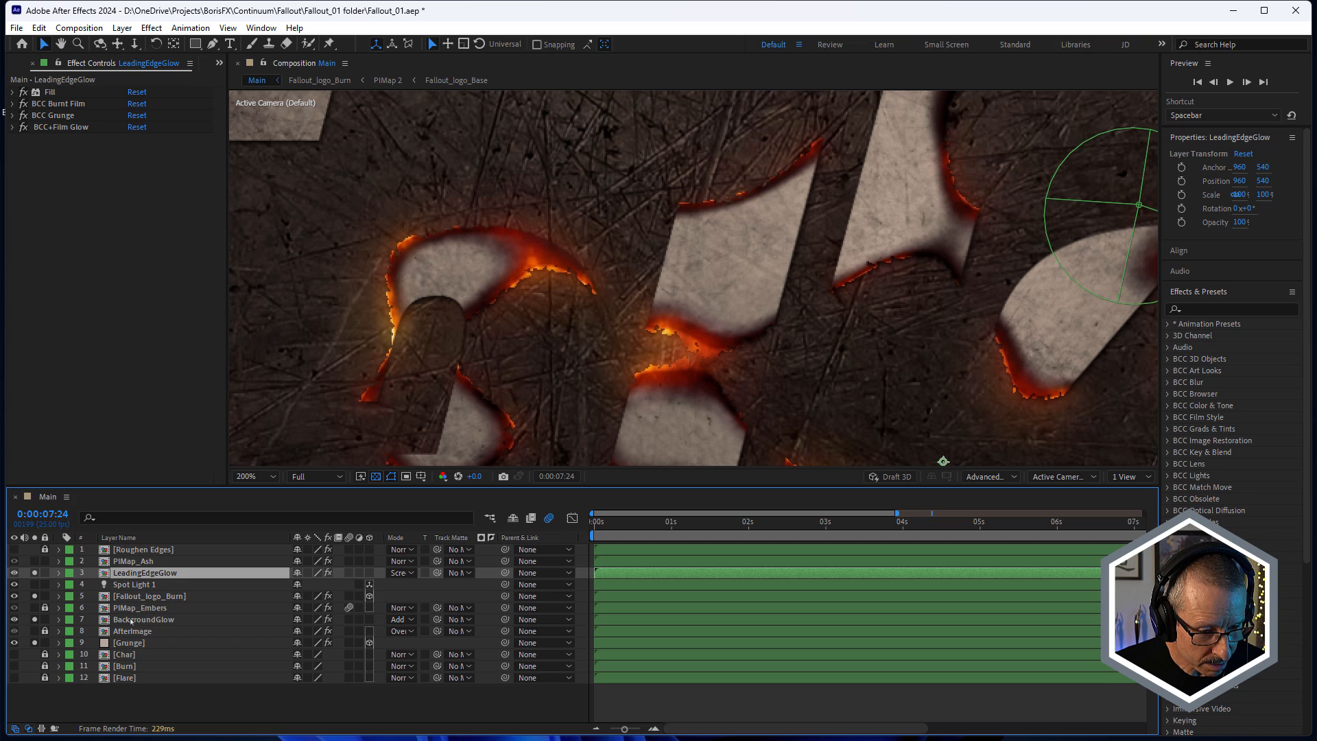
pyautogui.click(131, 622)
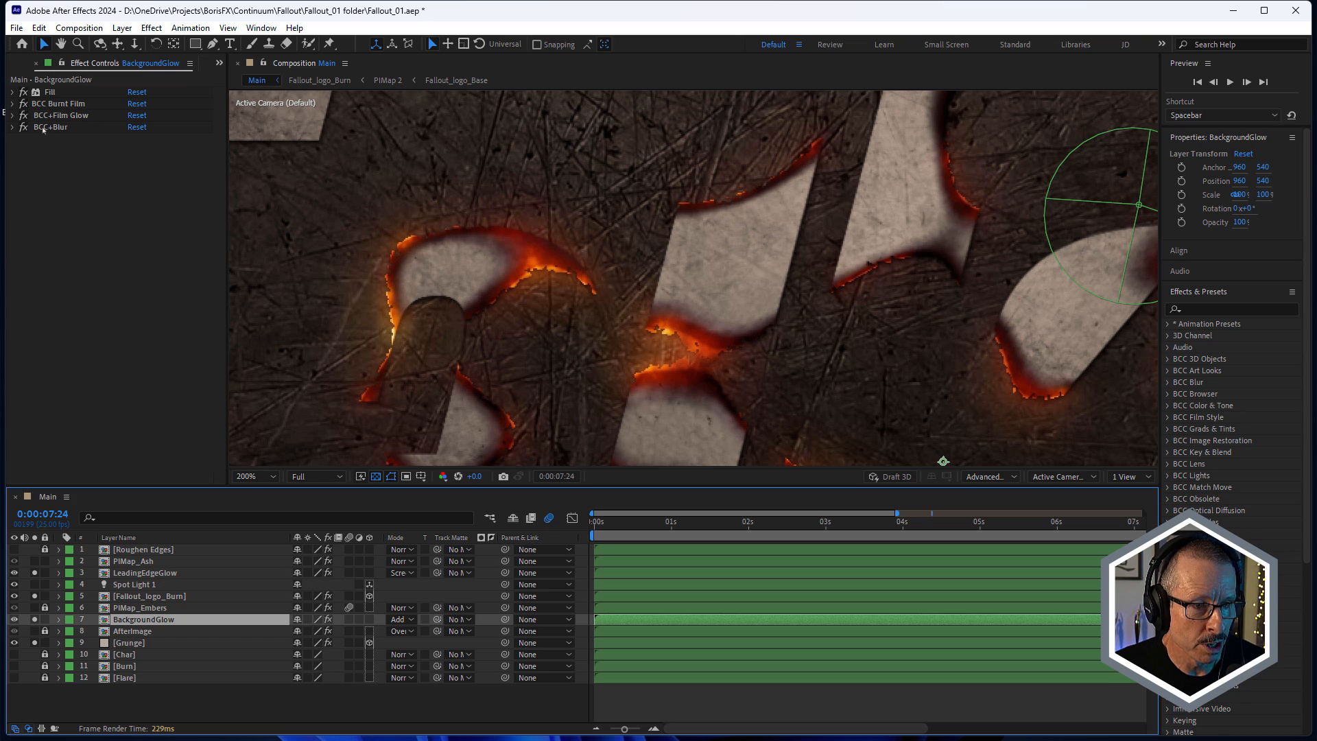
pyautogui.click(24, 128)
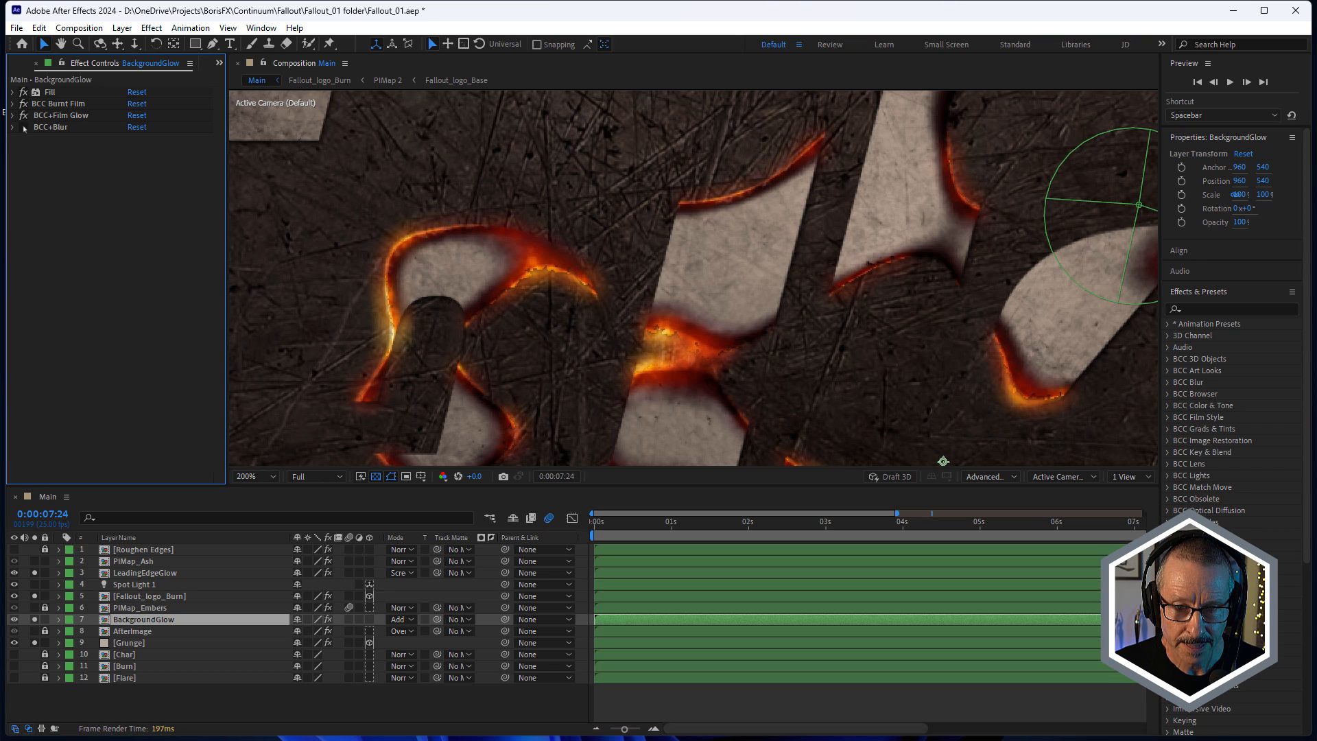
pyautogui.click(23, 128)
pyautogui.click(23, 128)
pyautogui.click(24, 128)
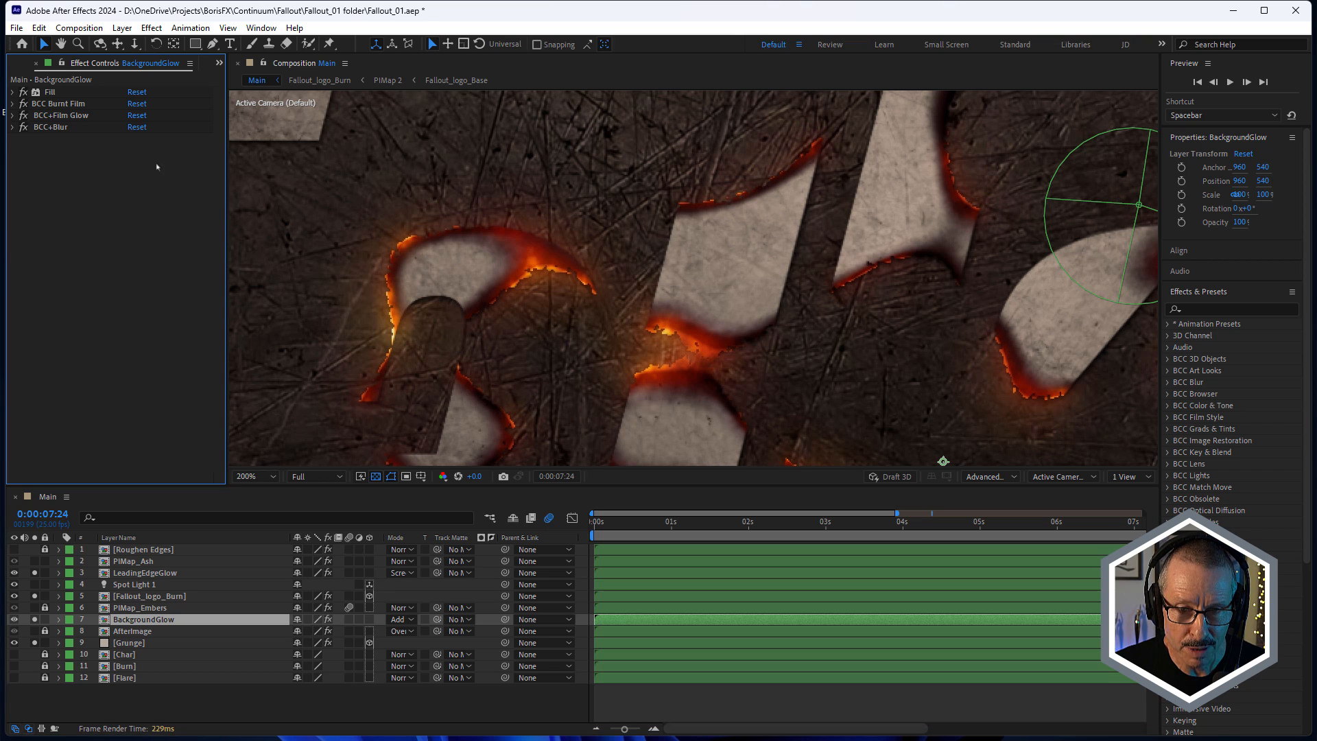
# Step: Inspect the letter edges up close with BackgroundGlow unsoloed and soloed, leaving it soloed
pyautogui.scroll(2, 527, 249)
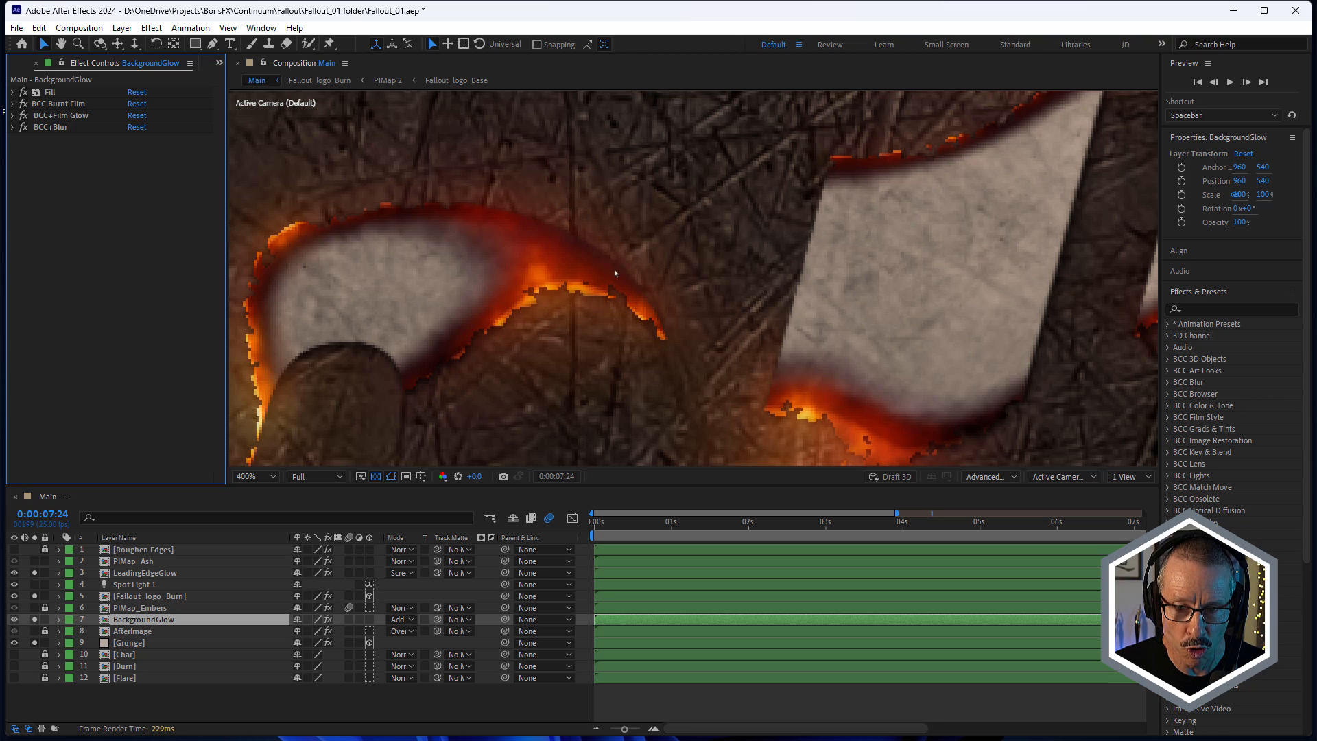
pyautogui.click(34, 620)
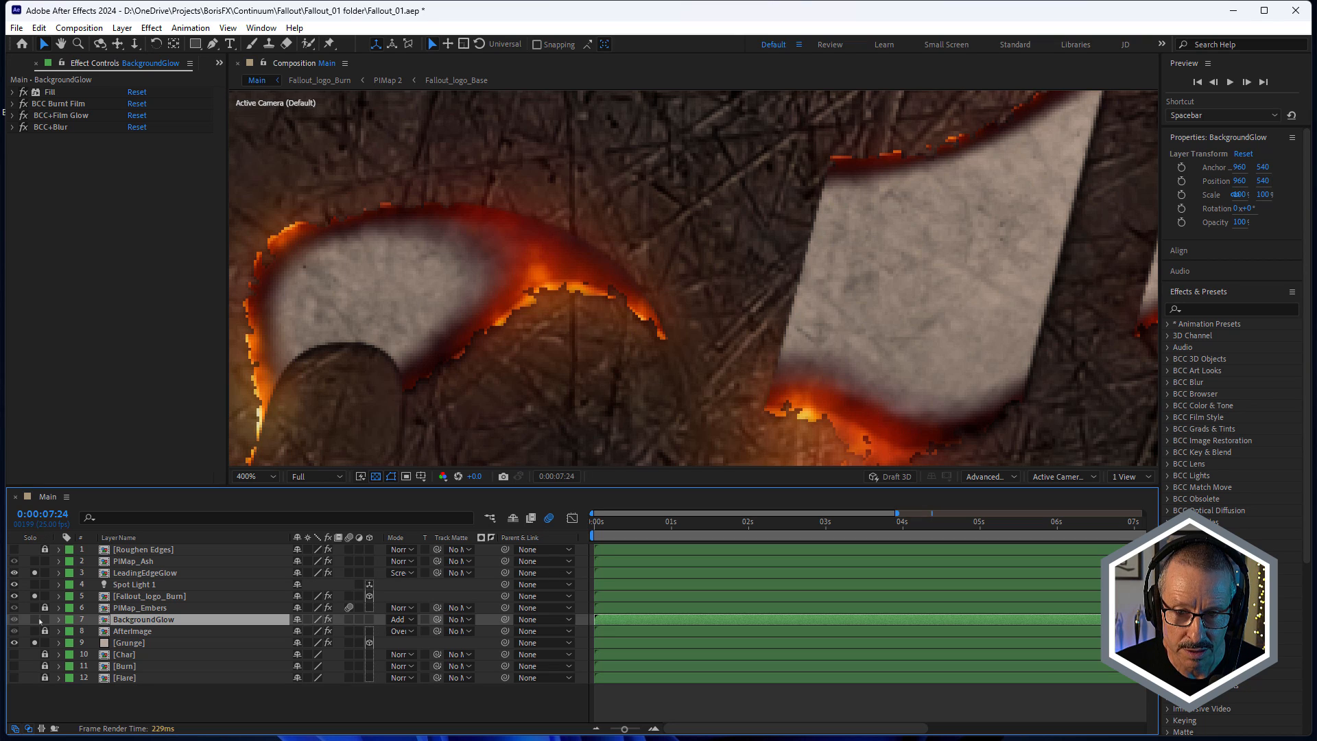
pyautogui.click(270, 510)
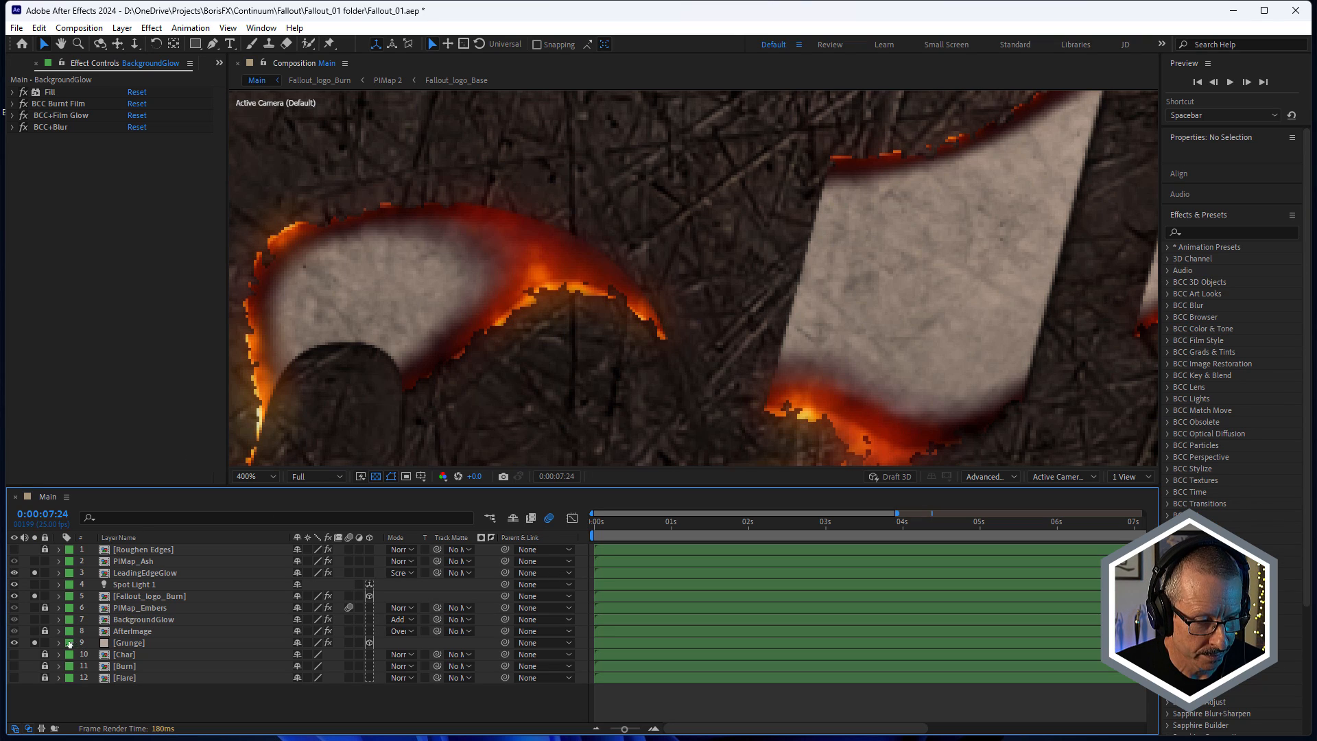
pyautogui.click(34, 619)
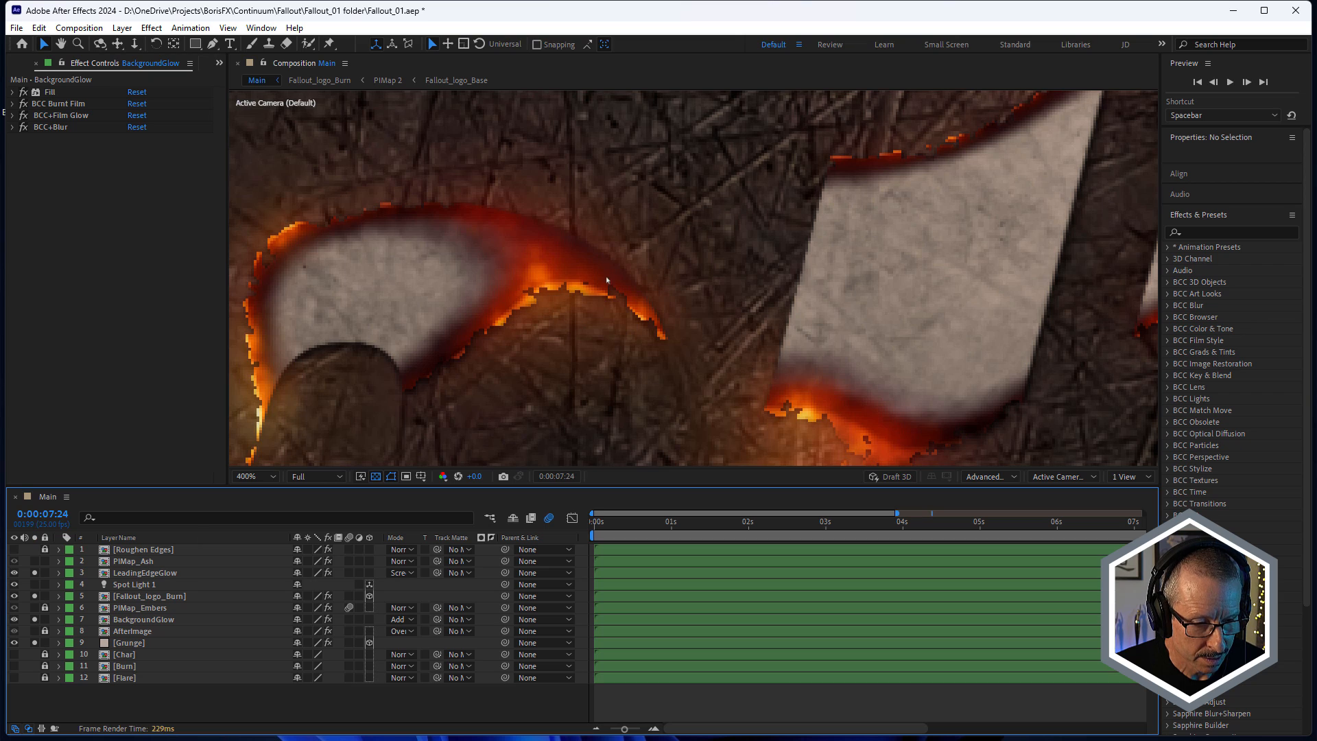
pyautogui.scroll(-4, 601, 255)
pyautogui.scroll(2, 601, 255)
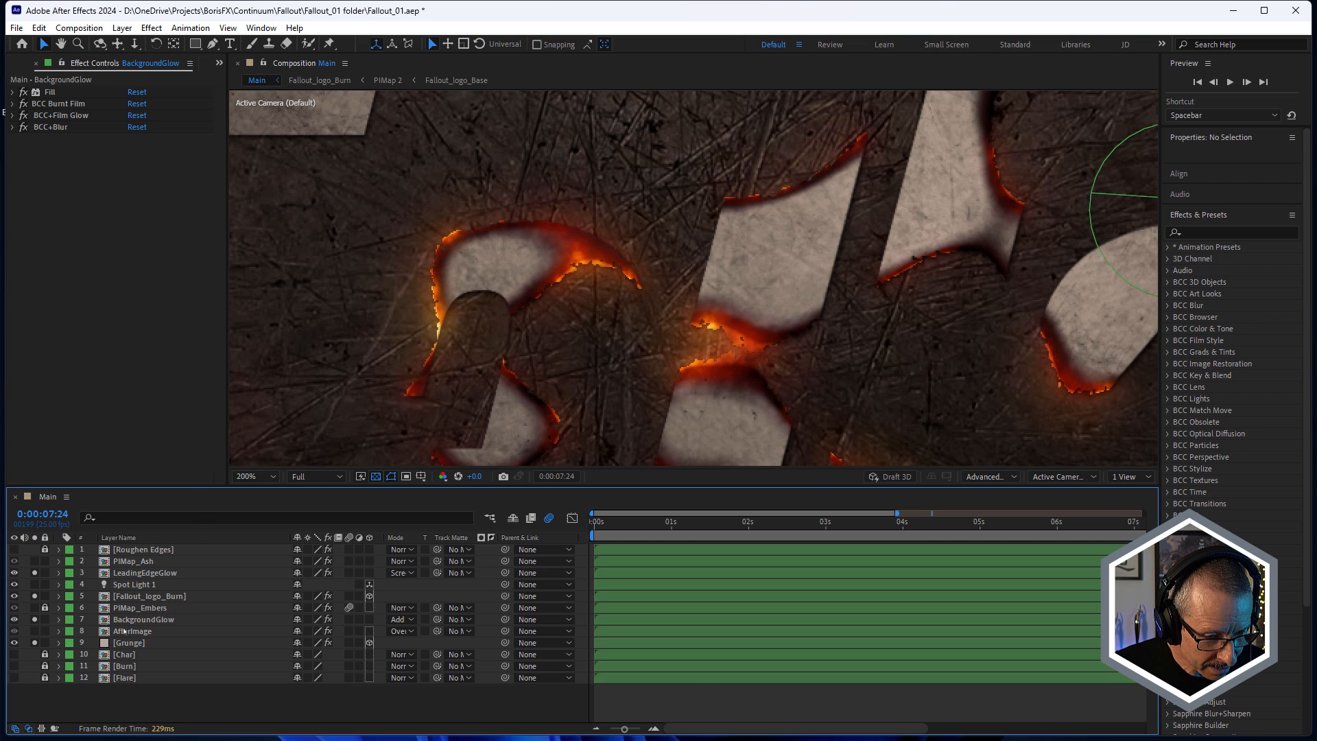
# Step: Solo the AfterImage layer and inspect the imprint it leaves around the burnt letters
pyautogui.click(125, 632)
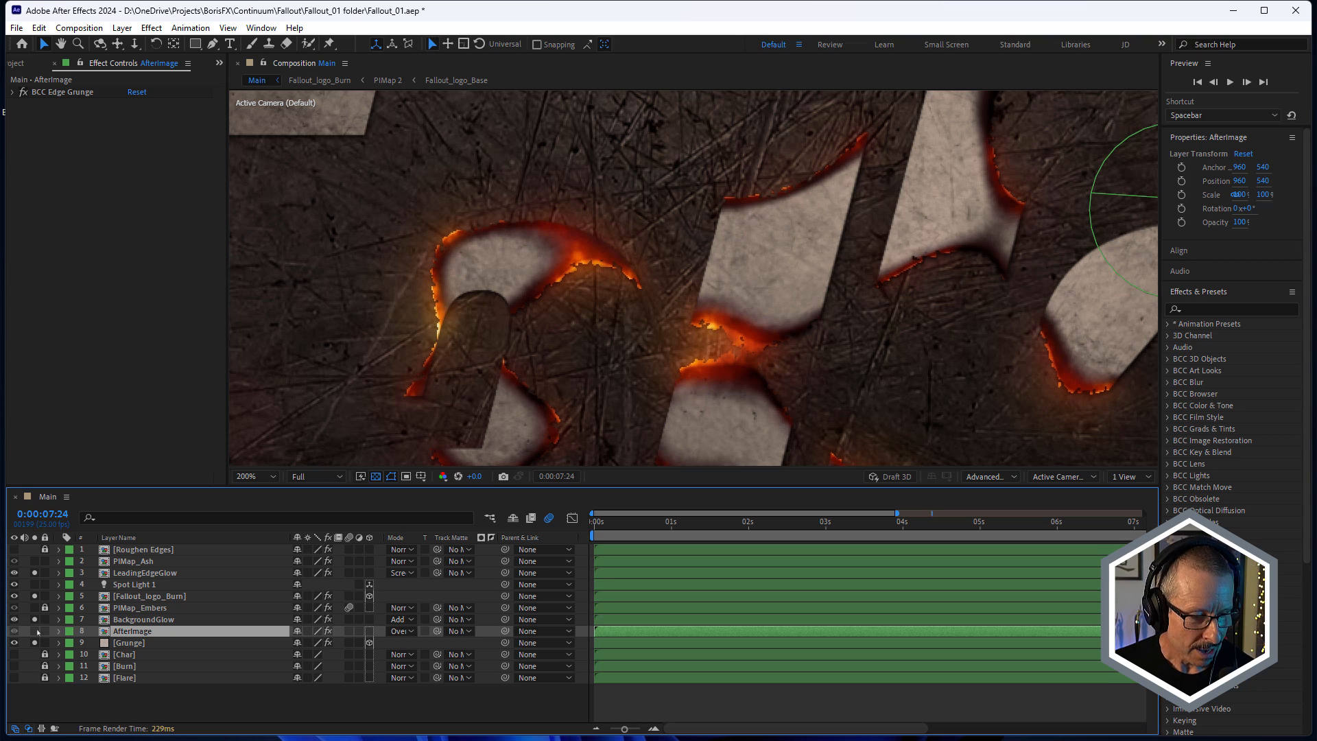
pyautogui.click(34, 631)
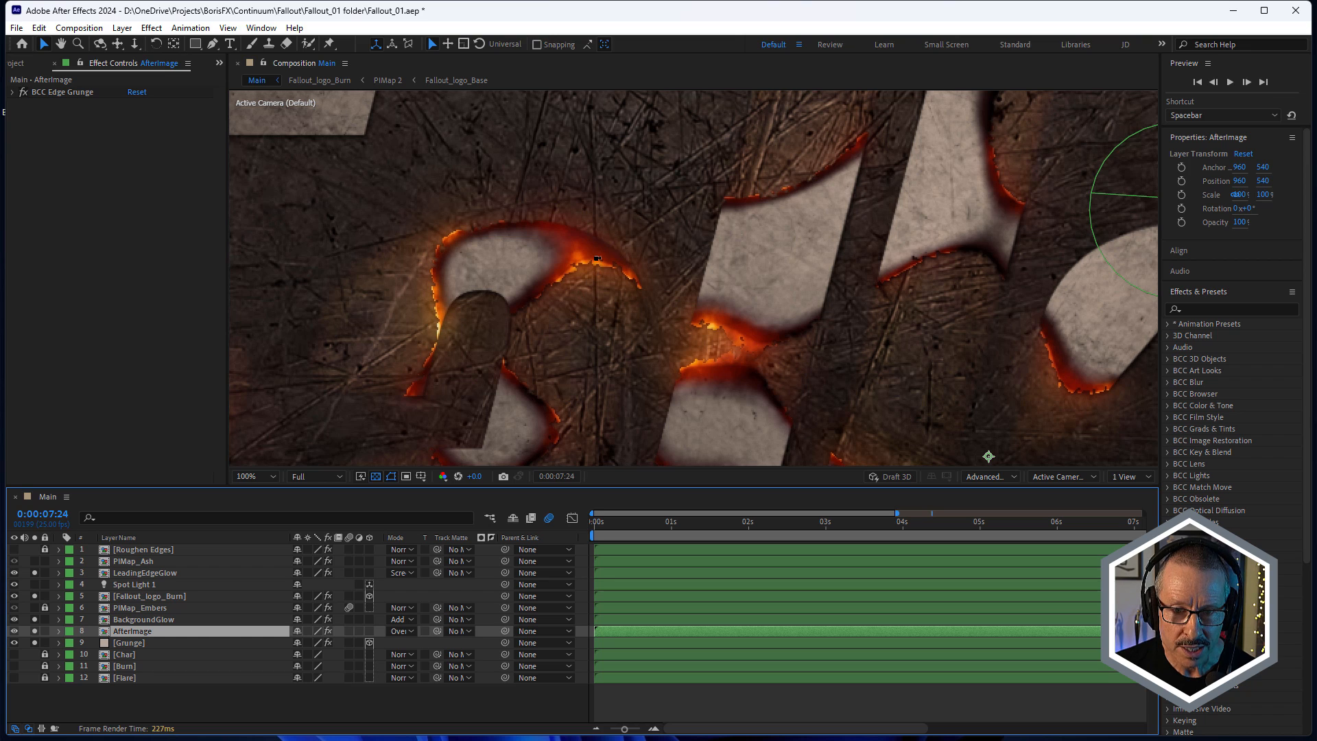
pyautogui.scroll(-2, 569, 261)
pyautogui.scroll(-1, 728, 171)
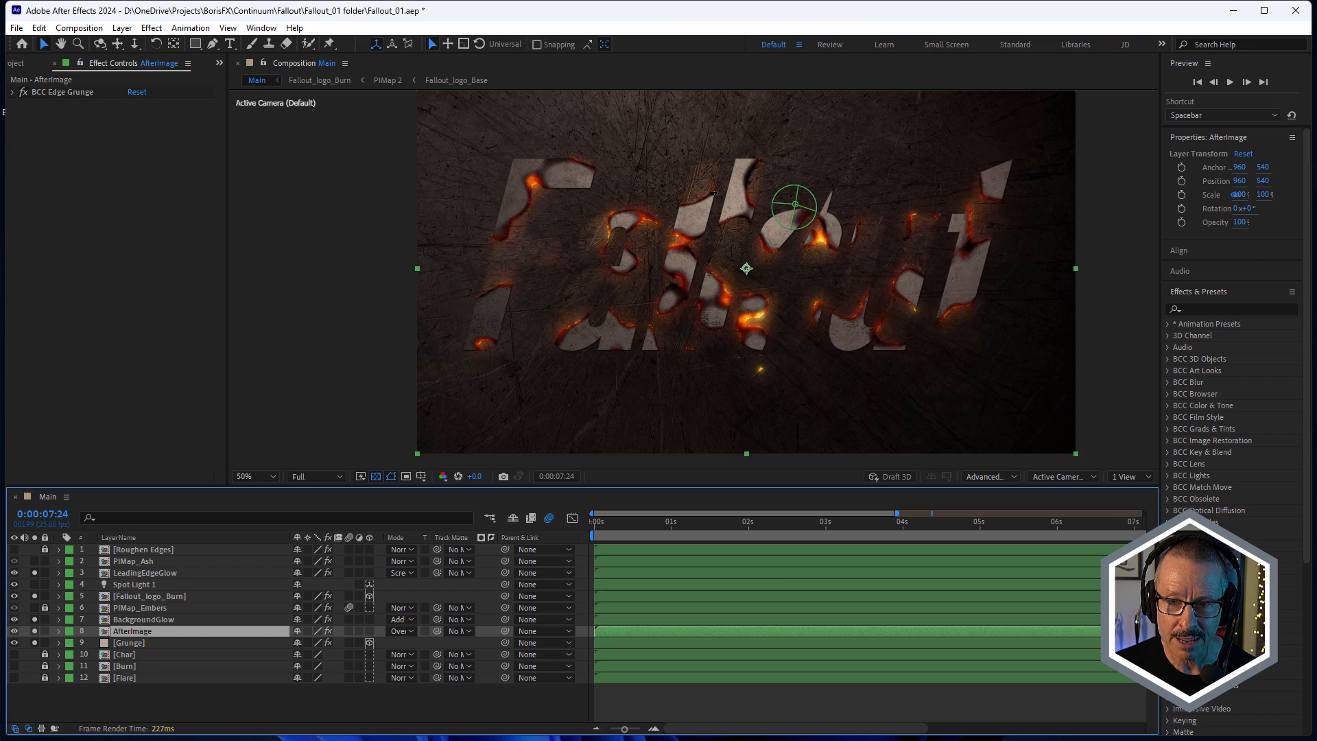
pyautogui.scroll(1, 716, 175)
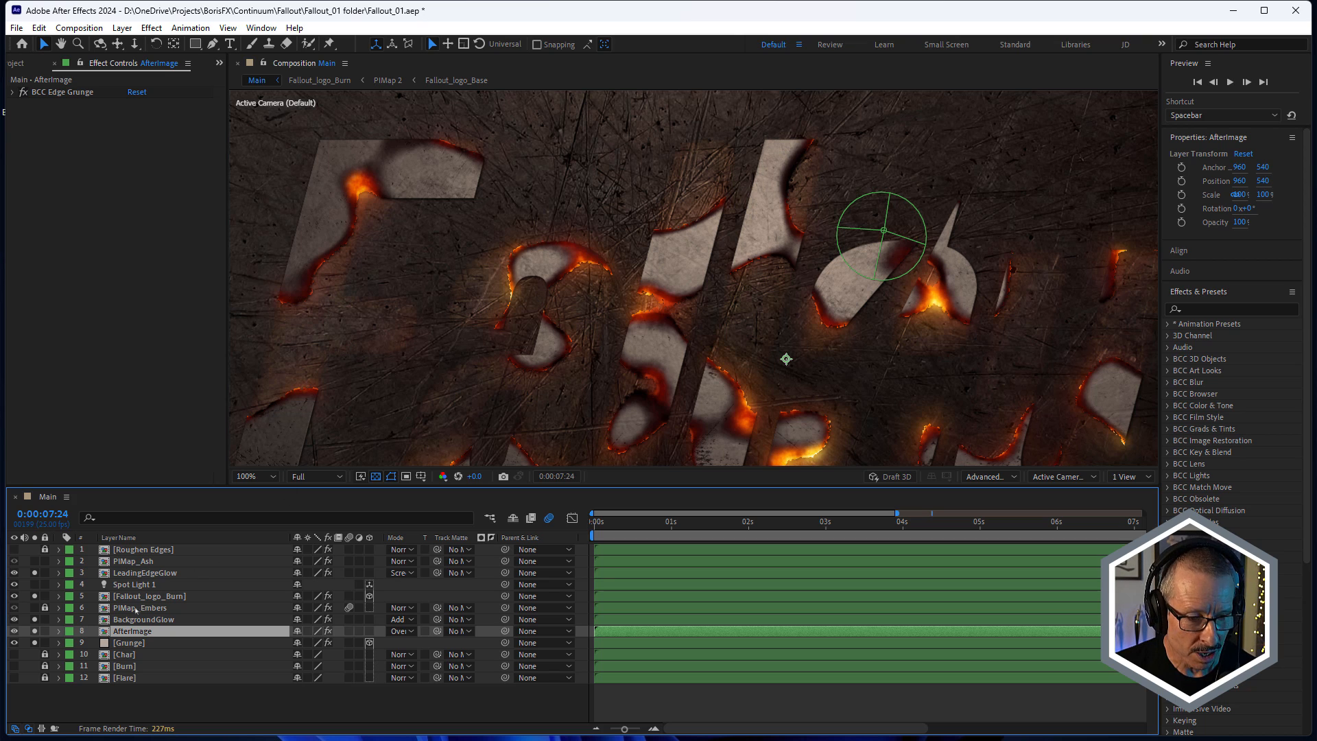
# Step: Isolate the AfterImage layer, add the Grunge layer to the solo, and inspect the logo imprint on the background up close
pyautogui.keyDown('alt'); pyautogui.click(34, 632); pyautogui.keyUp('alt')
pyautogui.press(',')
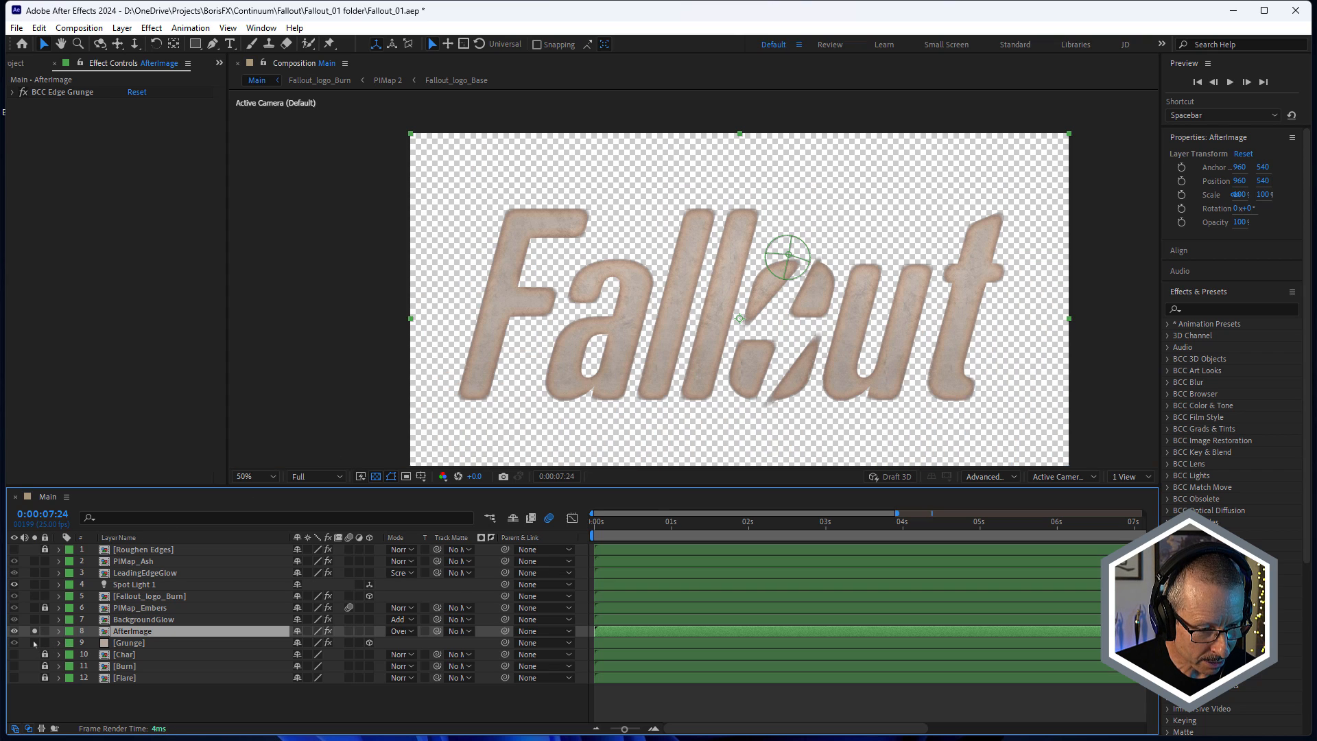
pyautogui.click(34, 643)
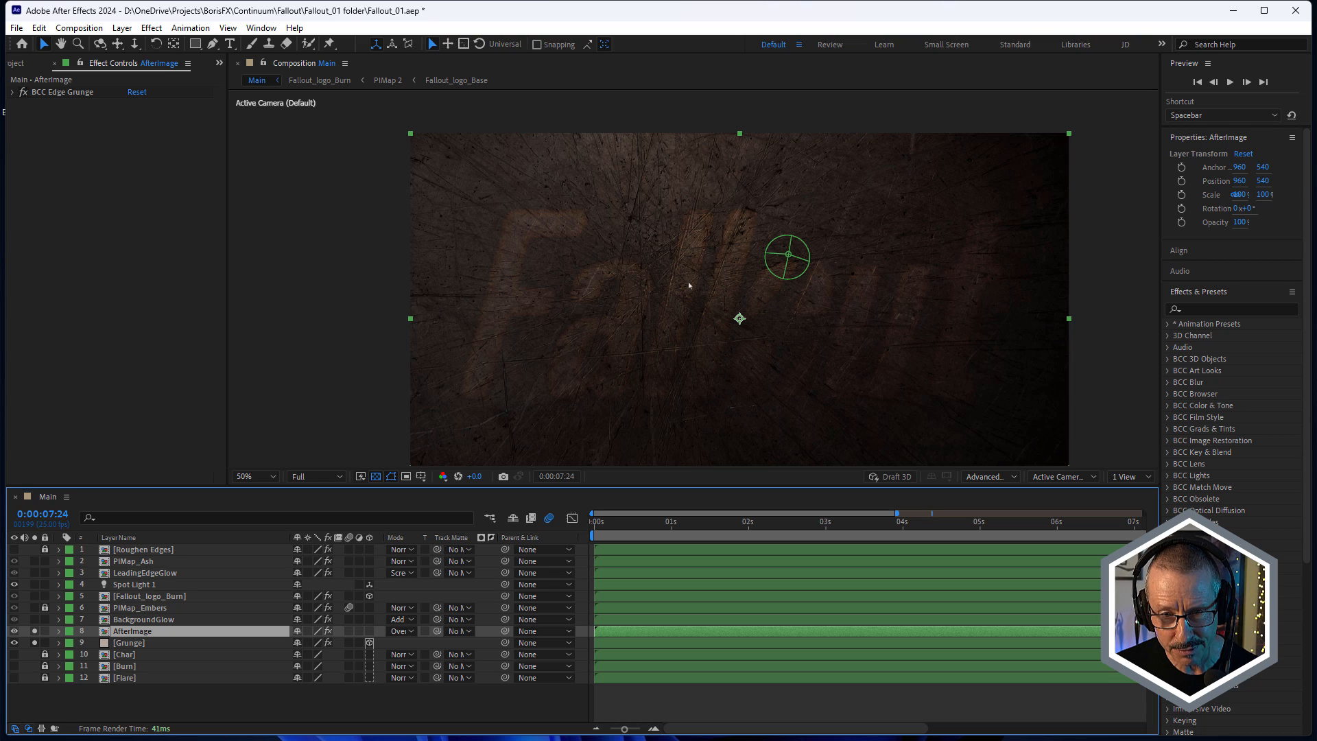
pyautogui.scroll(2, 689, 282)
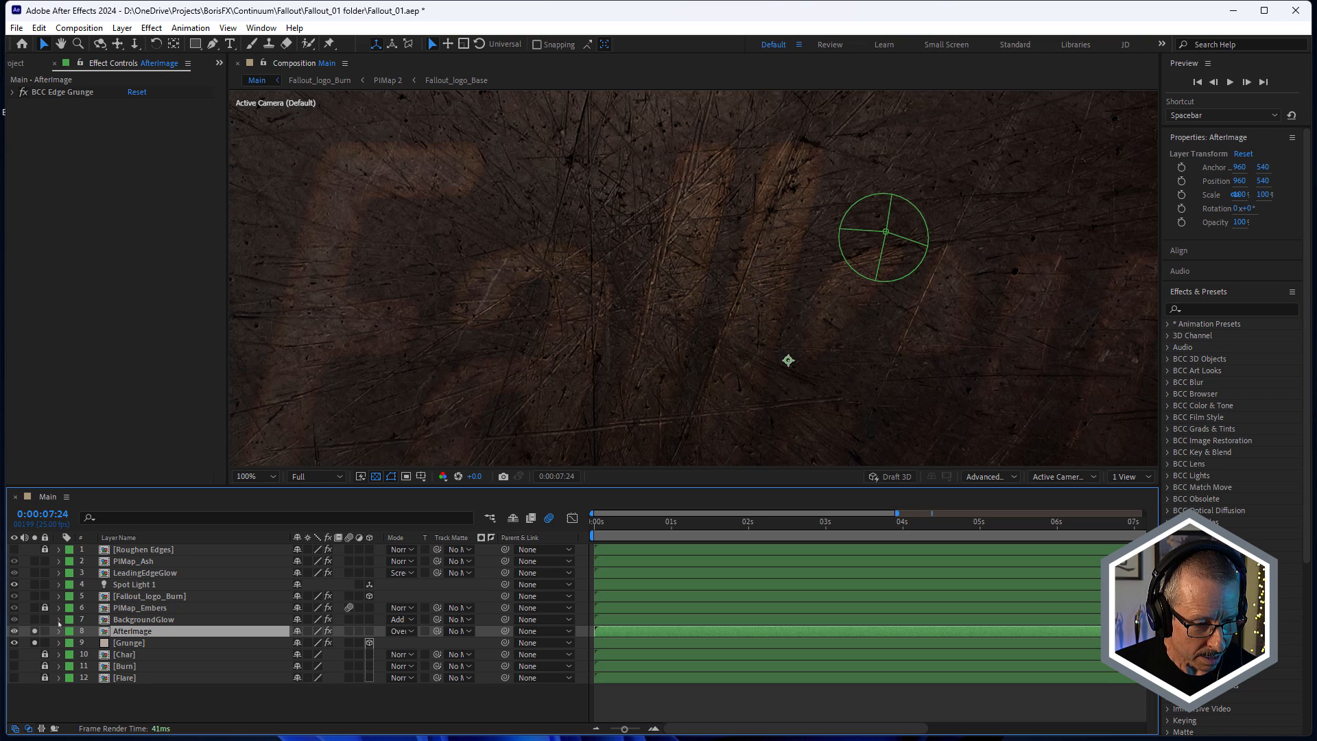
# Step: Solo Fallout_logo_Burn, LeadingEdgeGlow and BackgroundGlow again to inspect the burning letters over the afterimage
pyautogui.click(35, 596)
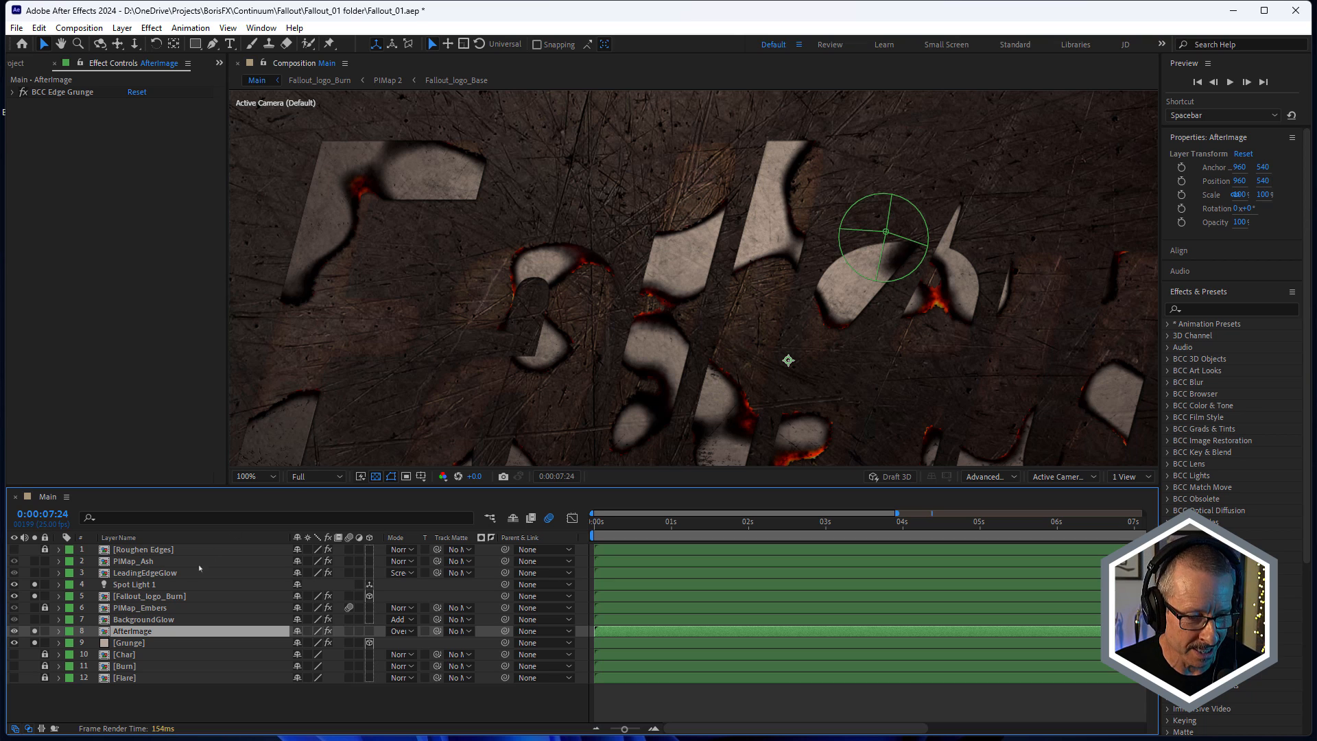
pyautogui.click(141, 585)
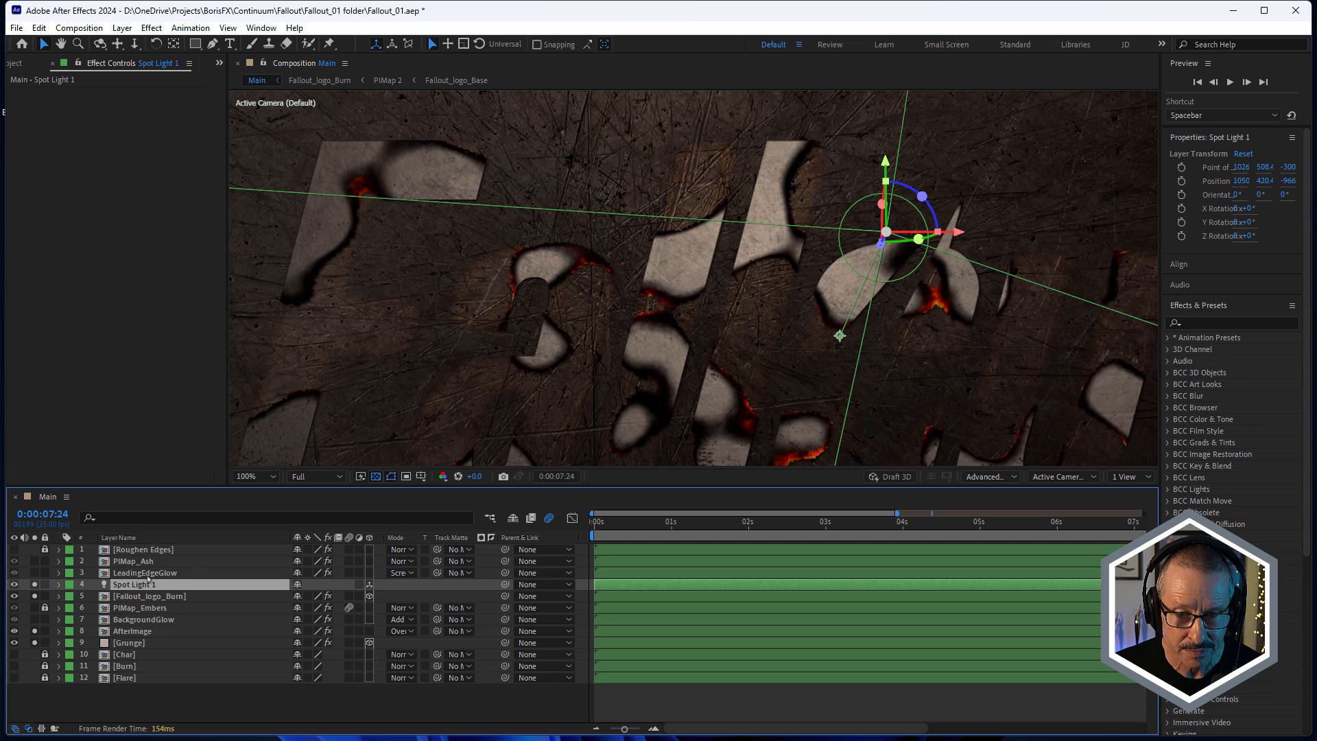
pyautogui.click(135, 574)
pyautogui.click(35, 573)
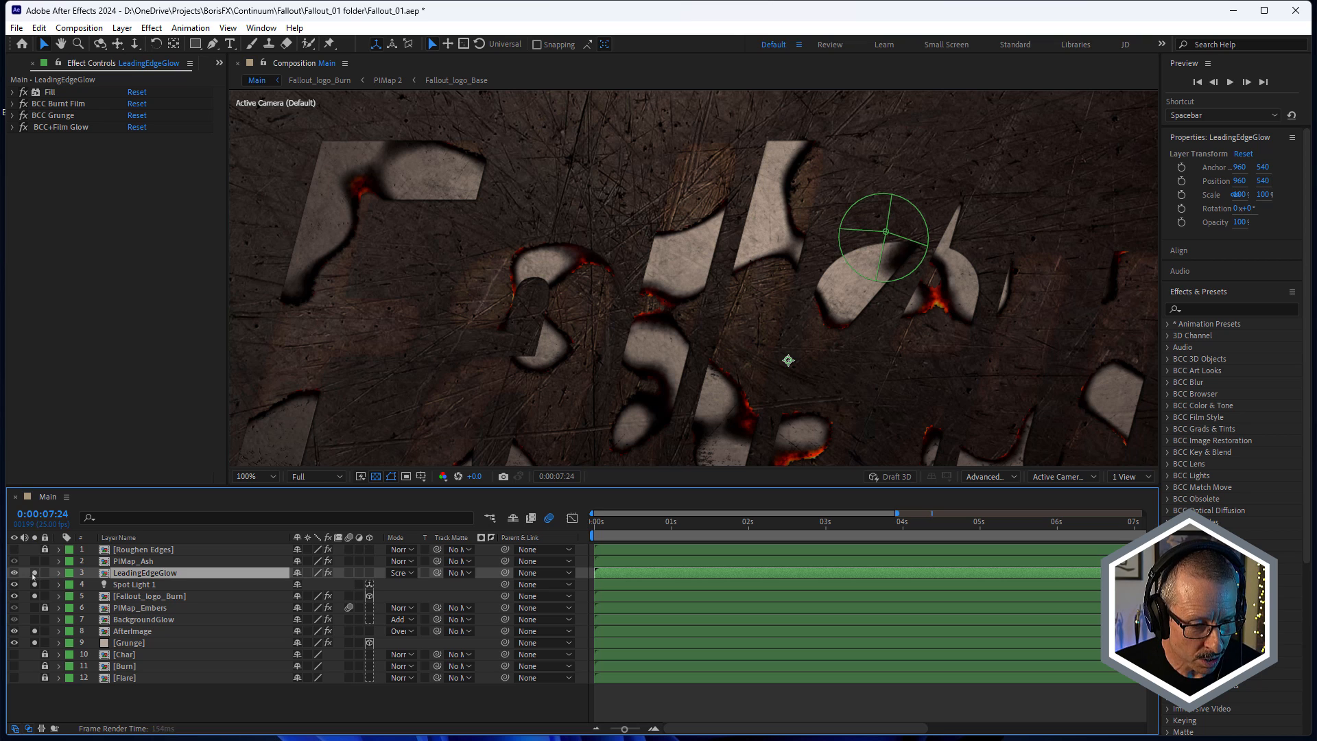
pyautogui.click(34, 620)
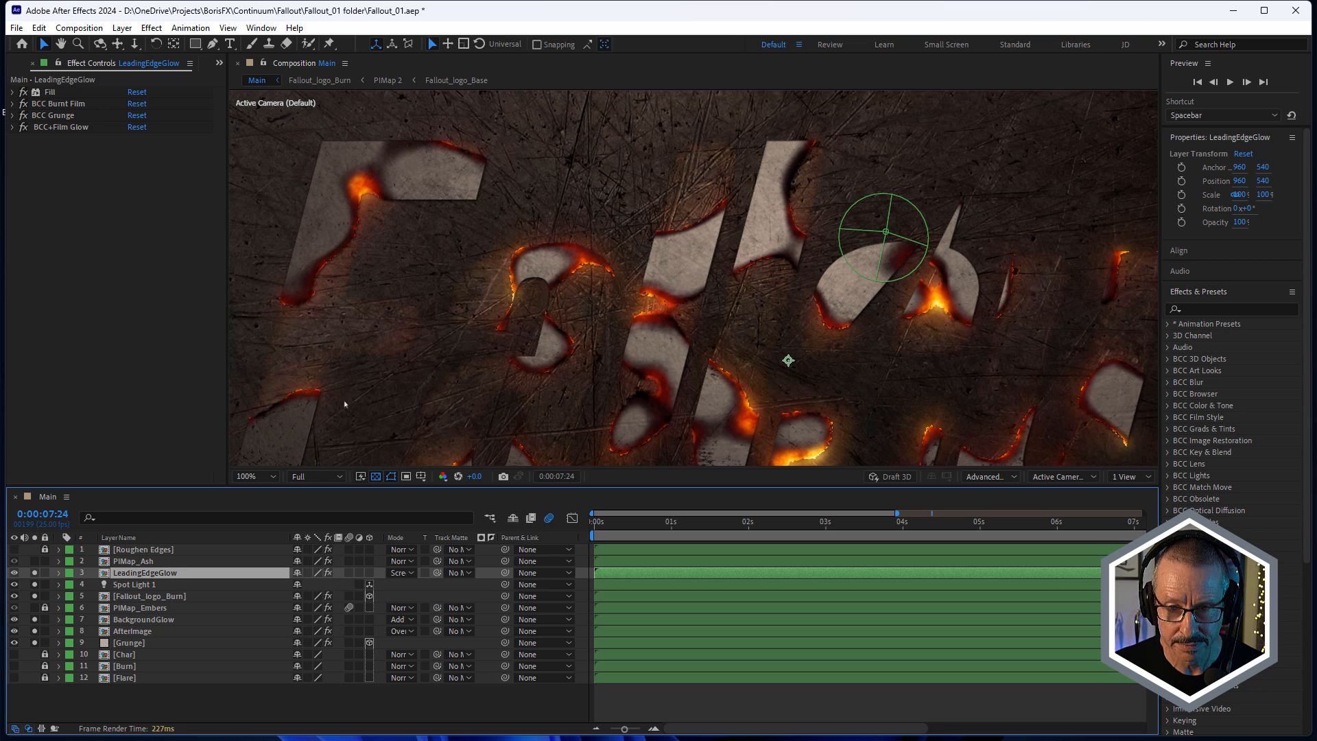
pyautogui.scroll(-2, 662, 253)
pyautogui.scroll(2, 595, 294)
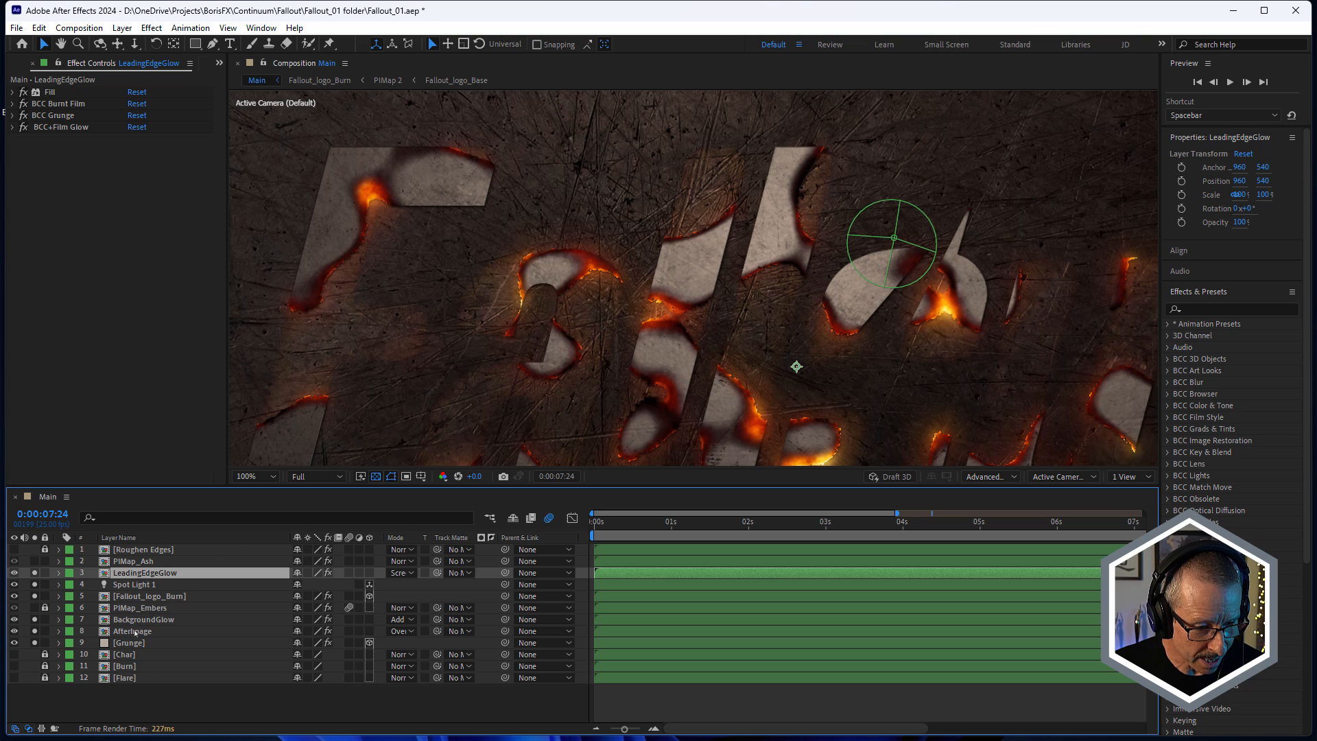
# Step: Isolate the AfterImage layer and compare its letters with BCC Edge Grunge off and on, leaving the effect enabled
pyautogui.click(135, 632)
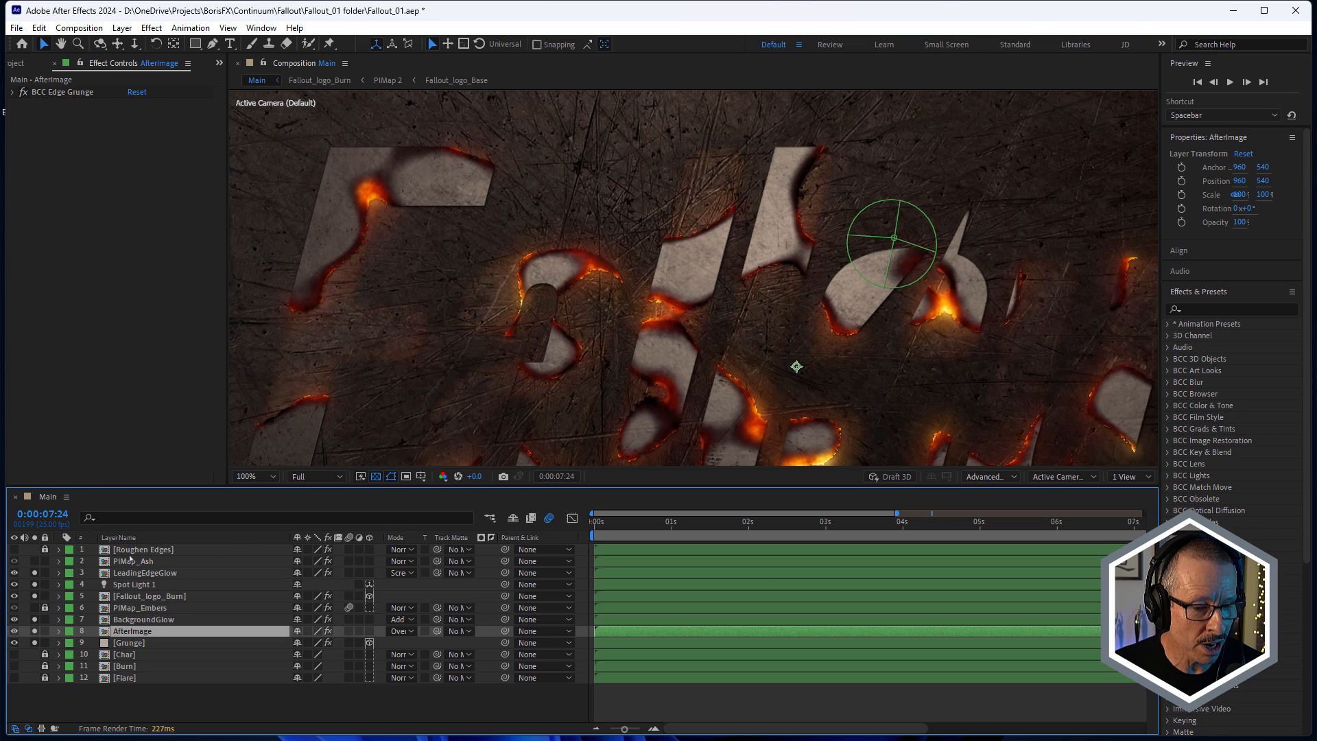
pyautogui.keyDown('alt'); pyautogui.click(34, 631); pyautogui.keyUp('alt')
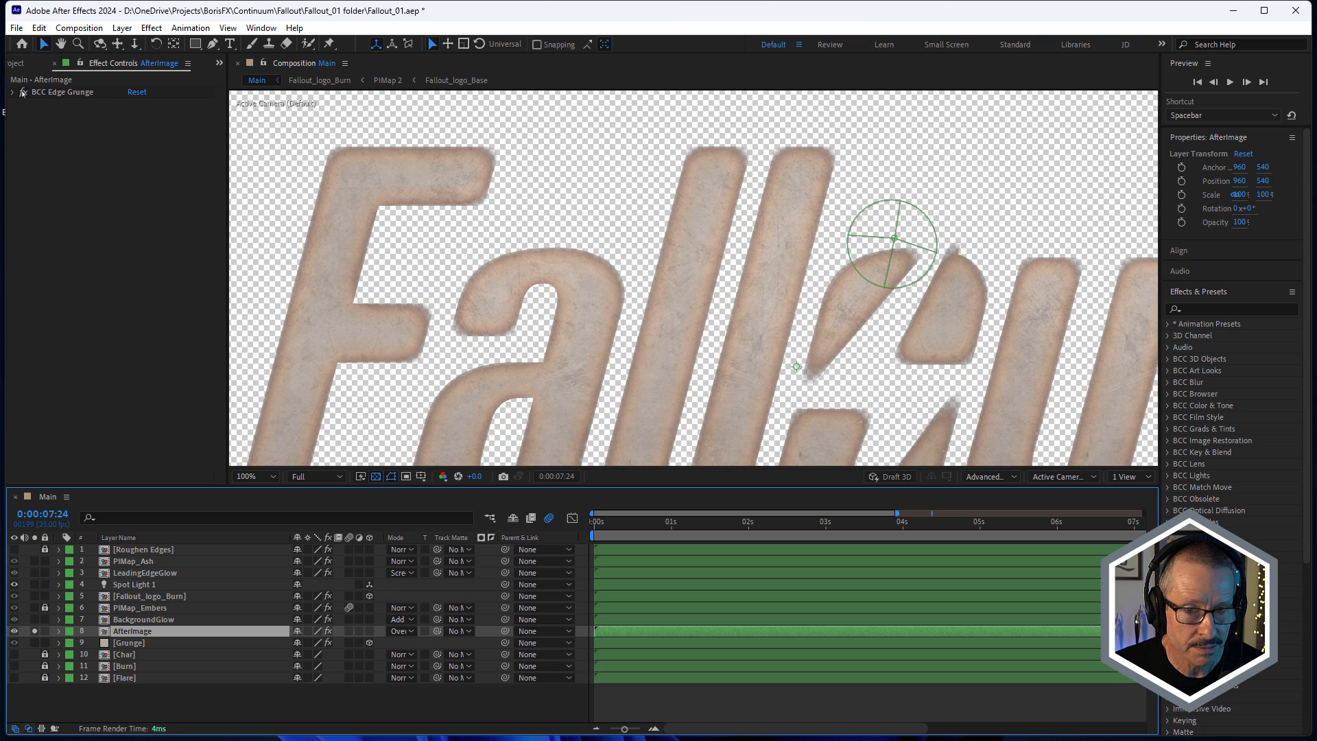
pyautogui.click(23, 92)
pyautogui.click(23, 91)
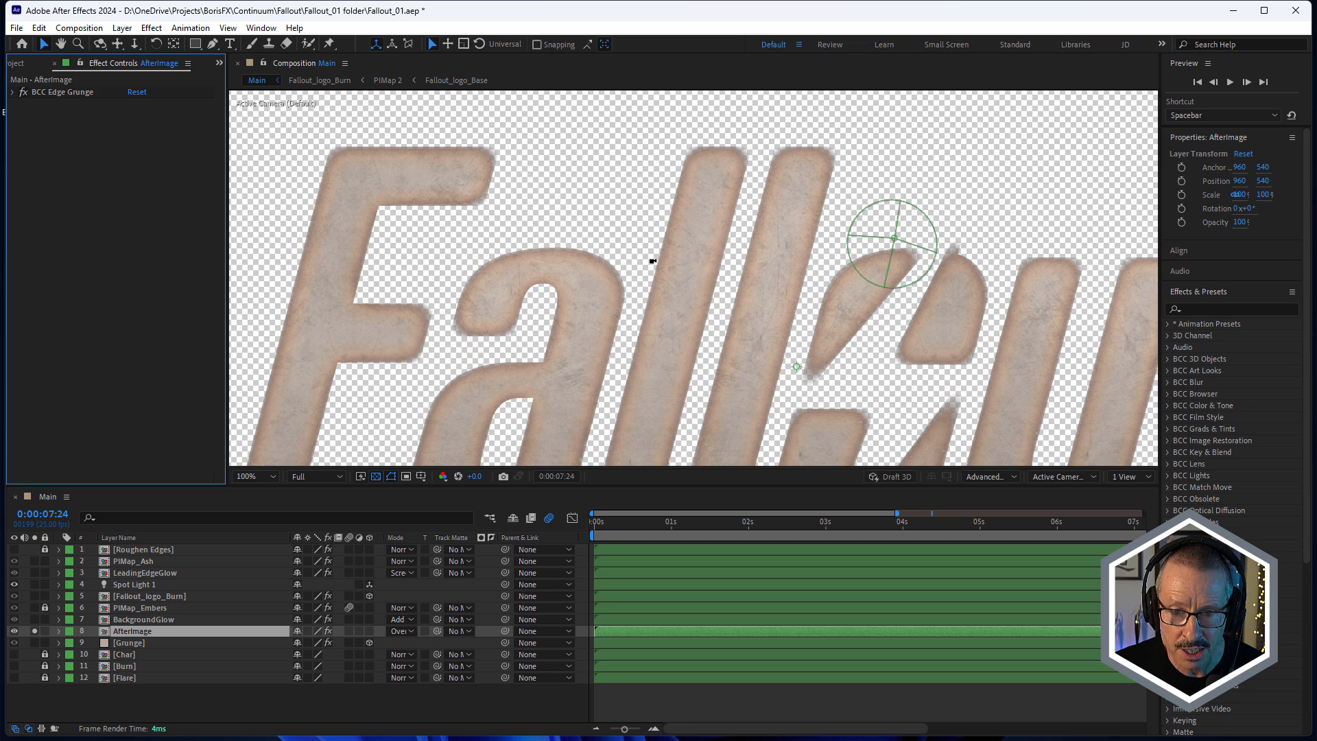
# Step: Raise the Texture Amount of AfterImage's BCC Edge Grunge effect to 32 to roughen the letter edges
pyautogui.scroll(1, 653, 259)
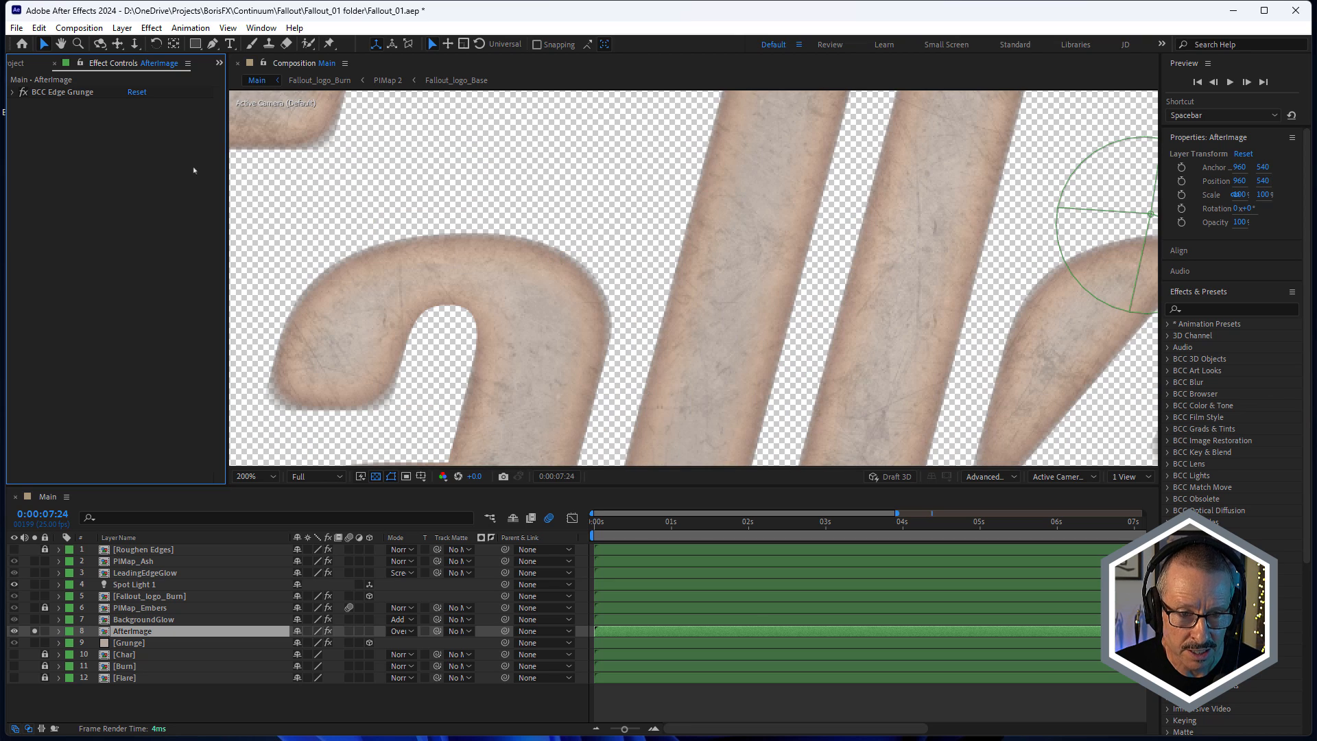
pyautogui.click(11, 93)
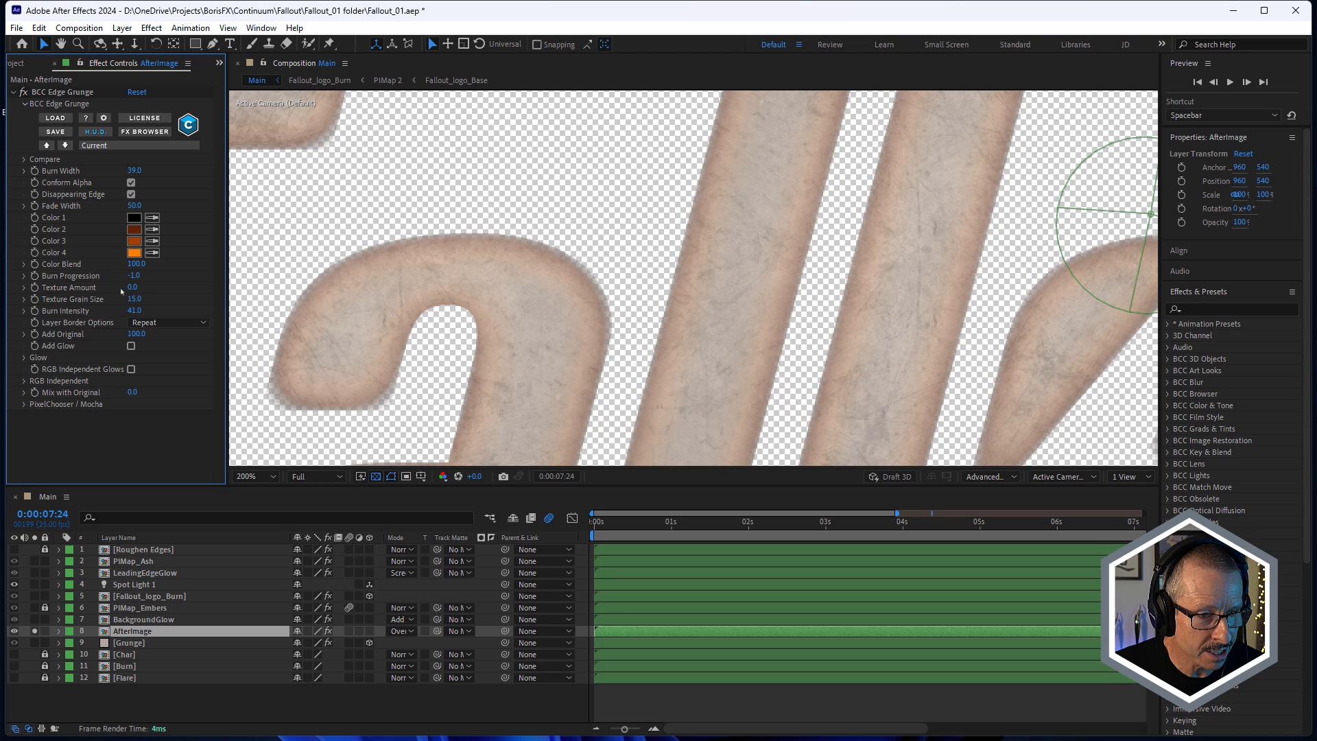
pyautogui.moveTo(132, 287); pyautogui.dragTo(166, 295)
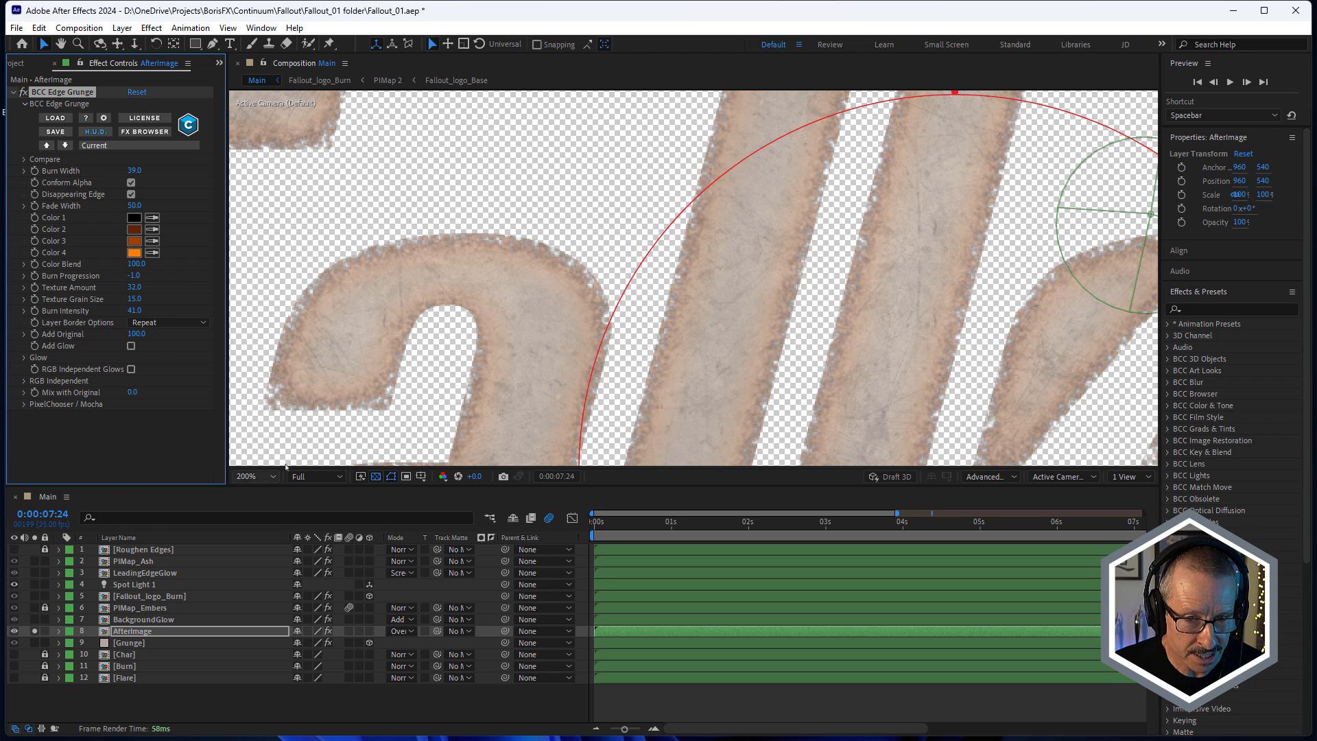
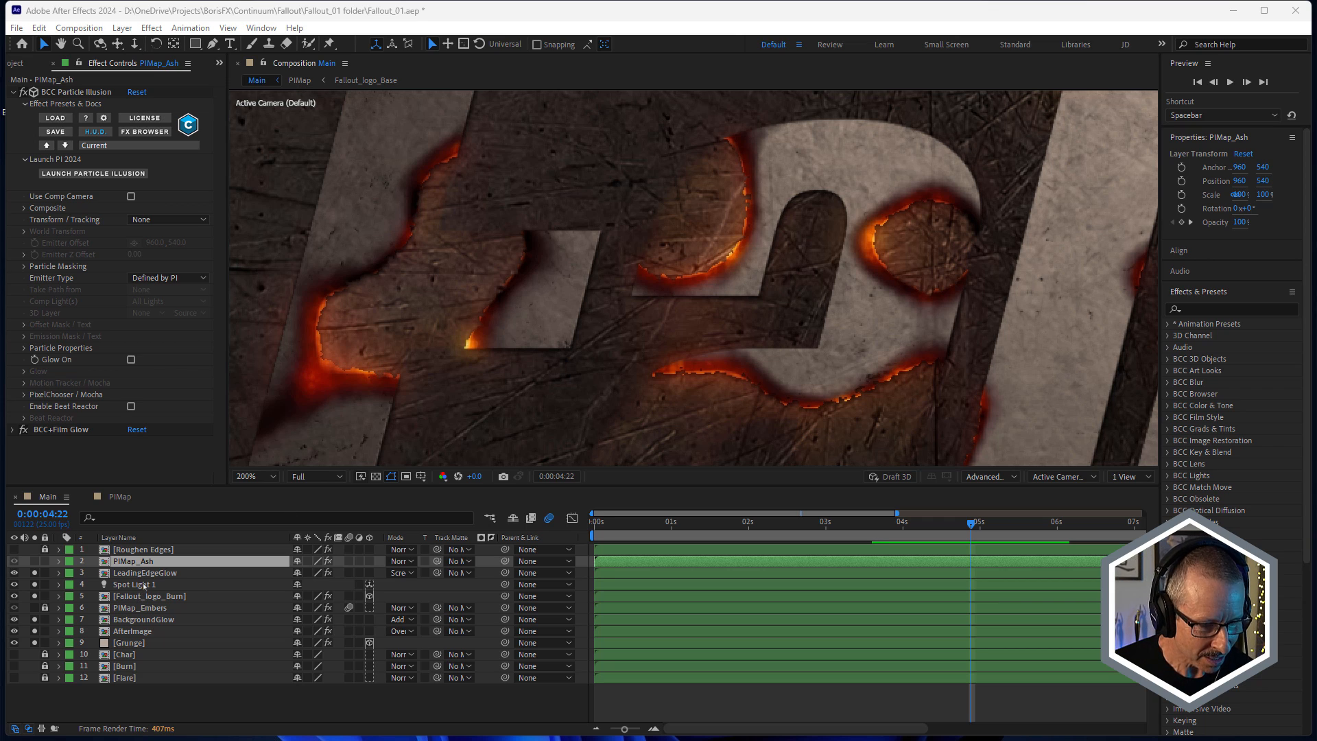
# Step: Solo the PIMap_Ash layer in the Main composition and open its PIMap precomp
pyautogui.click(143, 566)
pyautogui.click(35, 562)
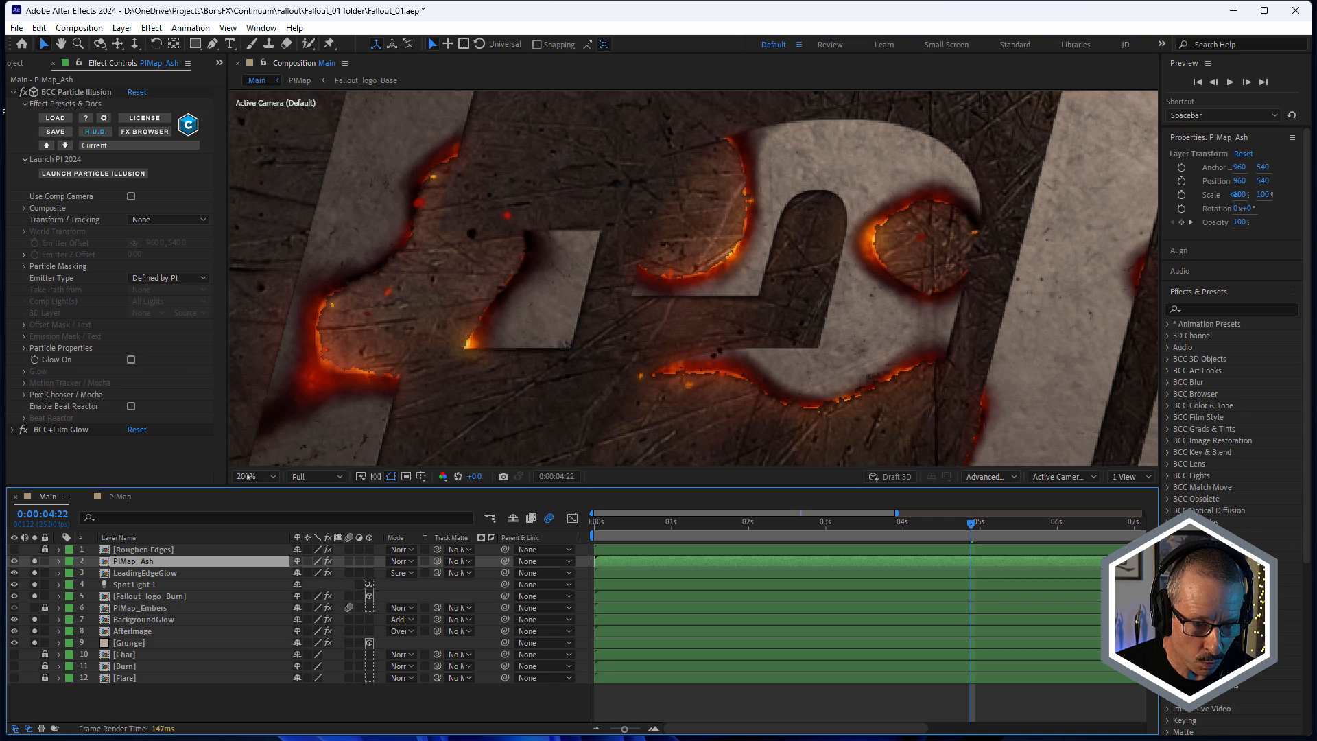
pyautogui.doubleClick(128, 562)
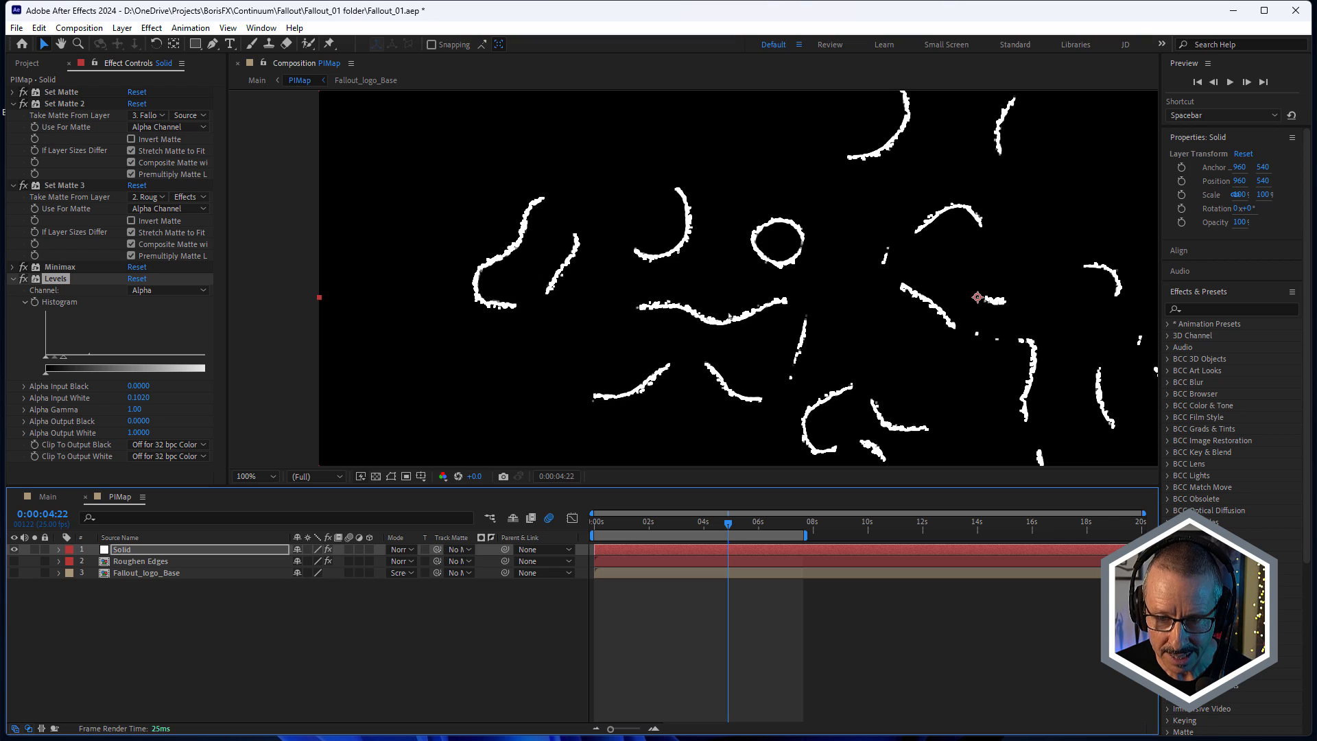
# Step: Collapse and disable all five effects on the Solid layer, from Set Matte through Levels
pyautogui.click(132, 549)
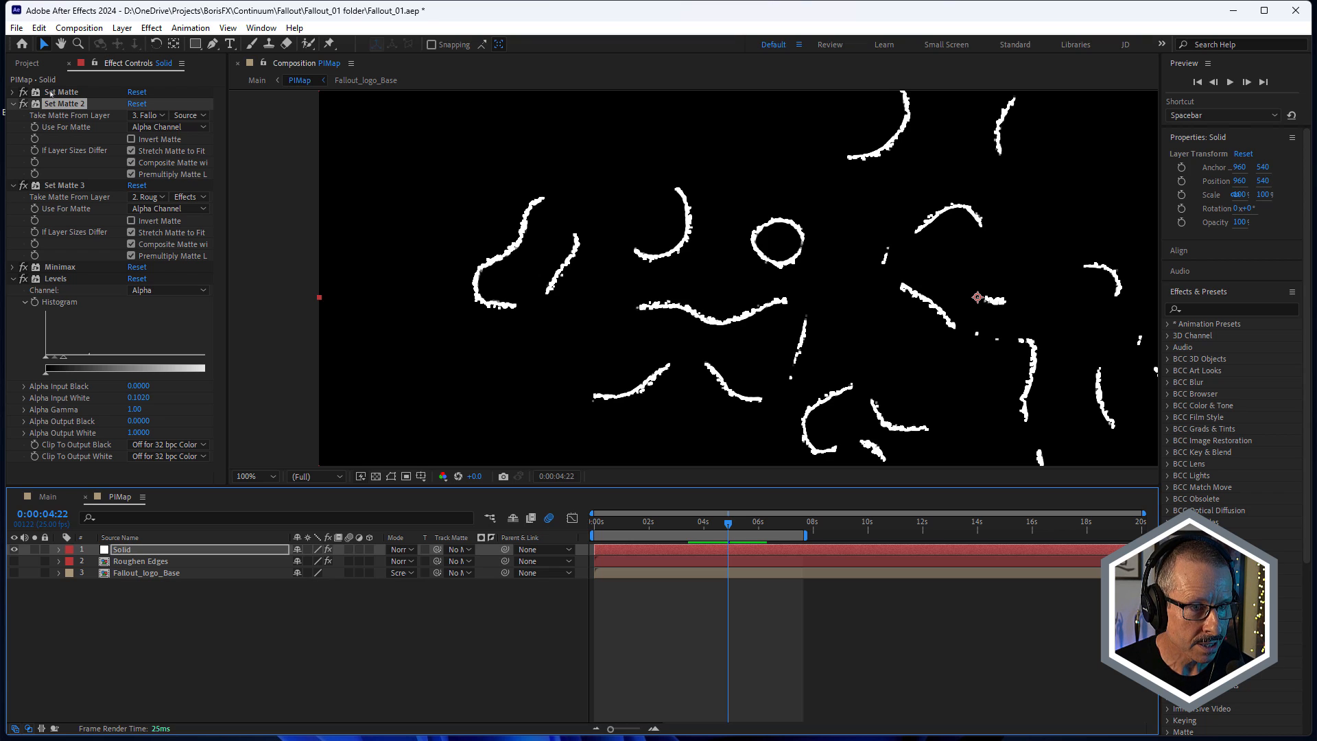
pyautogui.click(59, 92)
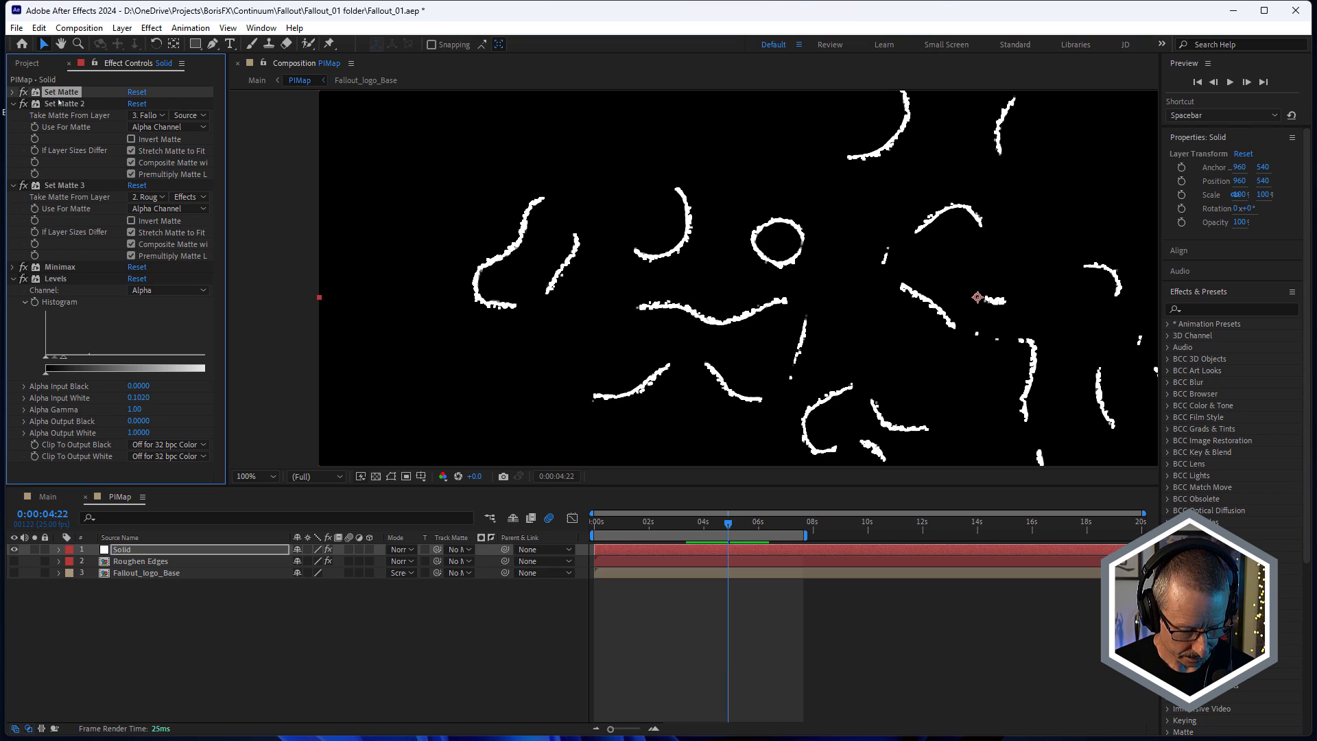
pyautogui.hotkey('ctrl', 'a')
pyautogui.keyDown('ctrl'); pyautogui.click(12, 104); pyautogui.keyUp('ctrl')
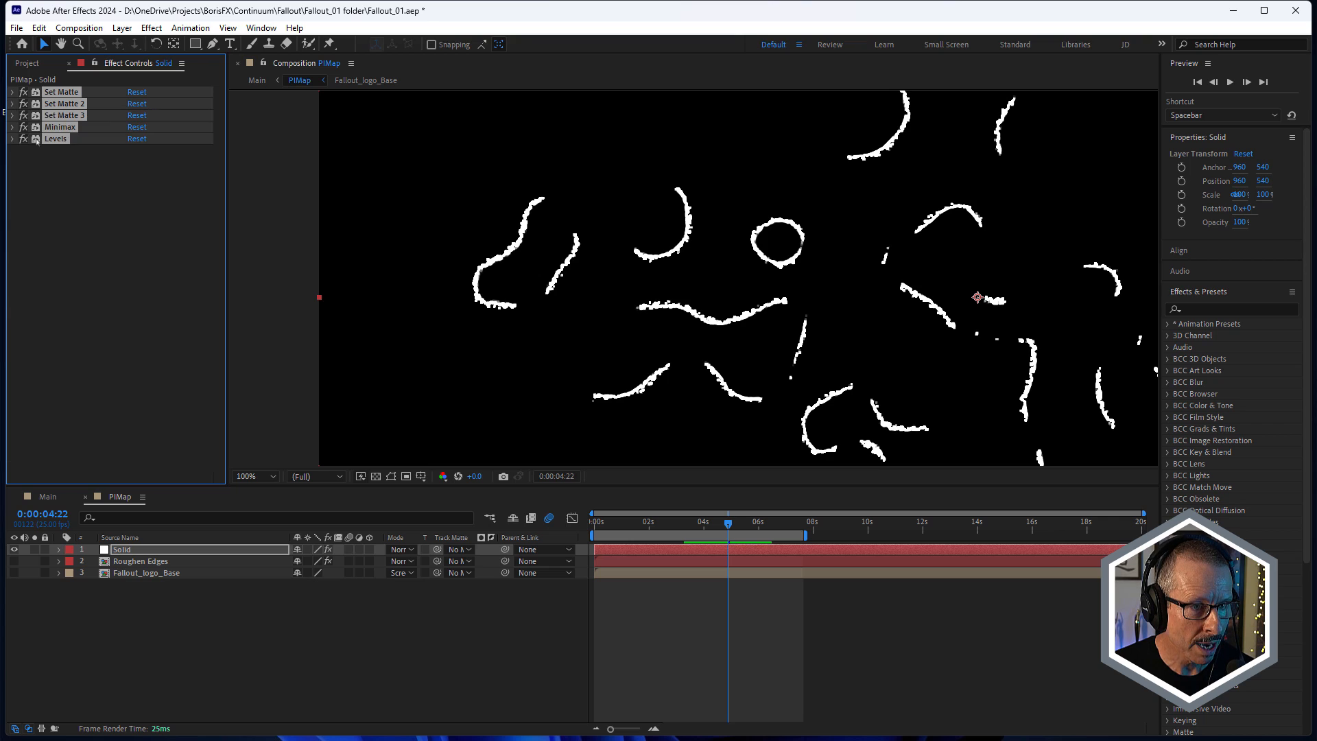
pyautogui.keyDown('ctrl'); pyautogui.click(22, 92); pyautogui.keyUp('ctrl')
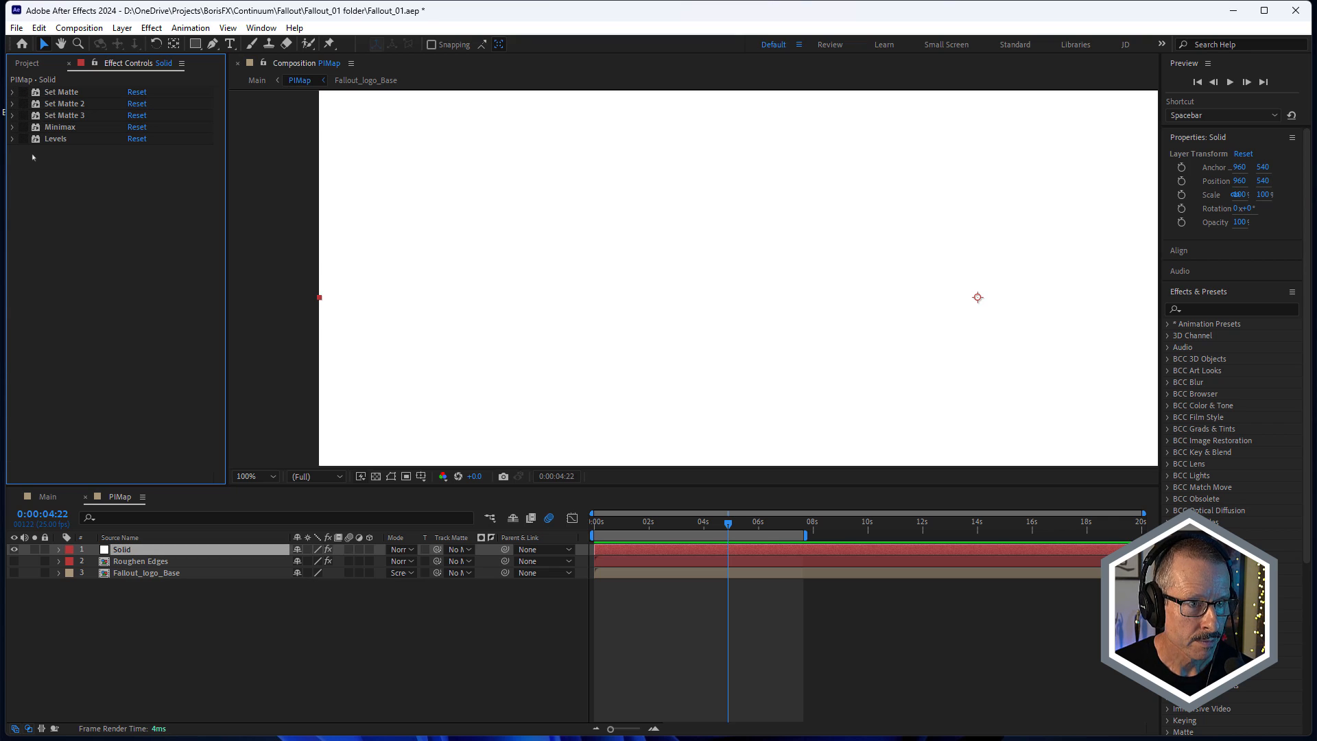
# Step: Enable the Solid's first Set Matte effect with 2. Roughen Edges as its matte layer, and preview the animated matte
pyautogui.click(59, 92)
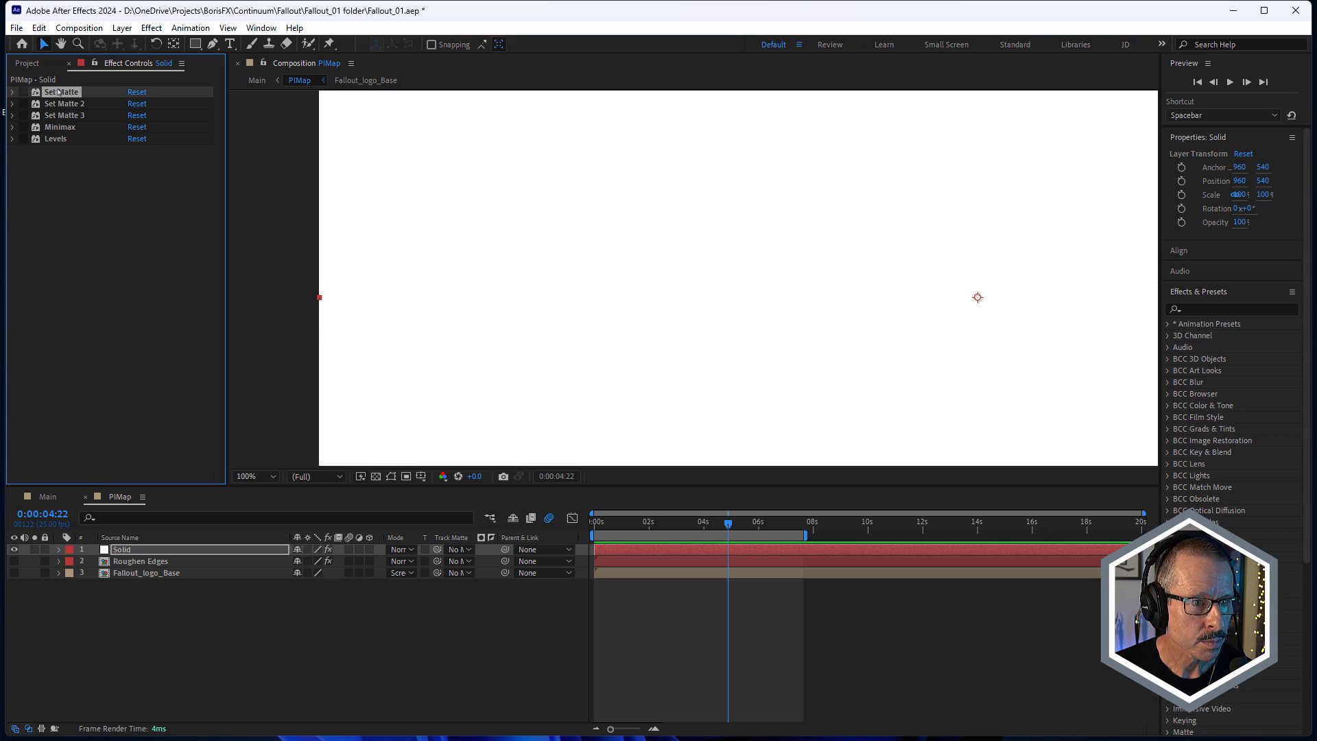
pyautogui.click(23, 92)
pyautogui.click(13, 92)
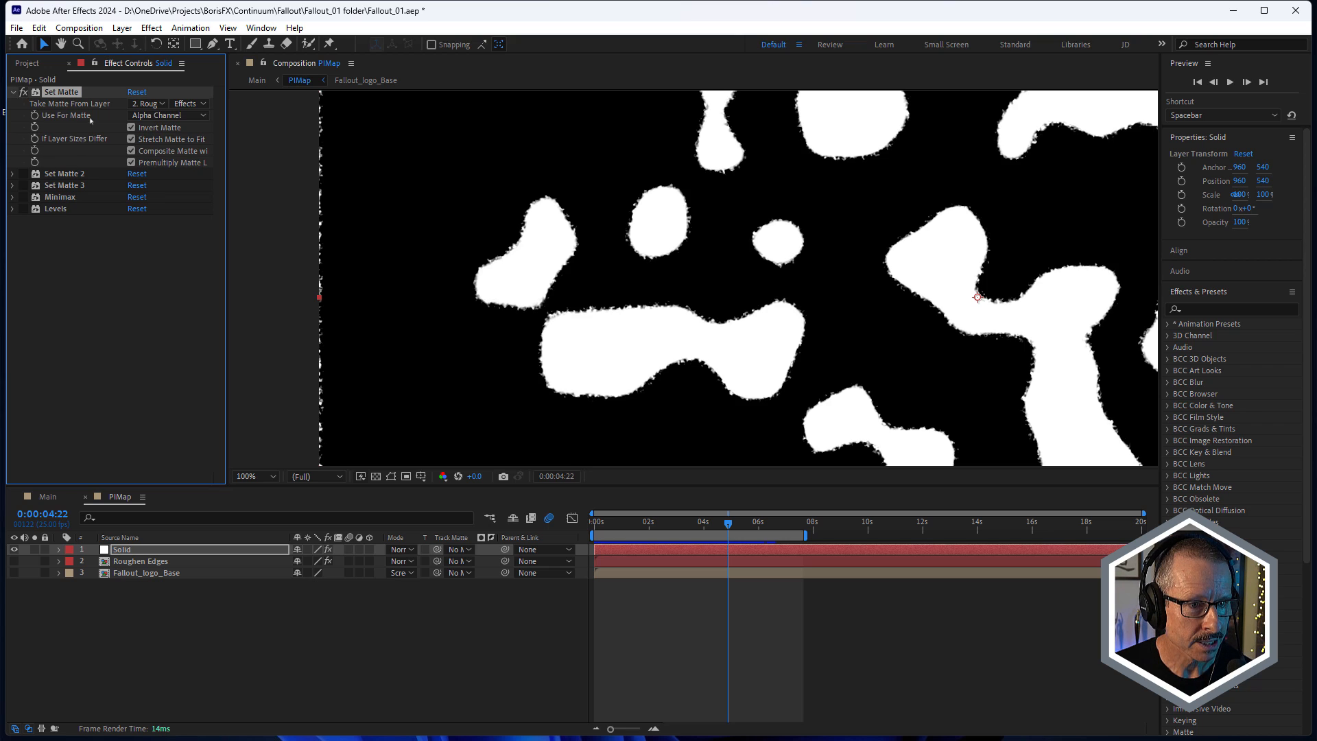
pyautogui.click(266, 88)
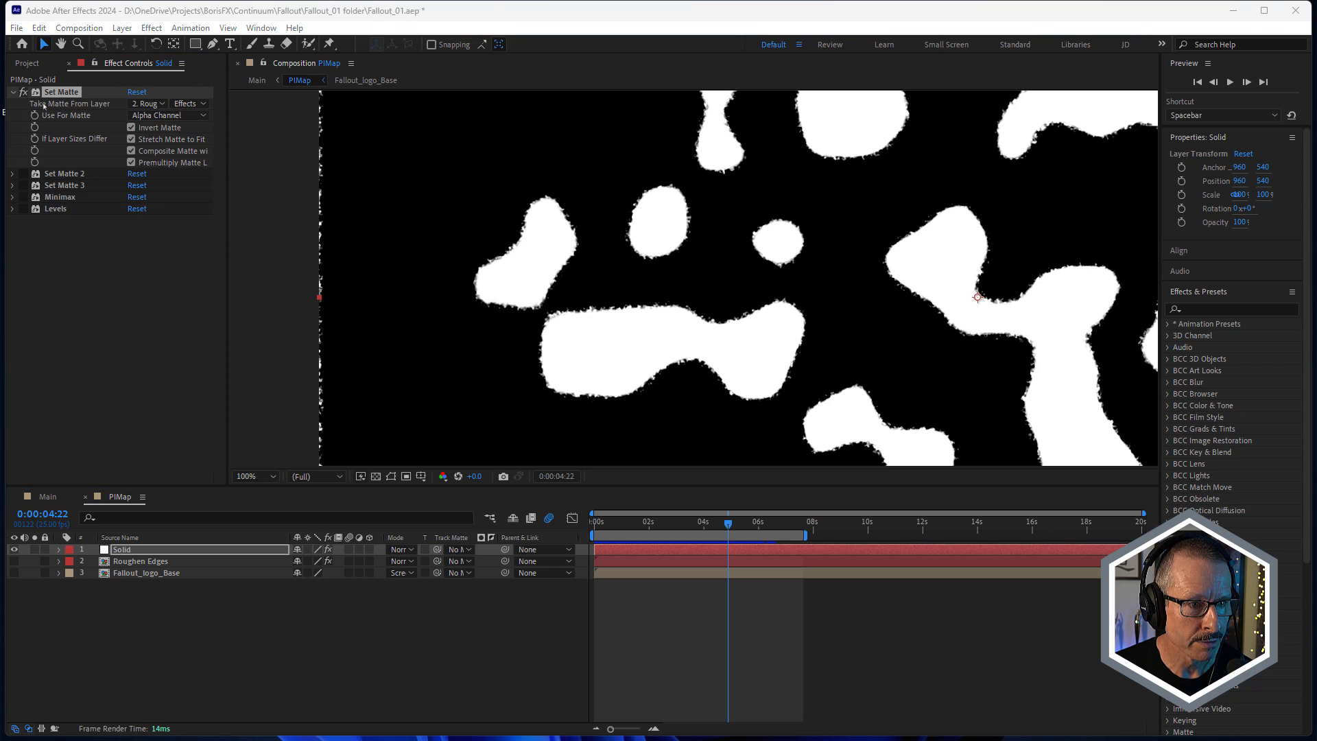
pyautogui.click(147, 104)
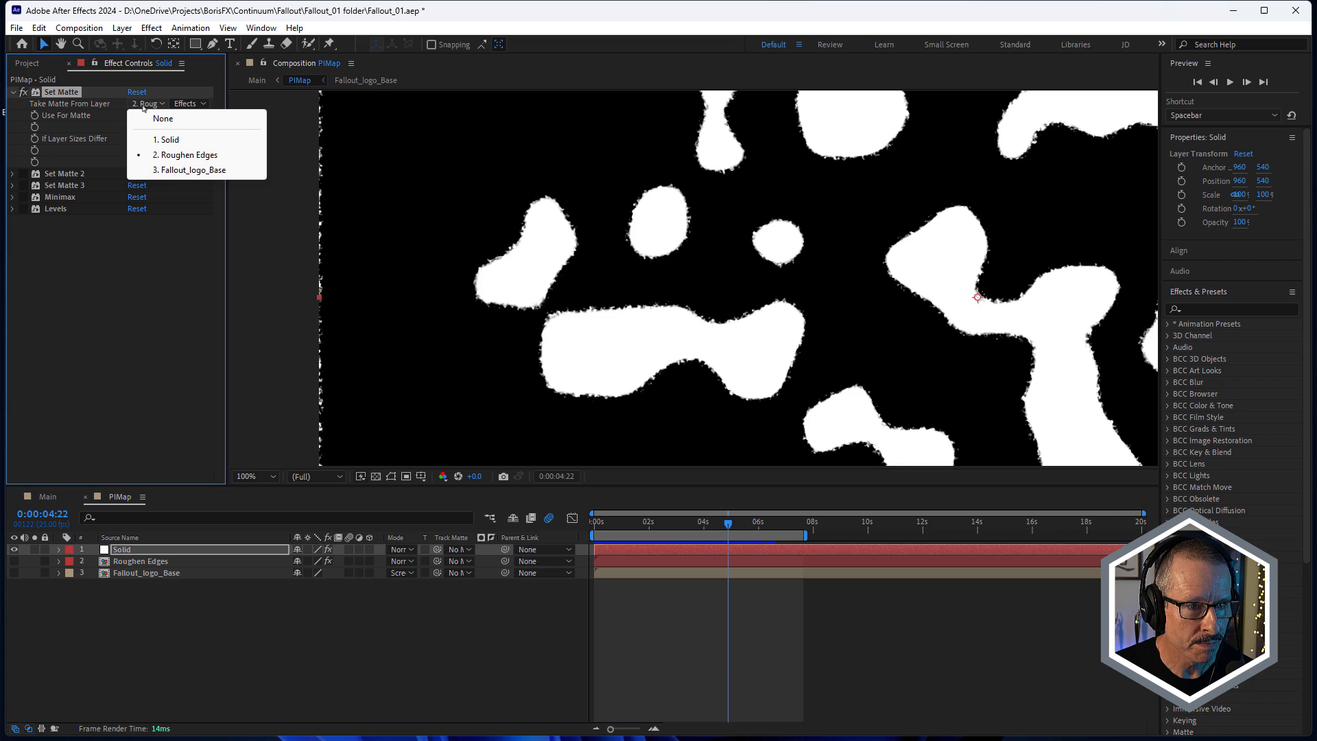
pyautogui.click(172, 157)
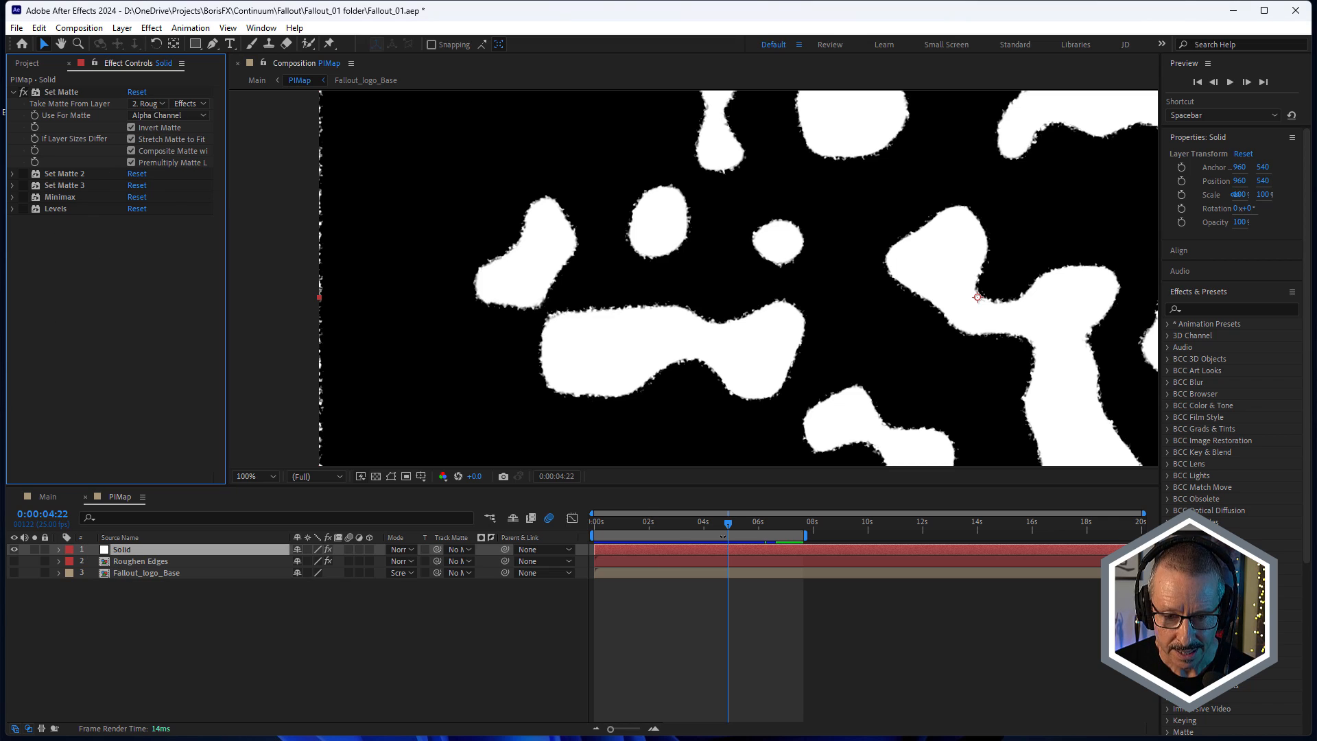
pyautogui.press('space')
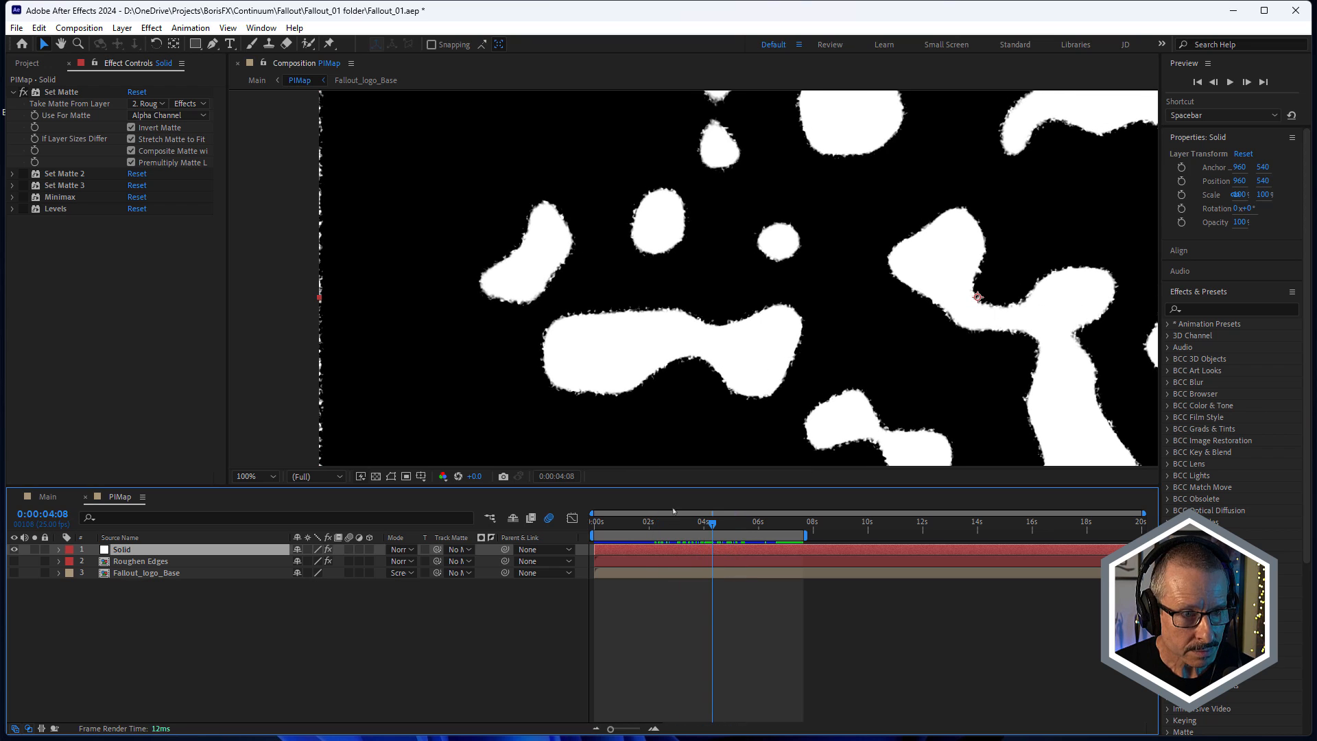
# Step: Enable Set Matte 2 on the Solid with 3. Fallout_logo_Base as its matte layer
pyautogui.click(57, 176)
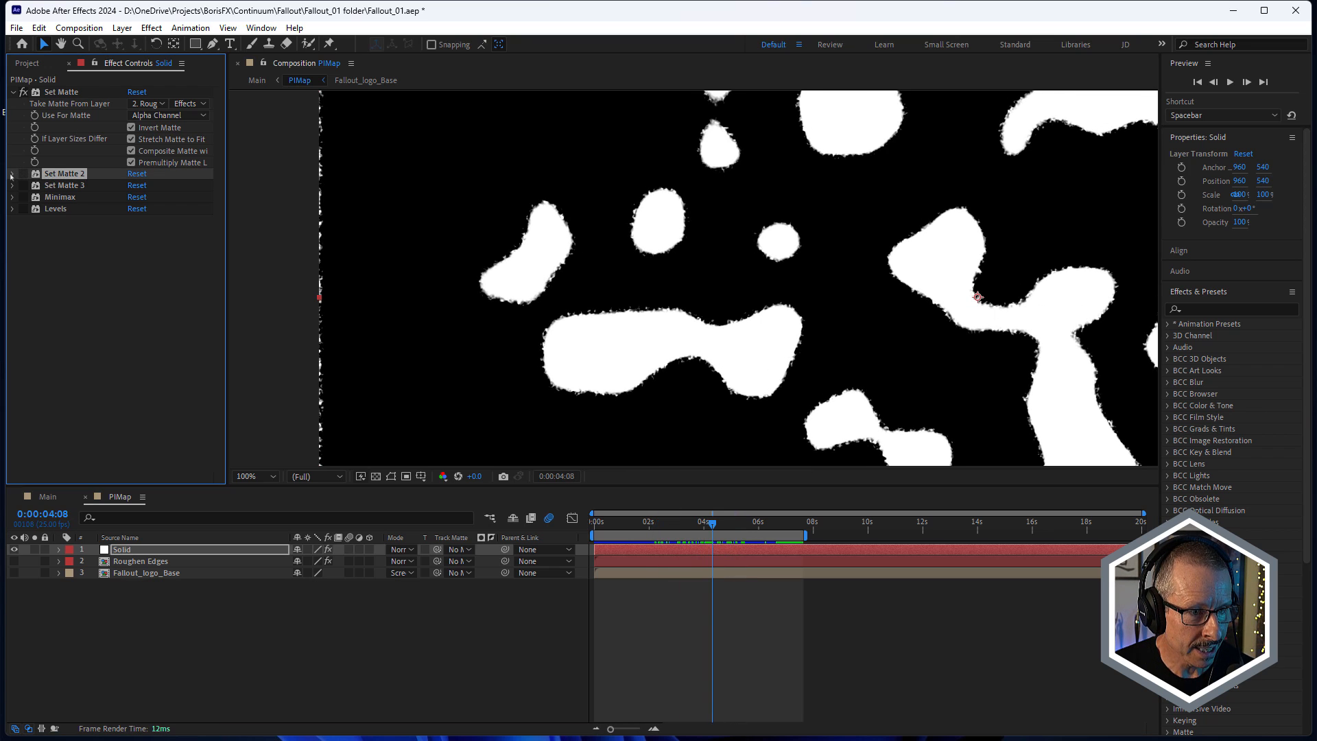
pyautogui.click(12, 175)
pyautogui.click(148, 185)
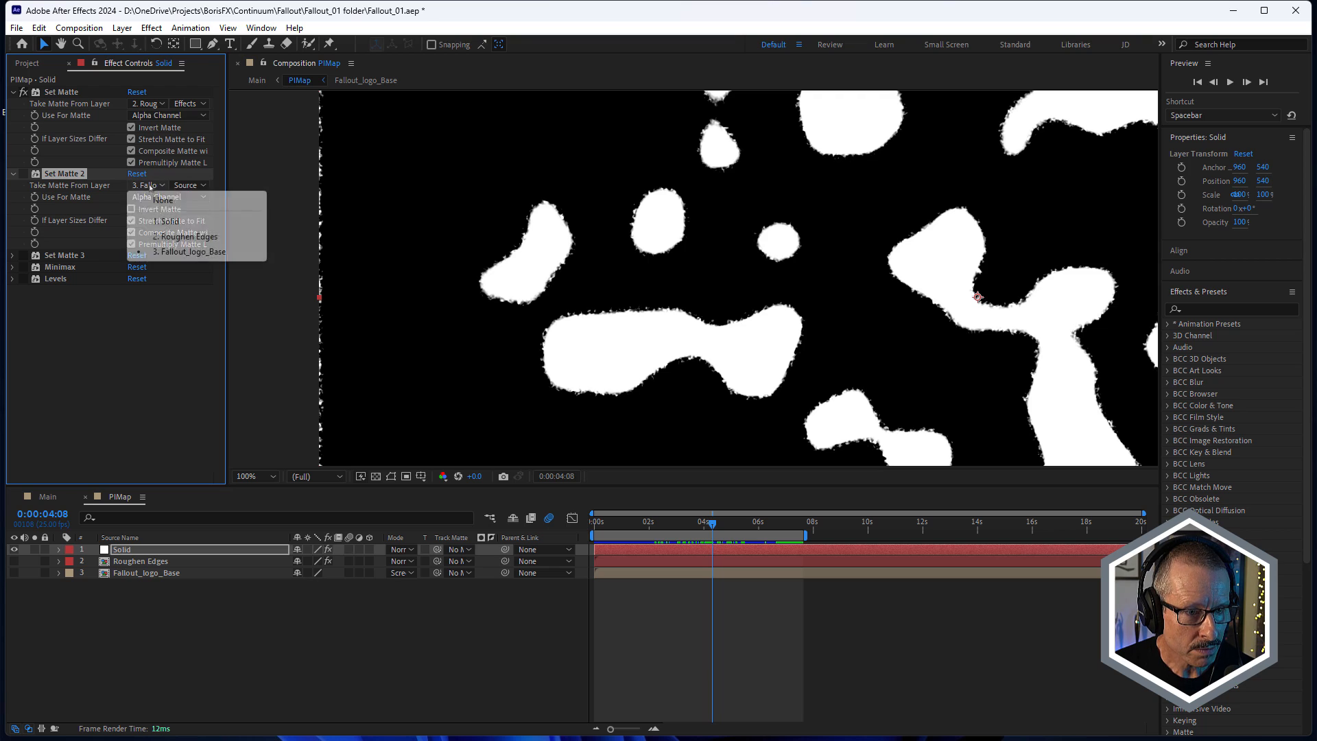
pyautogui.click(189, 252)
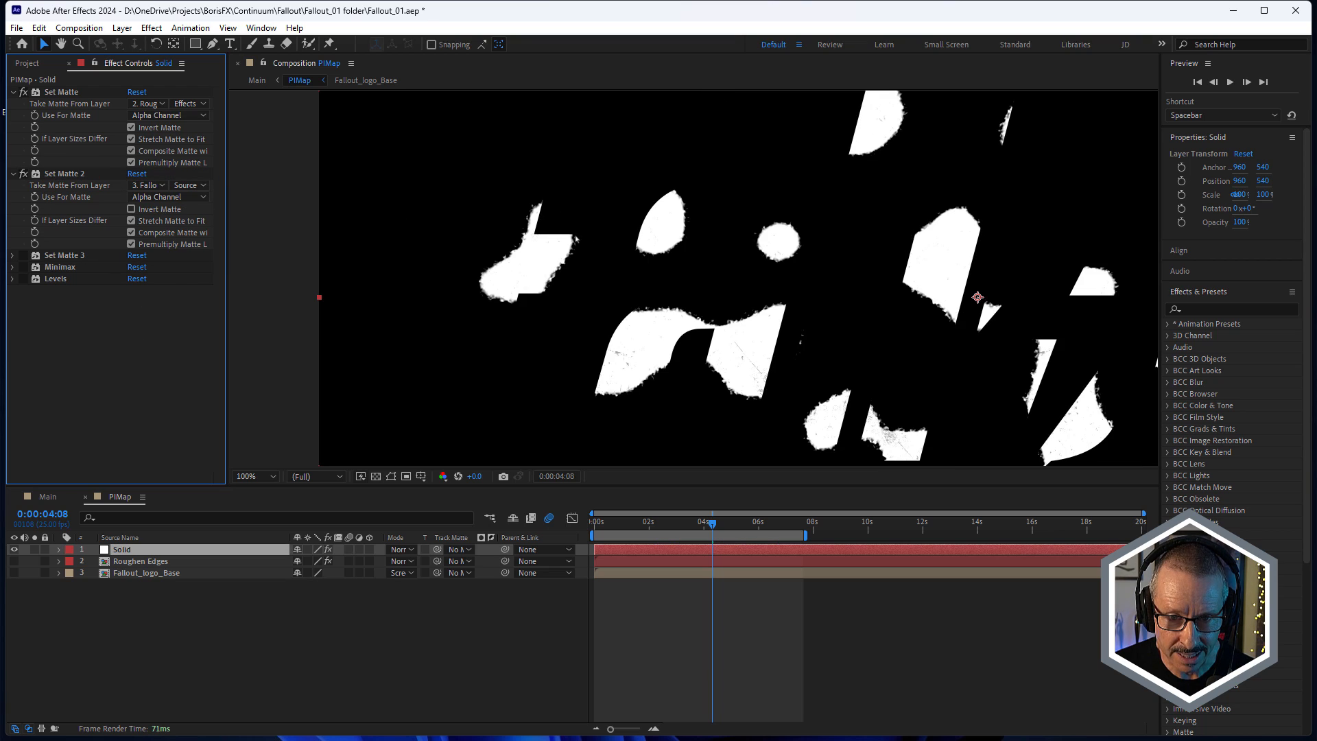
# Step: Compare the combined matte with the transparency grid on and off, leaving it off, and scrub to 0:00:04:10
pyautogui.click(376, 476)
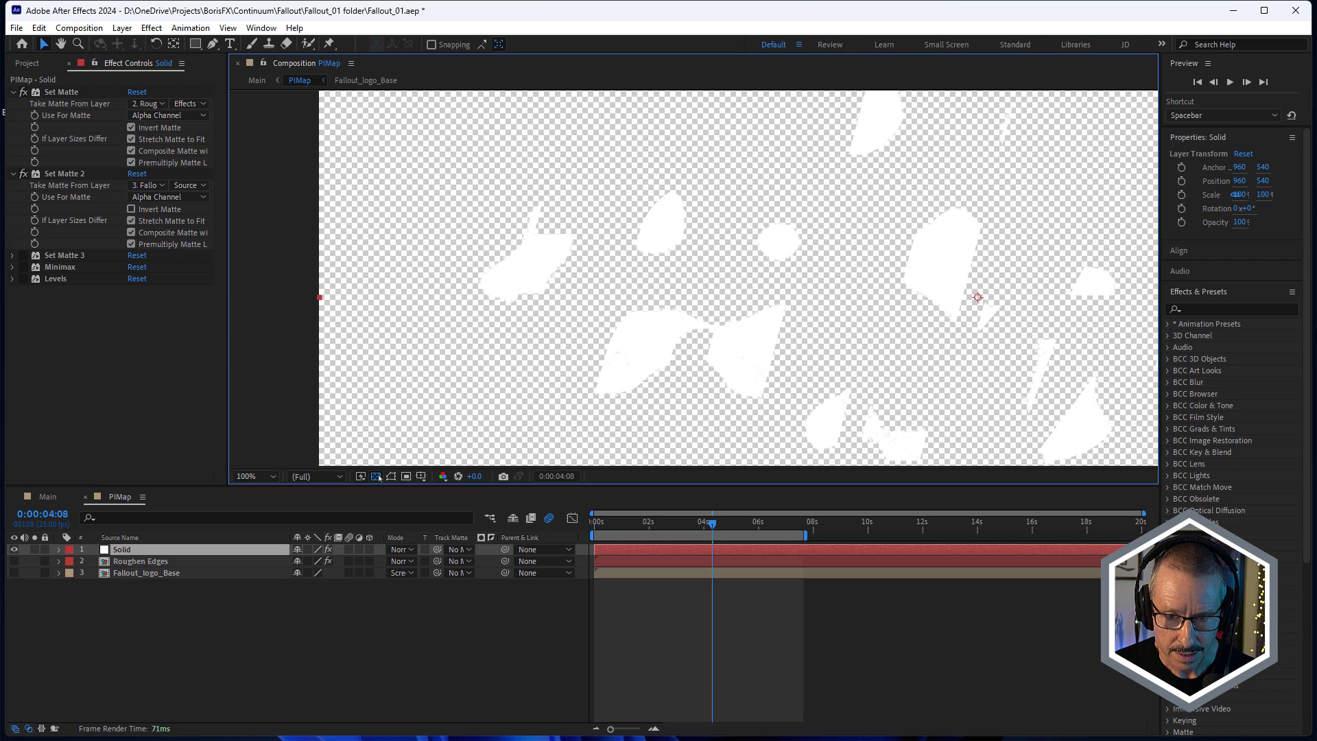
pyautogui.click(377, 476)
pyautogui.click(377, 476)
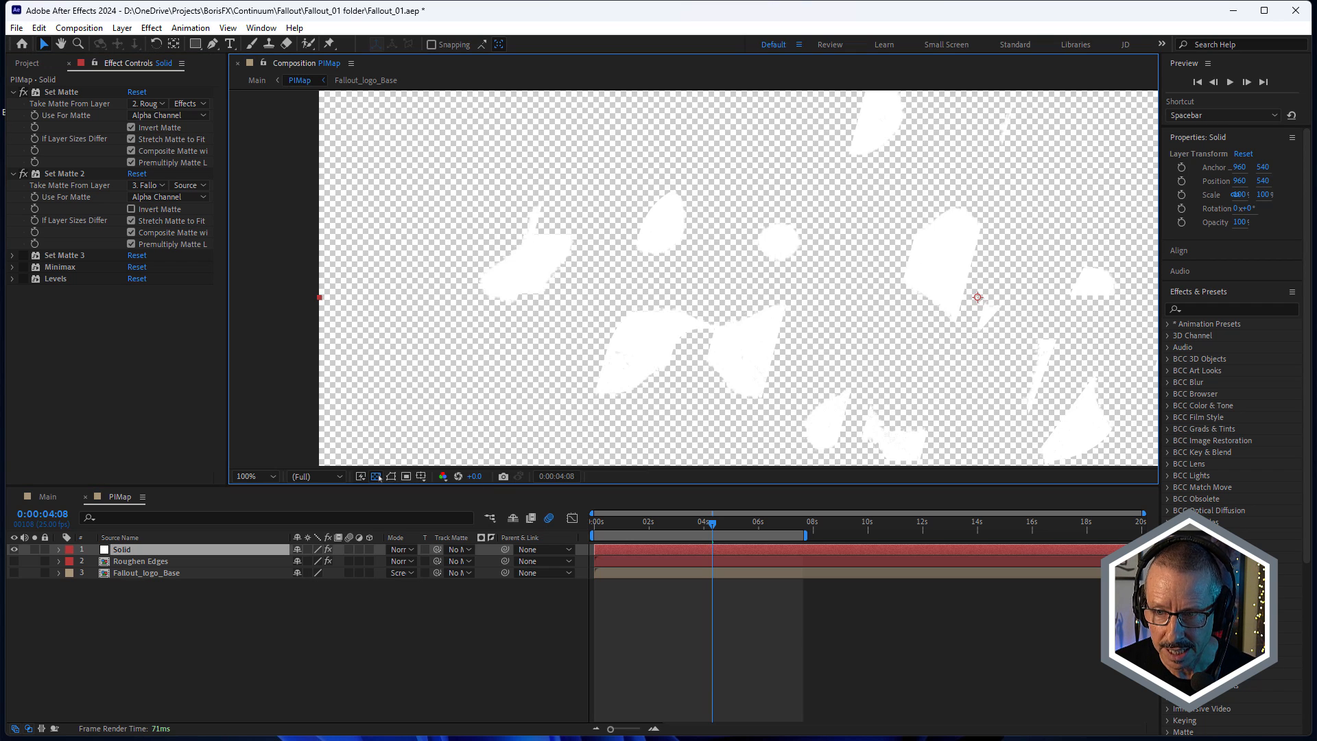
pyautogui.click(377, 476)
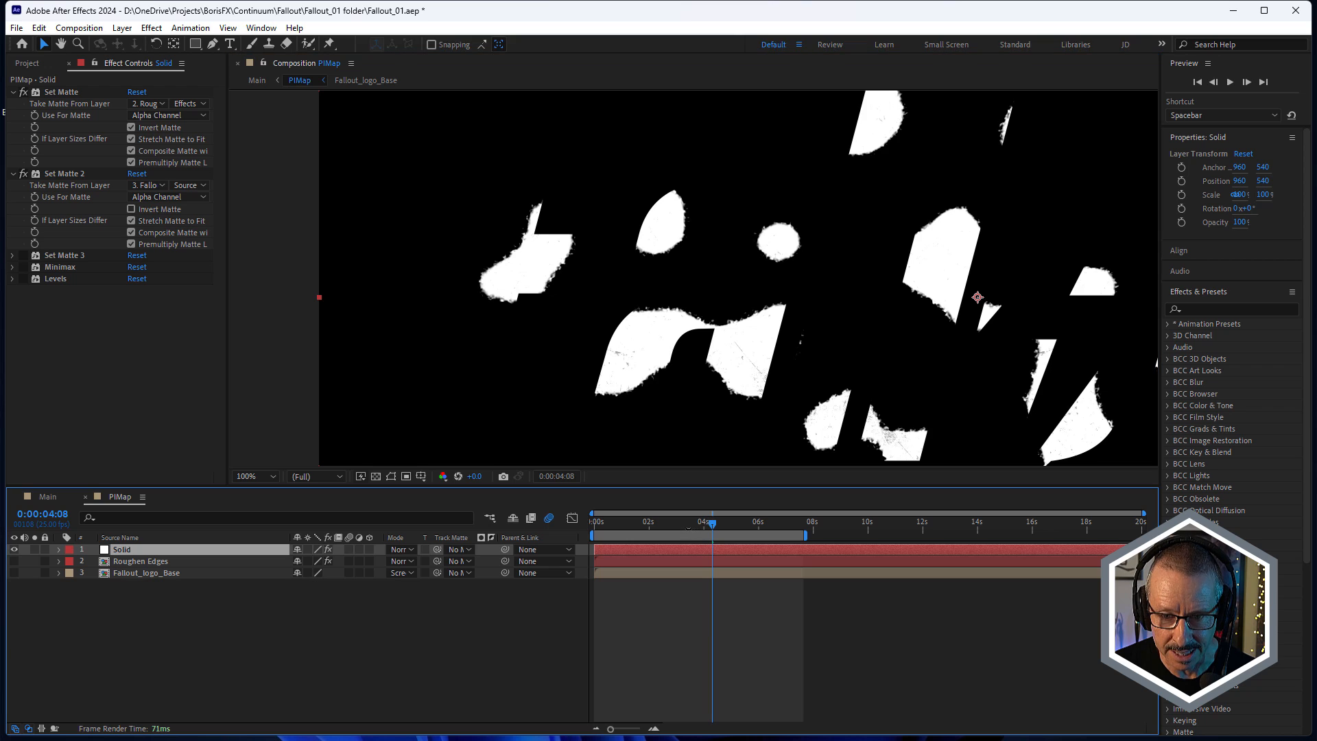
pyautogui.moveTo(710, 526)
pyautogui.mouseDown()
pyautogui.moveTo(690, 526)
pyautogui.moveTo(743, 527)
pyautogui.moveTo(683, 526)
pyautogui.moveTo(708, 526)
pyautogui.mouseUp()
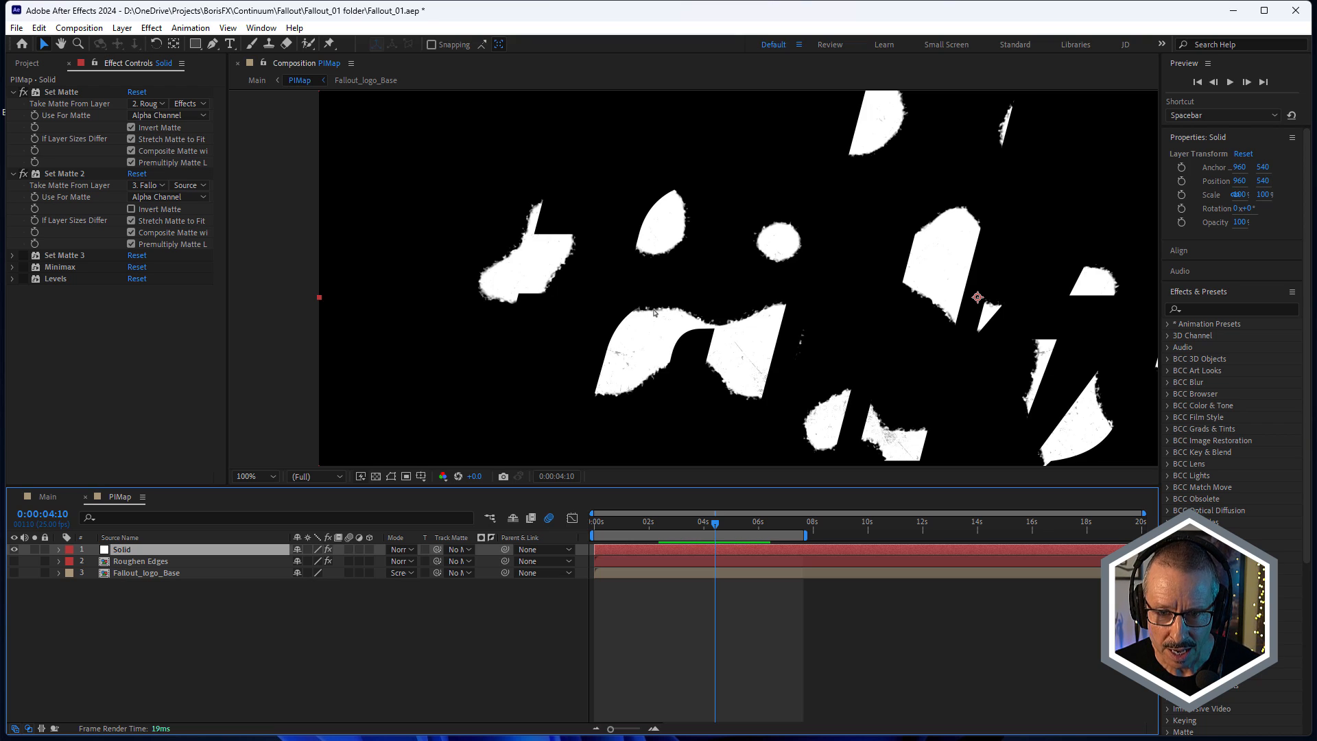
# Step: Collapse Set Matte 2 and enable Set Matte 3 on the Solid with 2. Roughen Edges as its matte layer
pyautogui.click(12, 174)
pyautogui.click(55, 186)
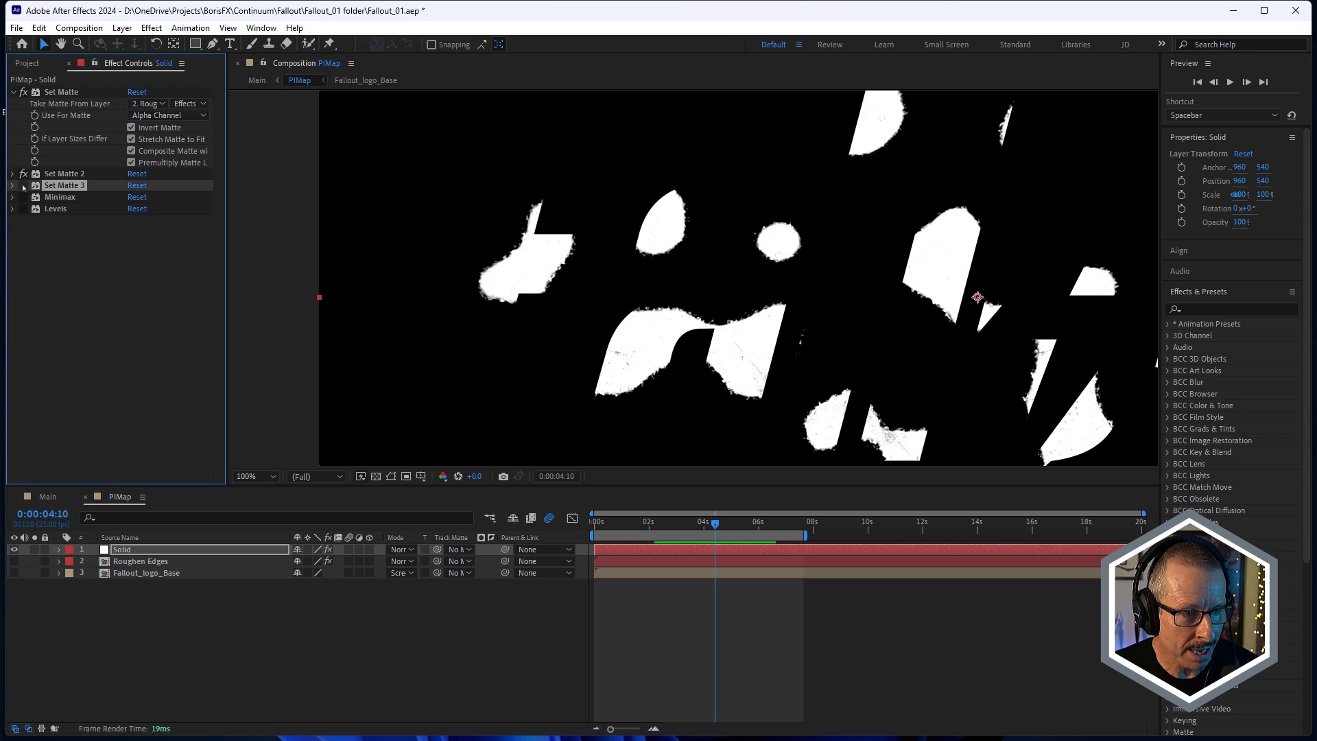
pyautogui.click(23, 186)
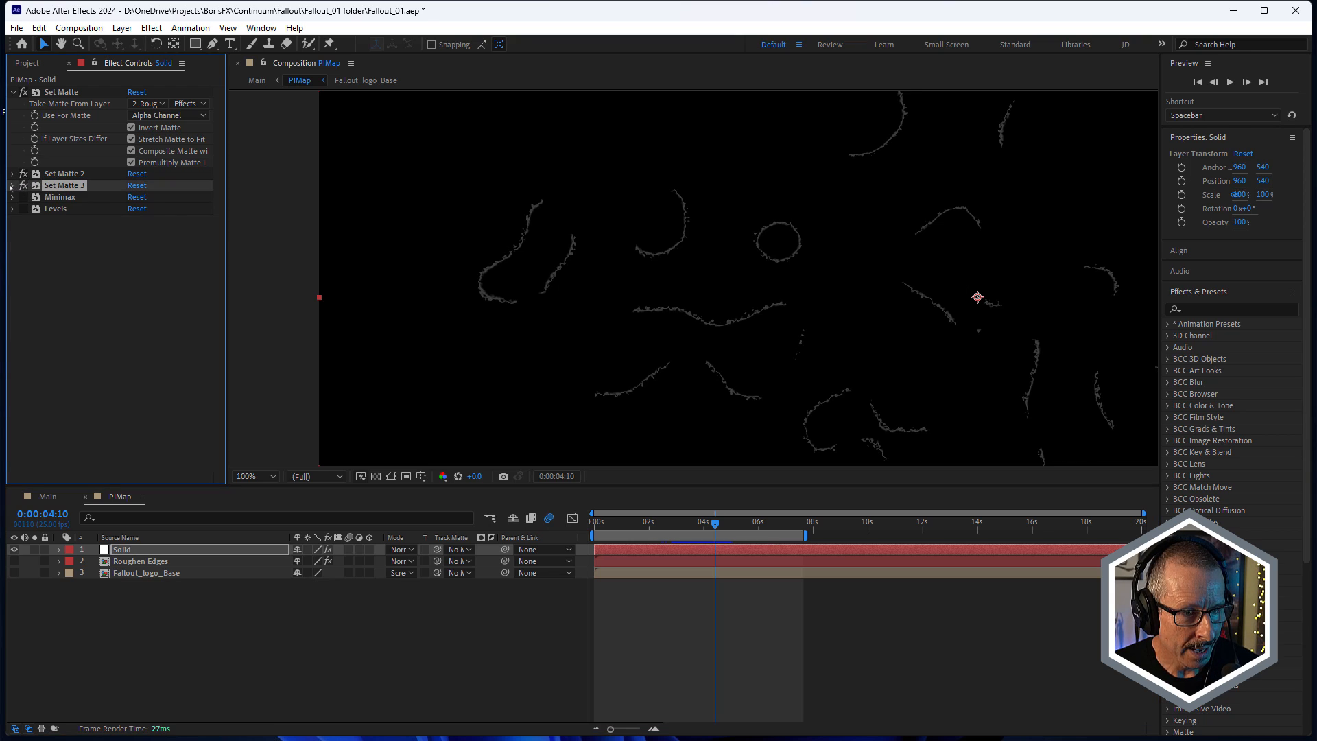
pyautogui.click(13, 186)
pyautogui.click(147, 197)
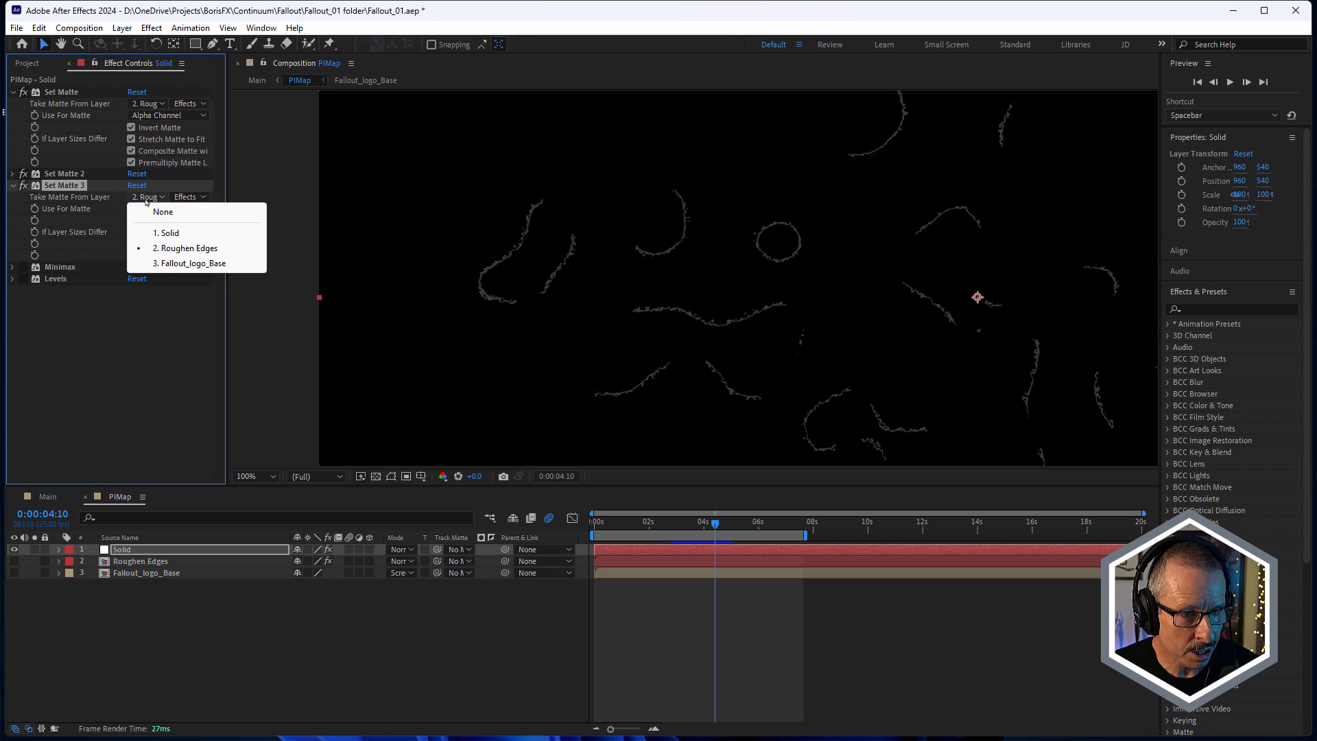
pyautogui.click(170, 249)
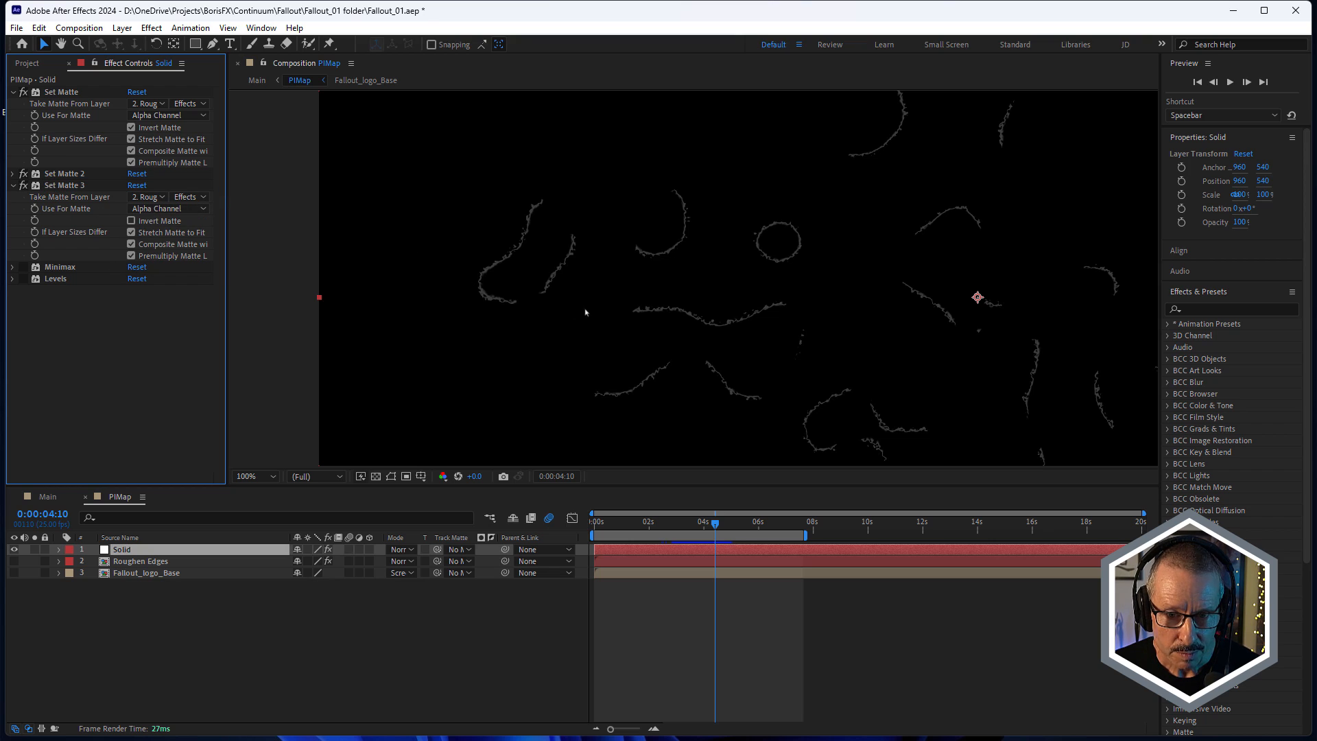
pyautogui.scroll(1, 626, 341)
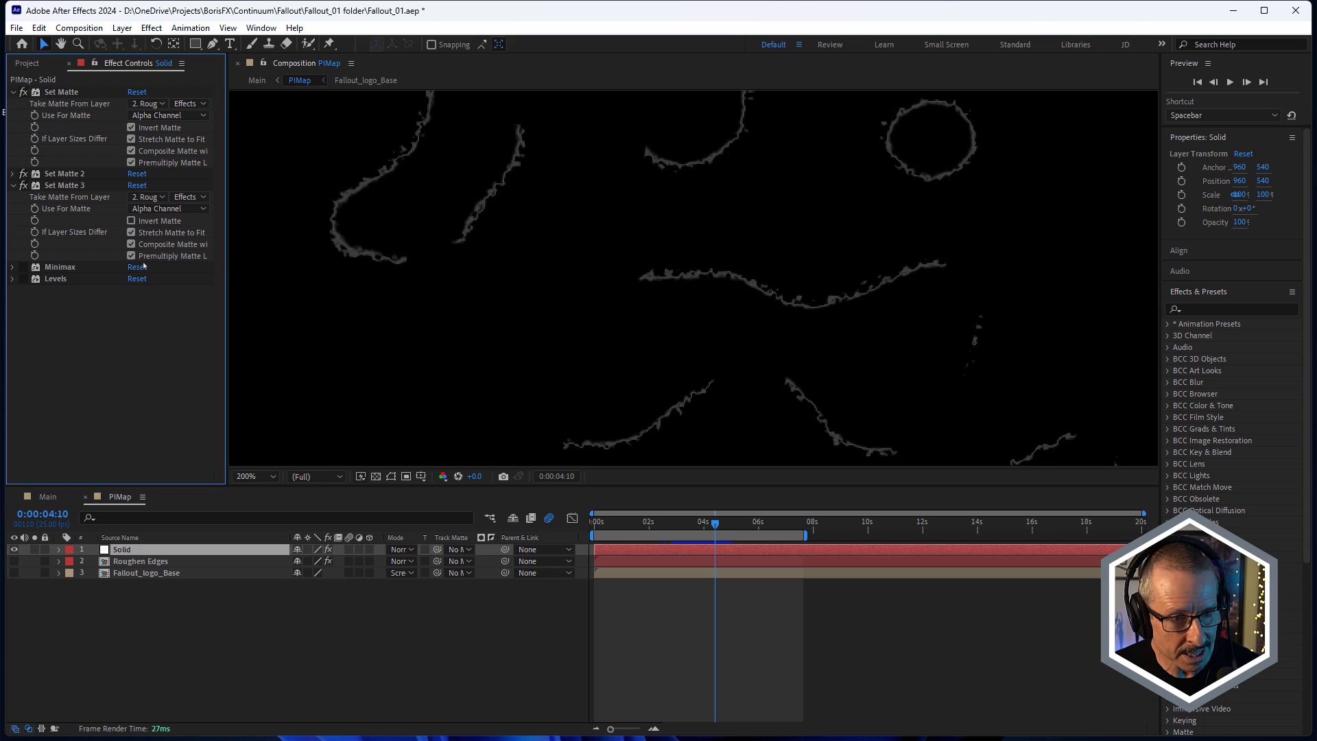
# Step: Enable the Solid's Minimax effect, check its Maximum operation and radius of 1, and collapse its settings
pyautogui.click(54, 267)
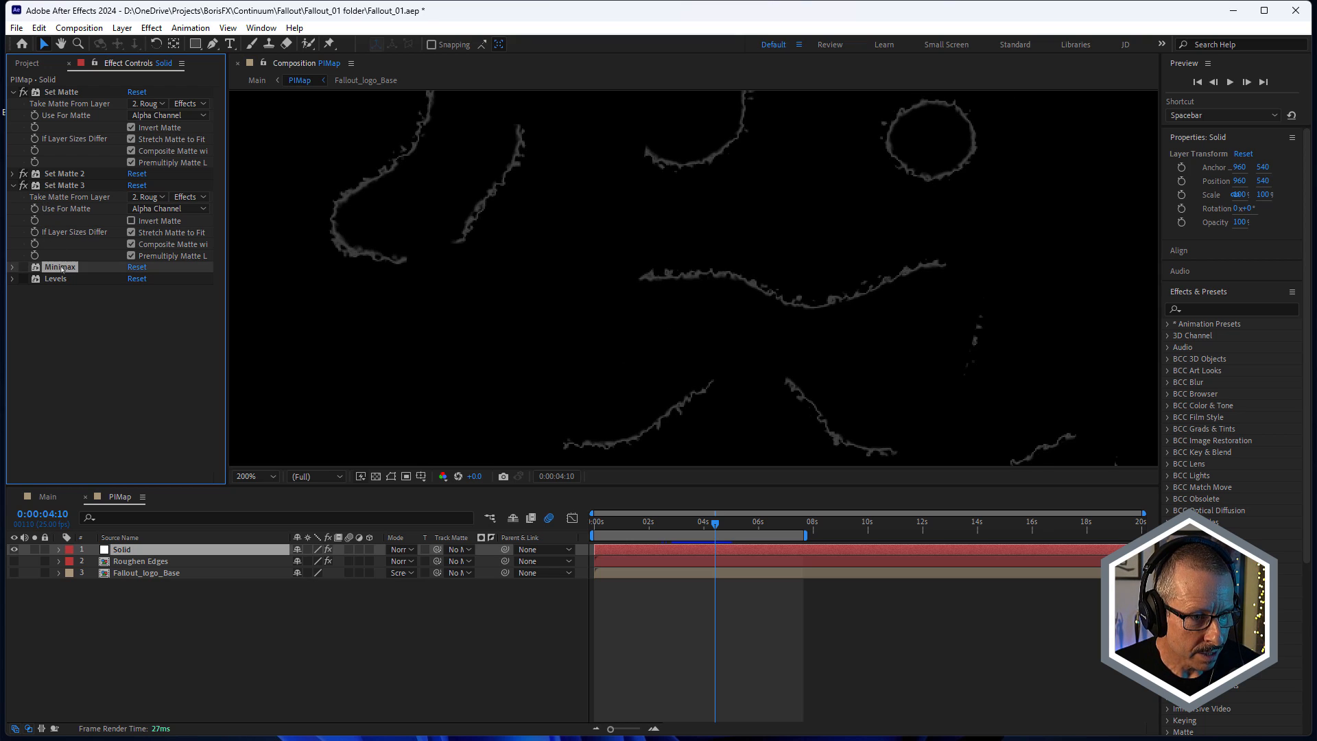
pyautogui.click(12, 267)
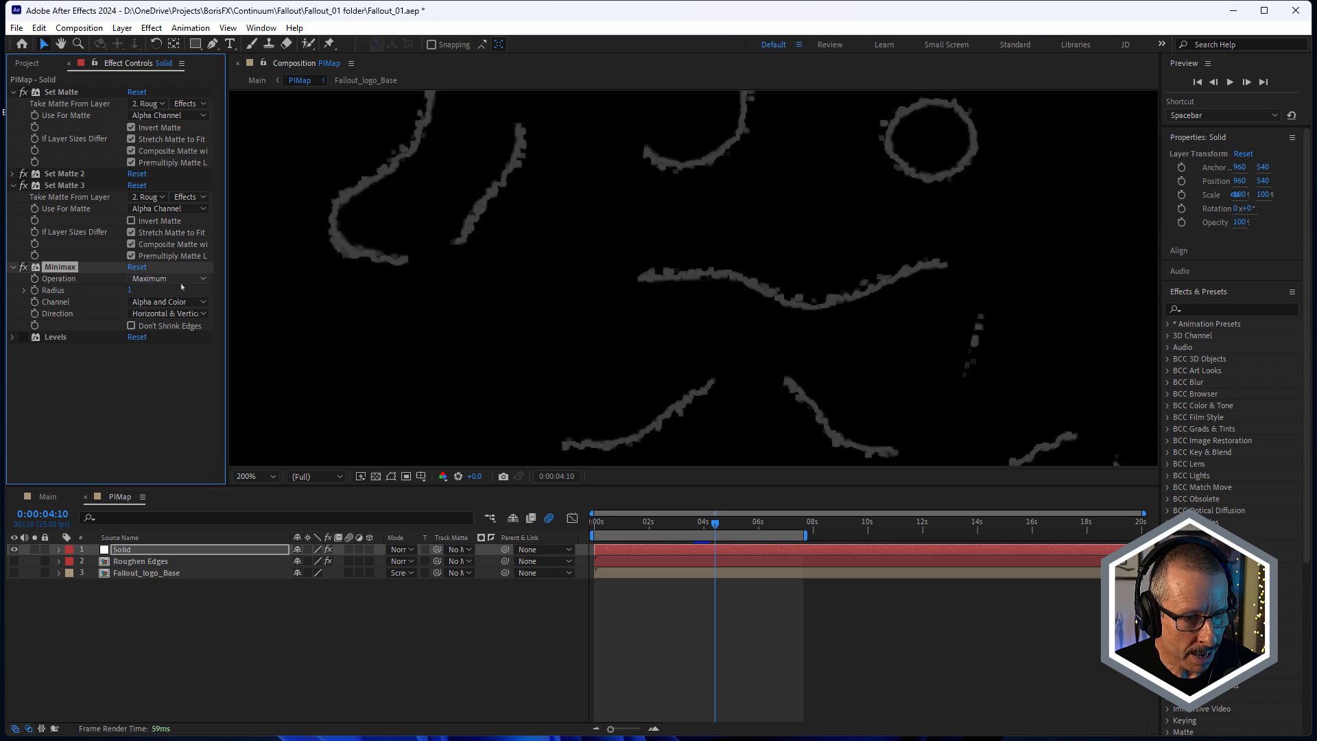
pyautogui.click(13, 267)
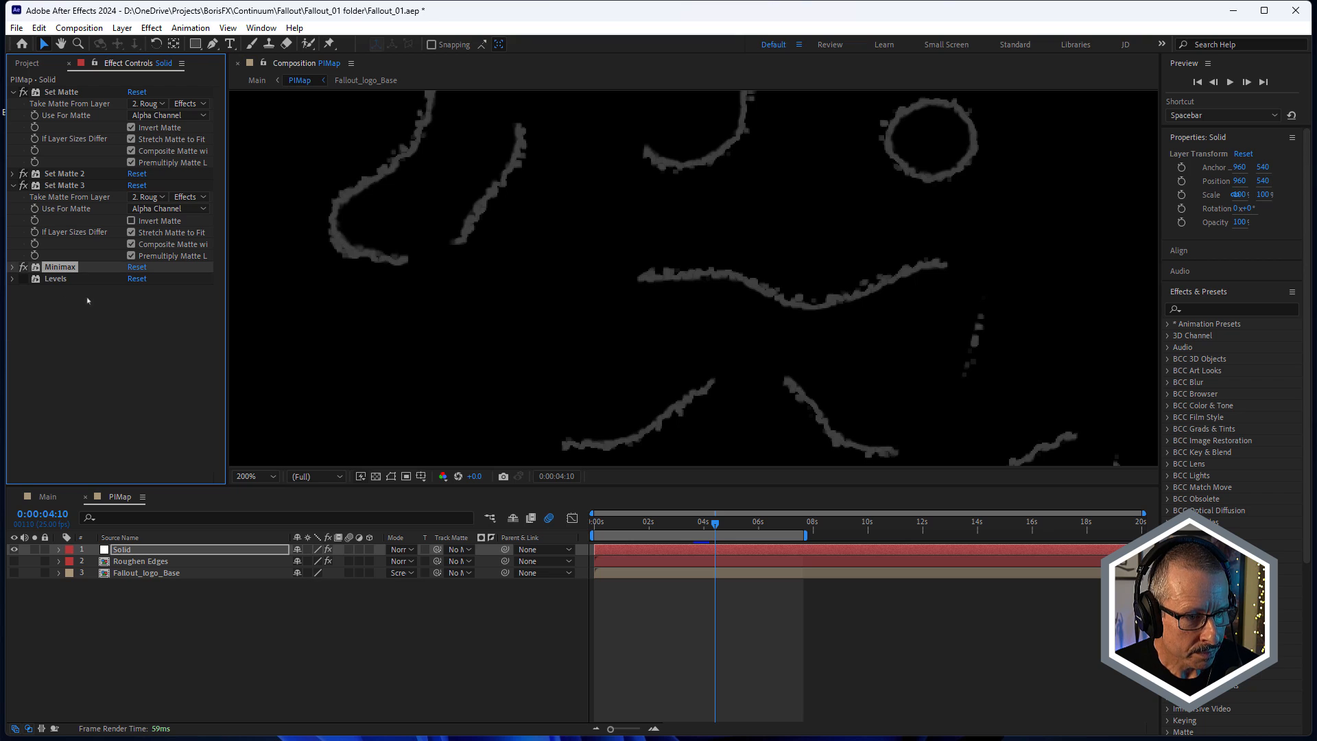
# Step: Enable the Solid's Levels effect, set Alpha Input White to 0.1451, and scrub the edge map to 0:00:04:05
pyautogui.click(58, 279)
pyautogui.click(23, 278)
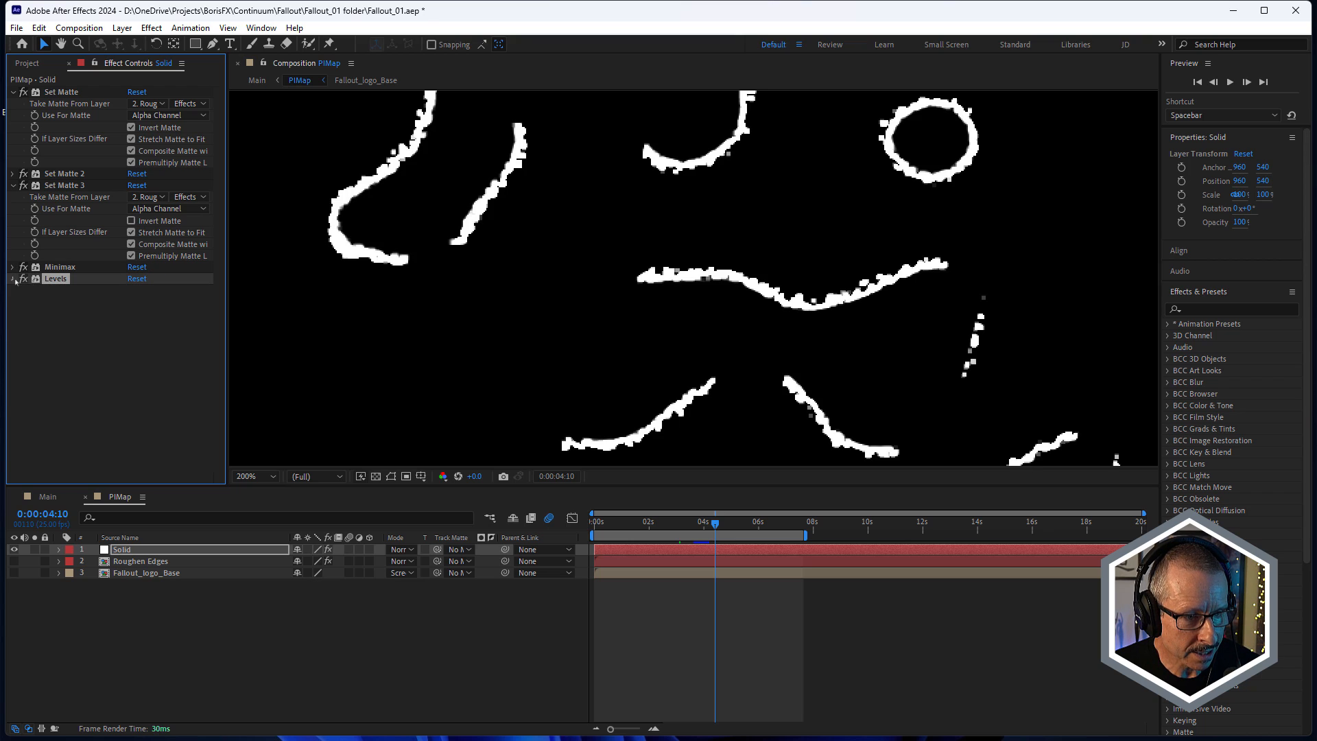
pyautogui.click(13, 278)
pyautogui.click(164, 291)
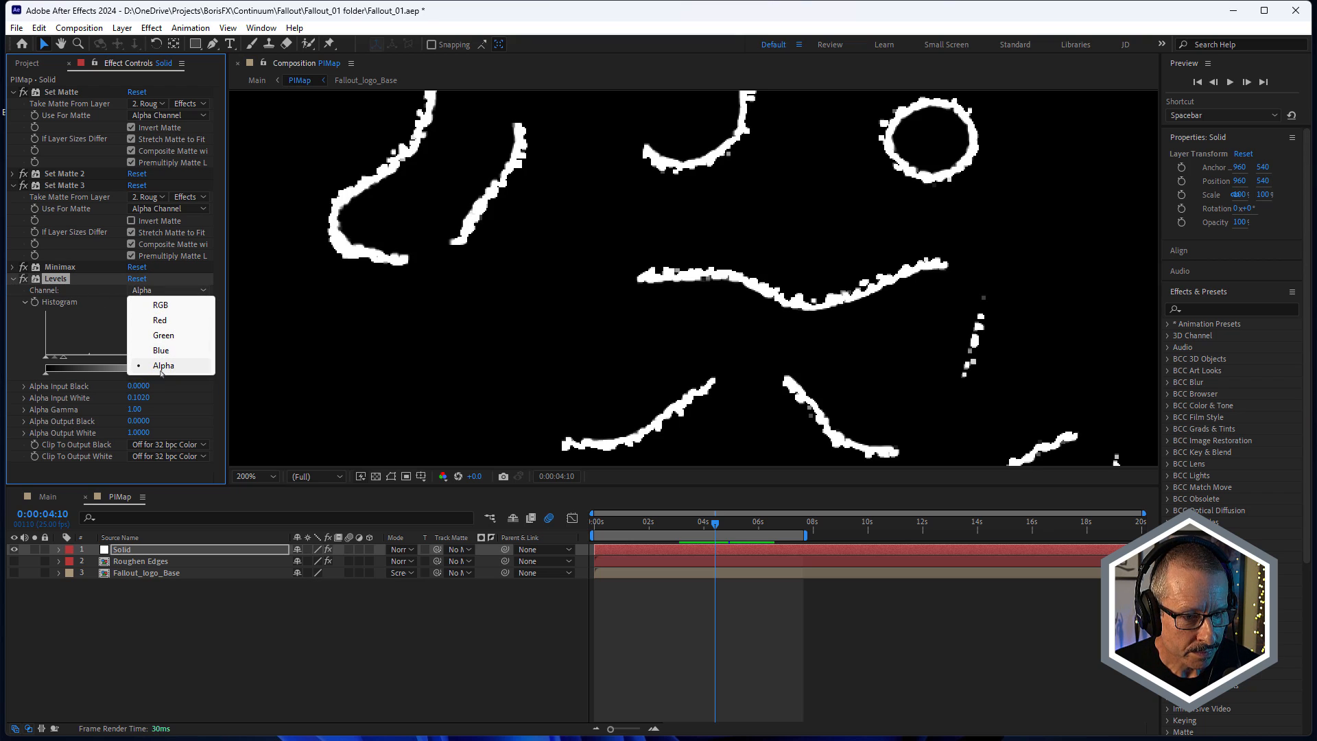
pyautogui.click(40, 337)
pyautogui.moveTo(64, 358); pyautogui.dragTo(74, 361)
pyautogui.scroll(-2, 636, 245)
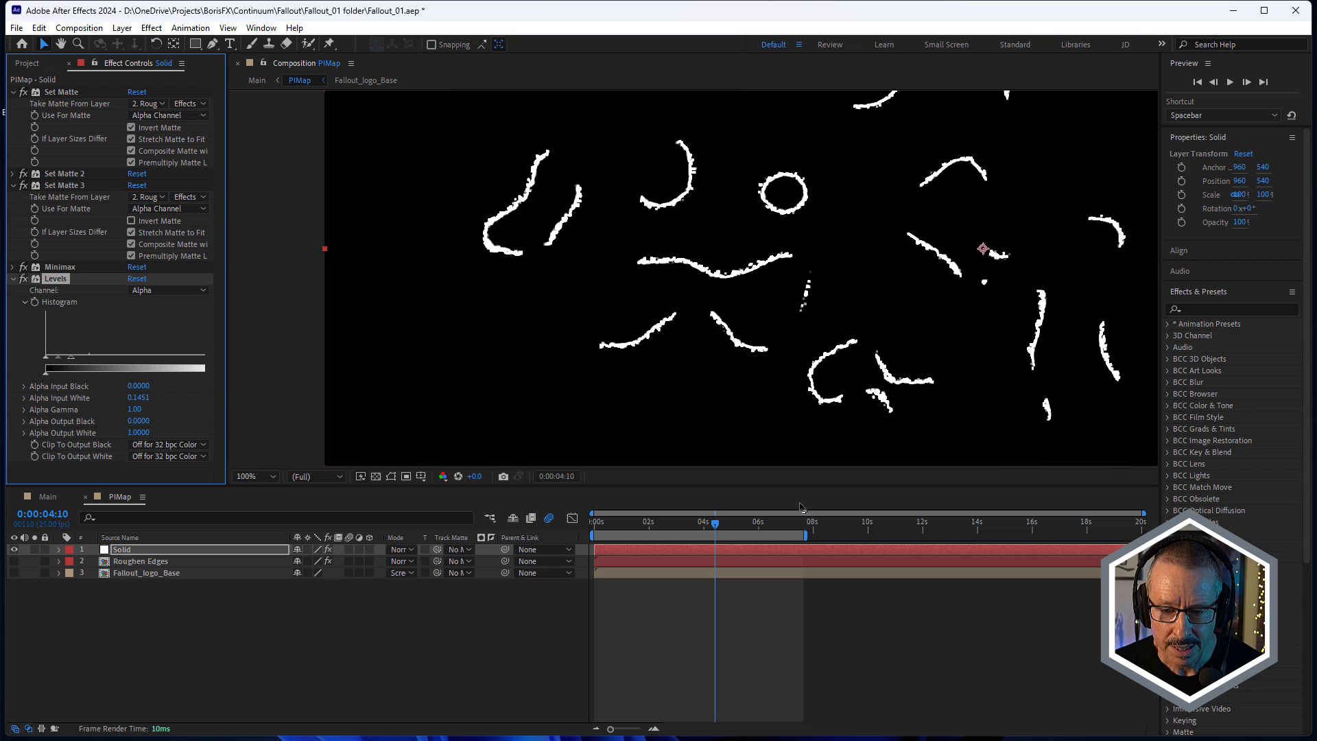
pyautogui.moveTo(656, 523); pyautogui.dragTo(710, 522)
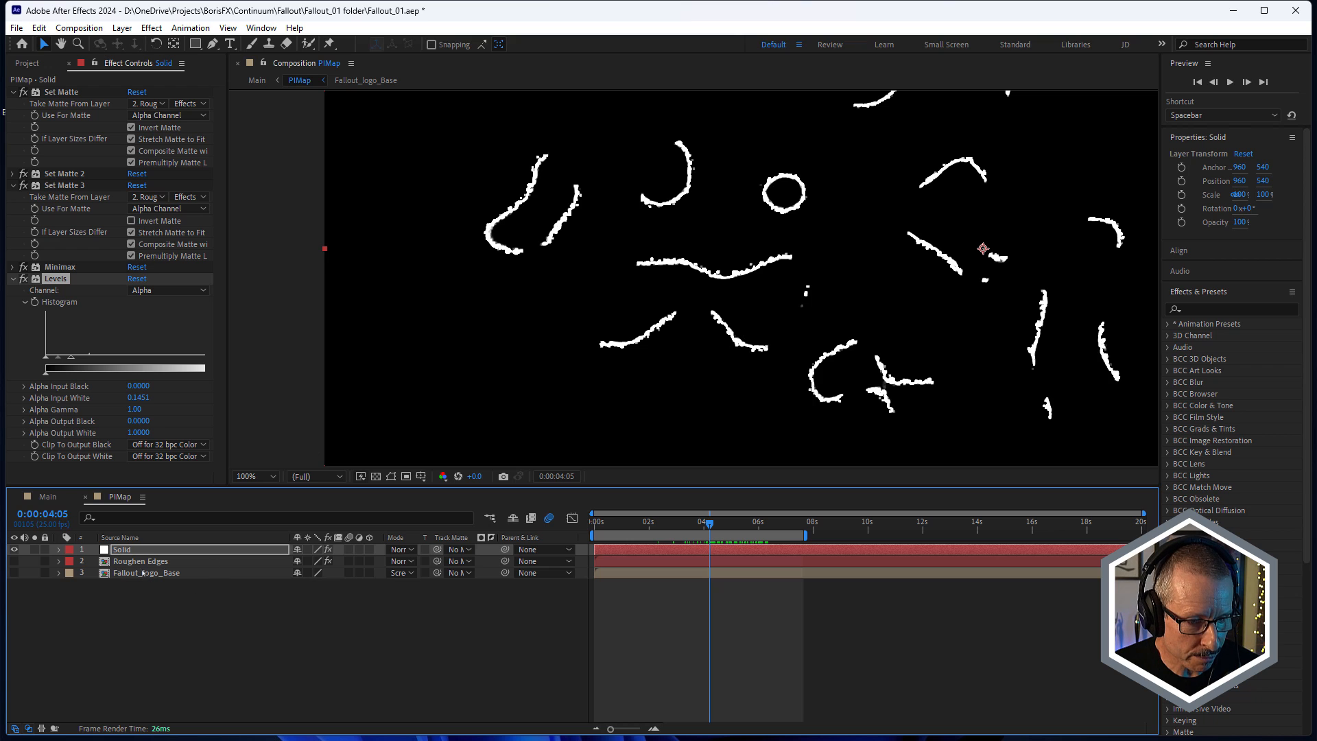
# Step: Return to the Main composition, solo the PIMap_Ash layer, and scrub to 0:00:03:16
pyautogui.click(47, 497)
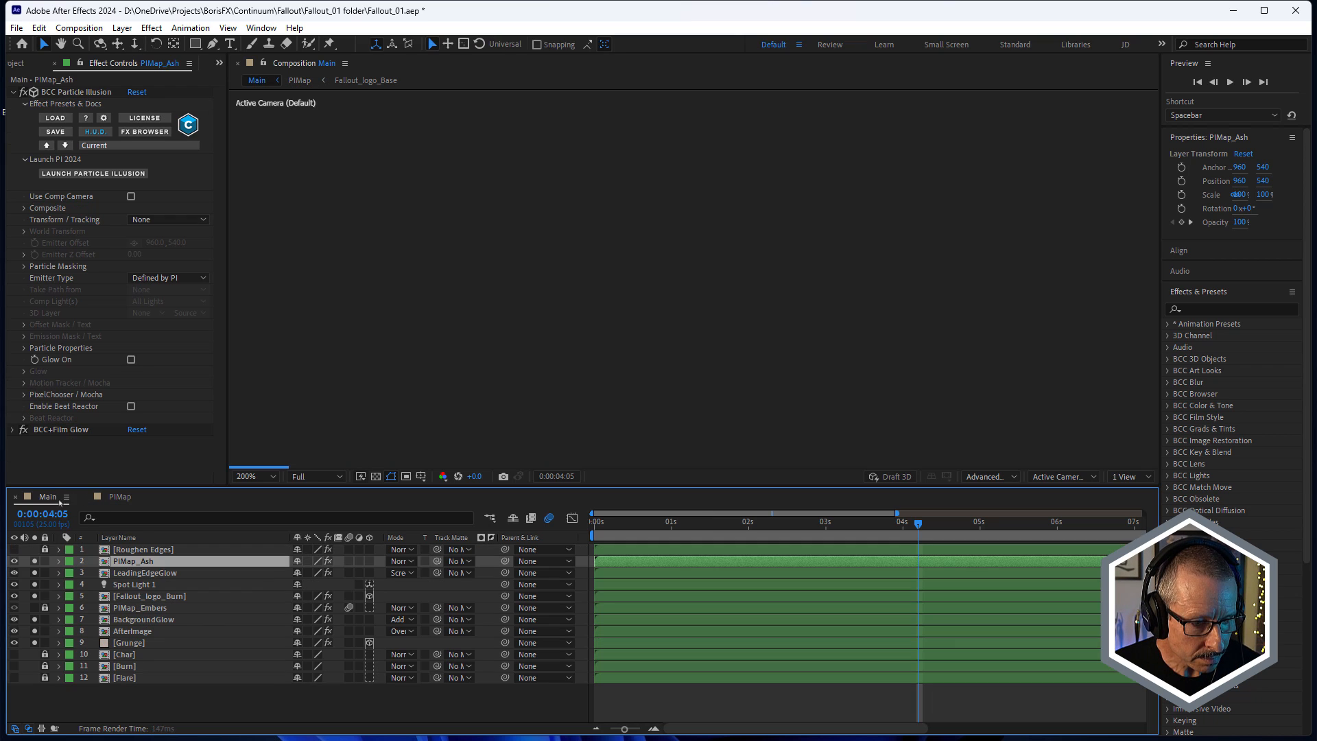
pyautogui.click(34, 561)
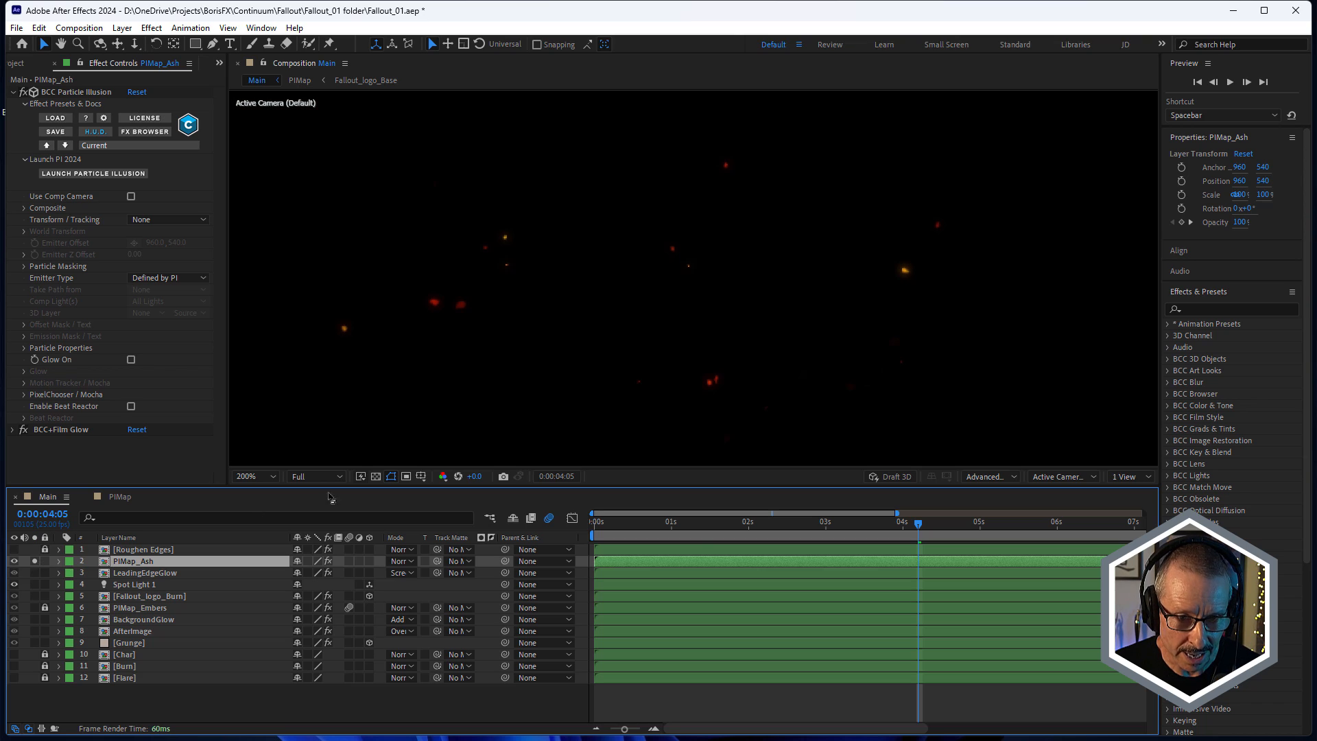
pyautogui.moveTo(877, 533)
pyautogui.mouseDown()
pyautogui.moveTo(851, 534)
pyautogui.moveTo(919, 535)
pyautogui.moveTo(875, 535)
pyautogui.mouseUp()
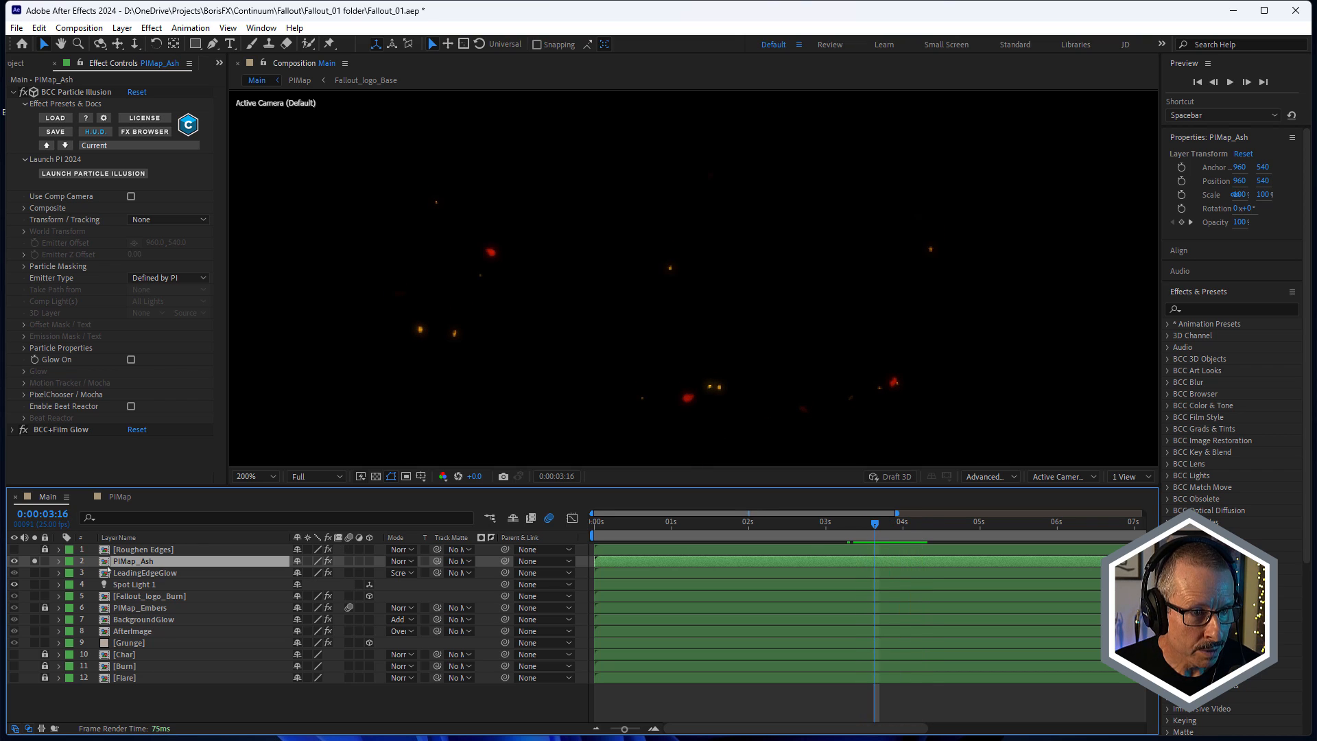
# Step: Launch Particle Illusion for PIMap_Ash, inspect the Ash particle and scrub to frame 64, closing it without saving
pyautogui.click(87, 175)
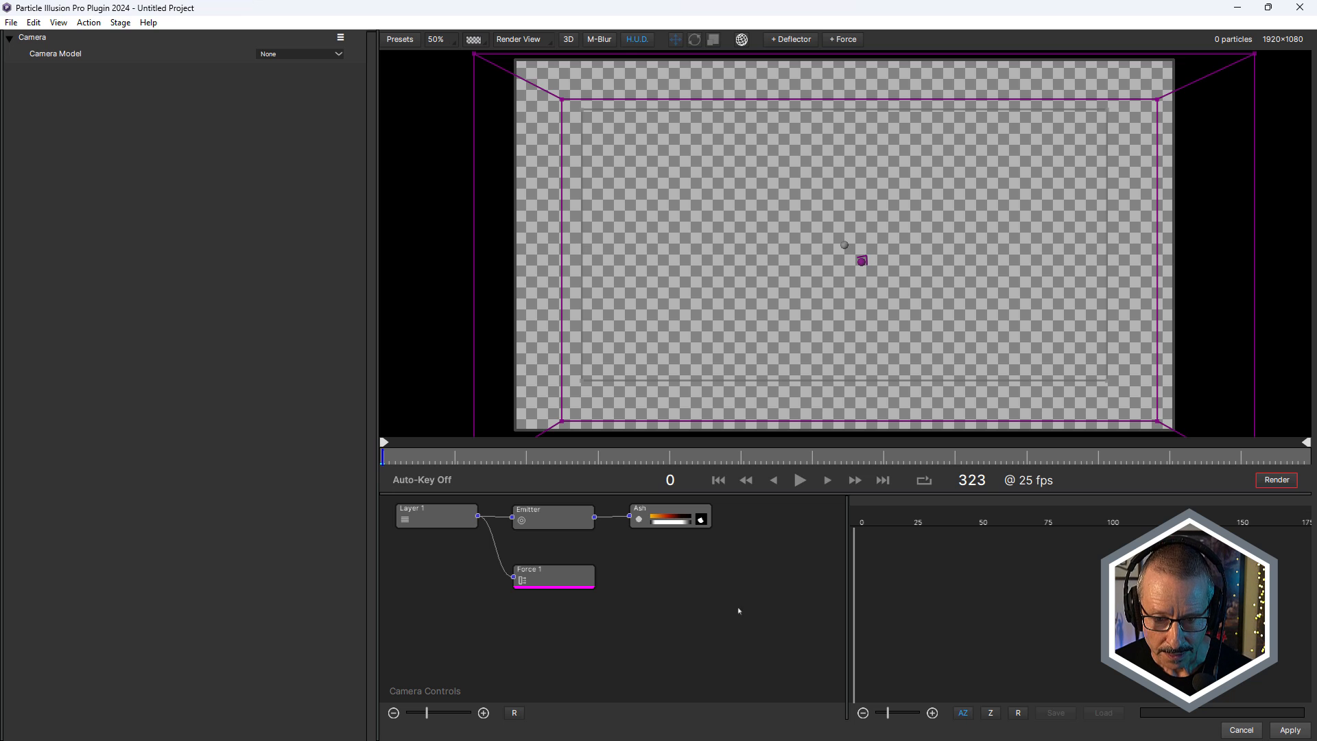
pyautogui.click(676, 520)
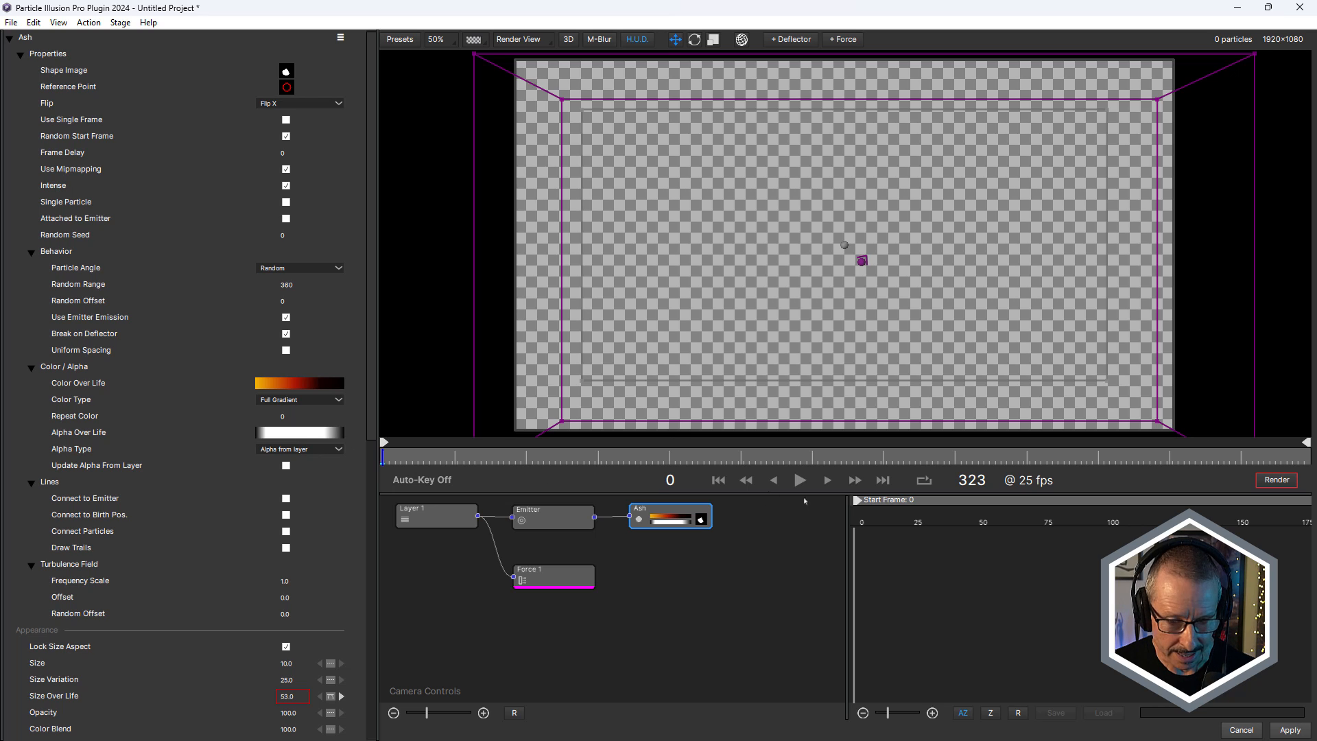
pyautogui.click(574, 456)
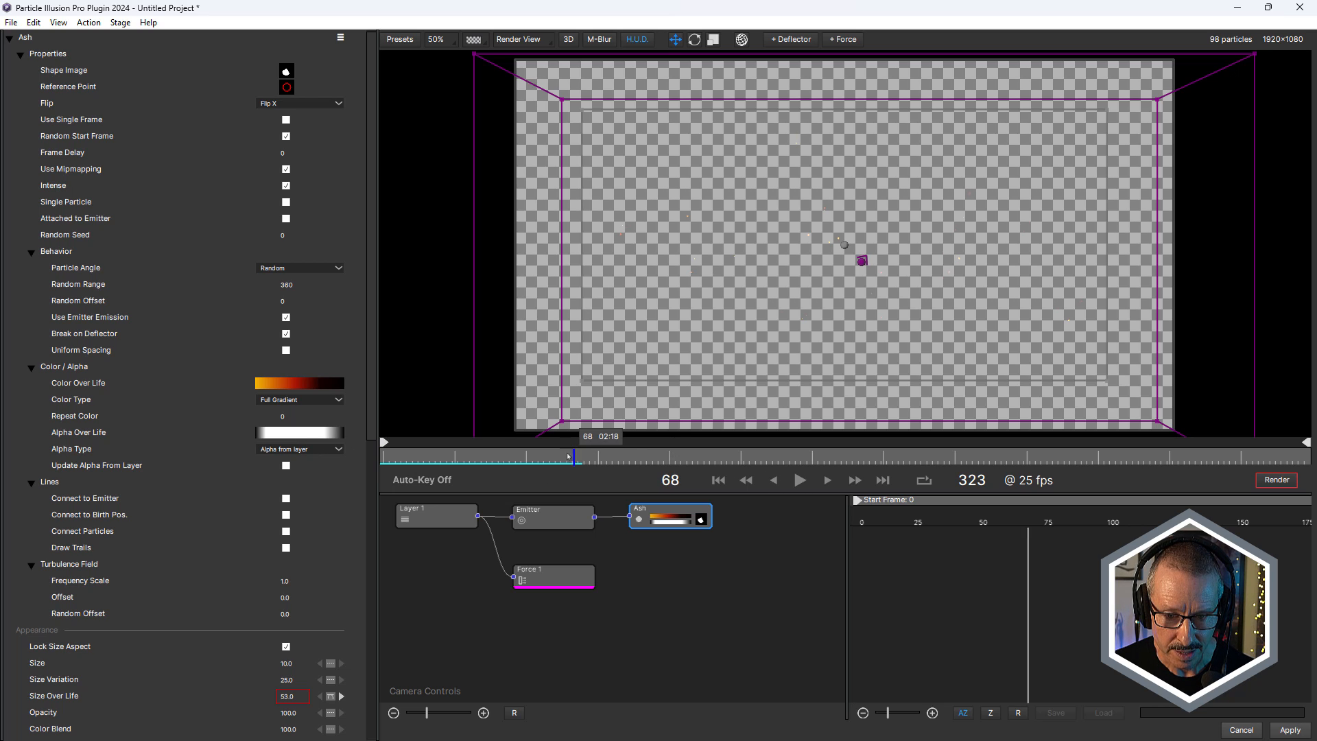
pyautogui.moveTo(568, 455)
pyautogui.mouseDown()
pyautogui.moveTo(474, 457)
pyautogui.moveTo(585, 471)
pyautogui.moveTo(473, 457)
pyautogui.moveTo(566, 457)
pyautogui.mouseUp()
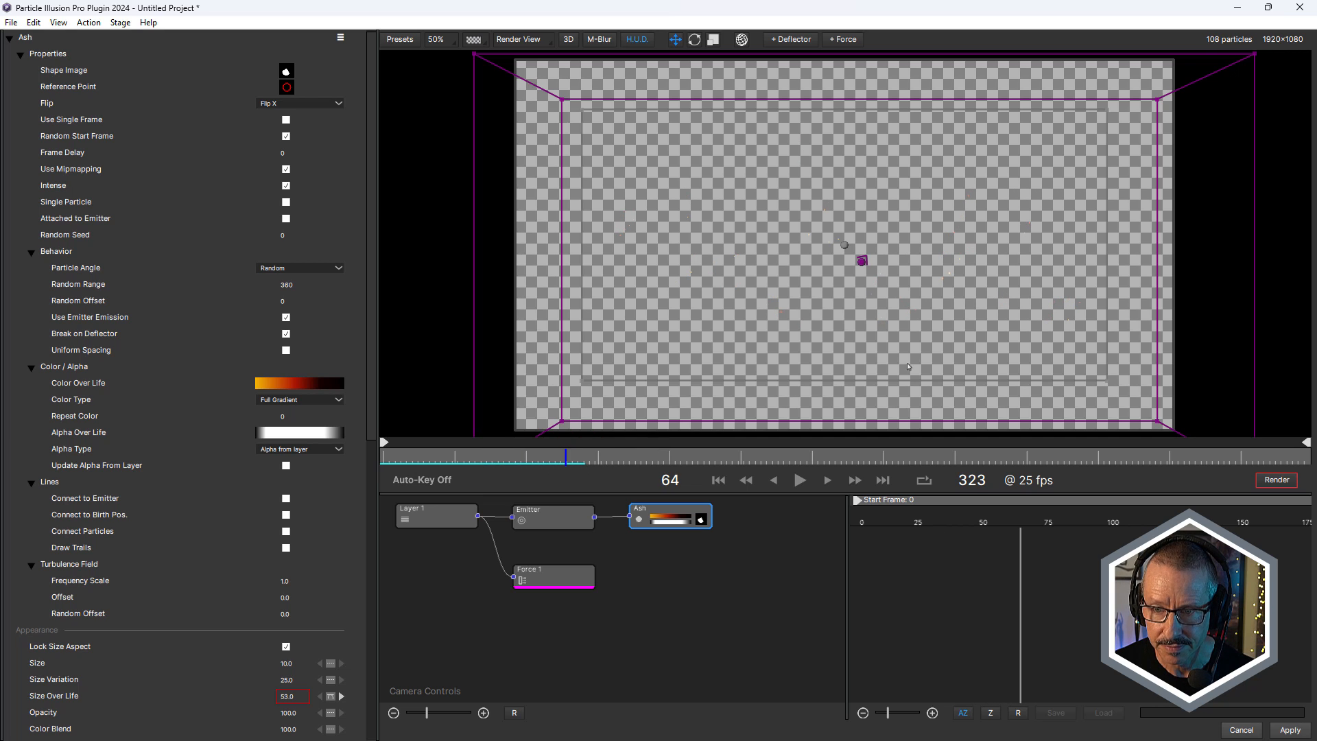
pyautogui.click(1305, 8)
pyautogui.click(659, 387)
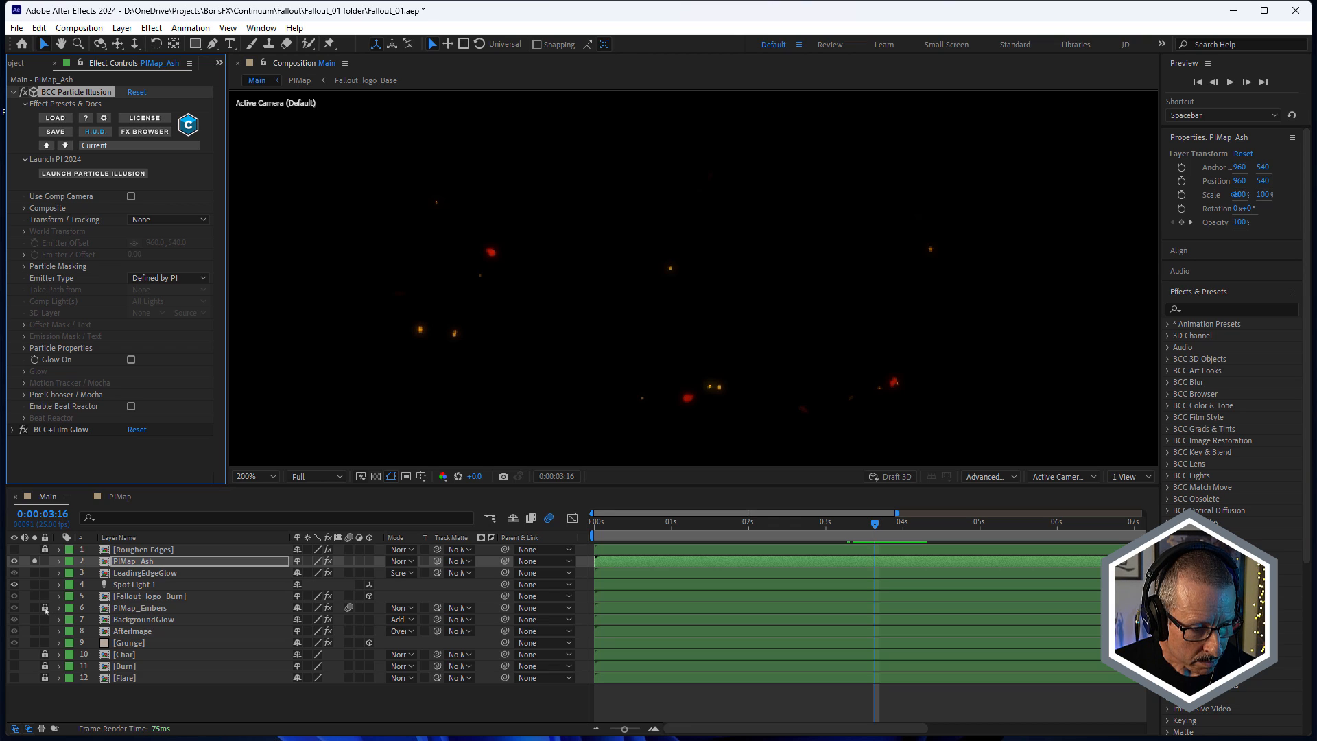
# Step: Unlock and solo the PIMap_Embers layer, and inspect the Embers particle's properties in Particle Illusion
pyautogui.click(45, 608)
pyautogui.click(118, 608)
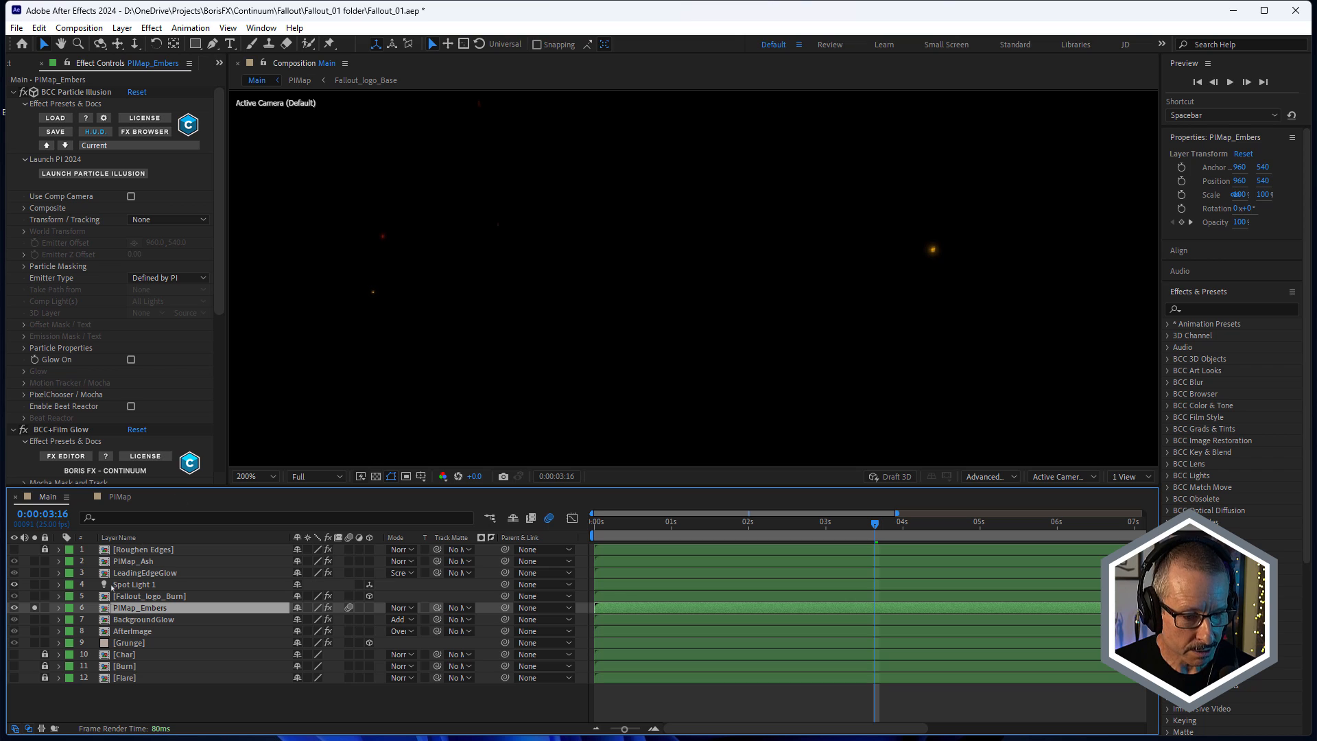
pyautogui.click(92, 176)
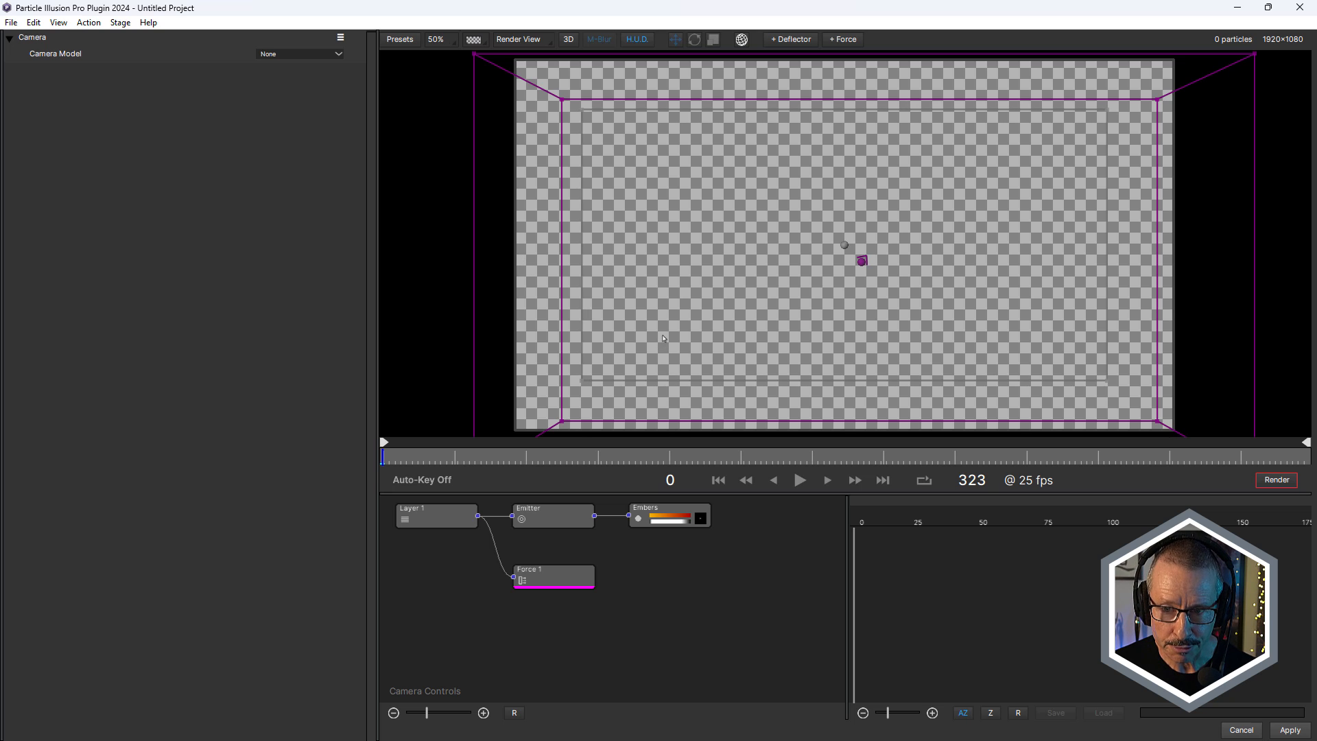
pyautogui.click(700, 519)
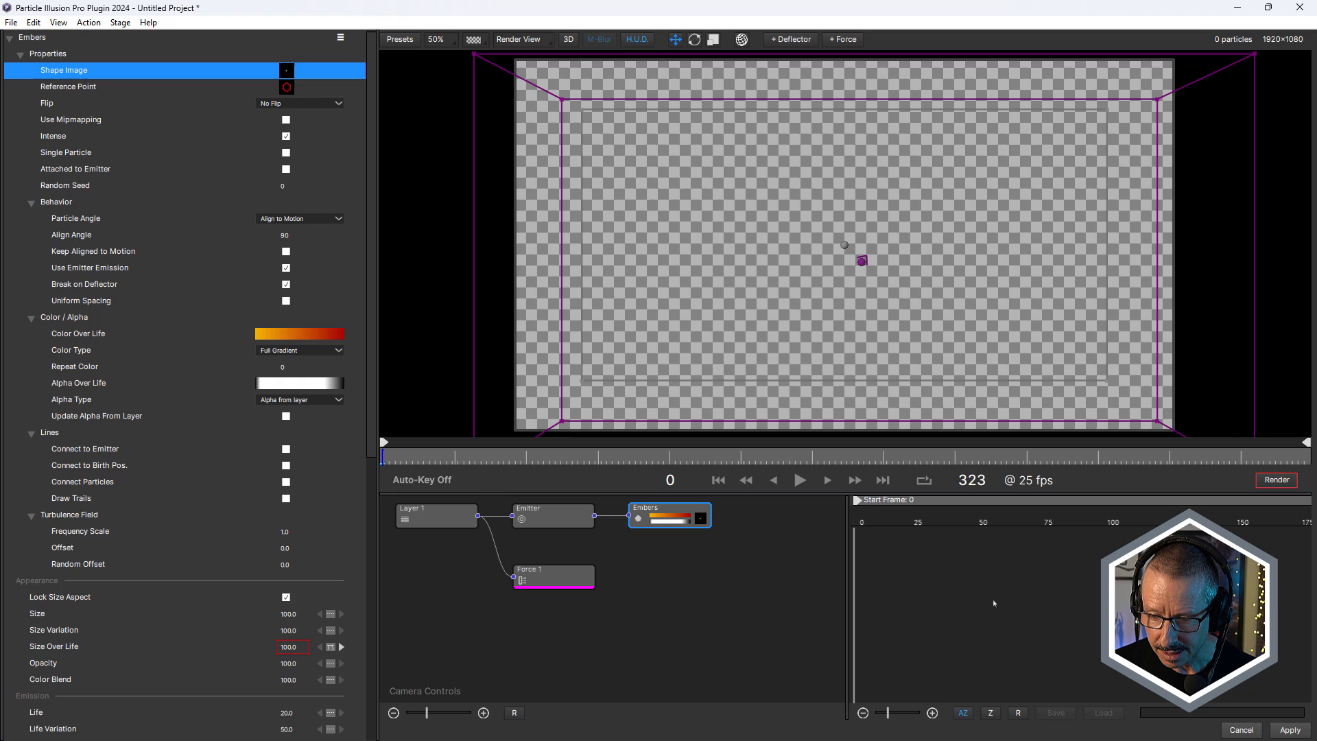
pyautogui.click(988, 601)
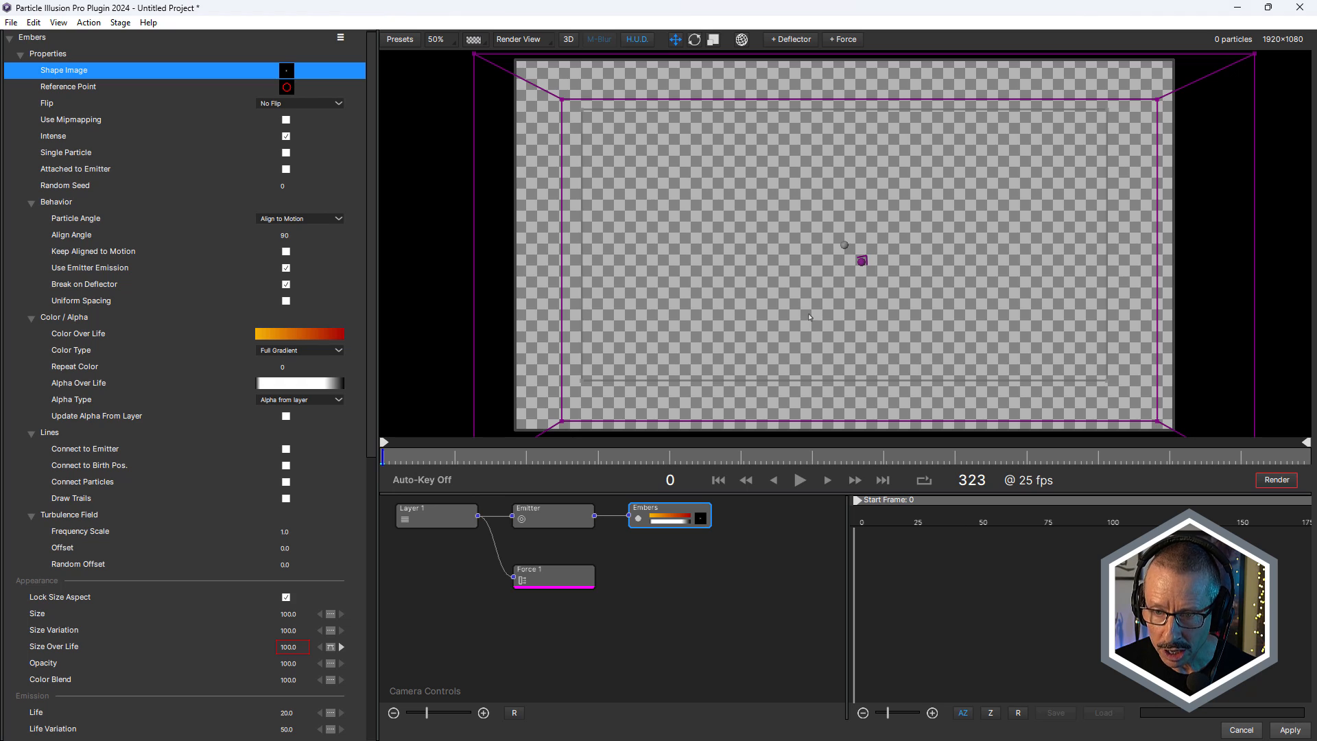
# Step: Examine the Force 1 settings and the embers at frame 57, and close Particle Illusion without saving
pyautogui.click(554, 572)
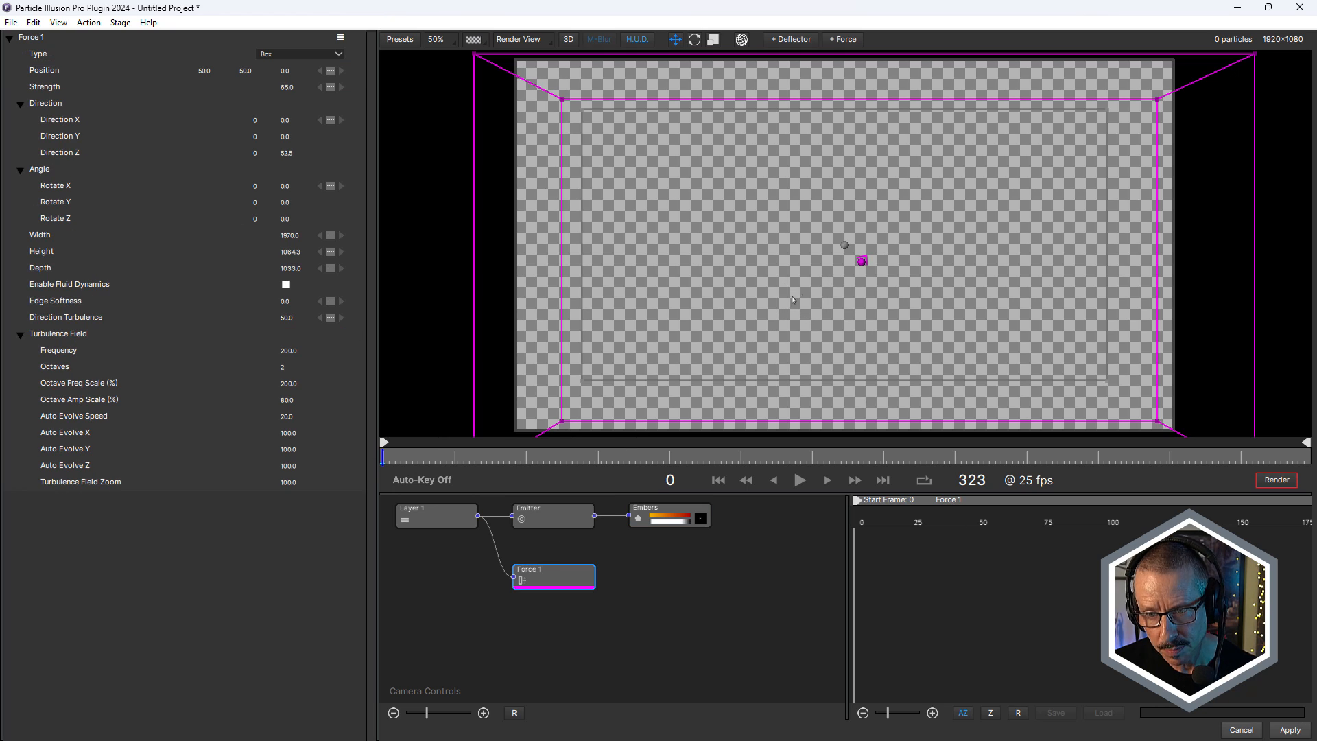
pyautogui.click(516, 458)
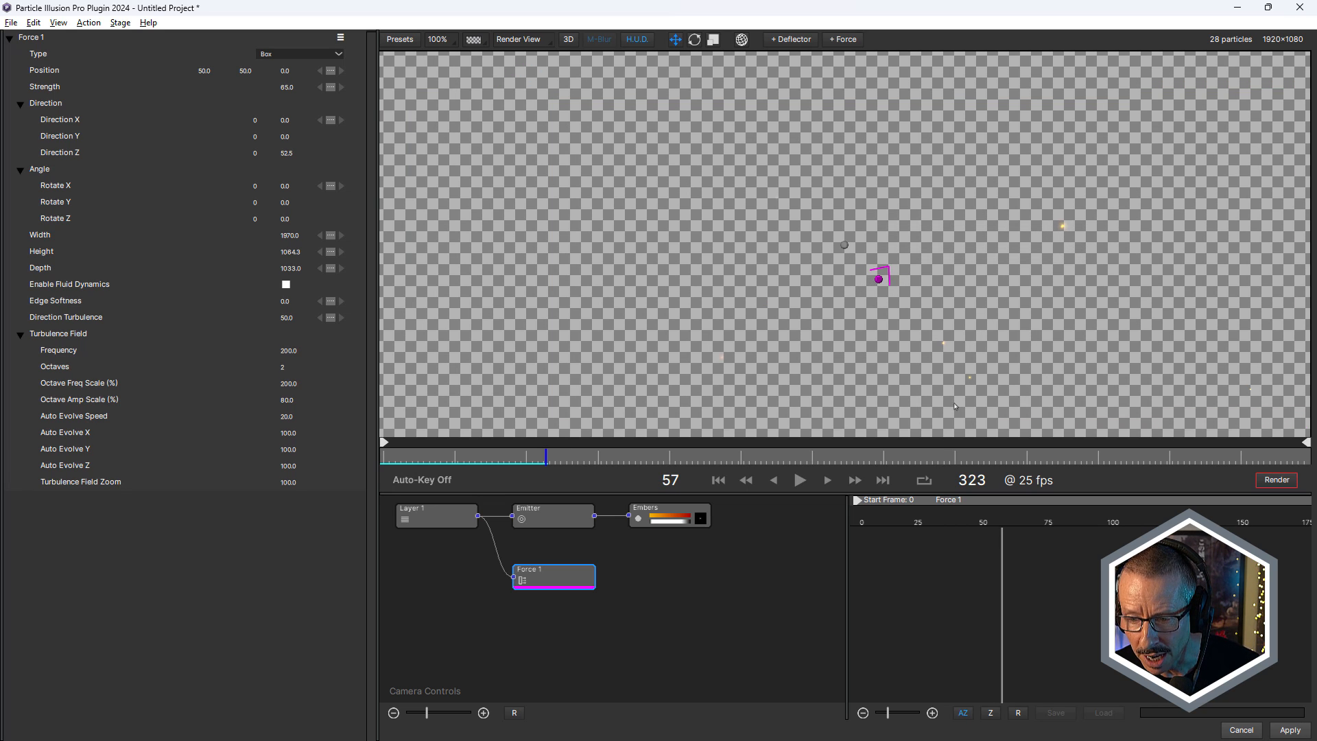
pyautogui.click(1300, 7)
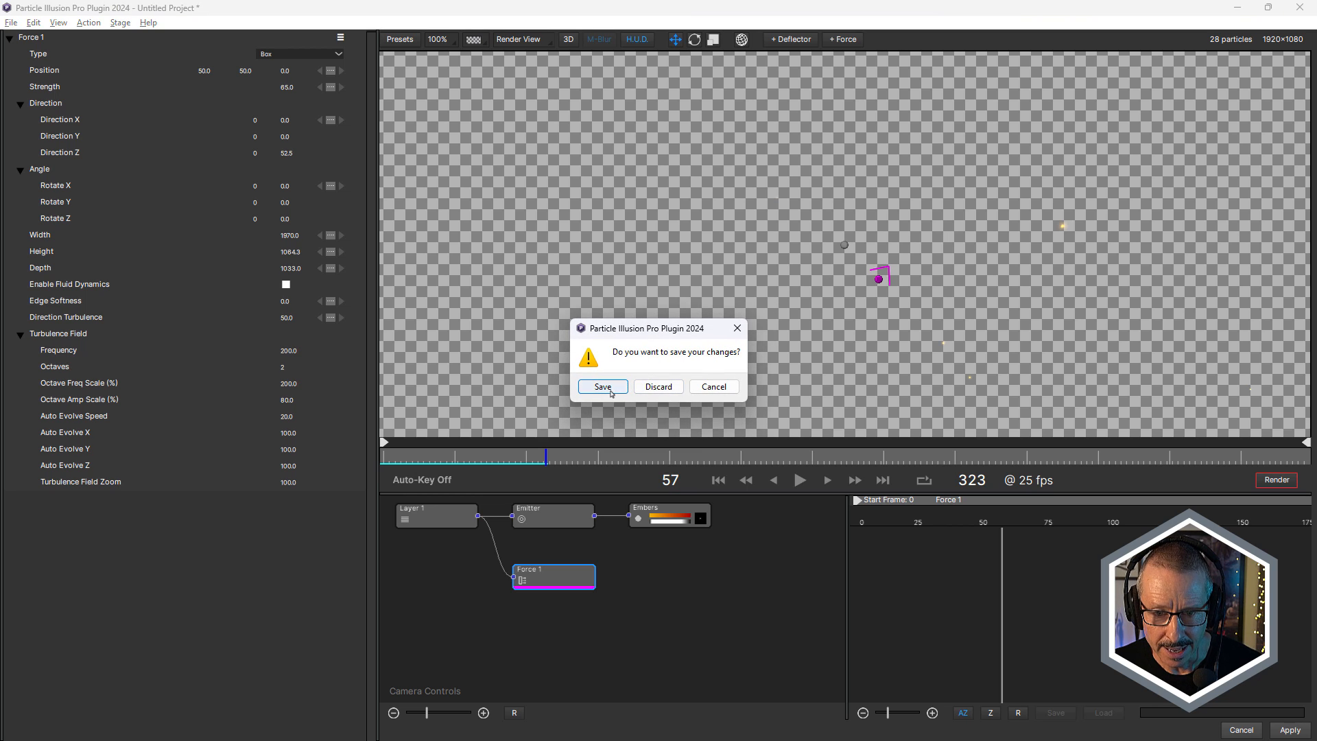
pyautogui.click(658, 388)
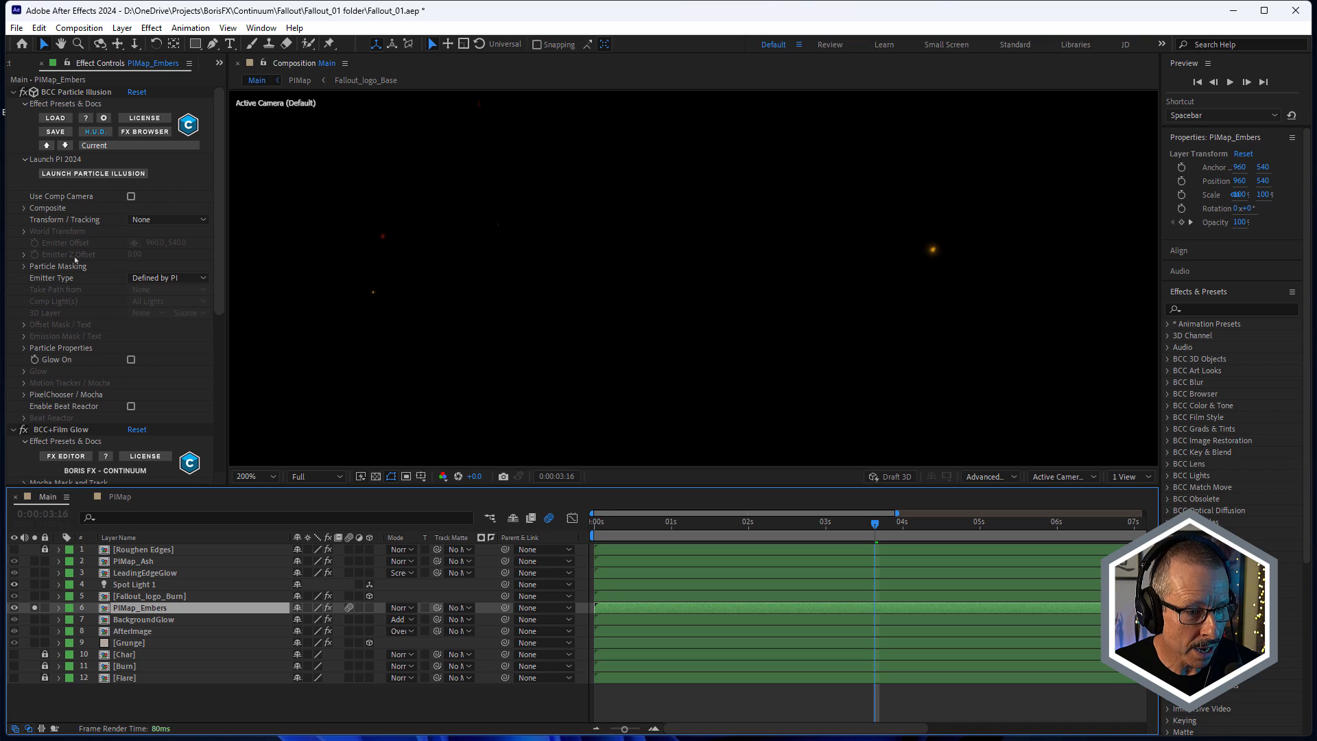
# Step: Expand the Particle Properties of PIMap_Embers, and scrub to 0:00:05:00 to examine the embers up close
pyautogui.click(24, 349)
pyautogui.scroll(-2, 24, 351)
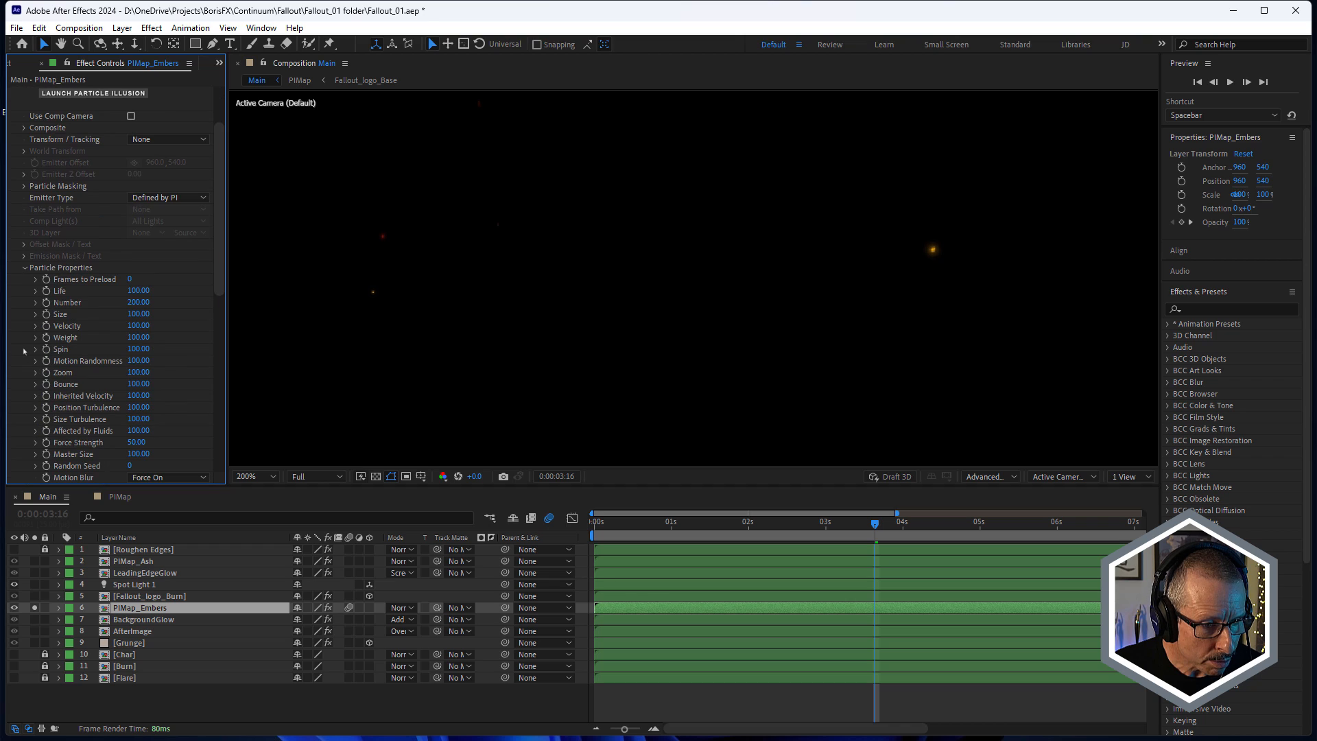
pyautogui.scroll(-5, 213, 275)
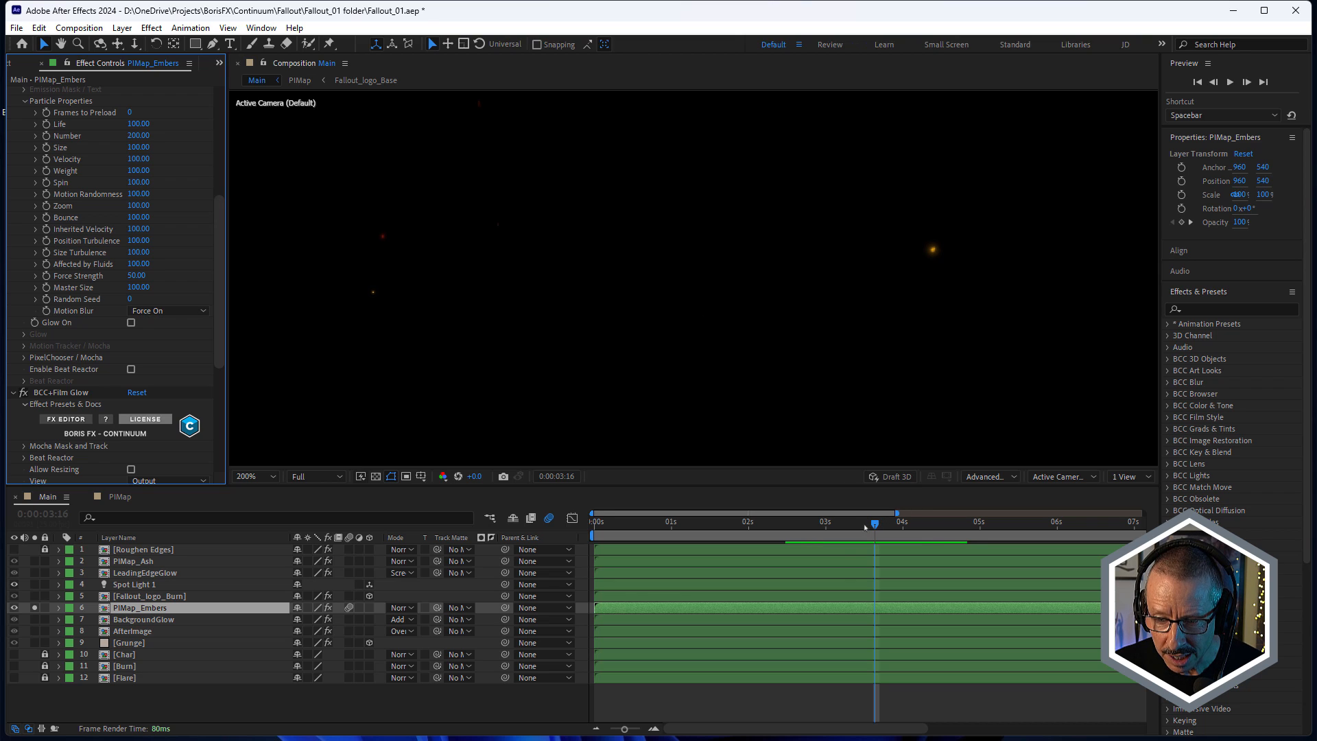
pyautogui.moveTo(874, 525); pyautogui.dragTo(982, 545)
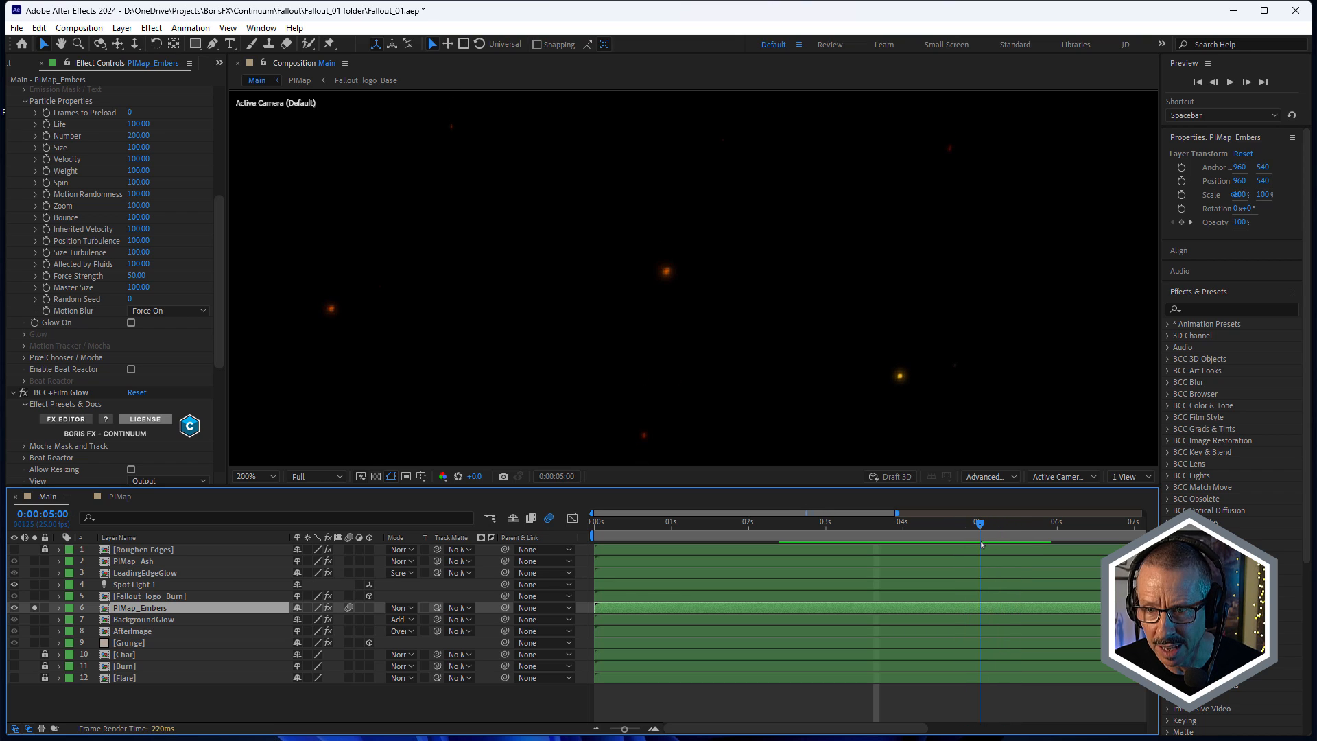
pyautogui.scroll(3, 933, 144)
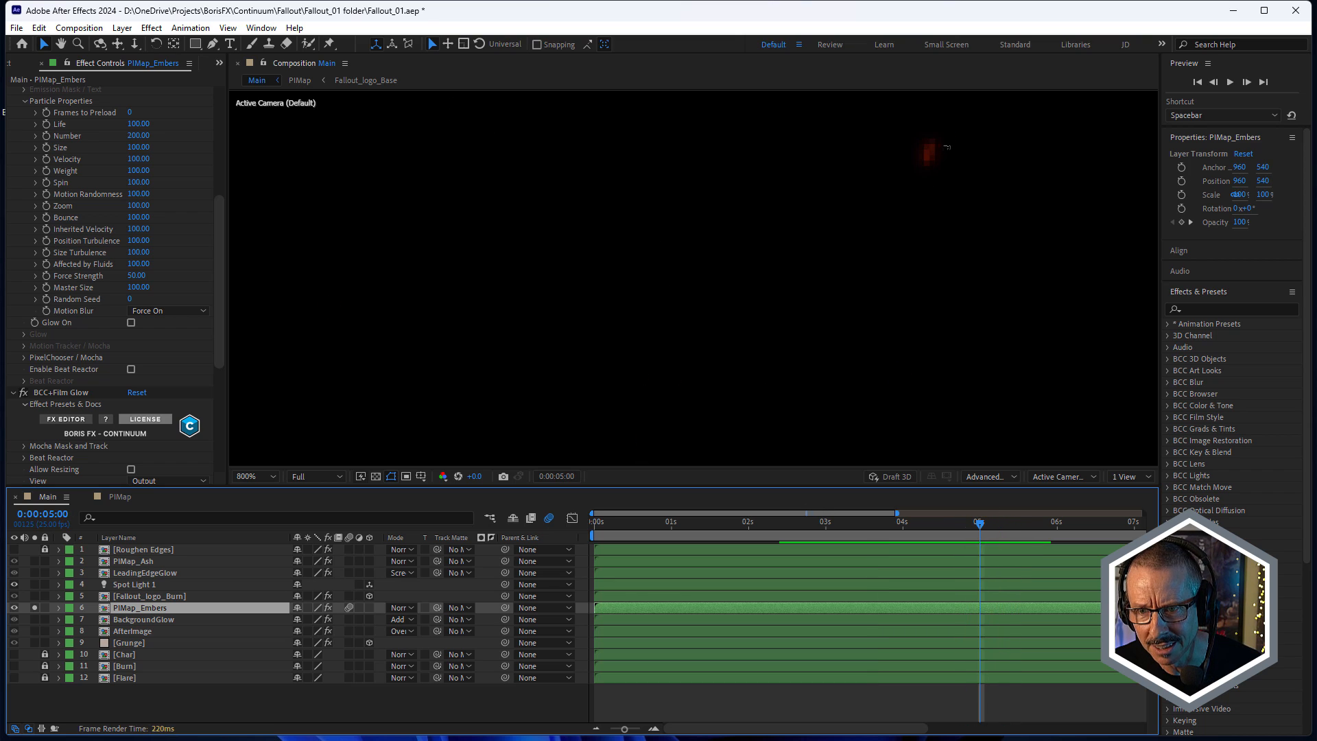
pyautogui.scroll(-5, 929, 156)
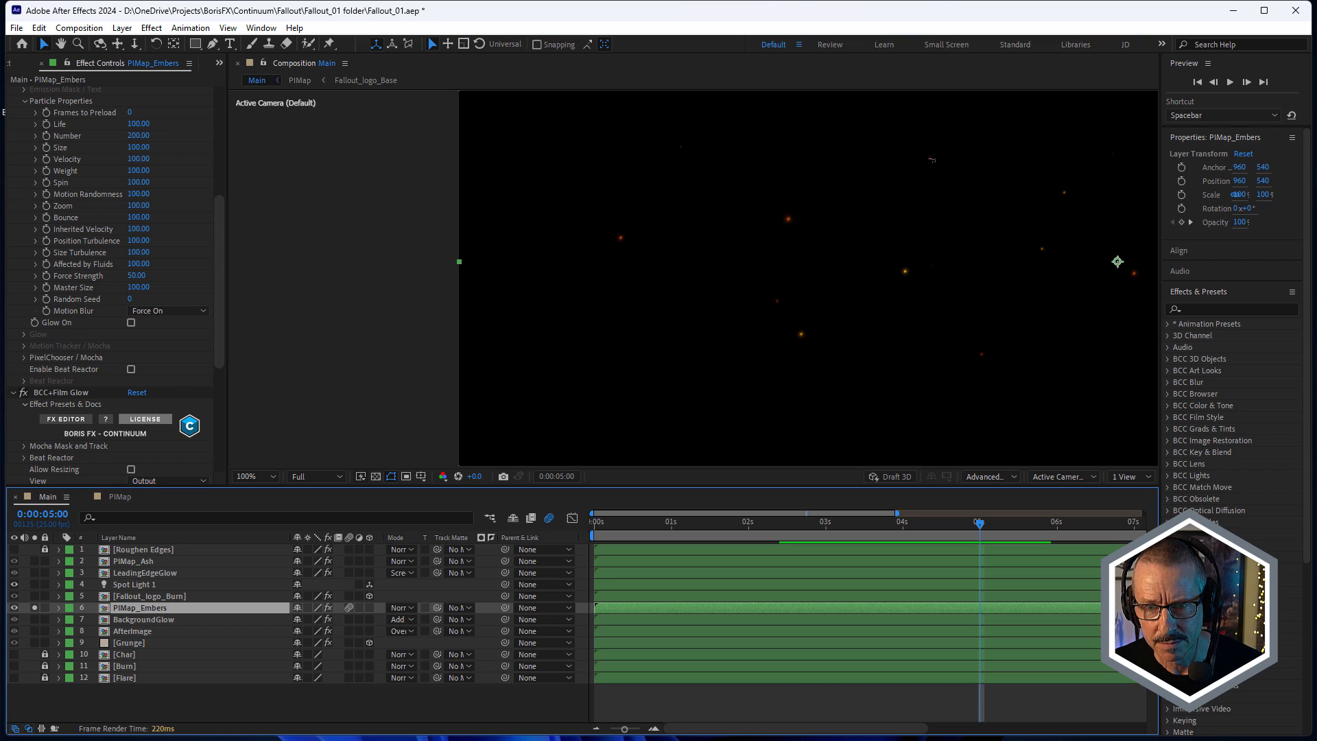
# Step: Turn off solo for PIMap_Embers and examine the embers against the full burning logo
pyautogui.click(34, 608)
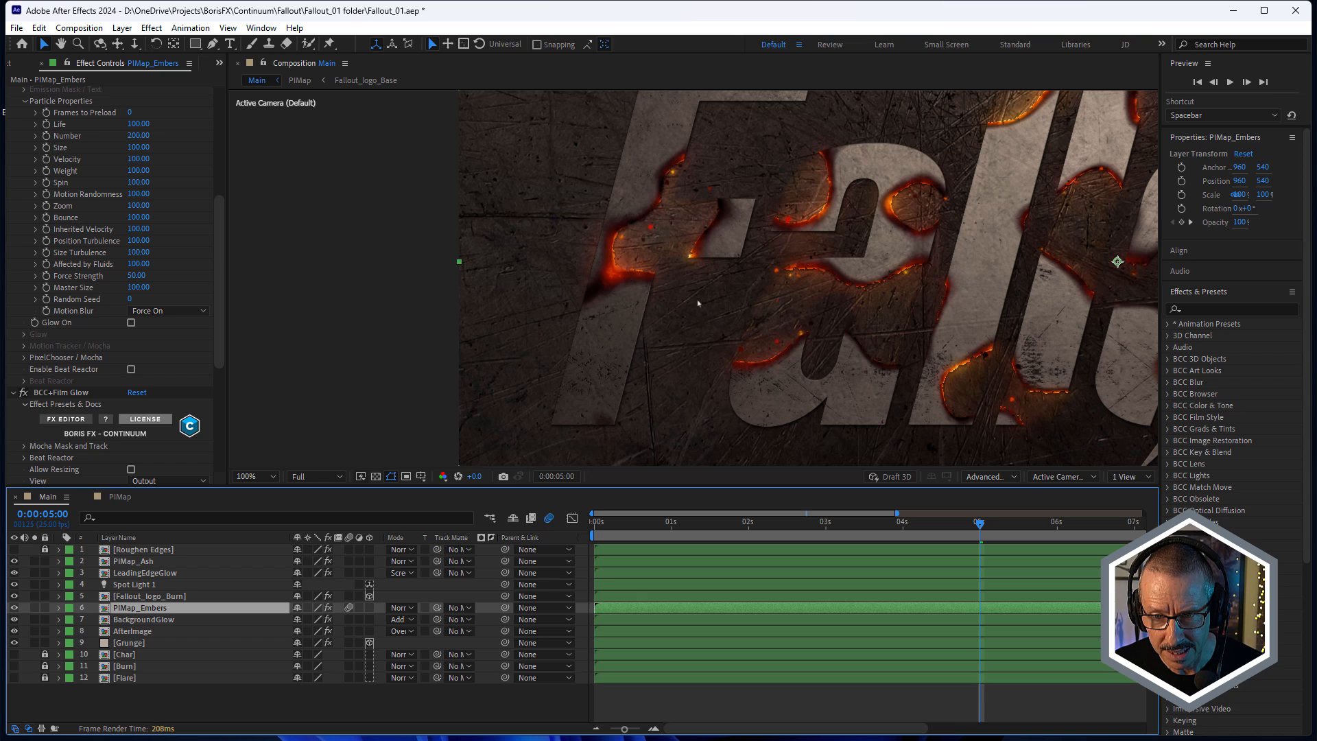
pyautogui.scroll(5, 698, 302)
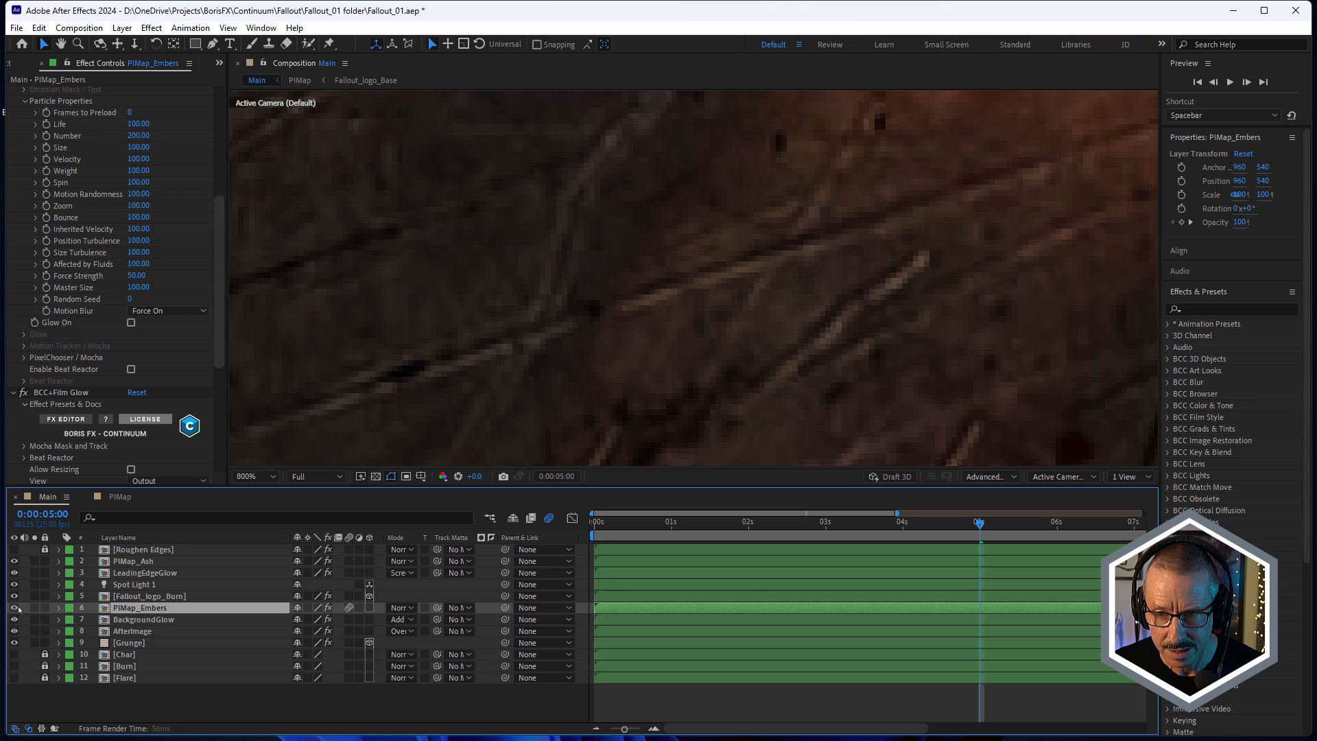
pyautogui.scroll(-3, 739, 262)
pyautogui.scroll(-1, 739, 261)
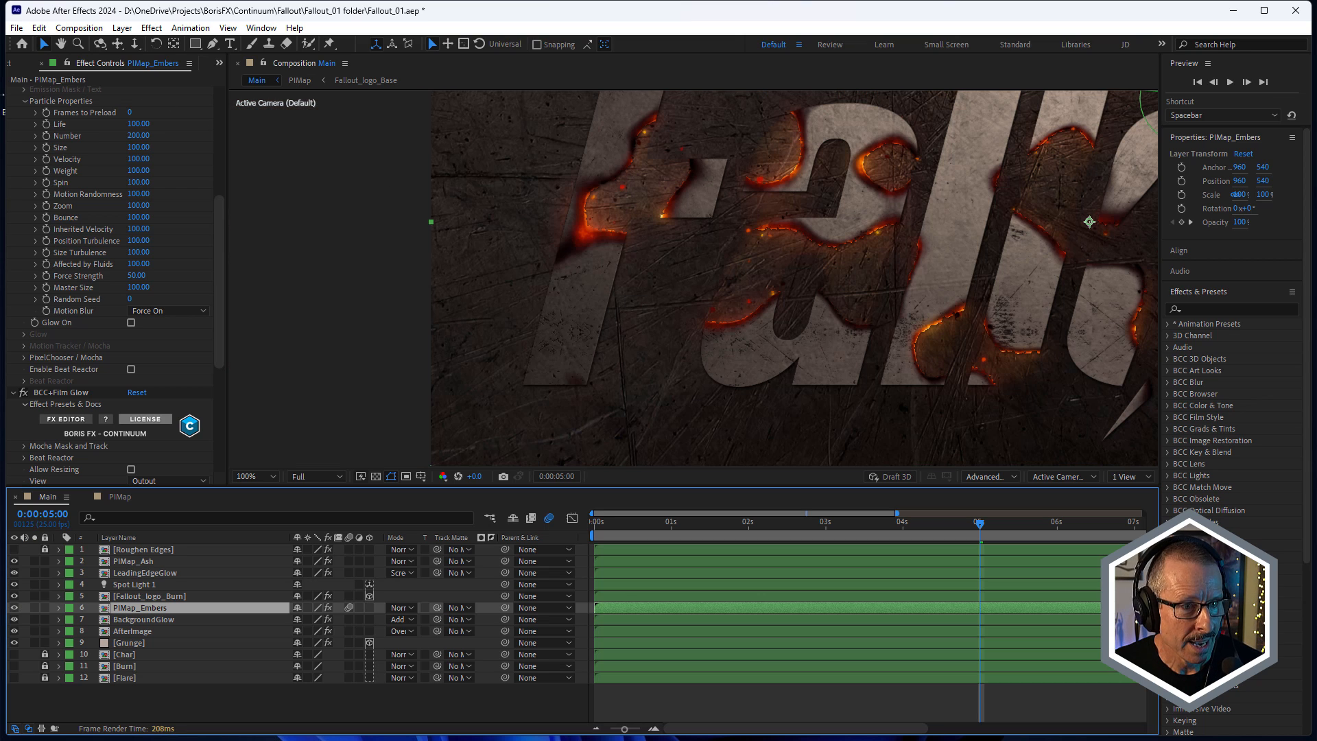
# Step: Collapse the Particle Illusion effect on PIMap_Embers to examine the BCC+Film Glow settings
pyautogui.scroll(8, 36, 125)
pyautogui.click(13, 92)
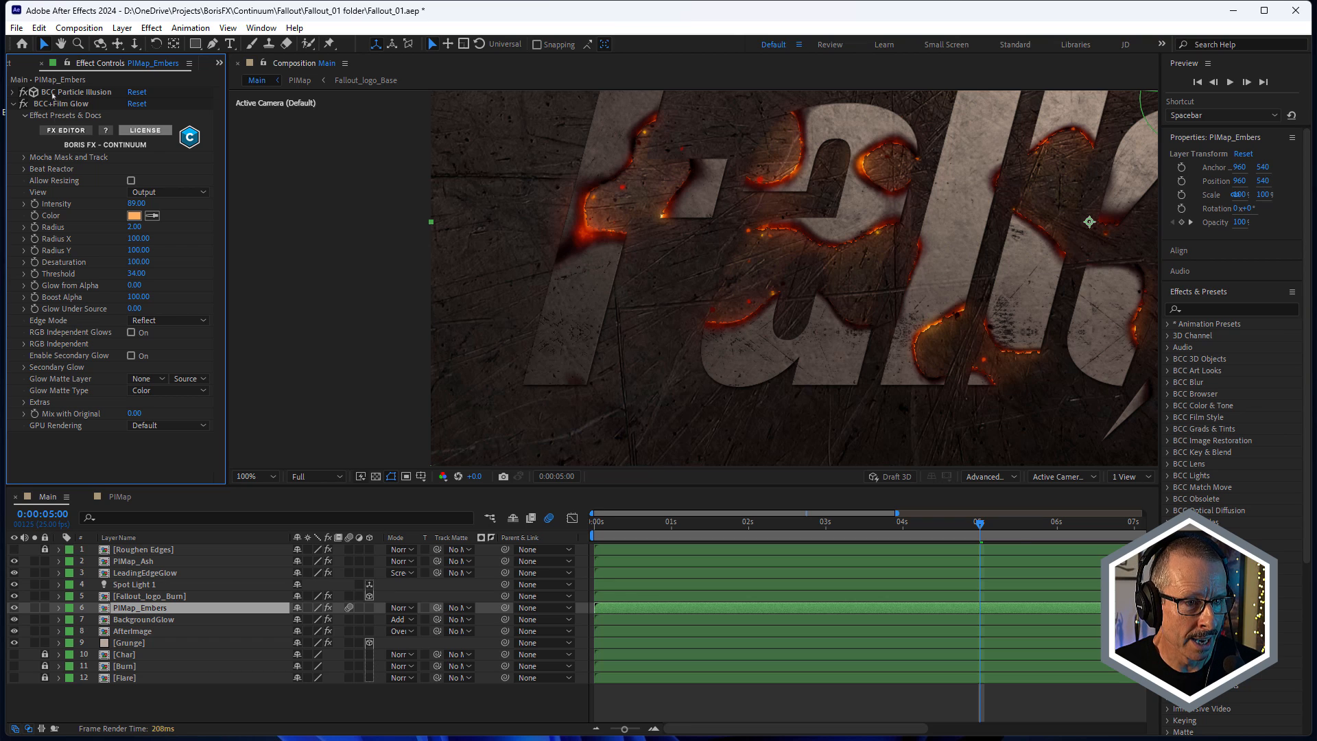
pyautogui.click(13, 92)
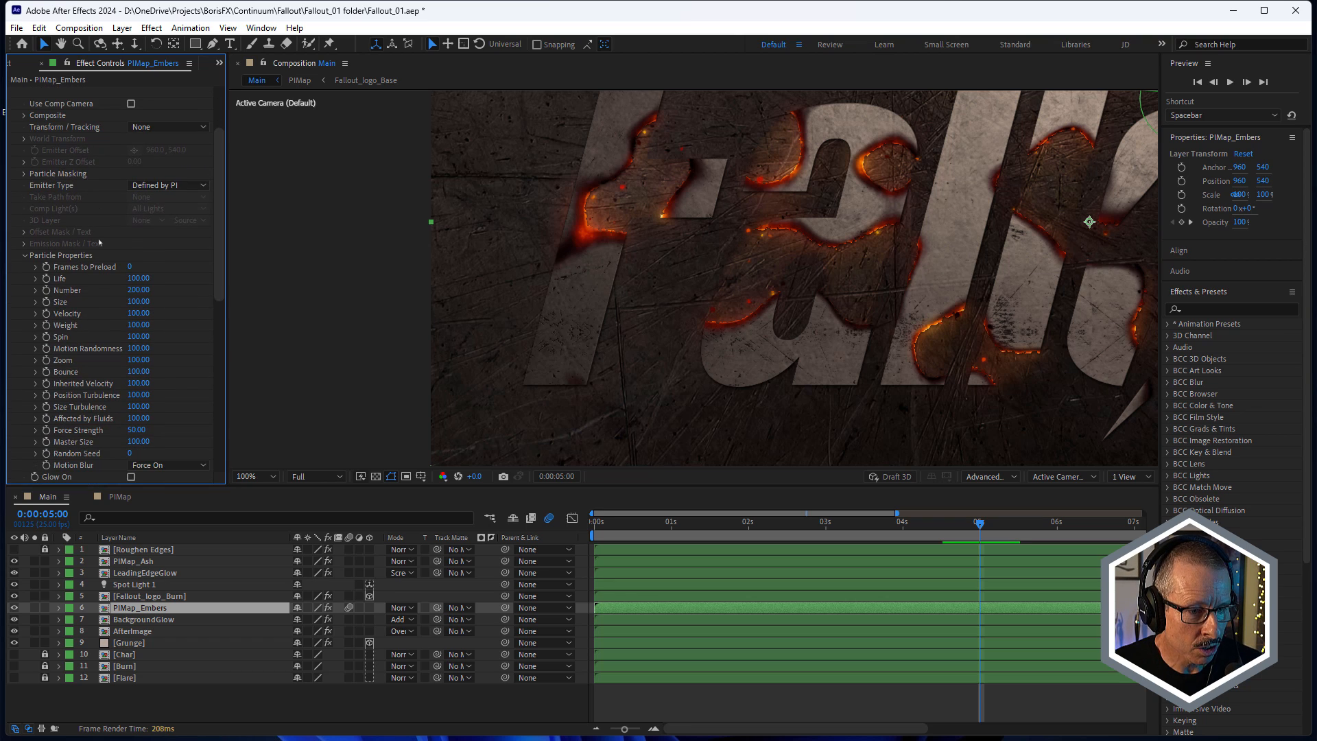
pyautogui.click(14, 92)
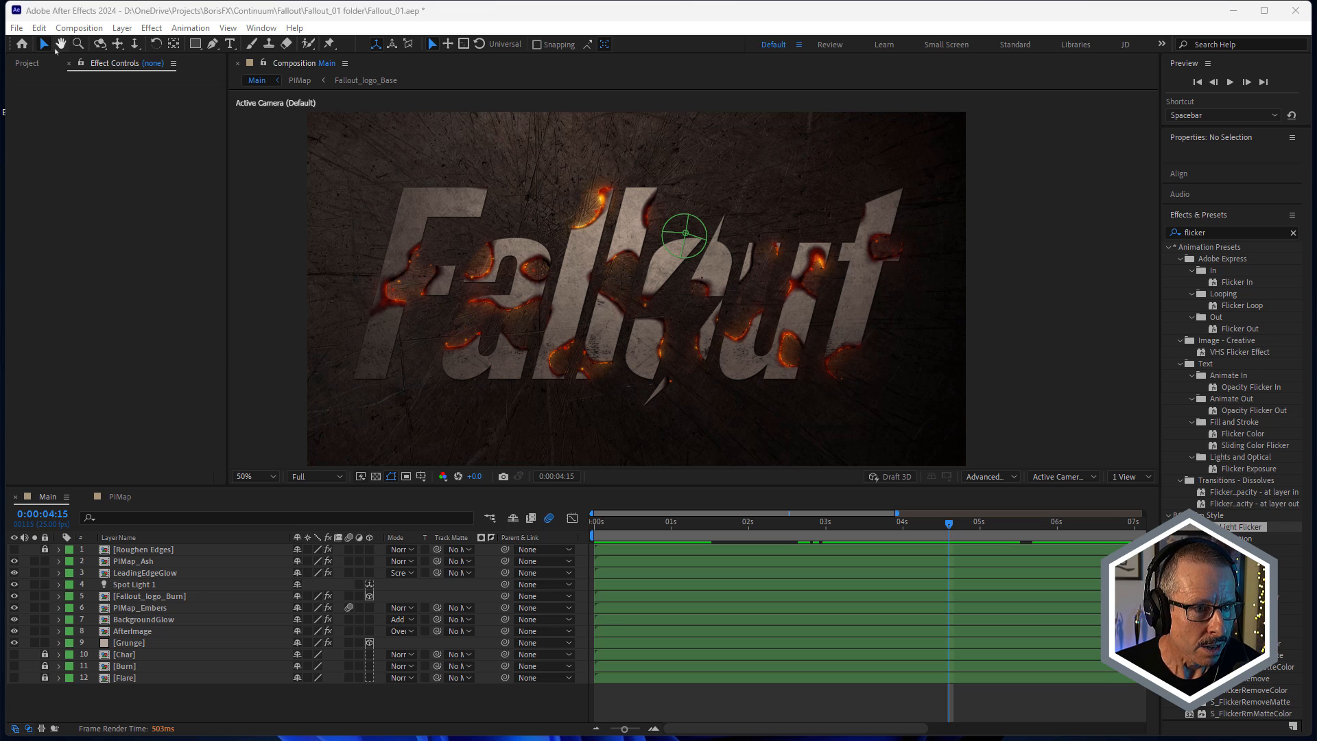
# Step: Enable the Main composition's Fallout_Final_01 proxy and nest Main in a new composition
pyautogui.click(27, 60)
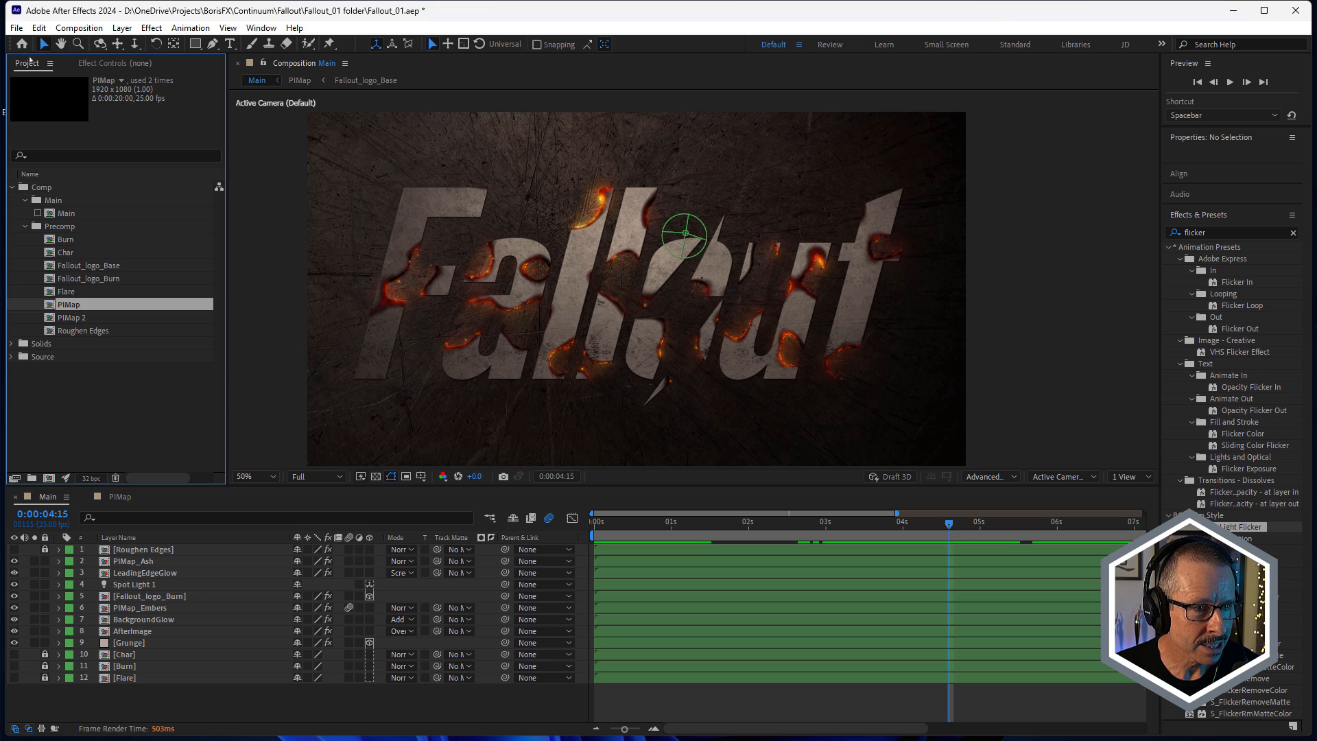
pyautogui.click(44, 215)
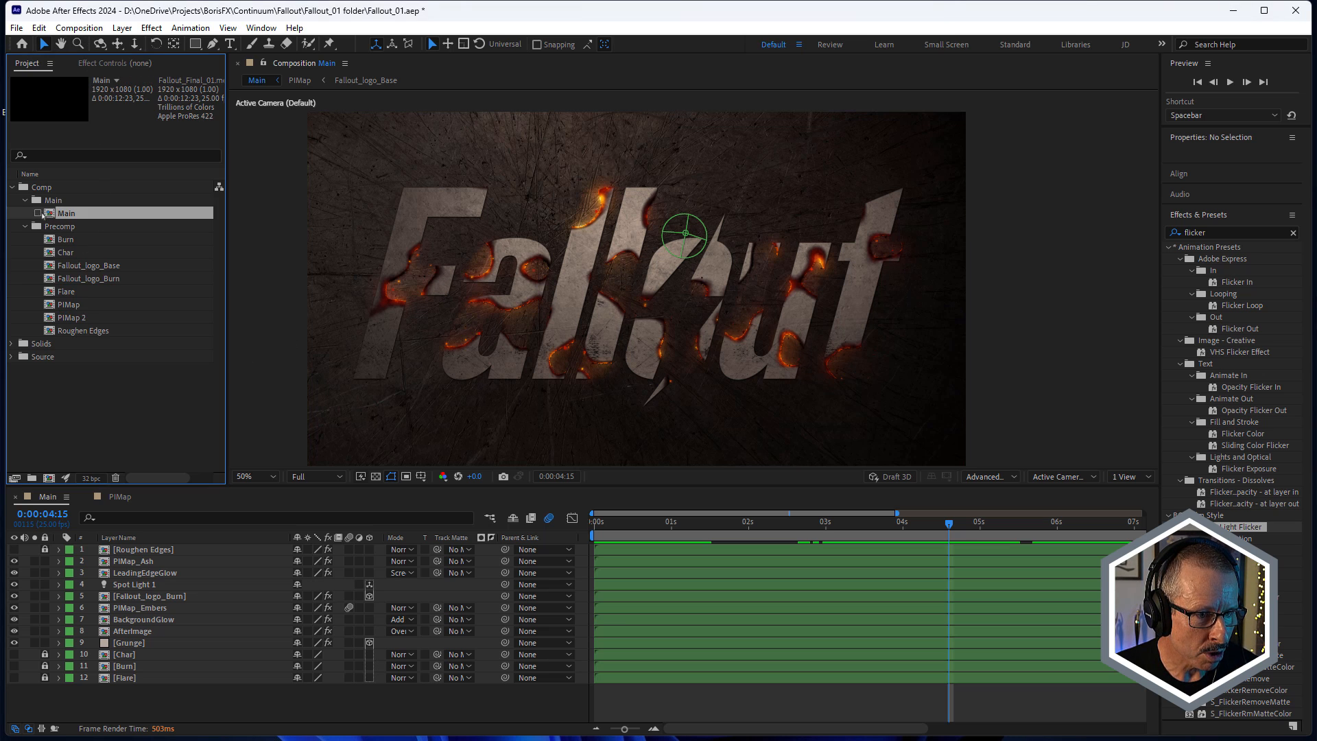
pyautogui.click(38, 214)
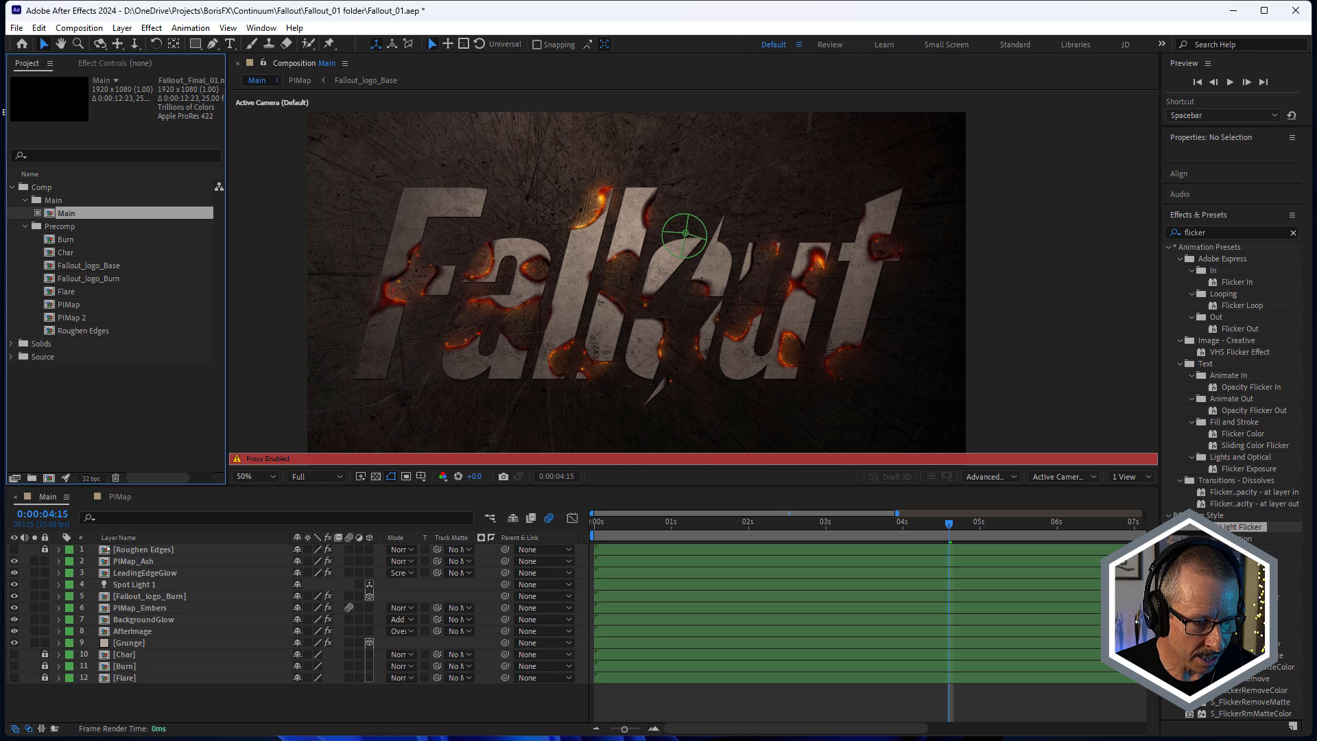
pyautogui.moveTo(50, 213); pyautogui.dragTo(53, 476)
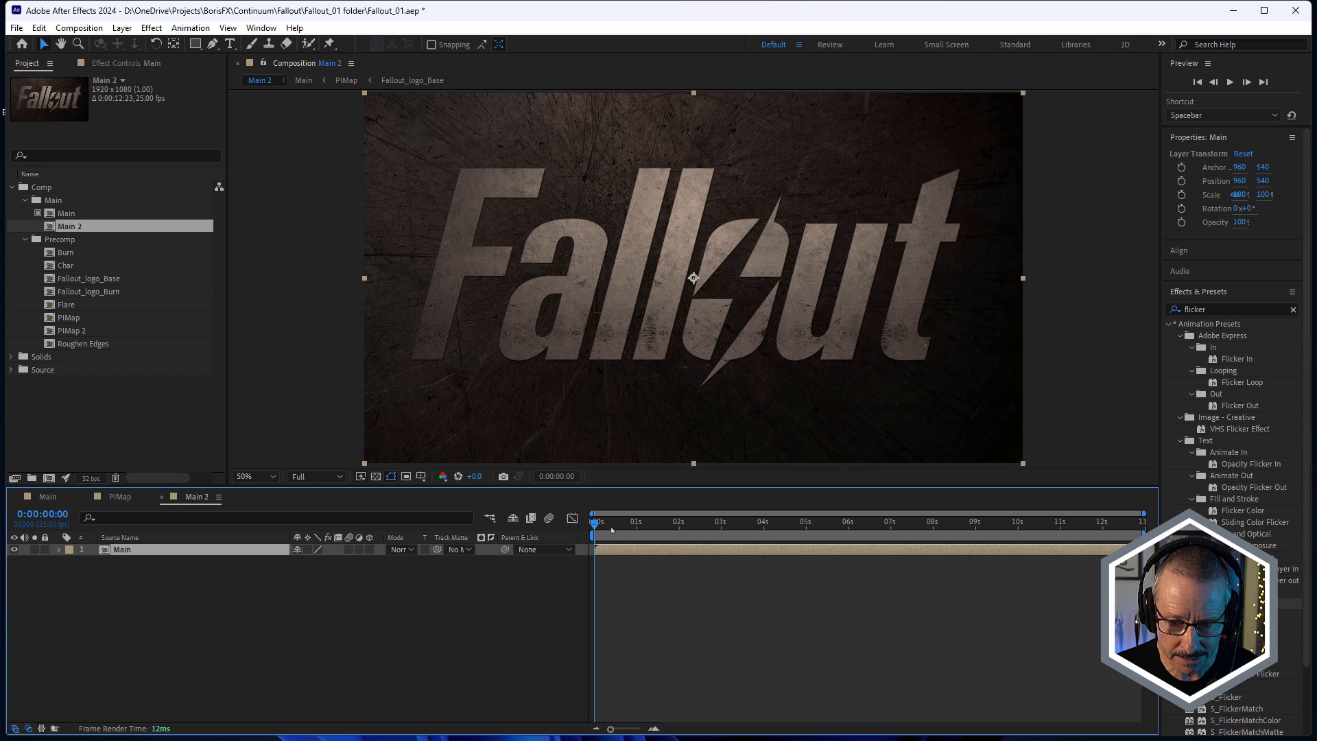
pyautogui.moveTo(611, 529)
pyautogui.mouseDown()
pyautogui.moveTo(994, 553)
pyautogui.moveTo(573, 549)
pyautogui.mouseUp()
pyautogui.click(615, 591)
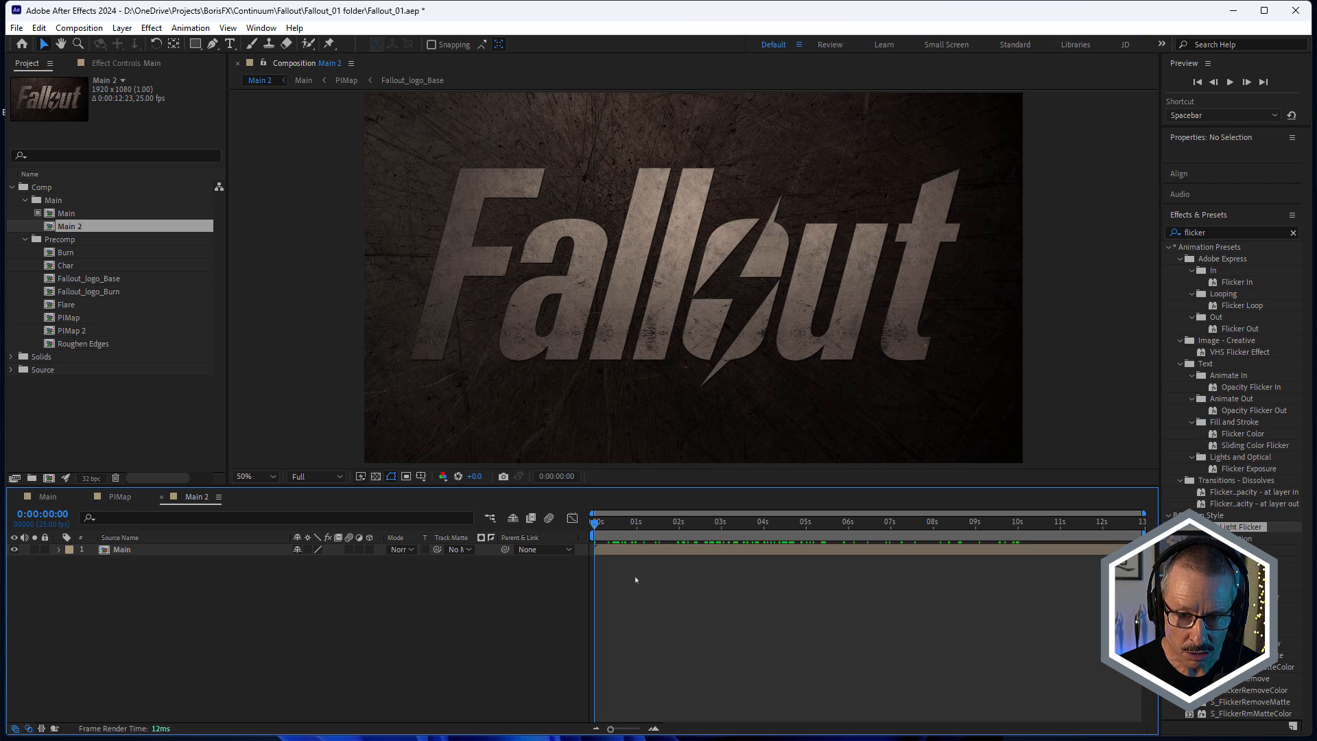
# Step: Add an adjustment layer above Main, apply BCC+Light Flicker to it and preview the flicker
pyautogui.hotkey('ctrl', 'alt', 'y')
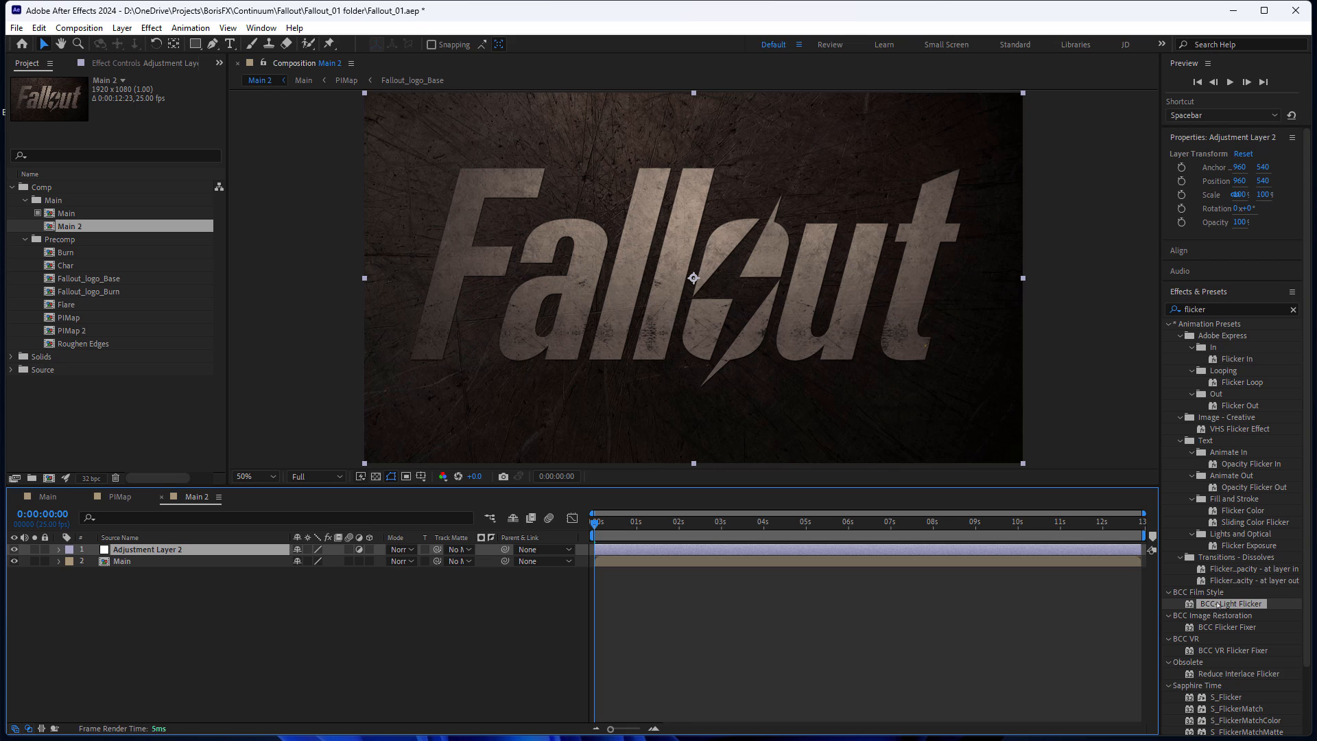
pyautogui.doubleClick(1190, 604)
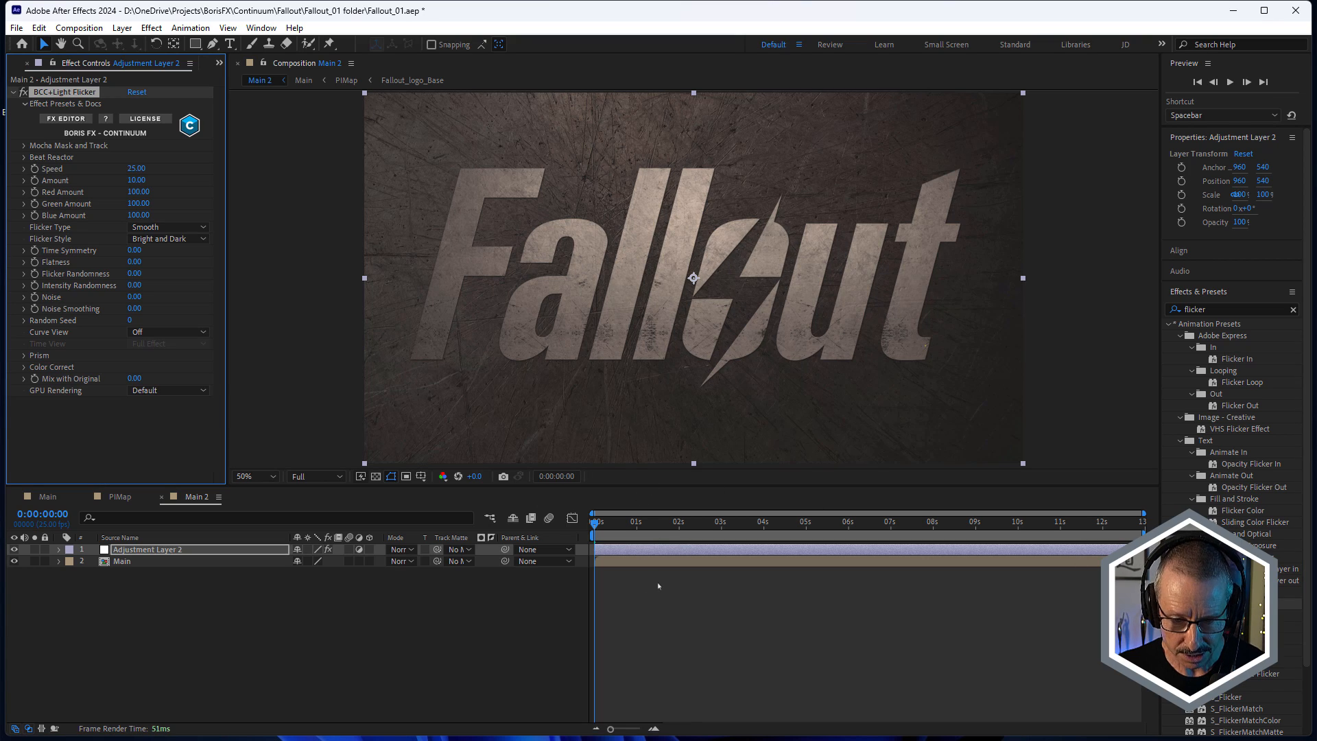
pyautogui.press('space')
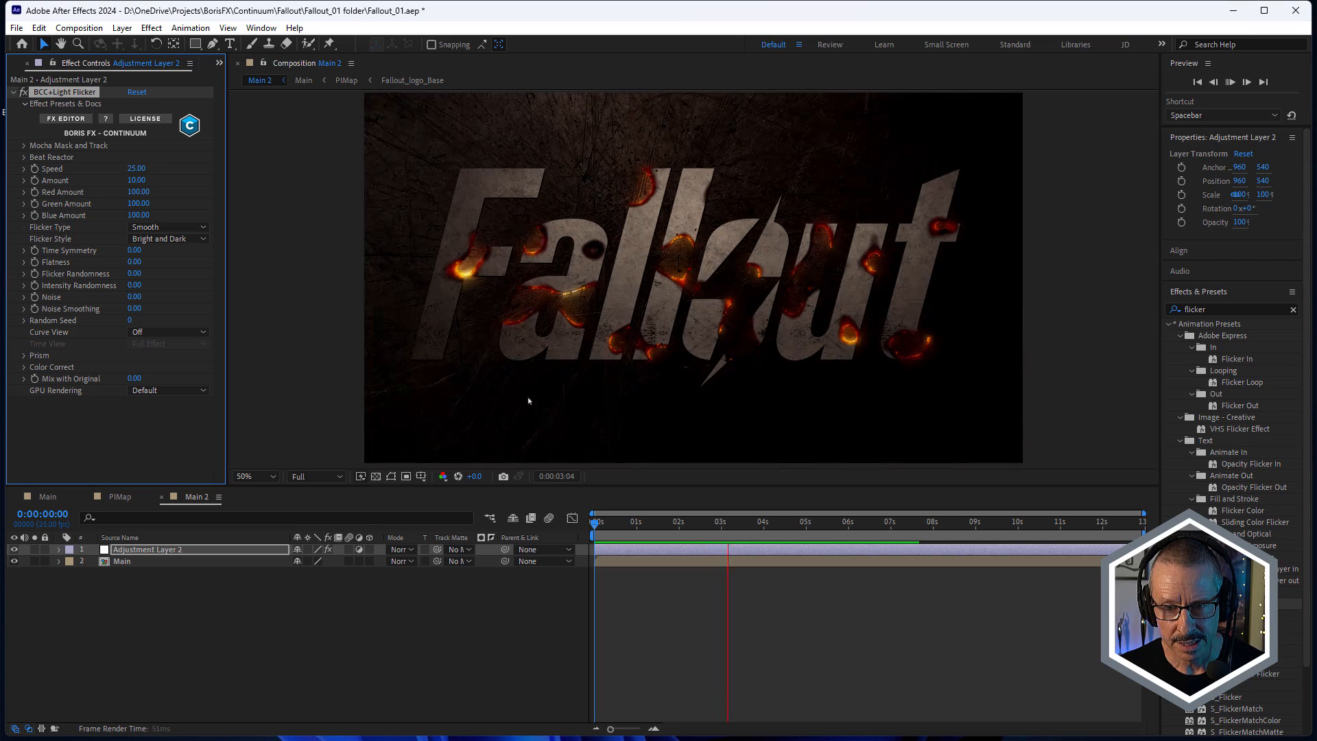
pyautogui.press('space')
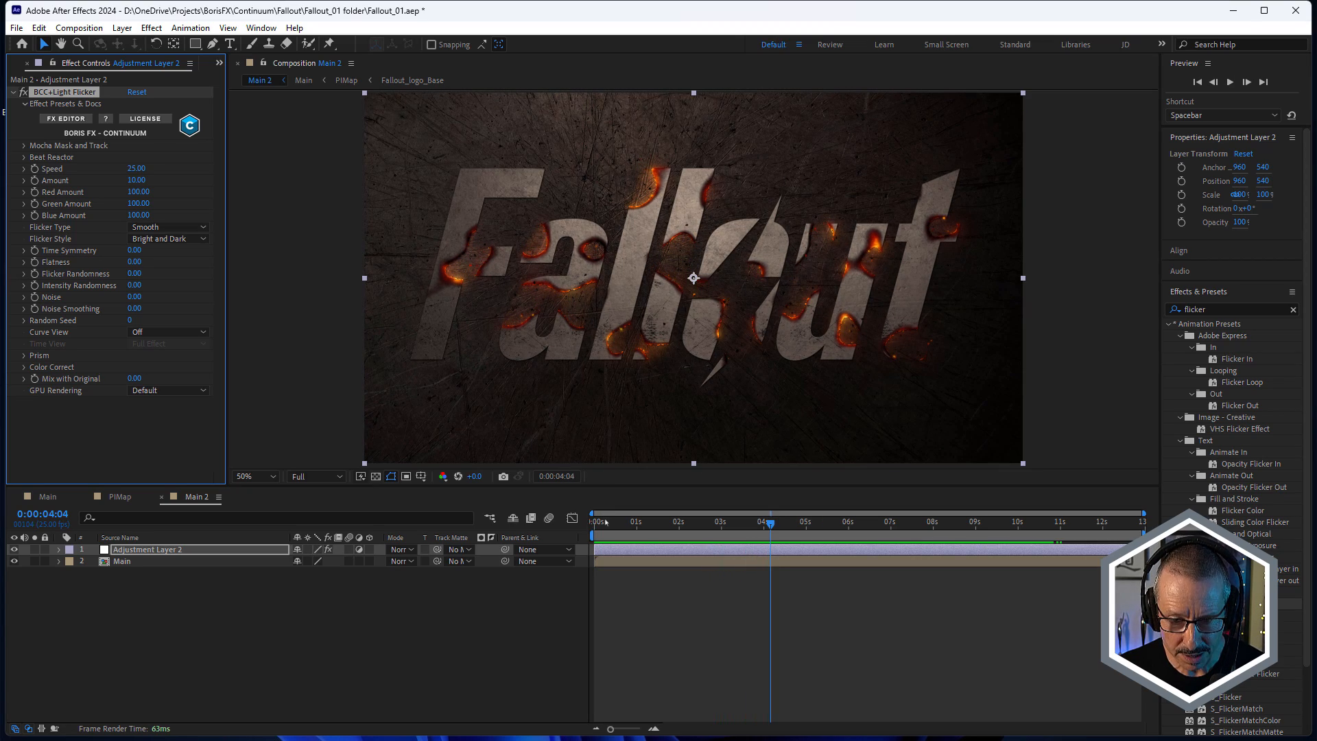
pyautogui.moveTo(606, 522); pyautogui.dragTo(642, 522)
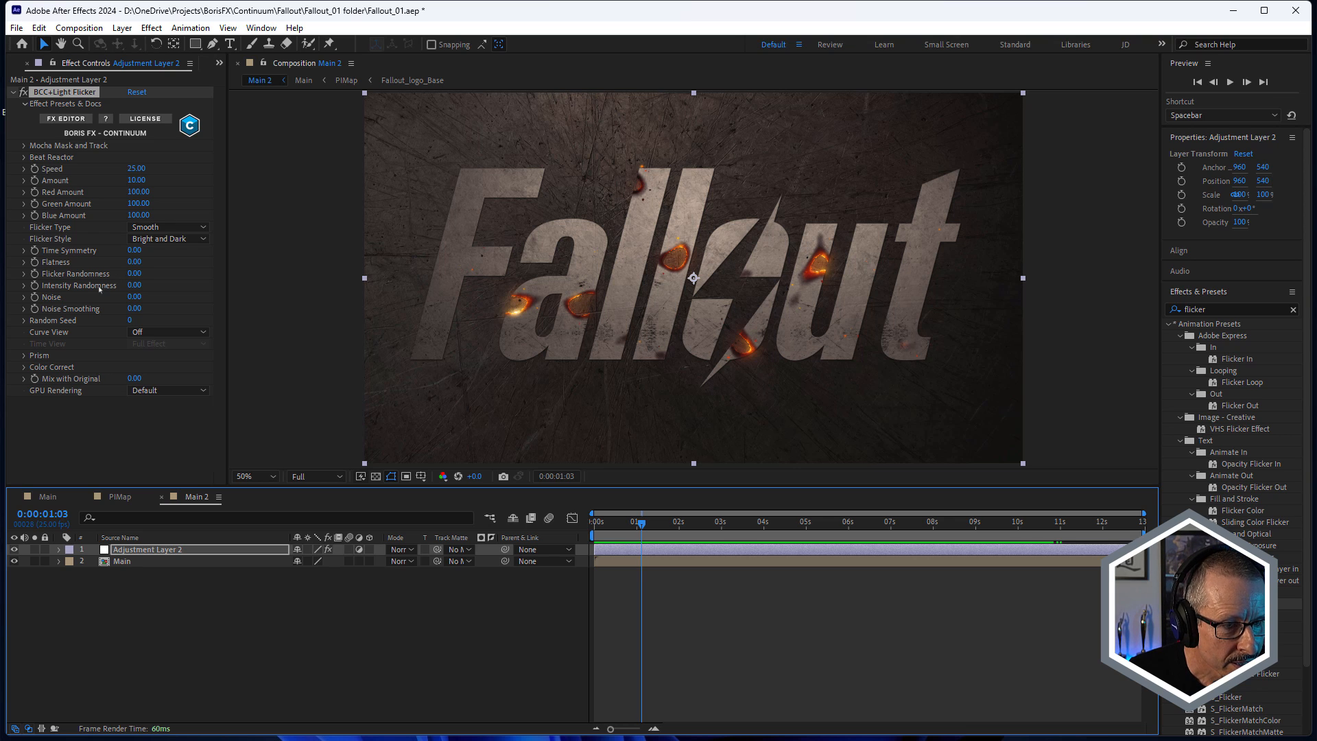
# Step: Set the Light Flicker's Intensity Randomness to 50 and Noise to 35, and preview the result
pyautogui.moveTo(134, 285); pyautogui.dragTo(160, 300)
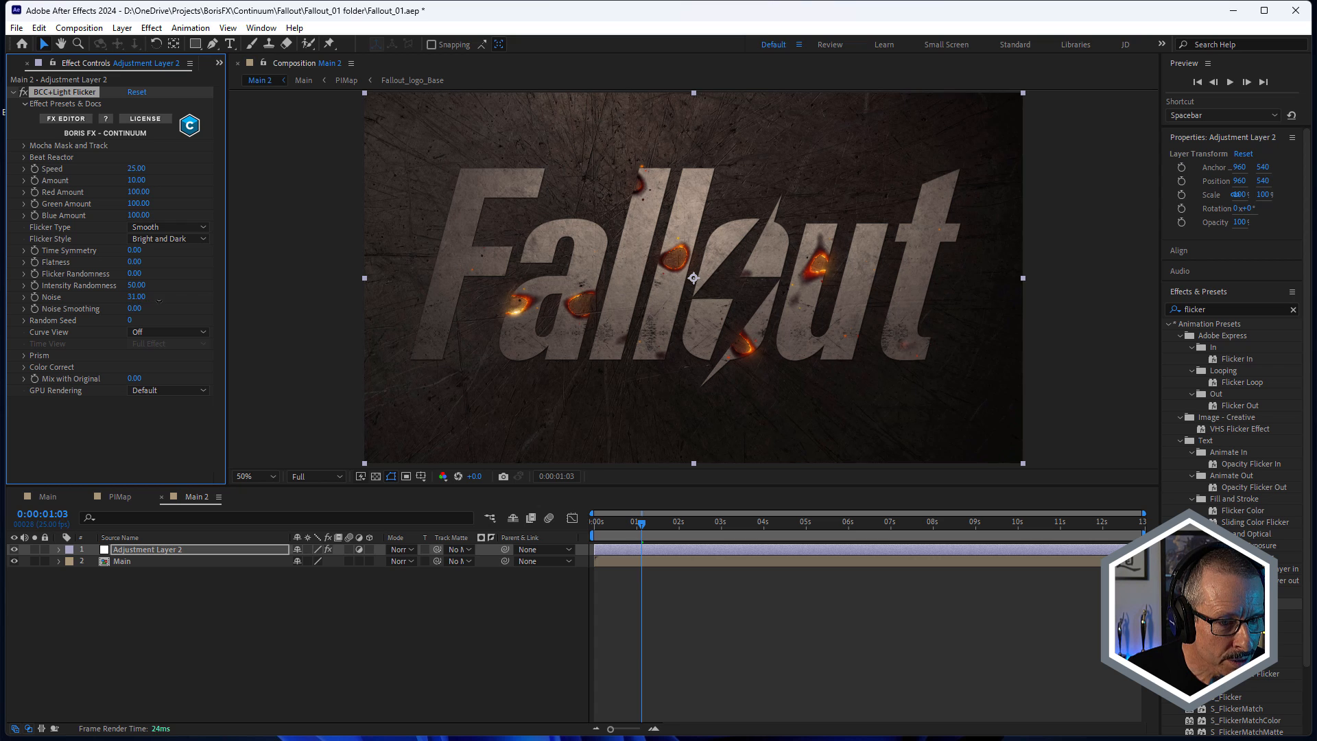
pyautogui.click(708, 591)
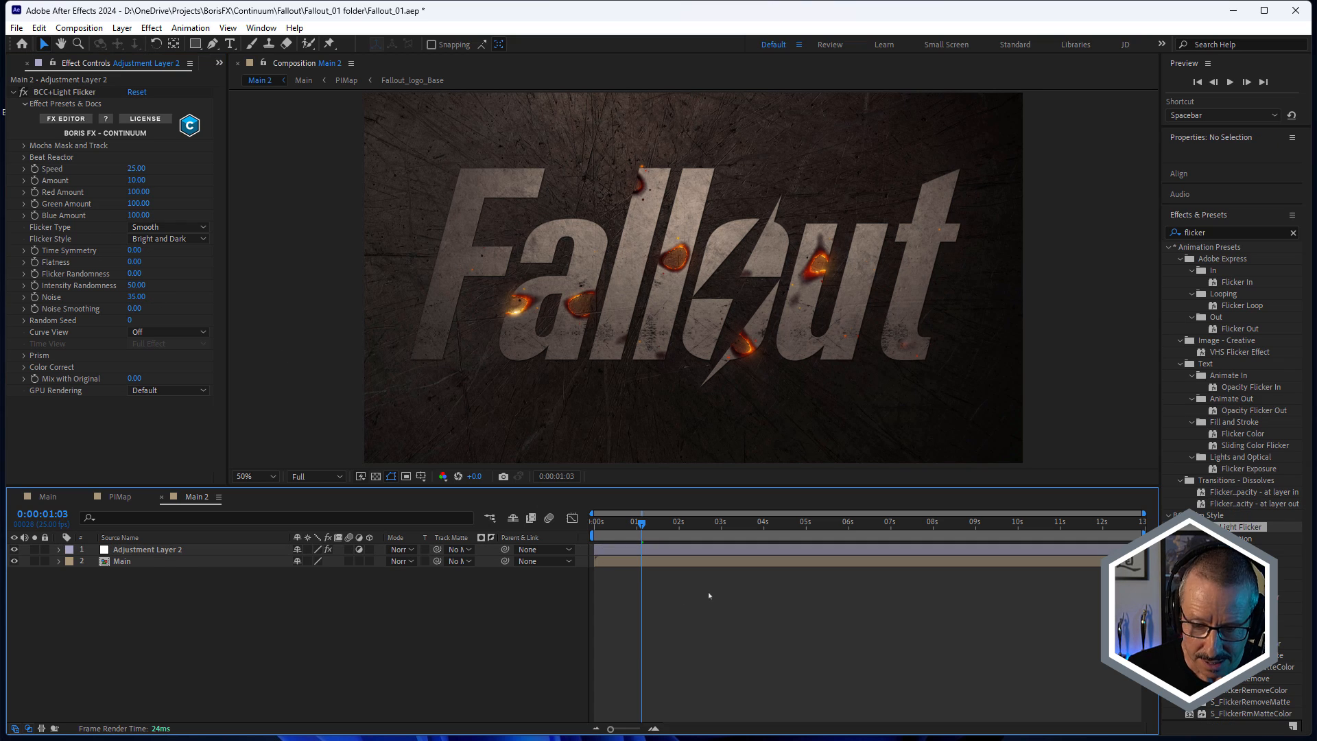
pyautogui.press('space')
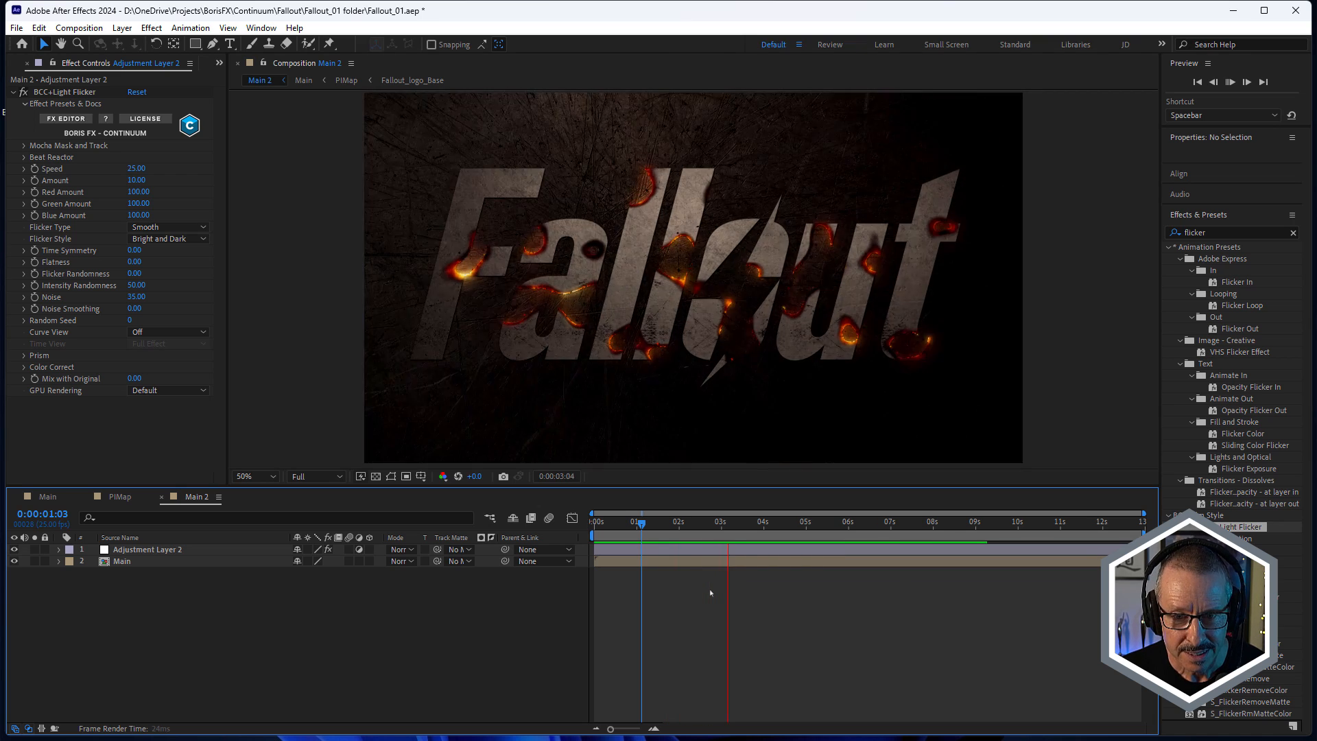
pyautogui.press('space')
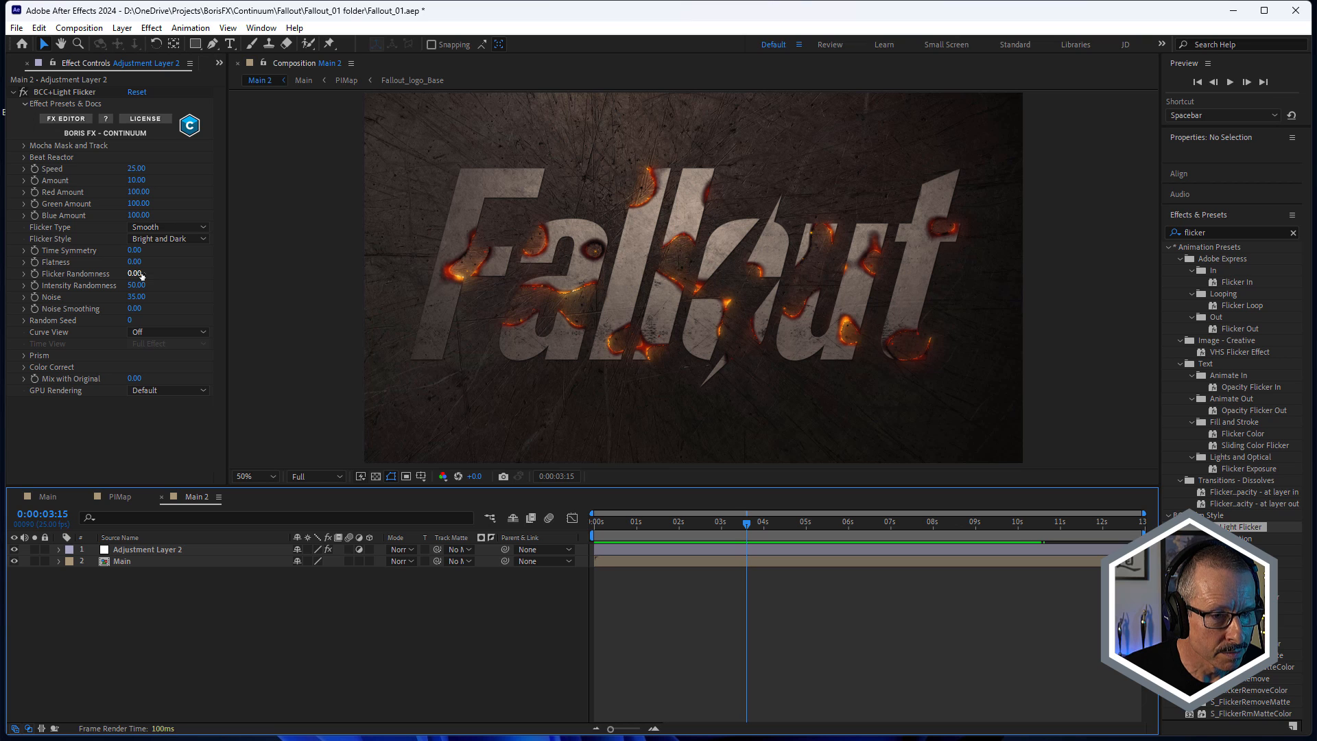
# Step: Set the Light Flicker's Speed to 15 and Amount to 5, and play back the subtler flicker
pyautogui.click(137, 169)
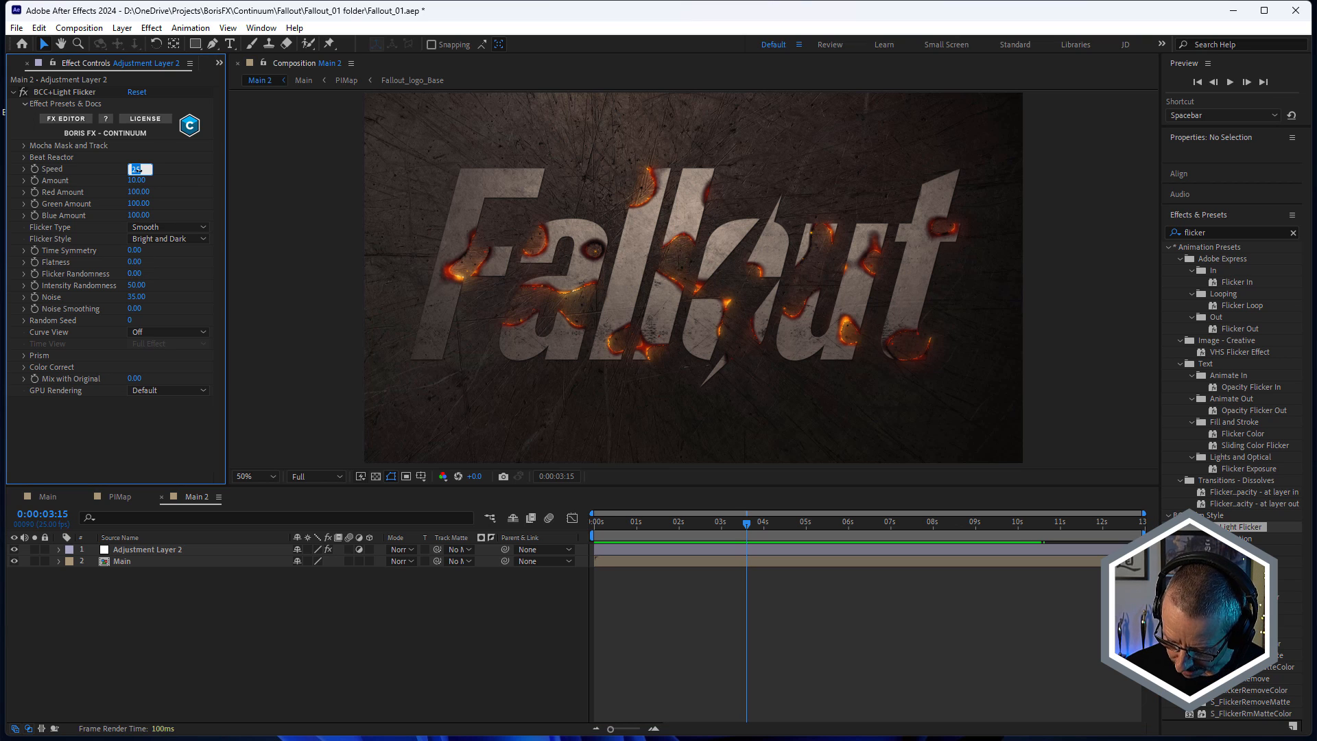
pyautogui.press('Return')
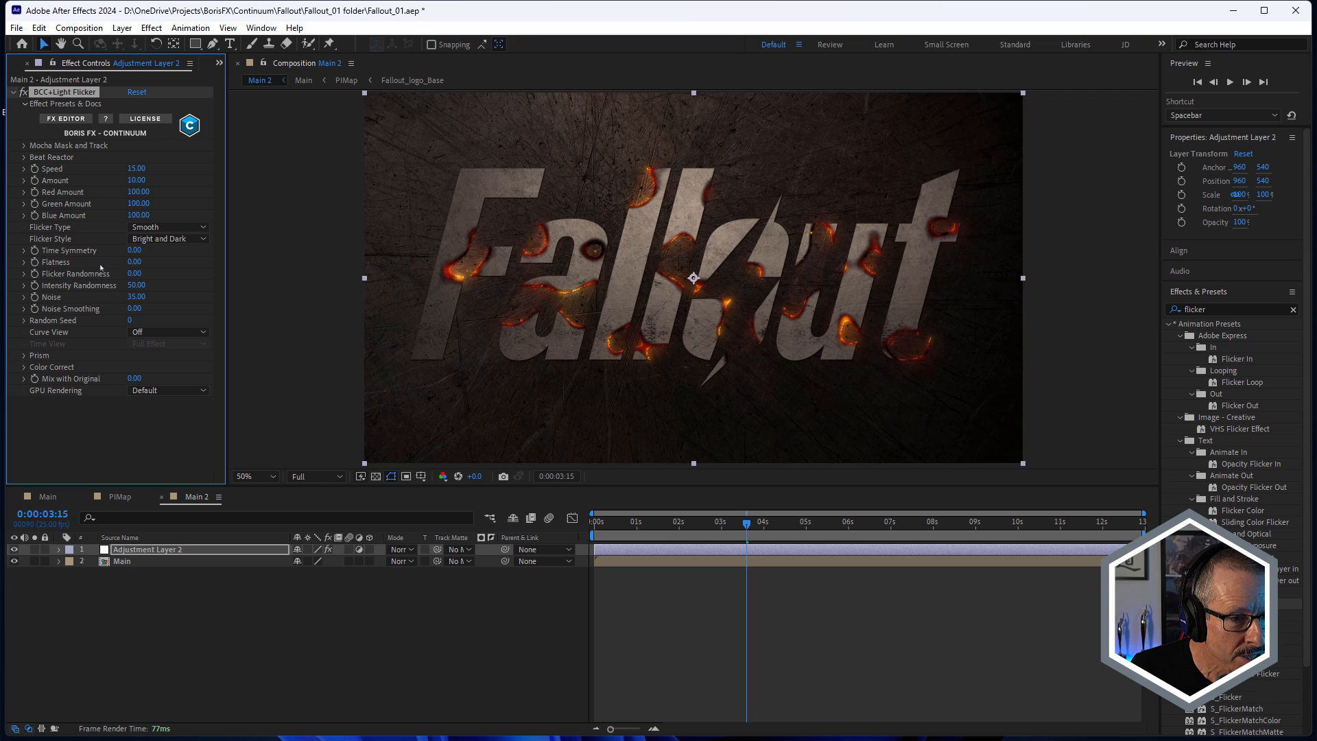
pyautogui.click(136, 180)
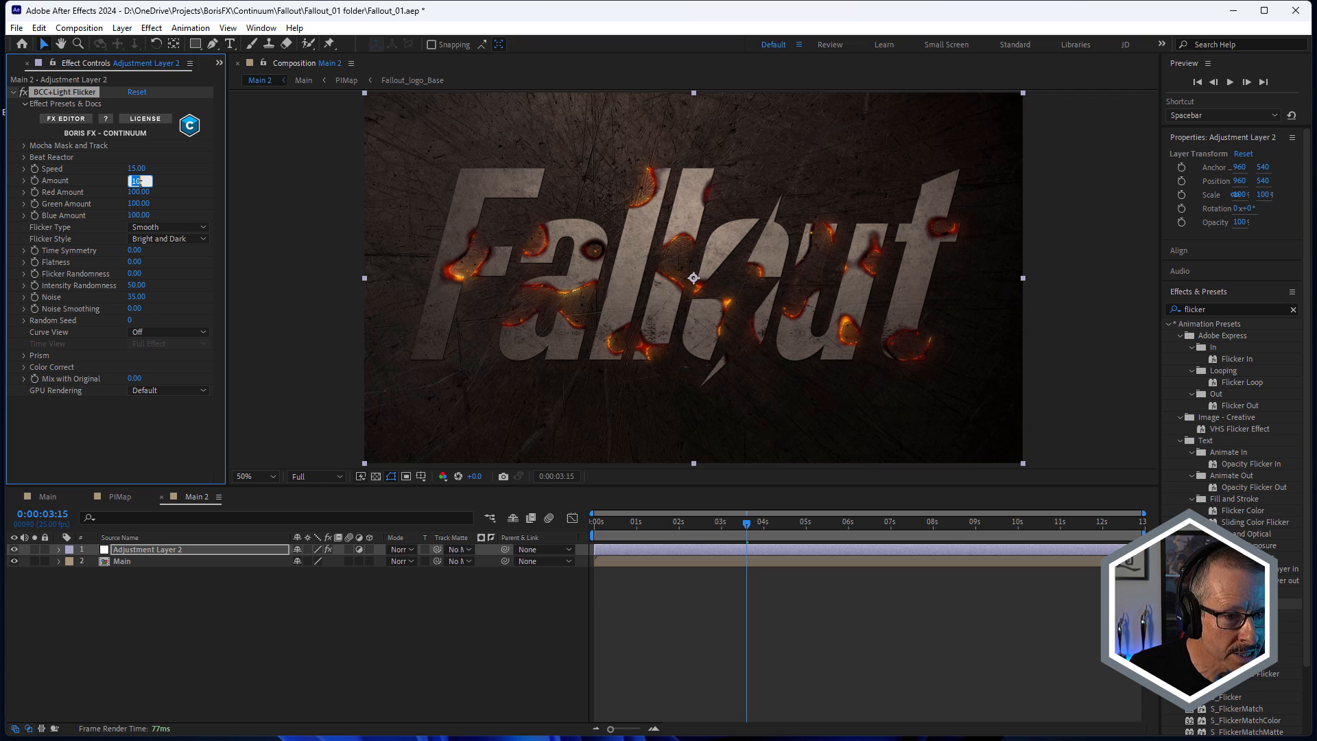
pyautogui.write('5')
pyautogui.press('Return')
pyautogui.press('space')
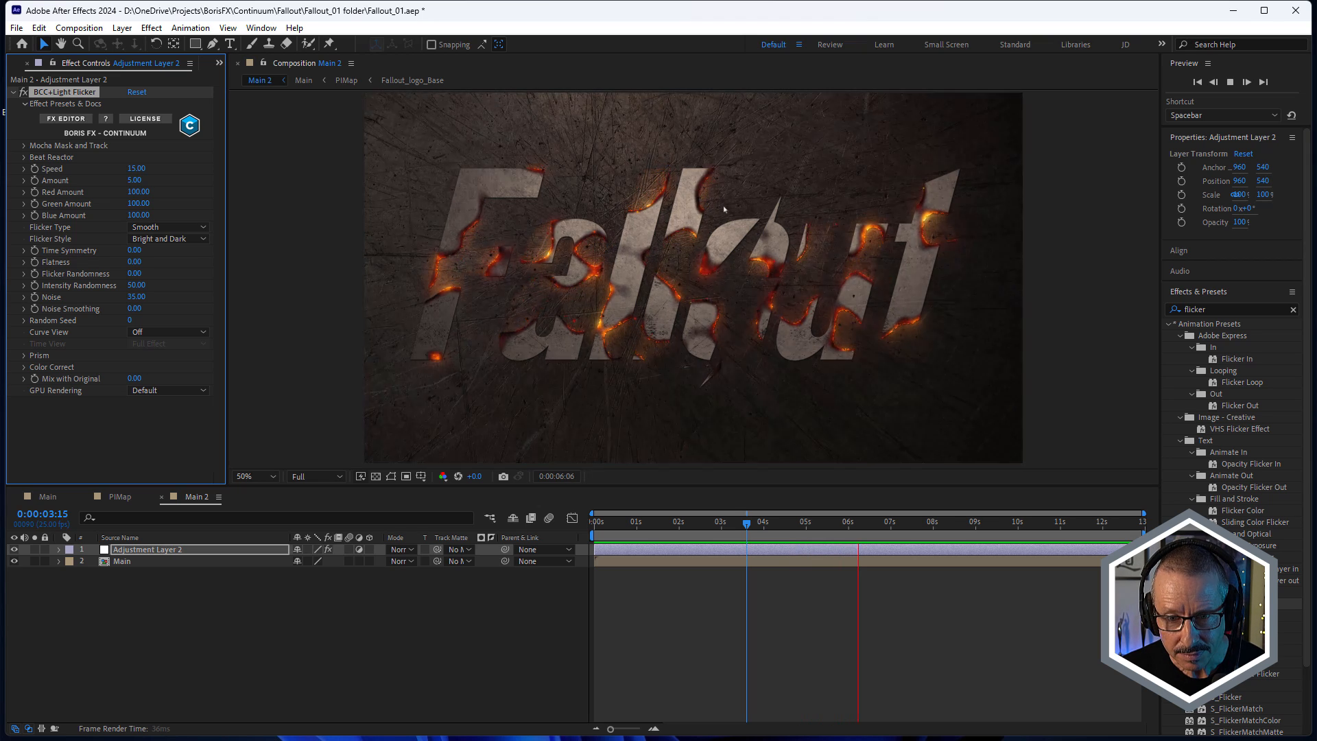
pyautogui.press('space')
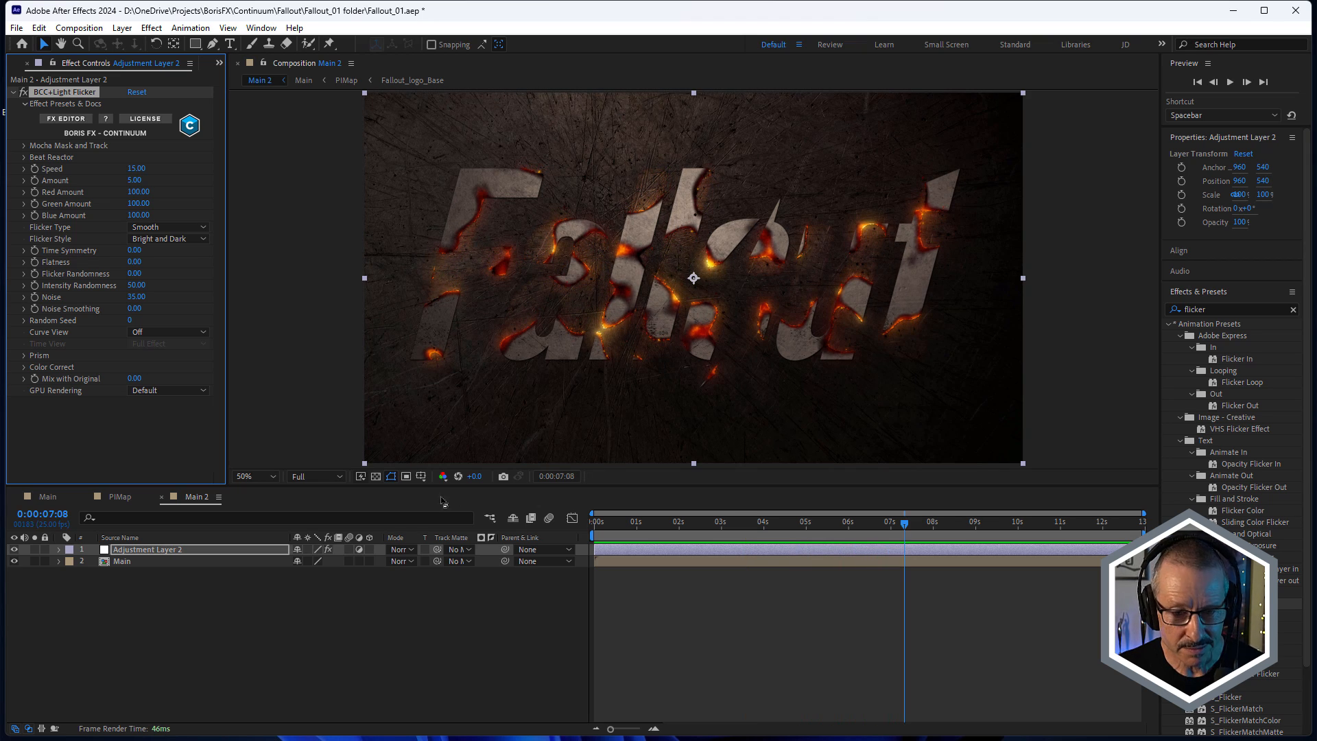
# Step: Add a second adjustment layer above the flicker layer and apply the Distort Transform effect to it
pyautogui.click(191, 582)
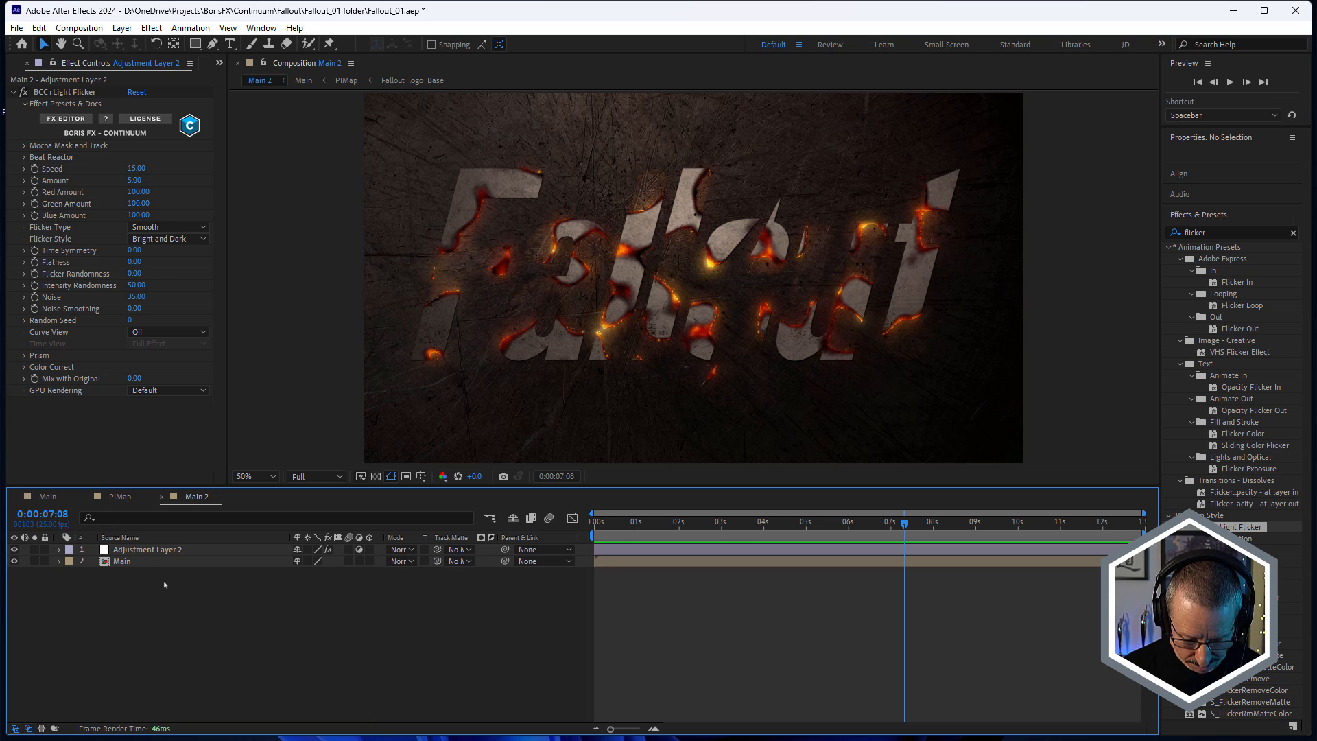
pyautogui.hotkey('ctrl', 'alt', 'y')
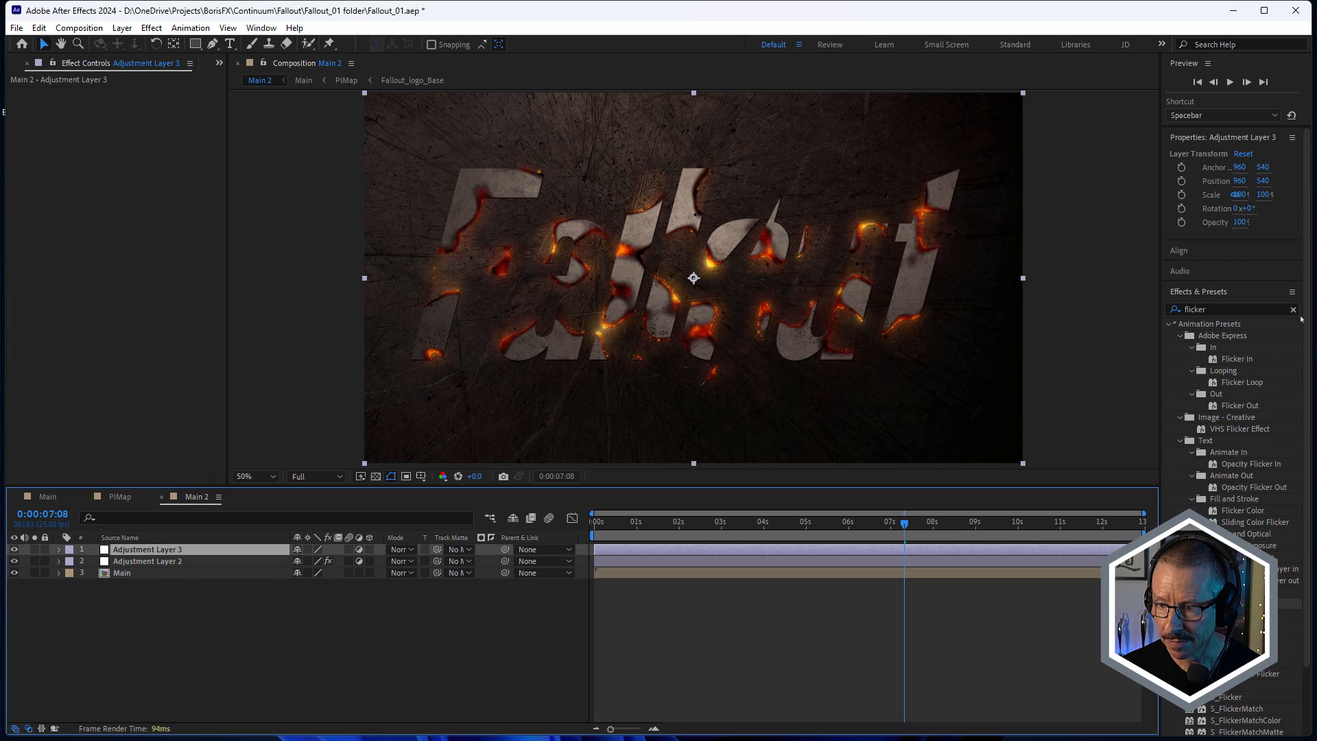
pyautogui.doubleClick(1215, 309)
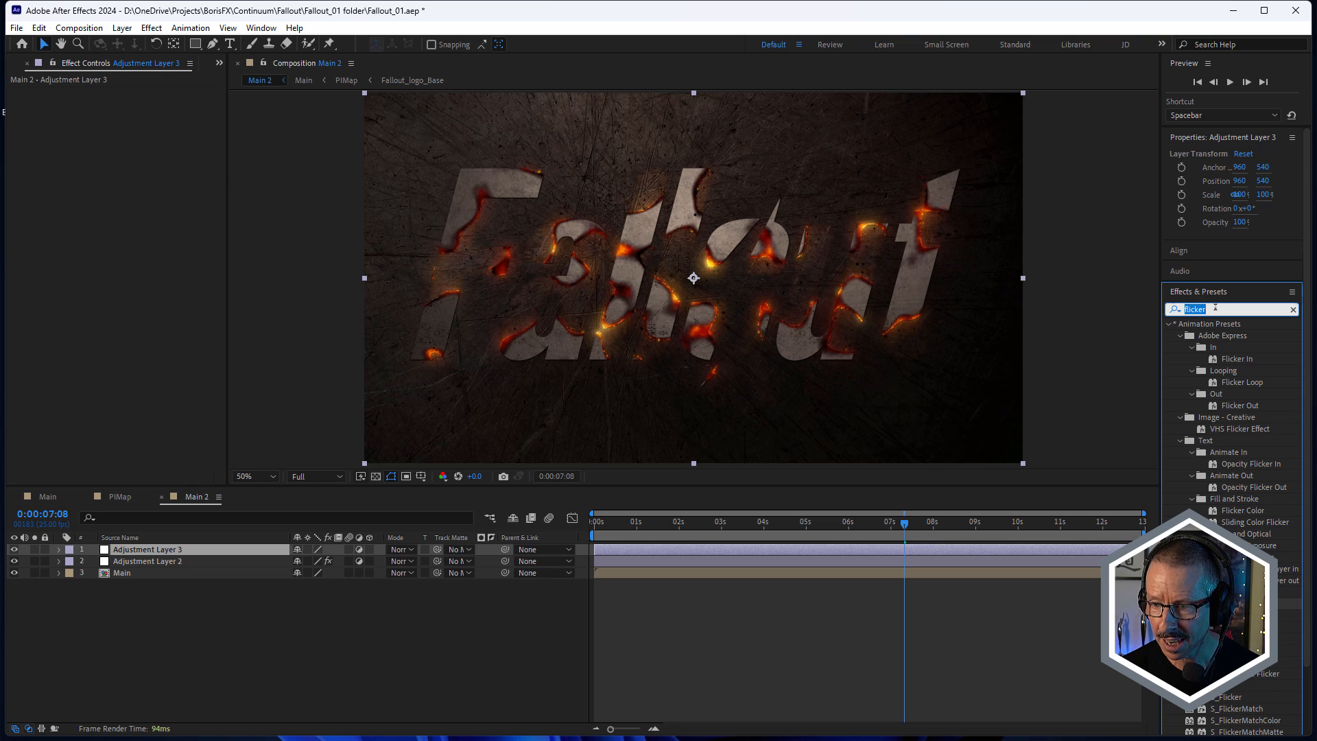
pyautogui.write('tra')
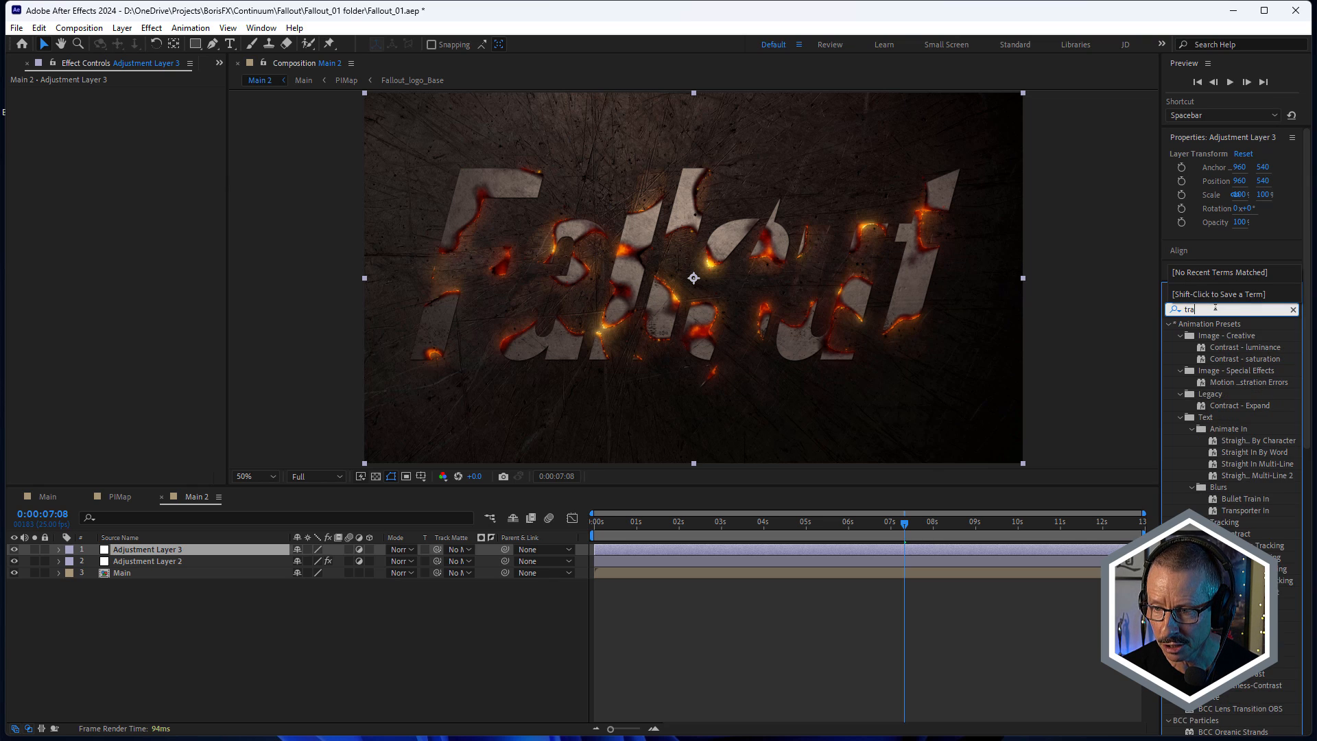
pyautogui.write('nsform')
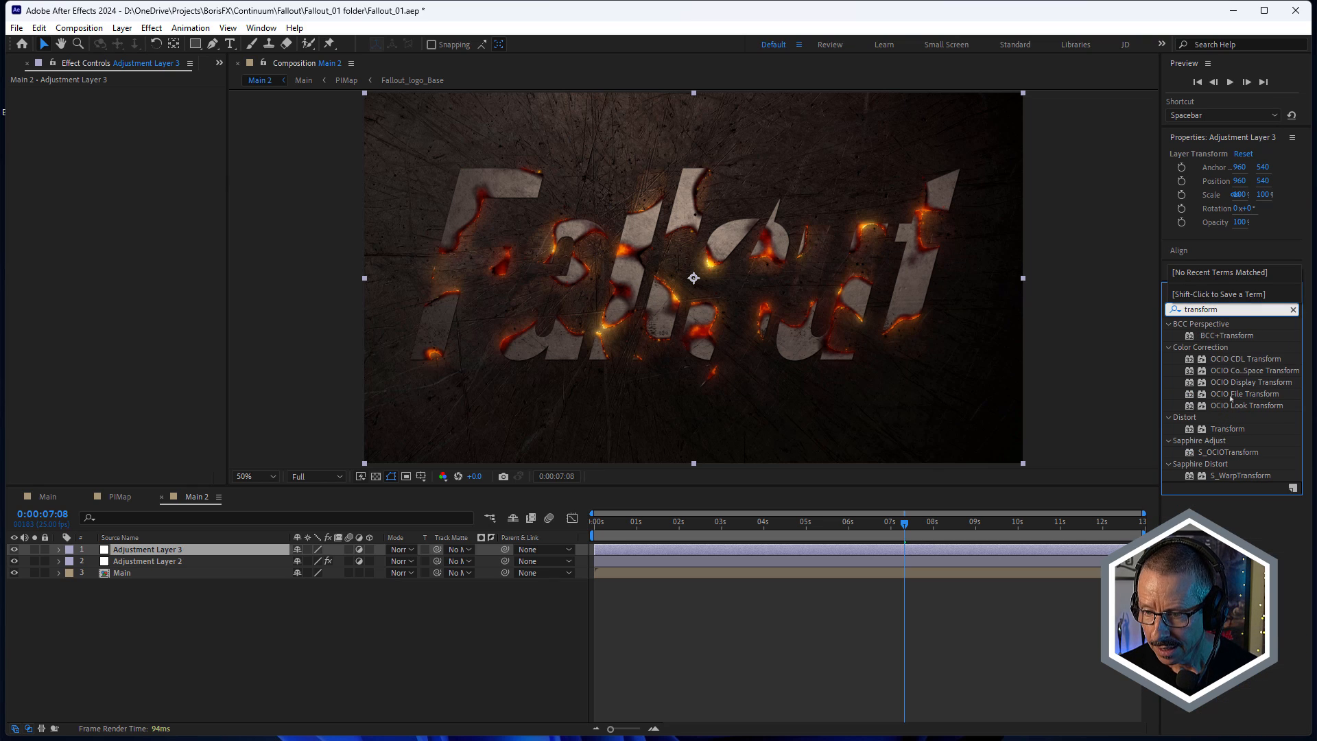
pyautogui.doubleClick(1235, 430)
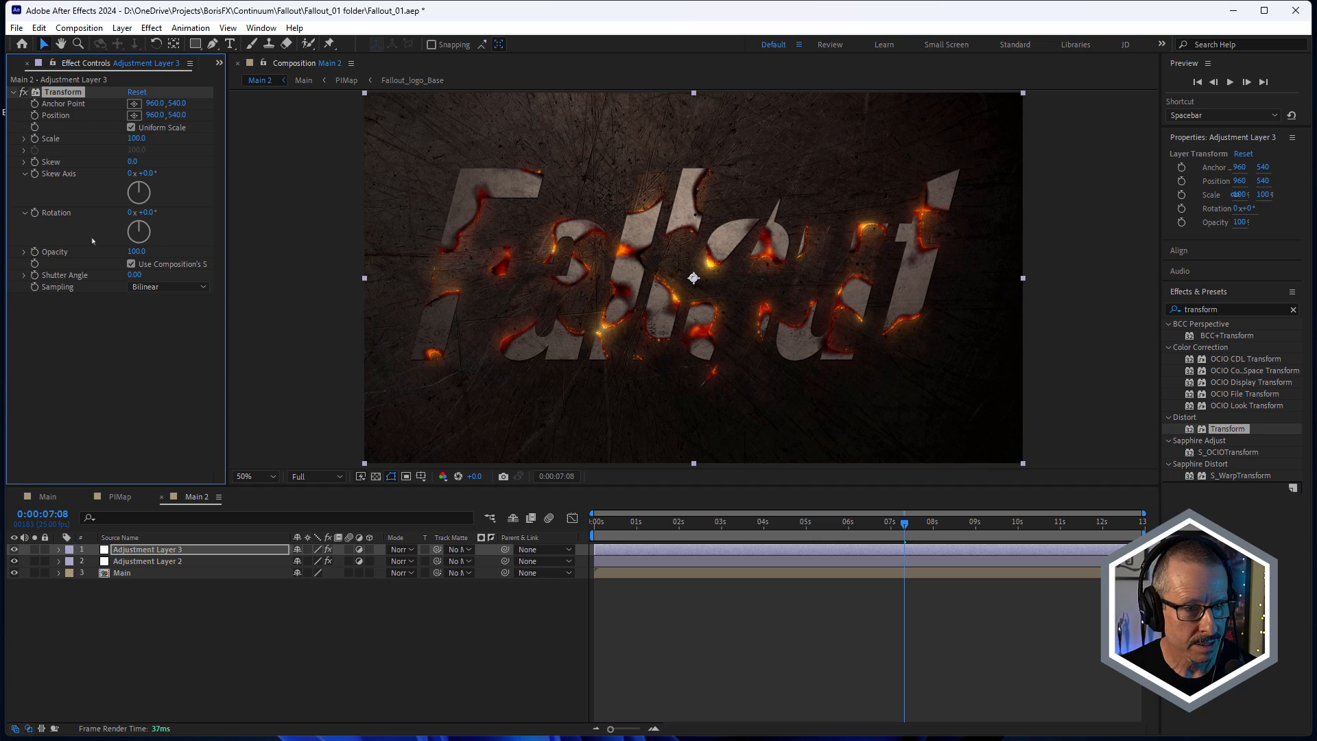
# Step: Keyframe the Transform effect's Scale at 100 and place the keyframe at the start of the composition
pyautogui.click(35, 138)
pyautogui.press('u')
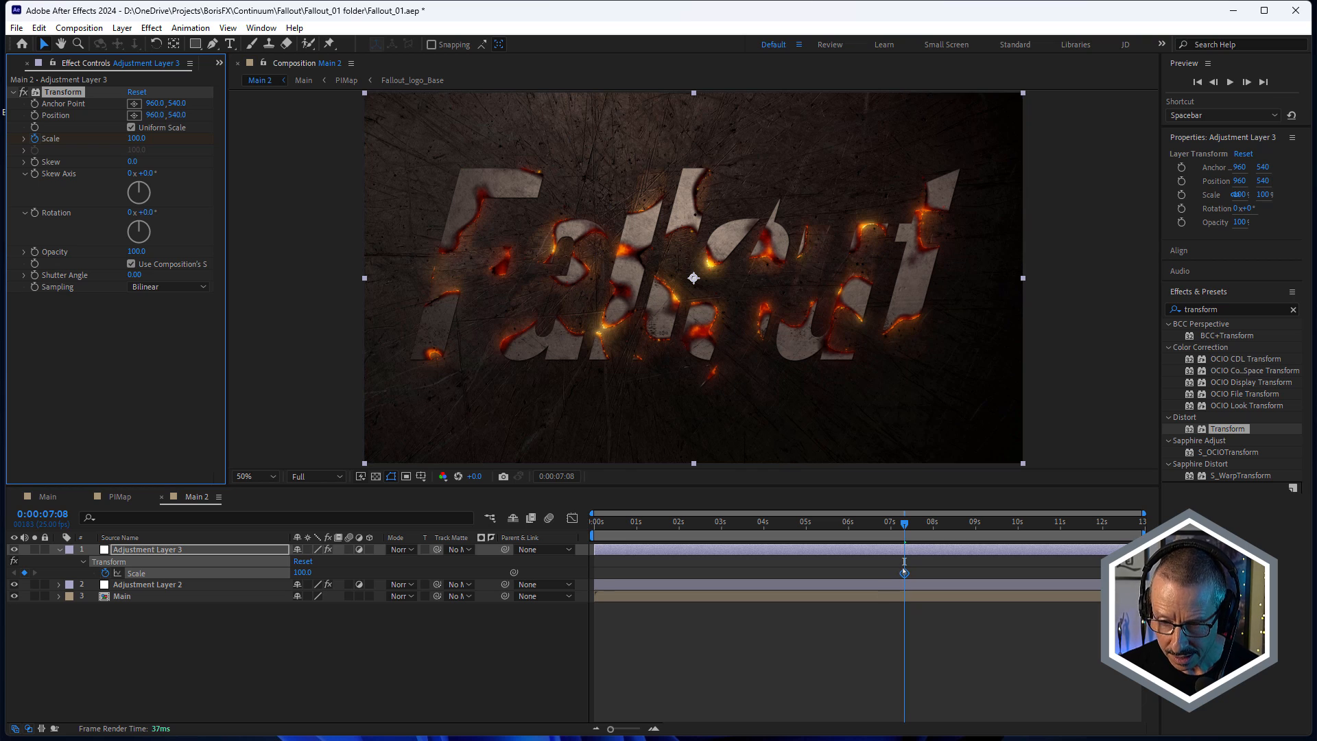
pyautogui.moveTo(697, 573); pyautogui.dragTo(595, 573)
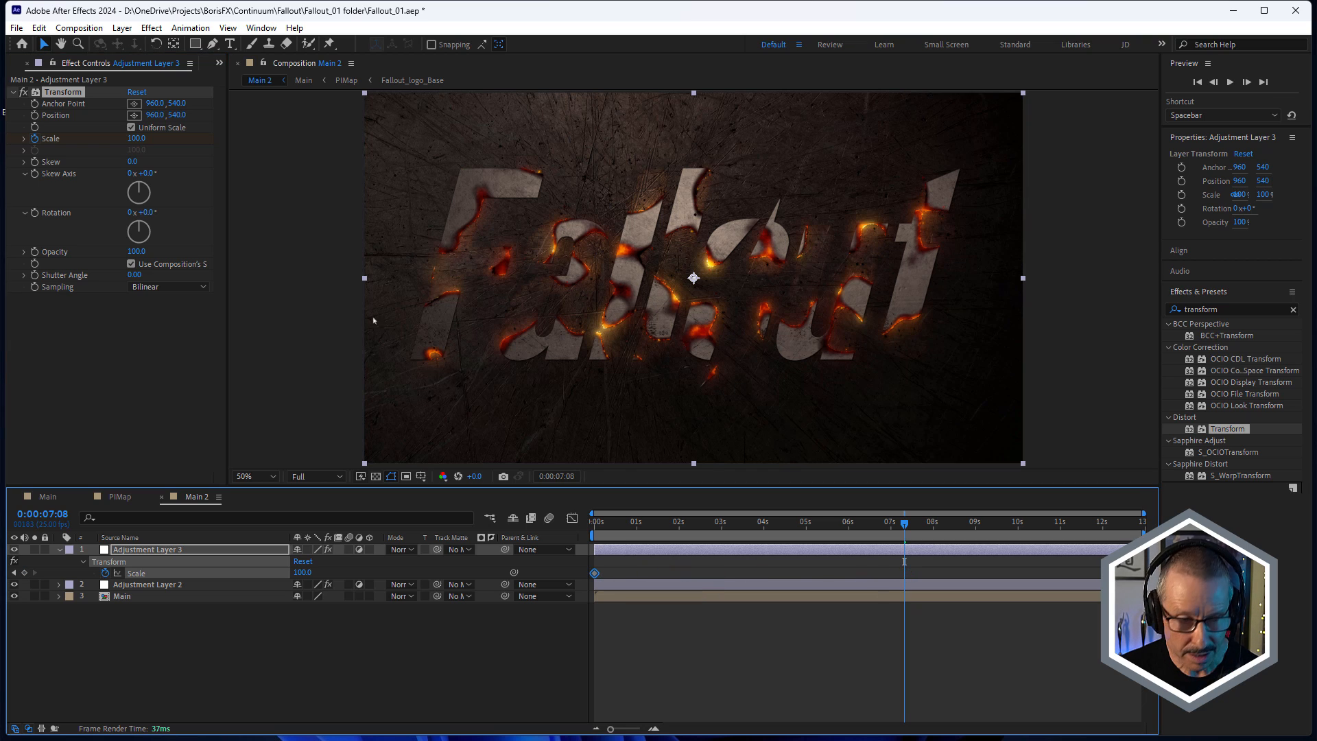
# Step: Add a Scale keyframe of 105 and move it to the end of the composition
pyautogui.click(136, 139)
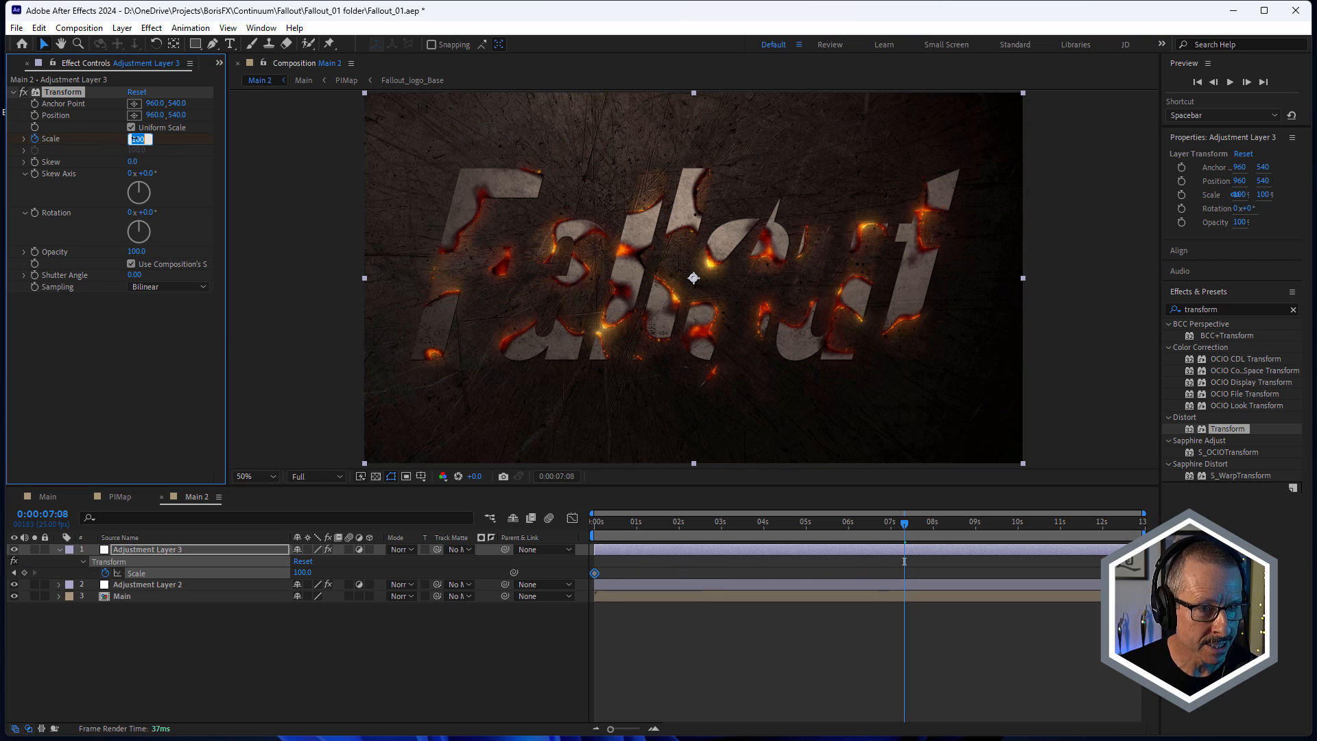
pyautogui.write('105')
pyautogui.press('Return')
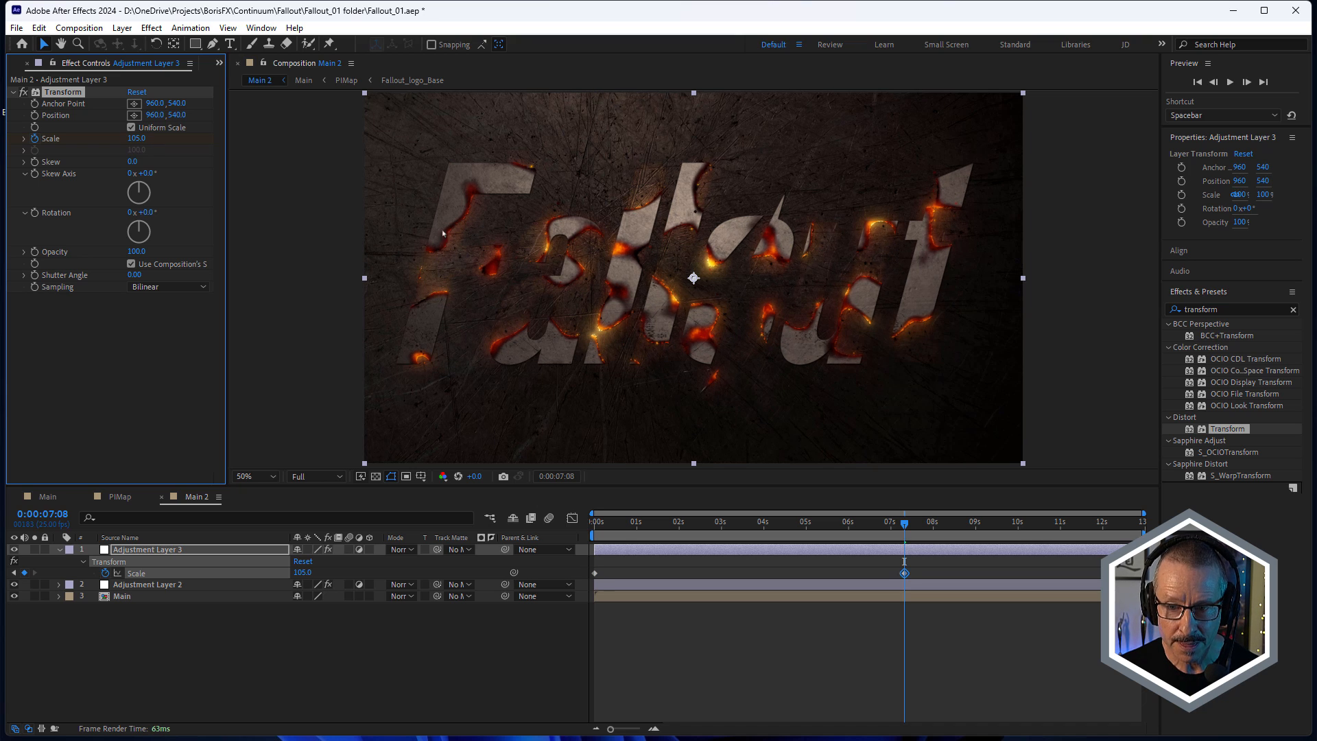
pyautogui.moveTo(903, 573); pyautogui.dragTo(1112, 580)
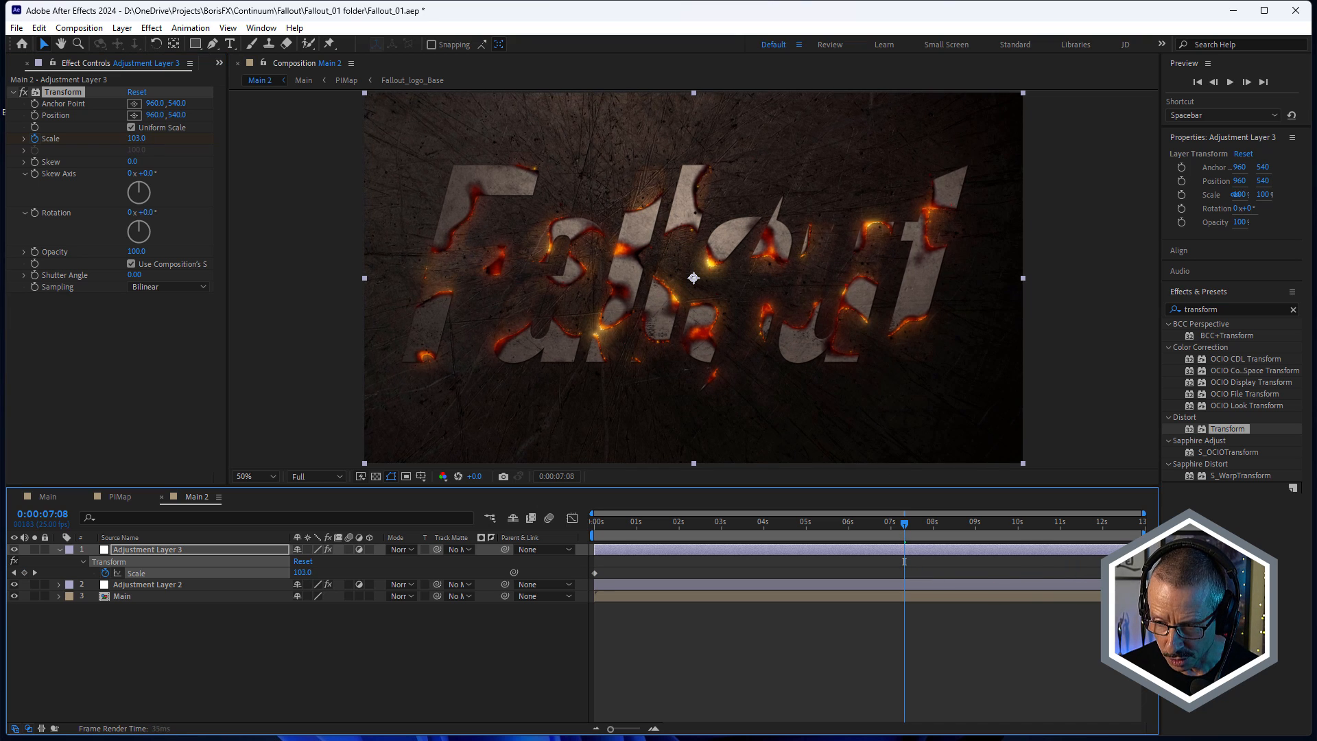
# Step: Preview the slow scale-up, and replay the animation from the first frame
pyautogui.press('space')
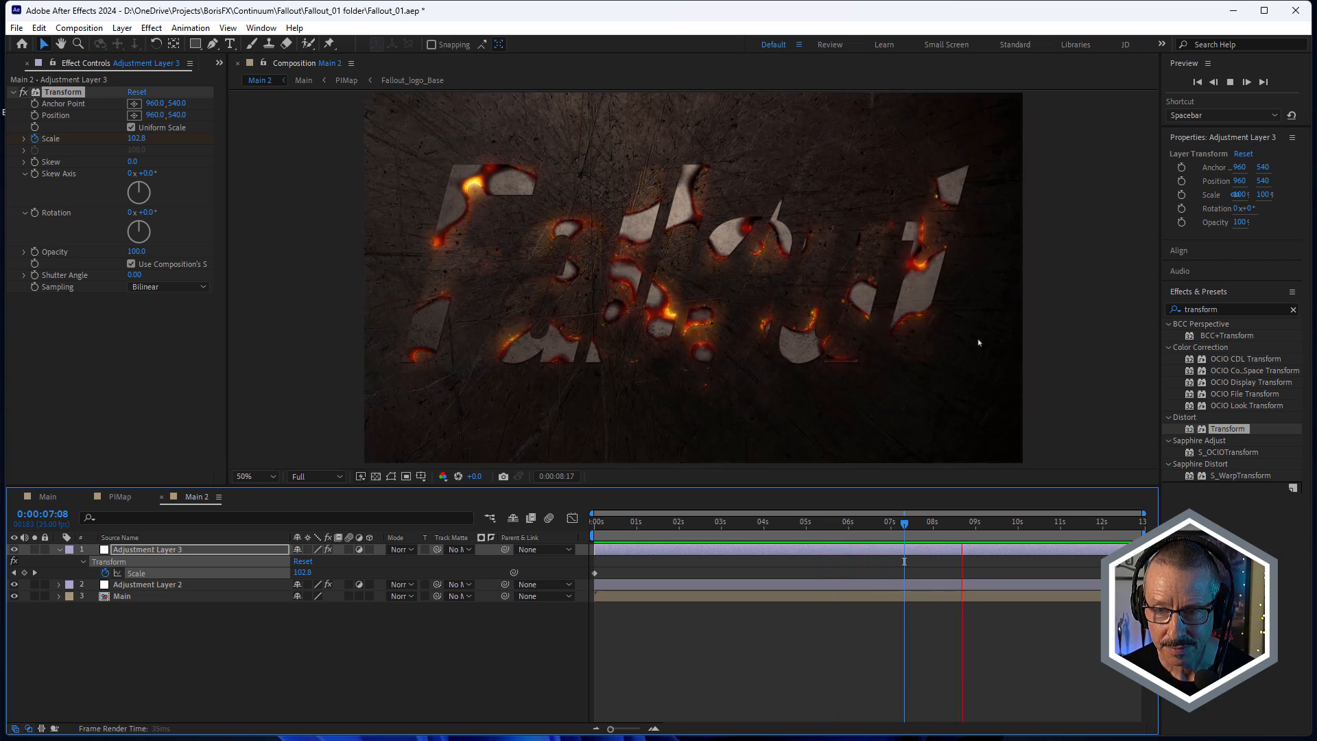
pyautogui.press('space')
pyautogui.press('Home')
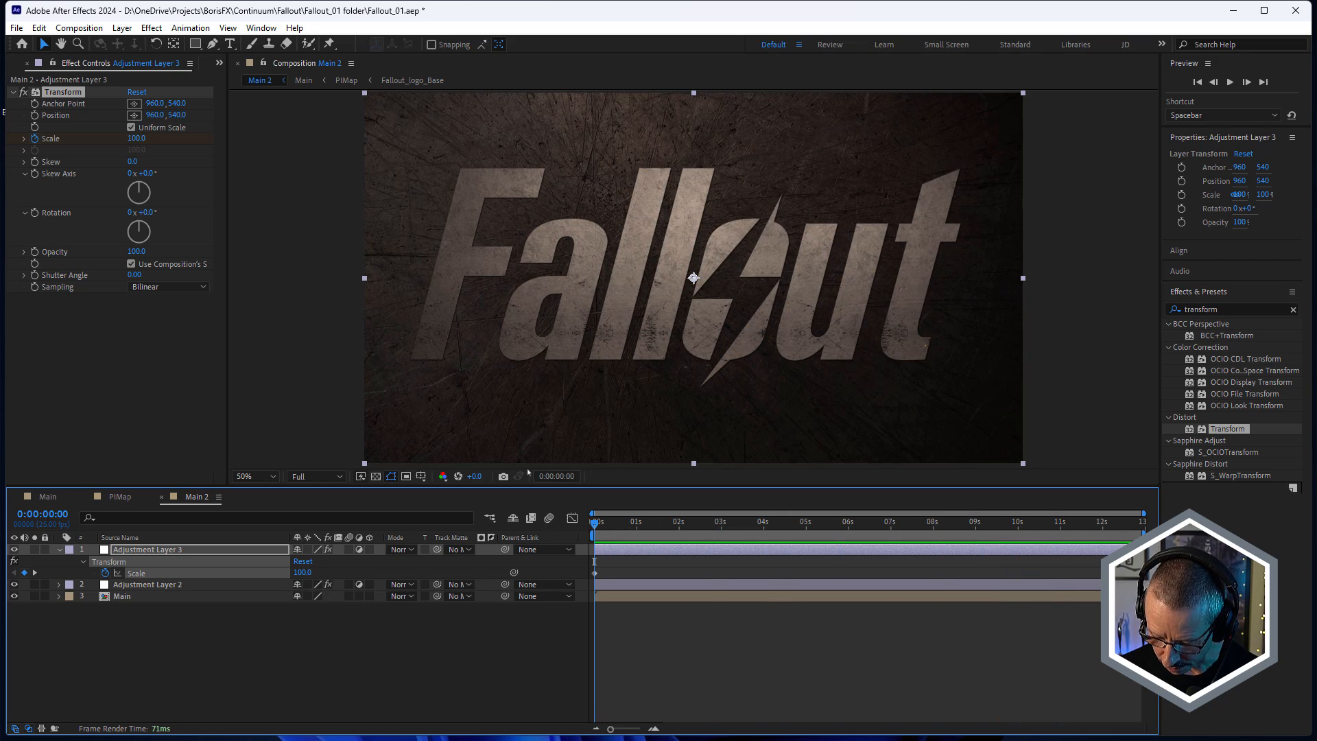
pyautogui.press('space')
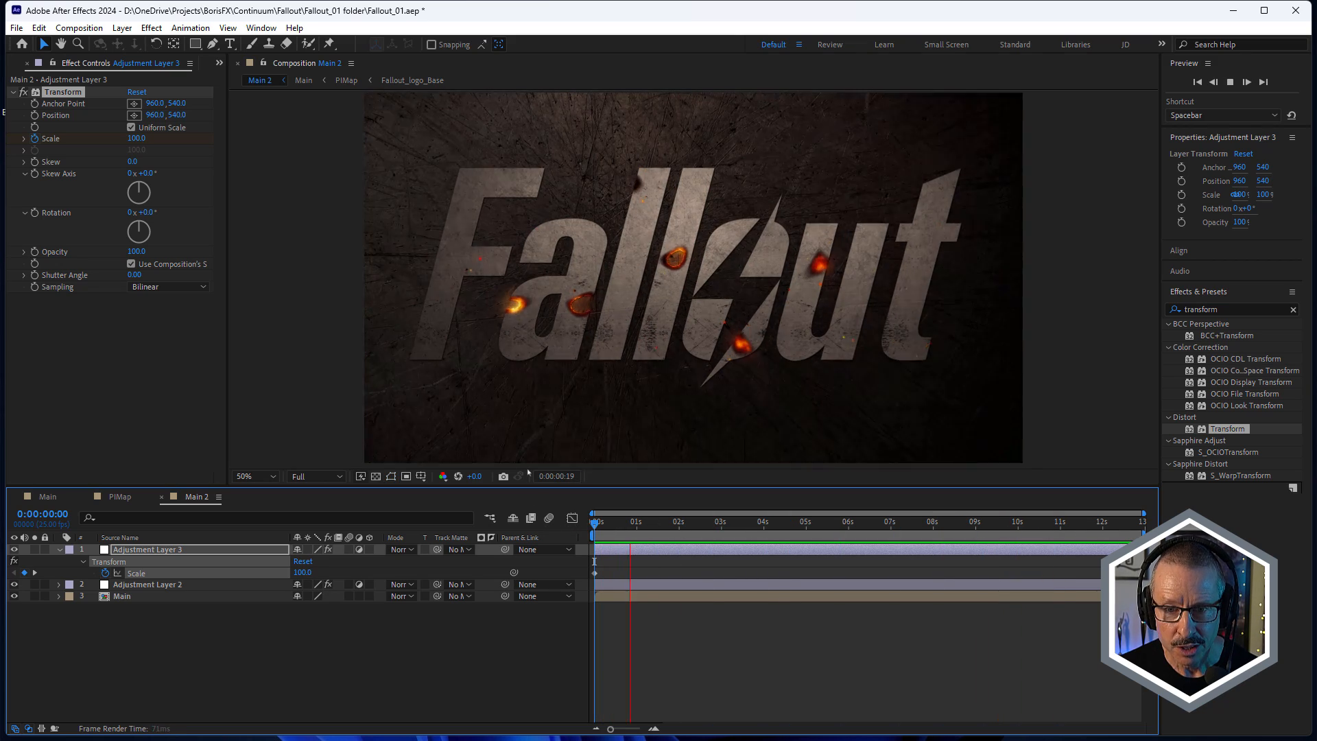